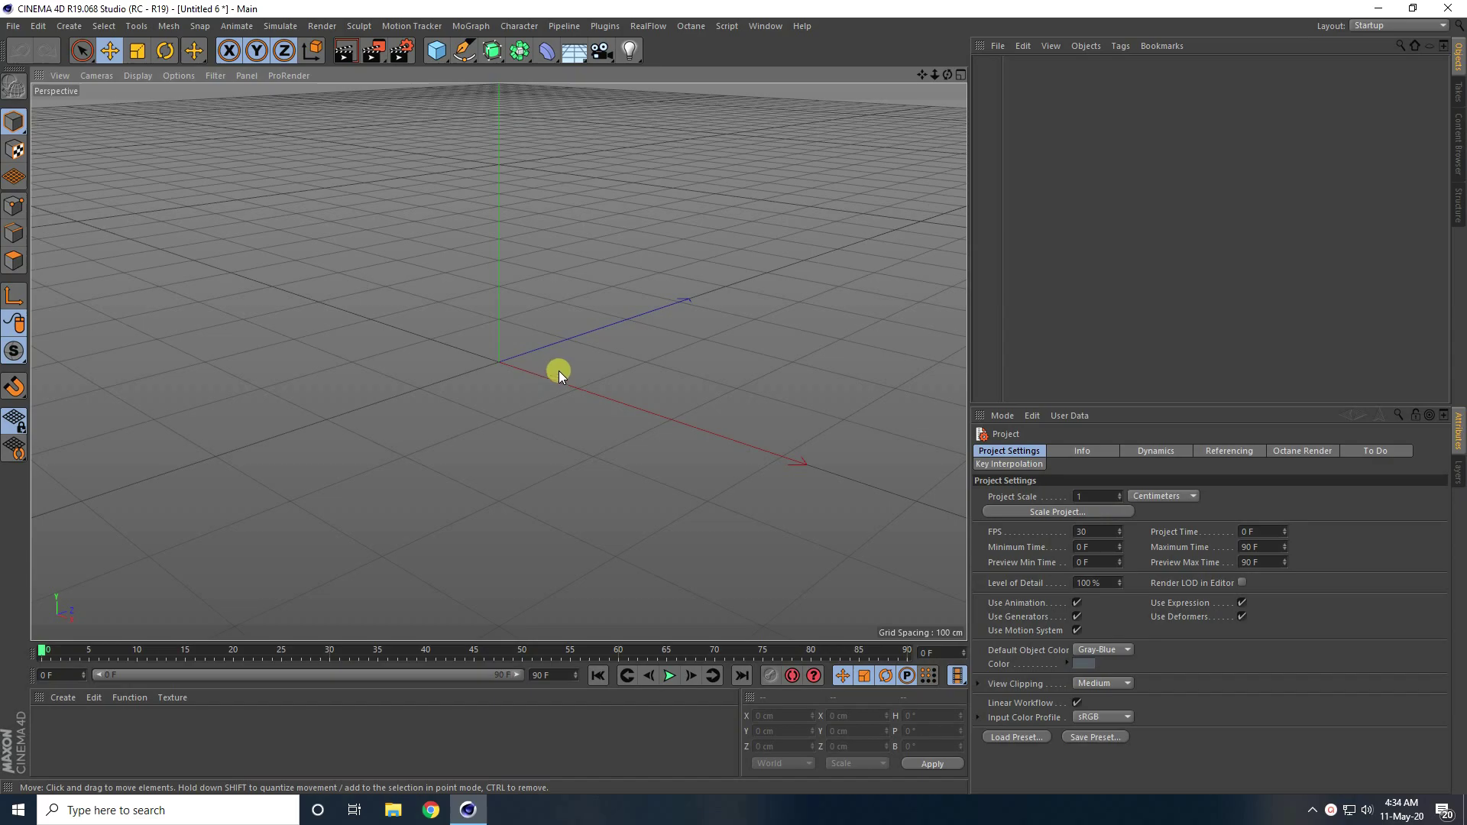
Create a plane primitive and set its height to 1000 cm.
drag(436, 50, 575, 93)
alt+drag(448, 413, 483, 387)
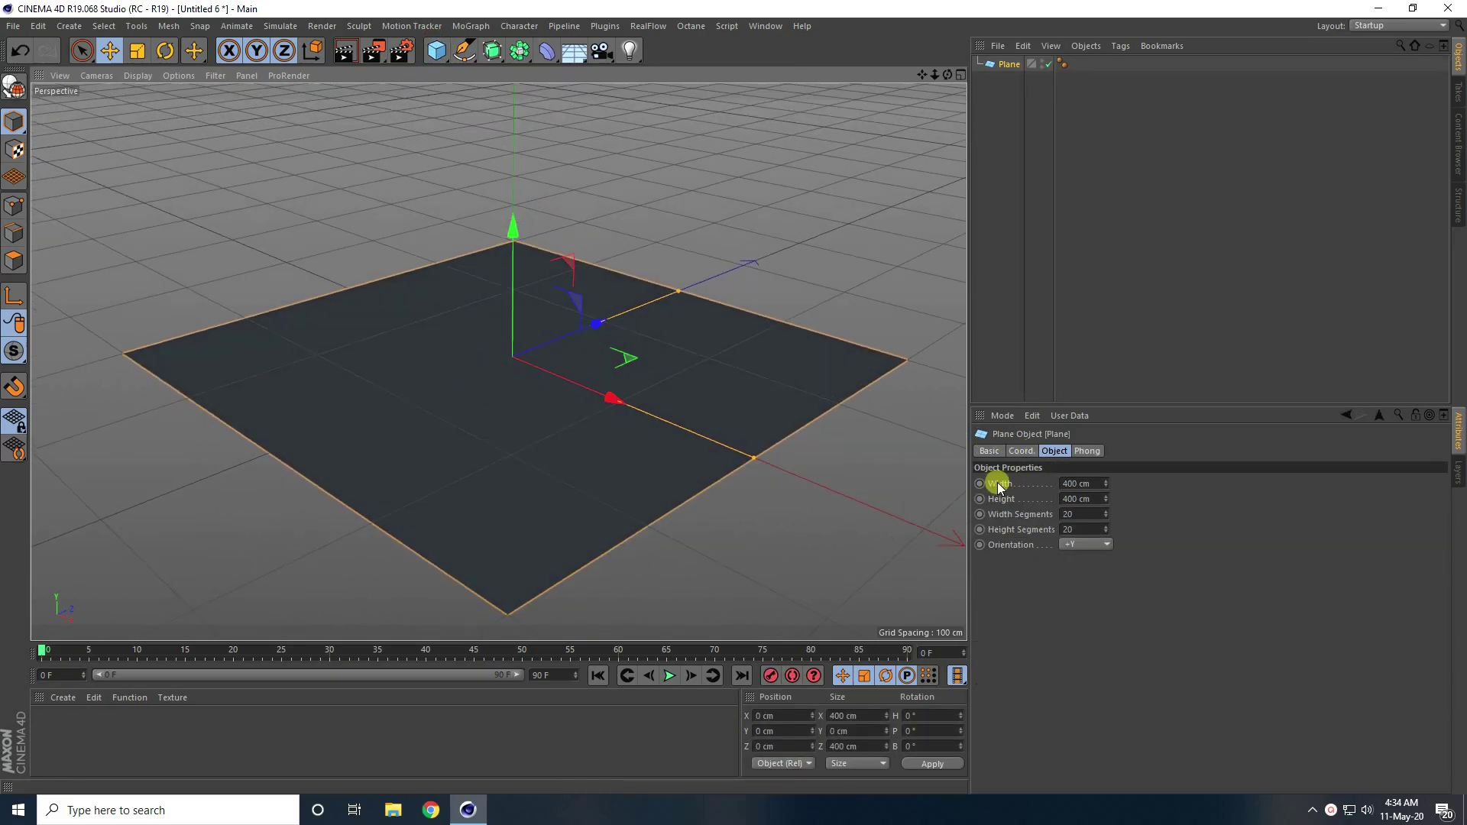
click(1063, 483)
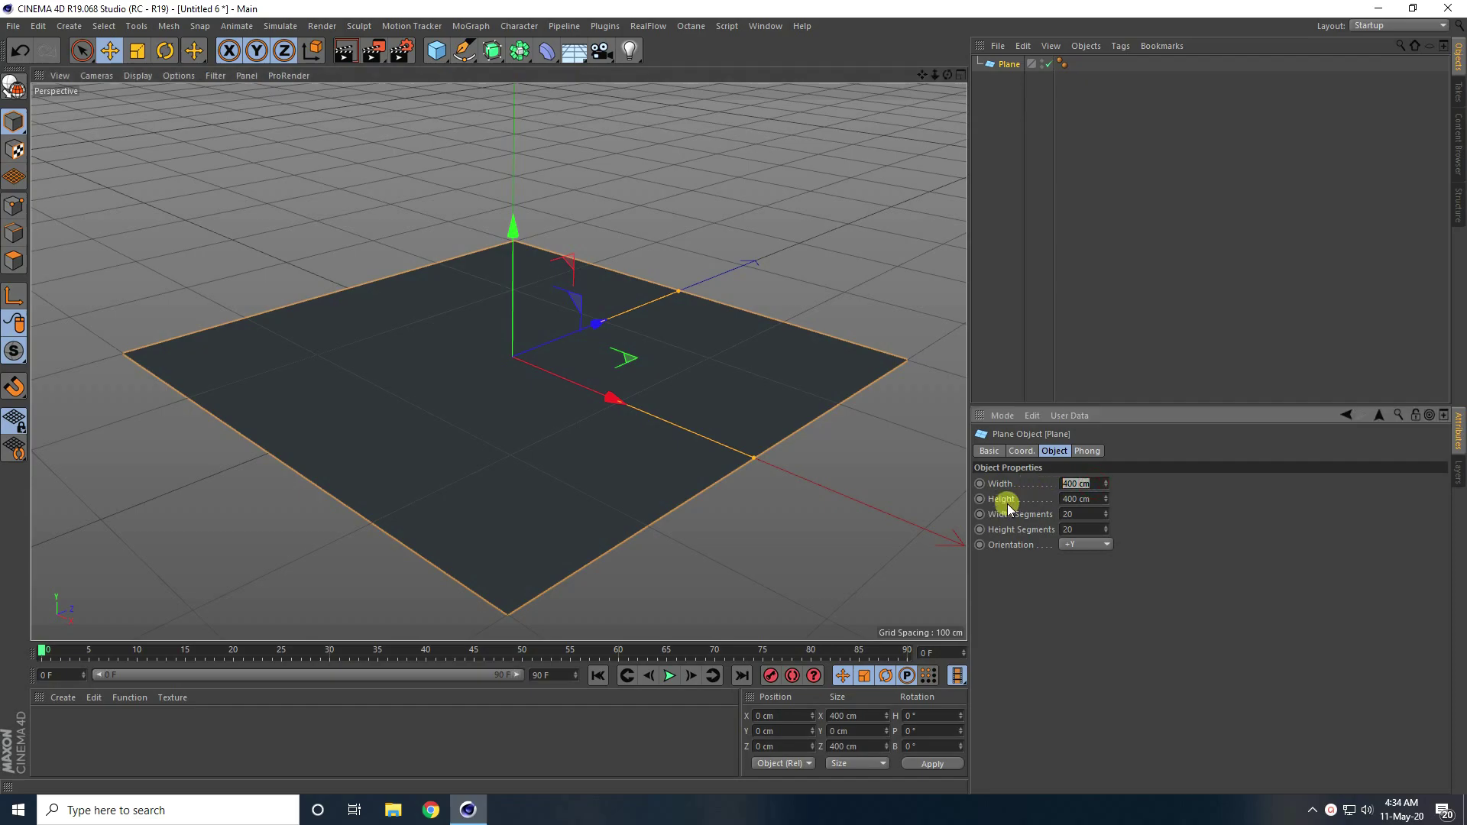
click(1065, 497)
text(100)
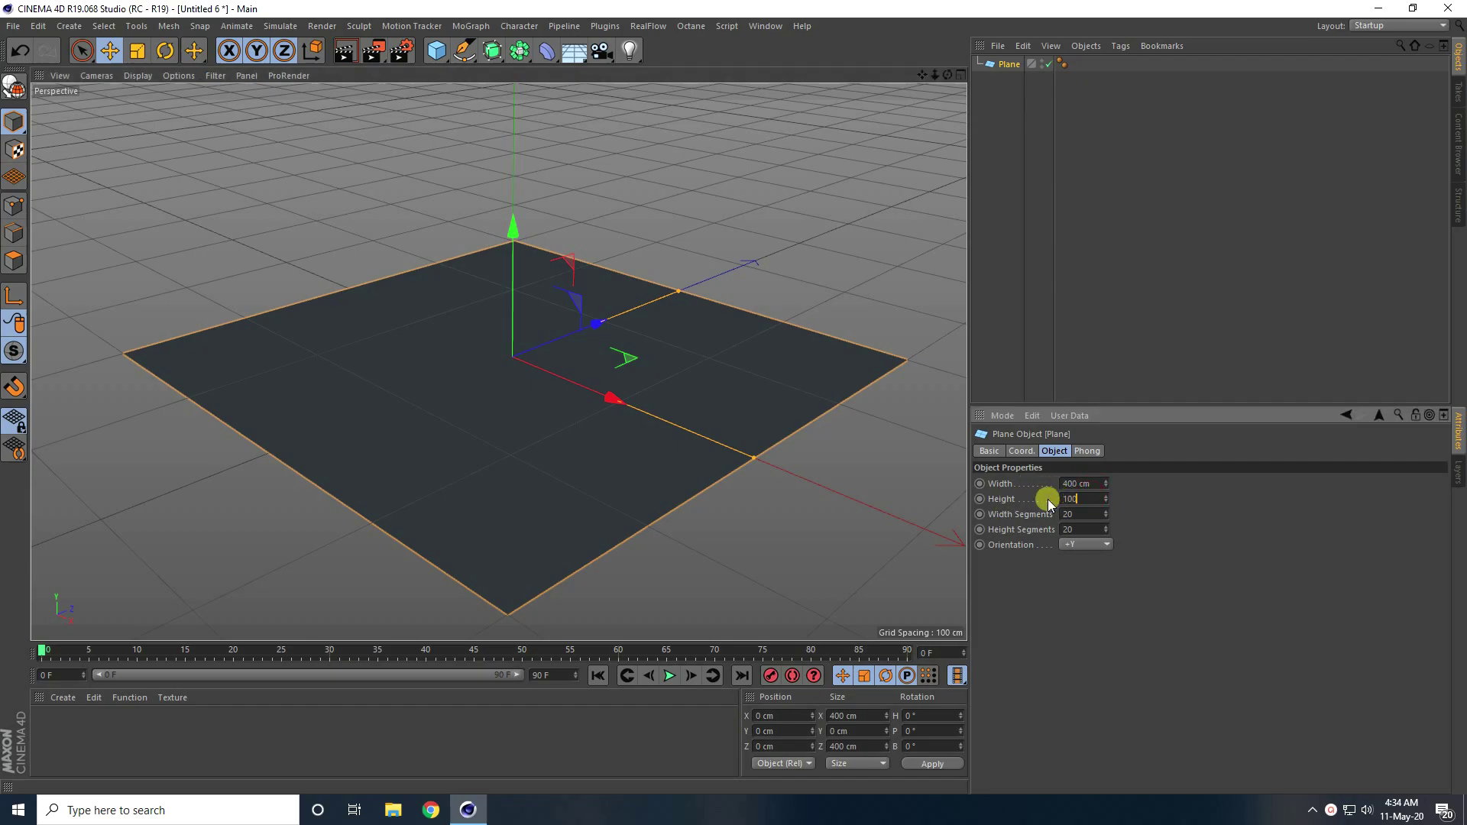
text(0)
key(Return)
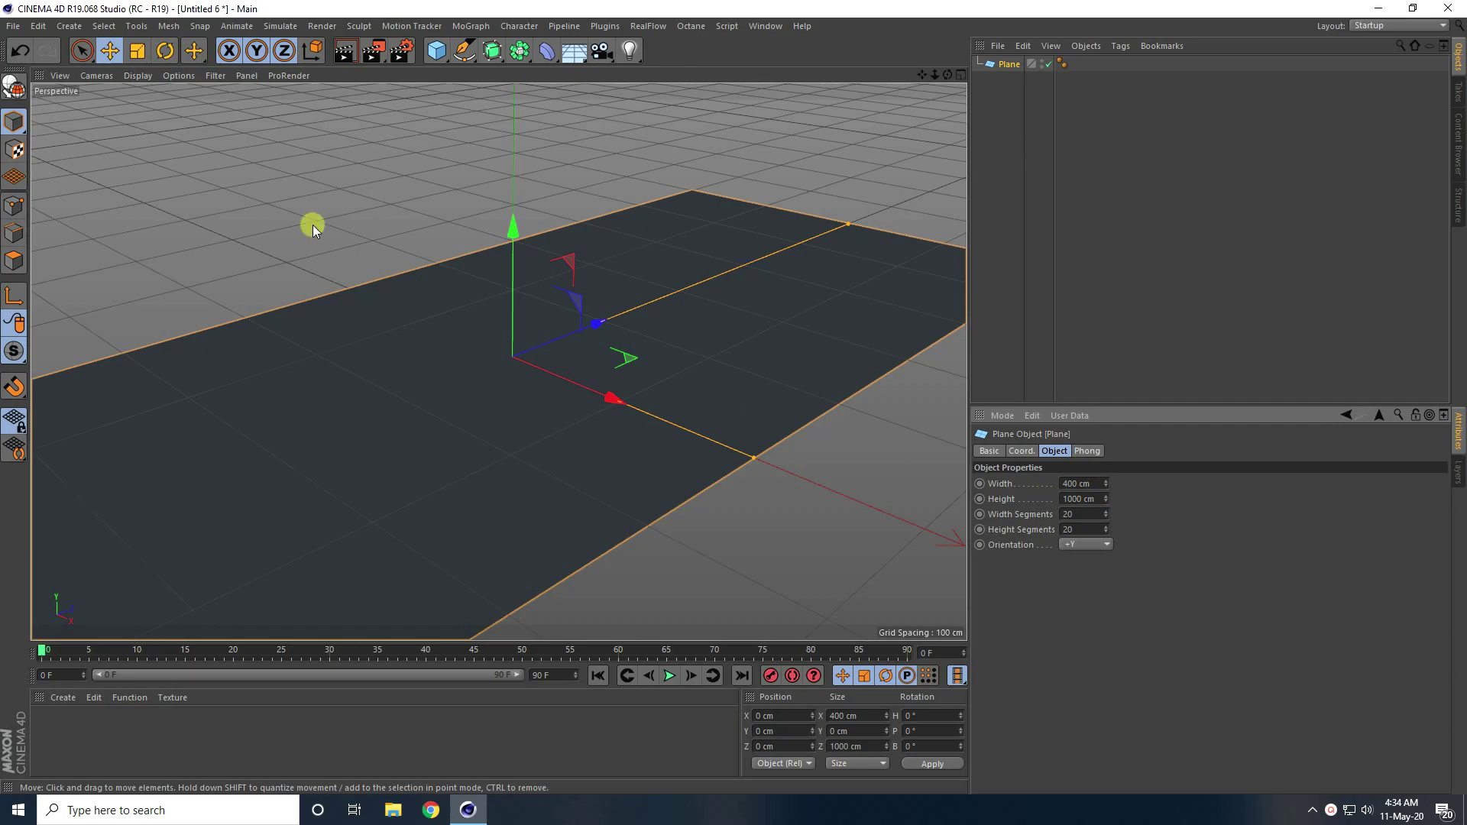
Switch the viewport display to Gouraud Shading (Lines) so the plane's polygon grid is drawn.
click(133, 77)
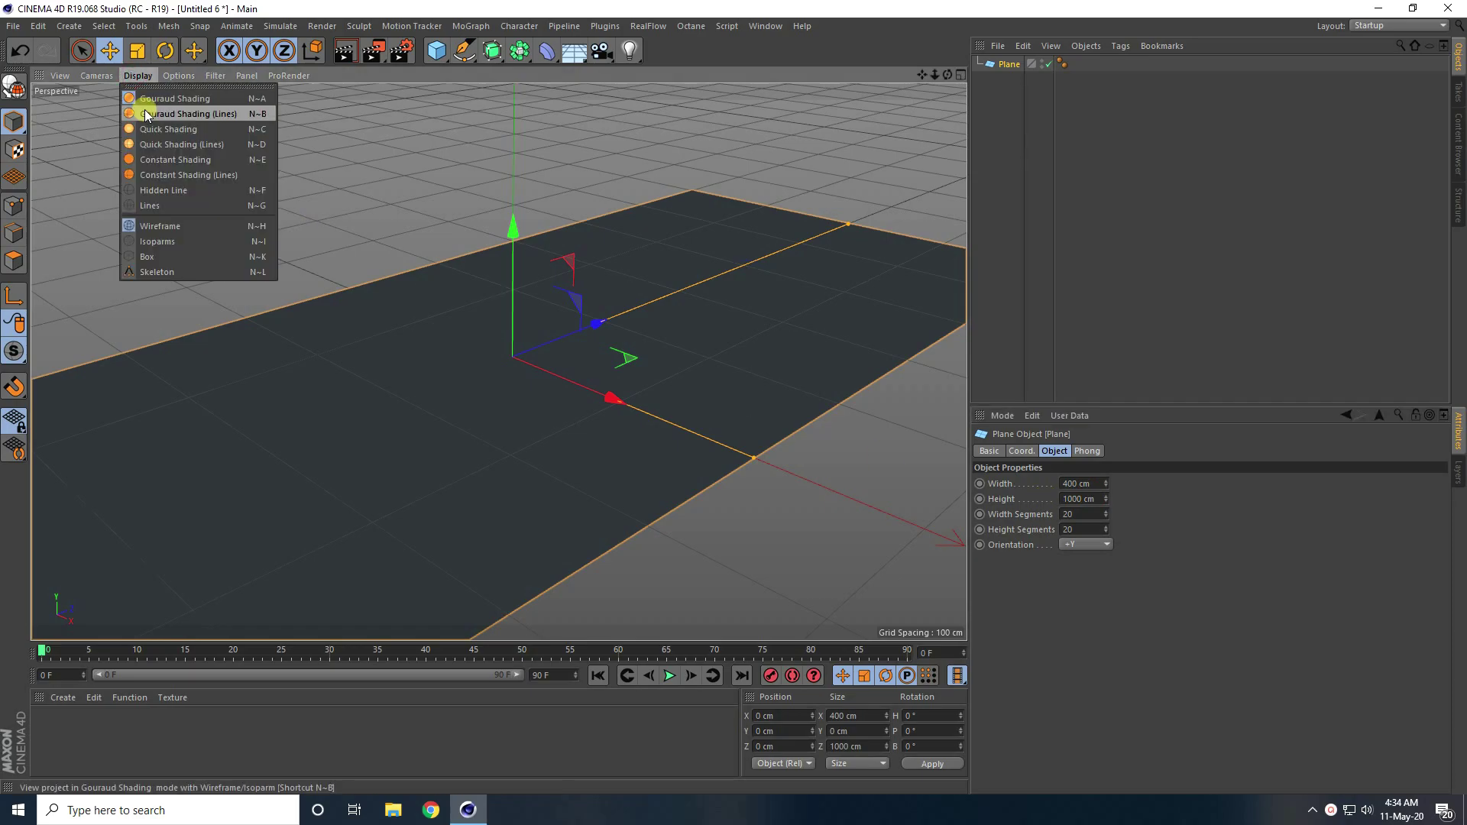
click(175, 113)
mouse_move(370, 389)
alt+mouse_down()
mouse_move(557, 328)
mouse_move(603, 351)
mouse_move(667, 345)
mouse_move(608, 347)
alt+mouse_up()
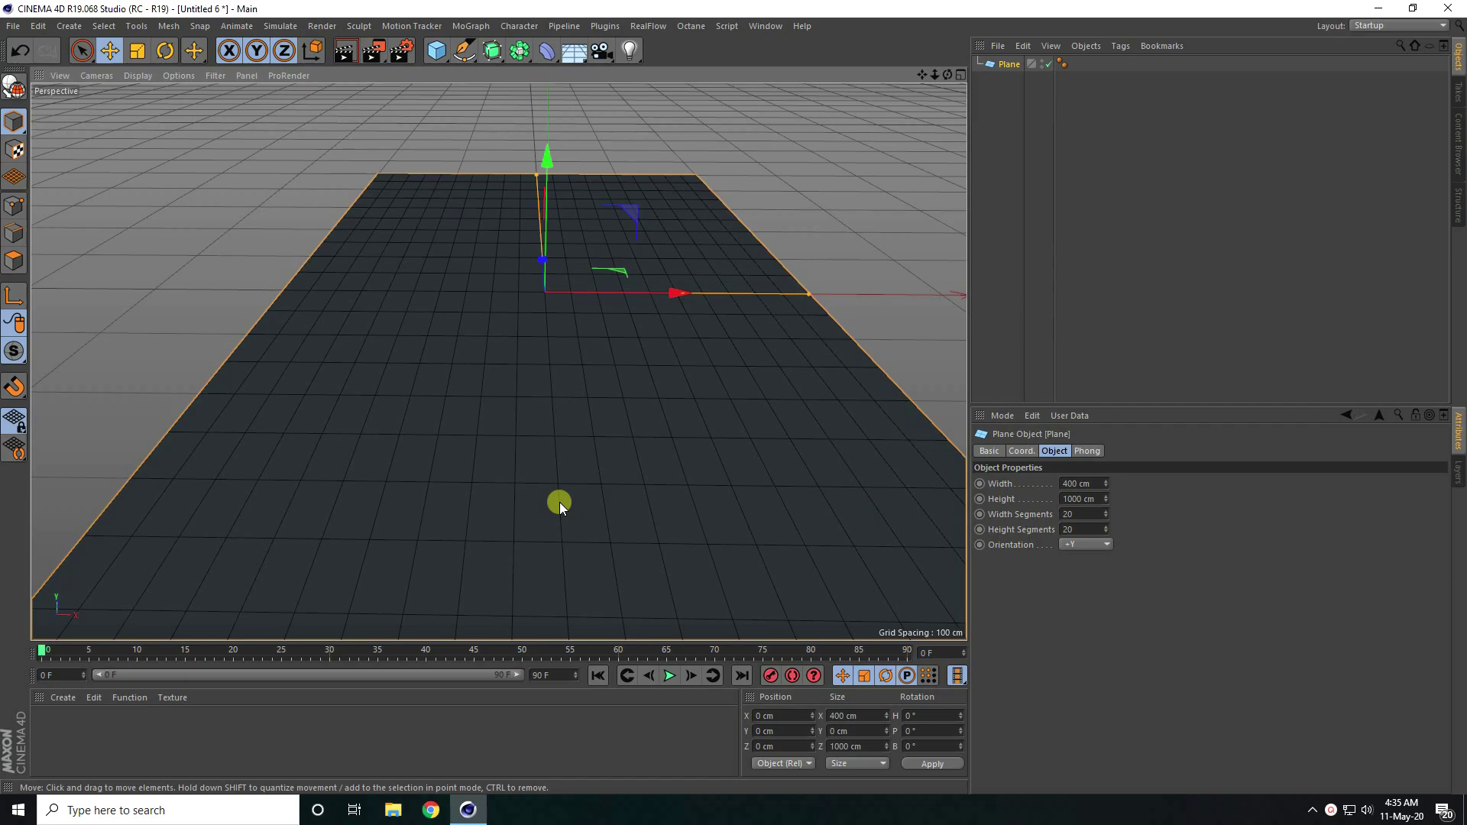
Set the plane to 80 width segments and 100 height segments.
drag(1108, 509, 1107, 525)
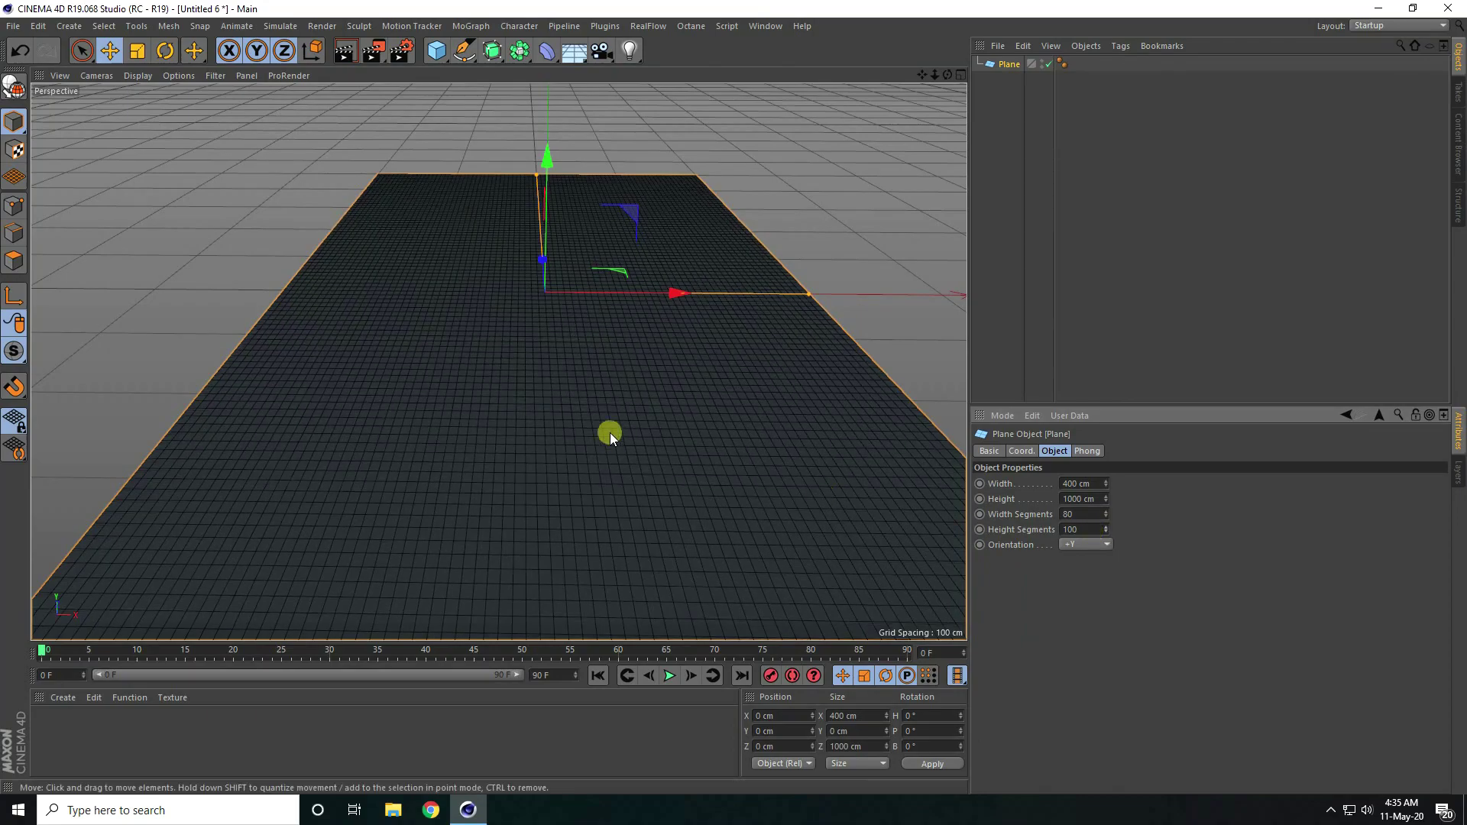
scroll(542, 420, down, 5)
scroll(543, 429, up, 5)
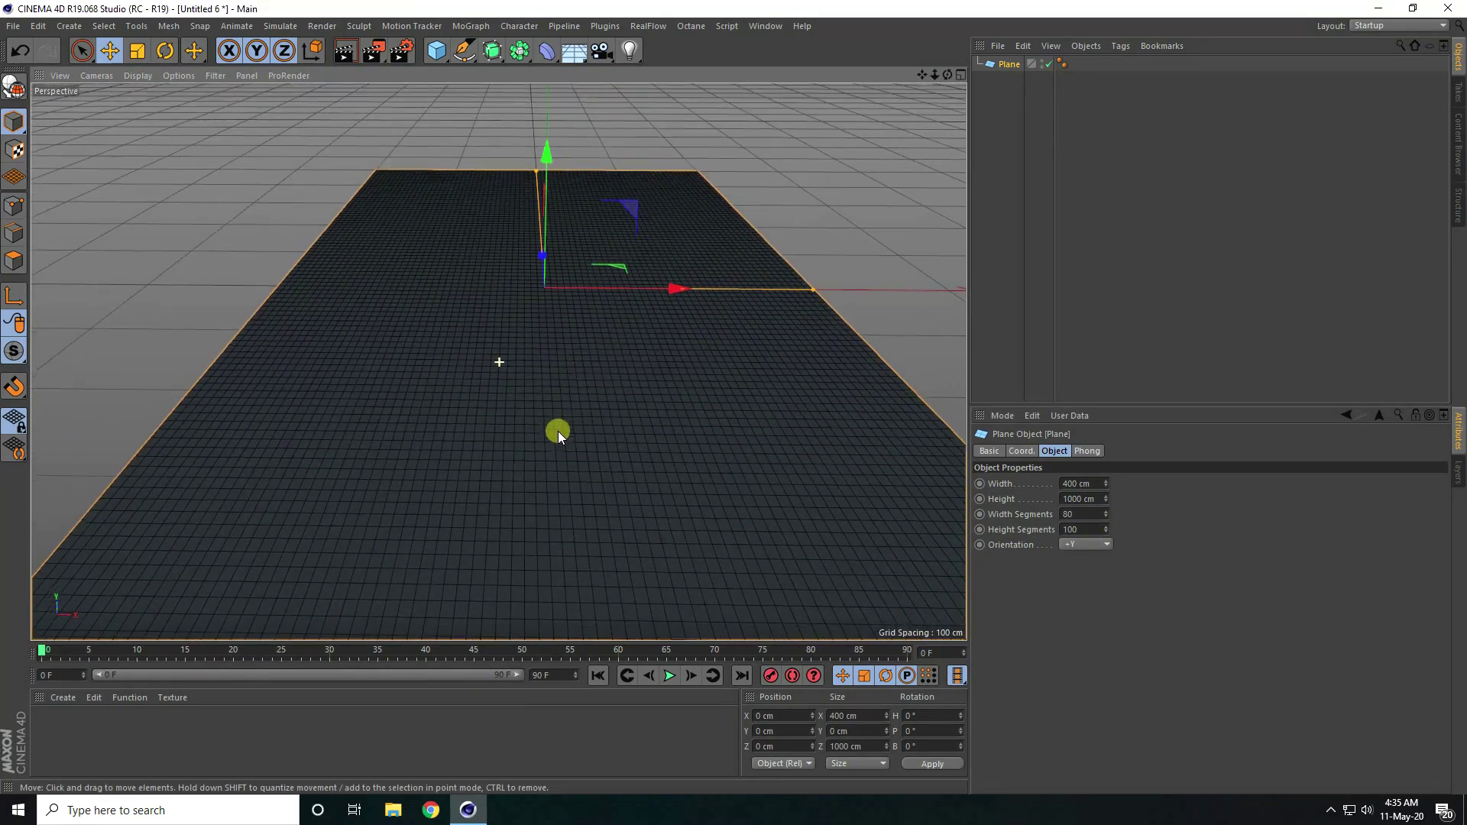
Add a Displacer deformer as a child of the plane and assign a Noise shader to it.
click(541, 54)
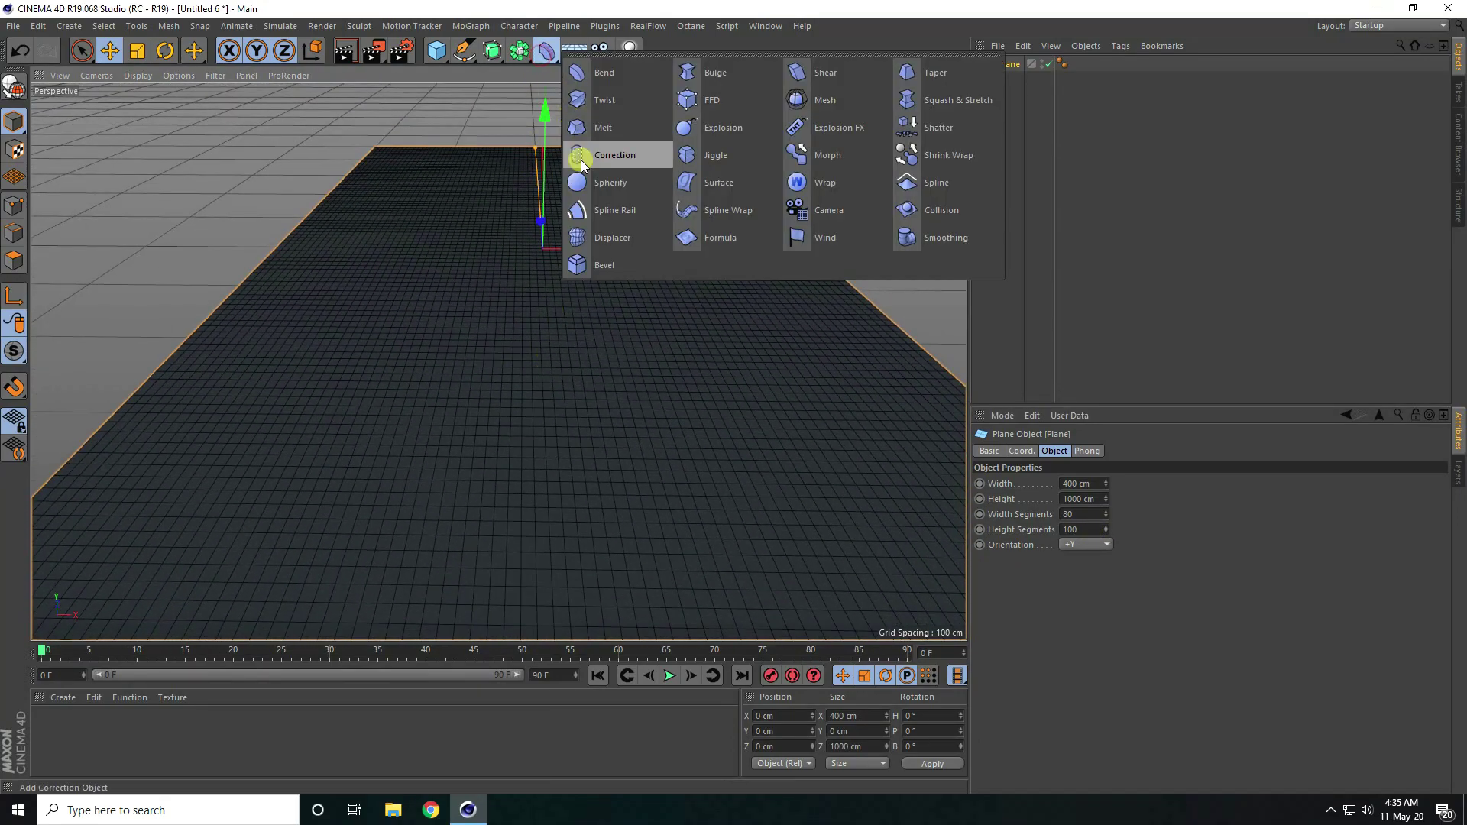
click(599, 237)
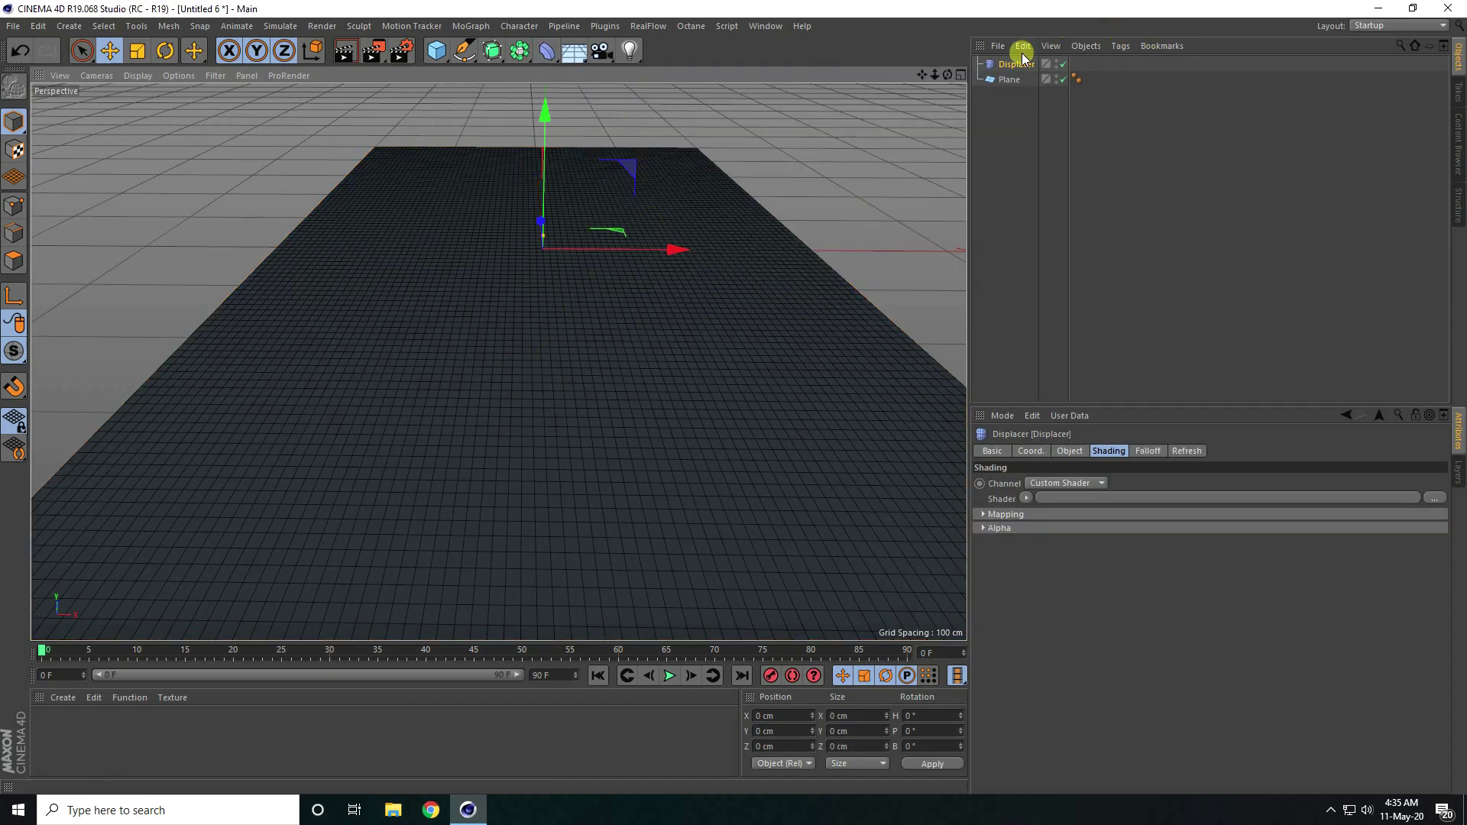
drag(1021, 71, 1013, 82)
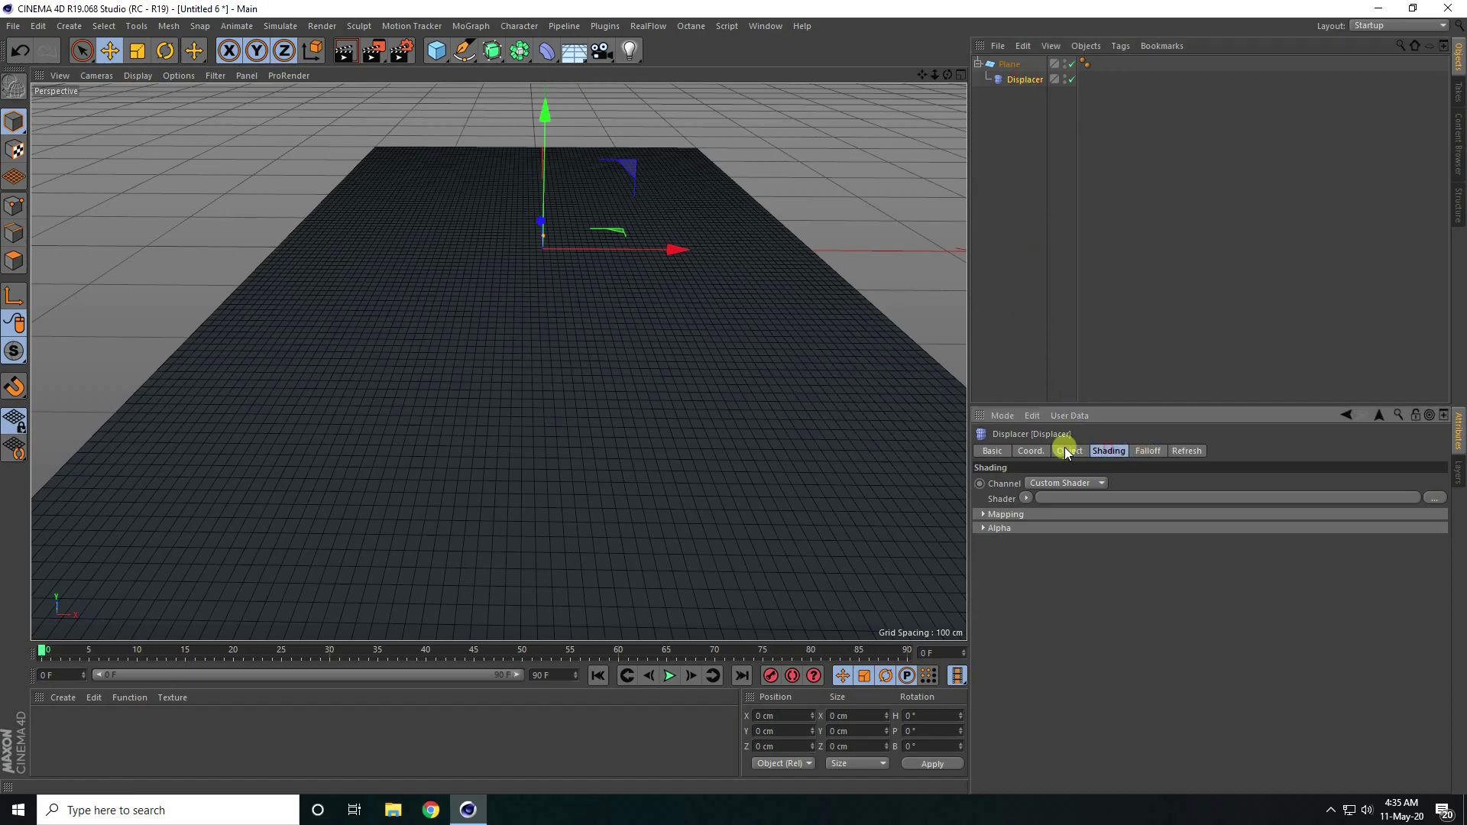
click(1025, 498)
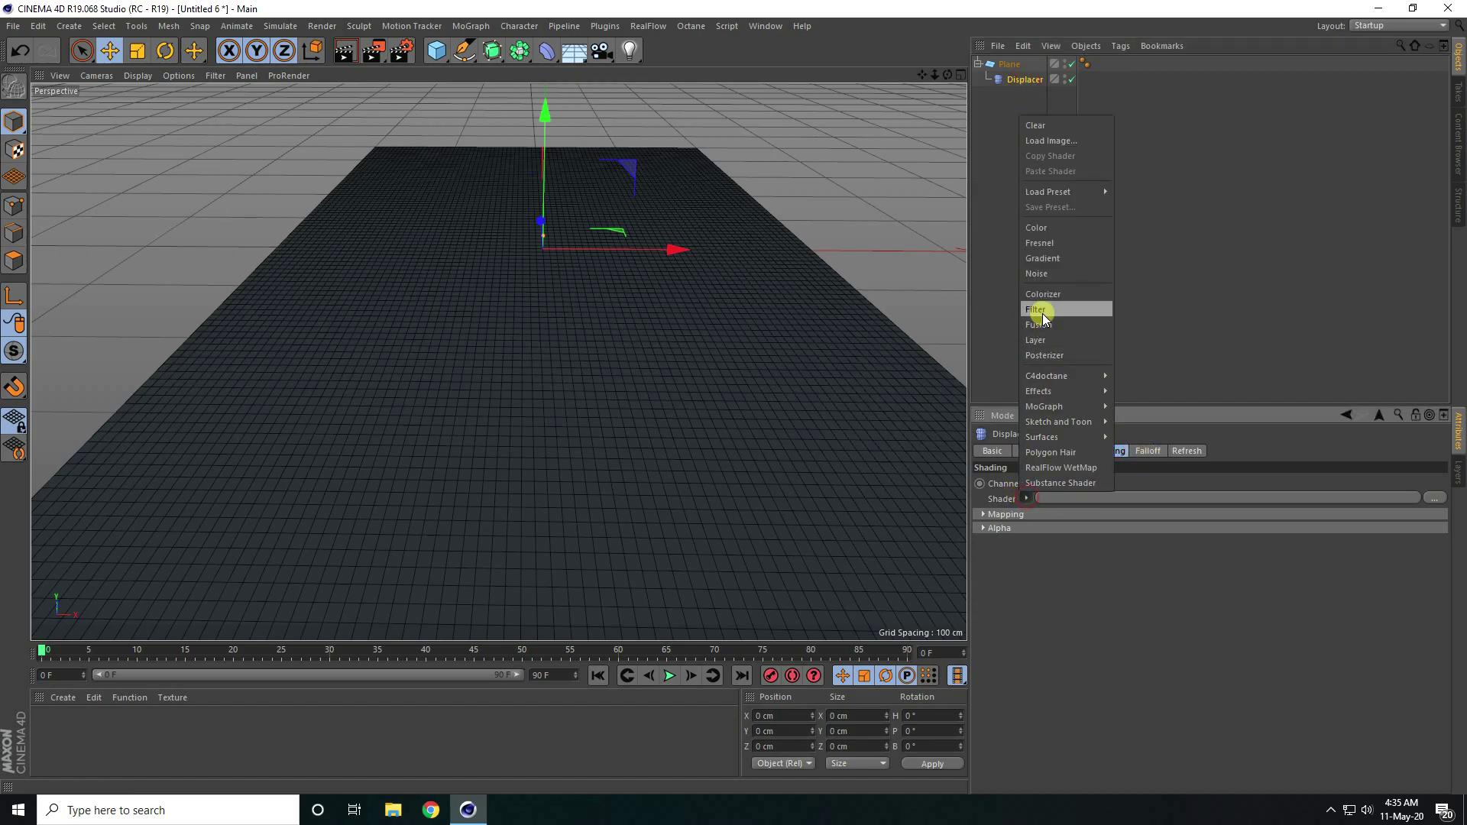
click(1038, 272)
Set the noise shader's global scale to 2000% and its noise type to Naki.
click(1035, 528)
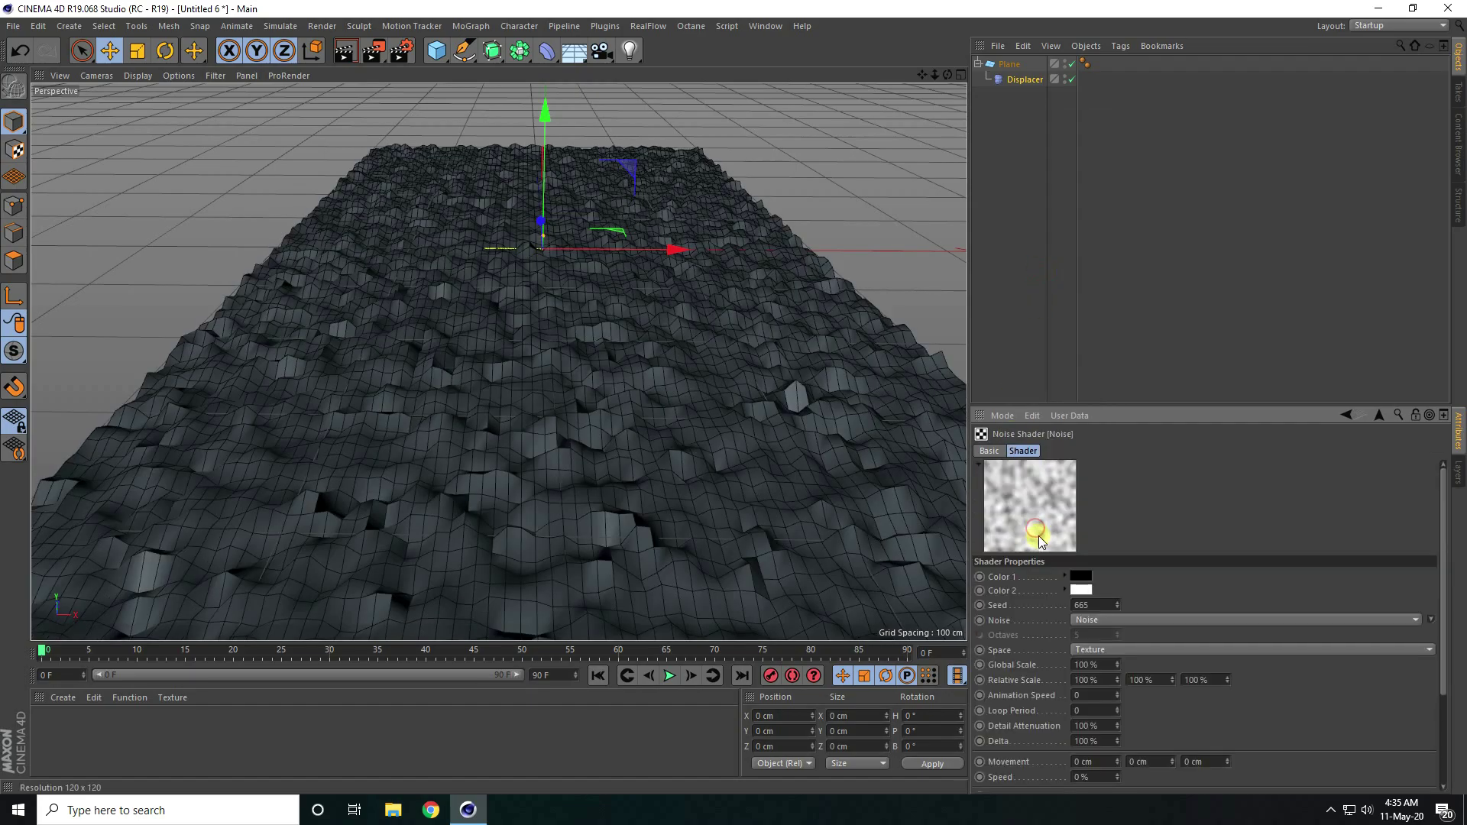
click(1110, 664)
text(2000)
key(Return)
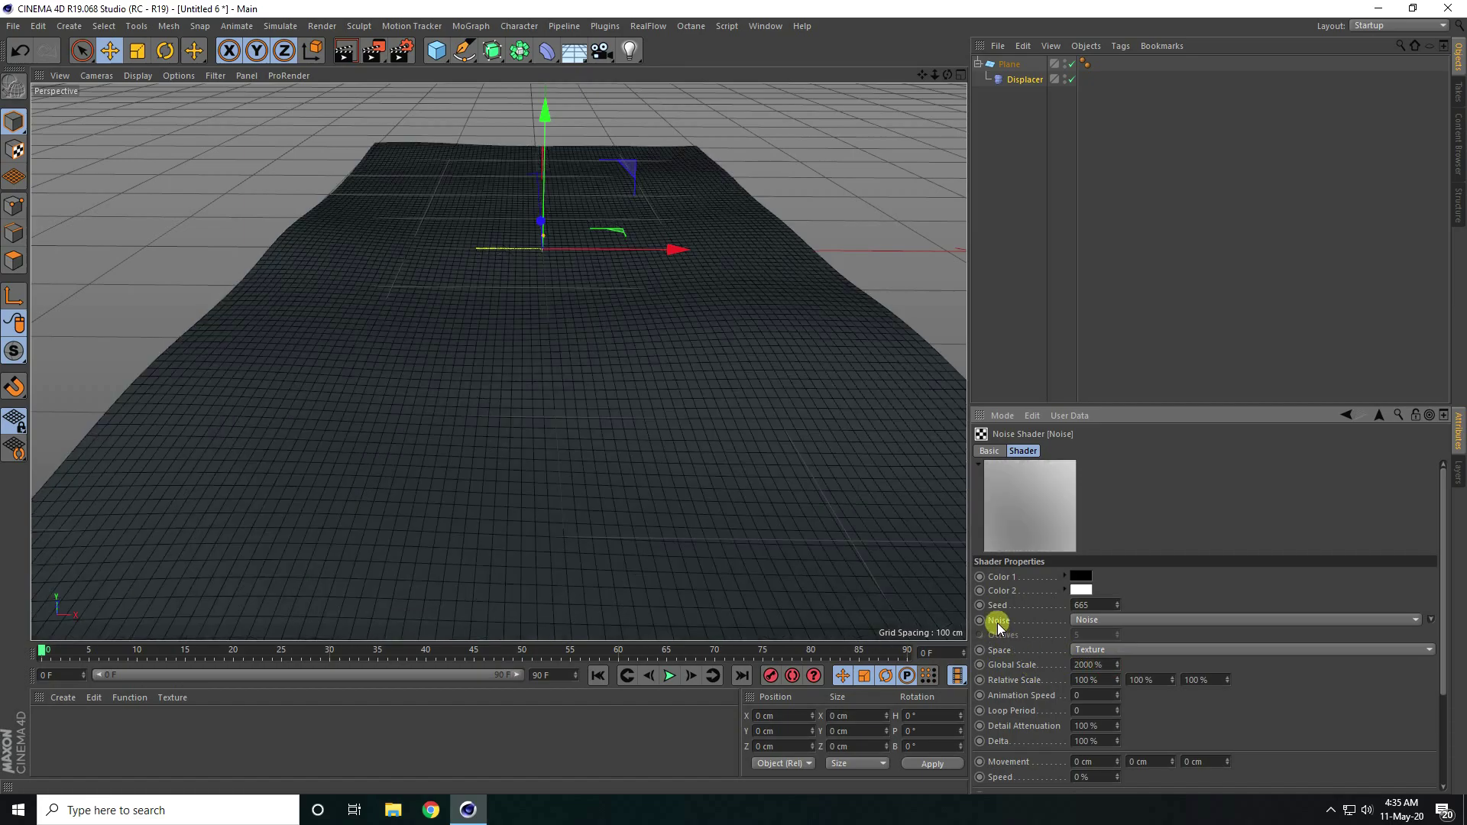
click(1080, 620)
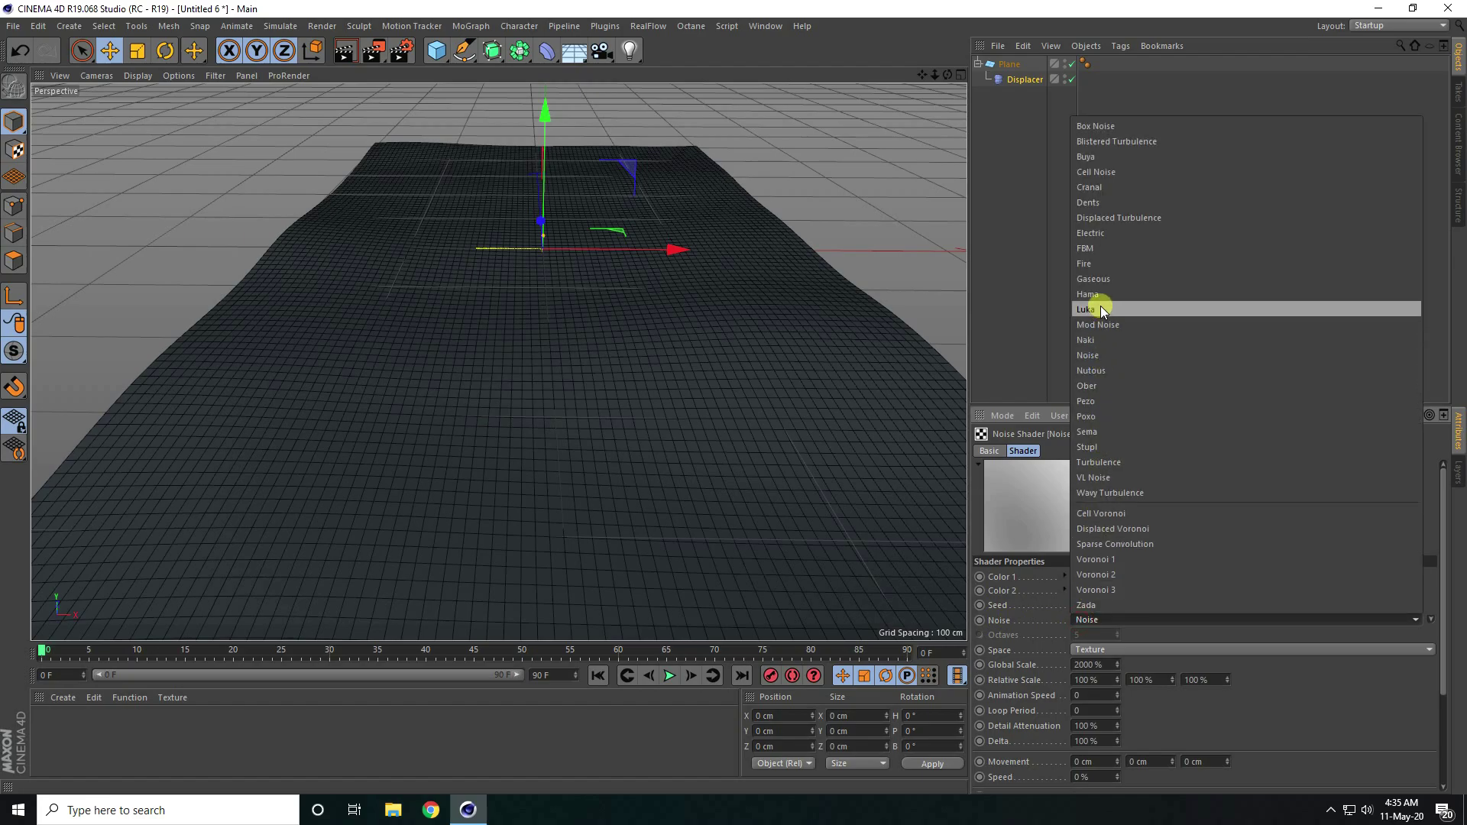
click(1100, 340)
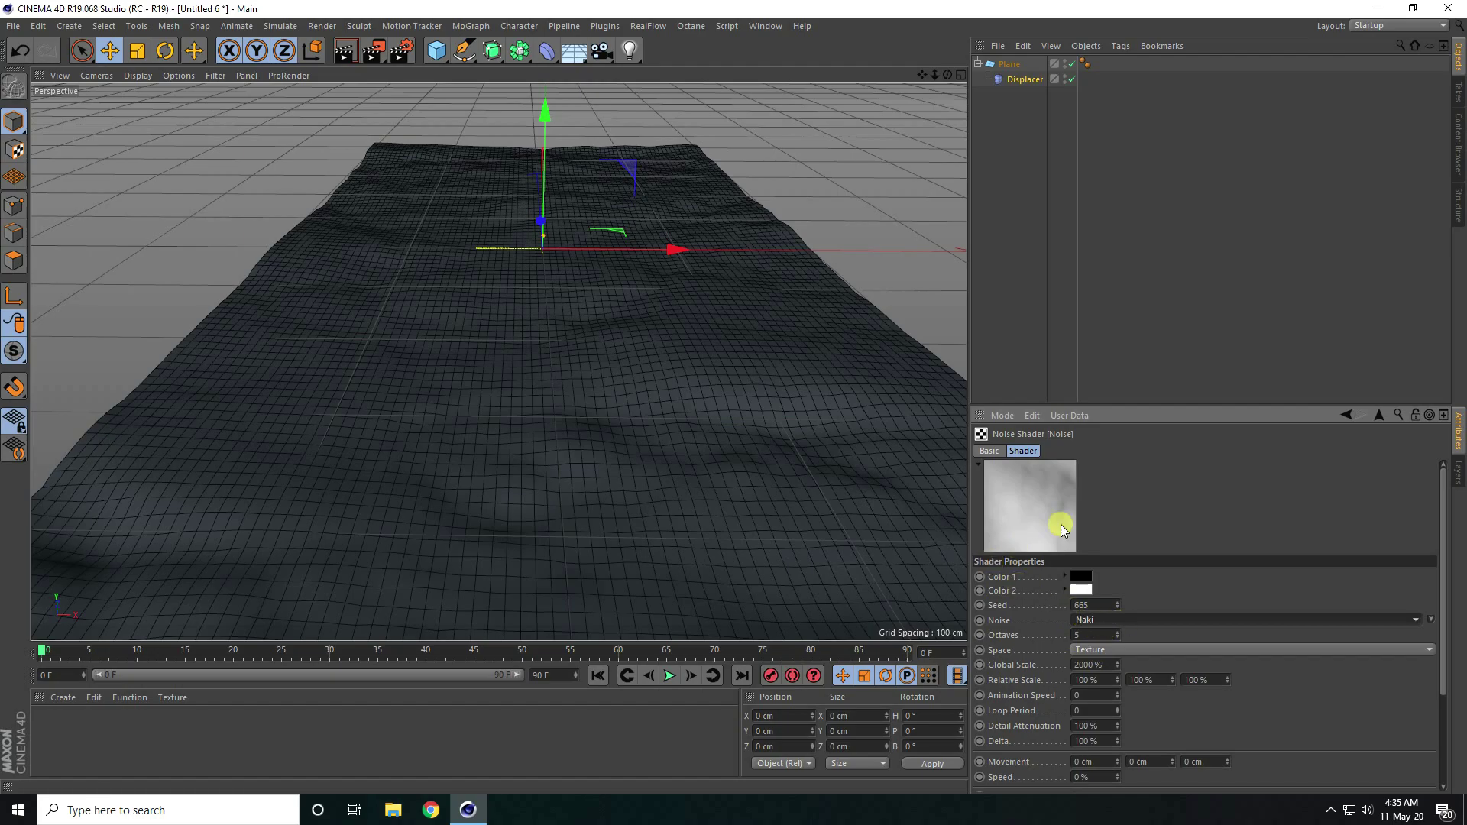
Set the Displacer's height to 30 cm.
click(1344, 417)
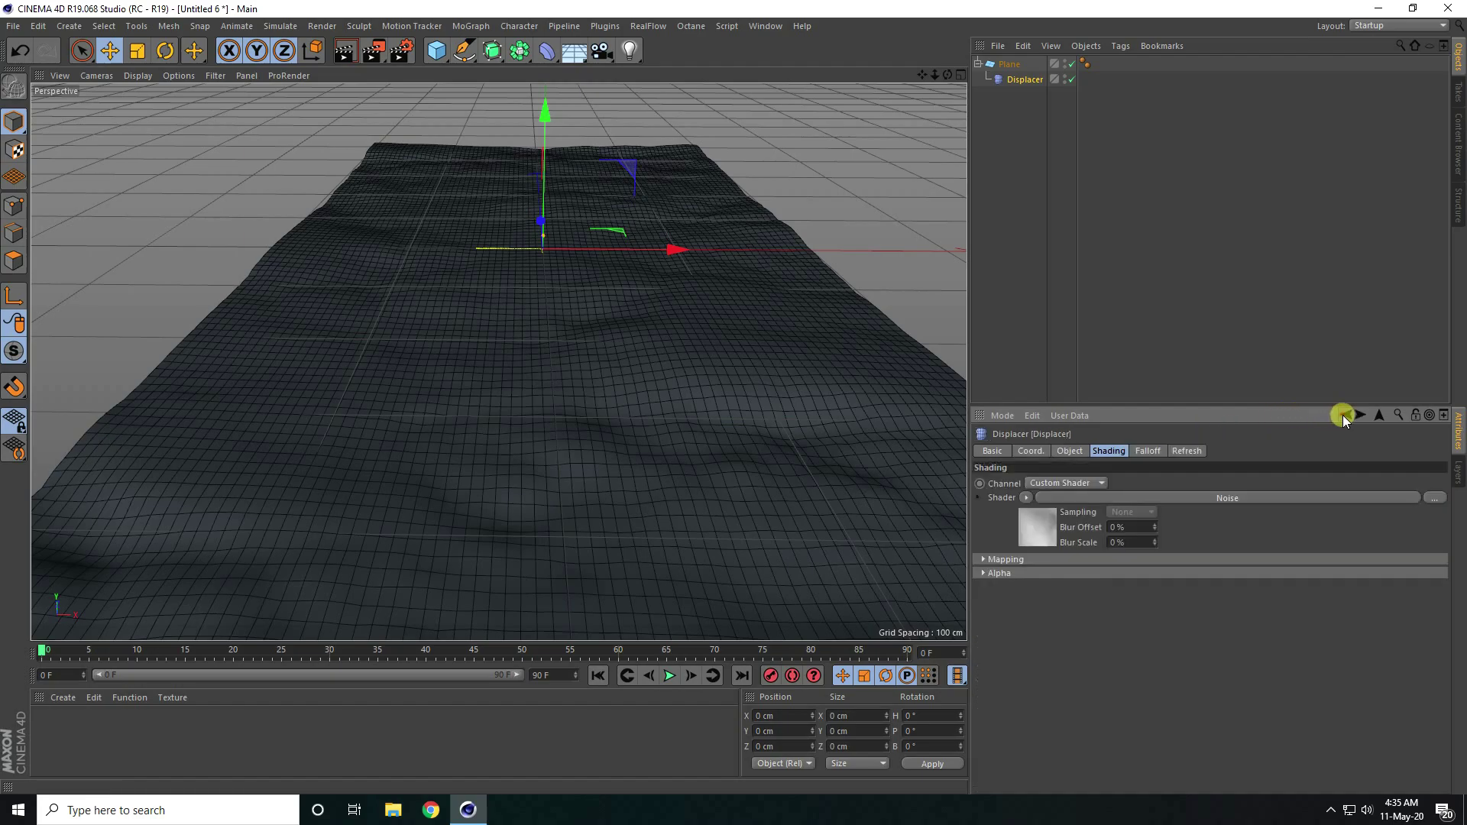
click(1069, 451)
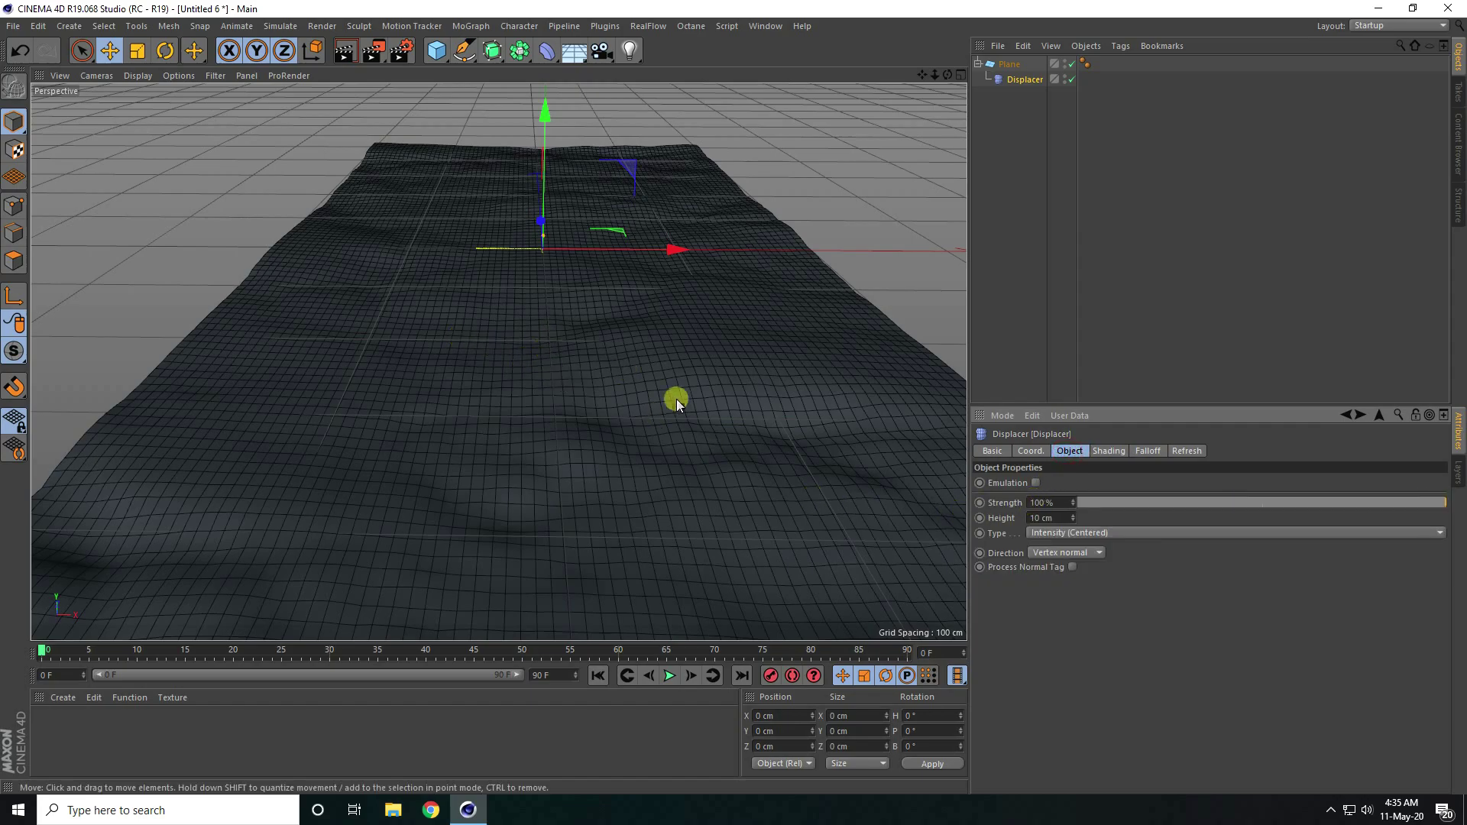
drag(1073, 513, 1075, 512)
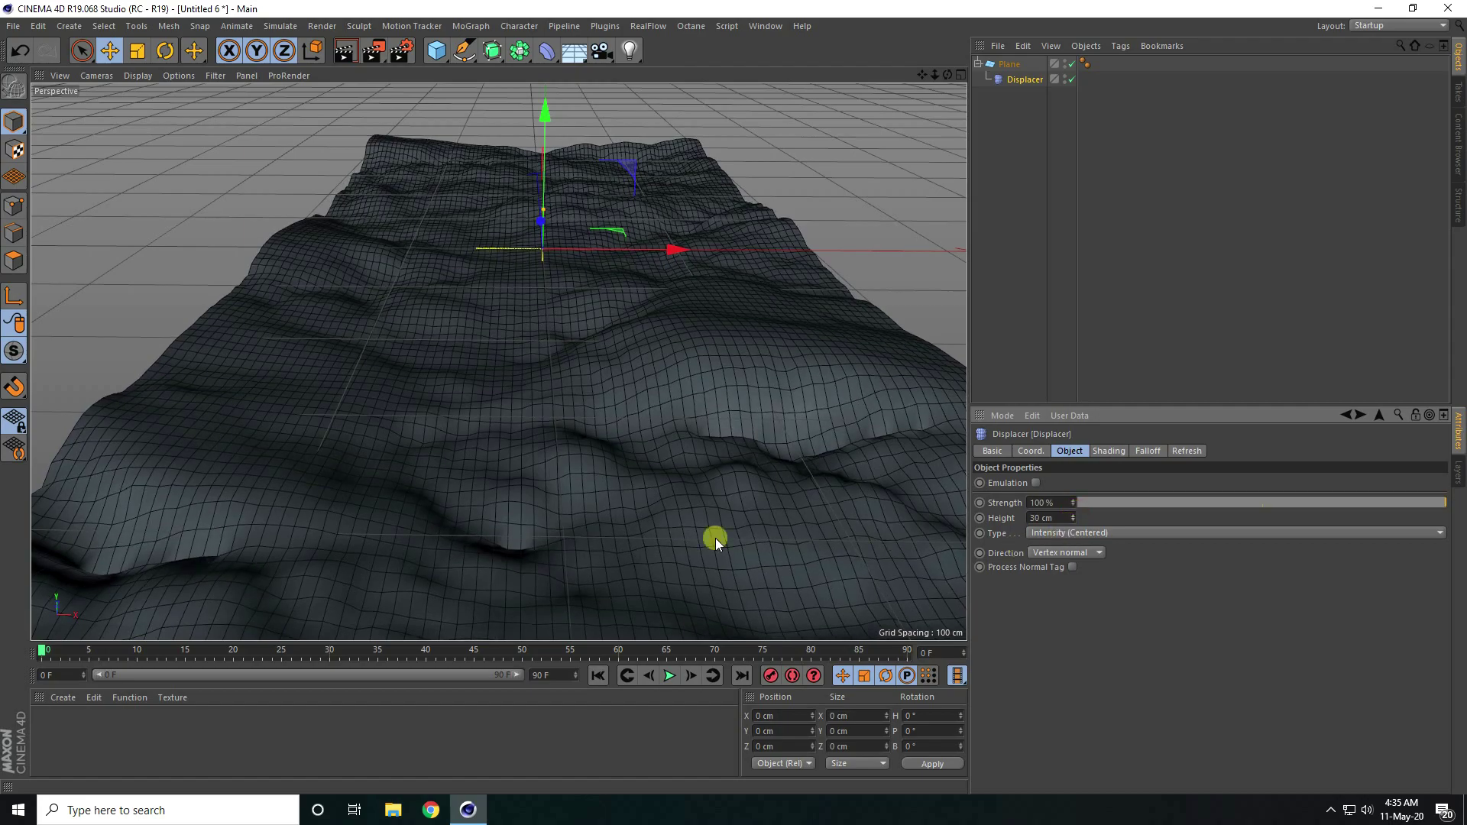
scroll(510, 562, up, 2)
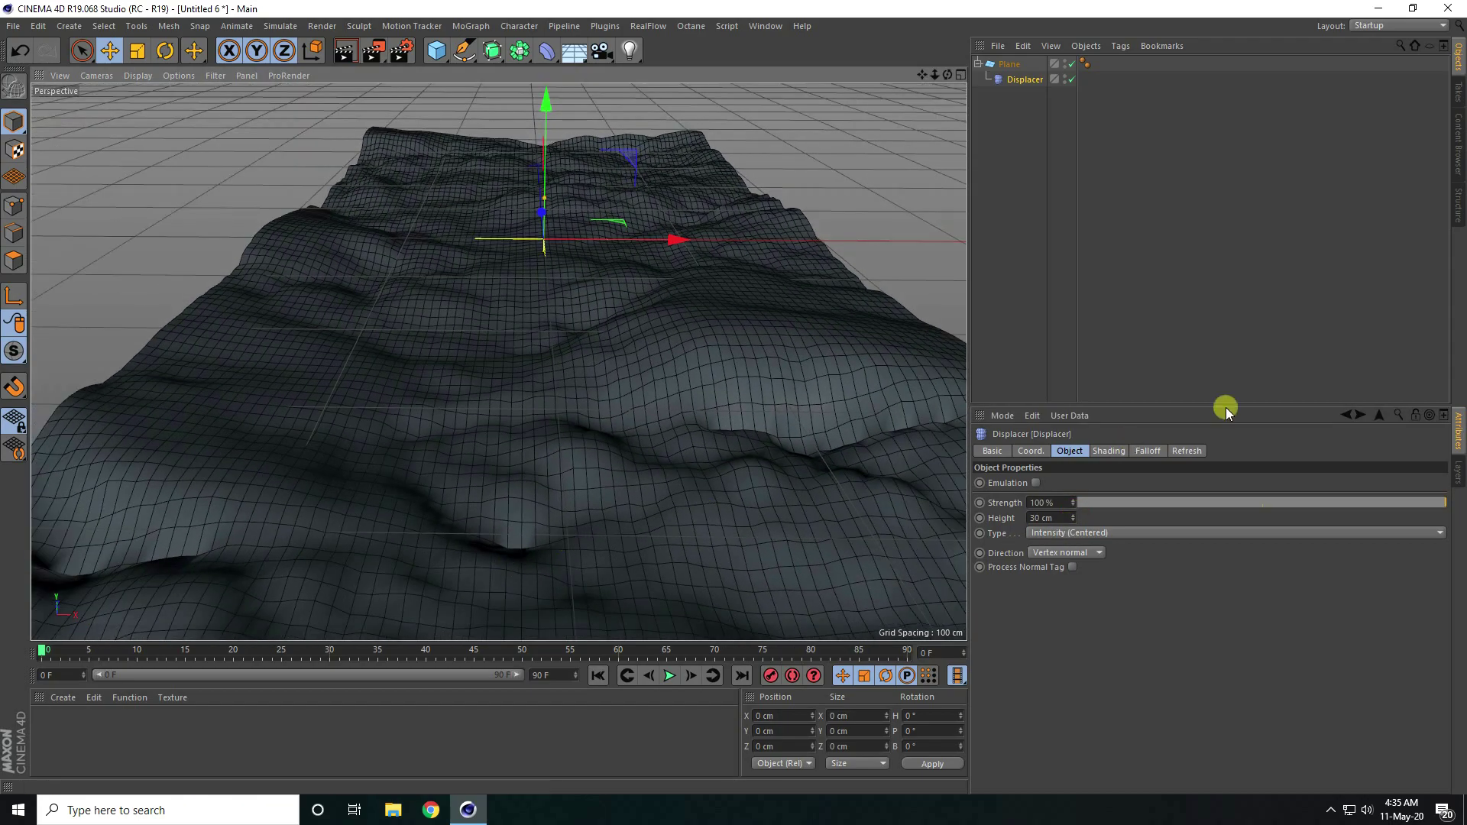
Change the Displacer's noise shader seed to 666.
click(1117, 451)
click(1030, 539)
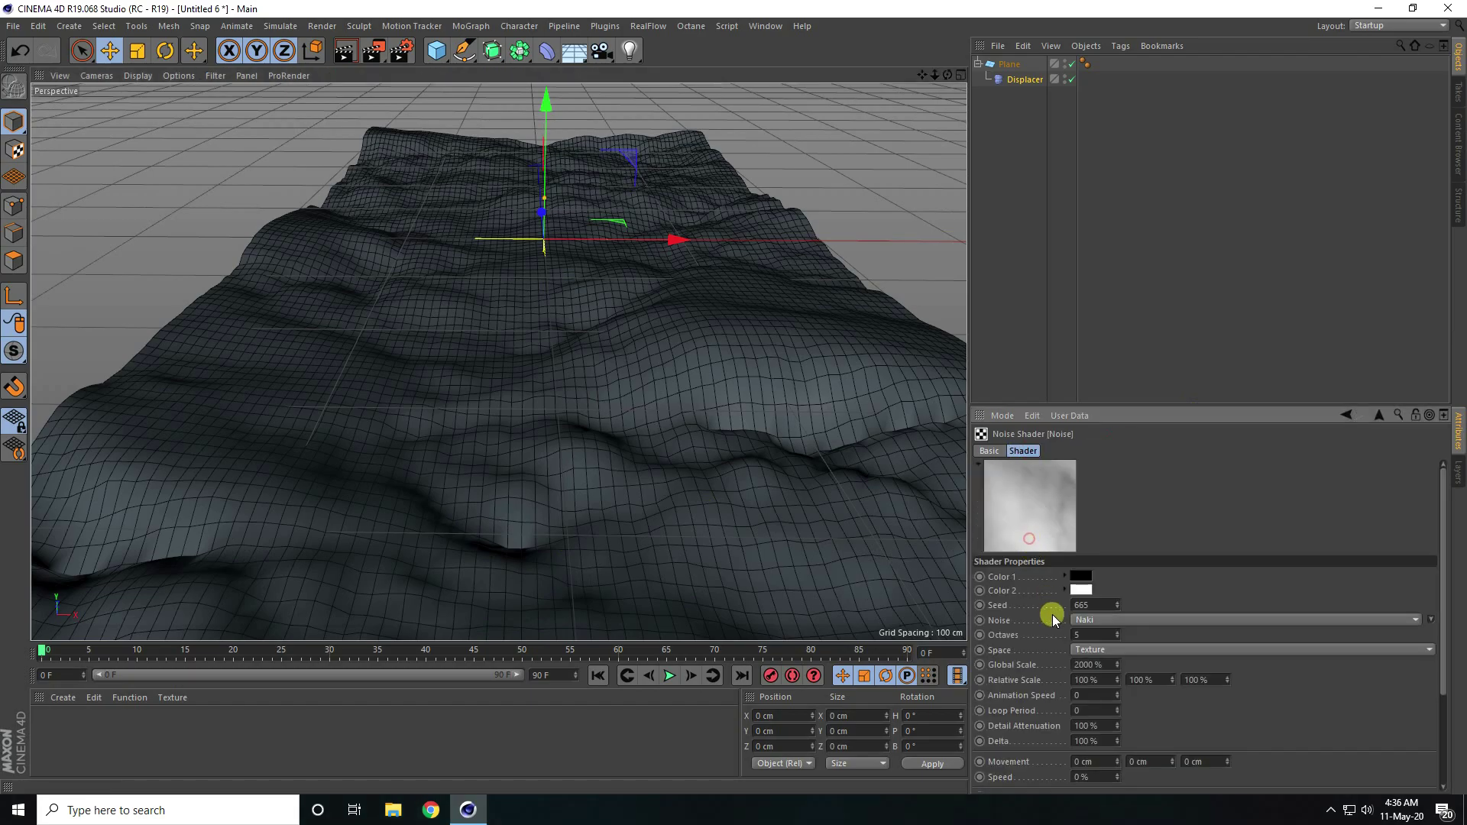
click(1117, 602)
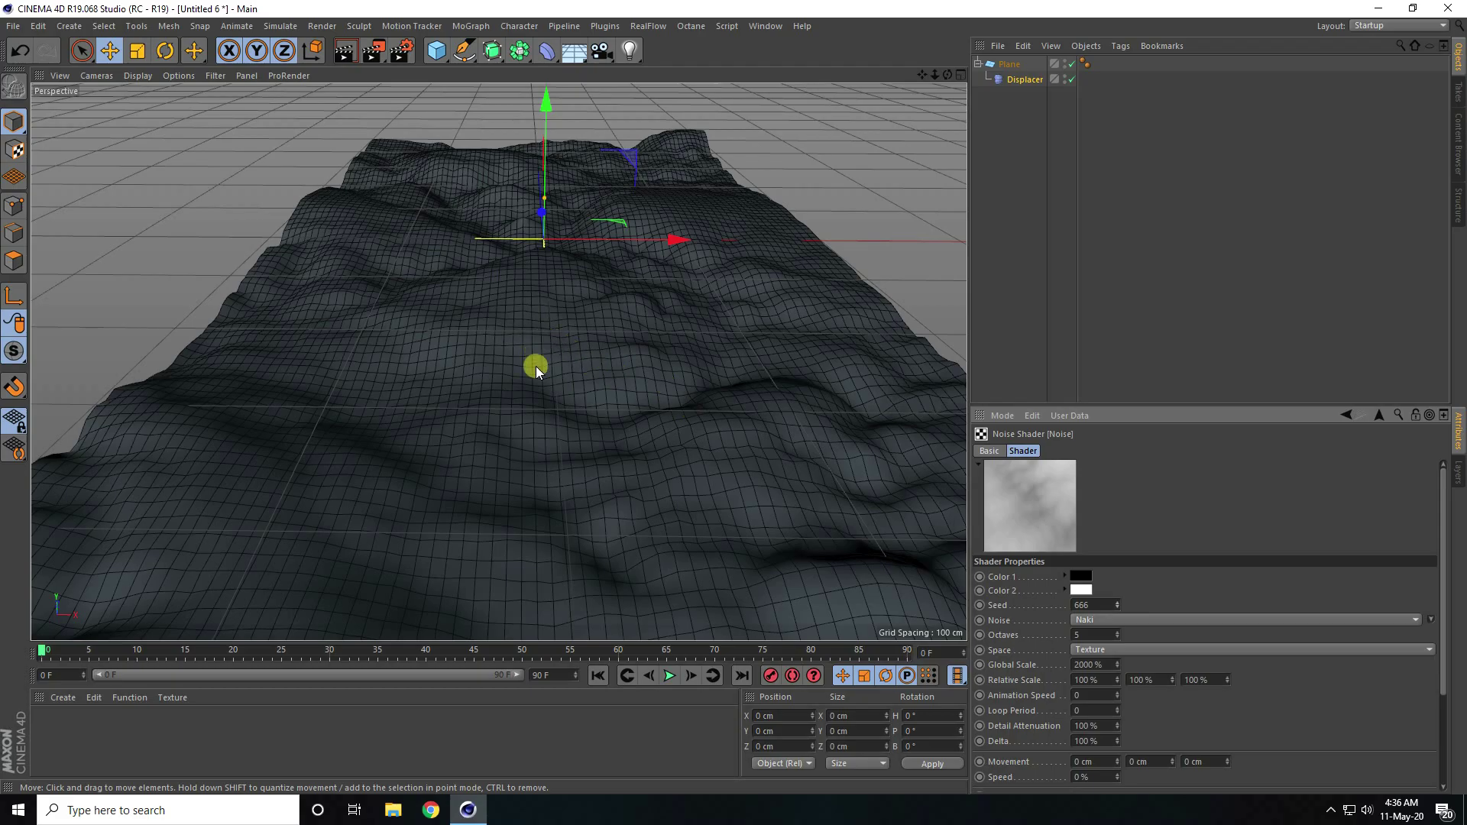
mouse_move(534, 365)
alt+mouse_down()
mouse_move(412, 430)
mouse_move(391, 421)
mouse_move(543, 328)
mouse_move(518, 346)
mouse_move(534, 339)
mouse_move(514, 396)
mouse_move(531, 376)
alt+mouse_up()
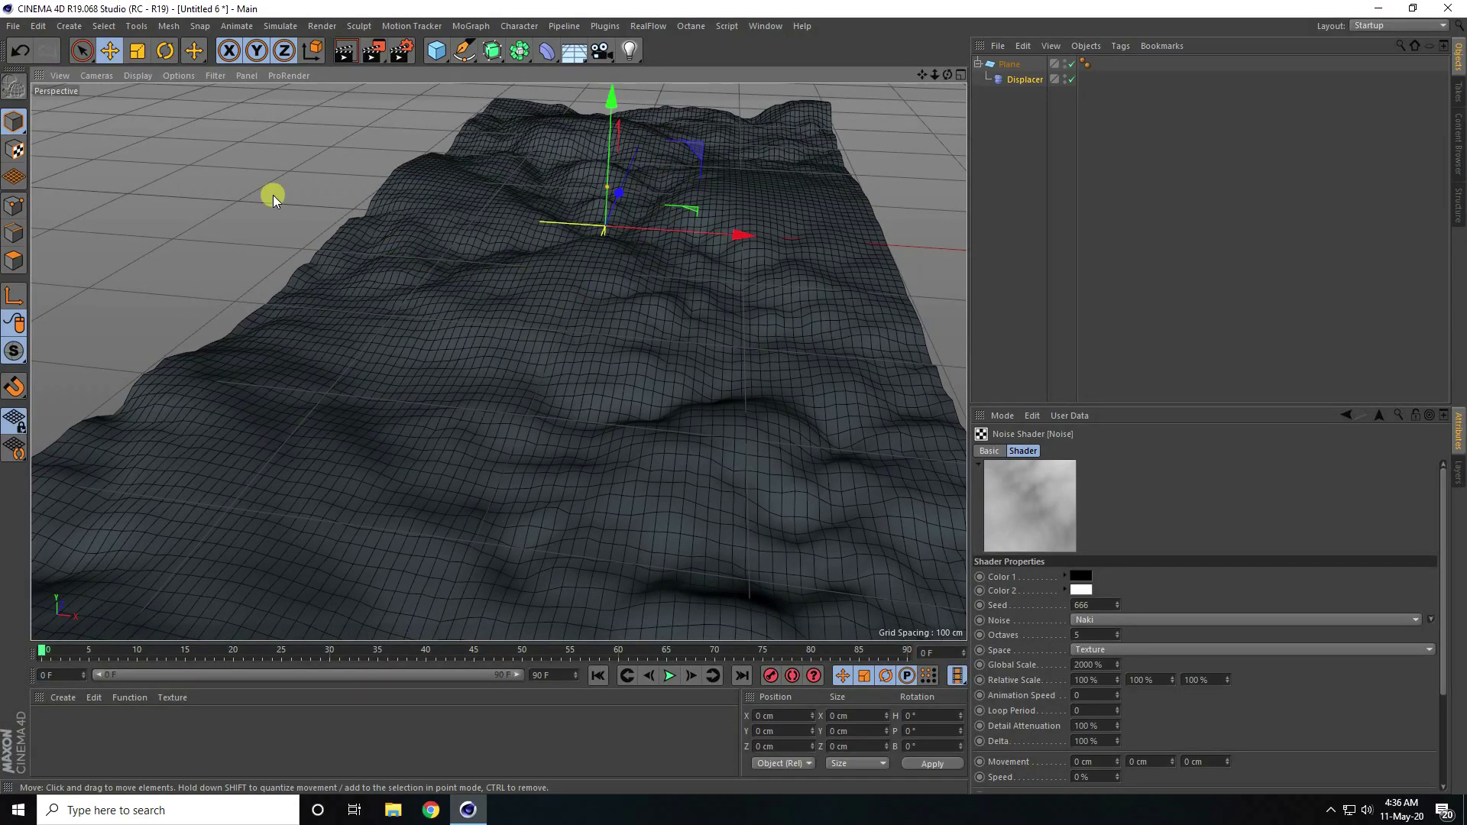
Select the plane with its child deformer and merge them into one polygon object with Connect Objects + Delete.
click(978, 64)
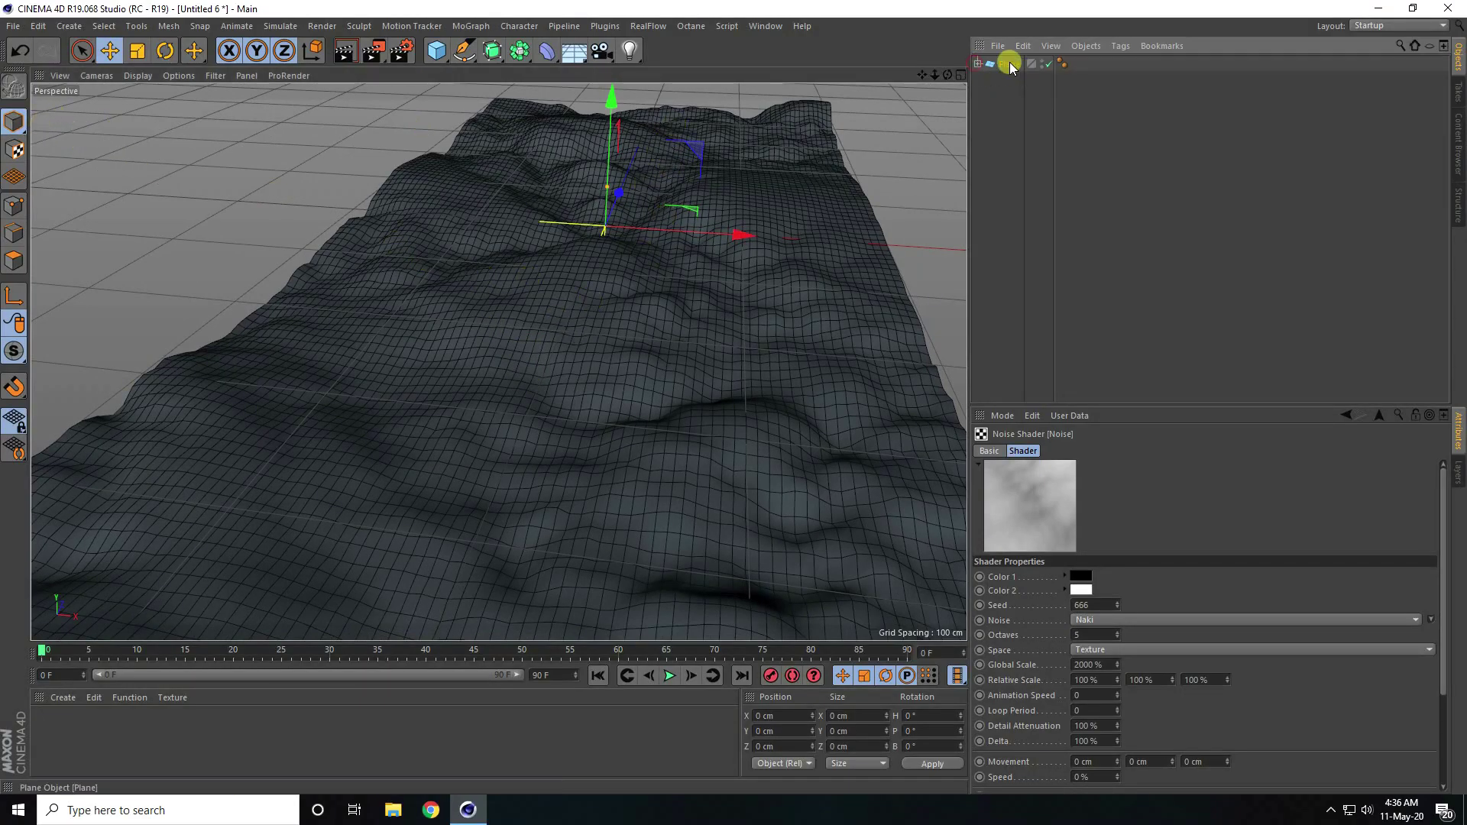
click(1008, 64)
right_click(1007, 67)
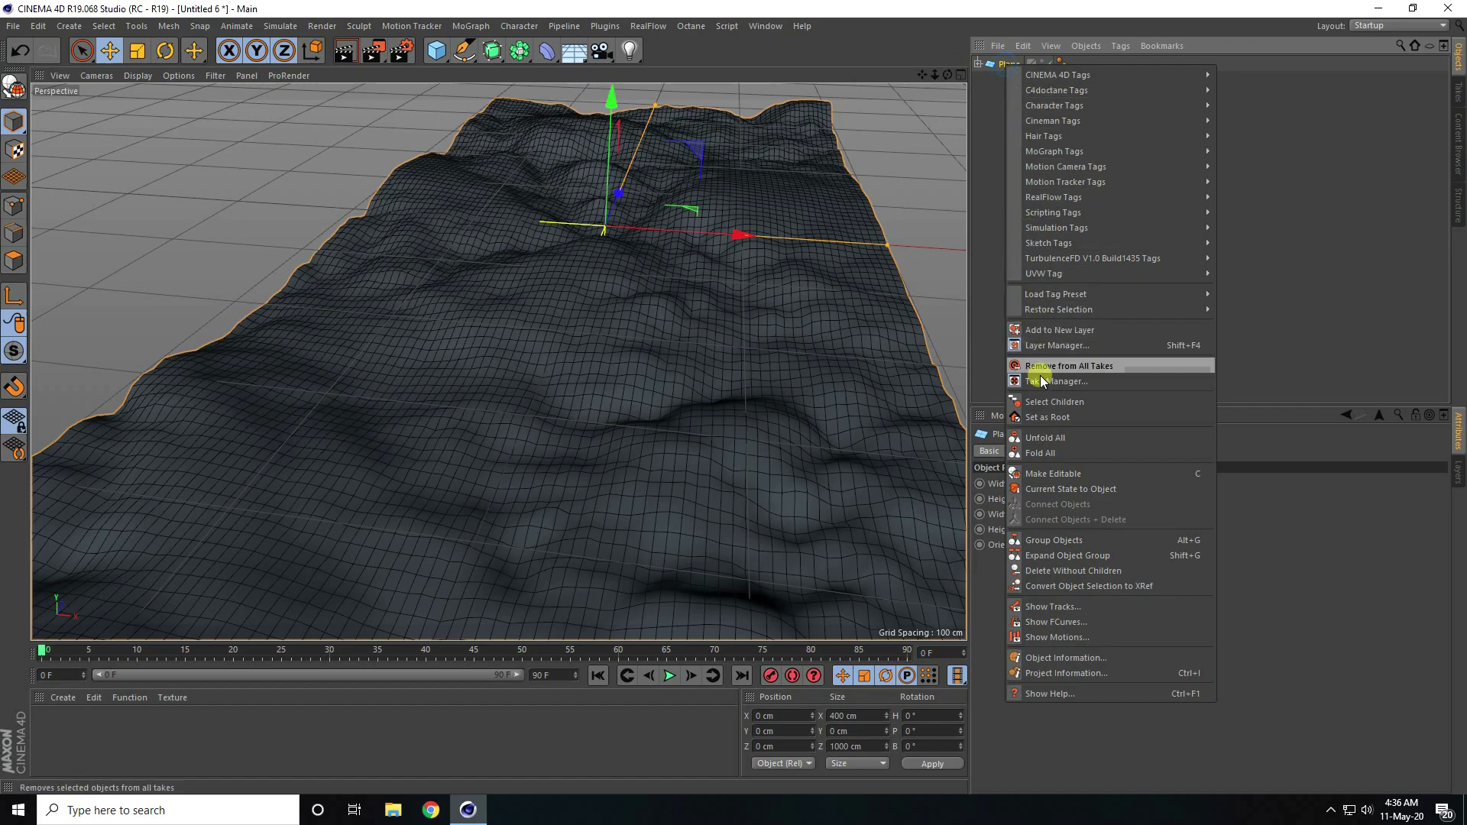
click(1048, 401)
right_click(1009, 63)
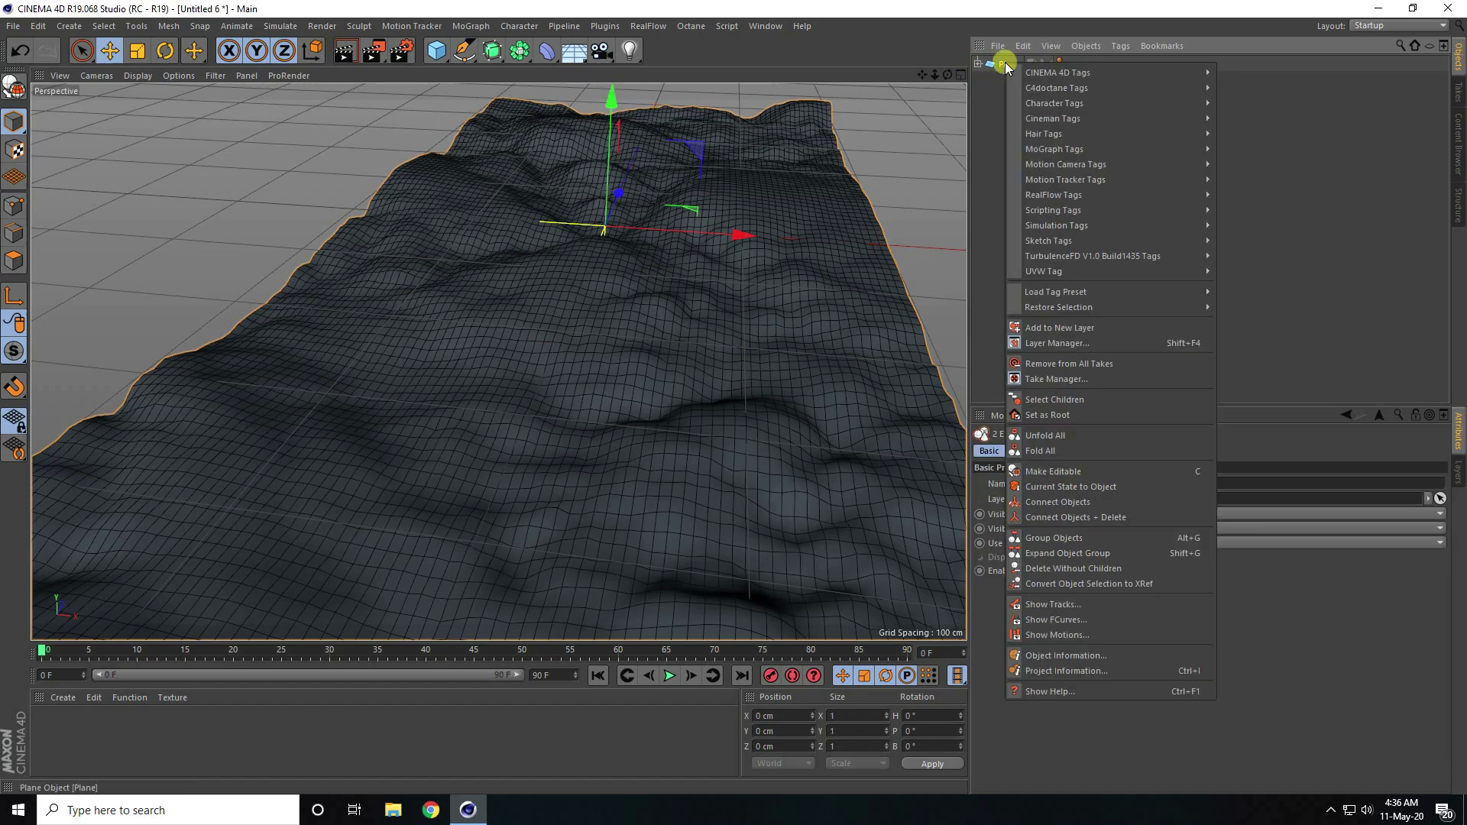
click(1121, 520)
scroll(583, 344, down, 2)
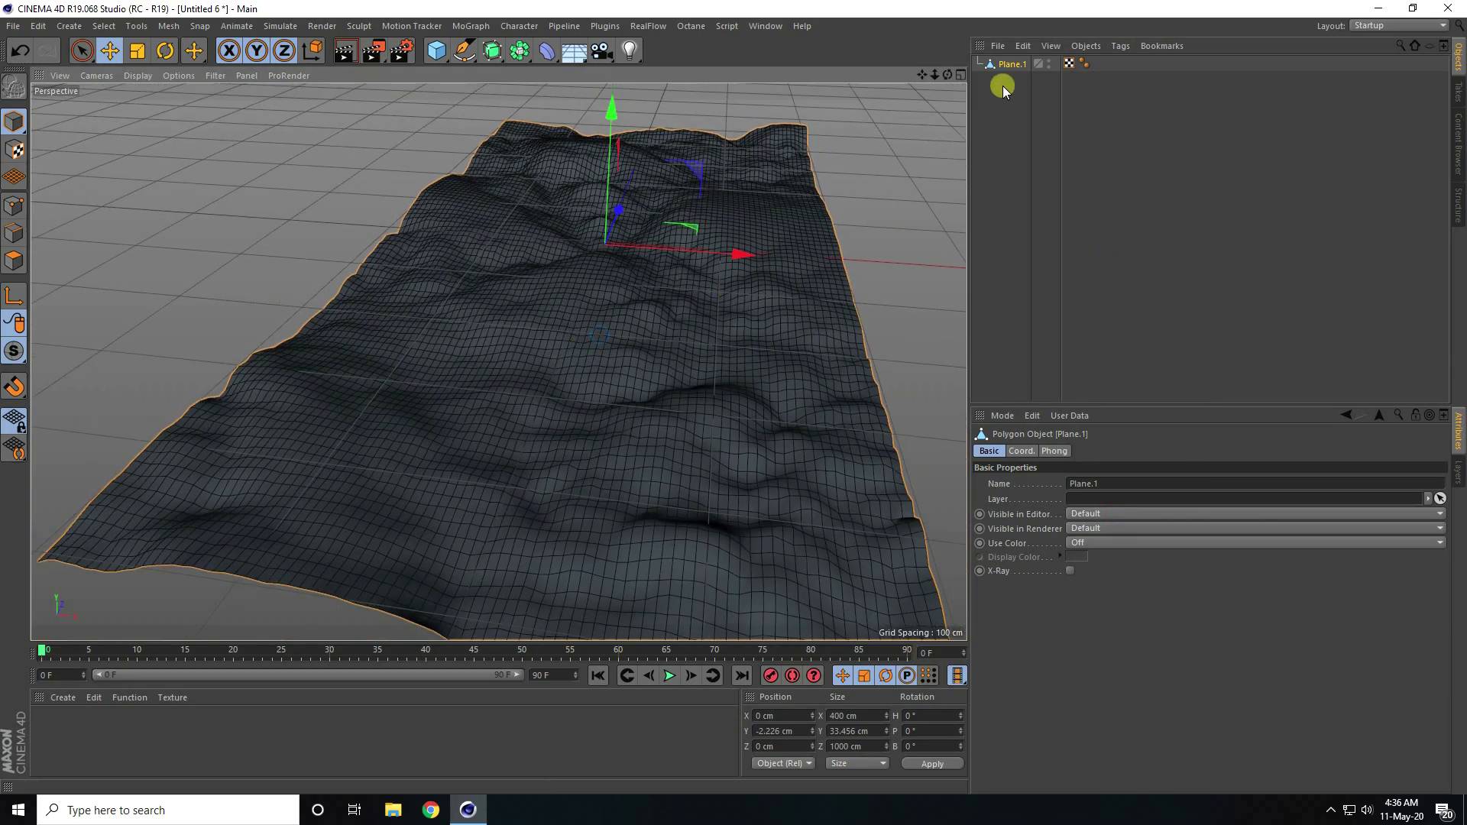
mouse_move(617, 350)
alt+mouse_down()
mouse_move(619, 367)
mouse_move(668, 386)
mouse_move(699, 365)
mouse_move(581, 349)
mouse_move(600, 366)
alt+mouse_up()
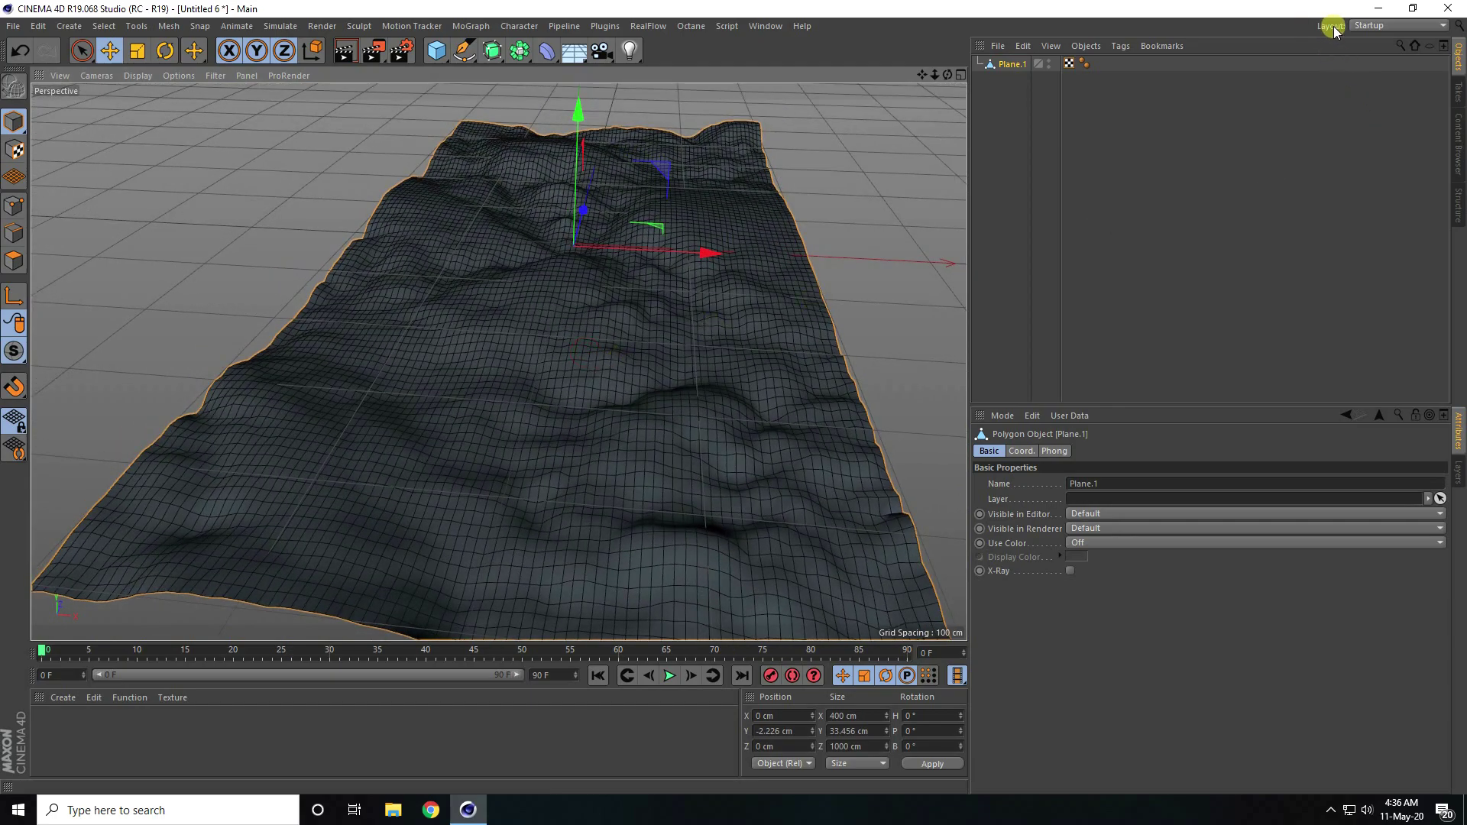
Switch the interface layout to Sculpt.
click(1363, 26)
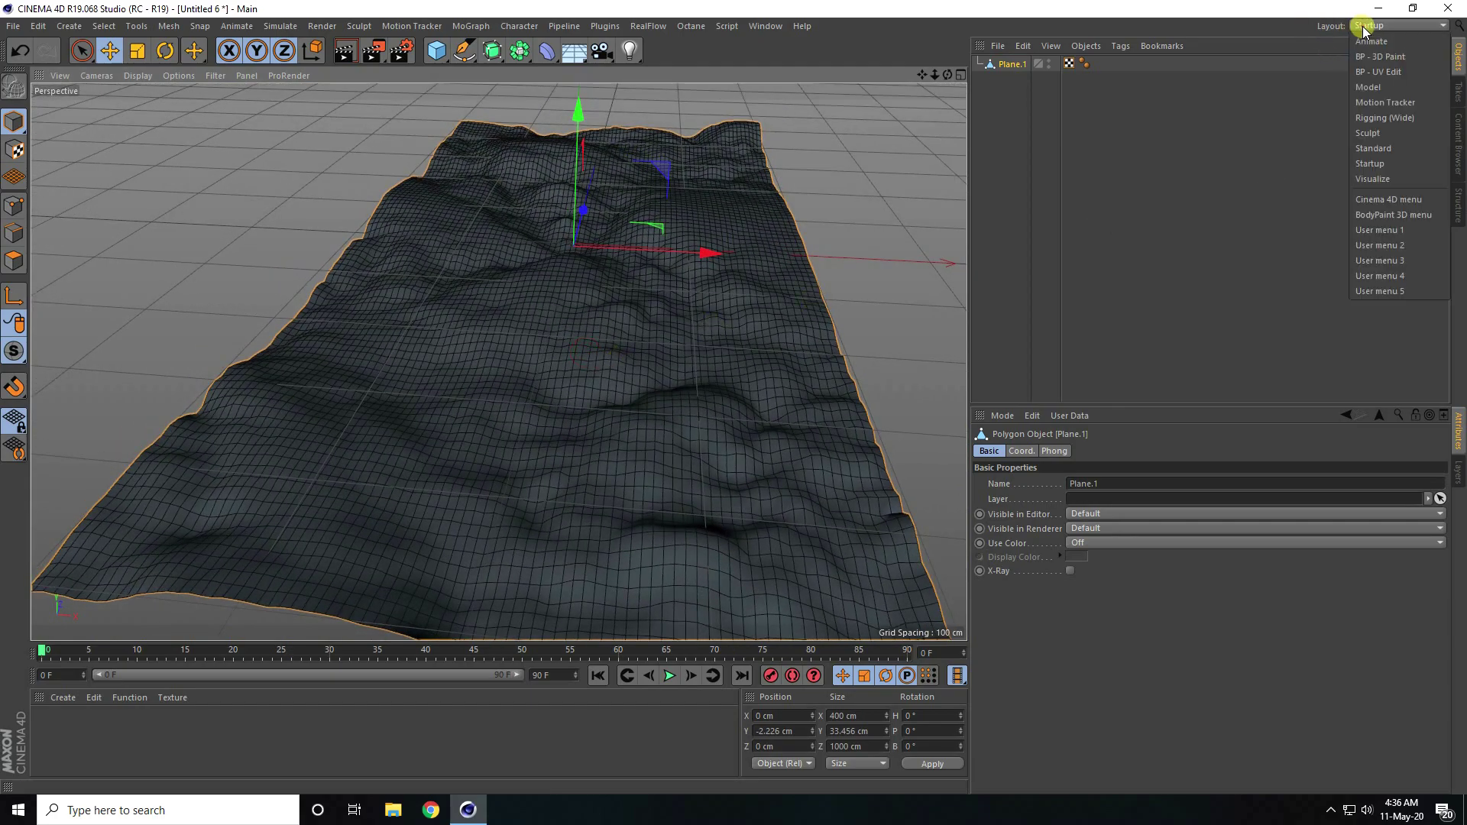
click(1369, 132)
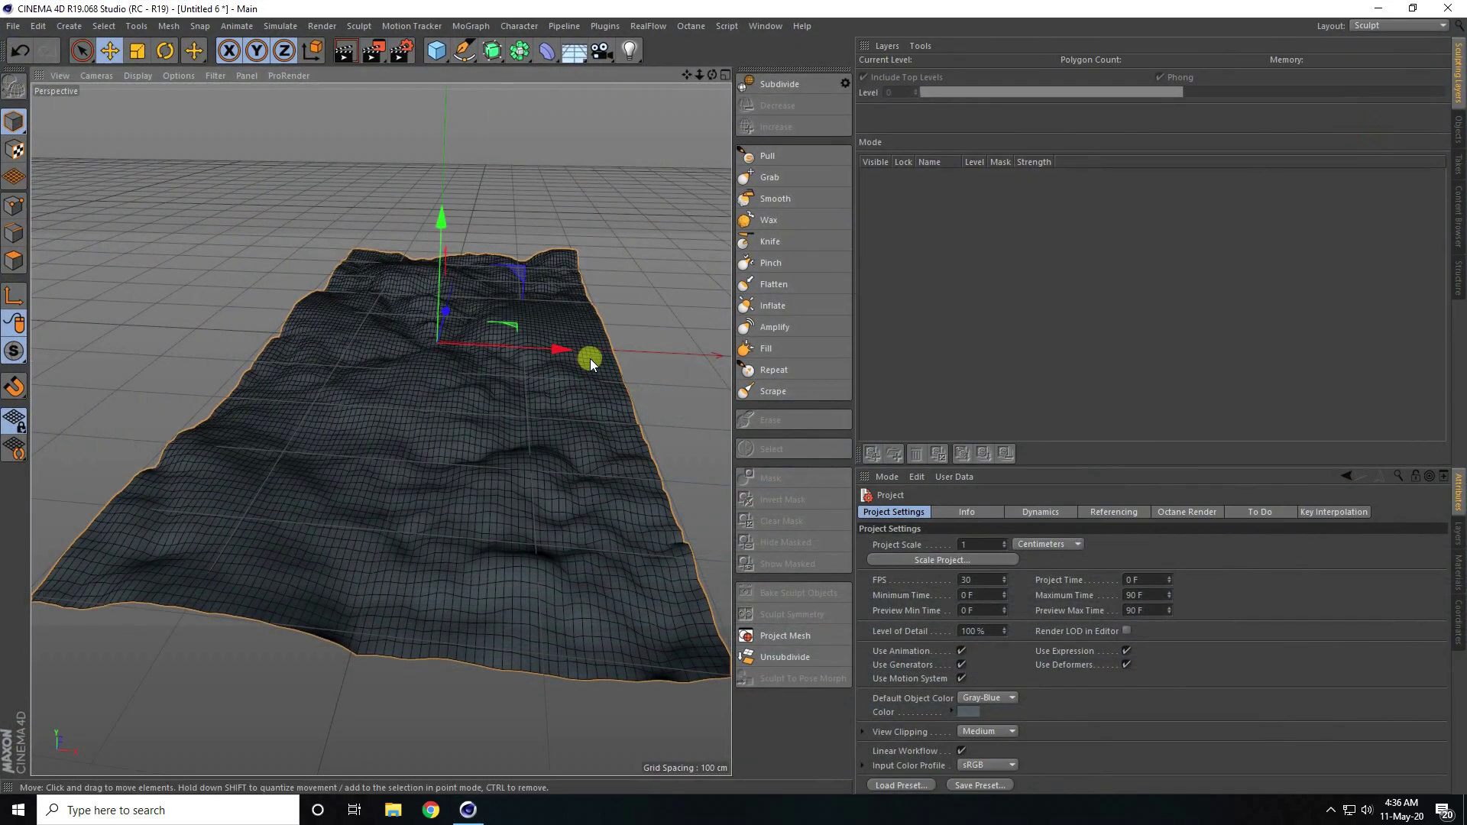
scroll(447, 382, up, 5)
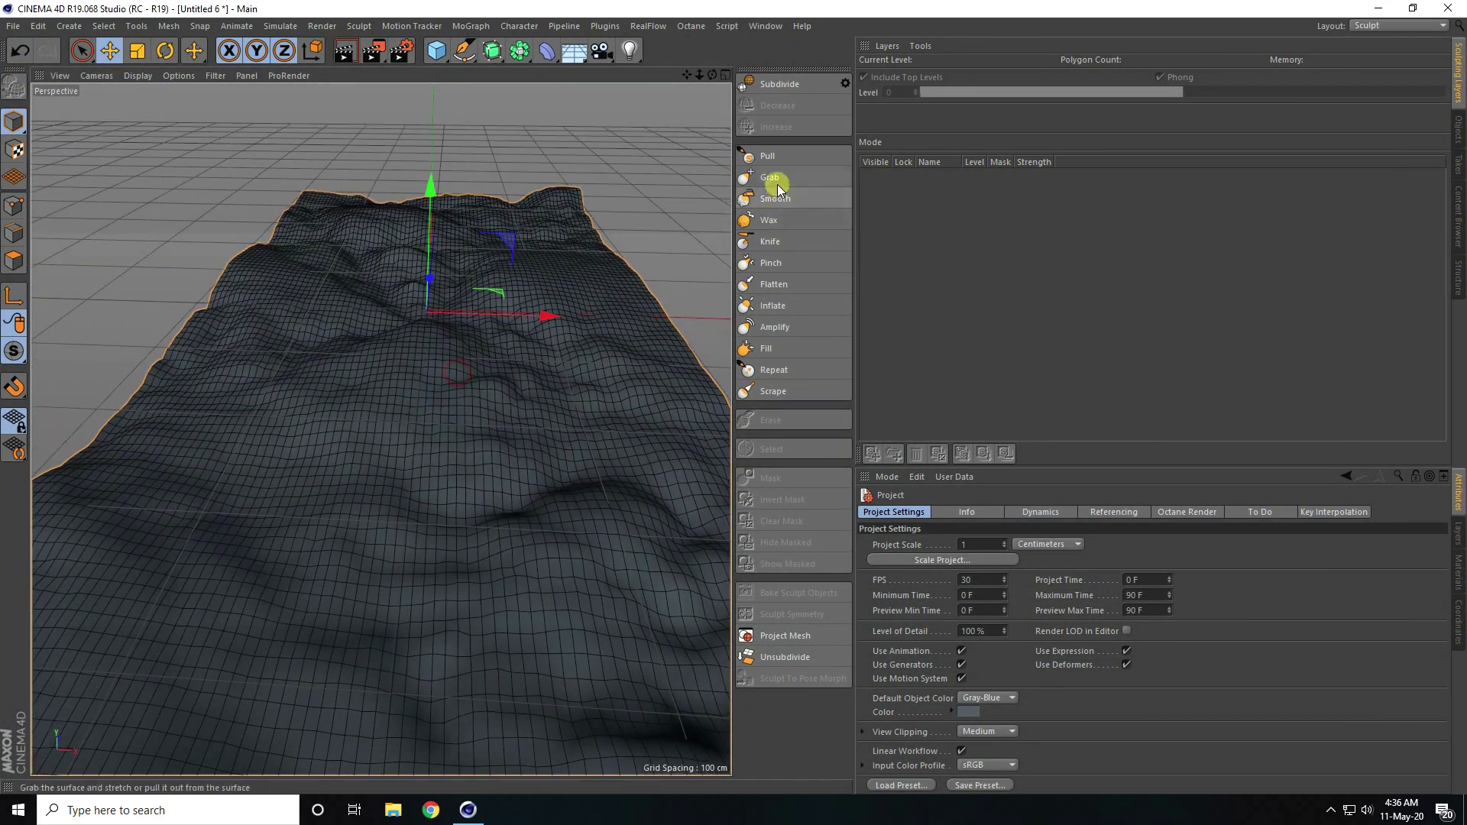
Push the terrain down along its middle with the Grab brush to carve a valley, reducing the brush size to 50.
click(773, 178)
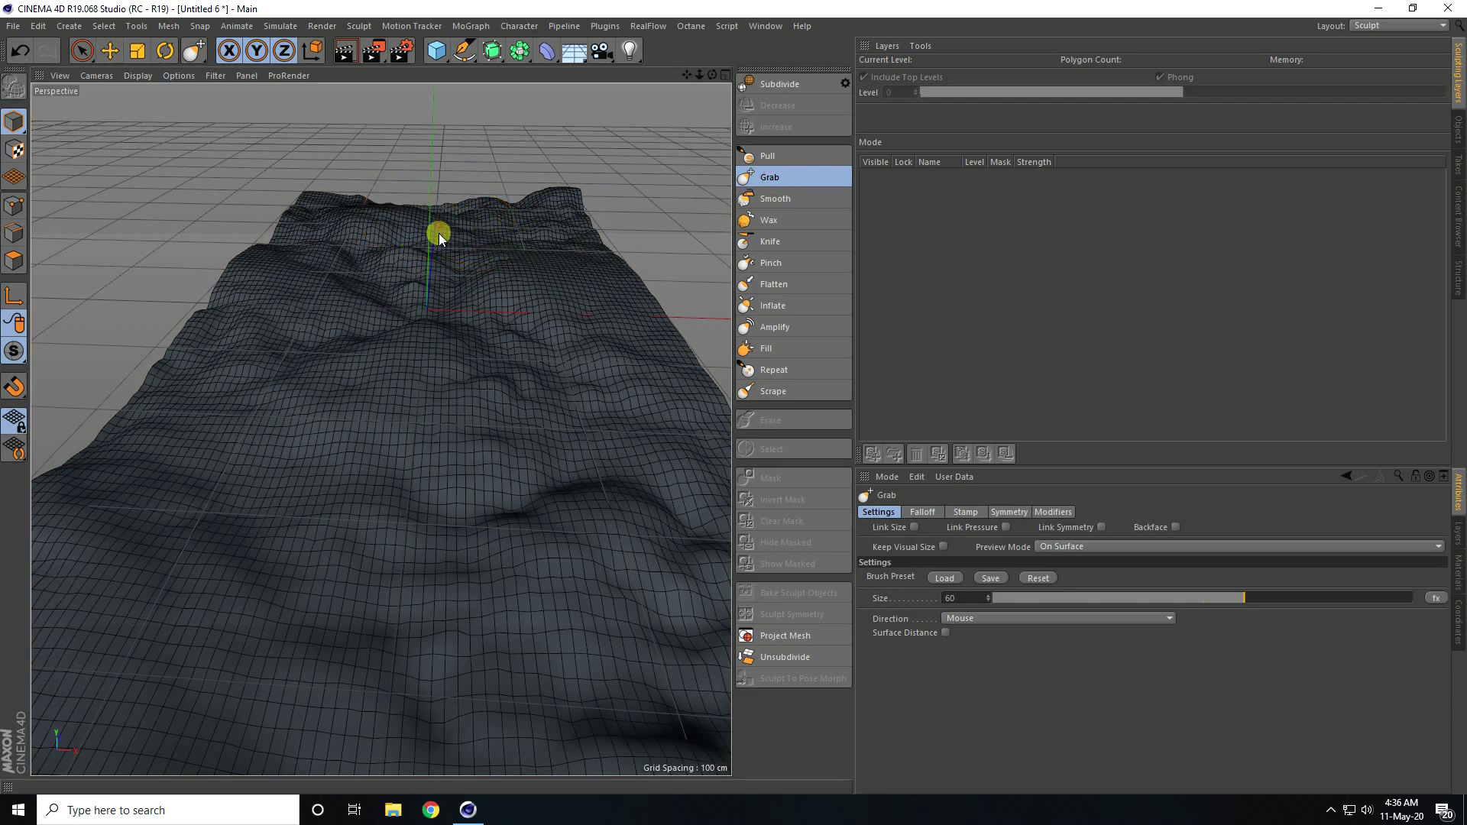
drag(437, 221, 437, 364)
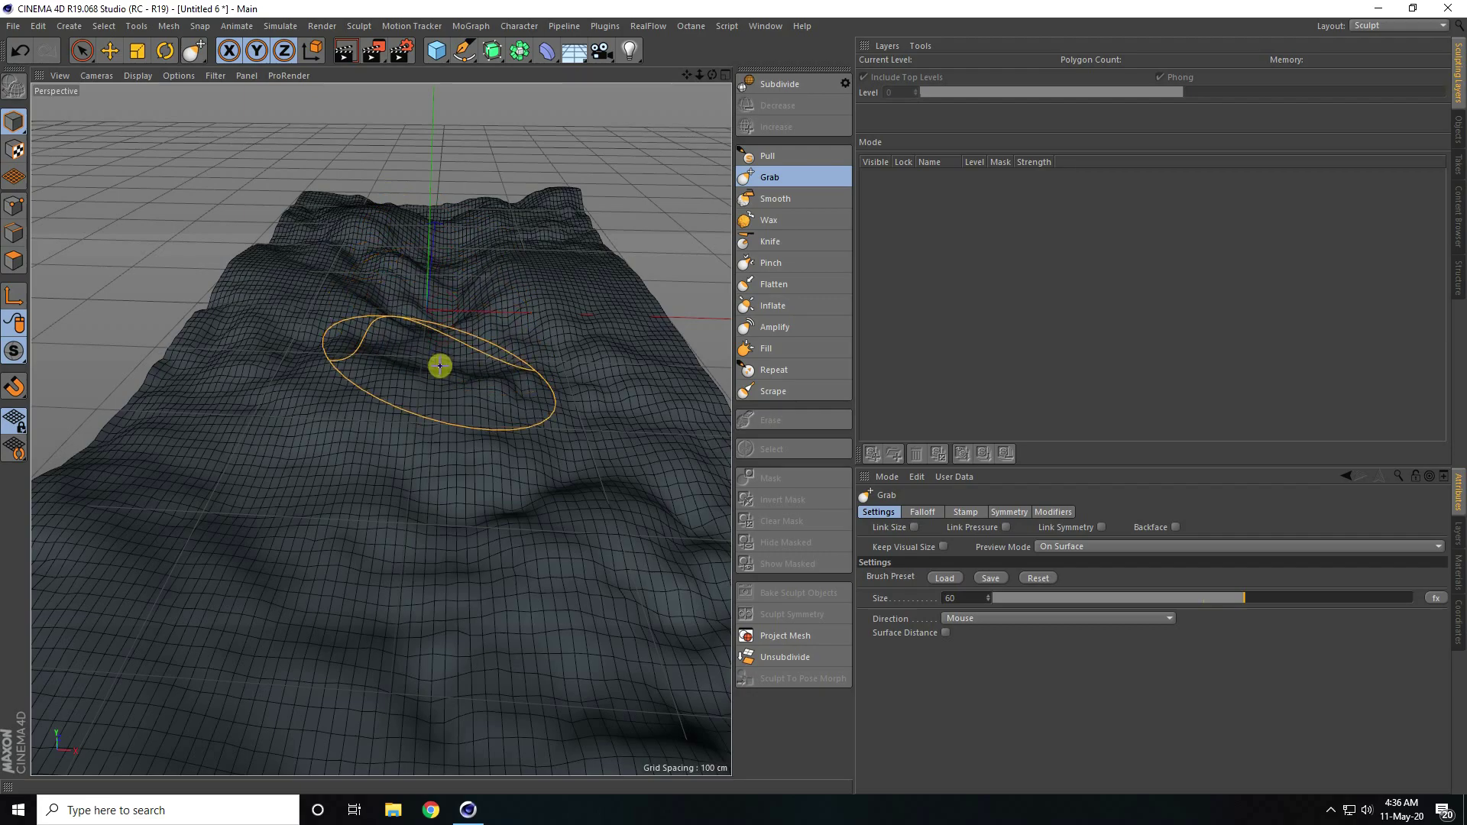
click(1235, 598)
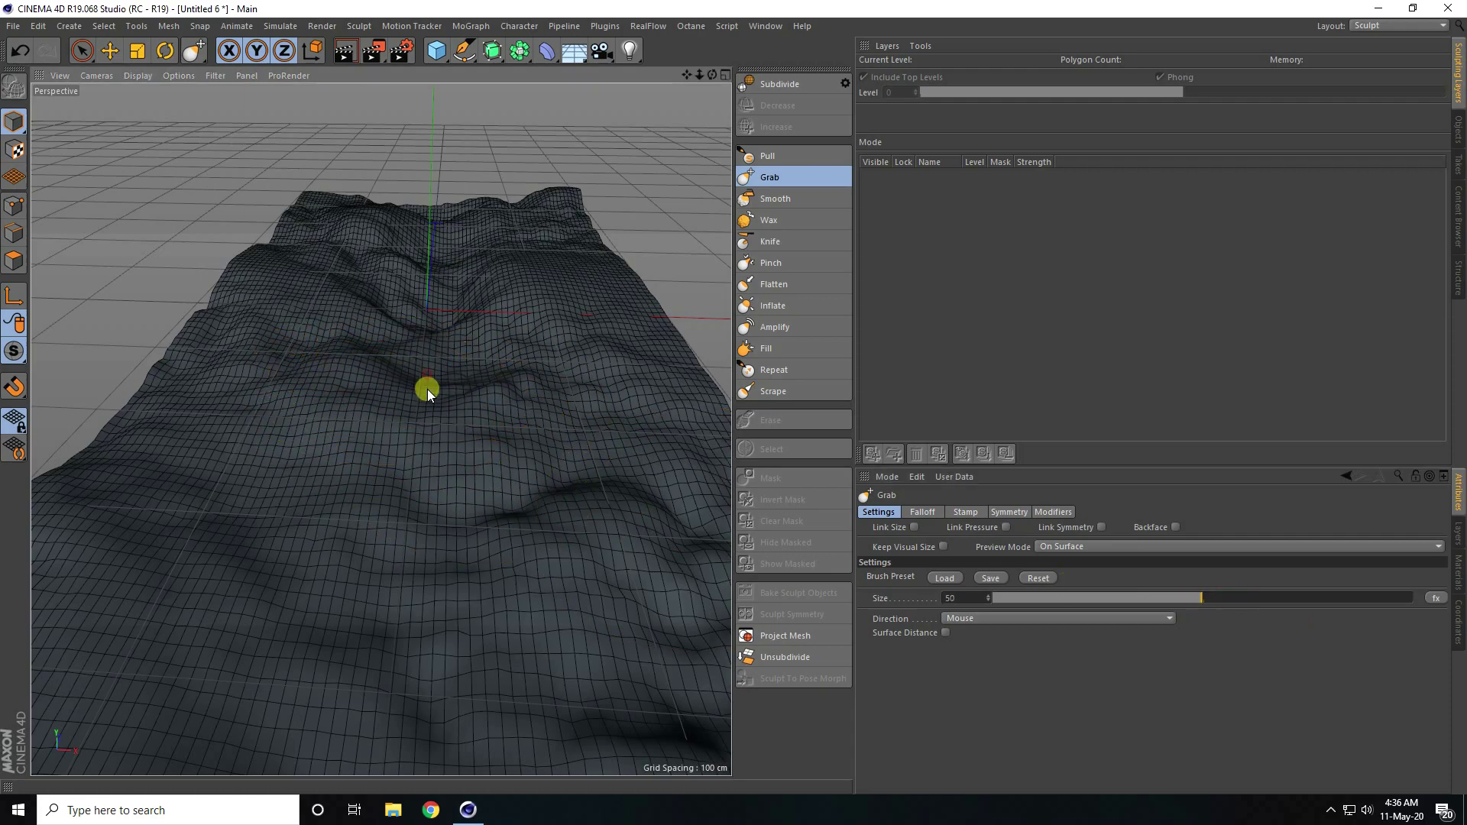
drag(428, 412, 428, 416)
drag(425, 351, 426, 370)
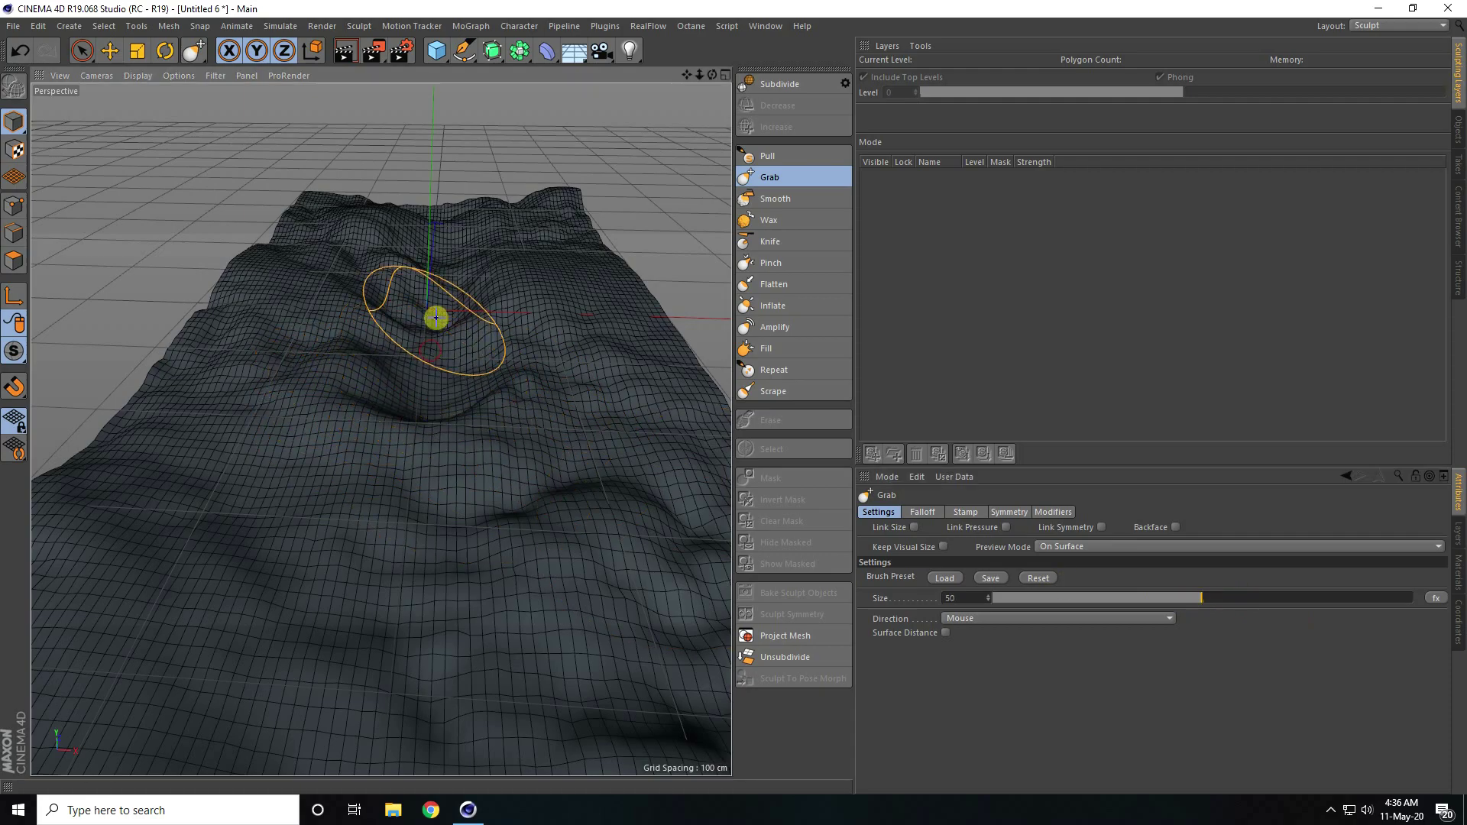
mouse_move(429, 318)
mouse_down()
mouse_move(432, 367)
mouse_move(434, 314)
mouse_move(430, 394)
mouse_up()
mouse_move(428, 448)
mouse_down()
mouse_move(425, 484)
mouse_move(427, 457)
mouse_move(449, 459)
mouse_move(438, 341)
mouse_move(400, 612)
mouse_up()
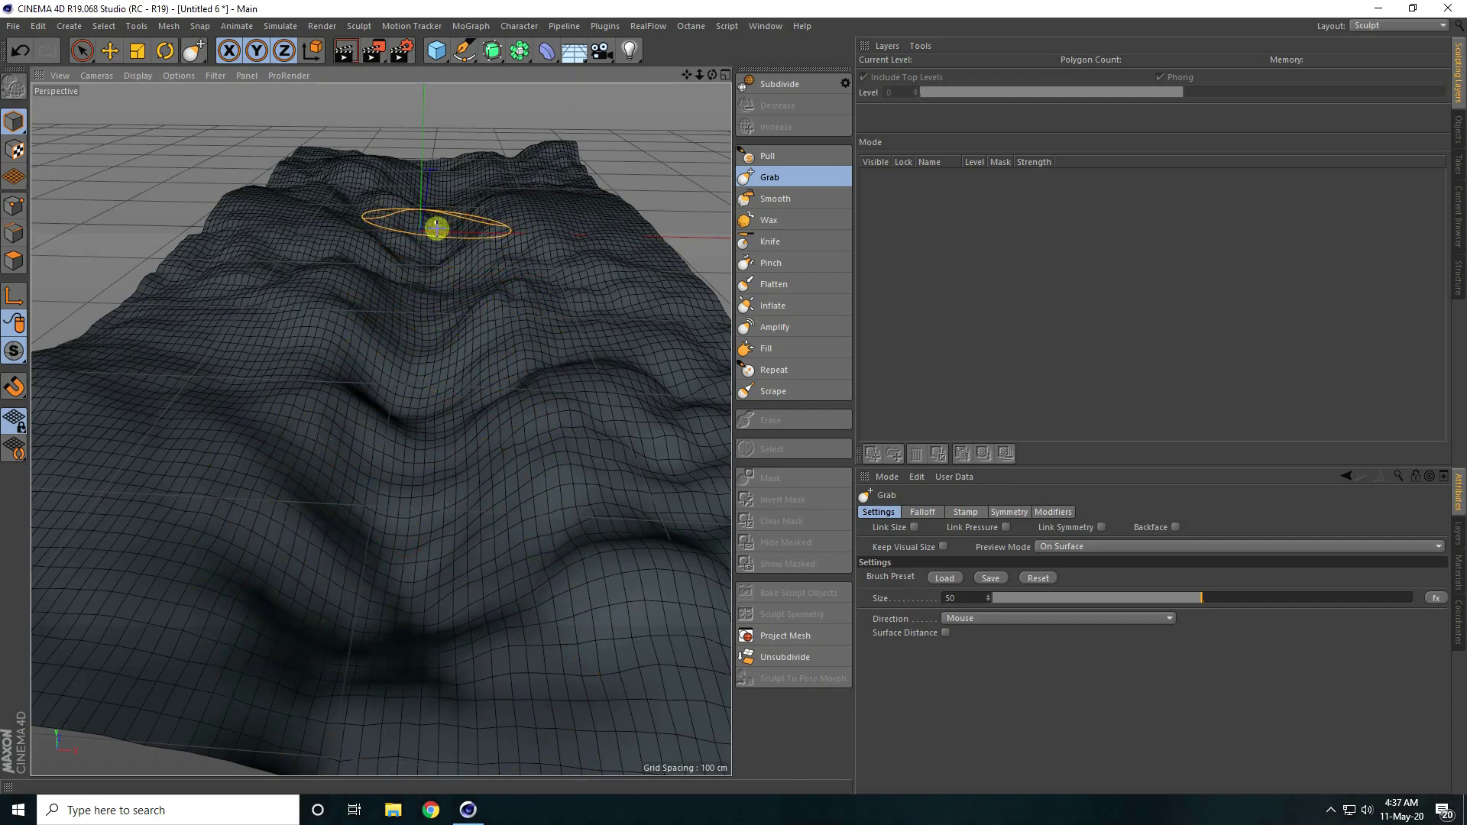
Deepen the far part of the central valley with further Grab strokes at brush size 50.
alt+drag(408, 346, 422, 351)
mouse_move(416, 405)
mouse_down()
mouse_move(406, 556)
mouse_move(406, 387)
mouse_move(433, 256)
mouse_up()
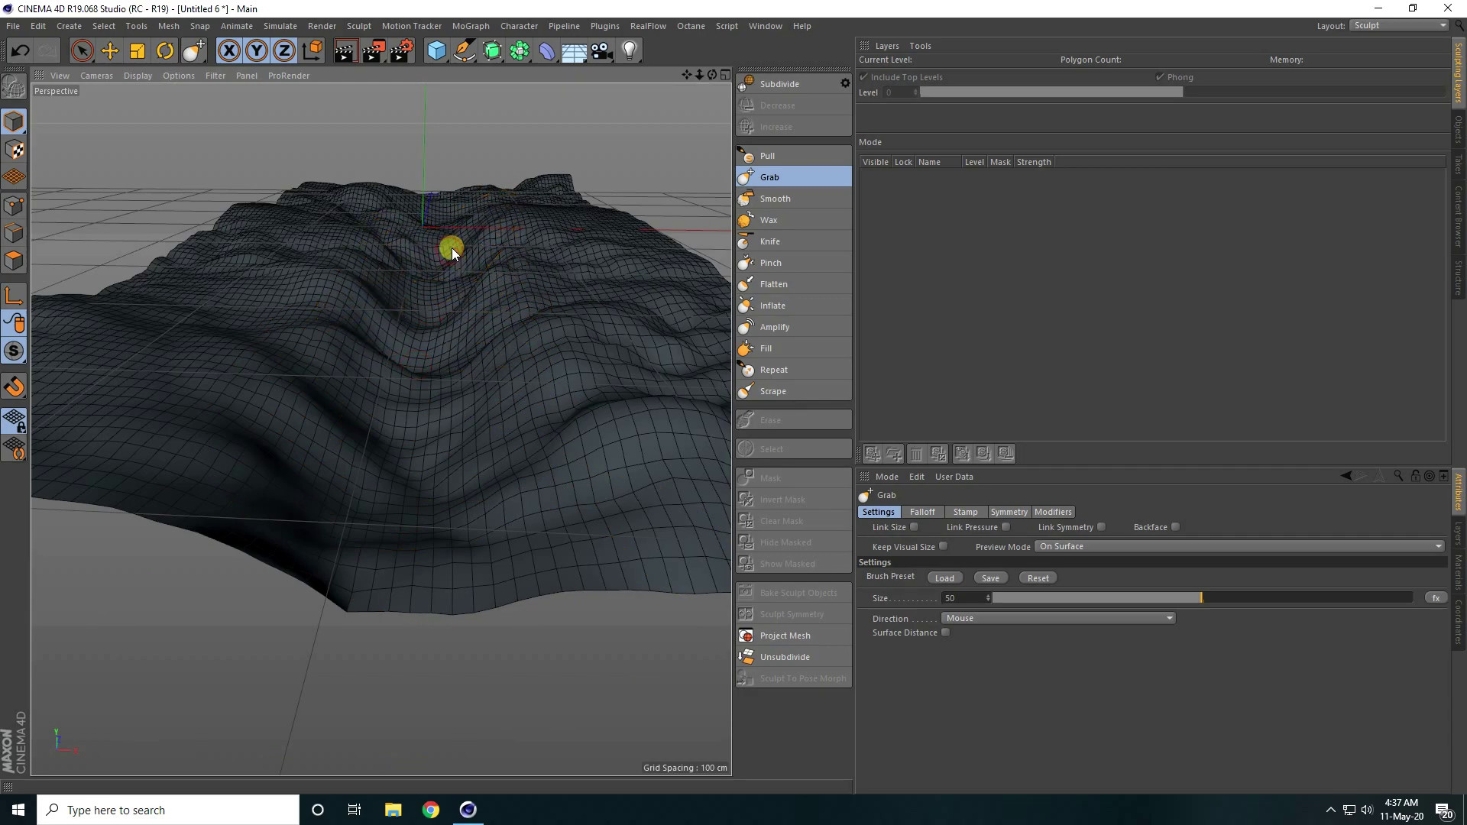
scroll(451, 252, up, 5)
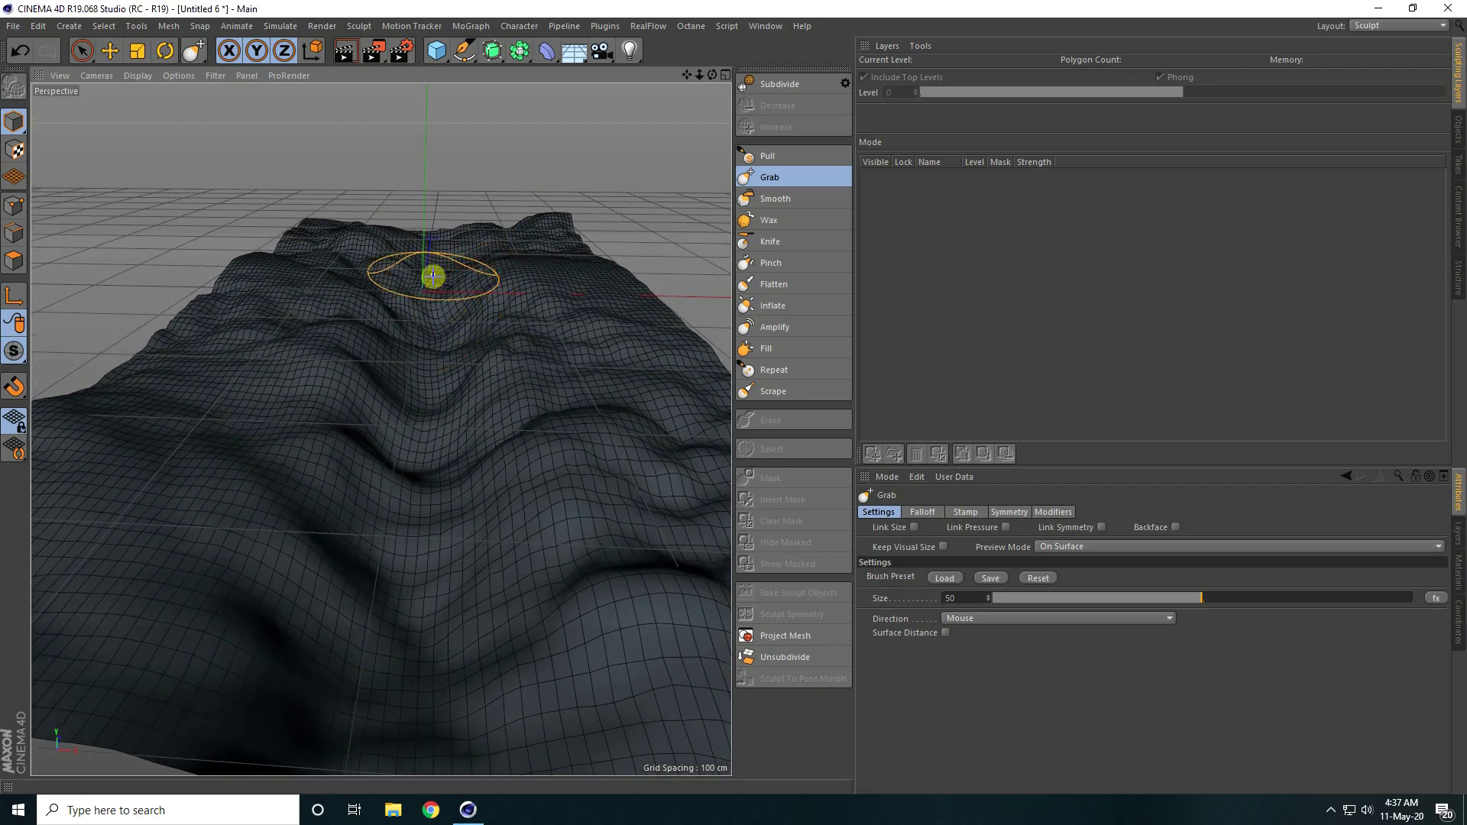
mouse_move(446, 267)
mouse_down()
mouse_move(436, 314)
mouse_move(438, 291)
mouse_up()
mouse_move(438, 239)
mouse_down()
mouse_move(419, 240)
mouse_move(425, 262)
mouse_up()
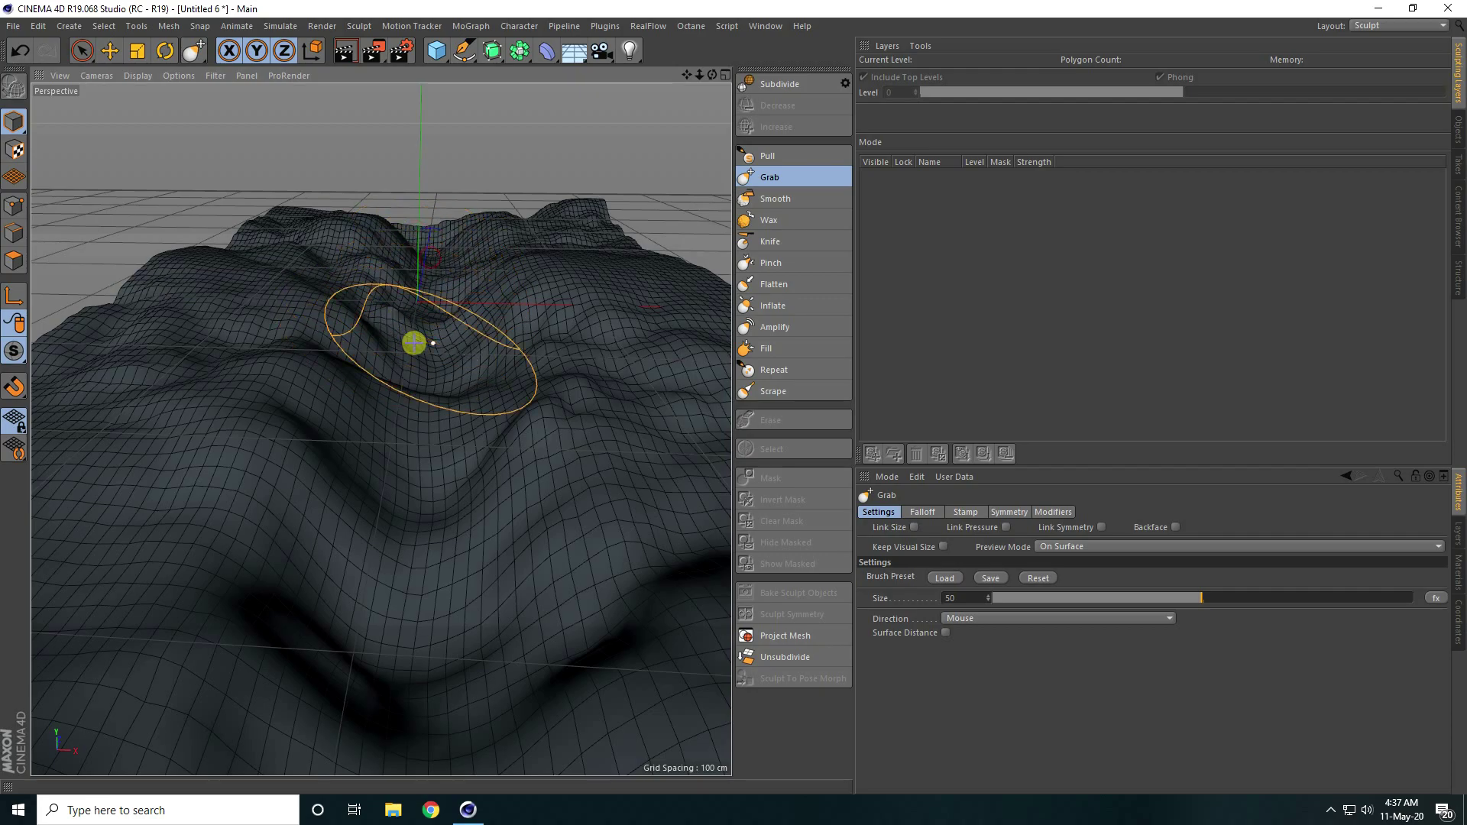
mouse_move(415, 341)
alt+mouse_down()
mouse_move(389, 317)
mouse_move(406, 458)
mouse_move(347, 494)
mouse_move(327, 484)
mouse_move(518, 399)
alt+mouse_up()
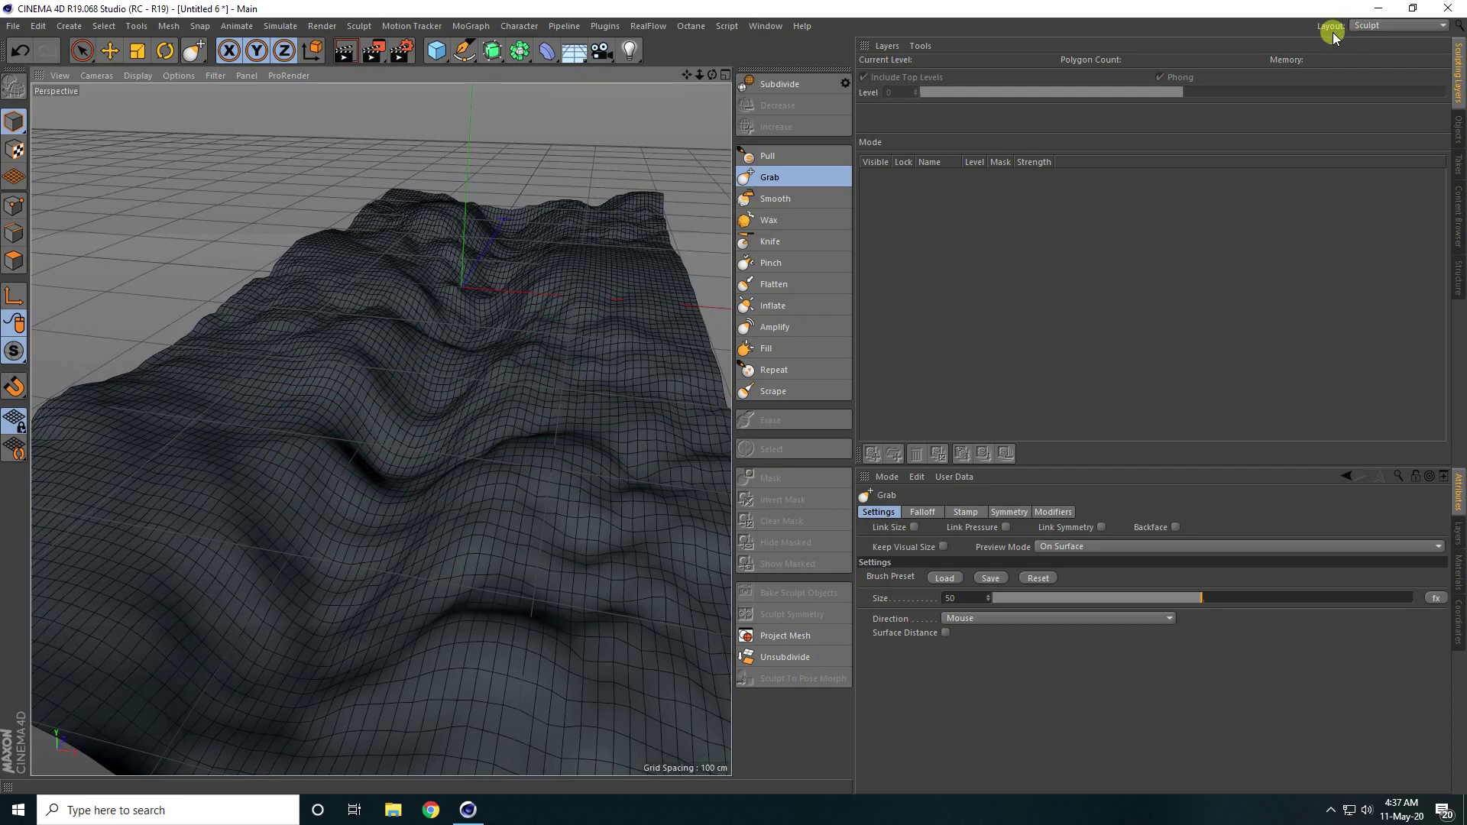
Switch the interface layout back to Standard and add a Landscape primitive to the scene.
click(1357, 26)
click(1397, 153)
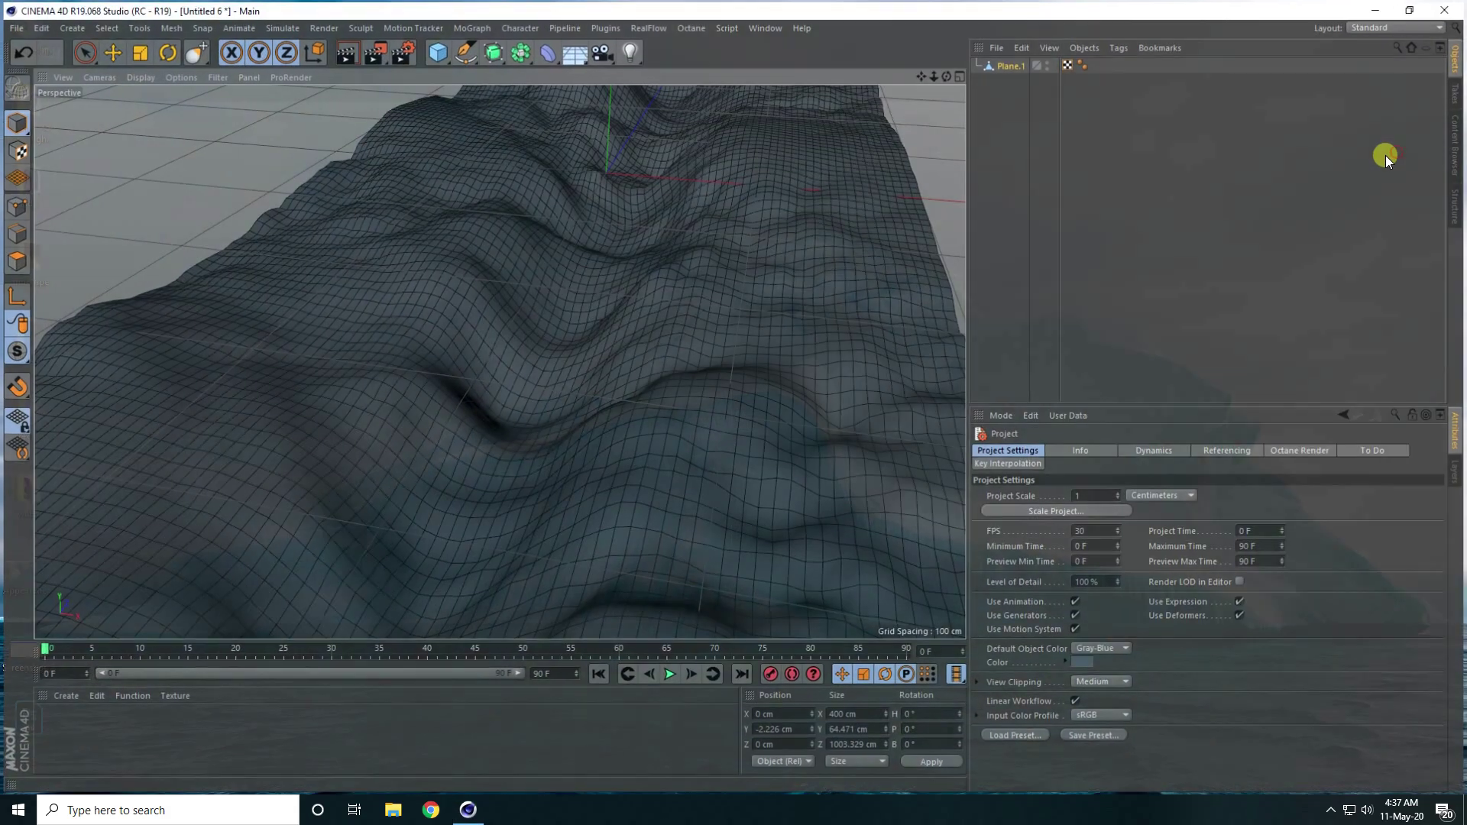
click(443, 64)
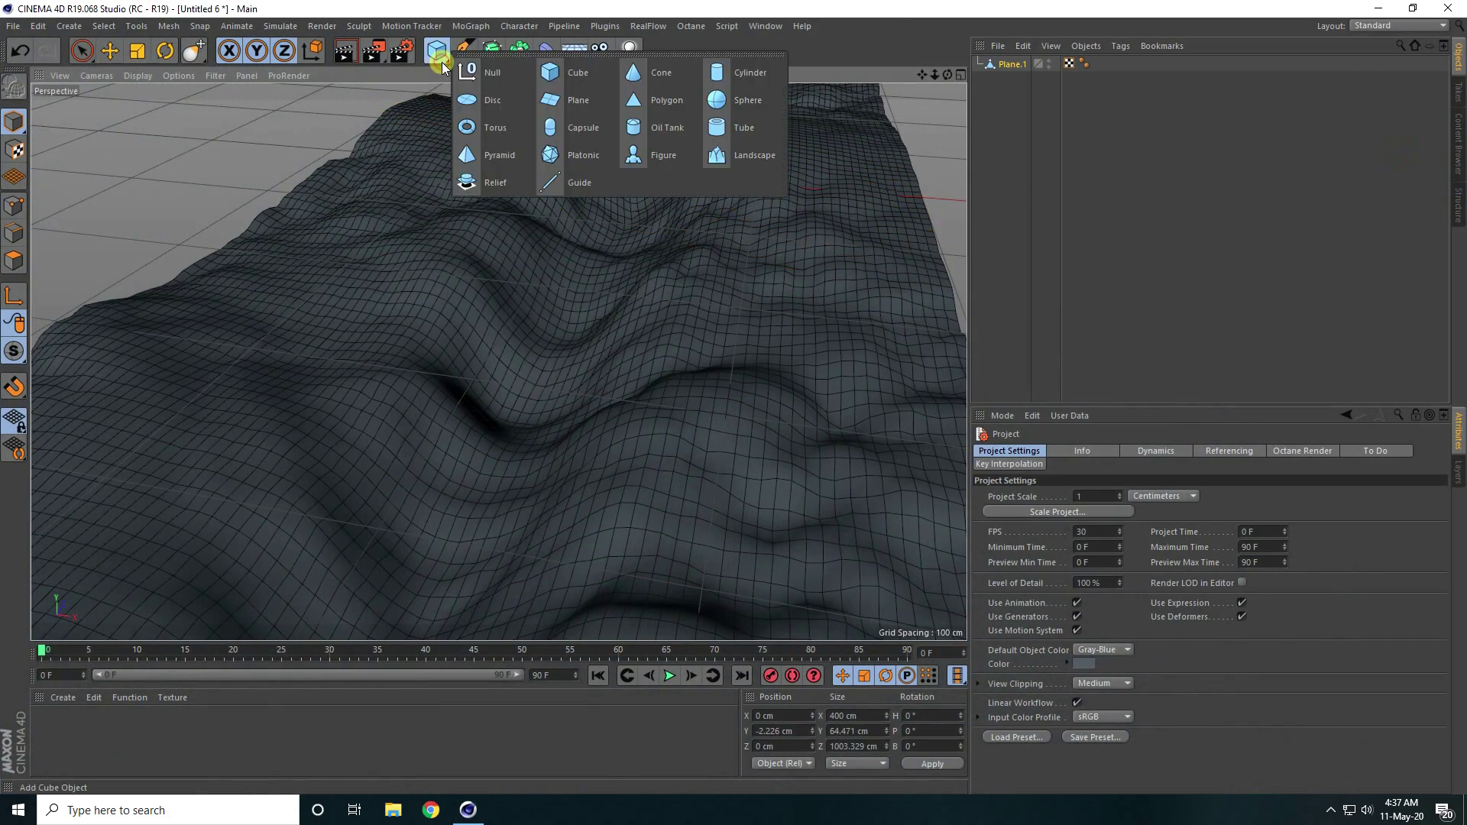
click(732, 155)
scroll(581, 272, down, 5)
click(109, 50)
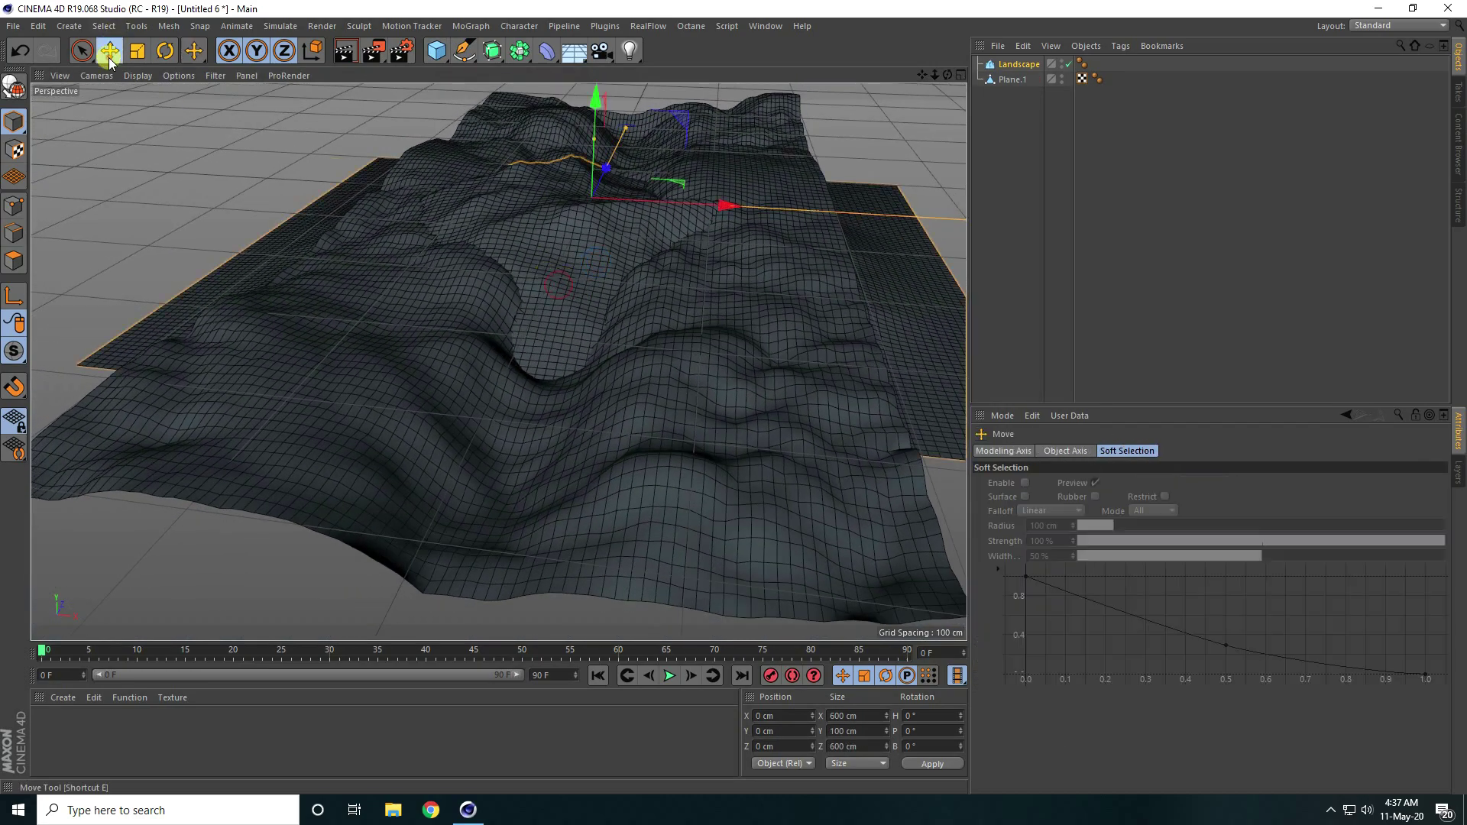
Set the Landscape object's size to 400 cm by 10 cm by 1000 cm.
click(1019, 65)
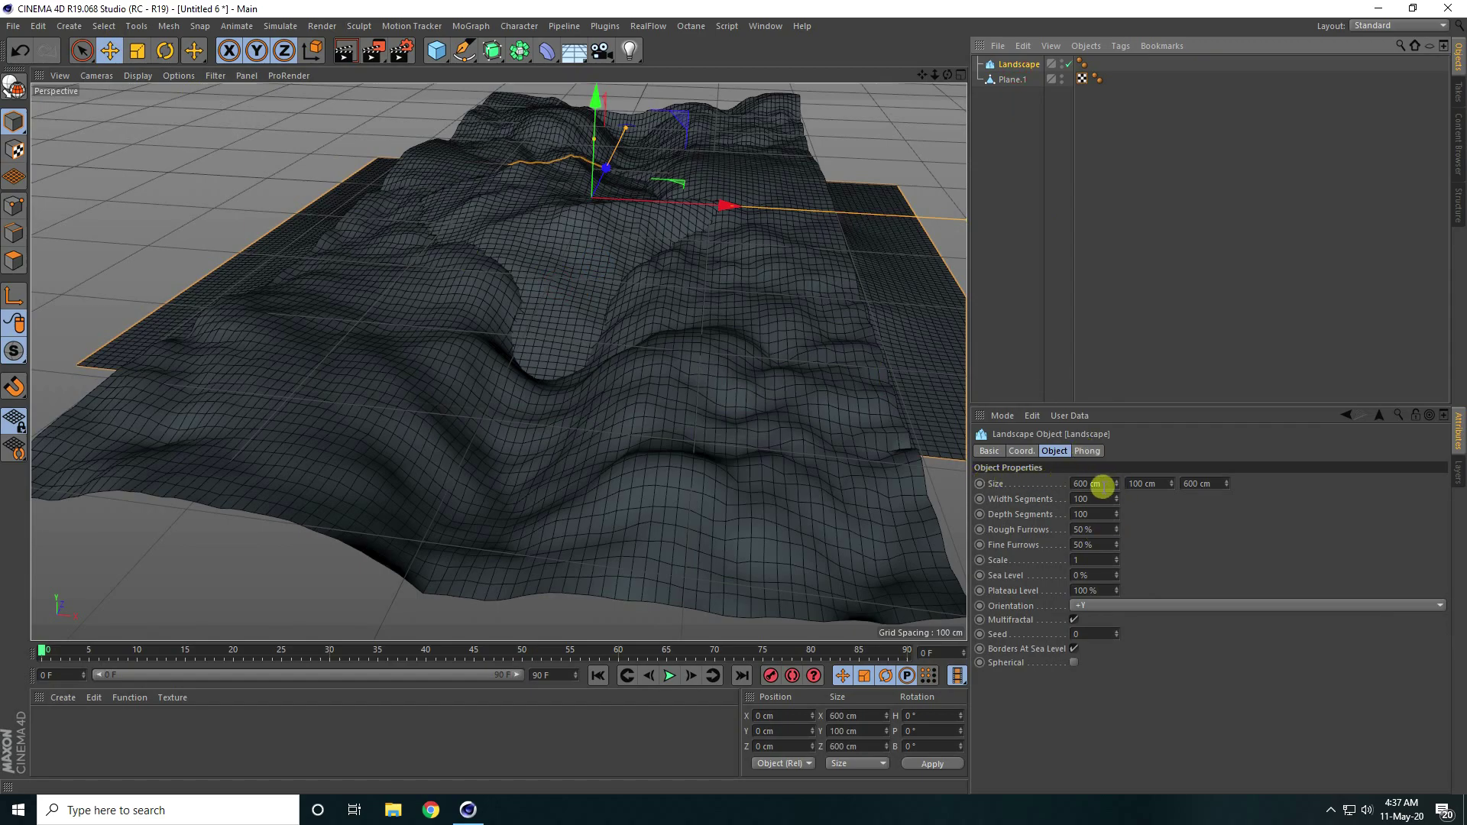
click(1103, 485)
text(400)
key(Tab)
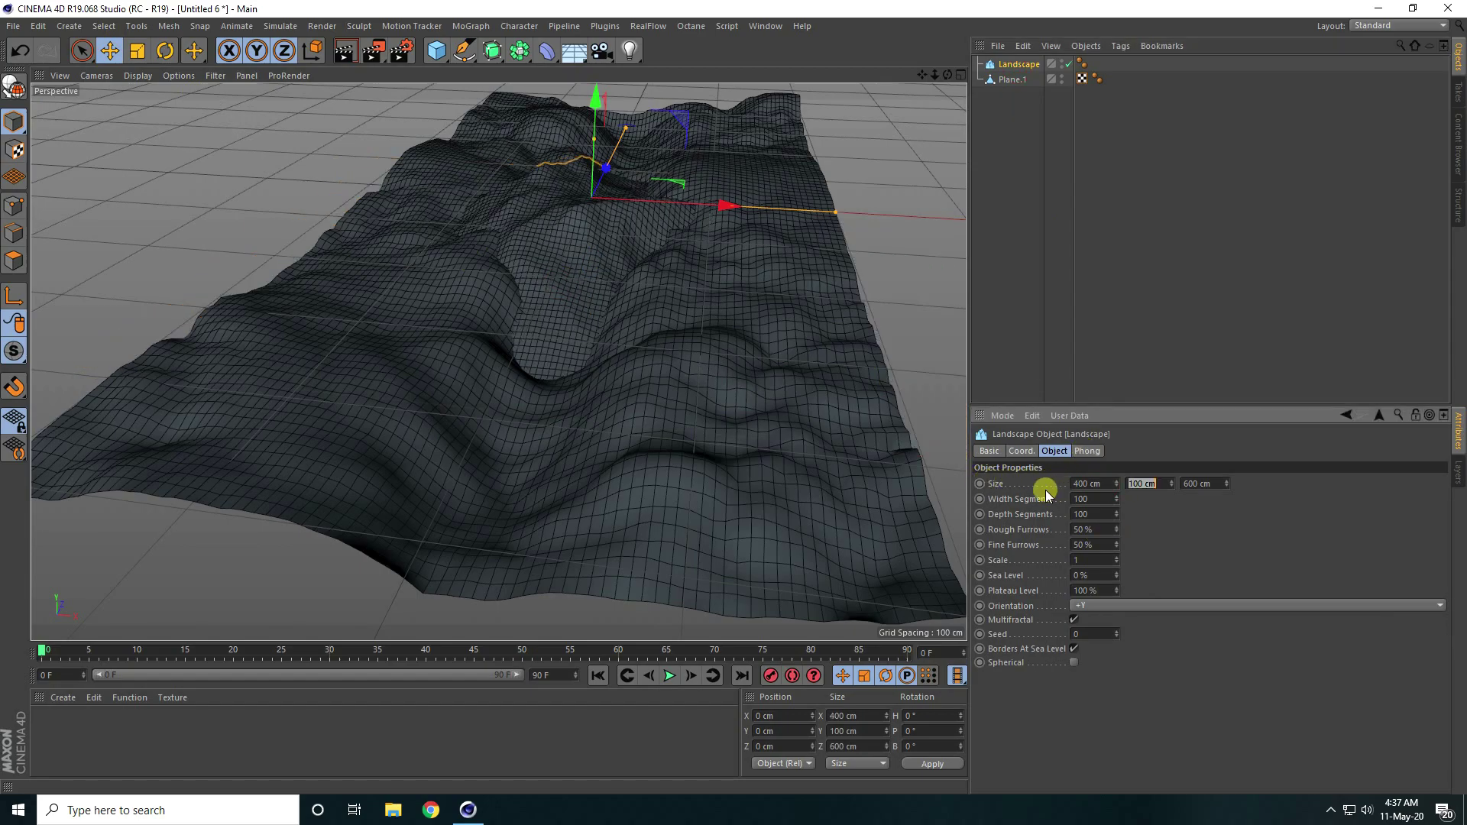
text(10)
key(Return)
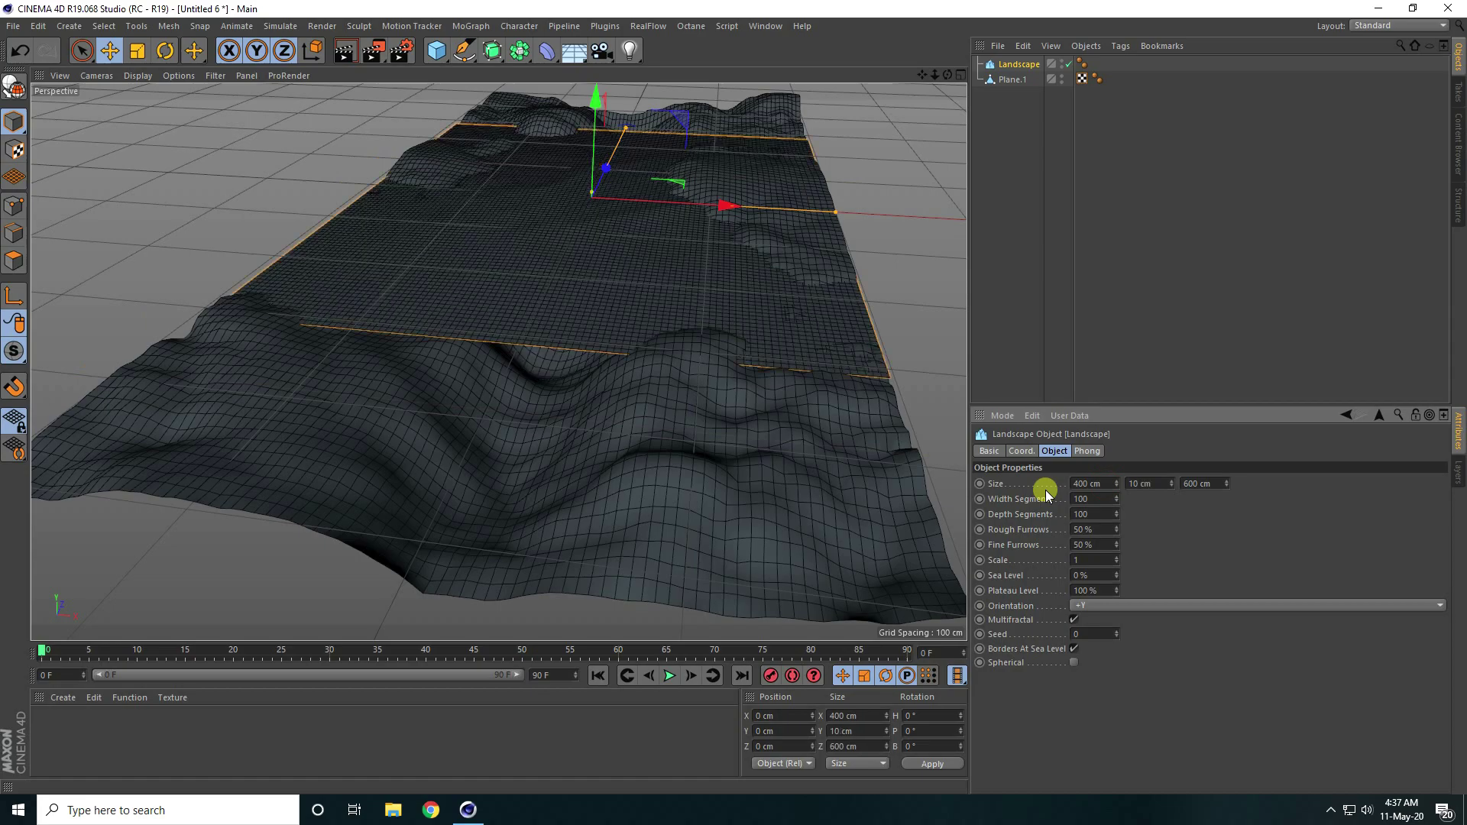
click(1216, 484)
click(1152, 483)
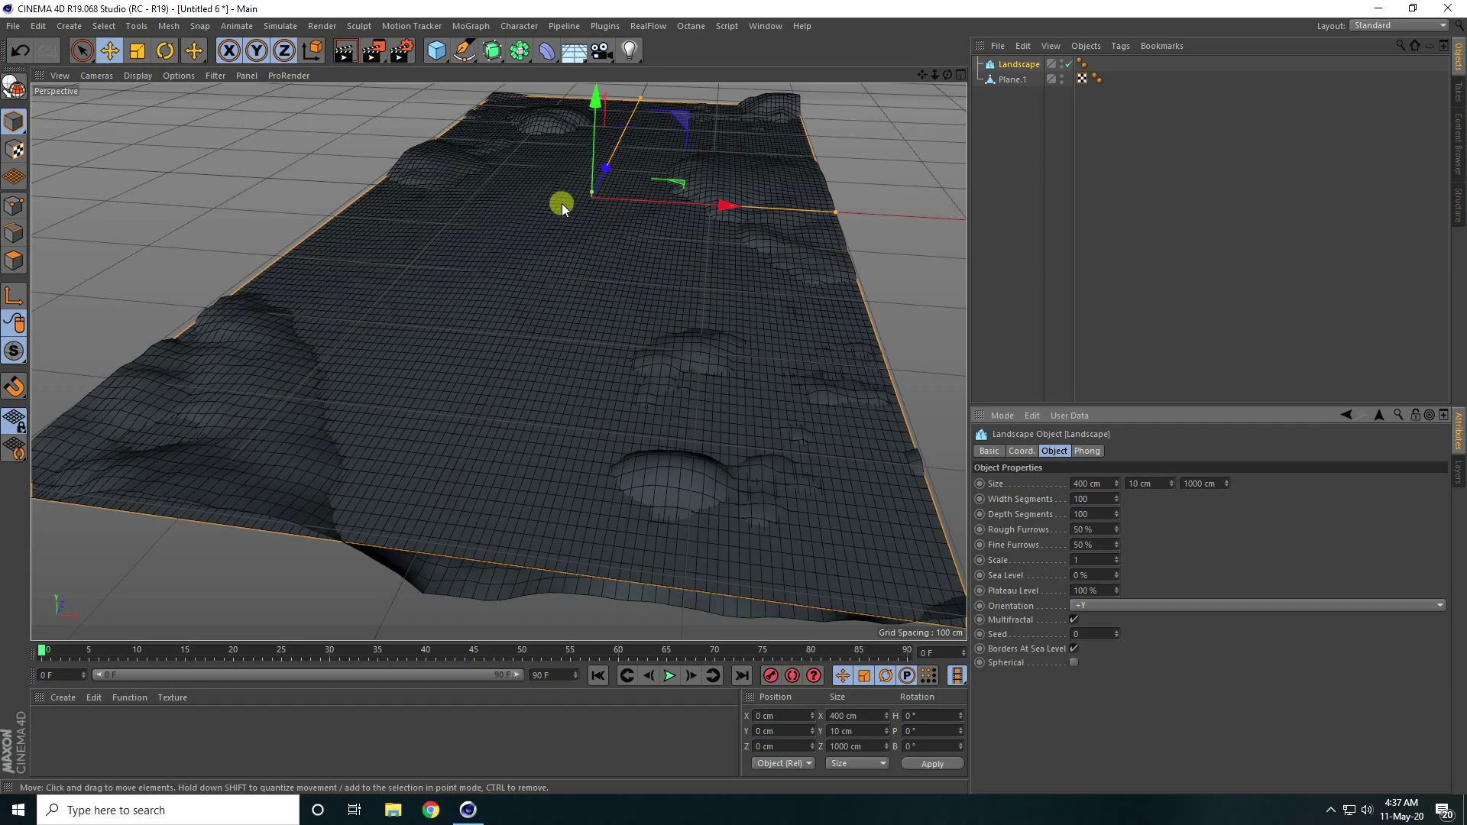
Lower the Landscape to about -21 cm in Y so it fills only the valley floor, and disable it.
drag(592, 108, 502, 370)
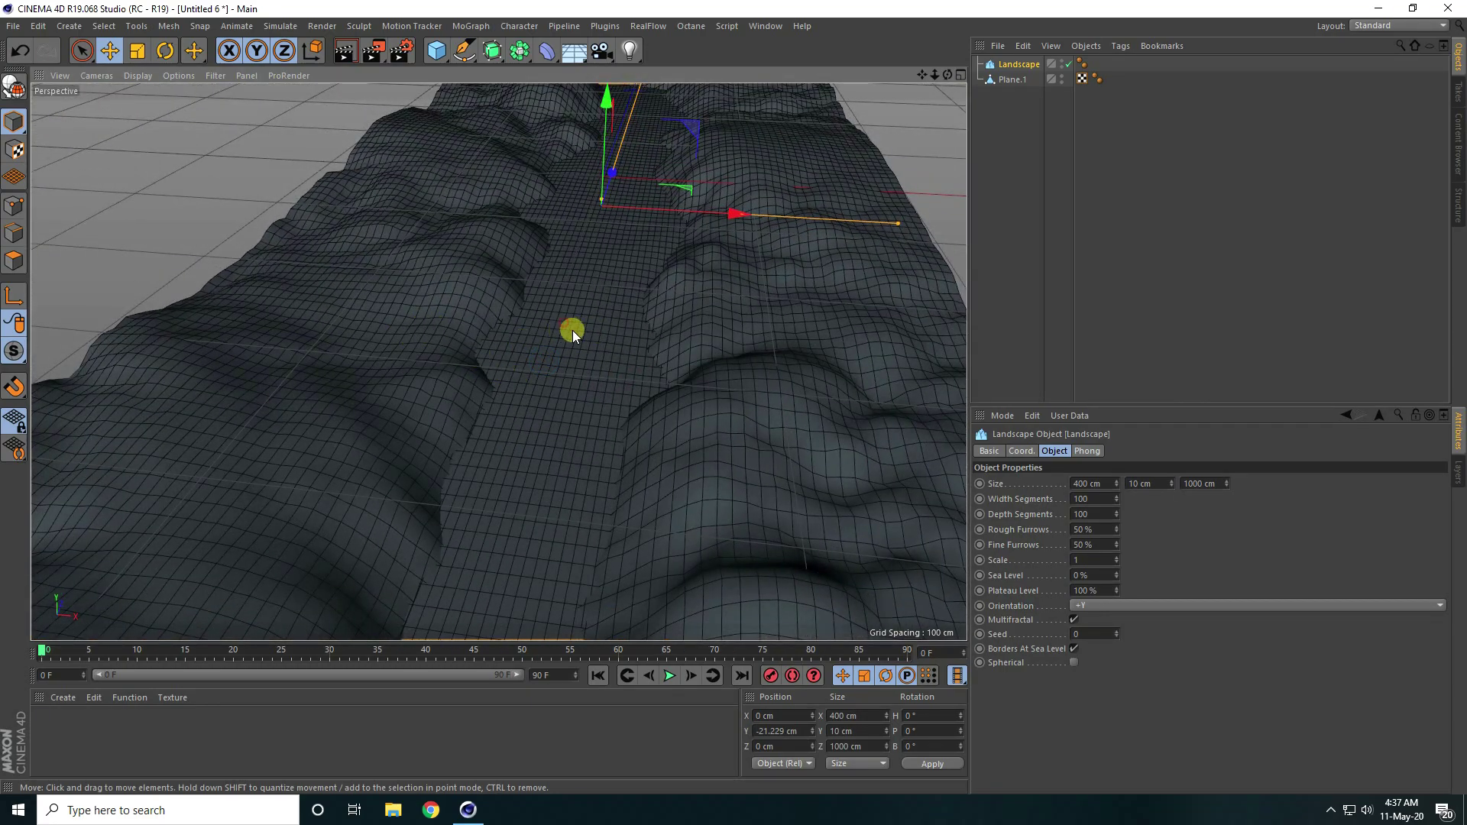
mouse_move(571, 330)
alt+mouse_down()
mouse_move(585, 341)
mouse_move(544, 411)
alt+mouse_up()
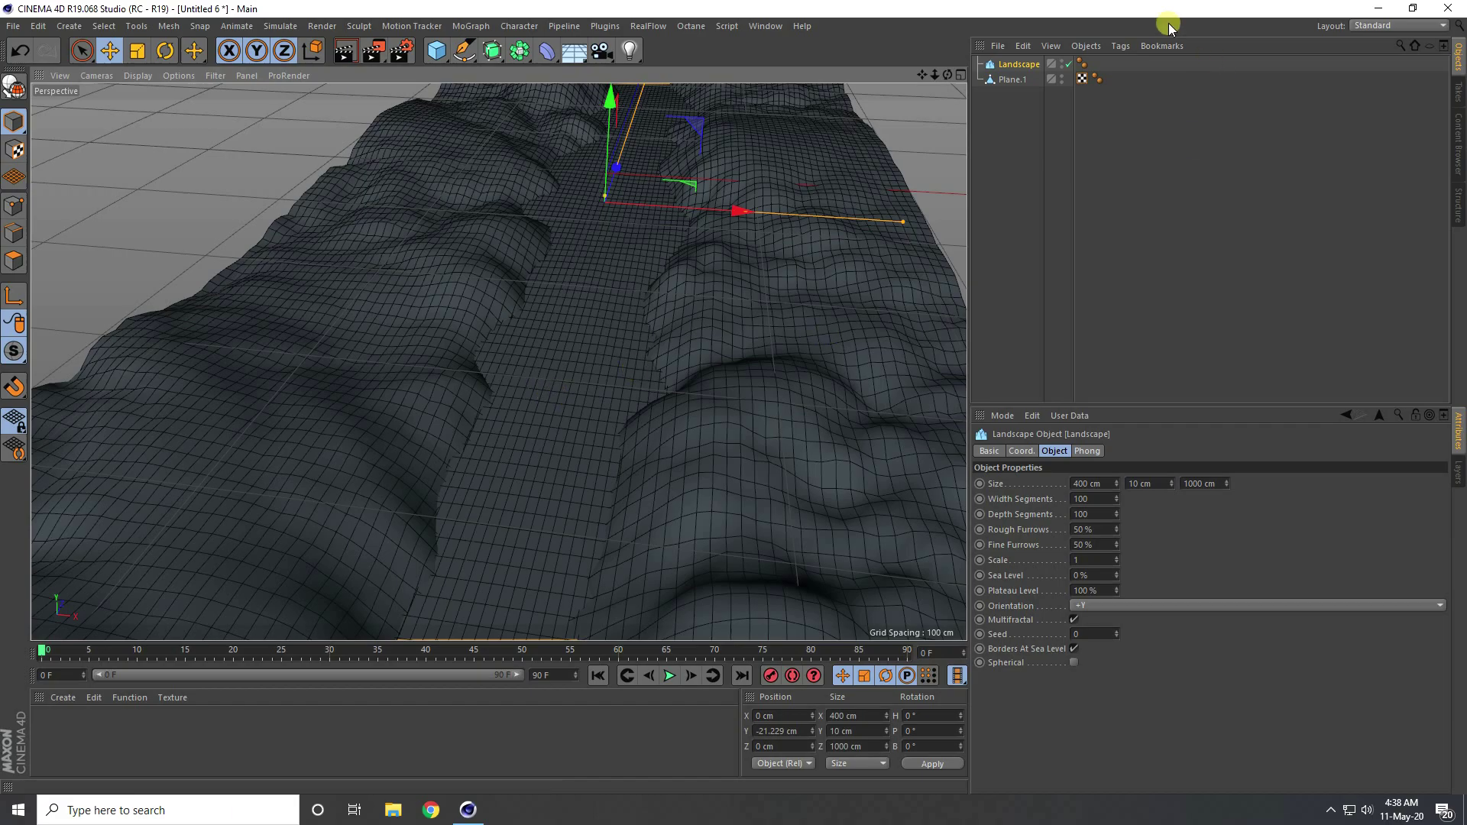
click(1069, 64)
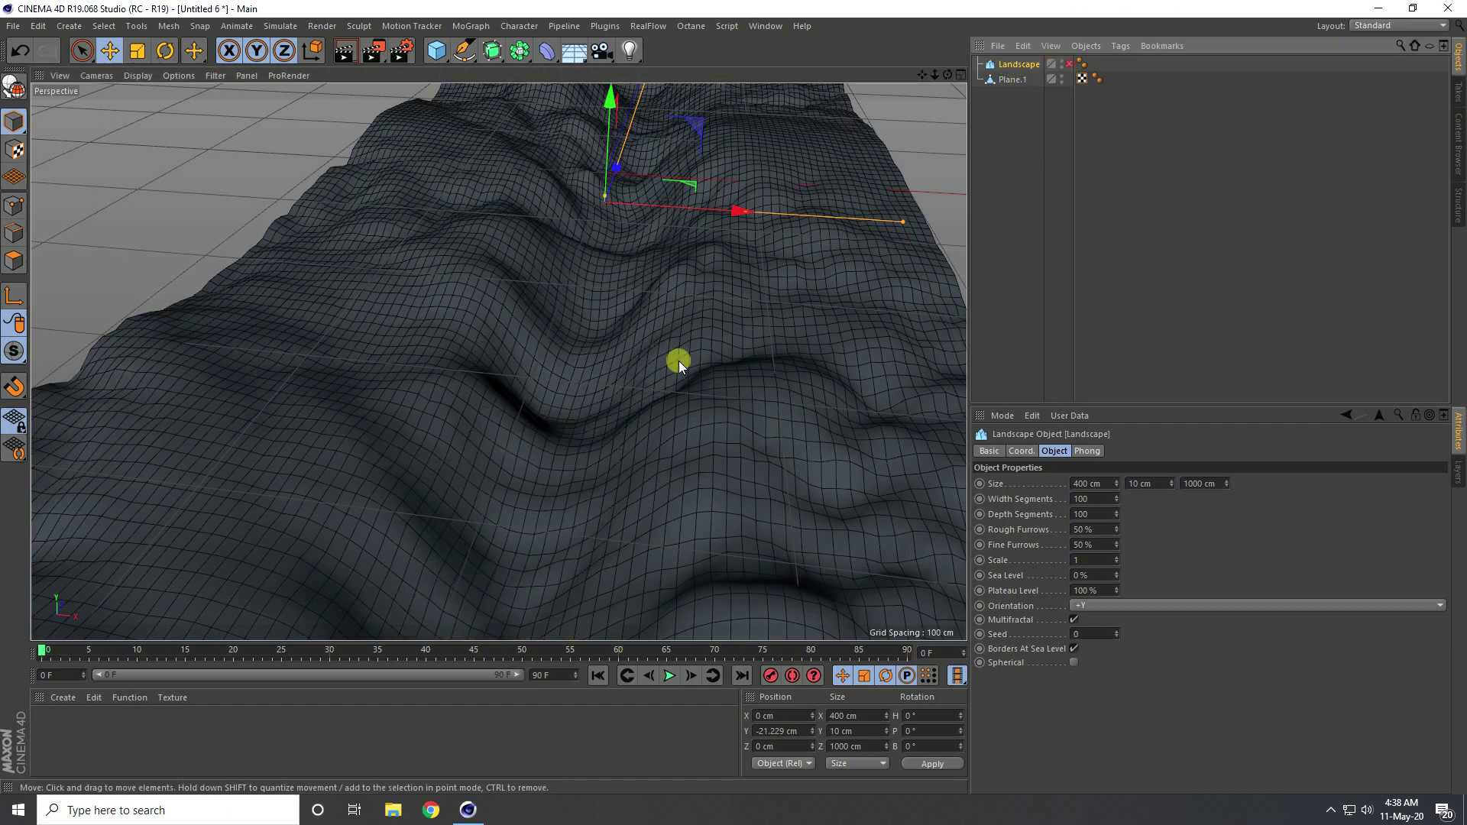
Select the strip of terrain polygons along the valley floor in polygon mode, using Live Selection with radius 39.
click(602, 319)
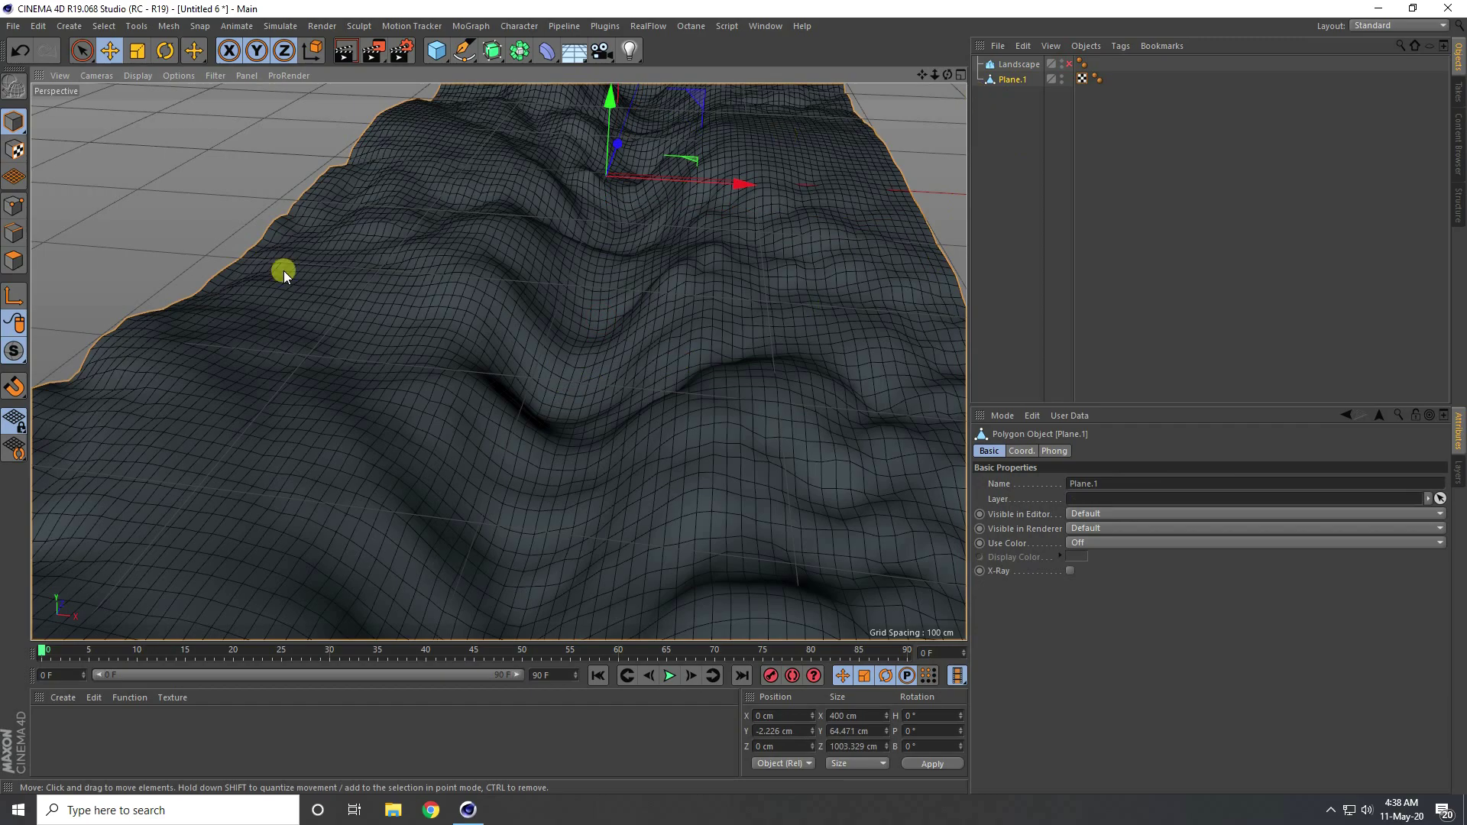
click(13, 261)
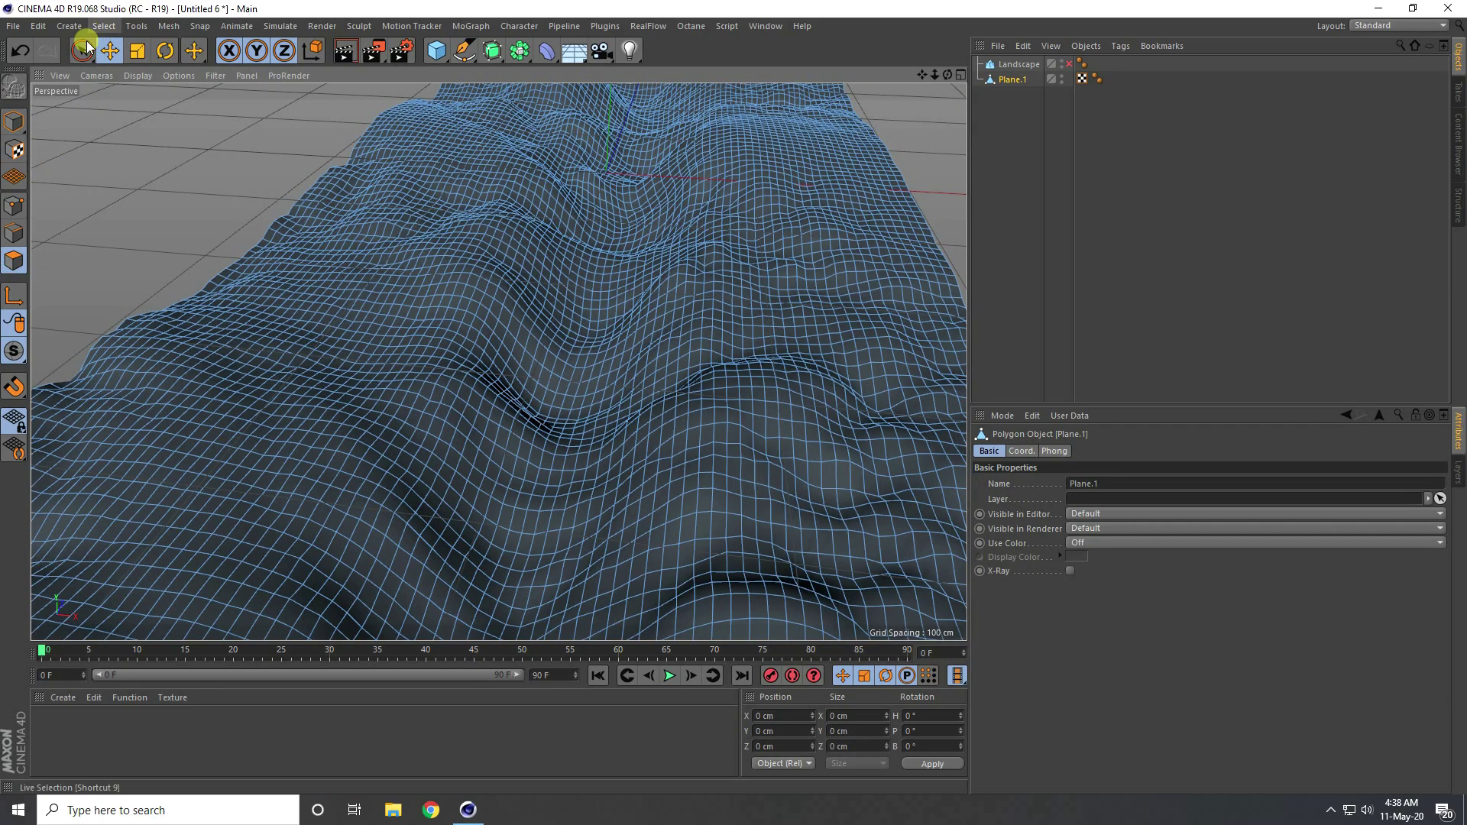
drag(82, 51, 163, 84)
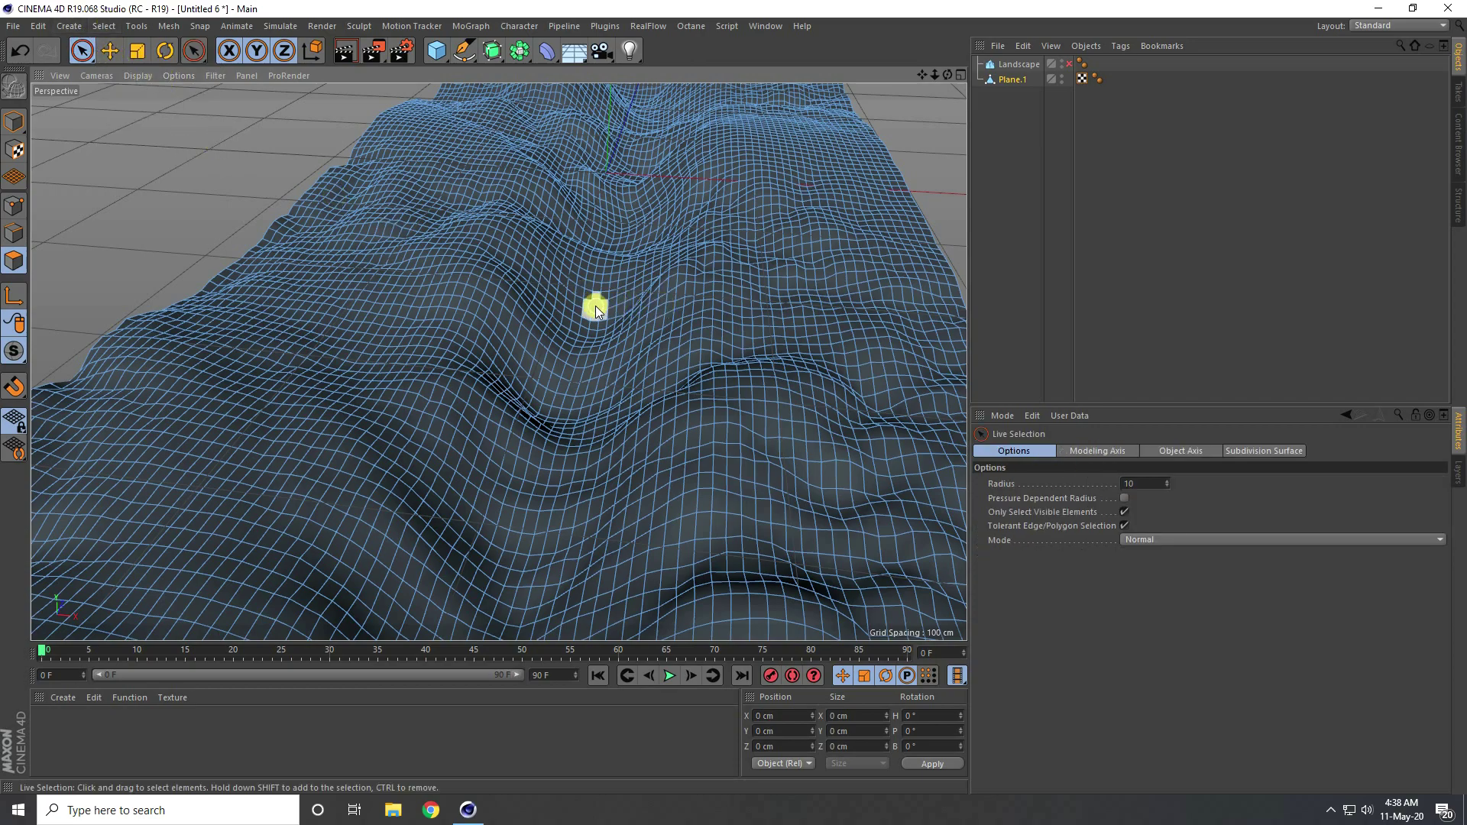
middle_drag(595, 309, 595, 306)
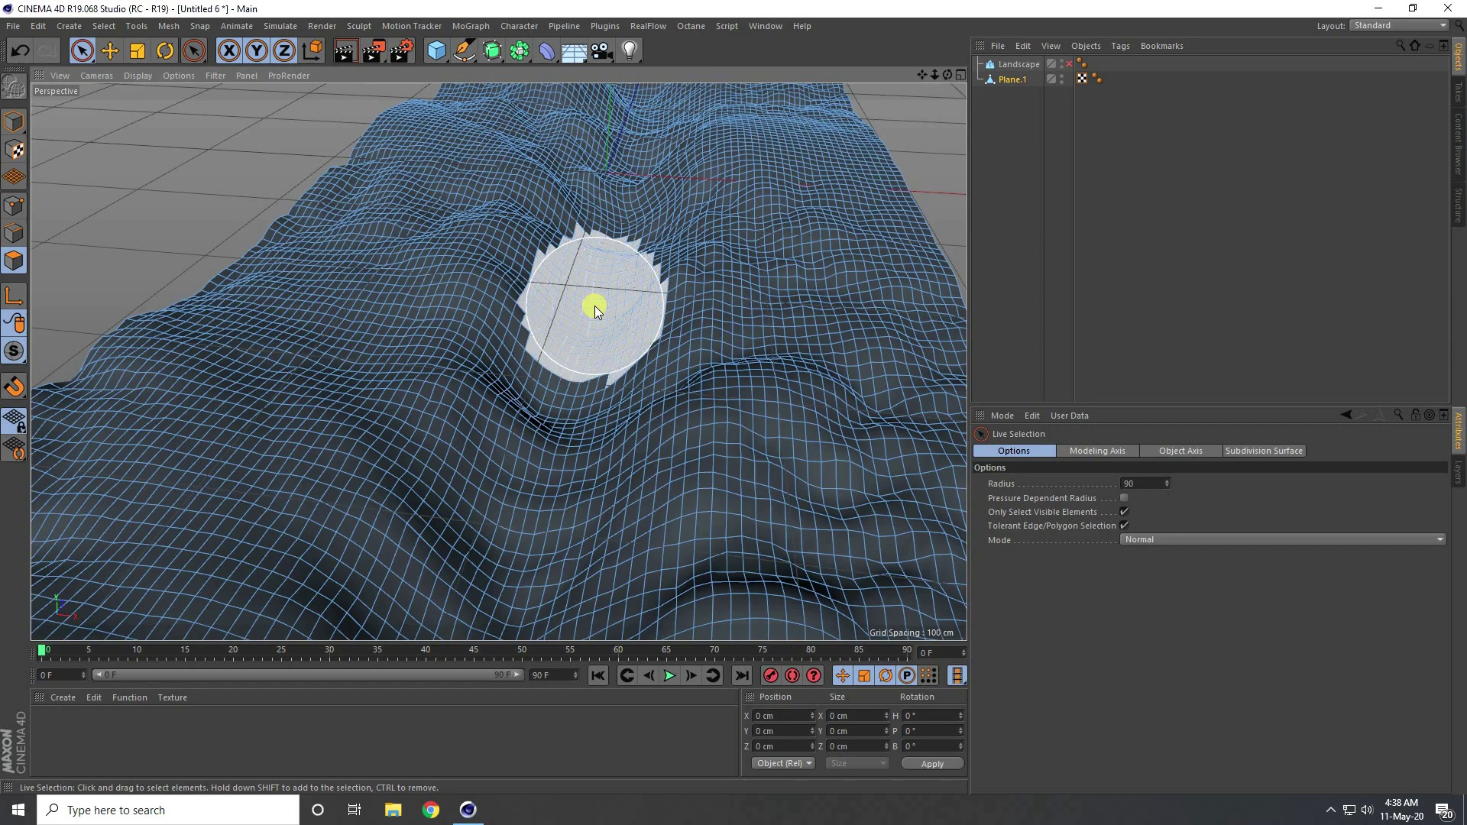
scroll(594, 306, down, 3)
mouse_move(576, 333)
alt+mouse_down()
mouse_move(575, 360)
mouse_move(575, 335)
alt+mouse_up()
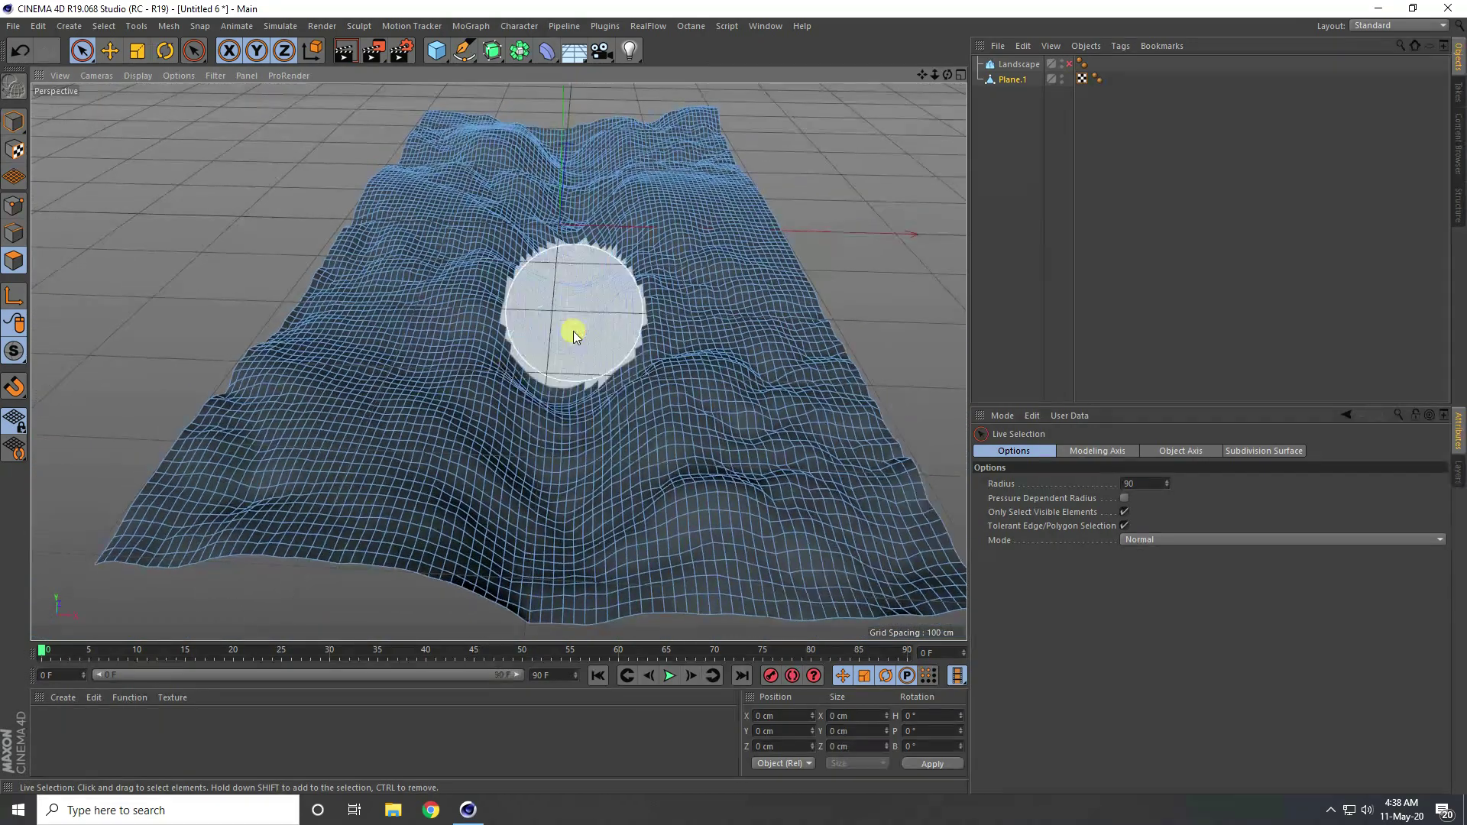
middle_drag(575, 184, 571, 167)
drag(571, 167, 570, 160)
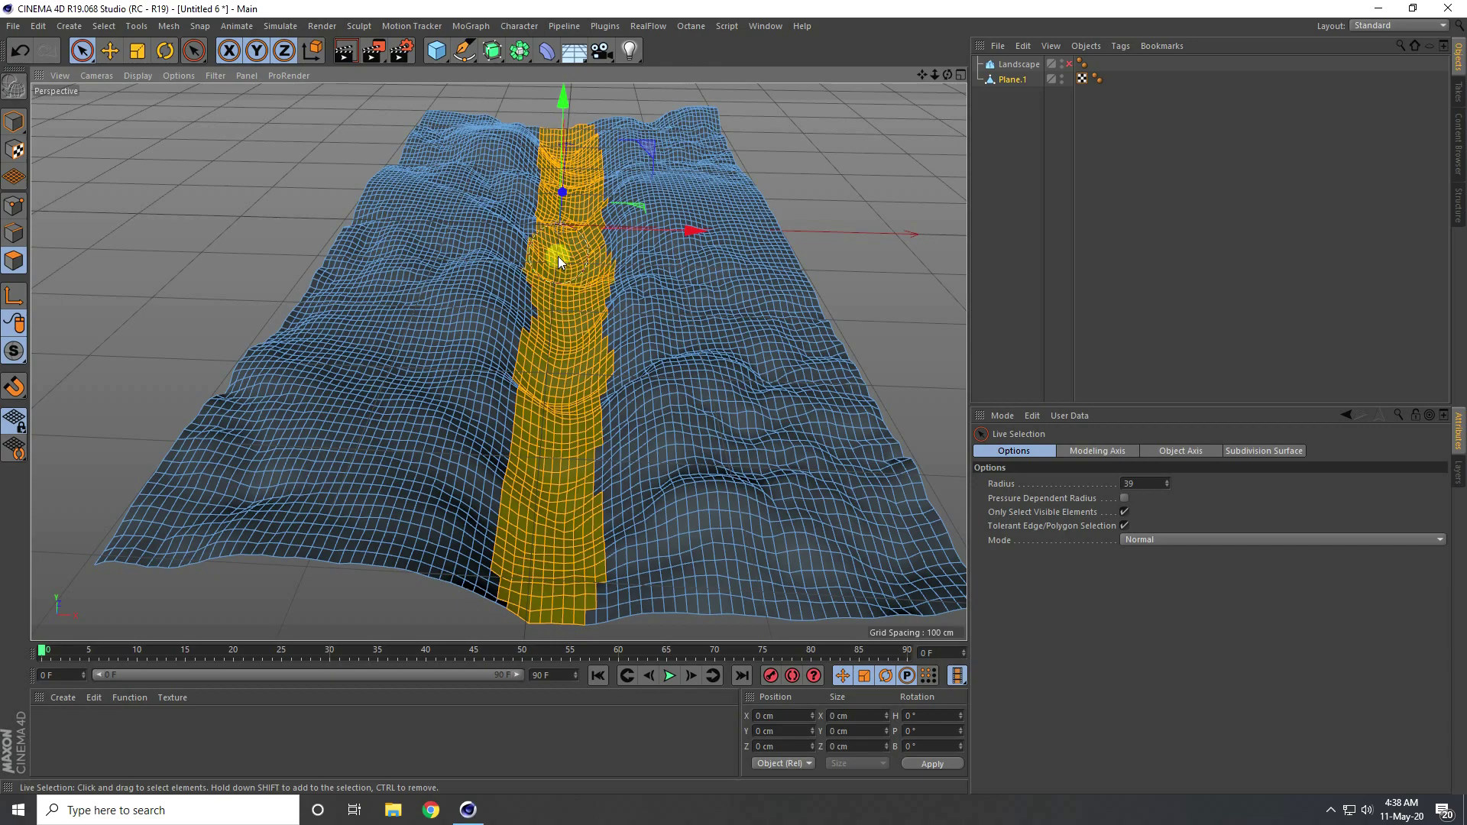
Add the missed polygons along the valley floor to the strip selection.
alt+drag(579, 167, 525, 305)
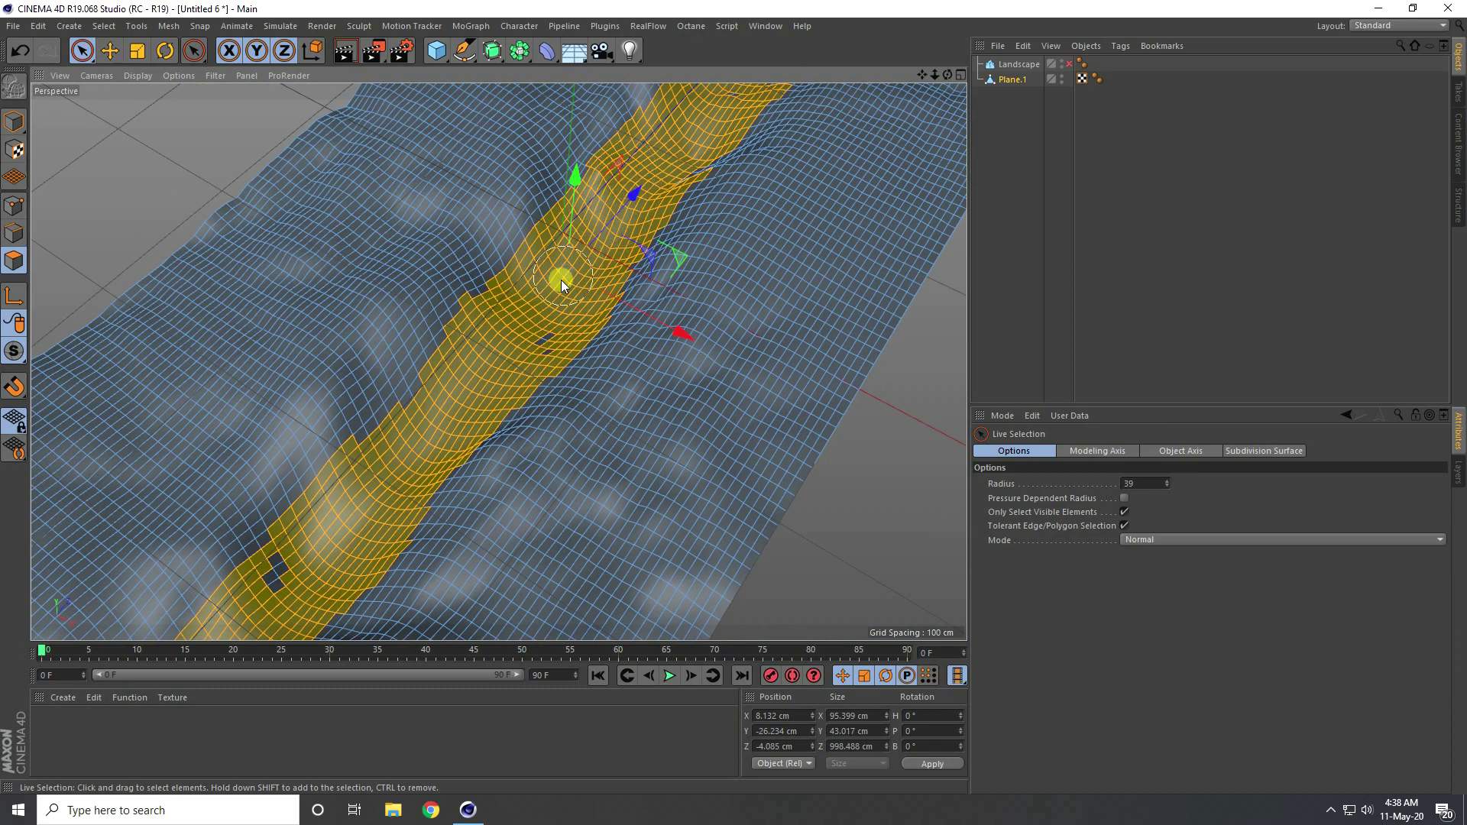
mouse_move(457, 396)
alt+mouse_down()
mouse_move(569, 281)
mouse_move(419, 458)
mouse_move(374, 573)
mouse_move(447, 482)
mouse_move(483, 462)
mouse_move(535, 365)
alt+mouse_up()
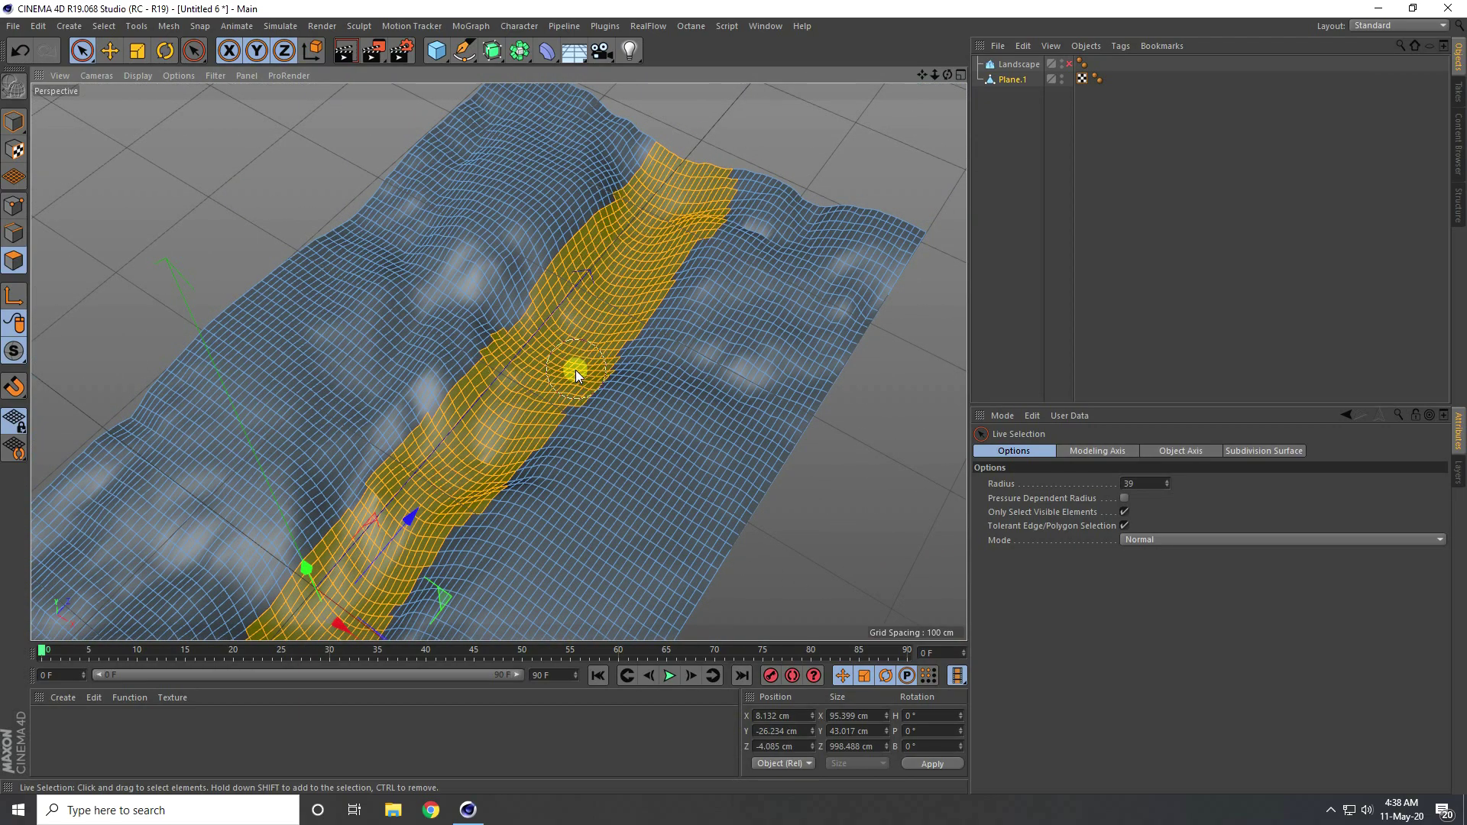
alt+drag(446, 488, 535, 424)
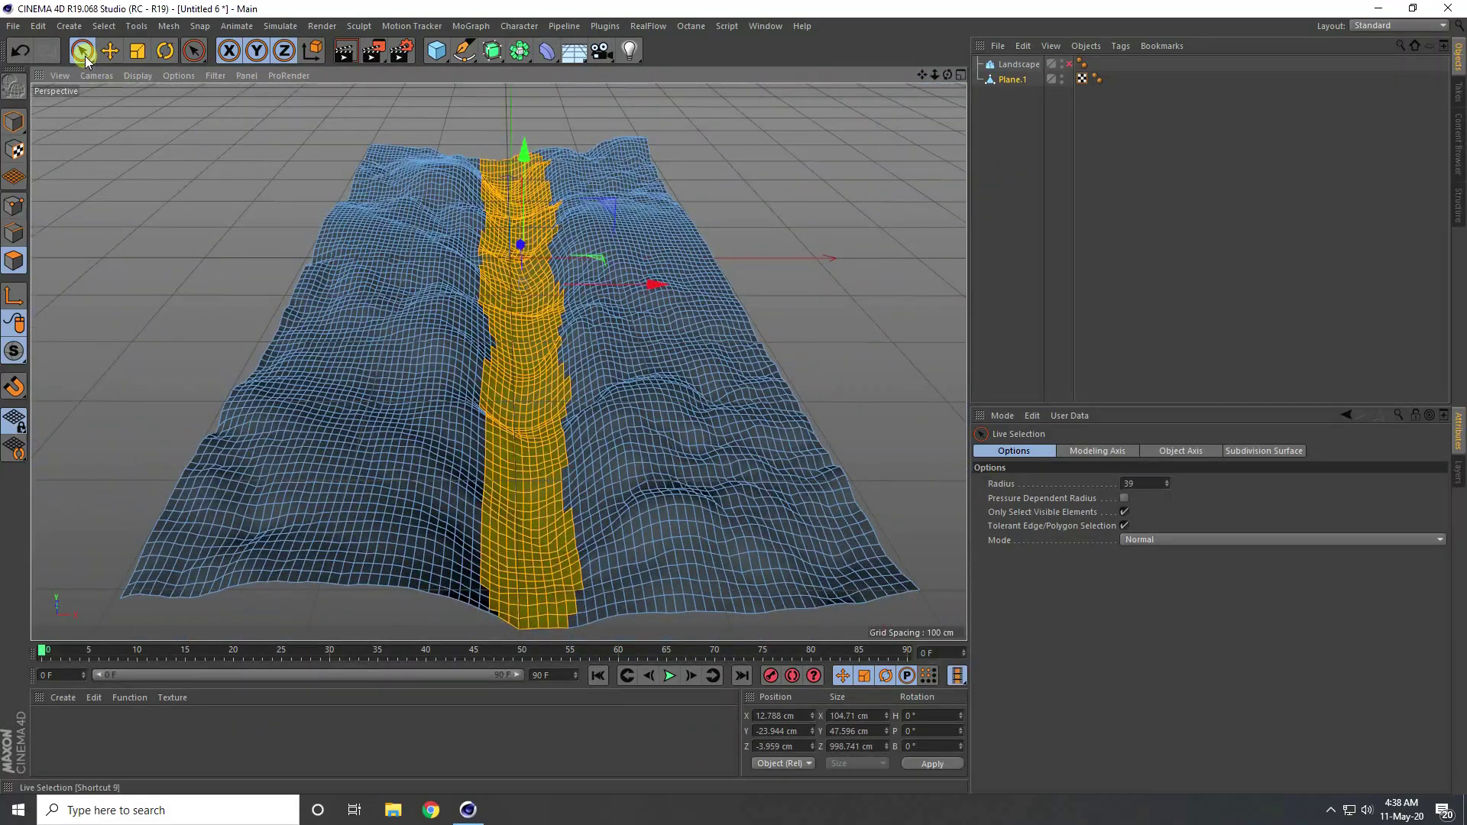
Invert the polygon selection to cover both sides of the valley and set a vertex weight on it.
click(101, 26)
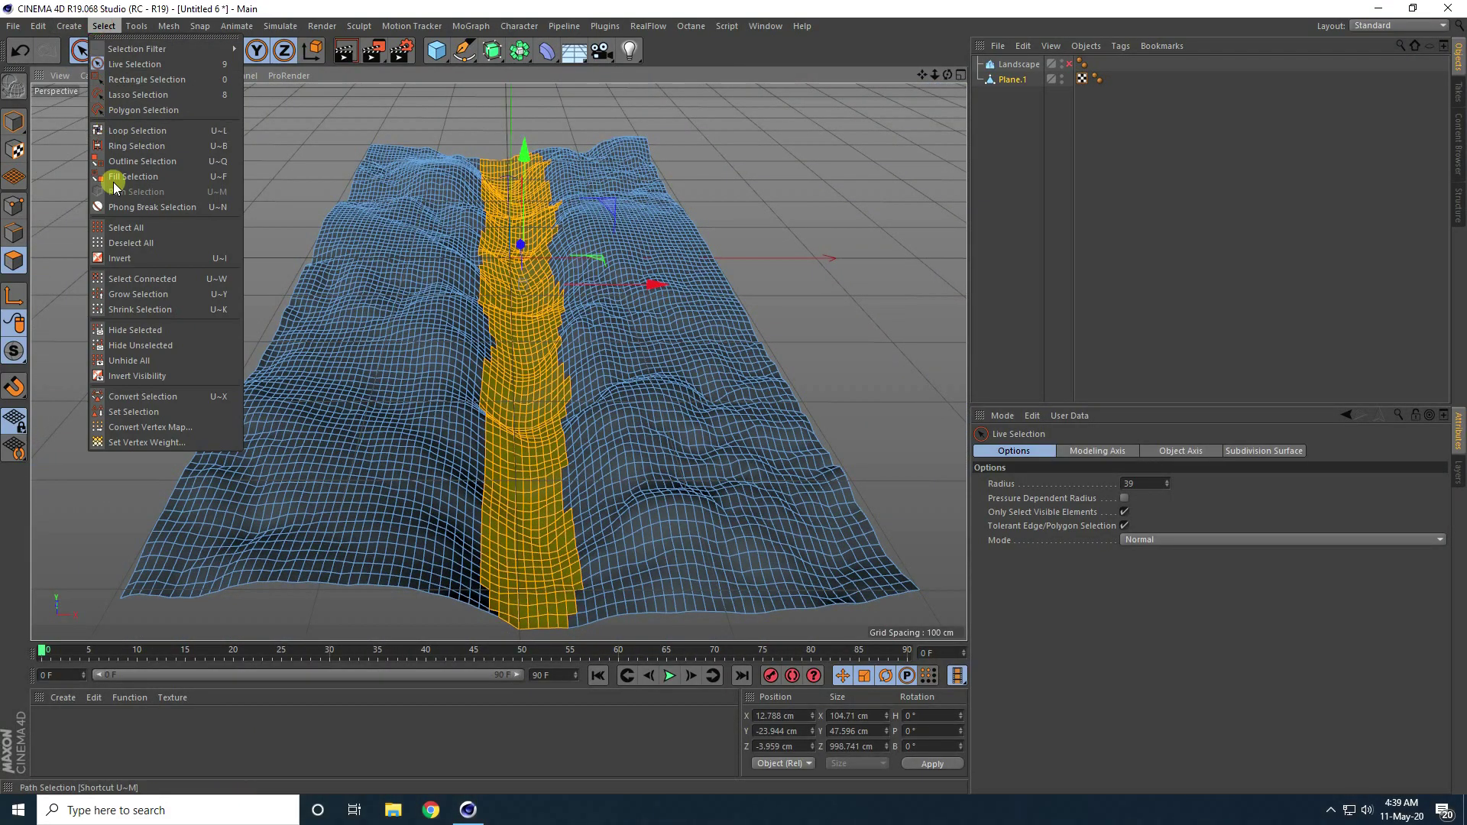
click(135, 260)
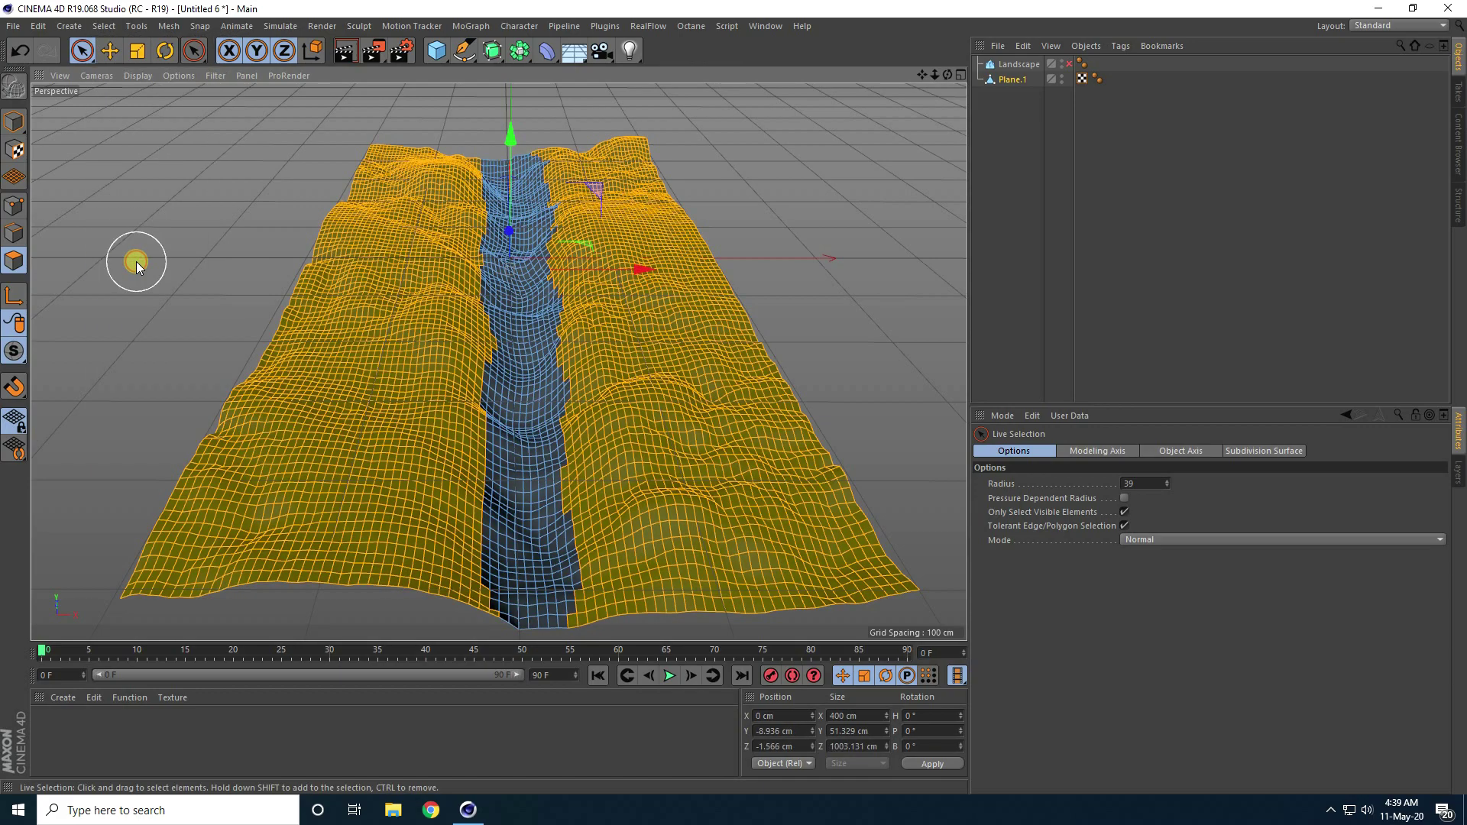
click(105, 26)
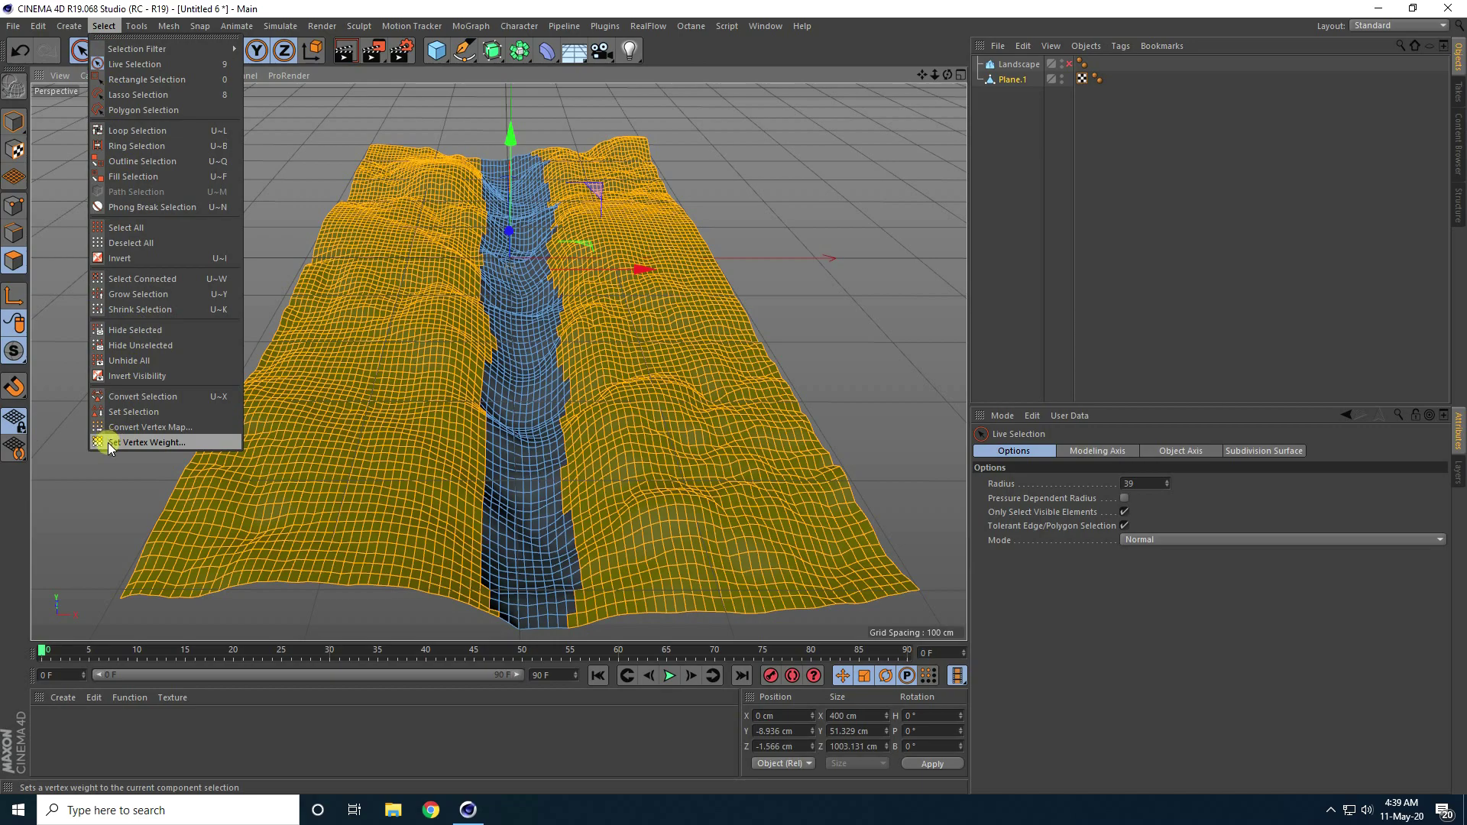
click(145, 443)
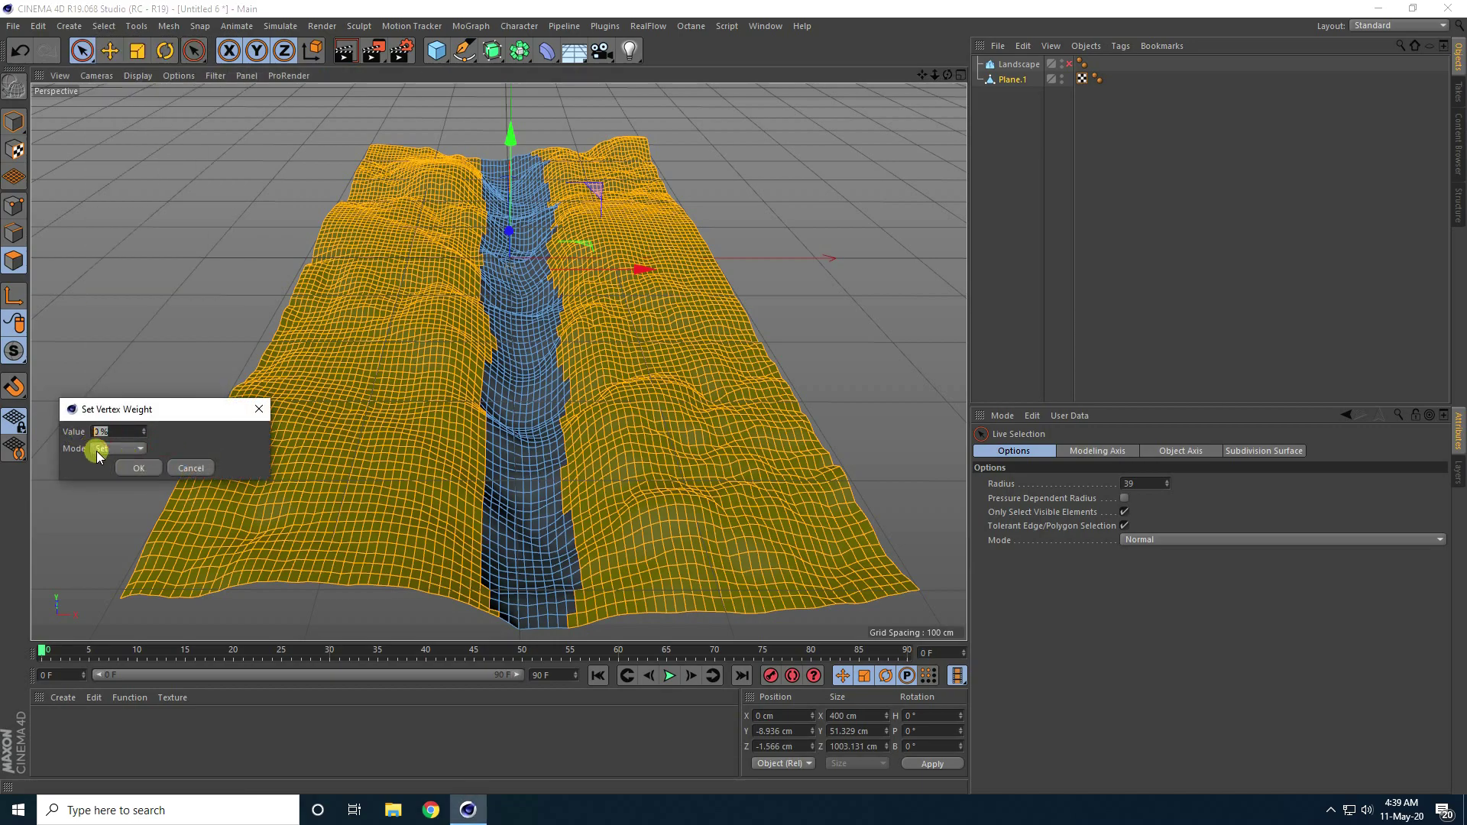
key(Return)
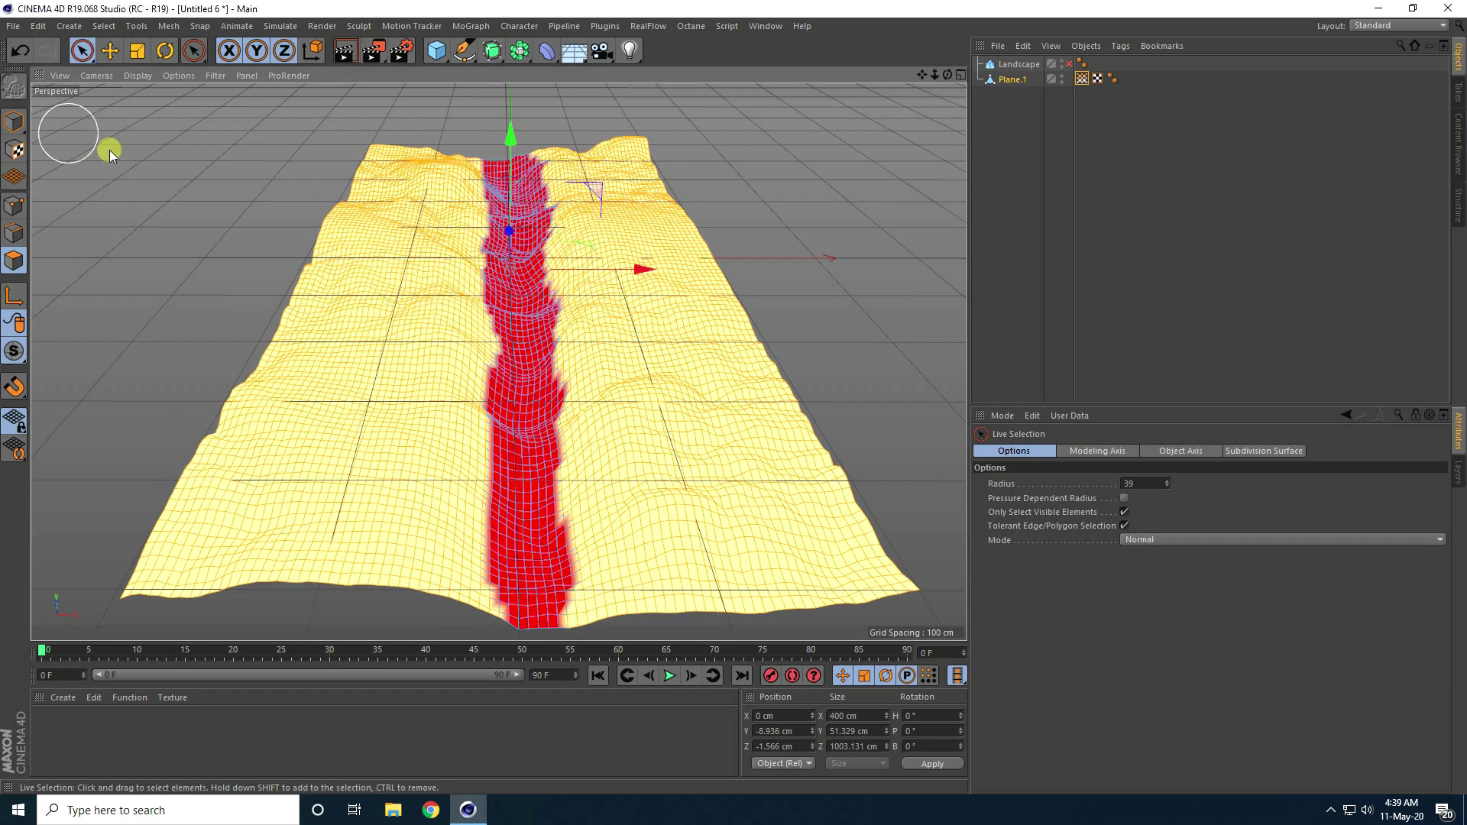
Return to model mode with the Move tool and deselect the terrain and its vertex map.
click(14, 121)
click(109, 51)
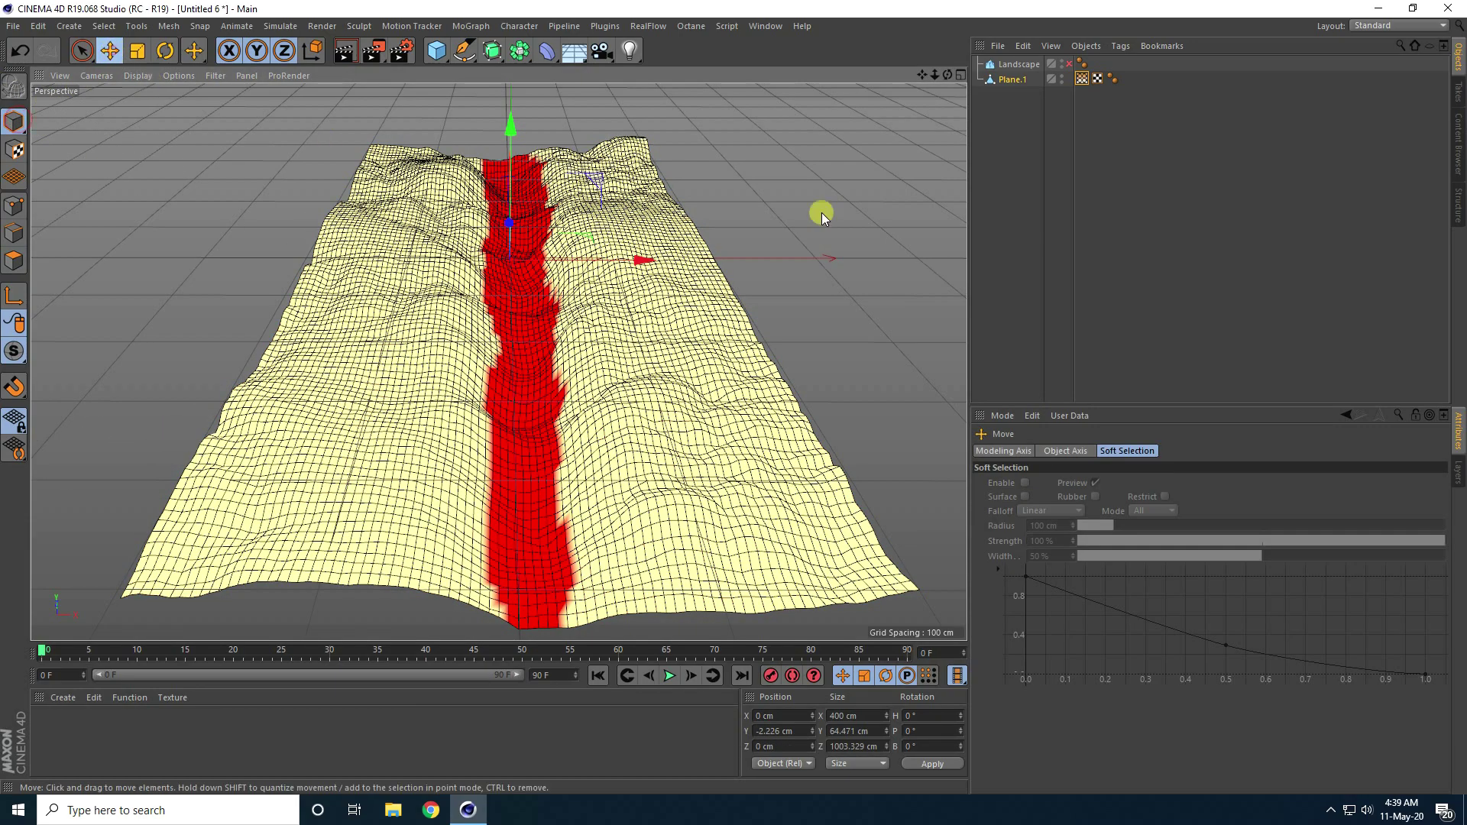
click(1080, 76)
click(804, 343)
alt+drag(804, 343, 475, 411)
alt+drag(498, 327, 558, 292)
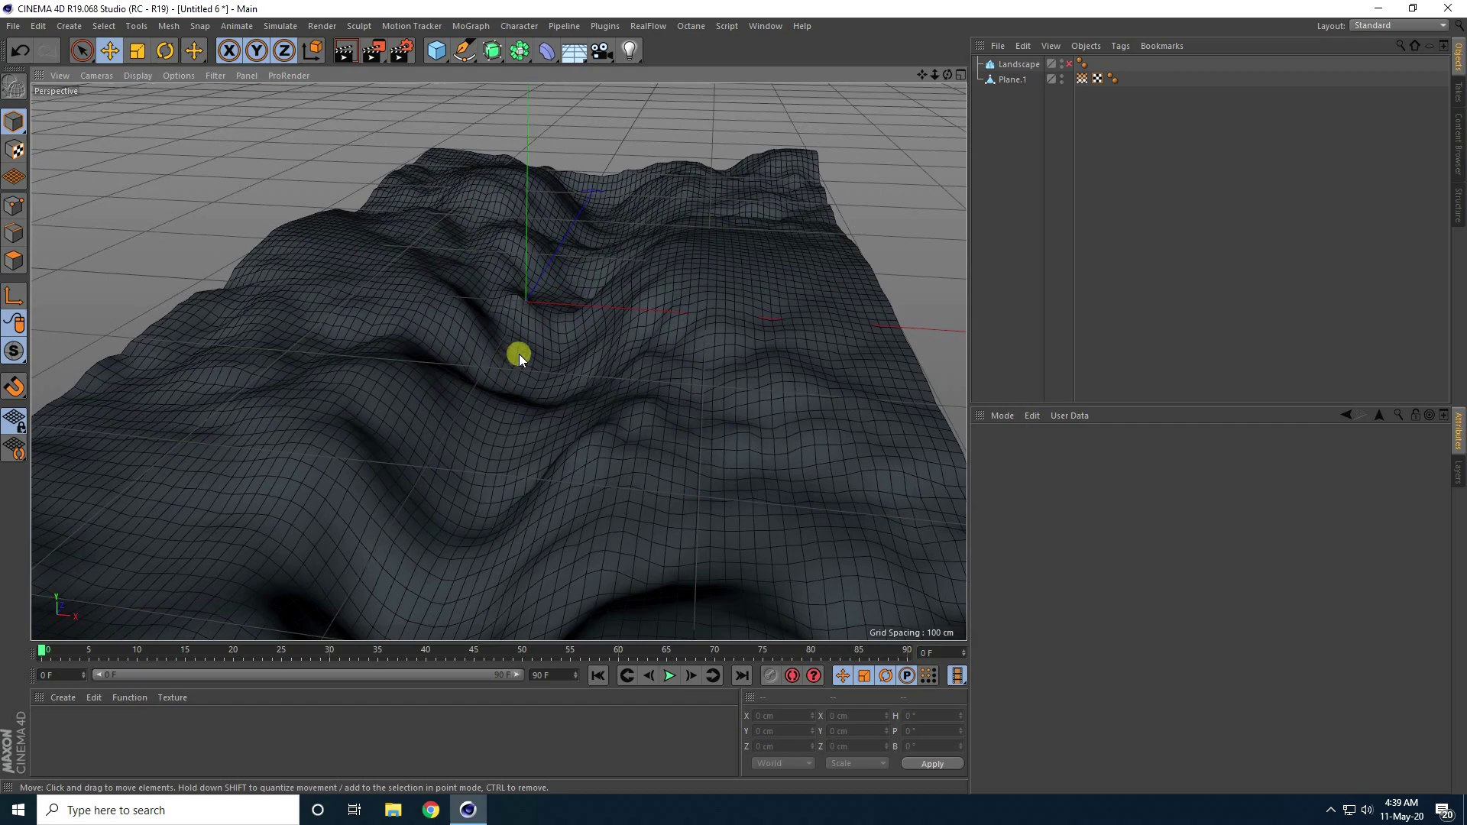
Add a Forester MultiFlora object to the scene.
click(604, 26)
mouse_move(620, 89)
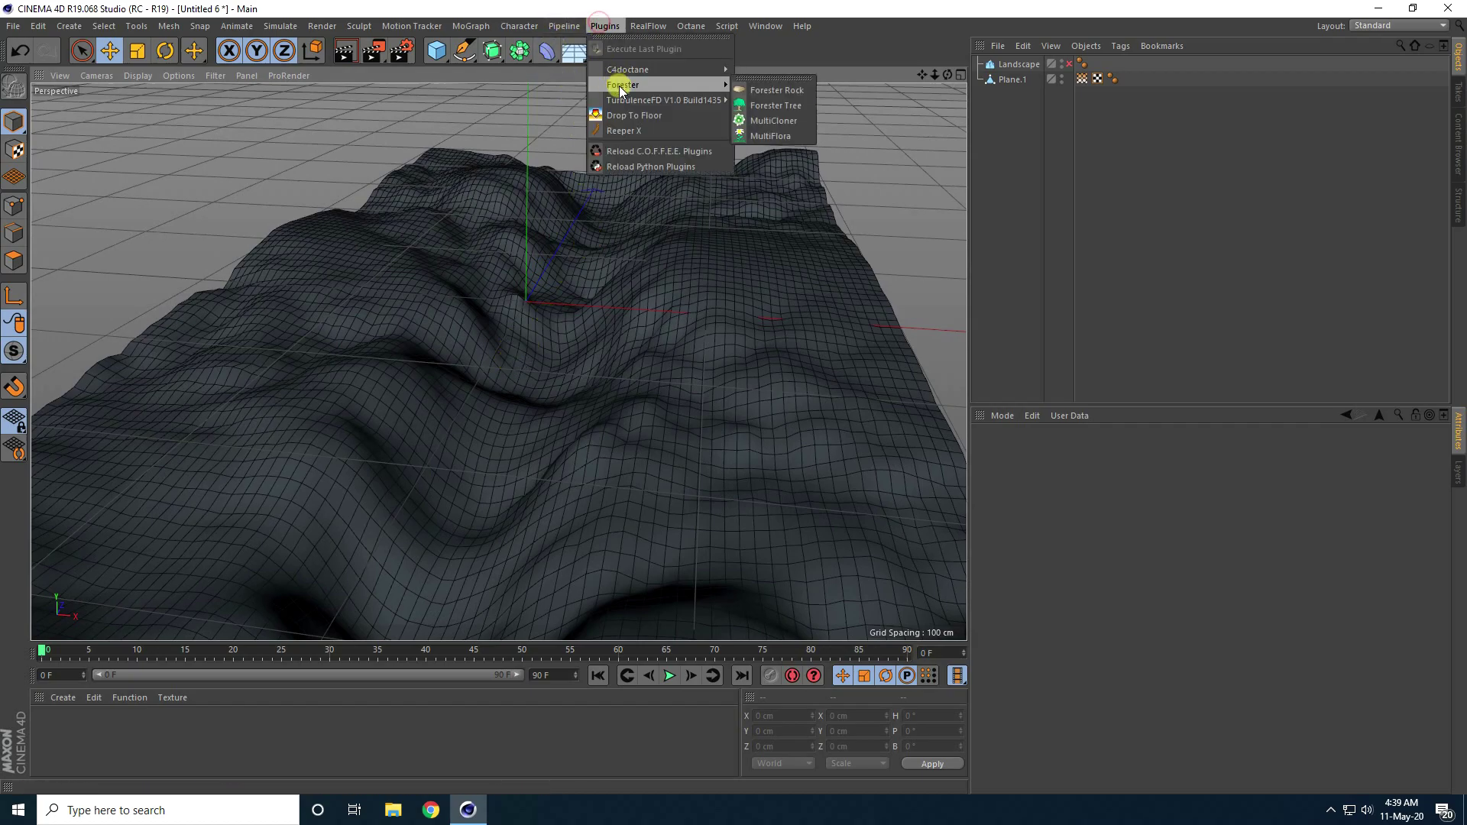
click(780, 137)
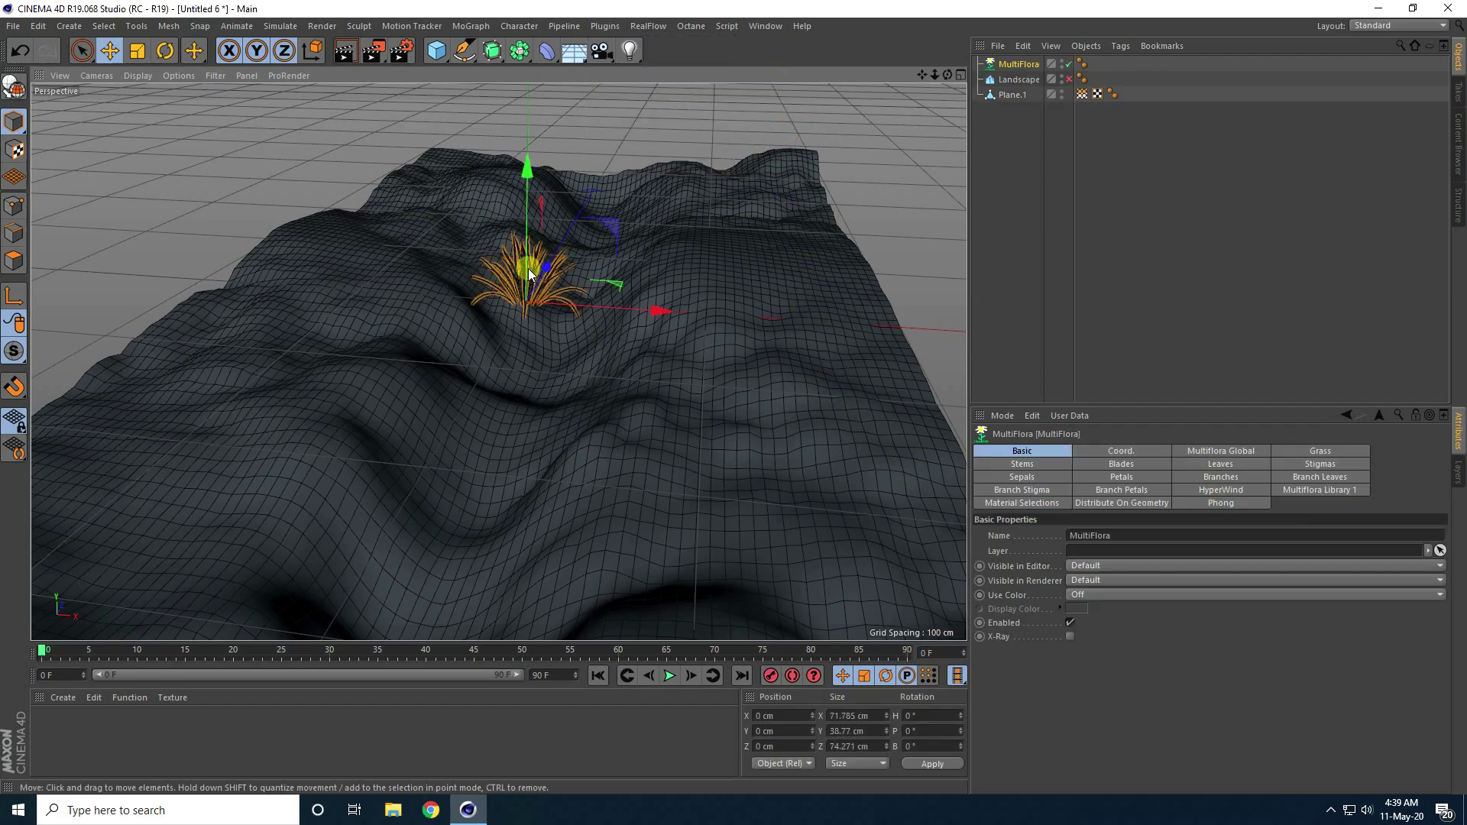
scroll(529, 268, up, 5)
scroll(726, 400, up, 3)
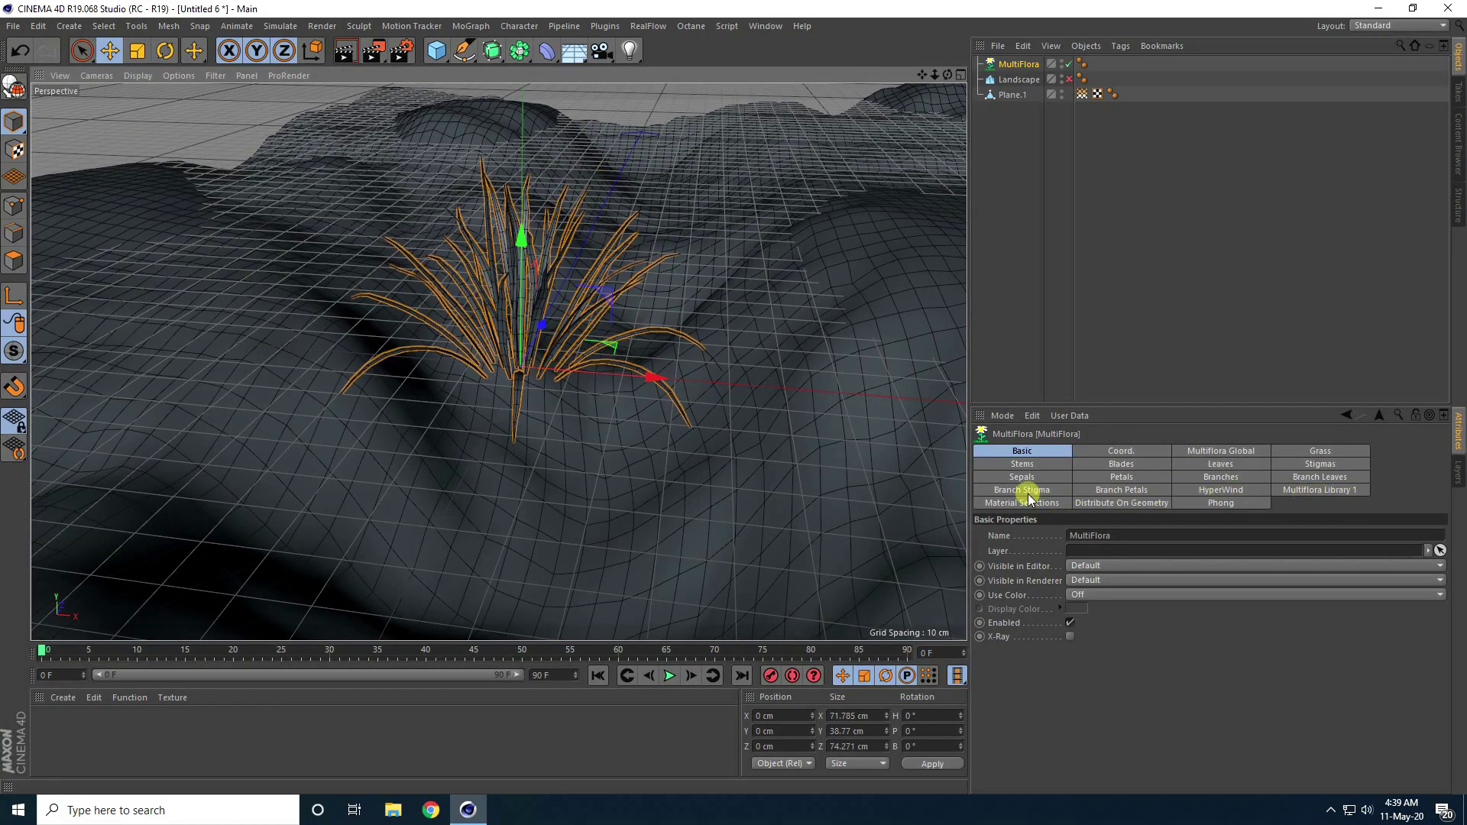
Load the Aster preset from Multiflora Library 1 onto the MultiFlora object.
click(1299, 490)
scroll(1323, 632, down, 5)
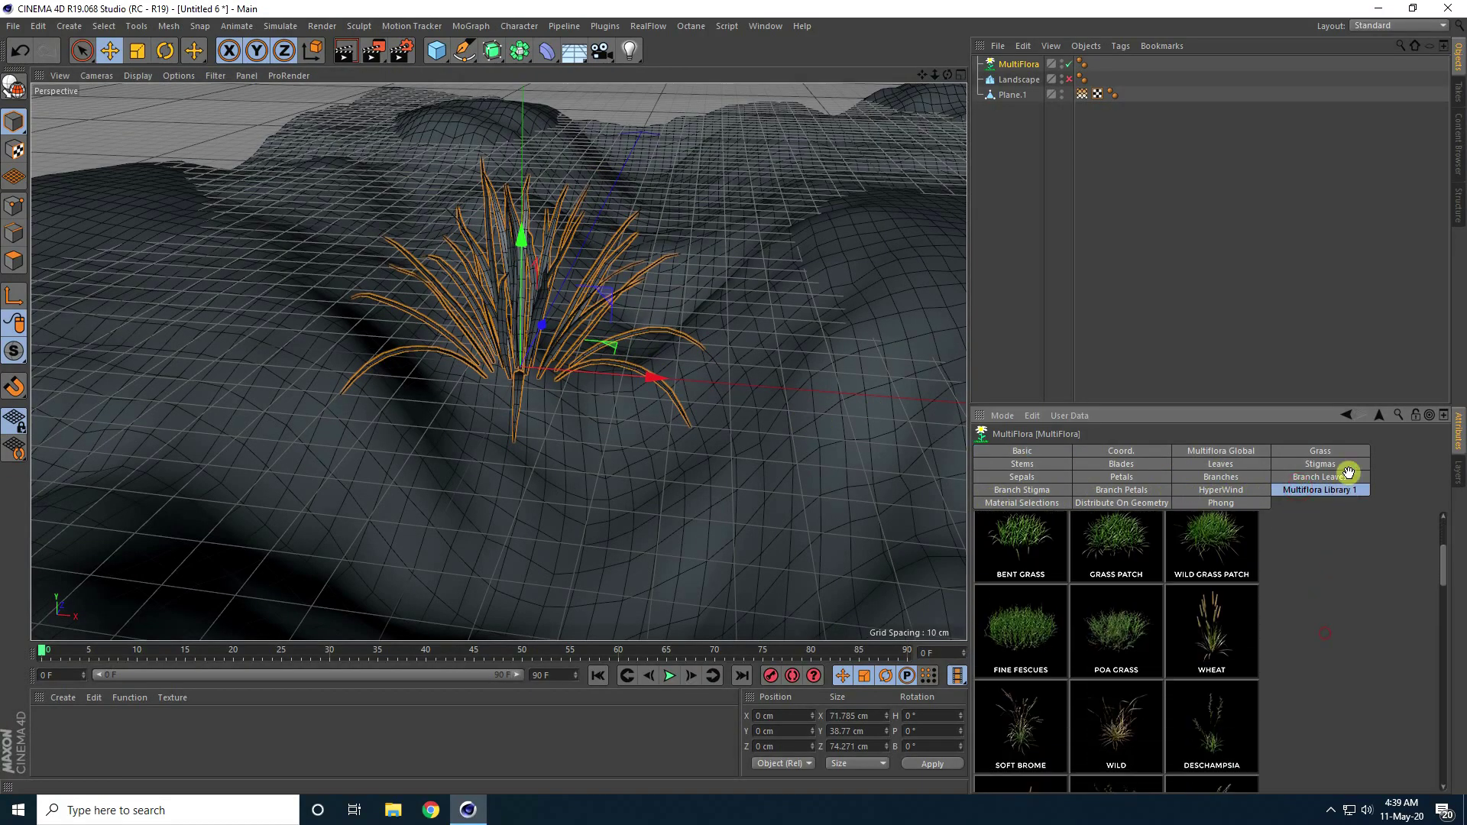
scroll(1328, 650, down, 8)
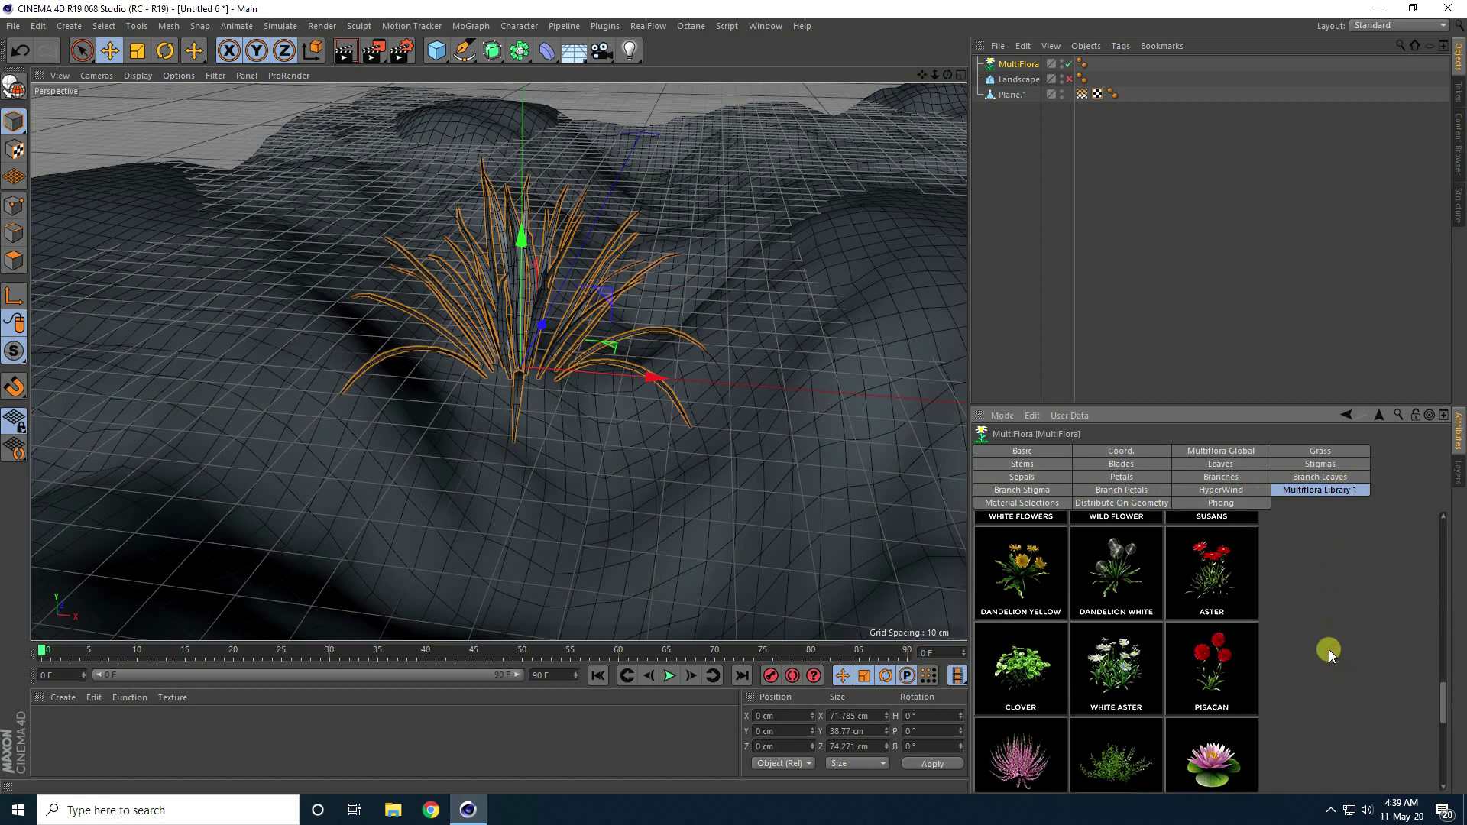
scroll(1315, 657, down, 5)
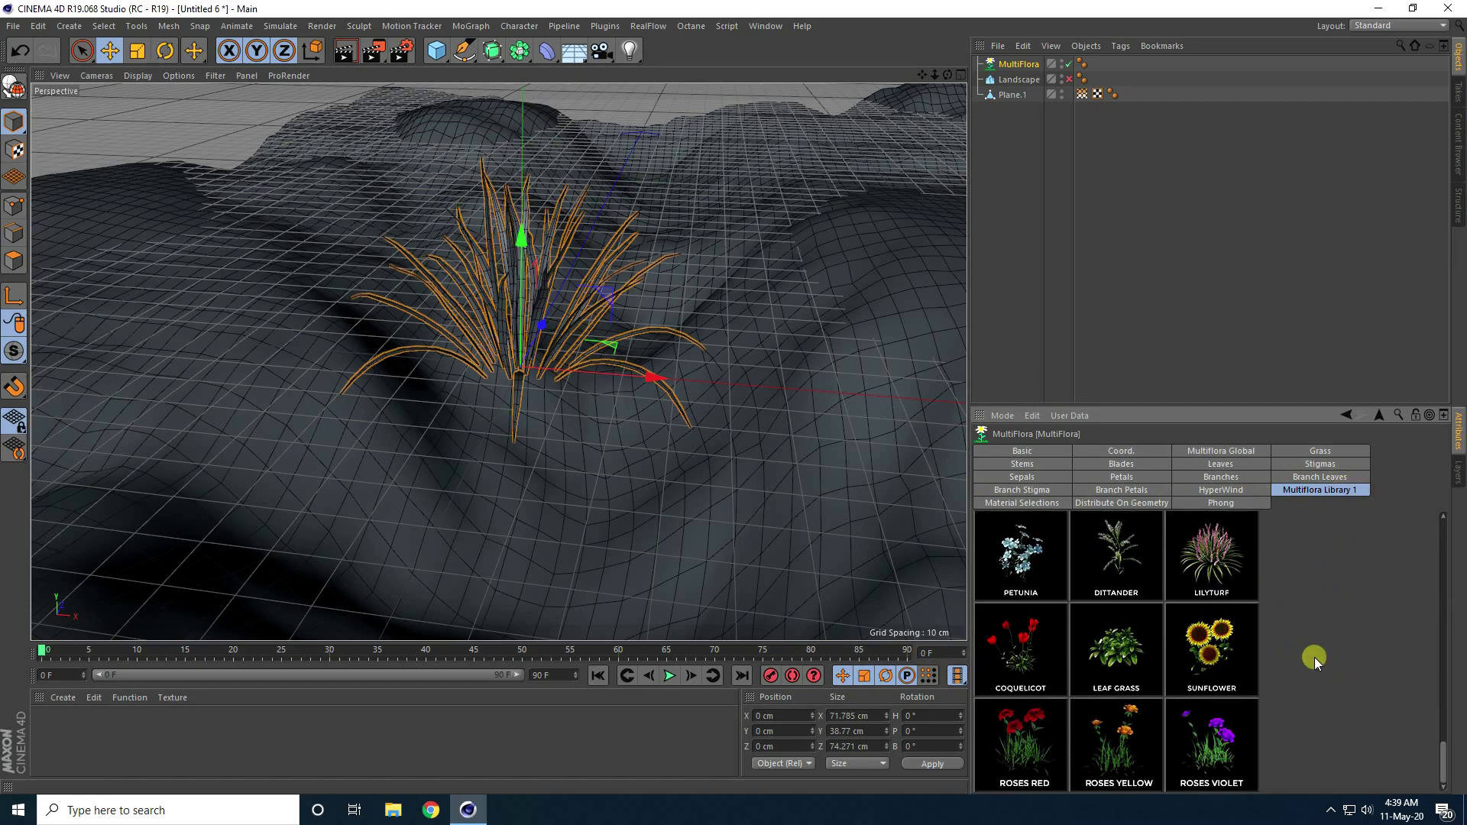
scroll(1314, 657, up, 5)
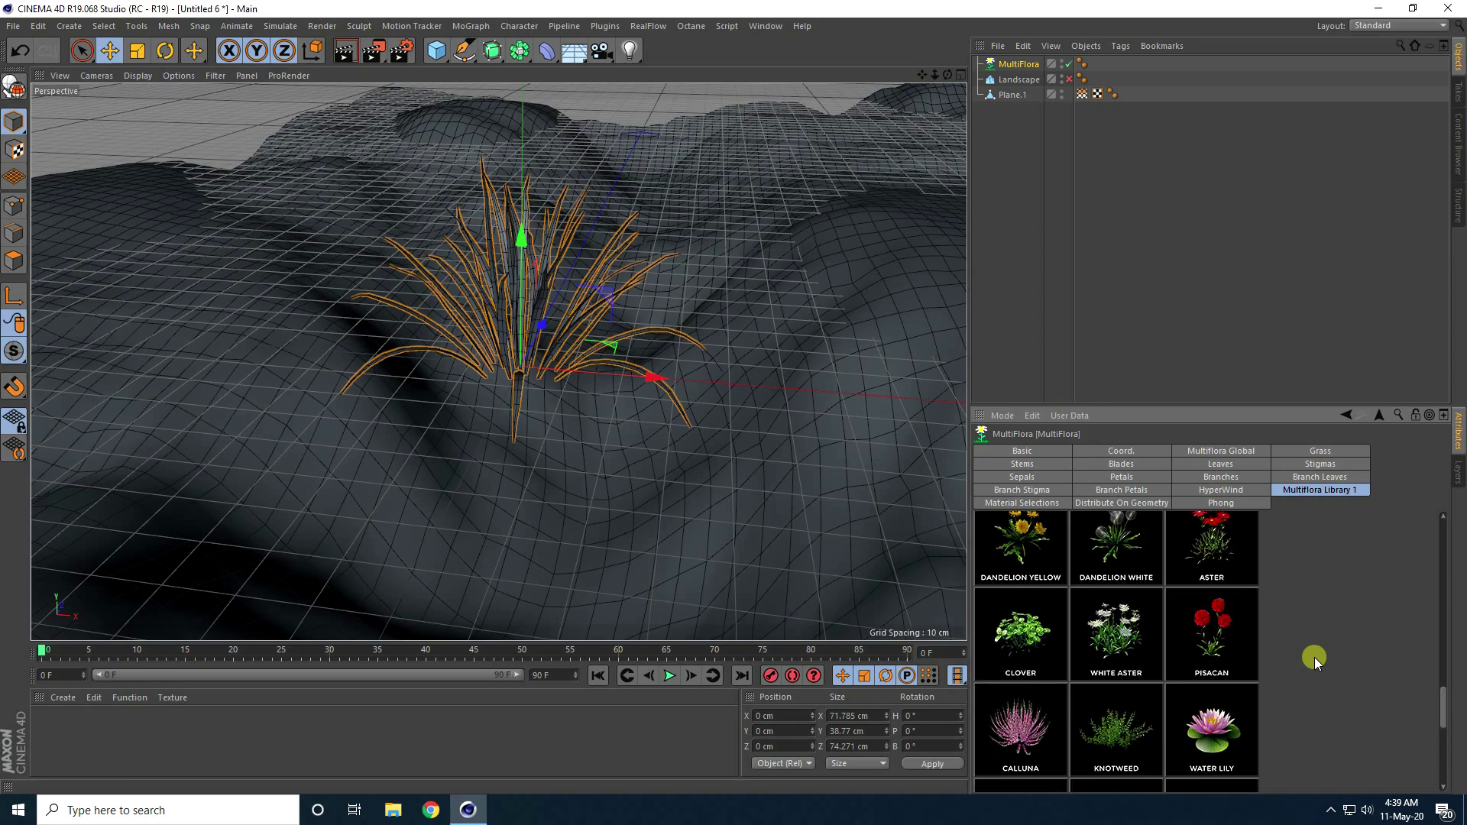
scroll(1336, 640, up, 1)
click(1211, 630)
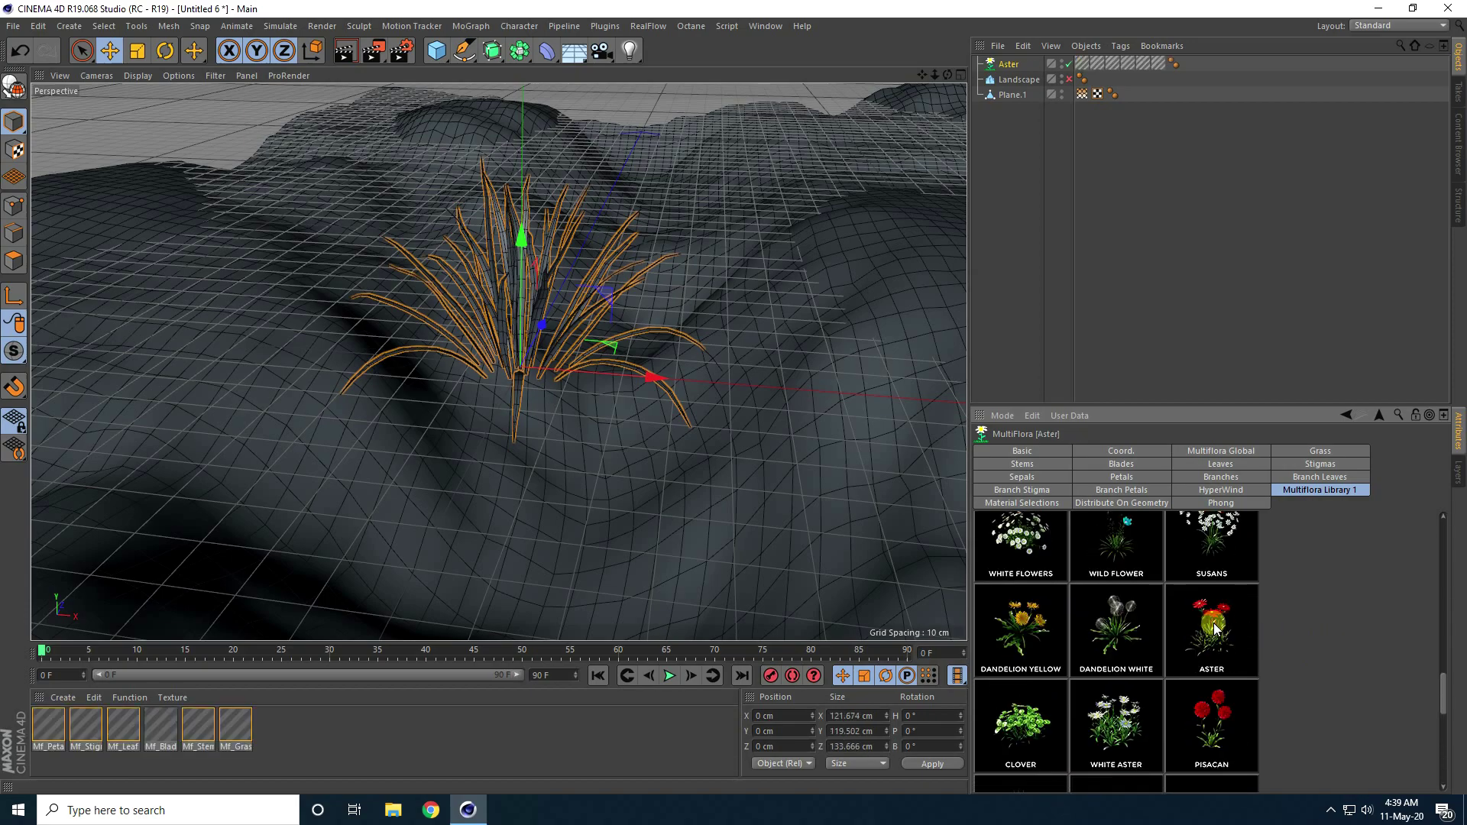
click(526, 338)
scroll(529, 341, up, 10)
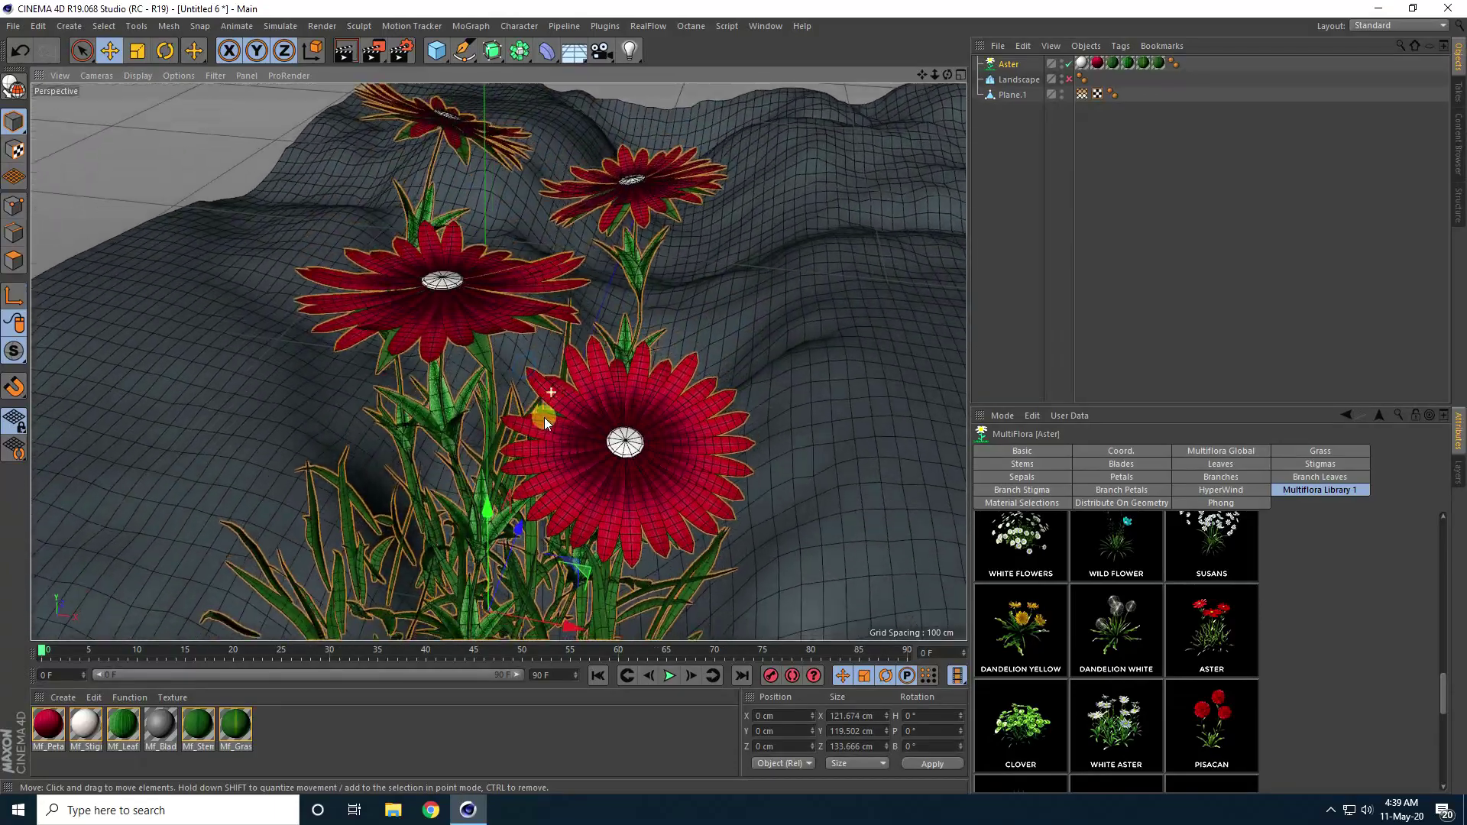
scroll(544, 418, down, 10)
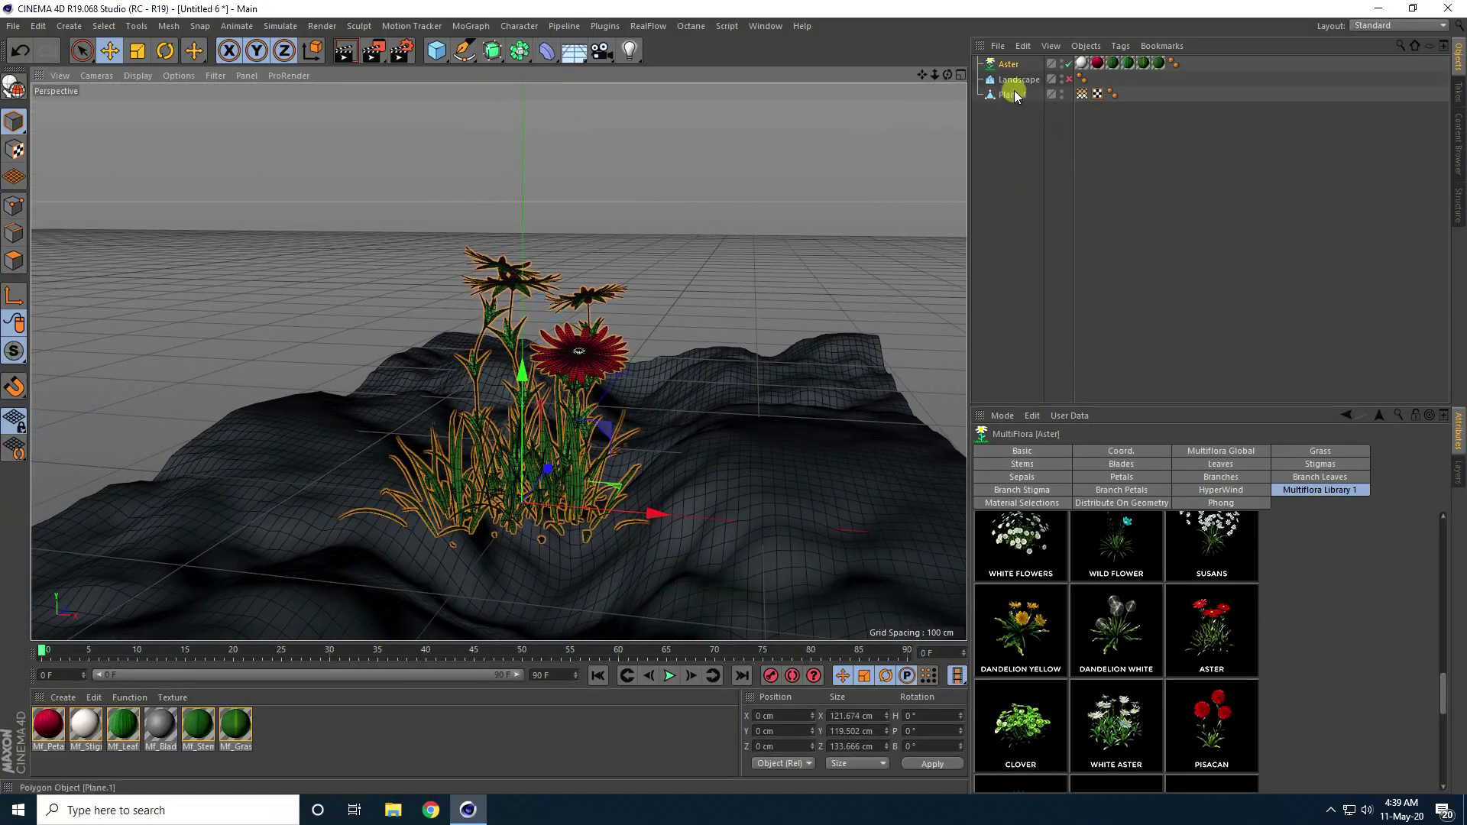
Set the Aster's Multiflora Size to 0.15 in its global parameters.
click(1009, 65)
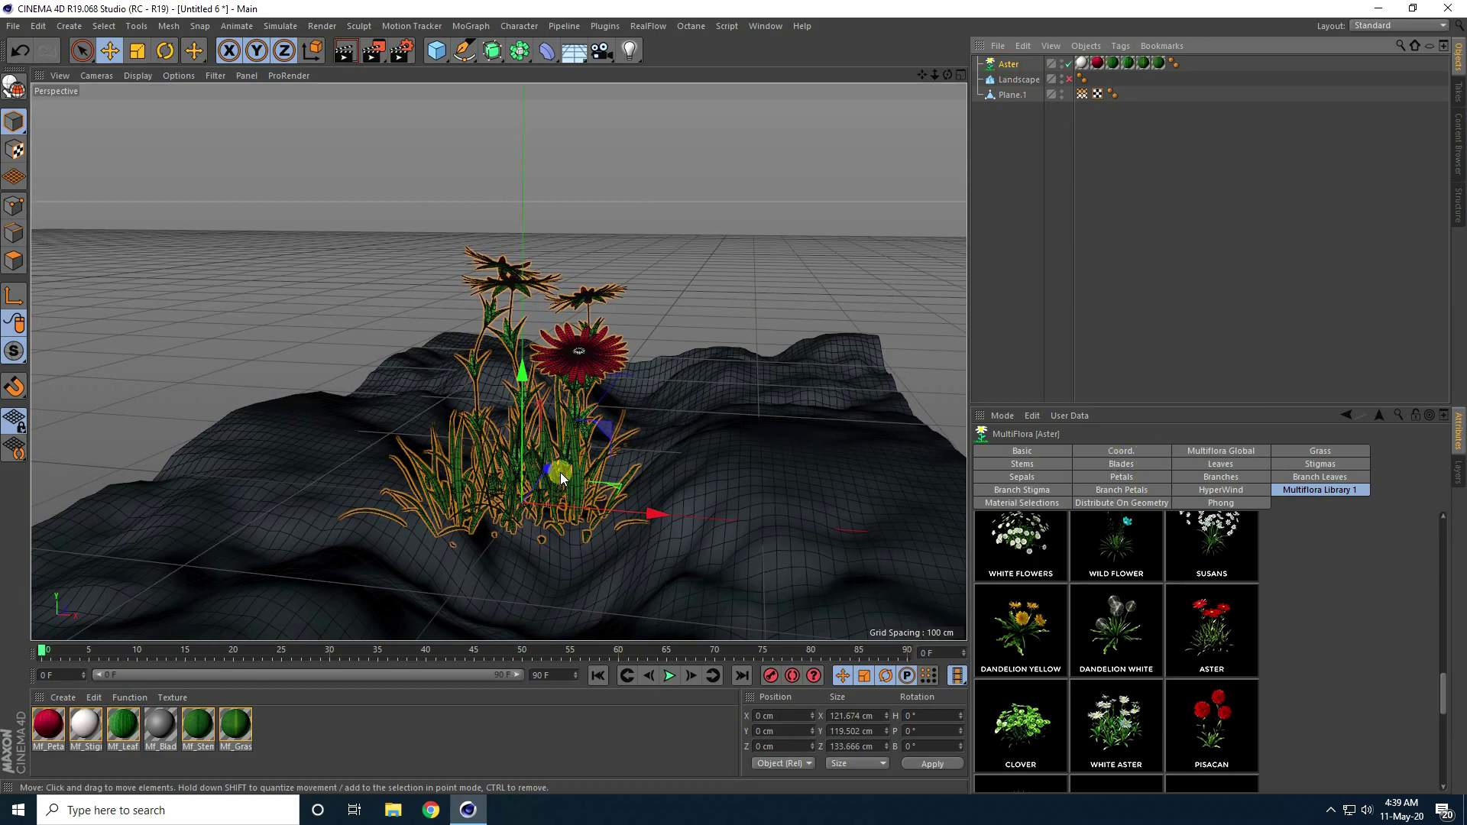
click(1222, 451)
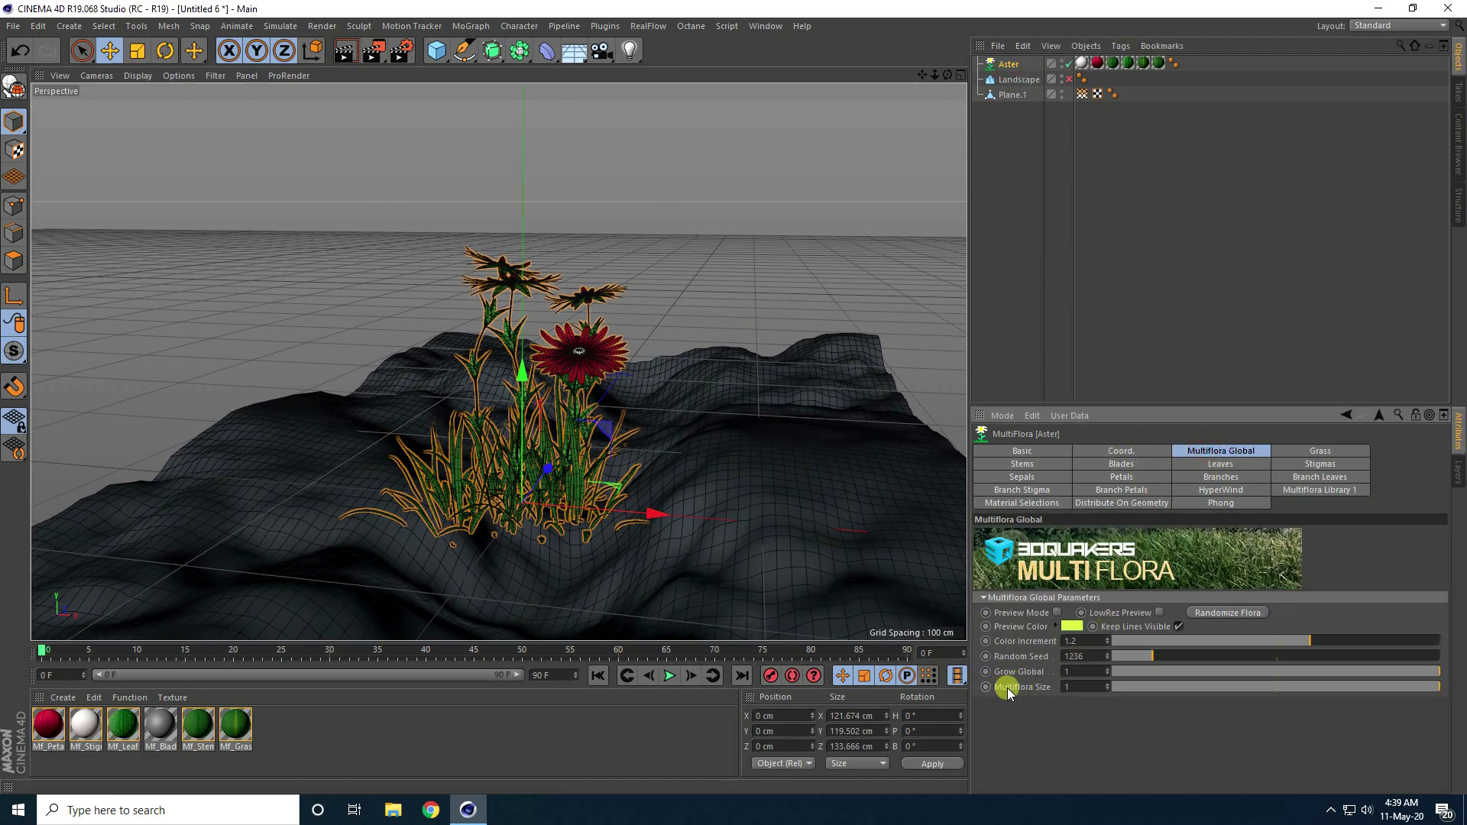
drag(1107, 686, 1108, 693)
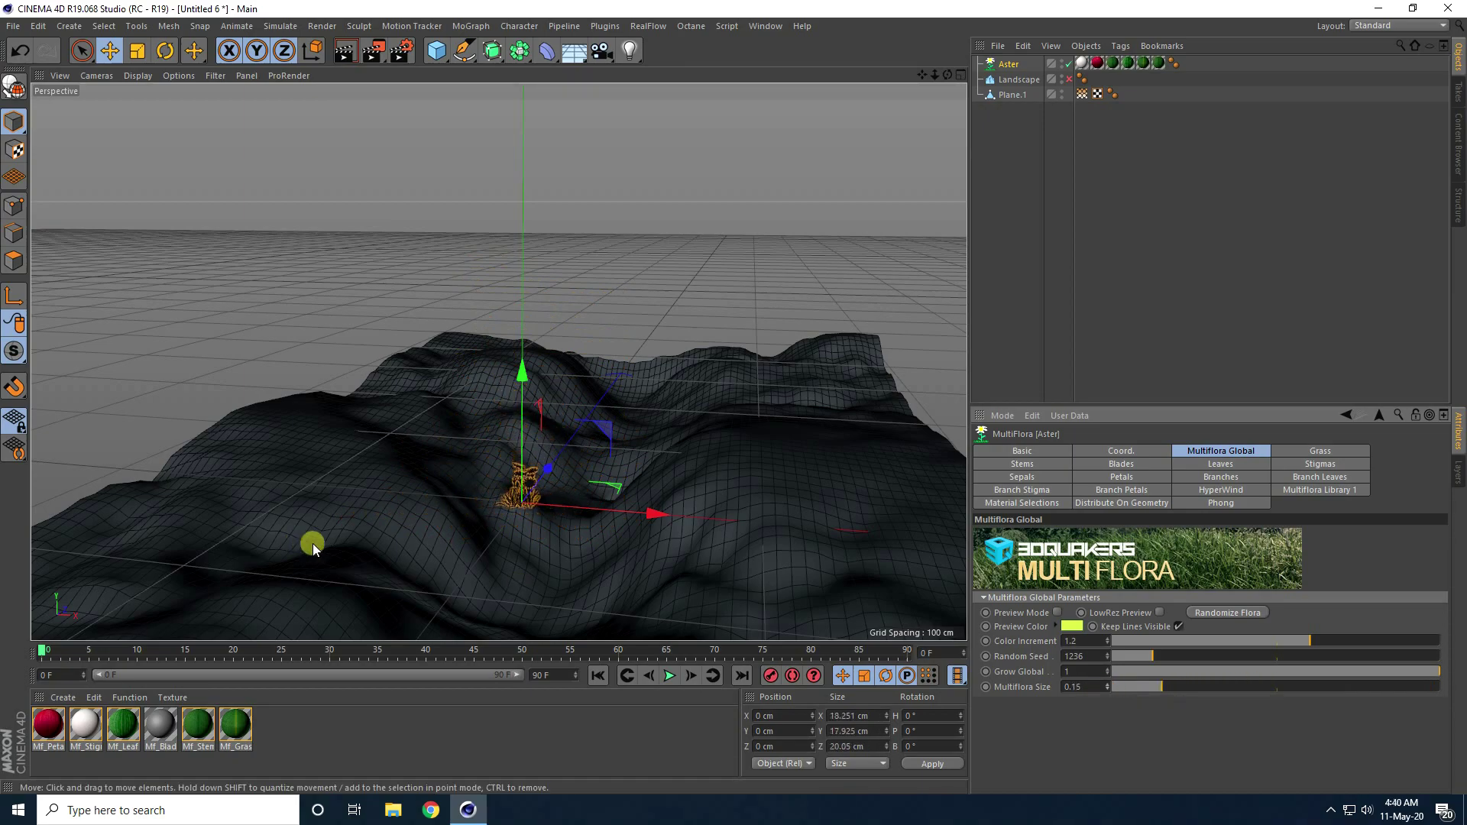
scroll(489, 520, up, 6)
alt+drag(526, 436, 707, 62)
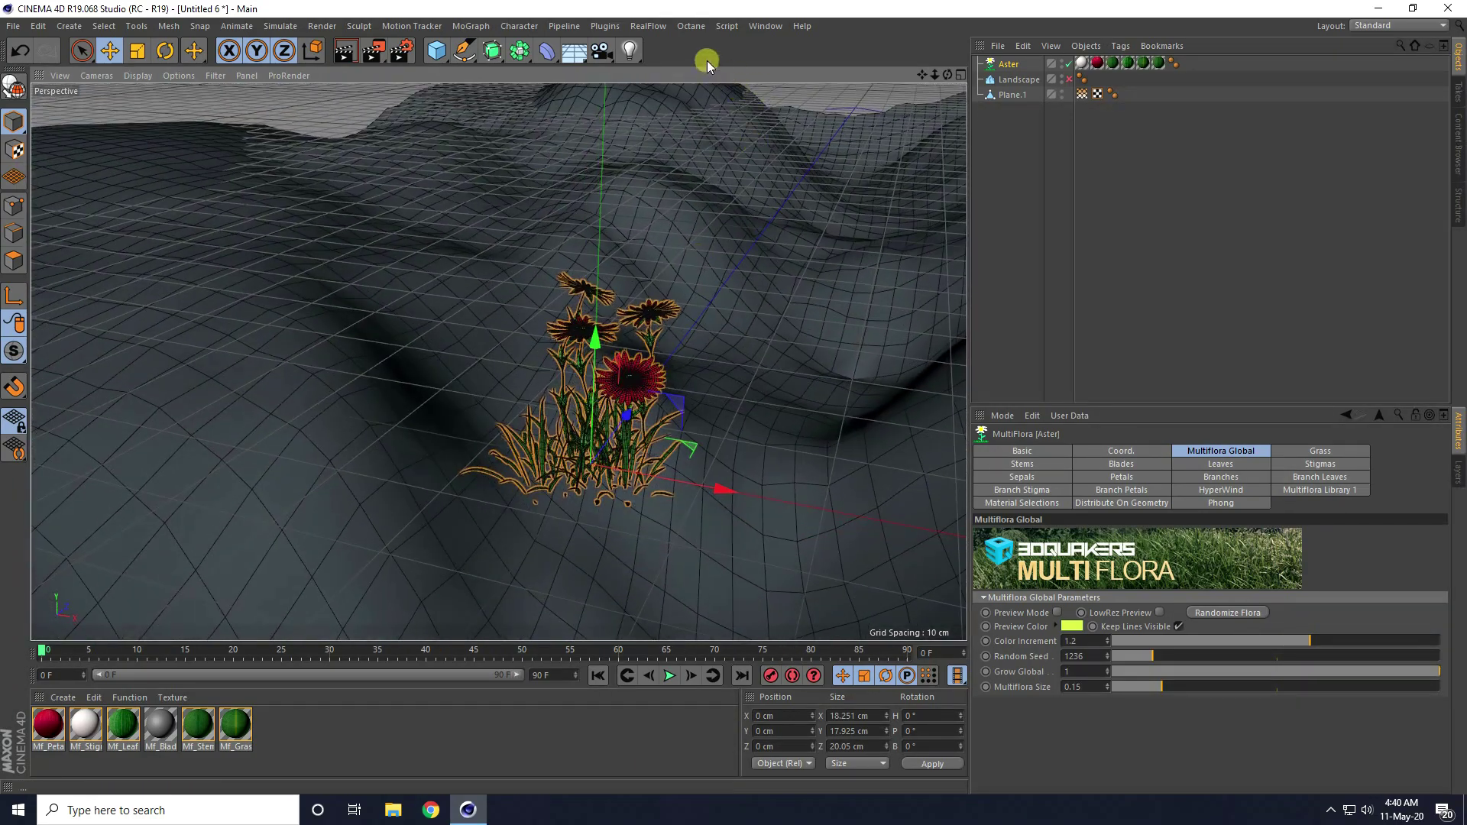
Open the Octane Live Viewer and dock it below the object attributes.
click(692, 27)
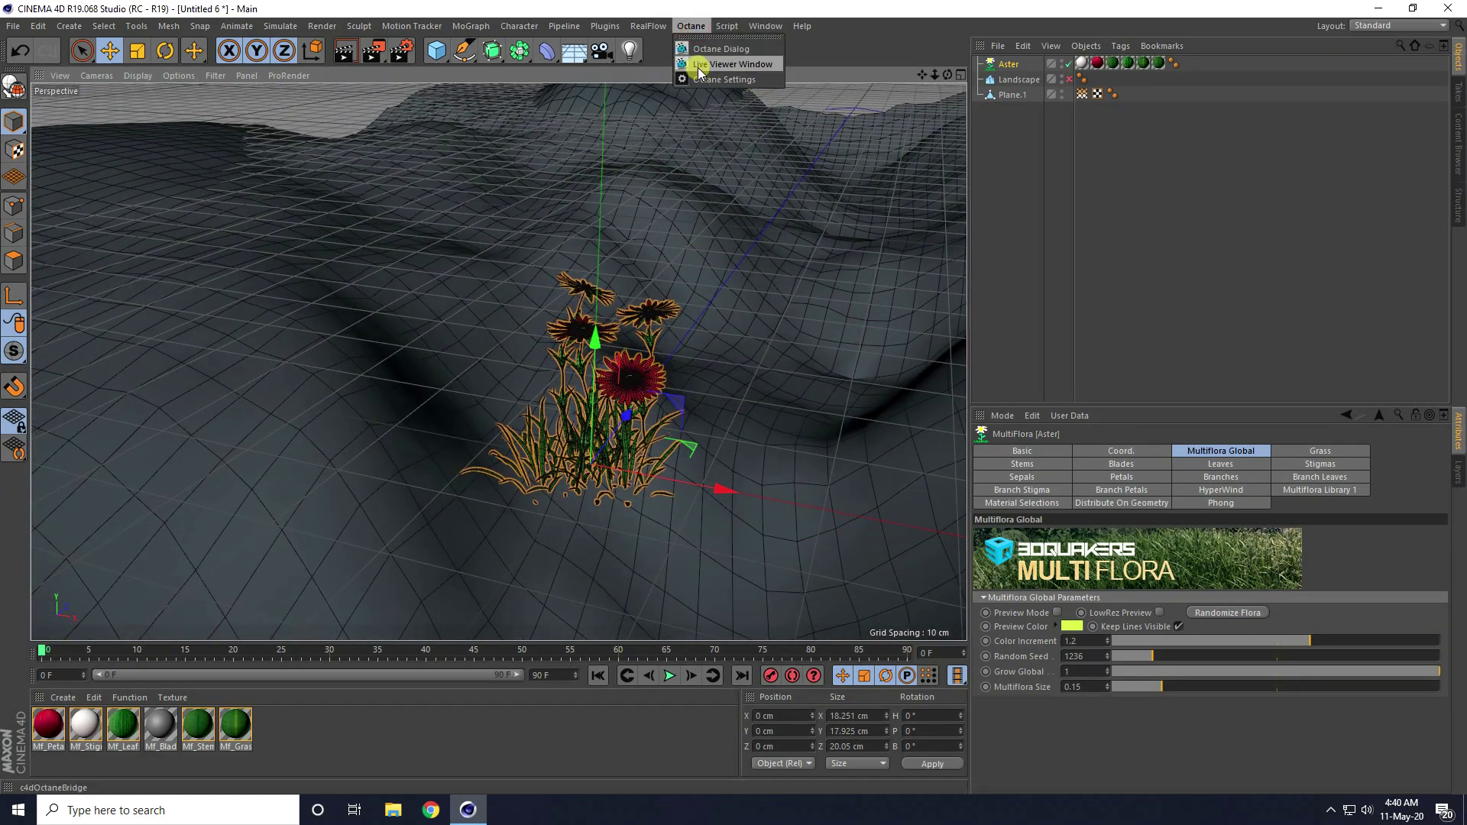
click(738, 66)
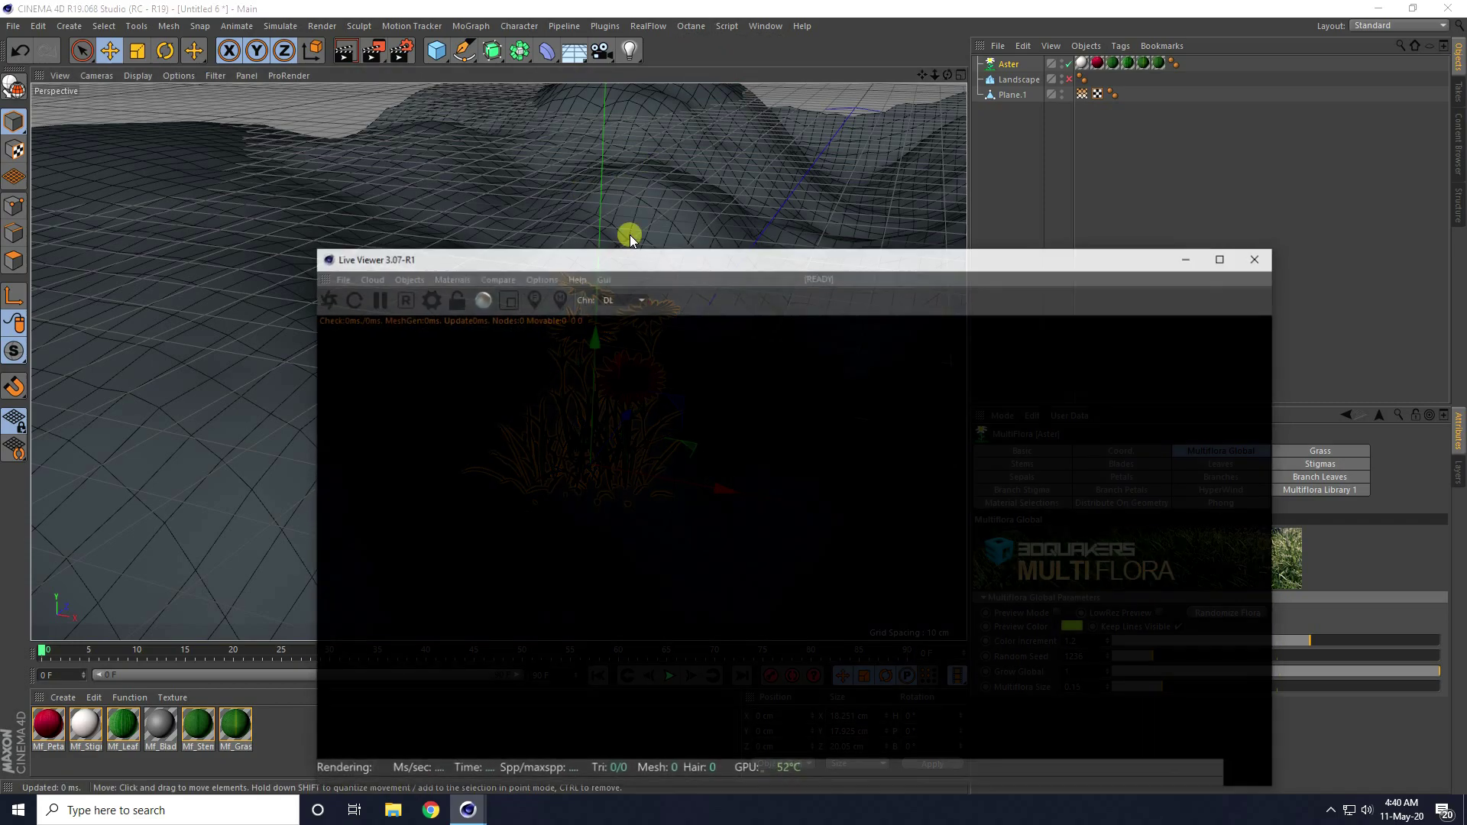
drag(721, 255, 520, 112)
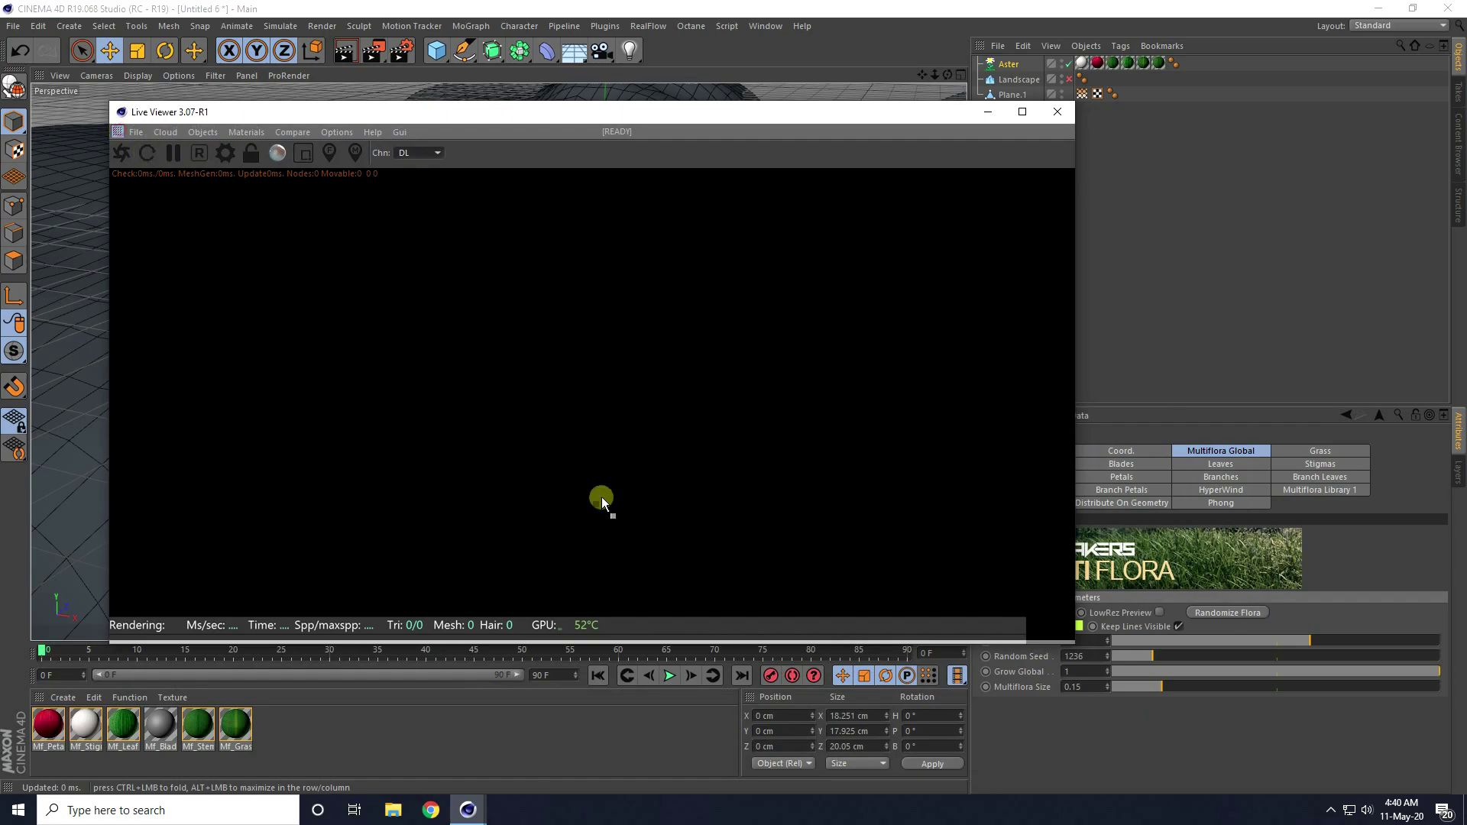
drag(1214, 768, 1206, 753)
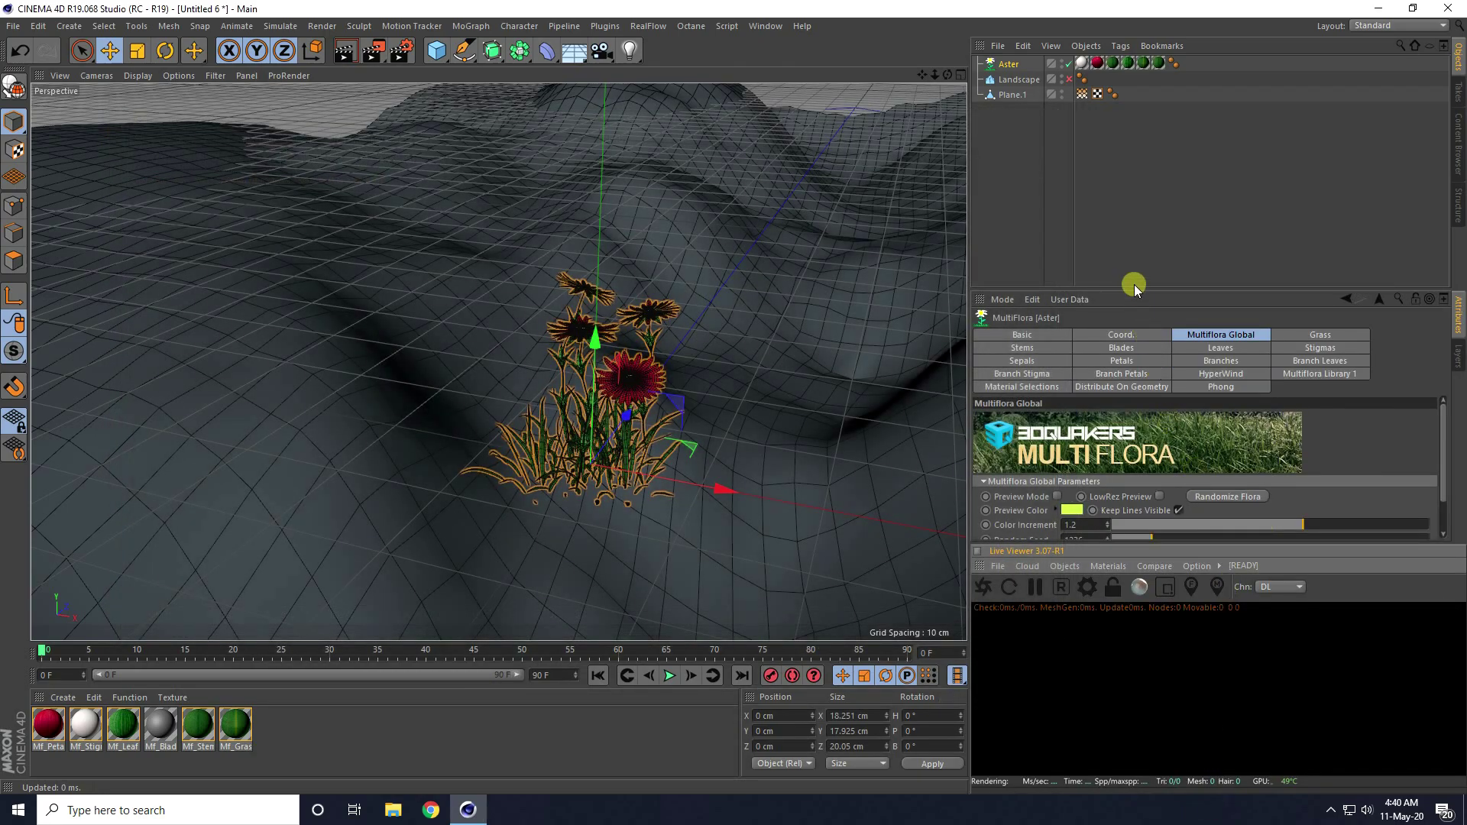
Enlarge the docked Live Viewer and start an Octane live render of the scene.
drag(1134, 289, 1136, 150)
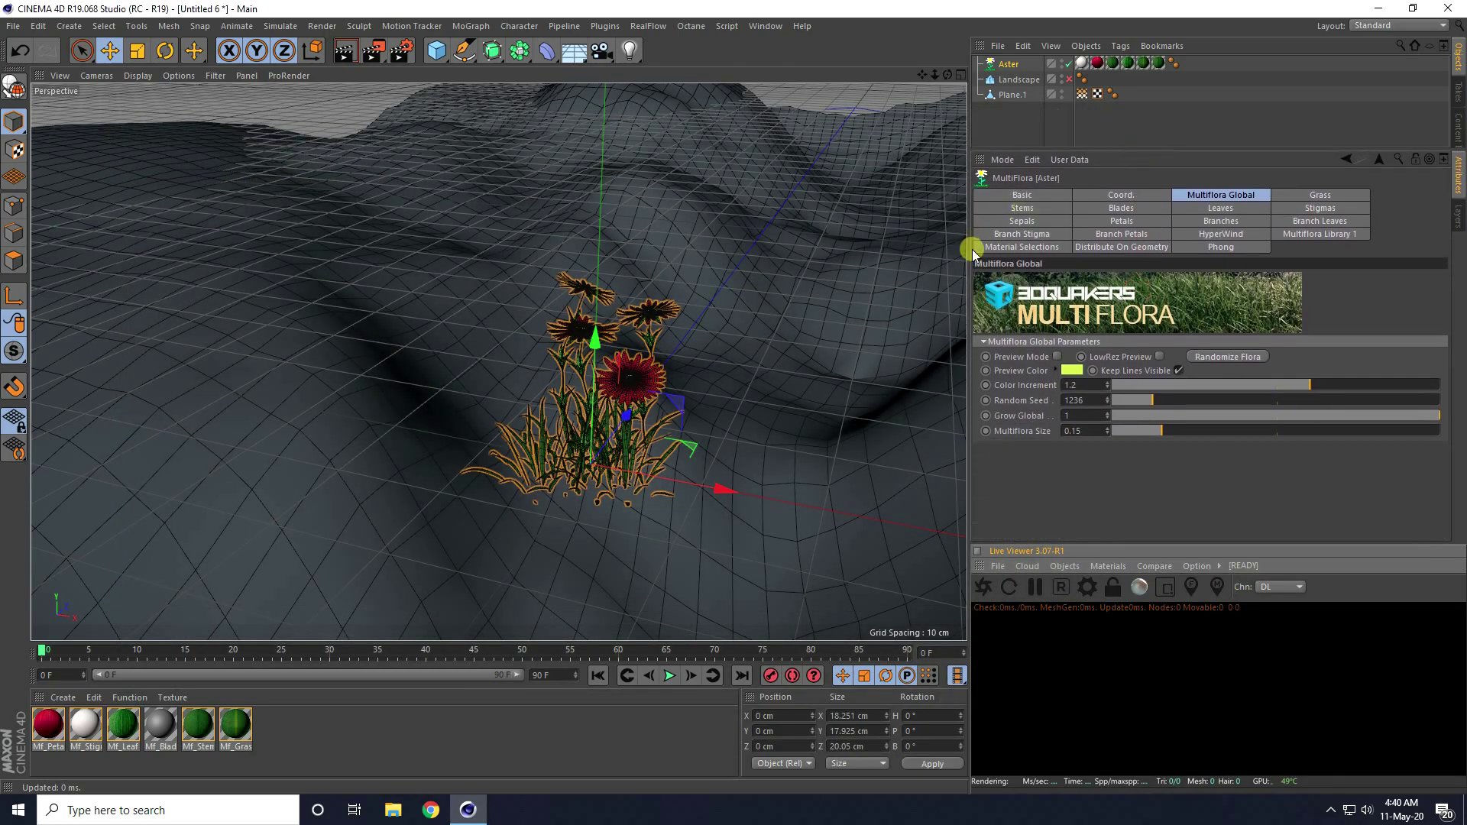
drag(972, 249, 850, 249)
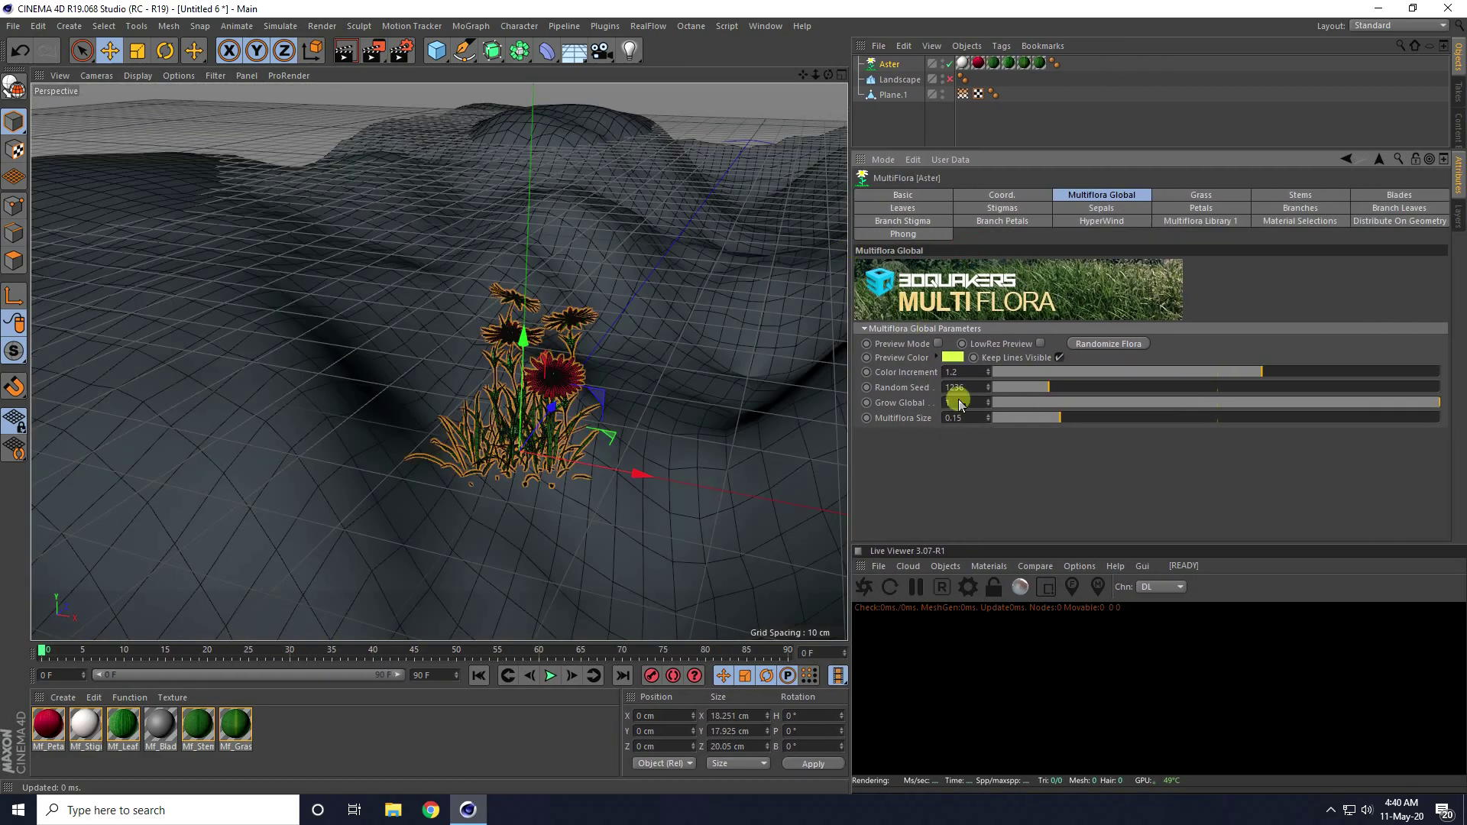
click(1068, 549)
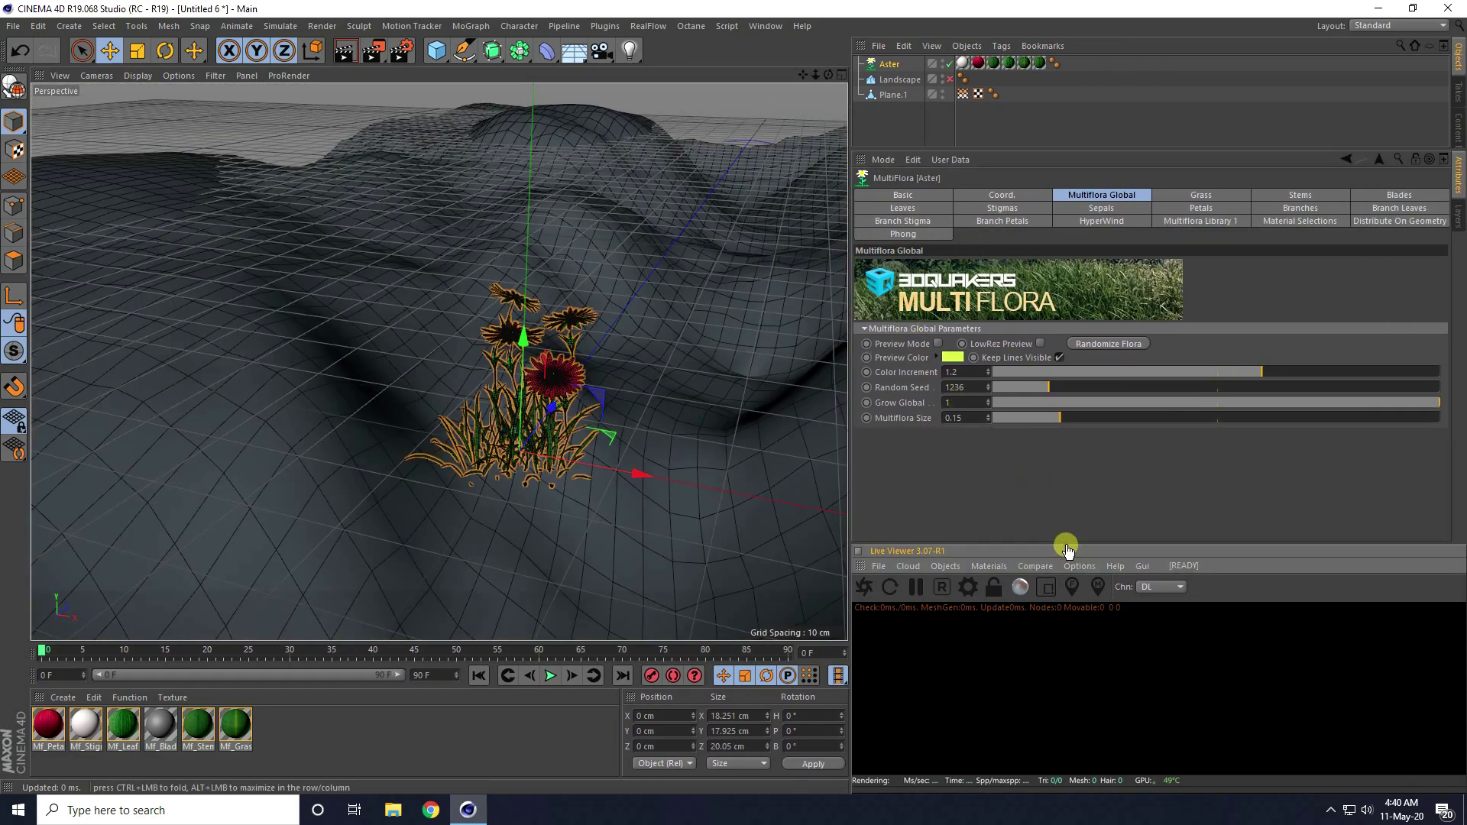
drag(1067, 549, 1078, 403)
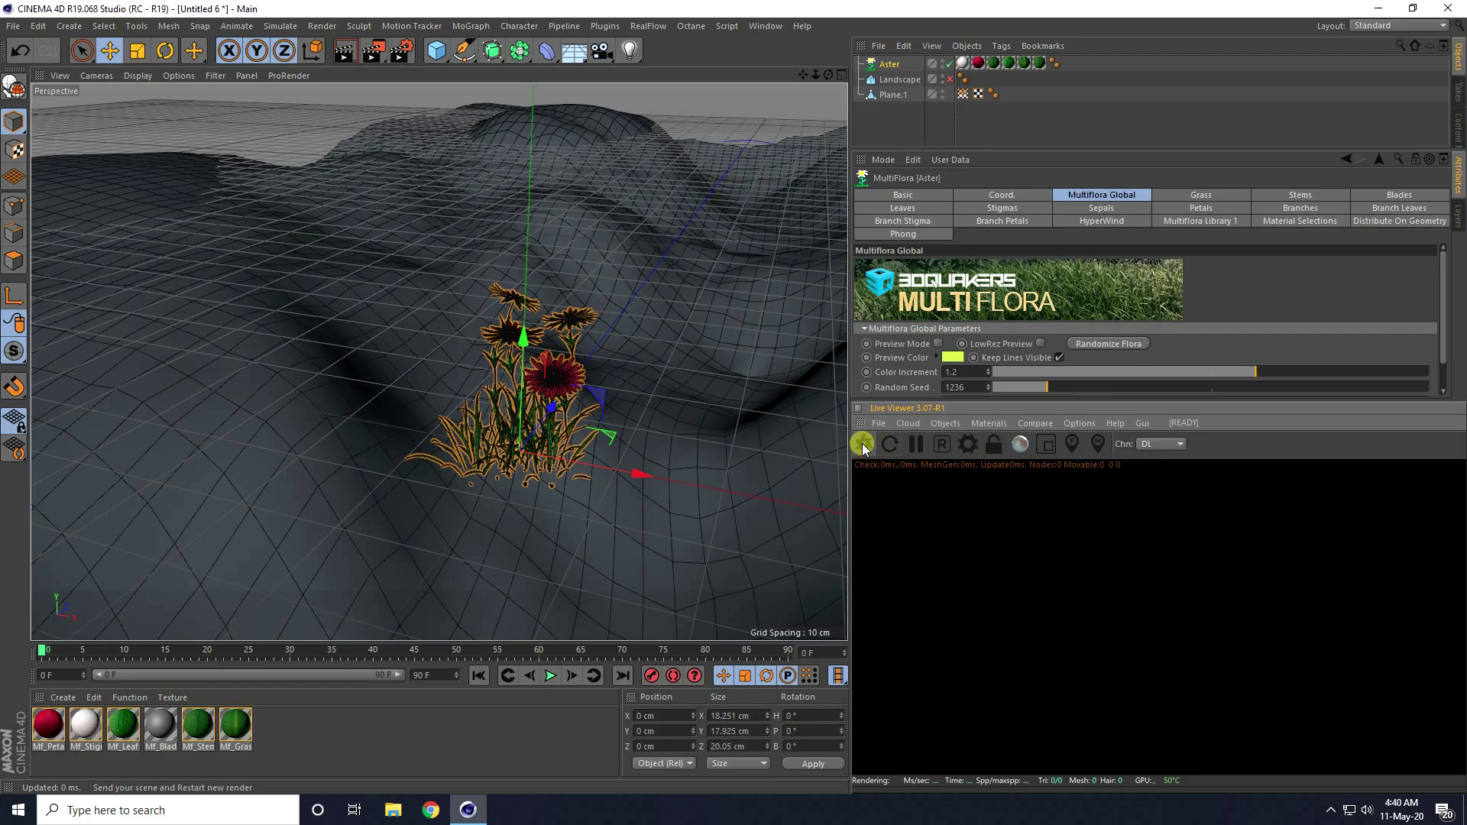
click(863, 443)
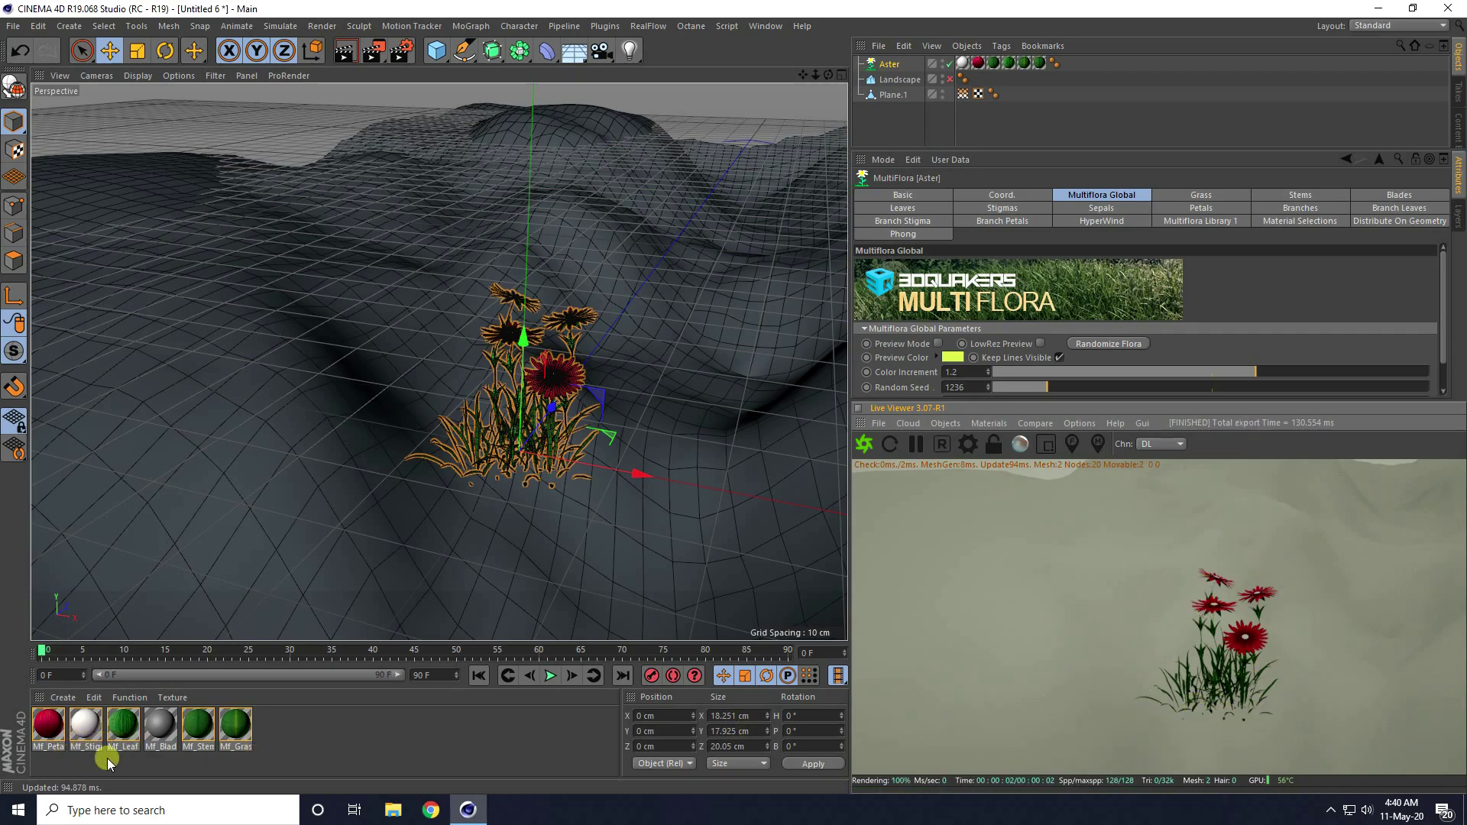
Convert all six MultiFlora materials to Octane materials and remove the unused materials.
drag(291, 754, 18, 700)
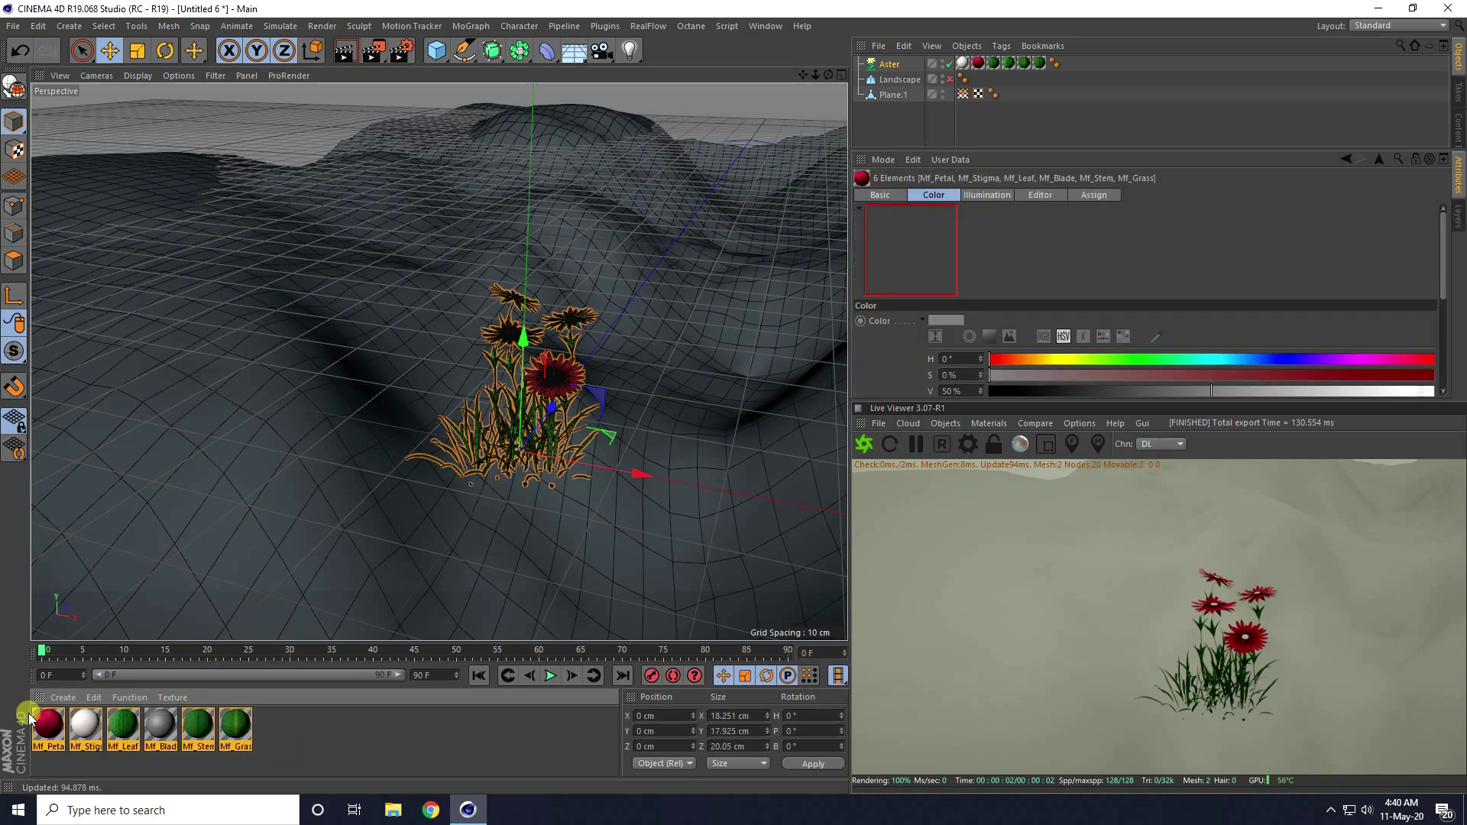
click(276, 752)
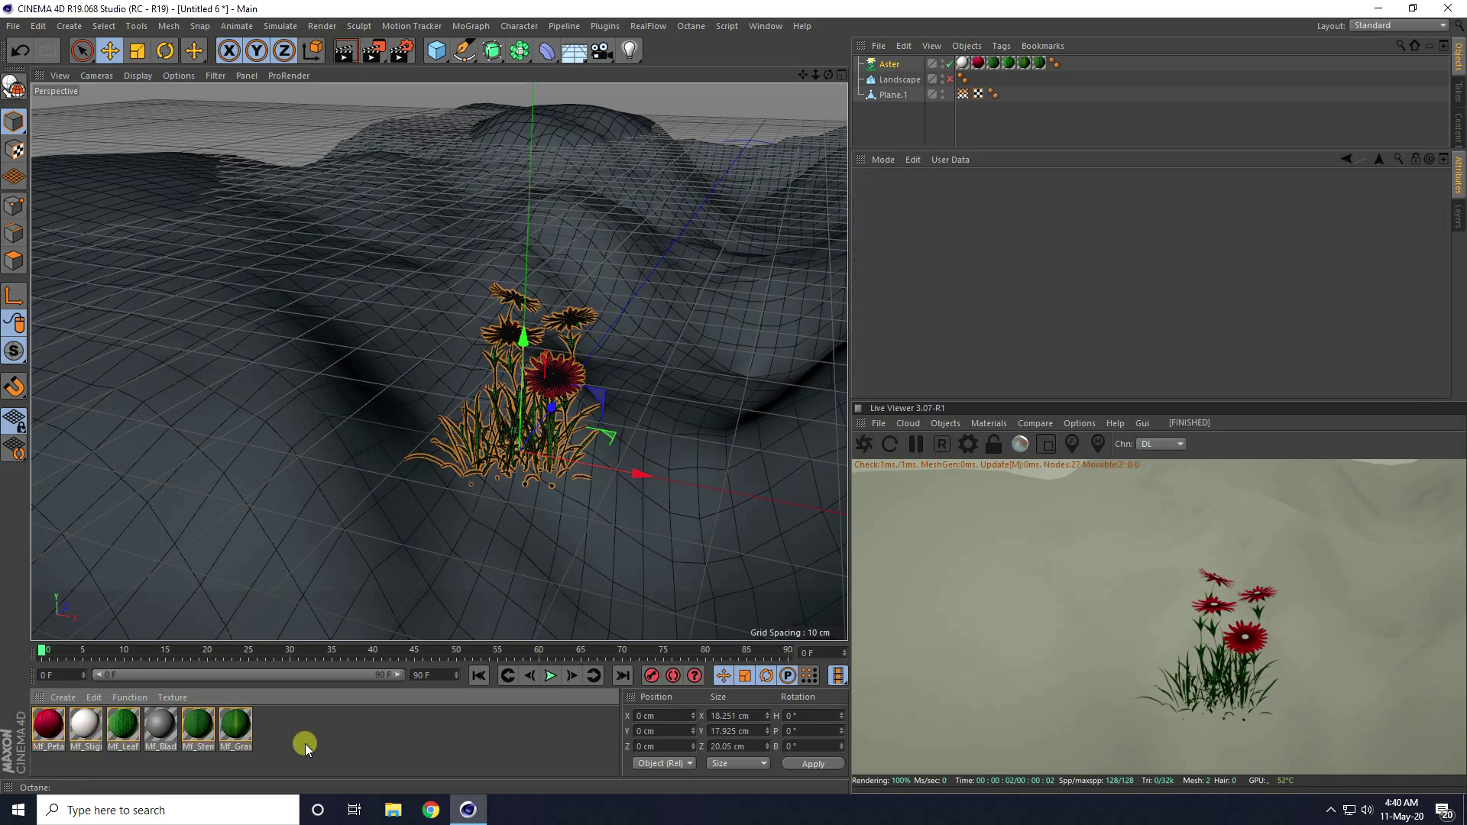
drag(294, 754, 16, 715)
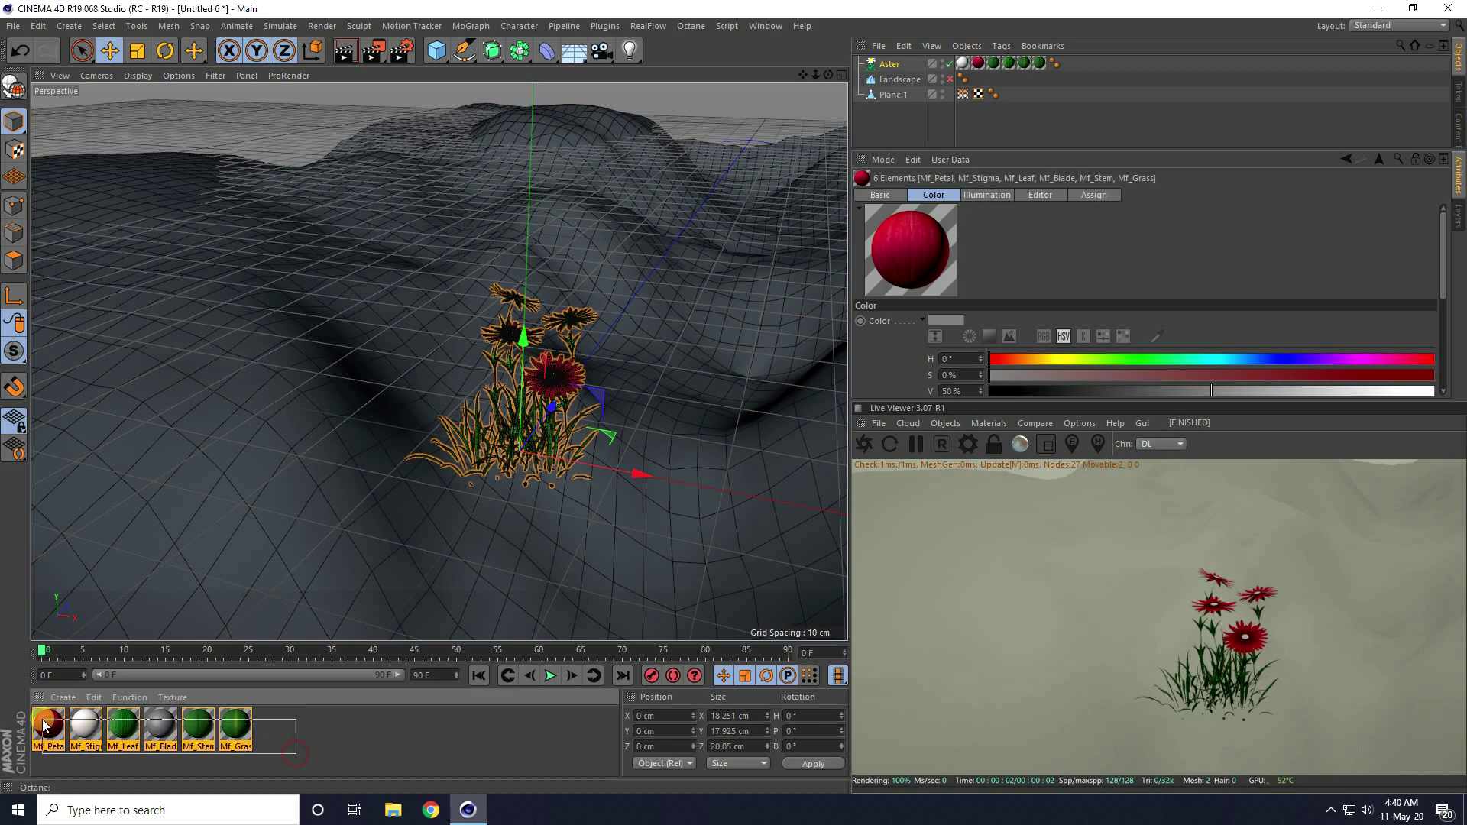
click(986, 422)
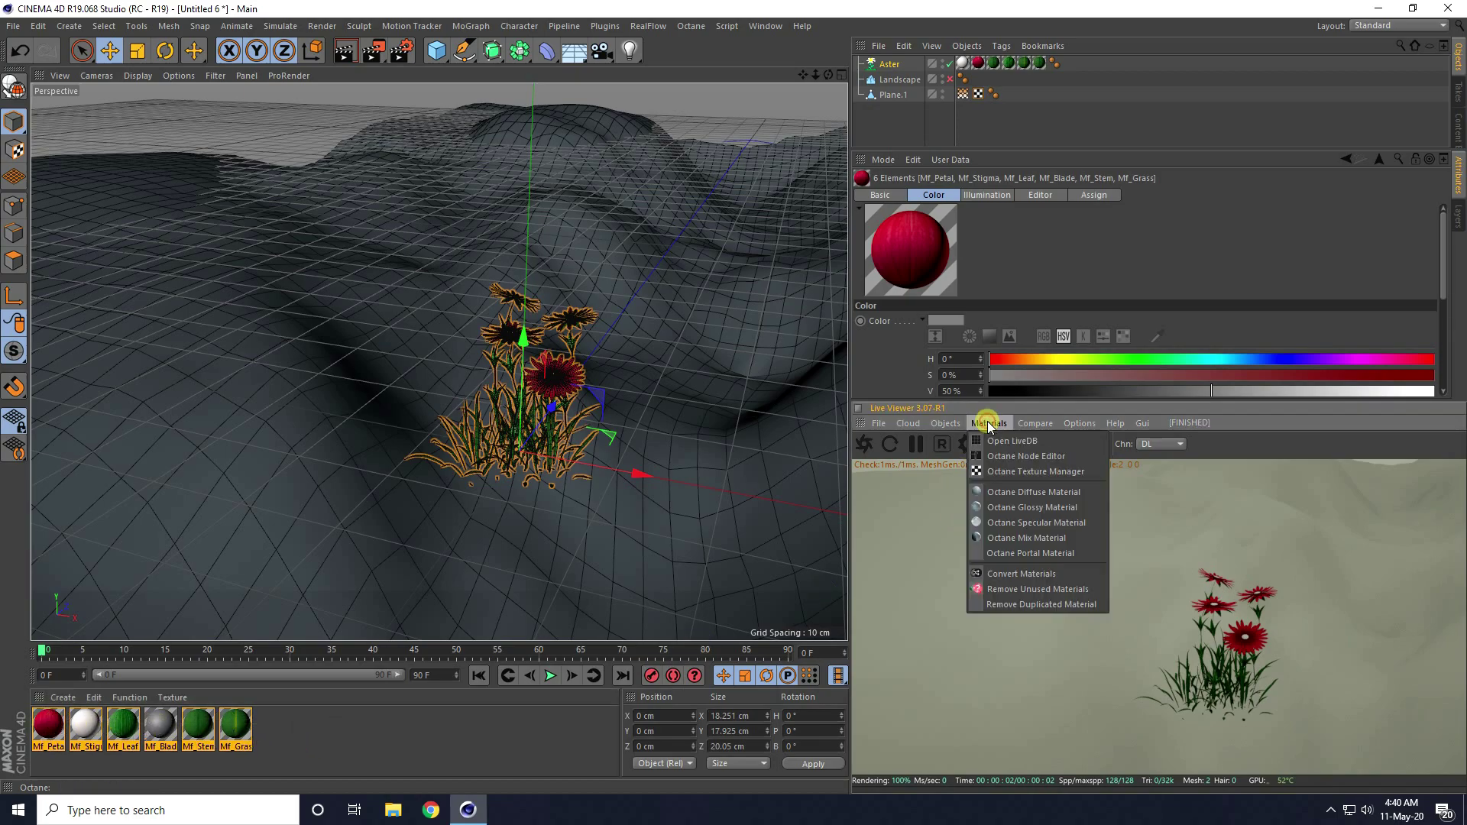
click(1043, 574)
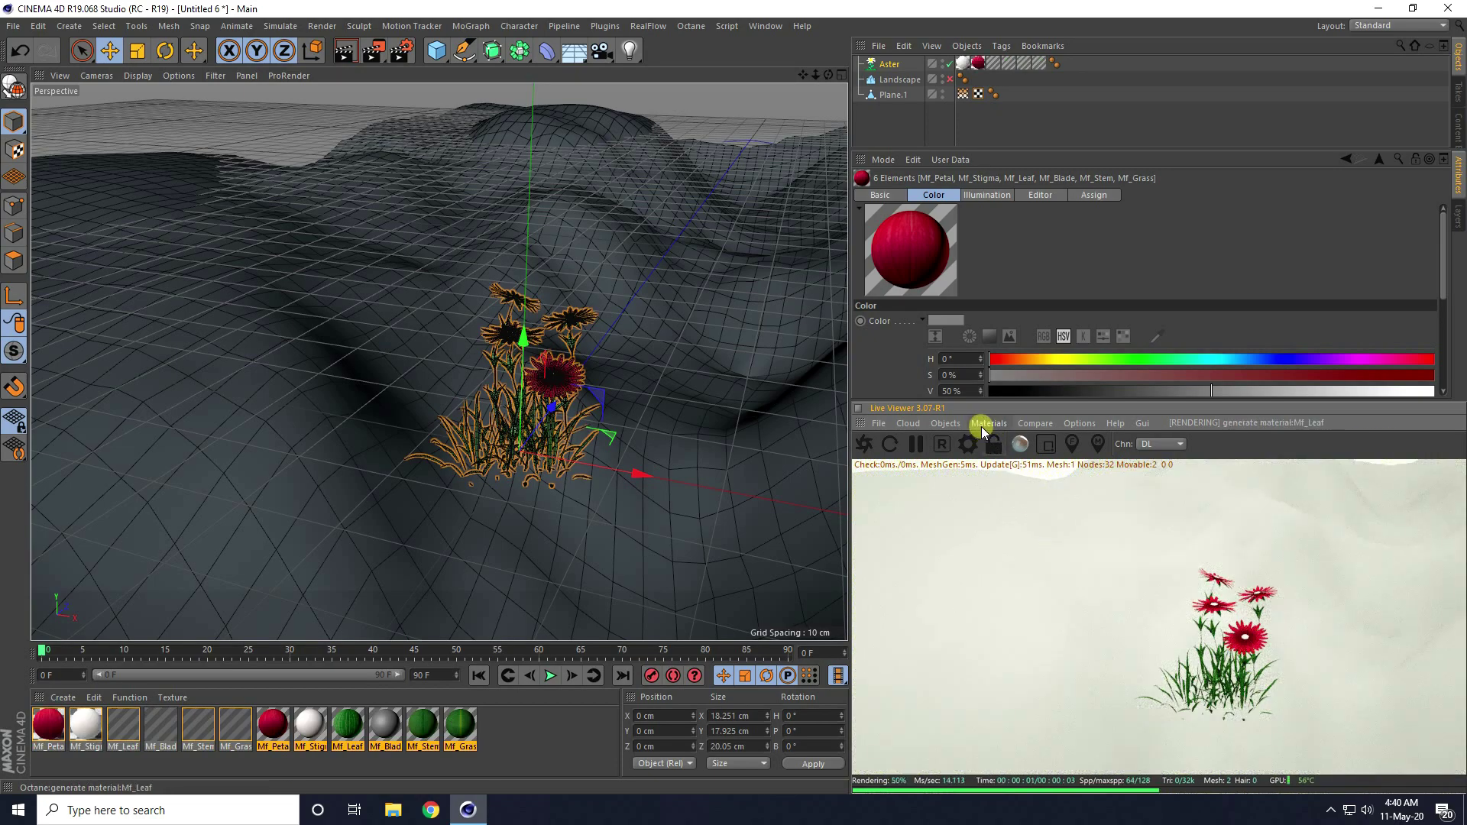
click(985, 424)
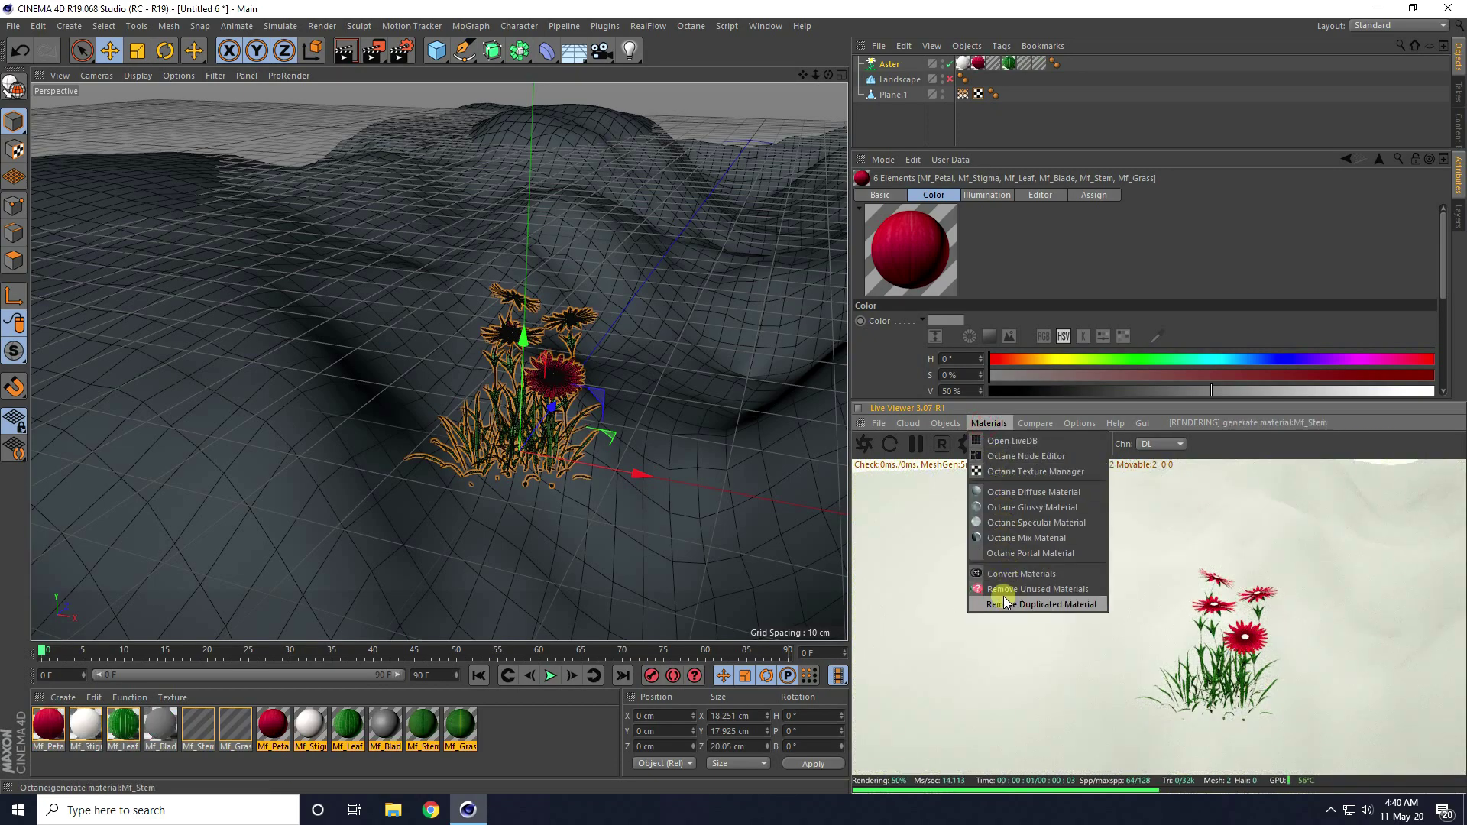
click(1048, 590)
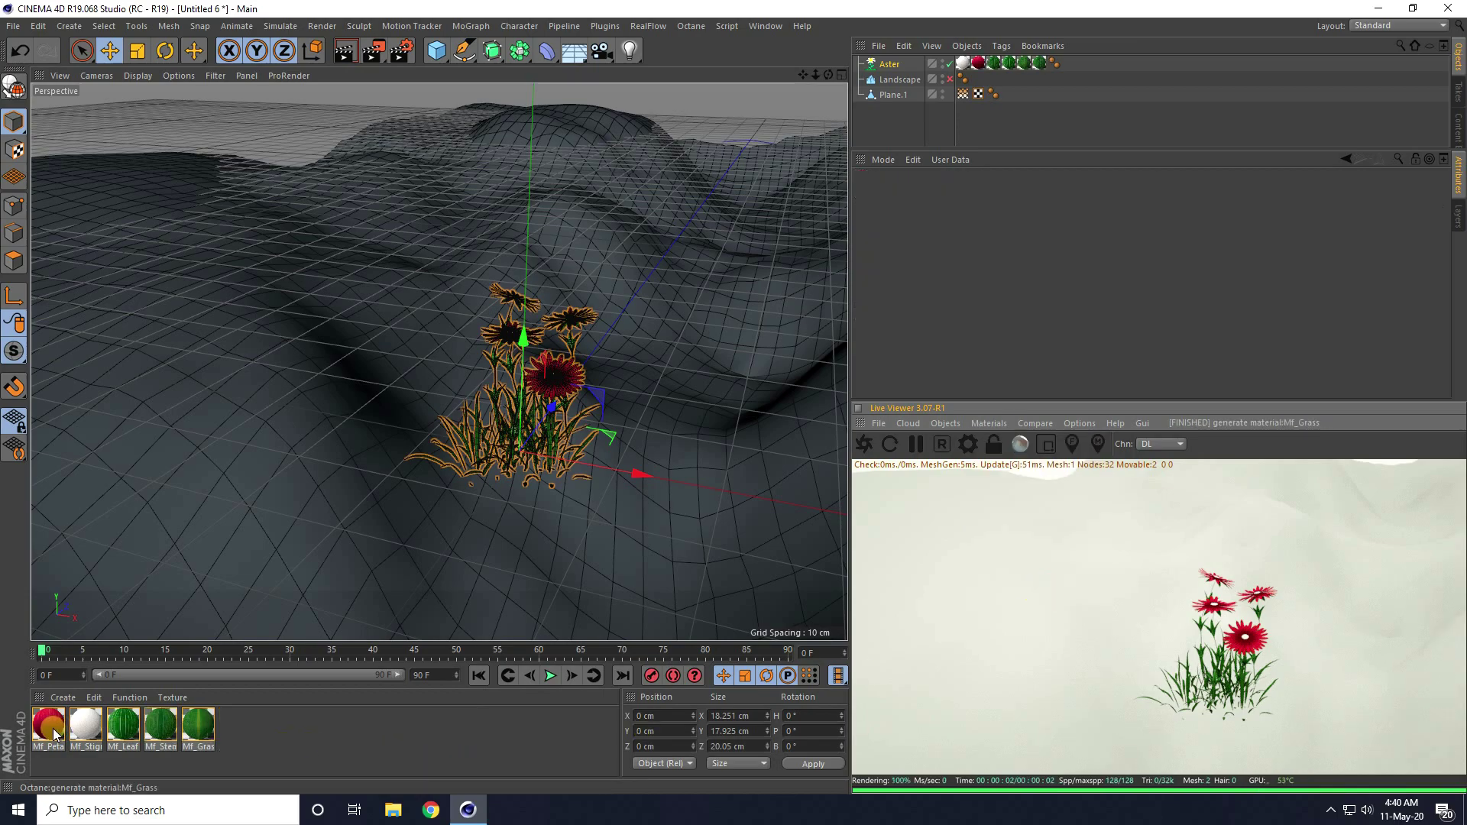
Connect the ImageTexture node of the Mf_Grass material to its Transmission channel in the Octane Node Editor.
double_click(198, 725)
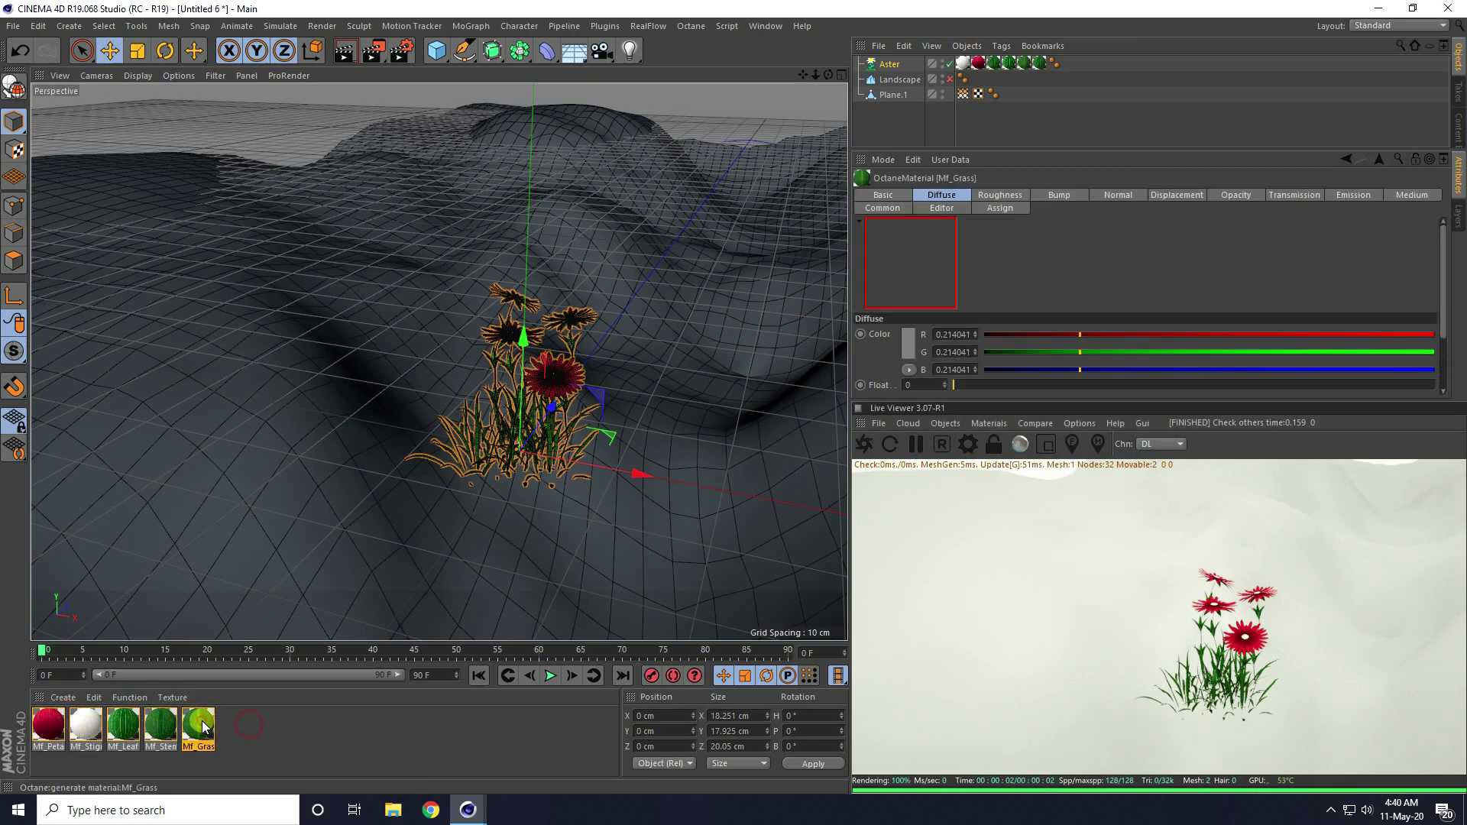
click(278, 207)
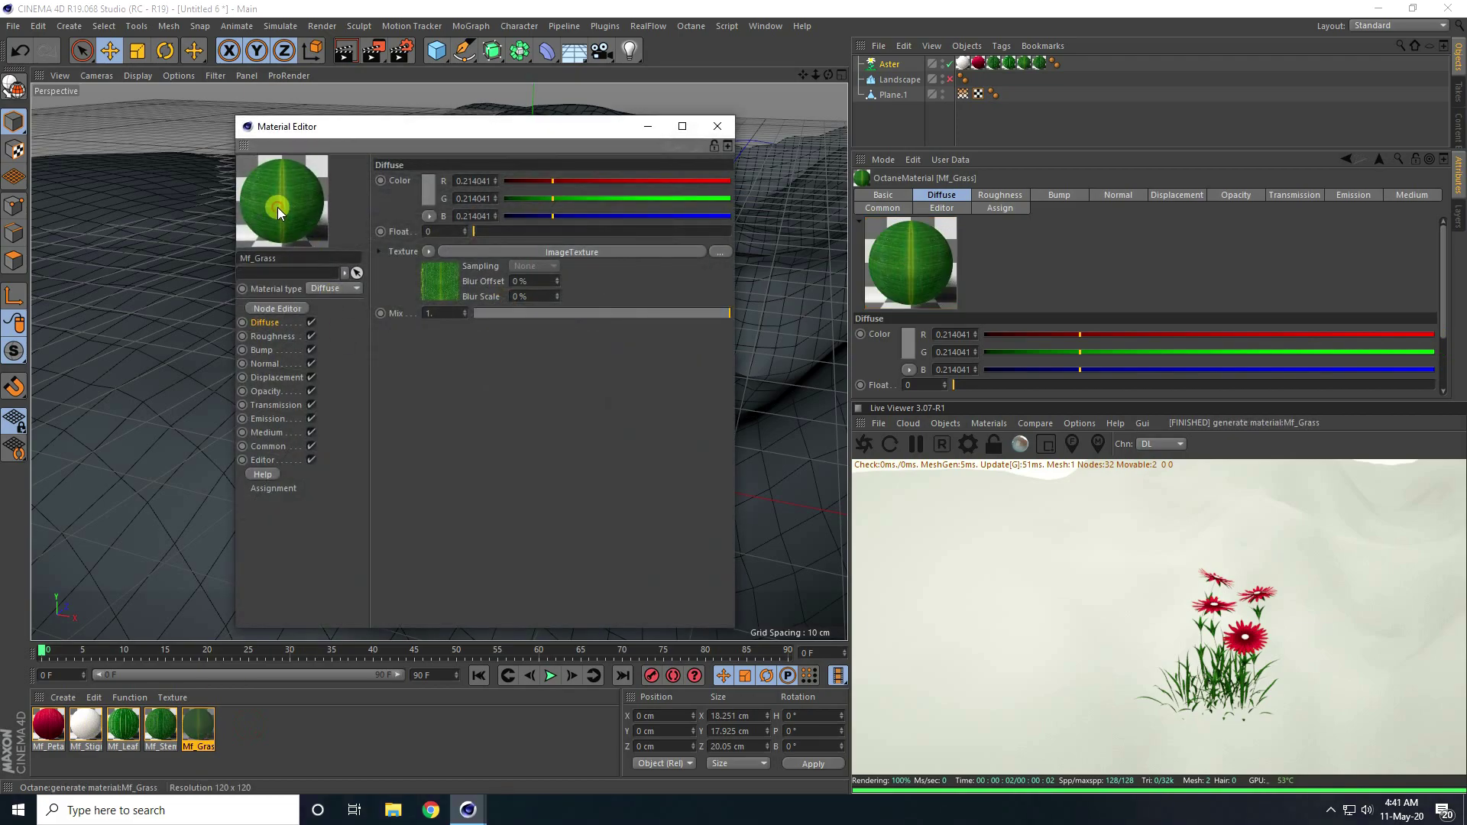
click(279, 309)
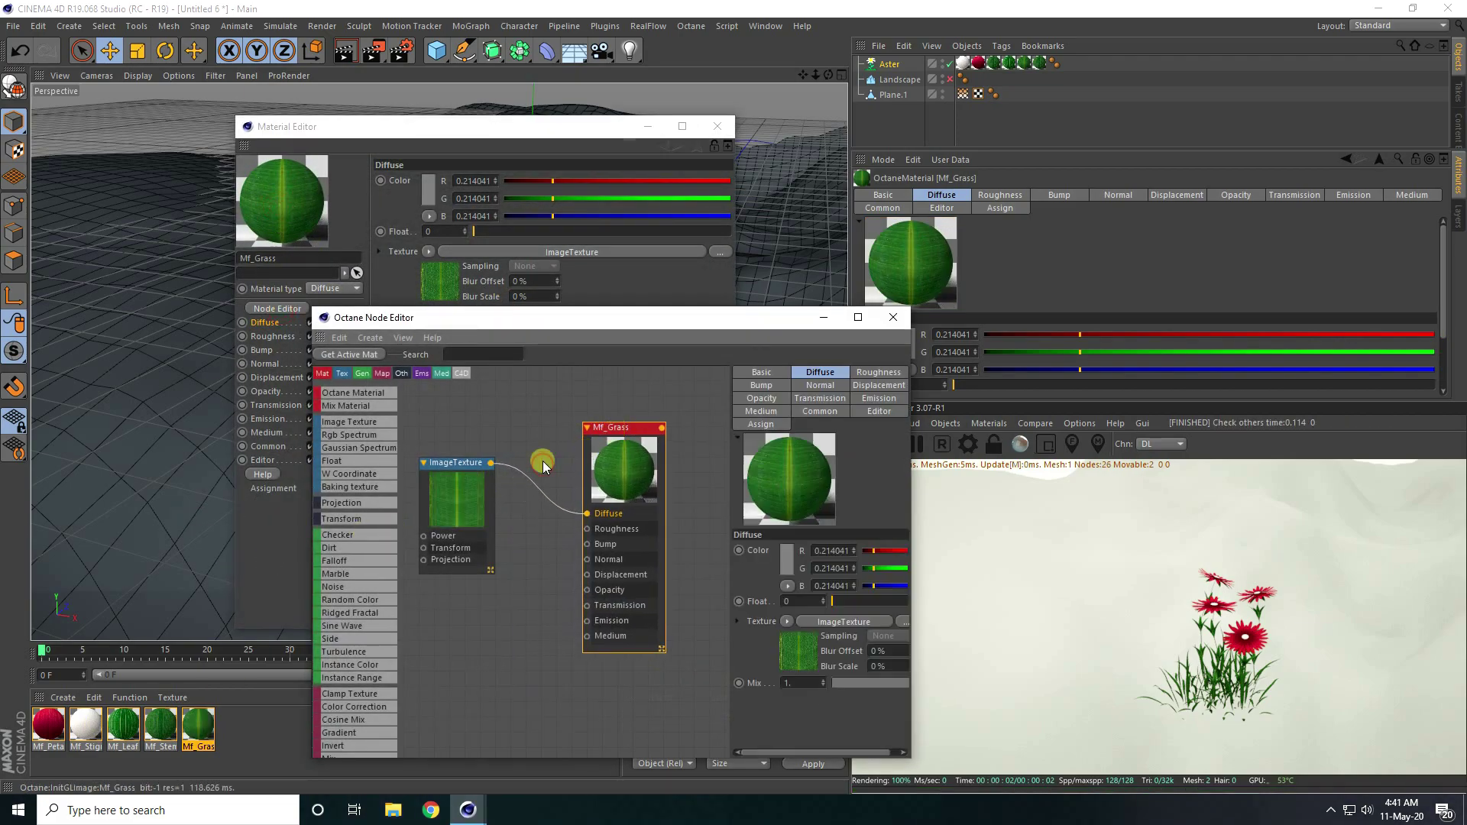
click(858, 318)
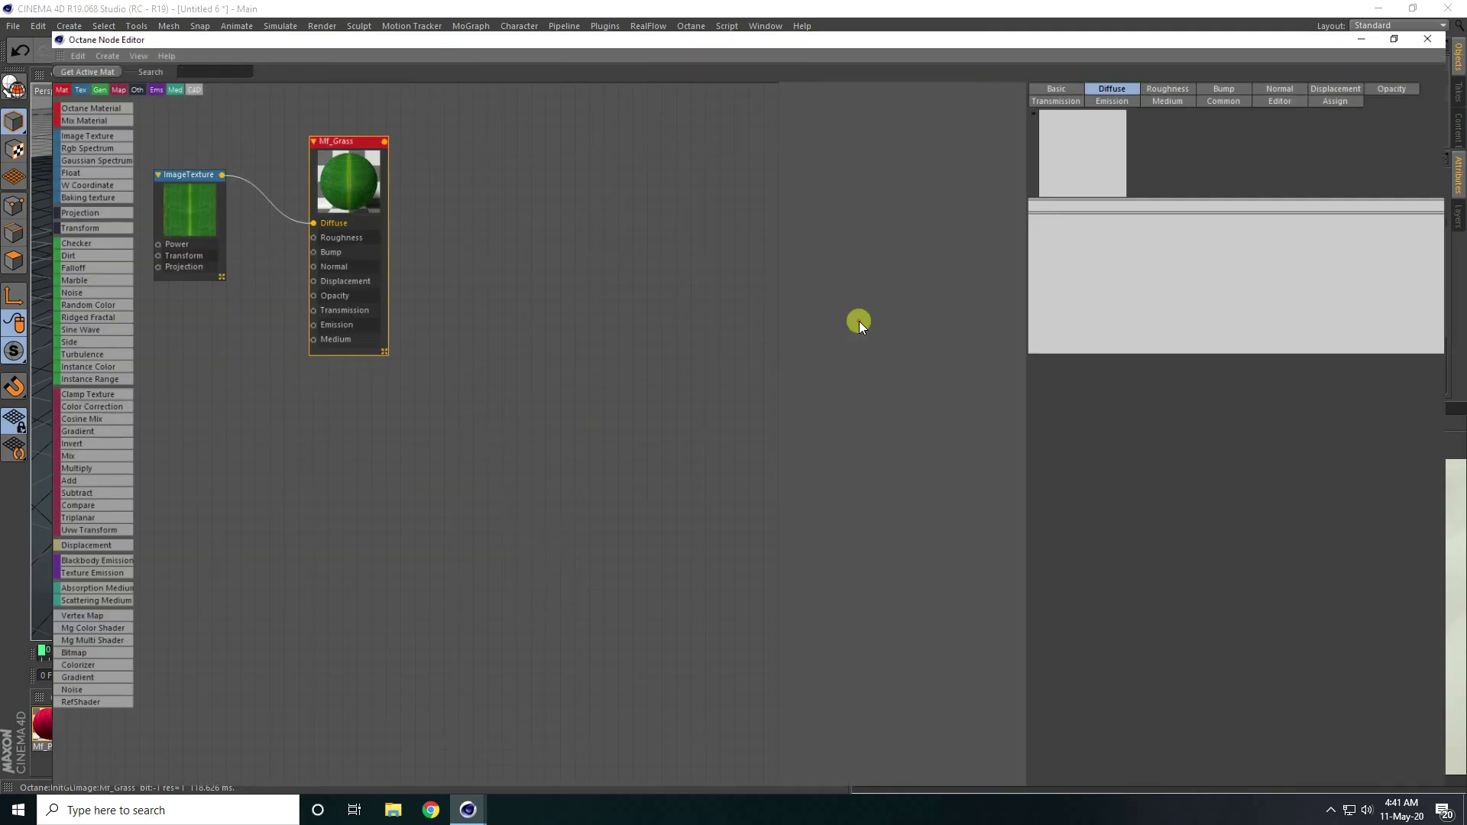
drag(142, 152, 275, 295)
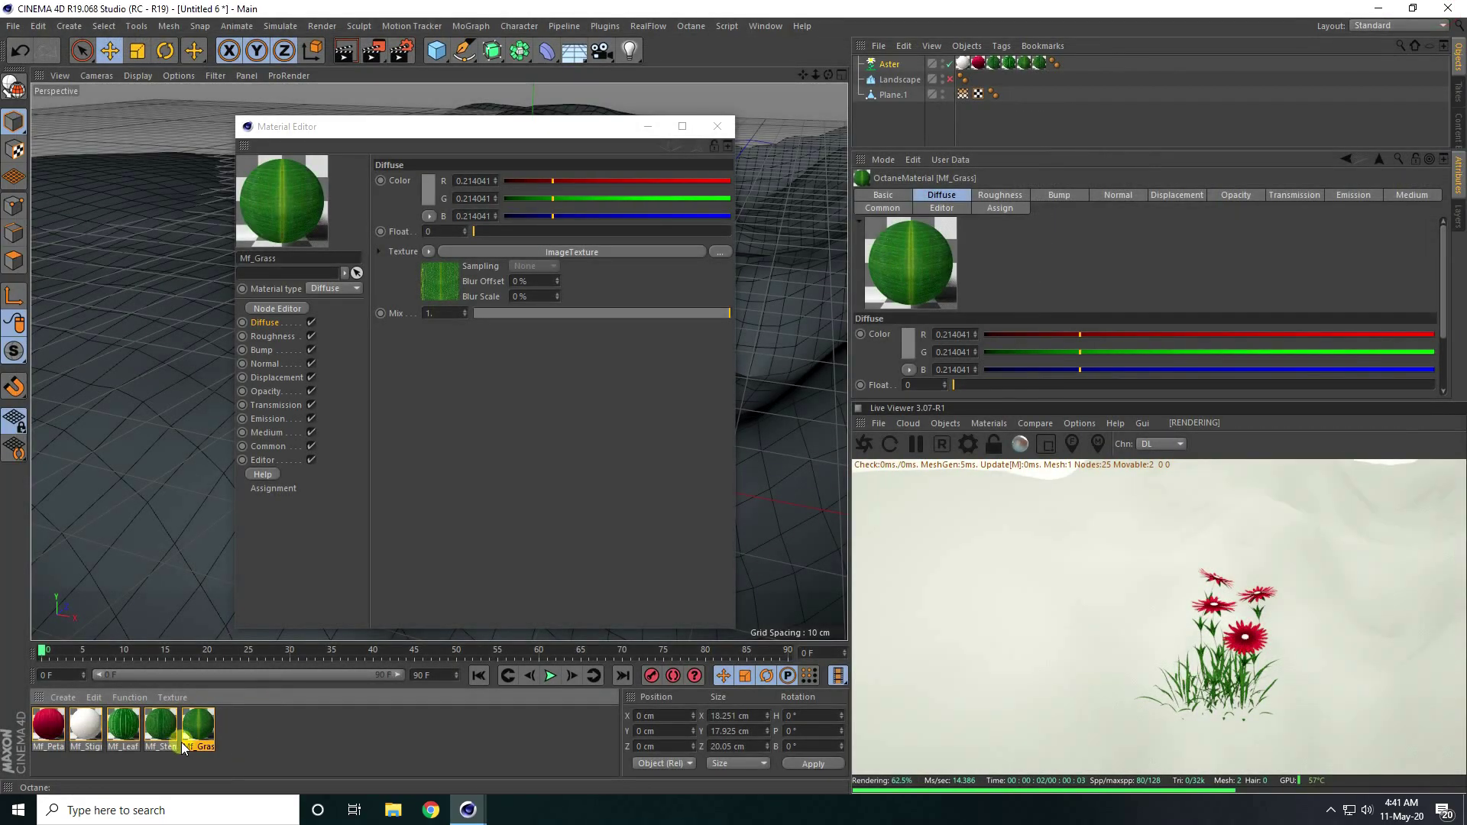
Connect the Mf_Stem material's ImageTexture node to its Transmission channel and insert a Color Correction node into that connection.
click(163, 730)
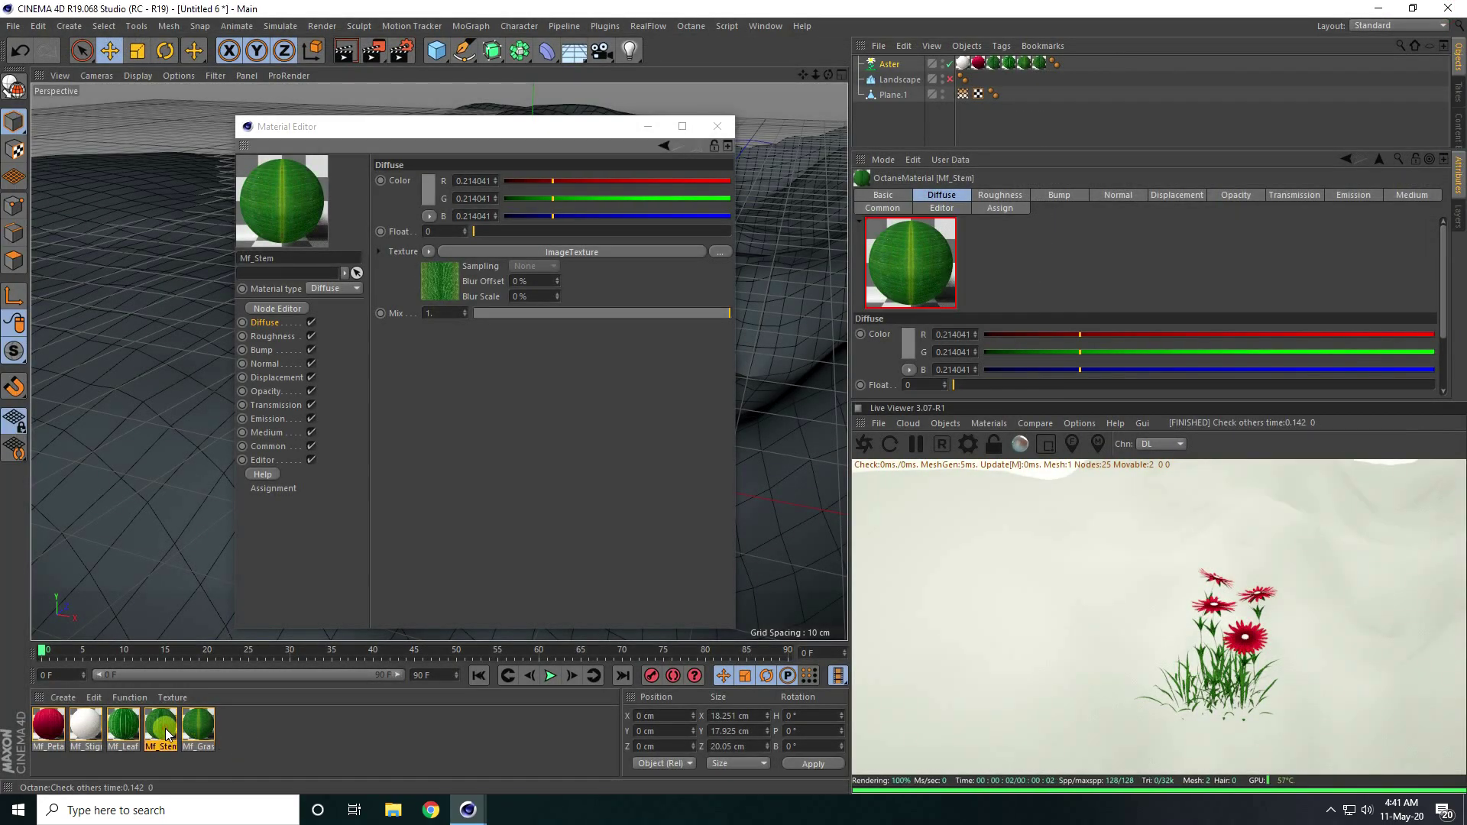
click(354, 349)
click(295, 309)
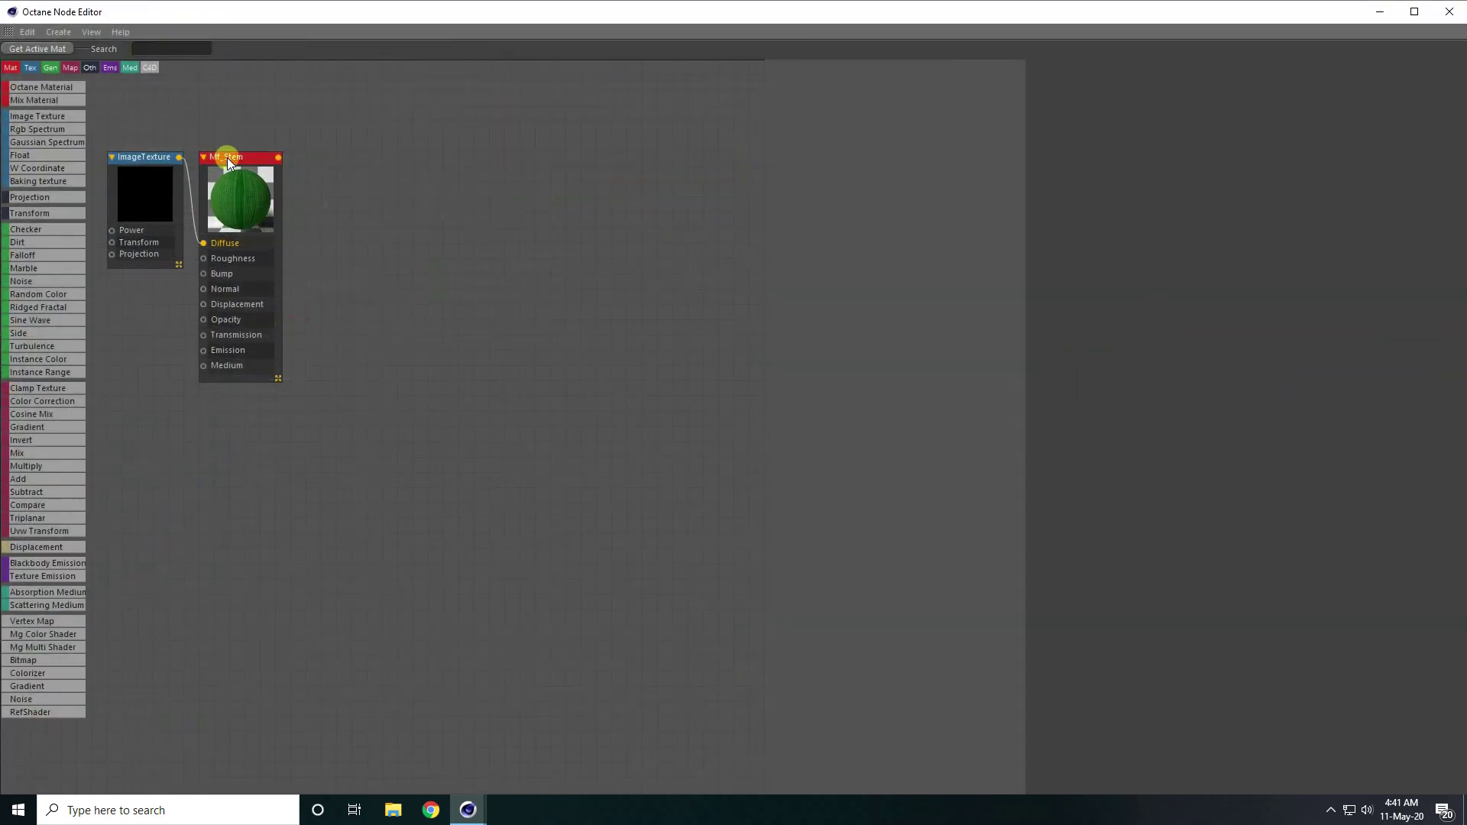
drag(180, 164, 293, 344)
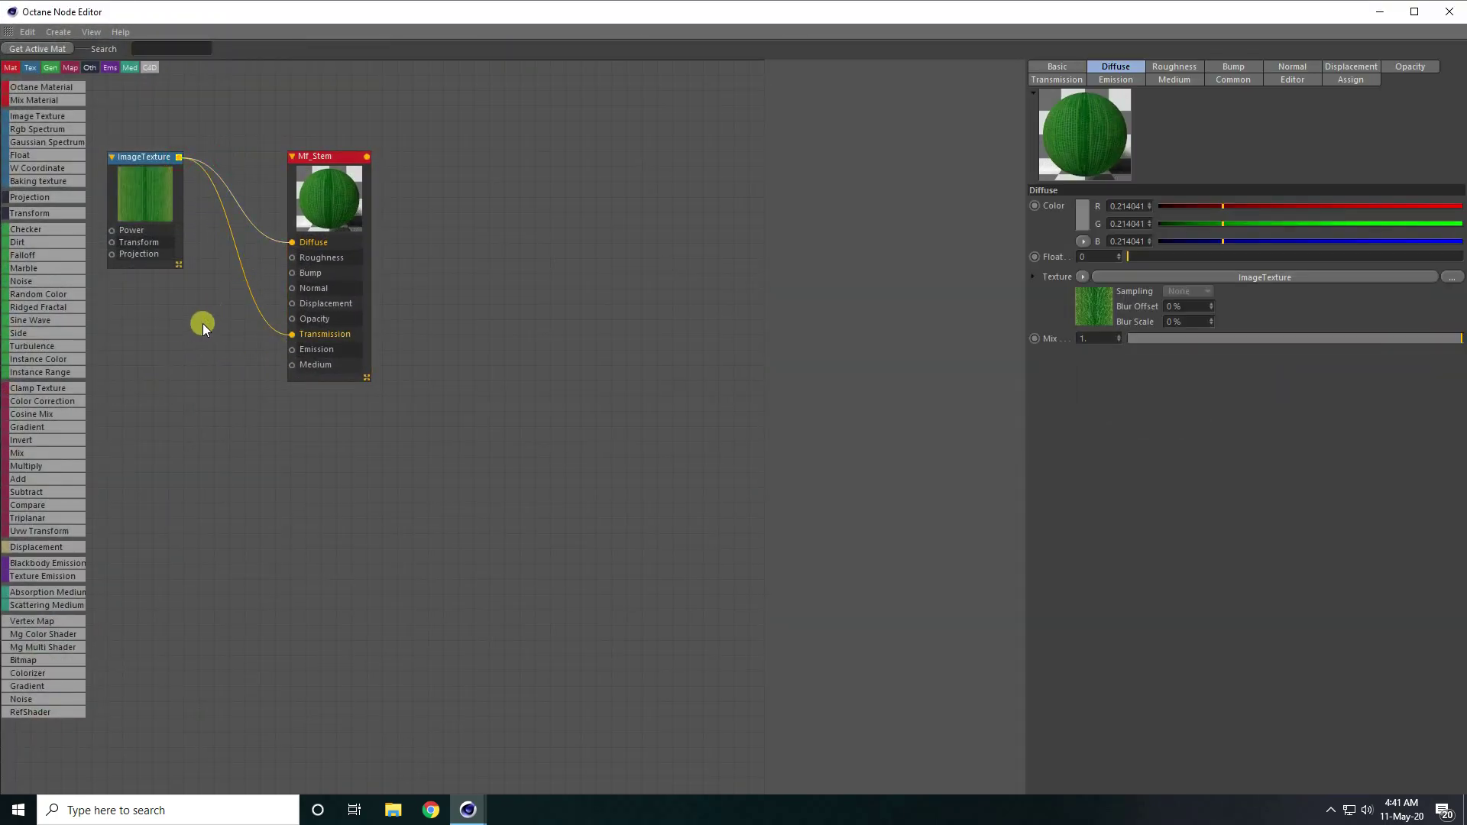
click(692, 201)
drag(42, 410, 224, 275)
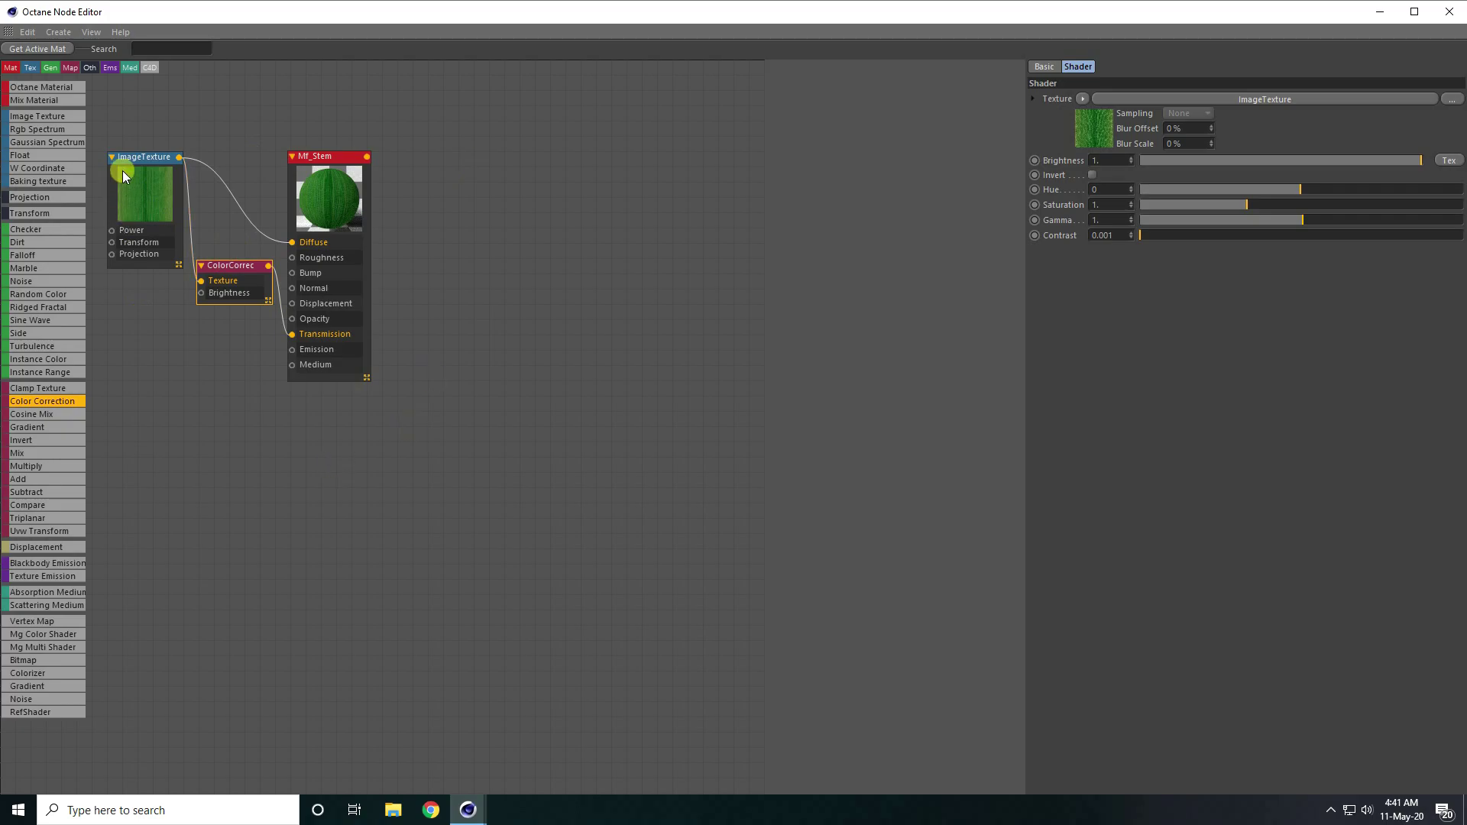
click(1444, 9)
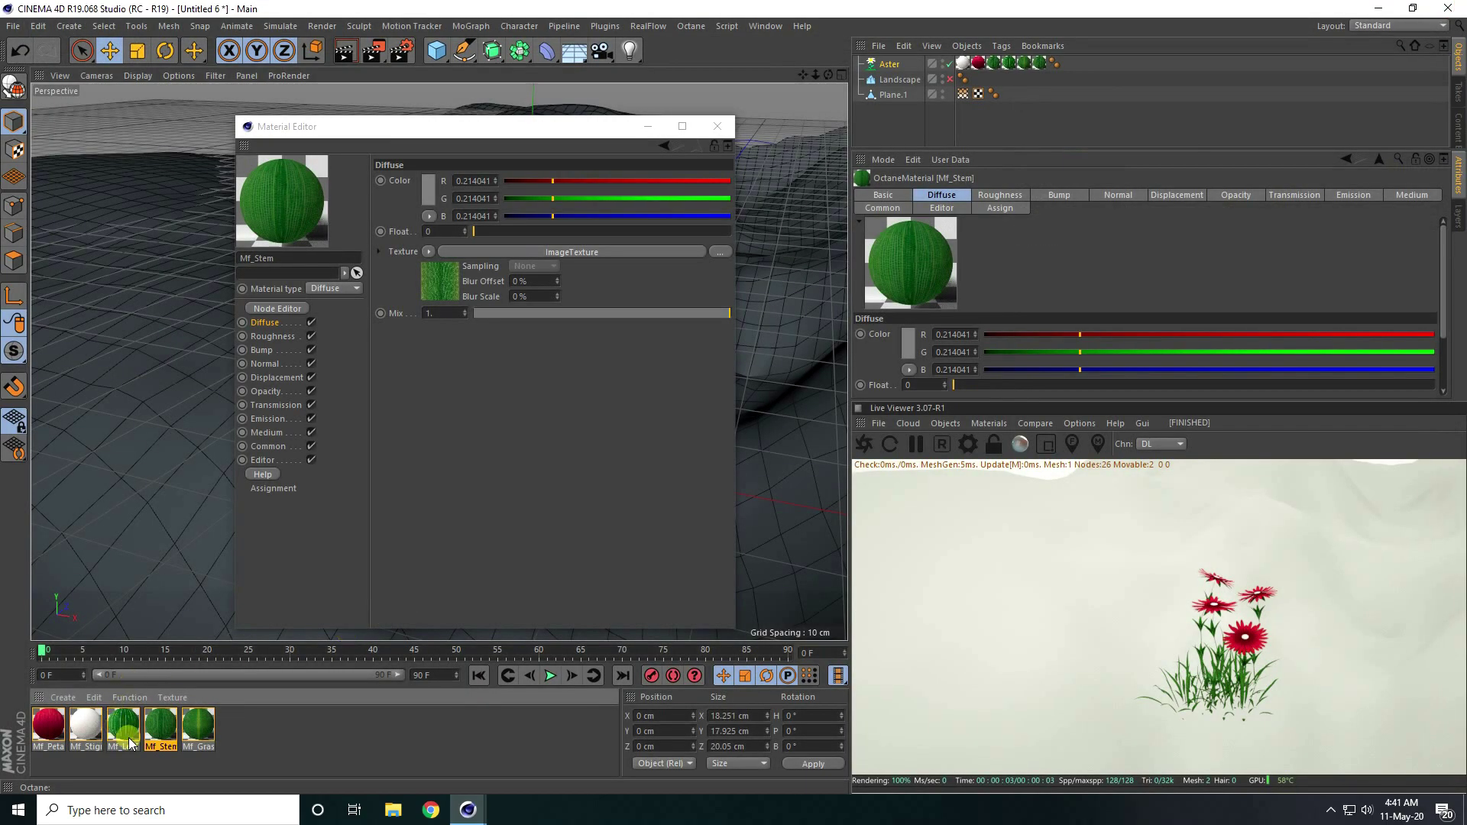
Connect the ImageTexture node of the Mf_Leaf material to its Transmission channel in the Octane Node Editor.
click(113, 732)
click(277, 308)
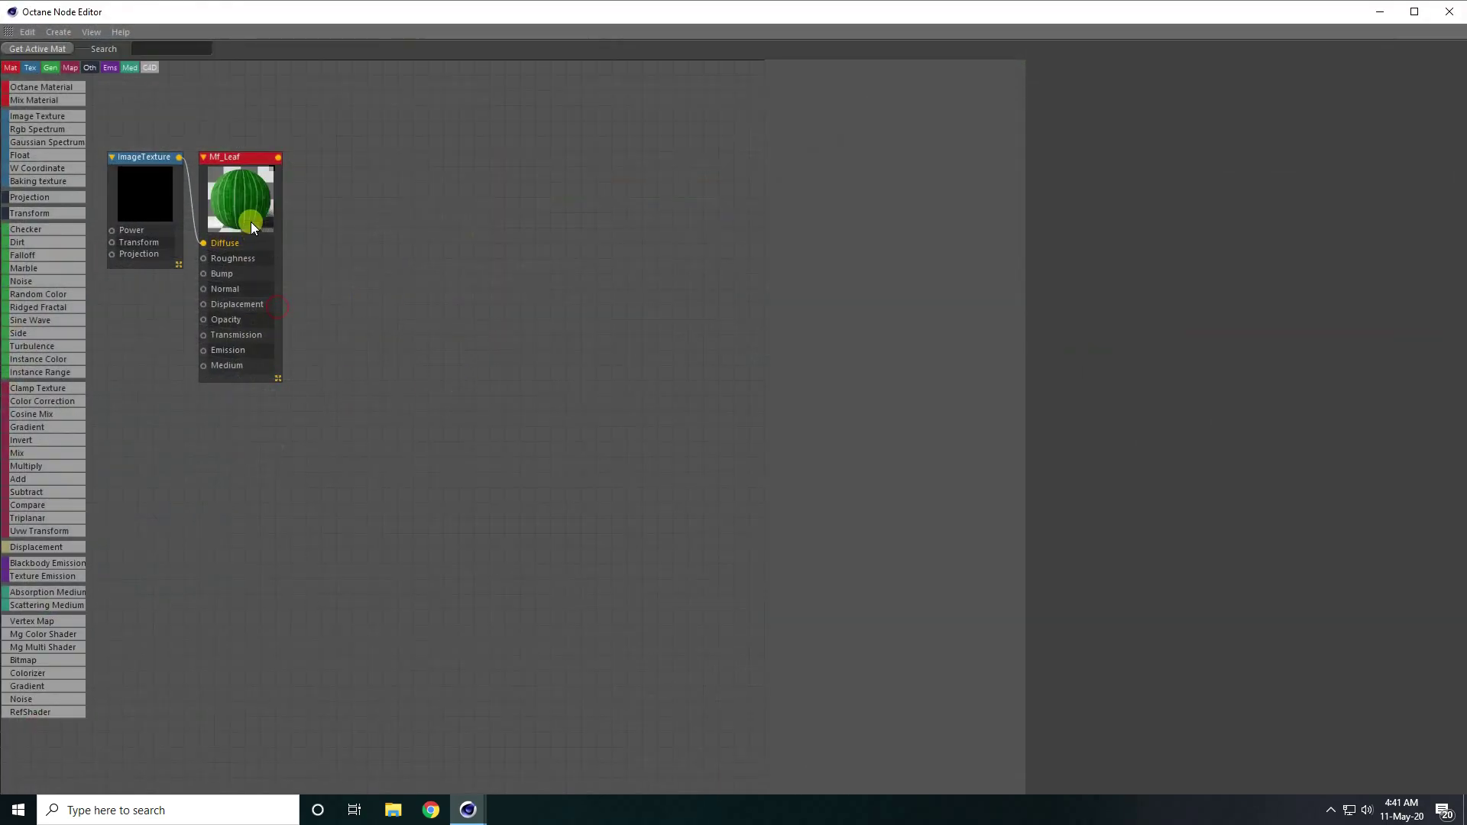
drag(244, 159, 309, 157)
drag(178, 158, 268, 335)
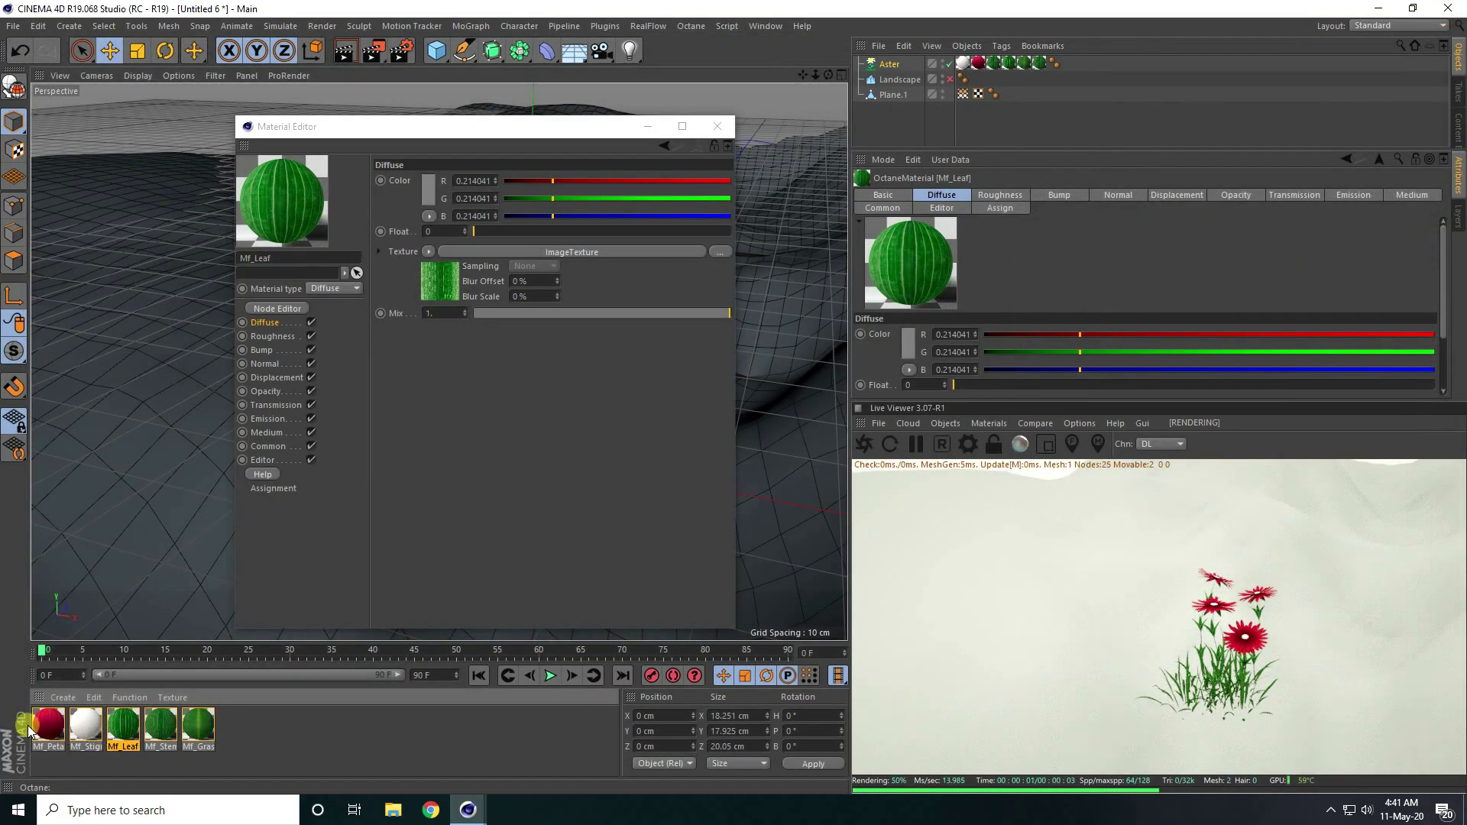
Replace the Mf_Petal material's texture image with petal37 from the Forester textures folder, without copying it to the project location.
double_click(47, 724)
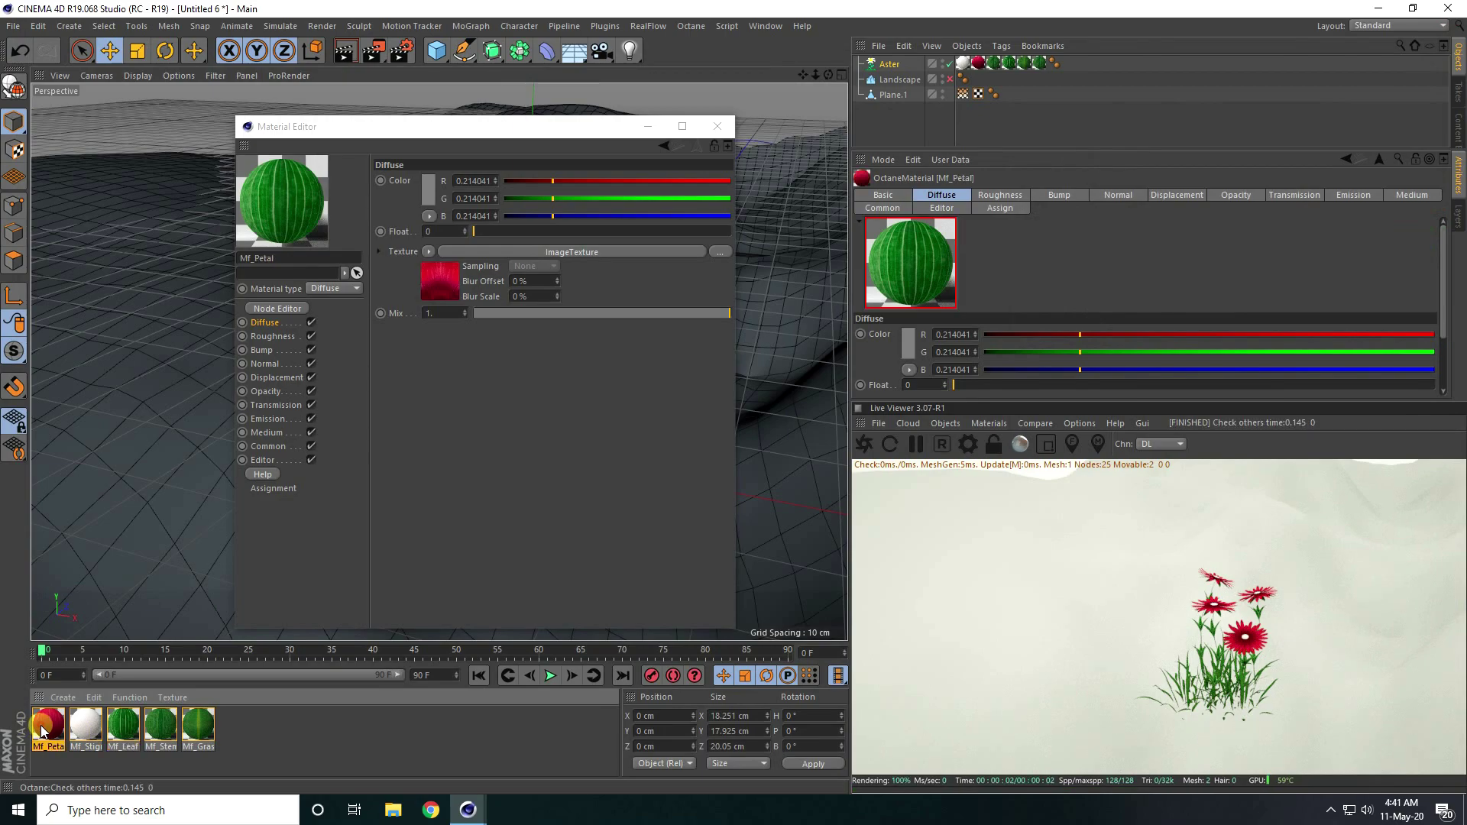
click(276, 308)
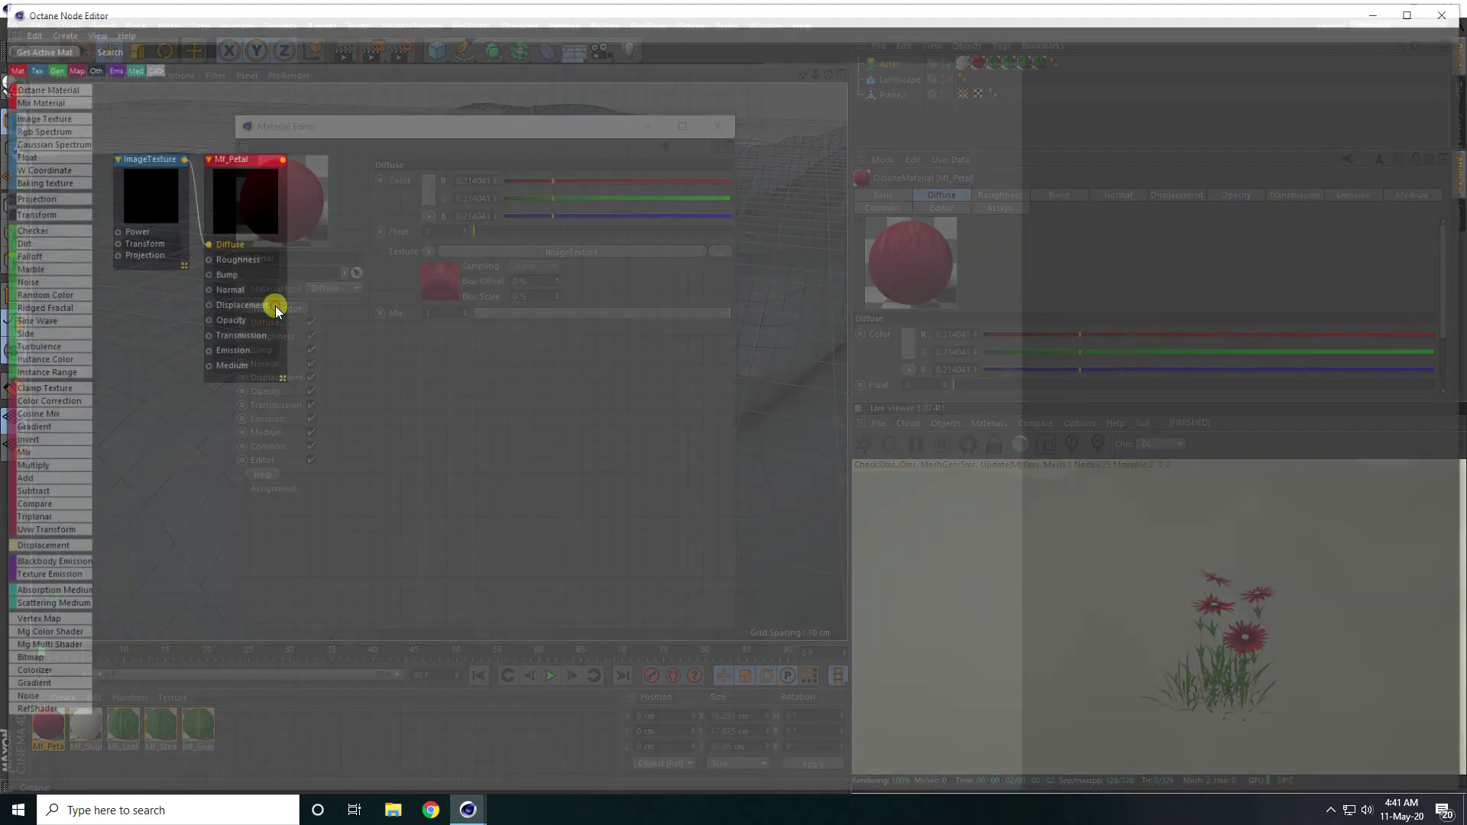
drag(237, 163, 315, 162)
click(154, 218)
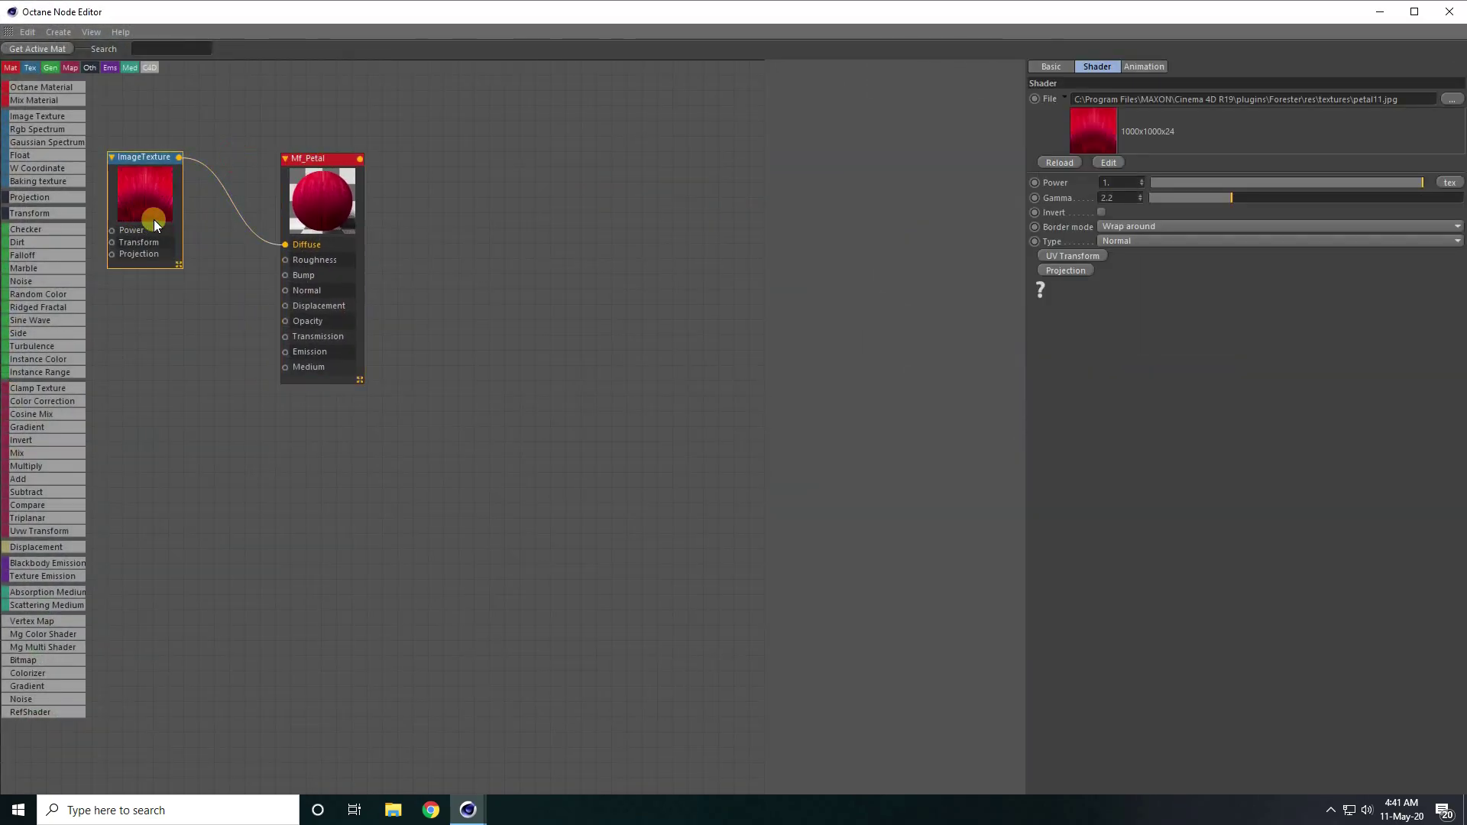
click(1451, 99)
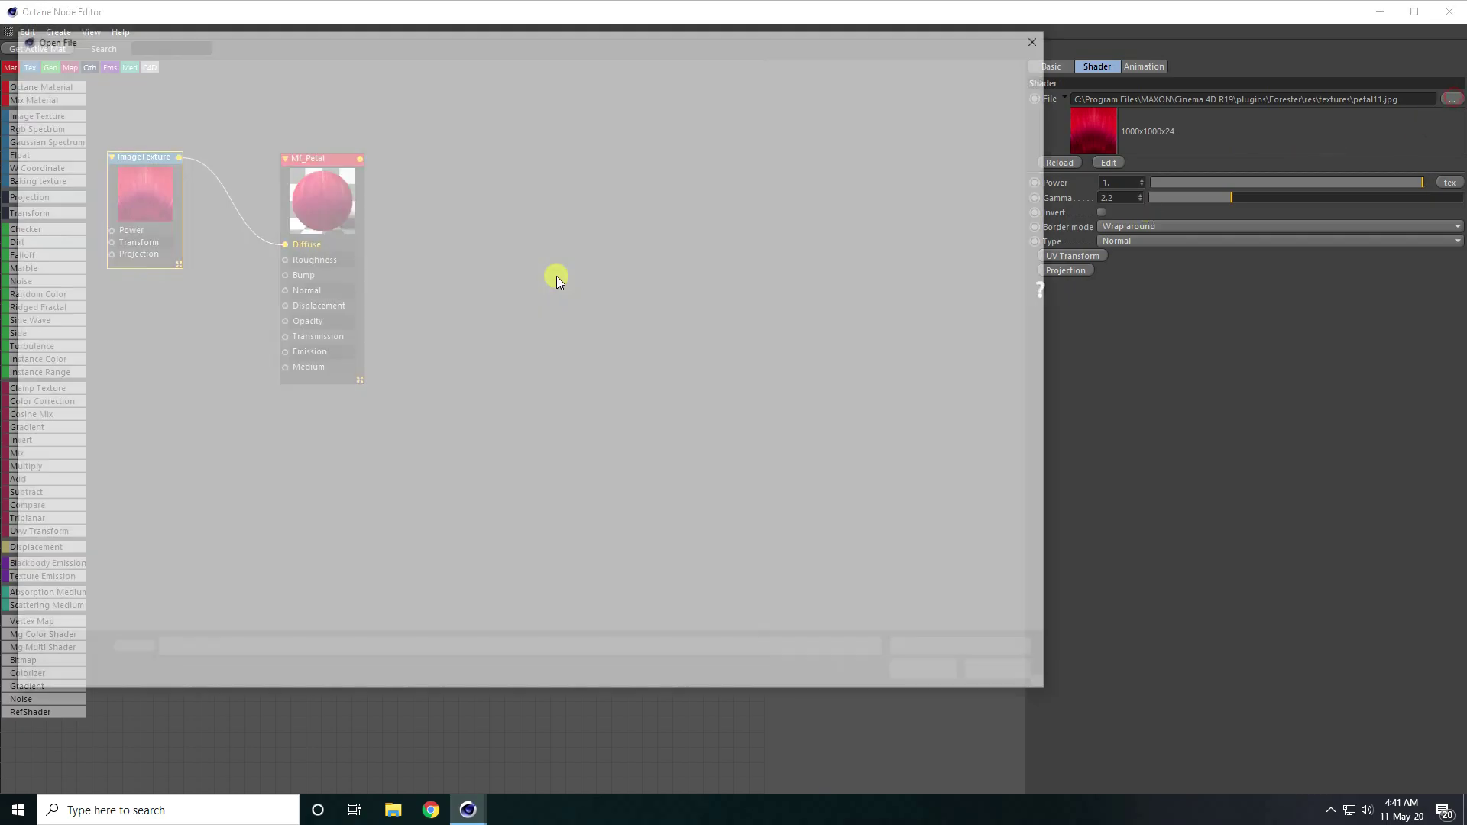
scroll(384, 409, down, 15)
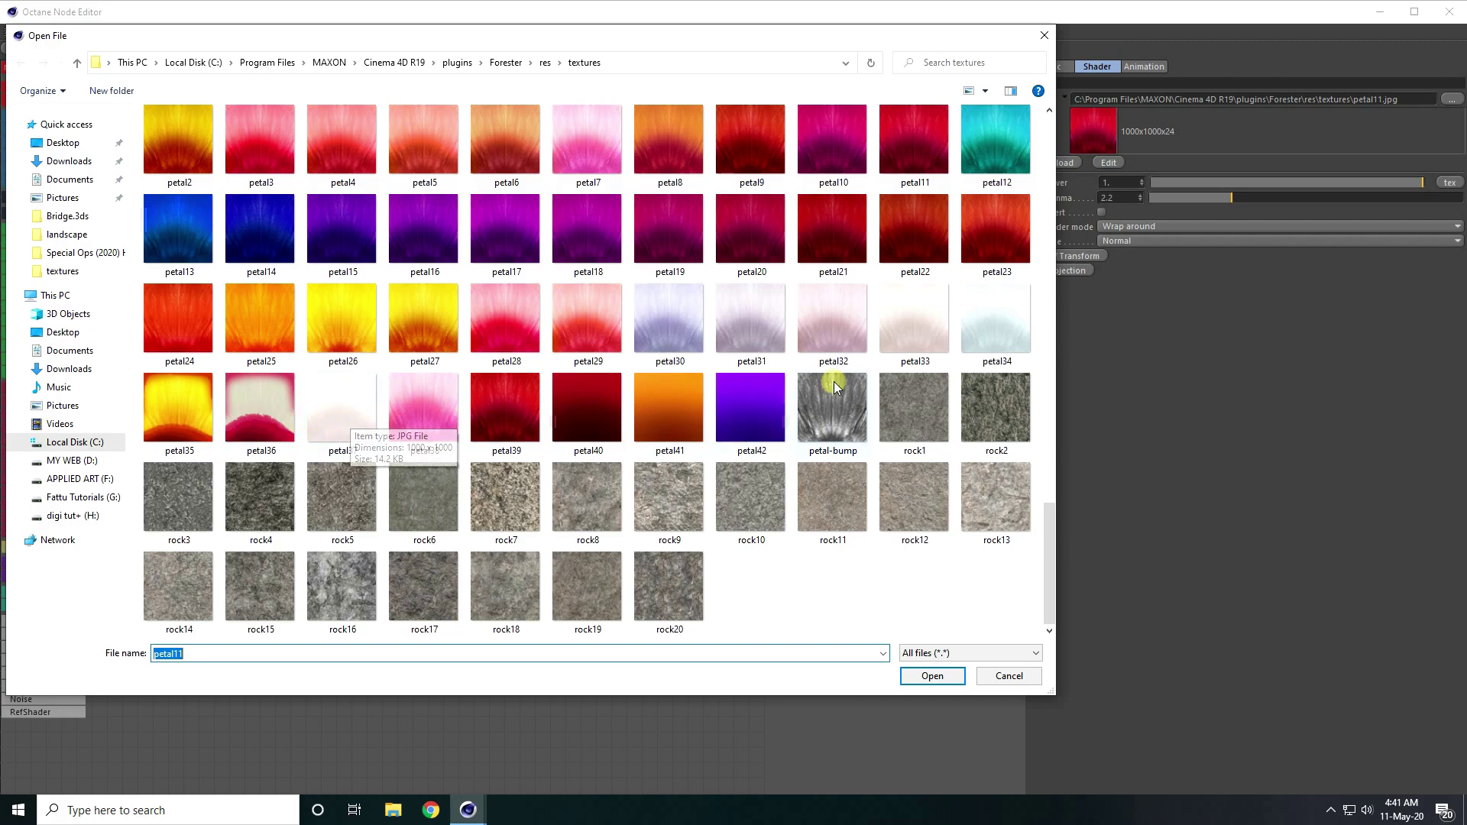
click(361, 416)
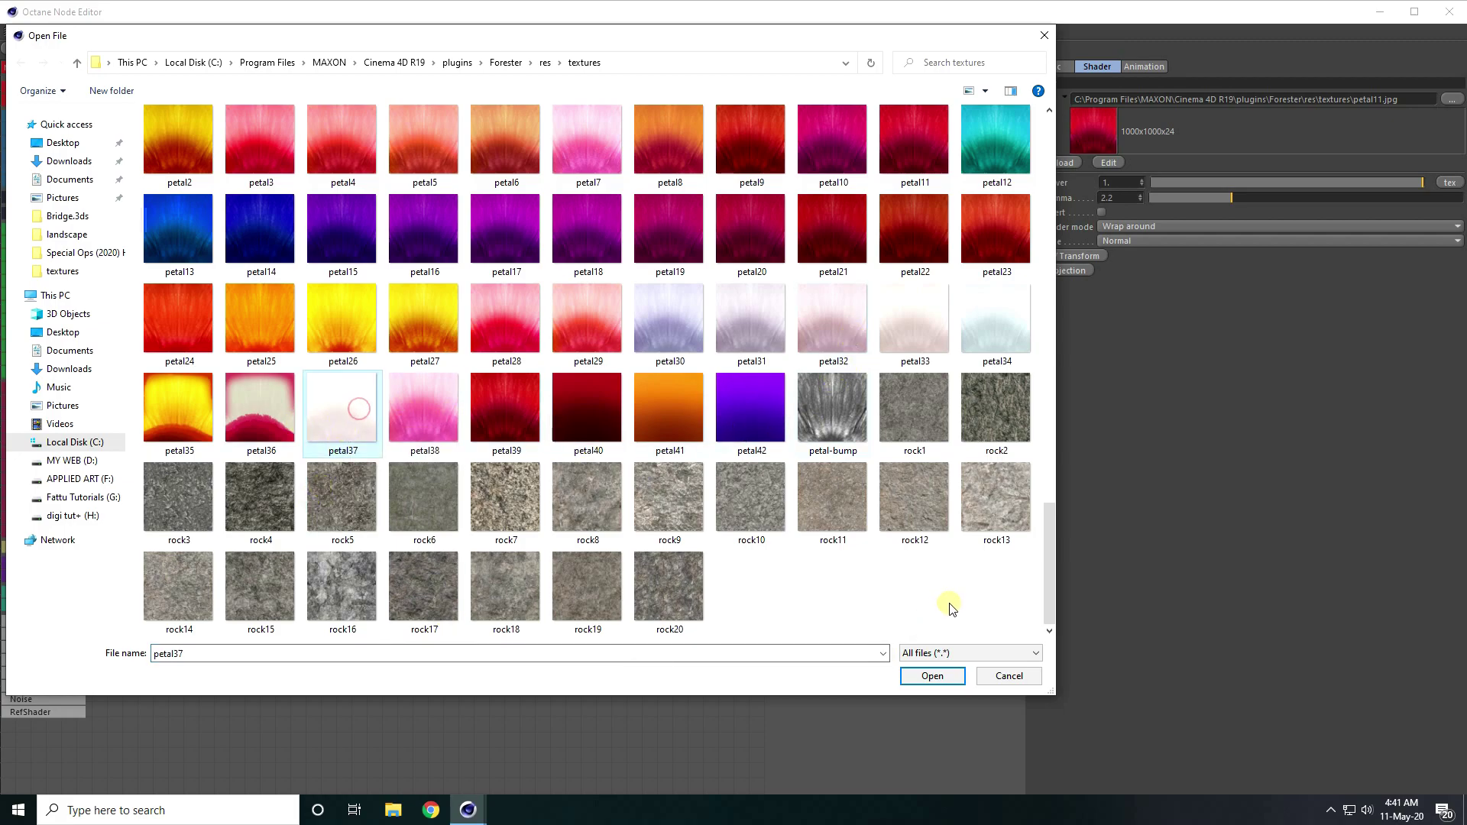
click(933, 677)
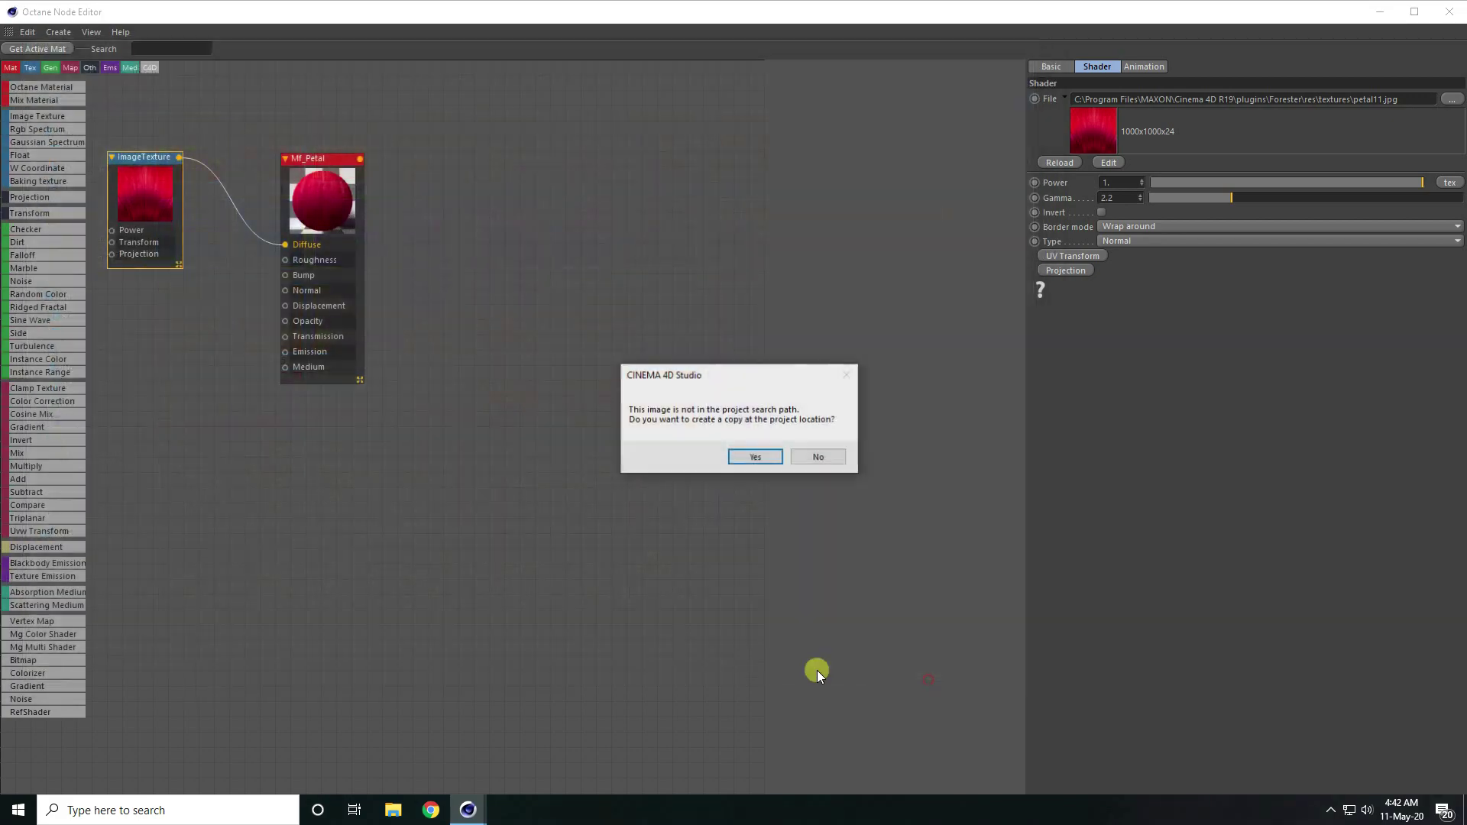
click(817, 460)
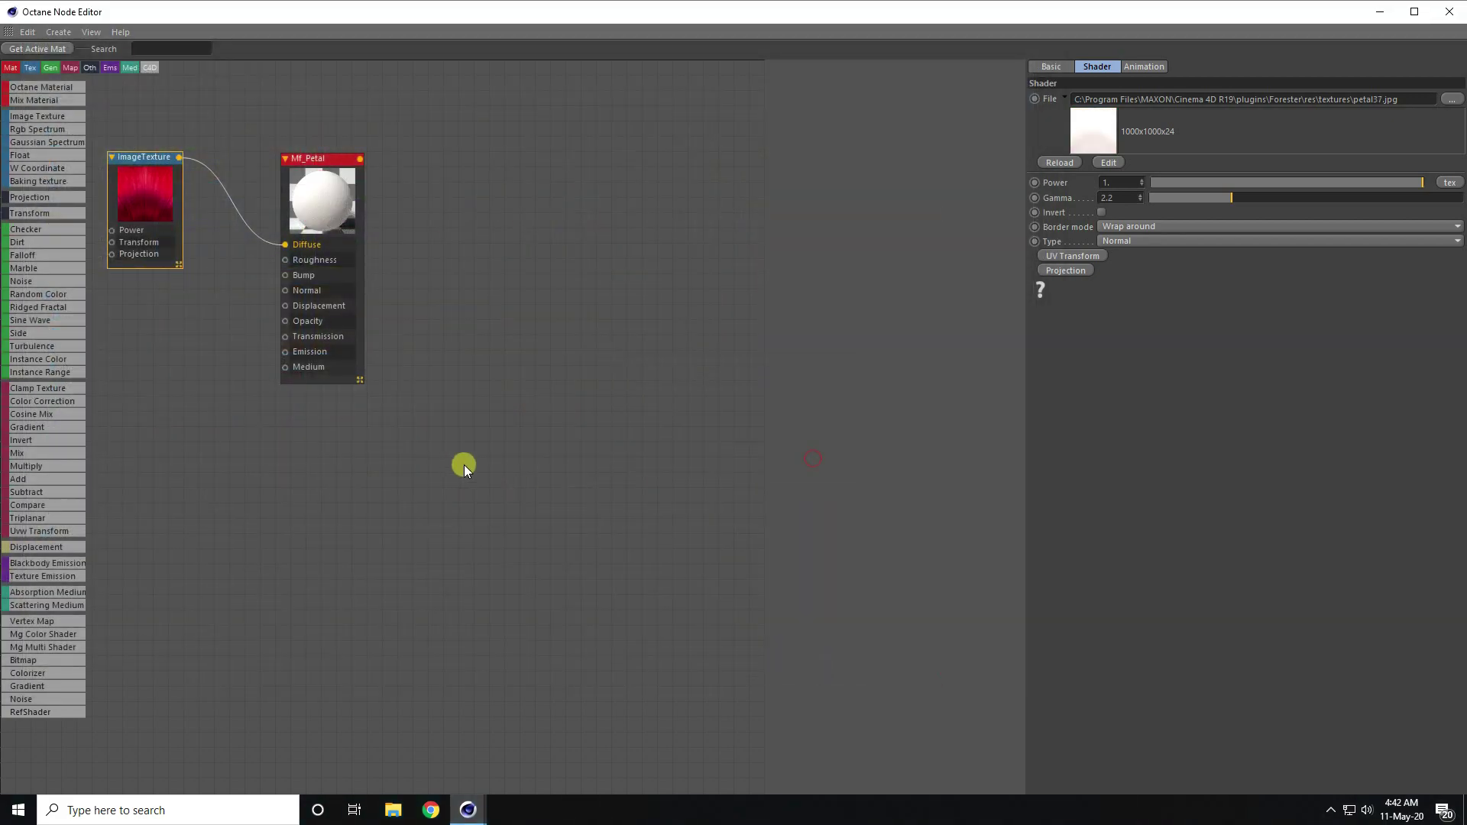
click(1448, 12)
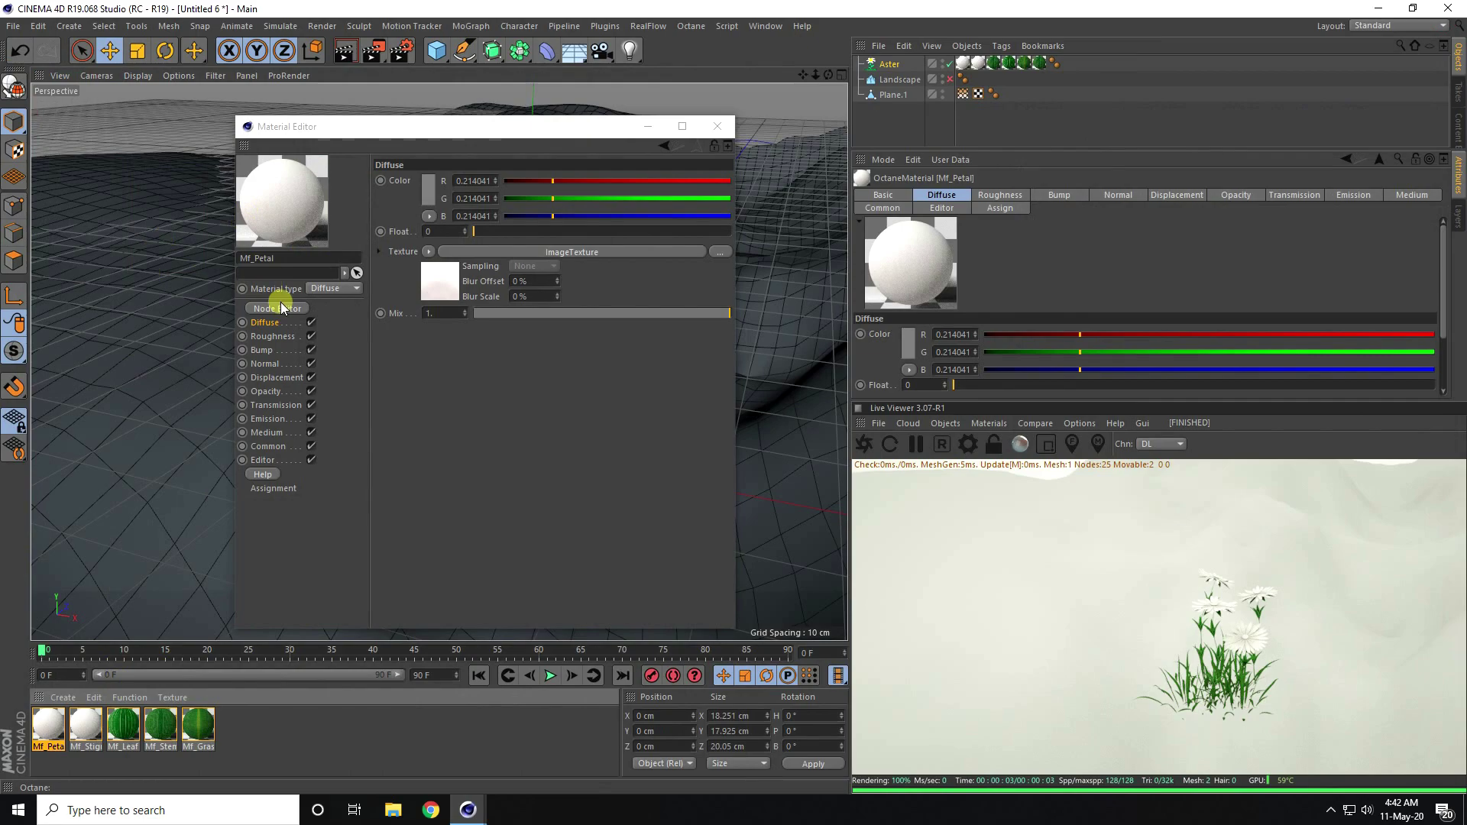
Connect the Mf_Petal material's ImageTexture node to its Transmission channel and close the material's editors.
click(281, 307)
drag(178, 157, 287, 337)
click(1448, 11)
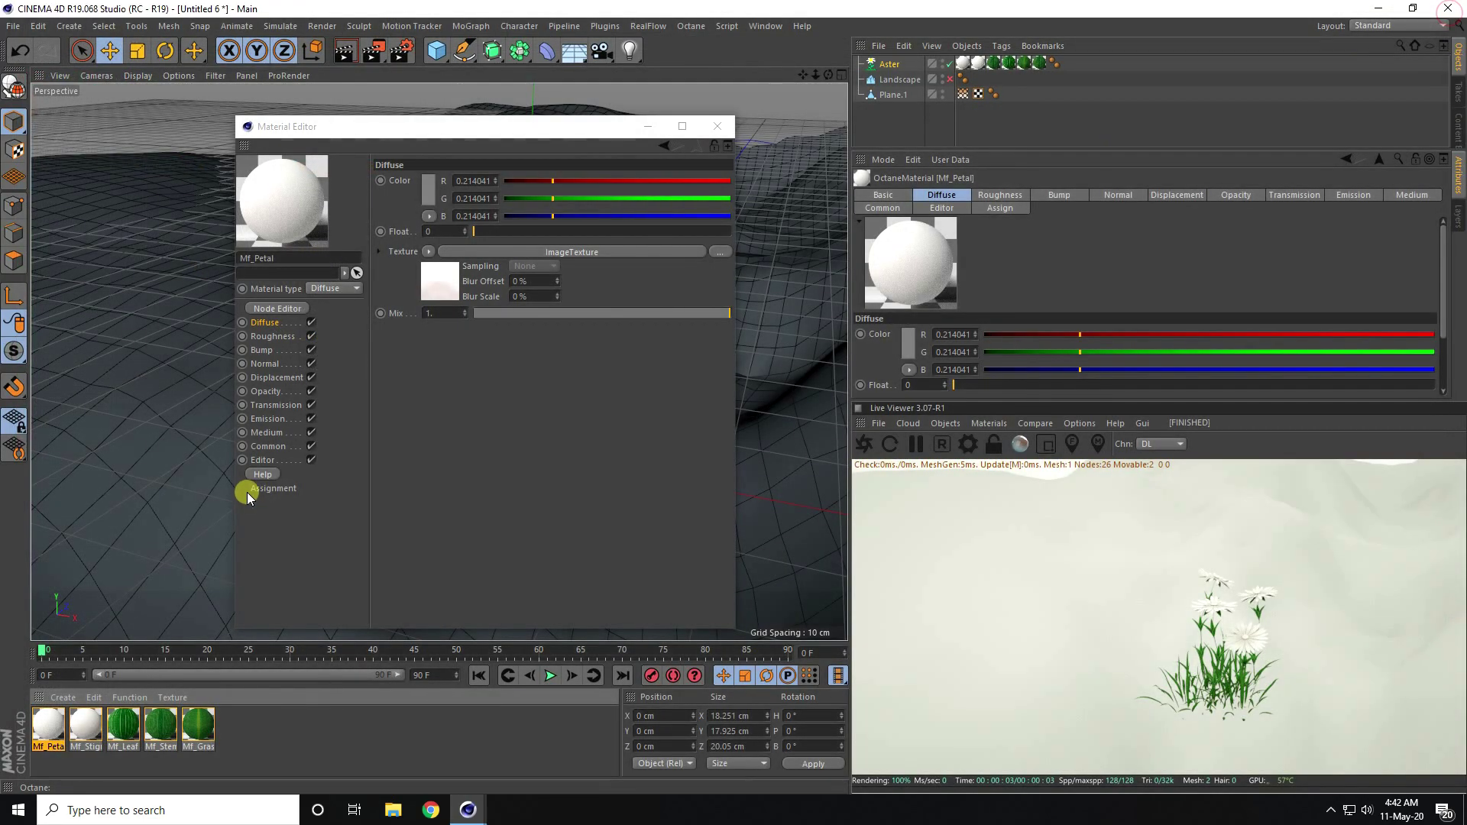
click(717, 126)
Replace the Mf_Stigma material's texture image with petal25 from the Forester textures folder, without copying it to the project location.
scroll(588, 321, up, 5)
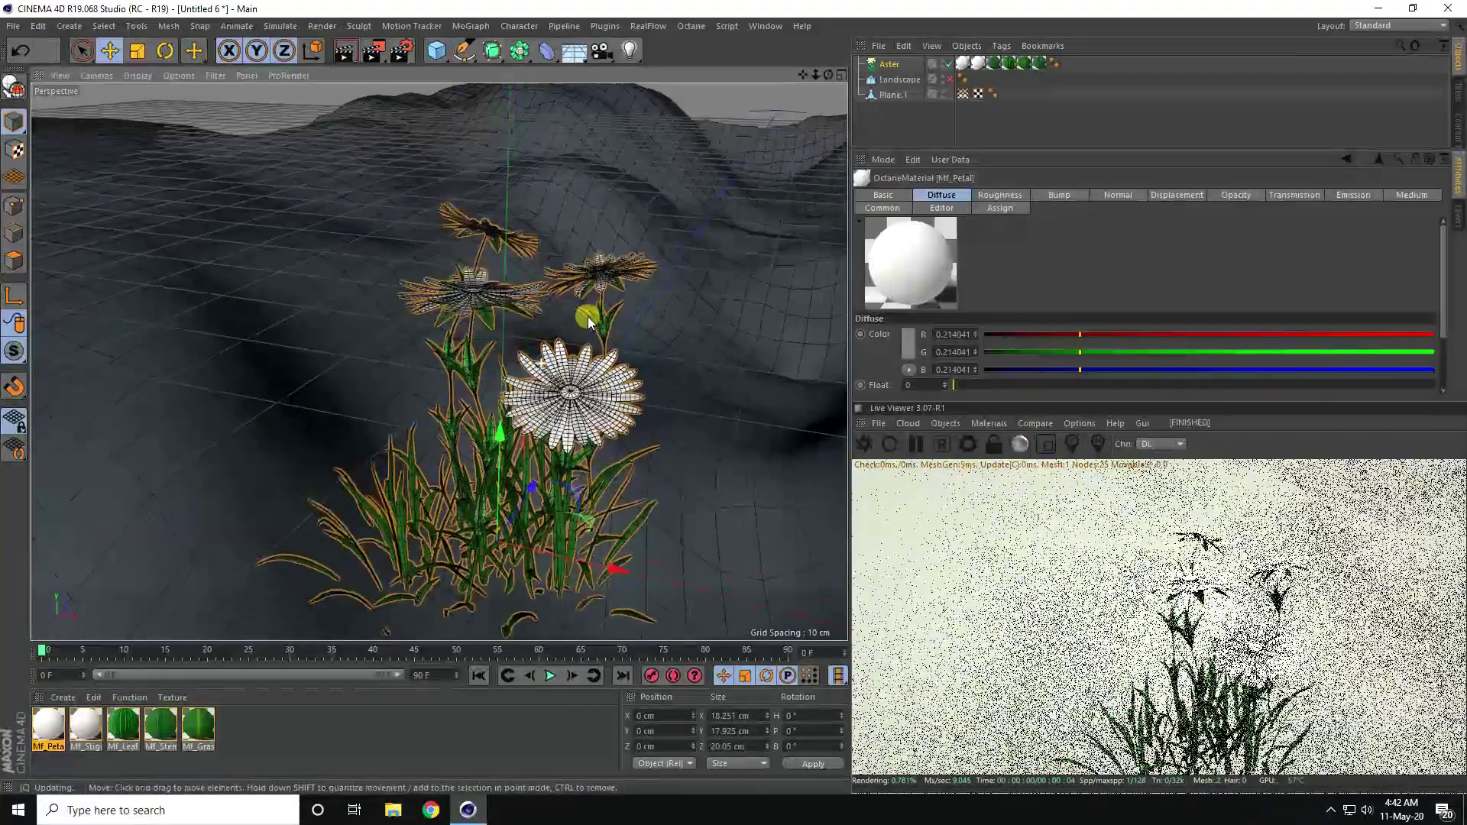
alt+drag(589, 321, 554, 413)
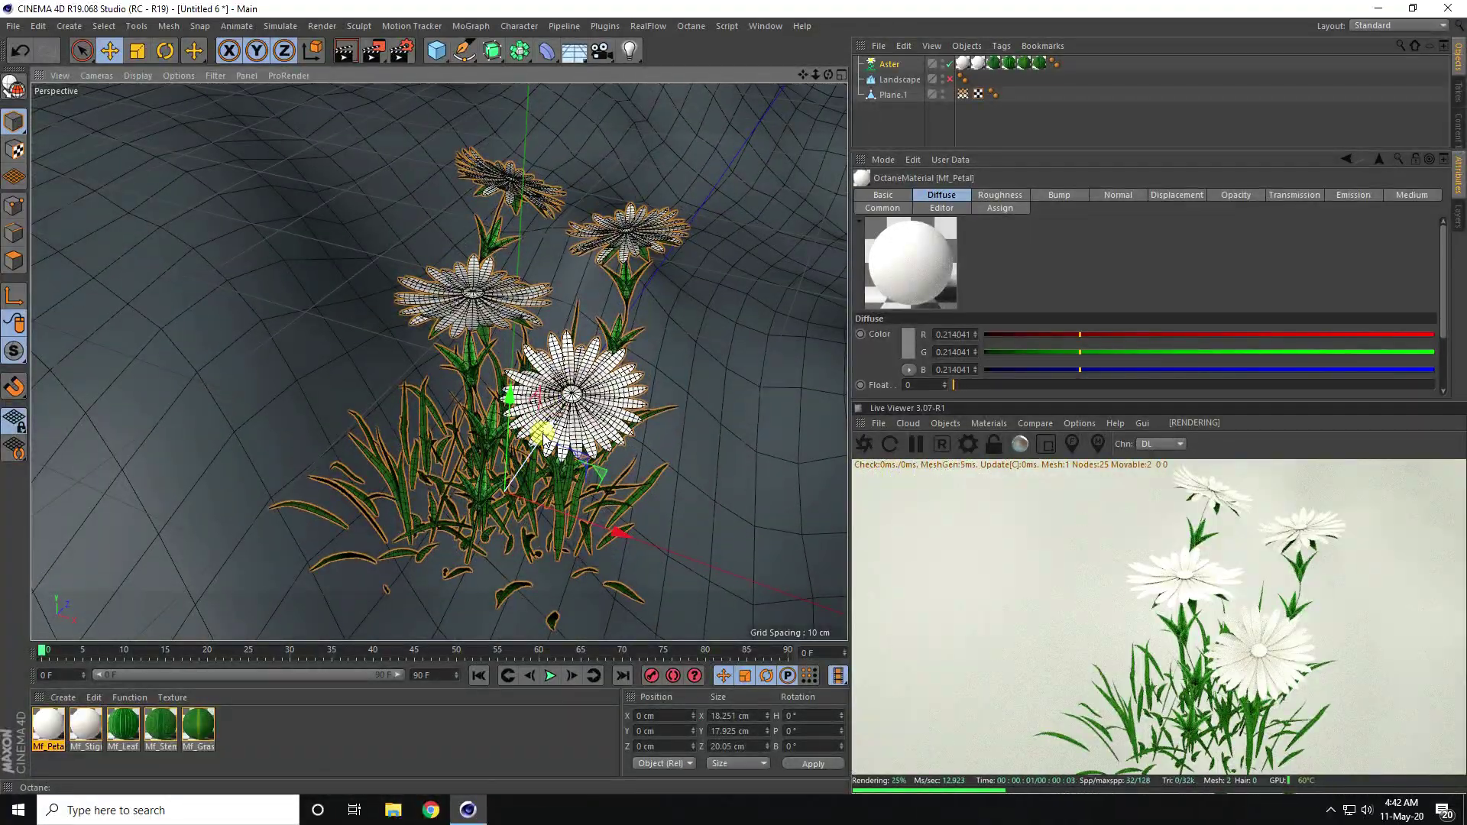
click(116, 764)
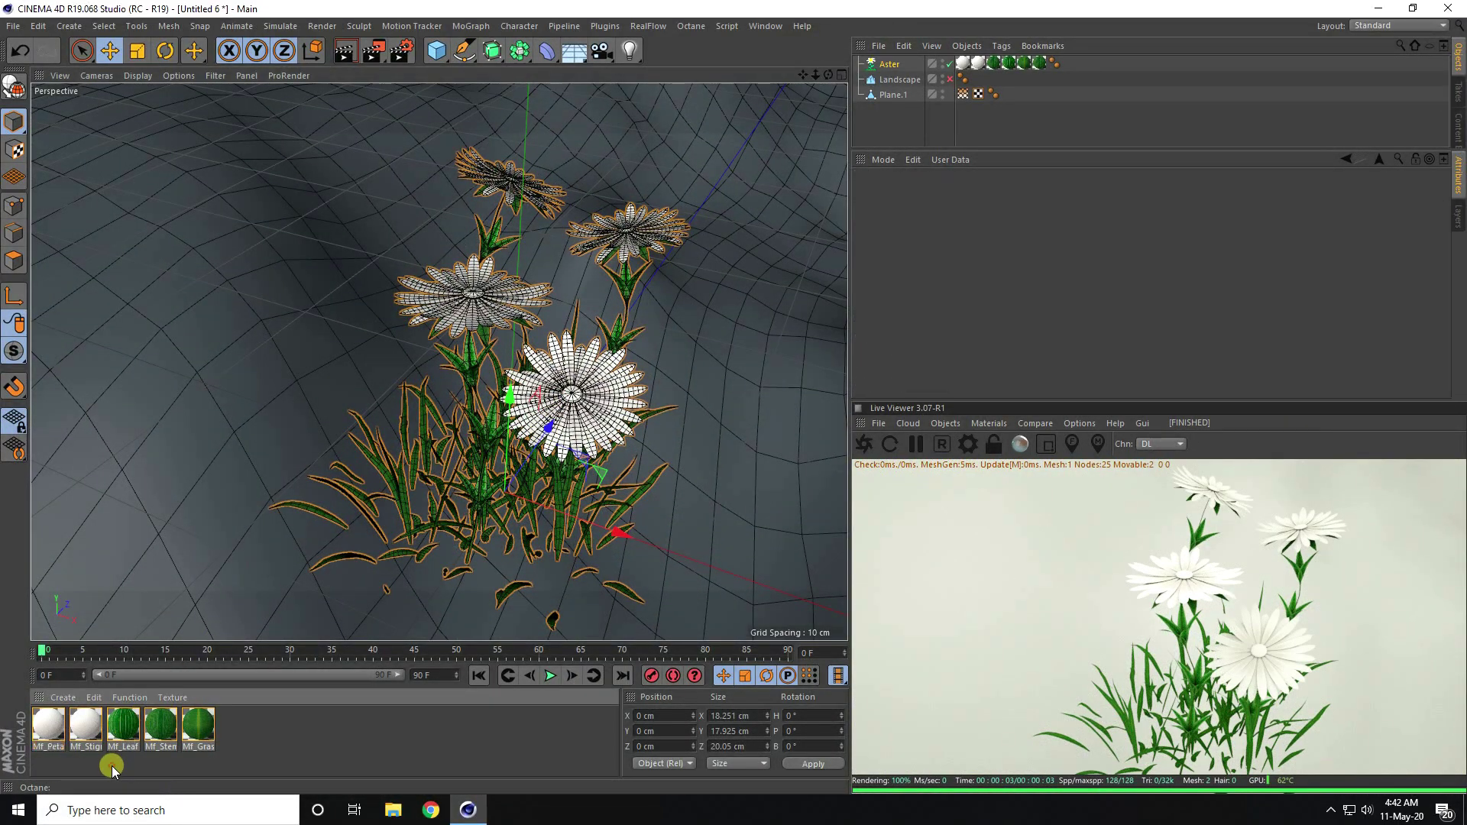
double_click(85, 724)
click(272, 285)
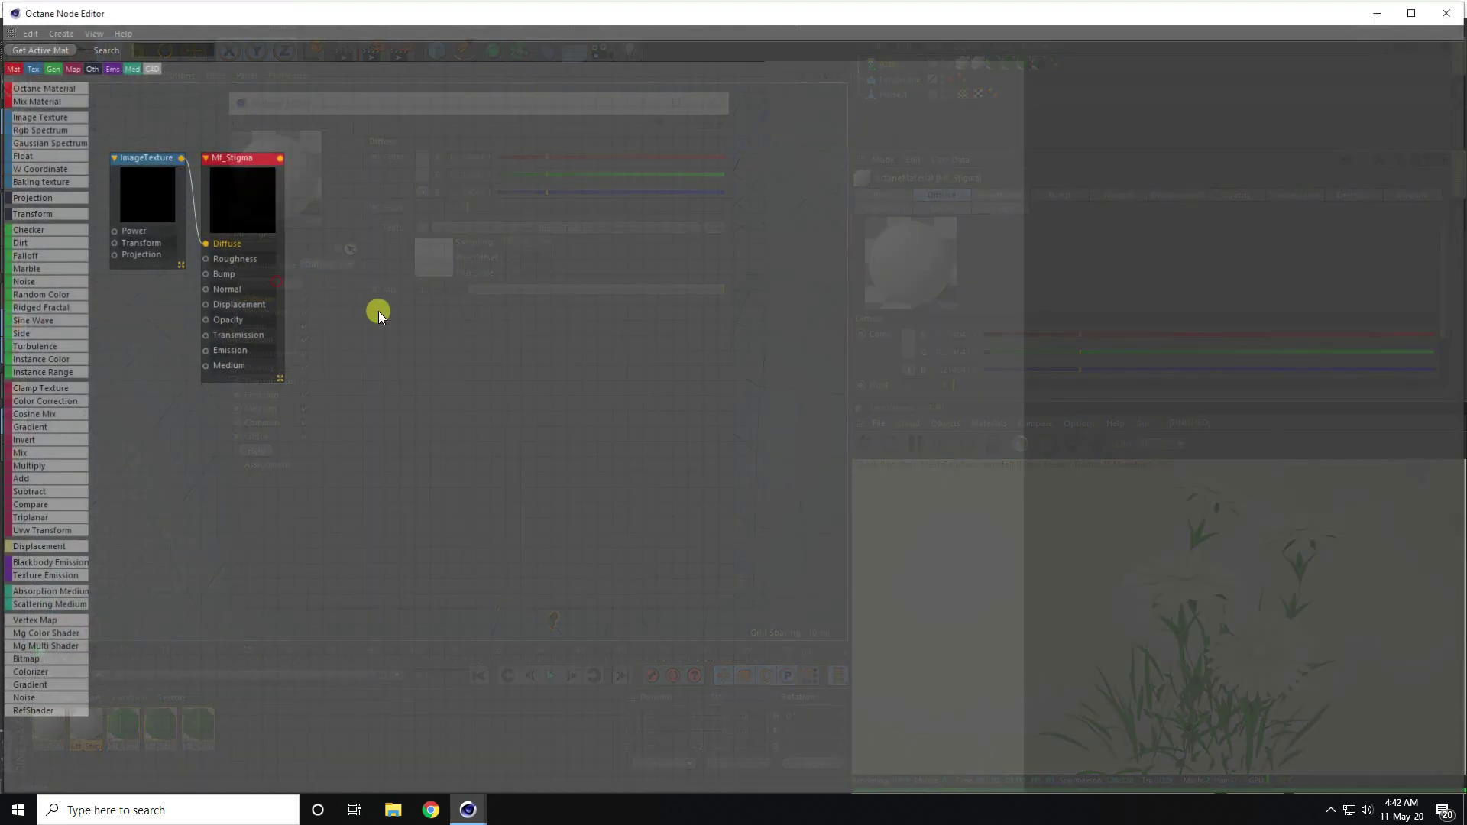
click(177, 200)
drag(229, 157, 299, 157)
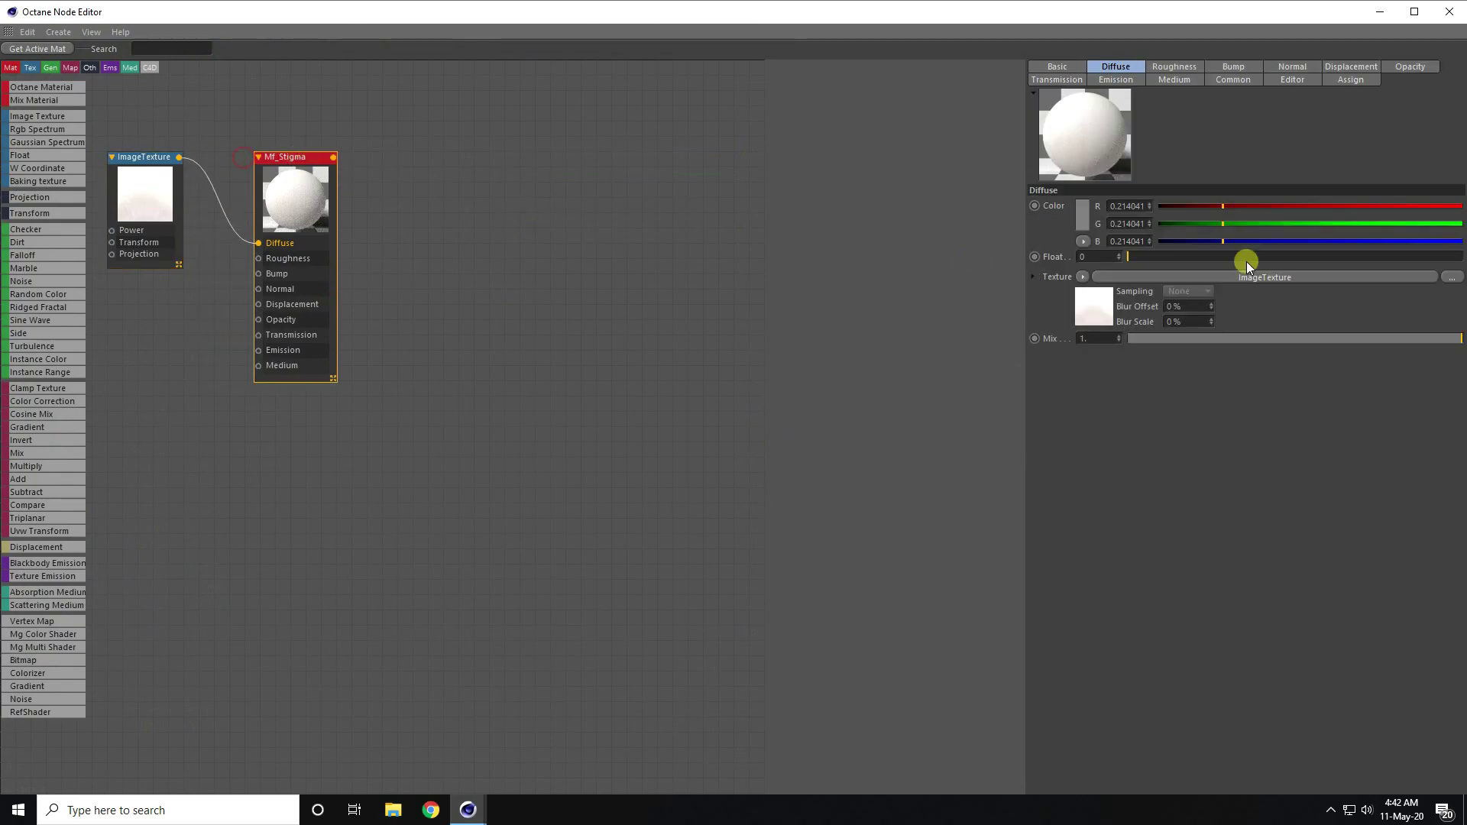
click(149, 191)
click(1448, 99)
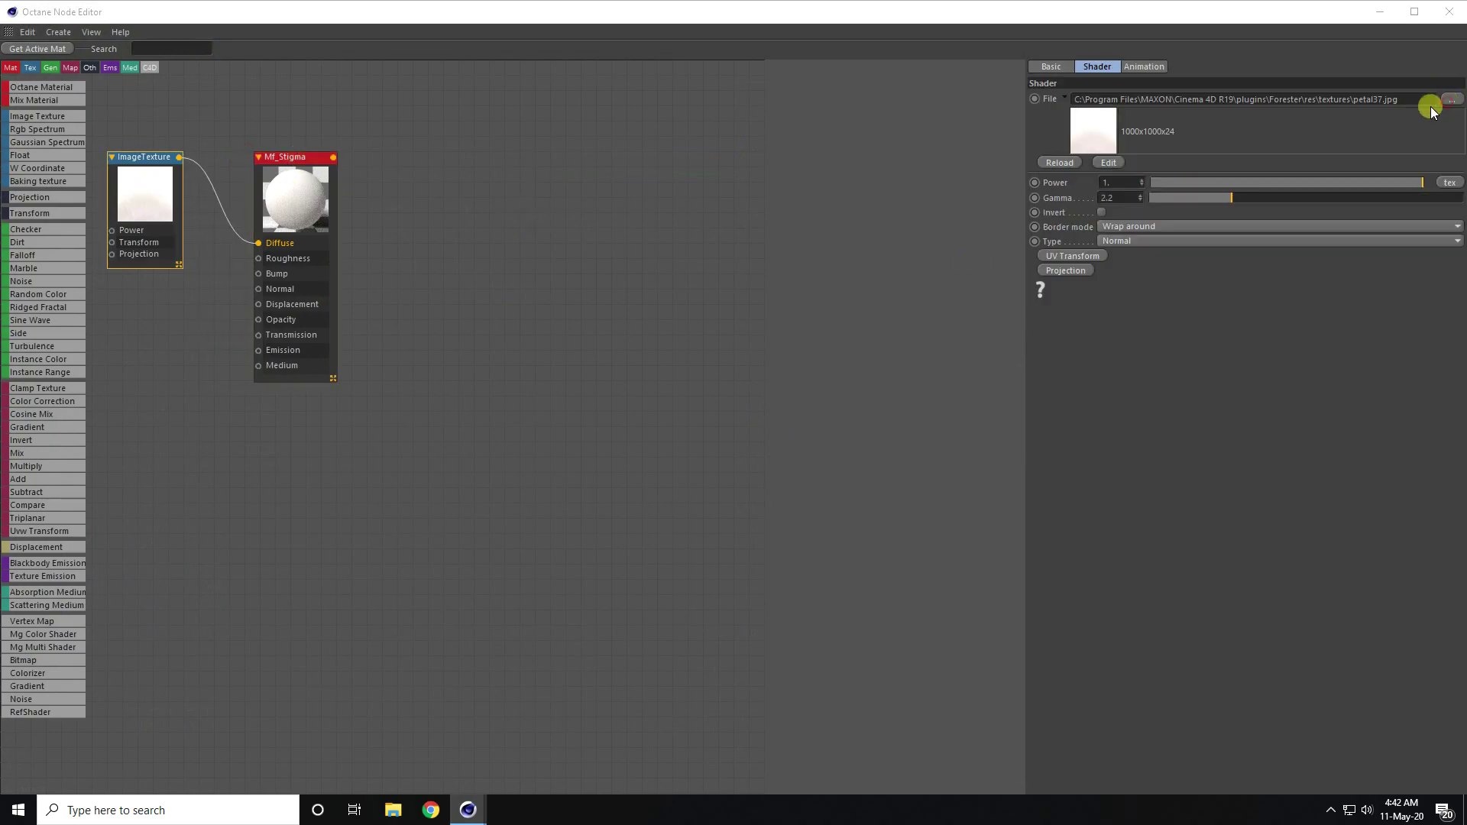
scroll(483, 382, down, 5)
scroll(484, 380, down, 4)
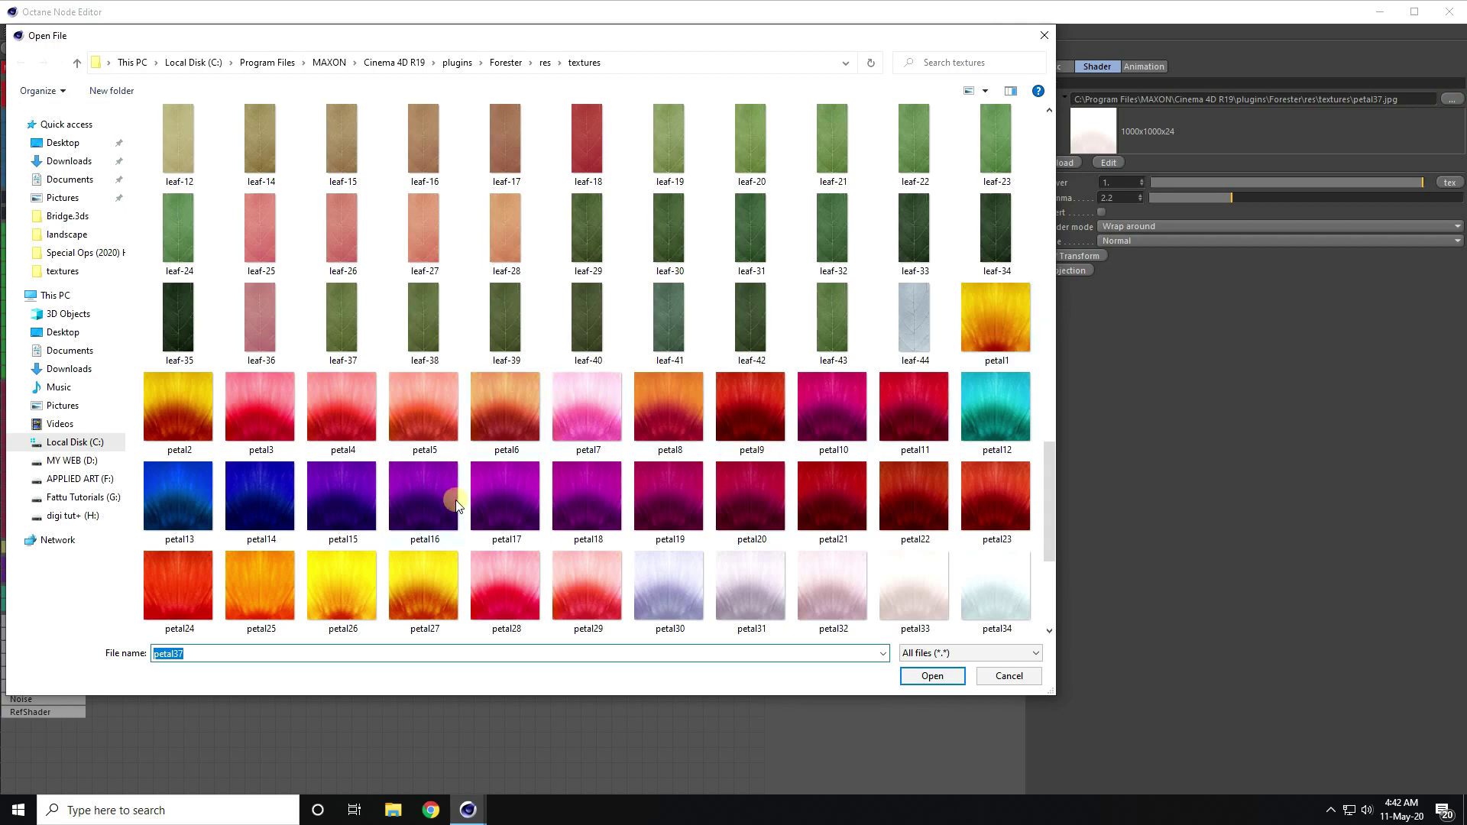
click(932, 676)
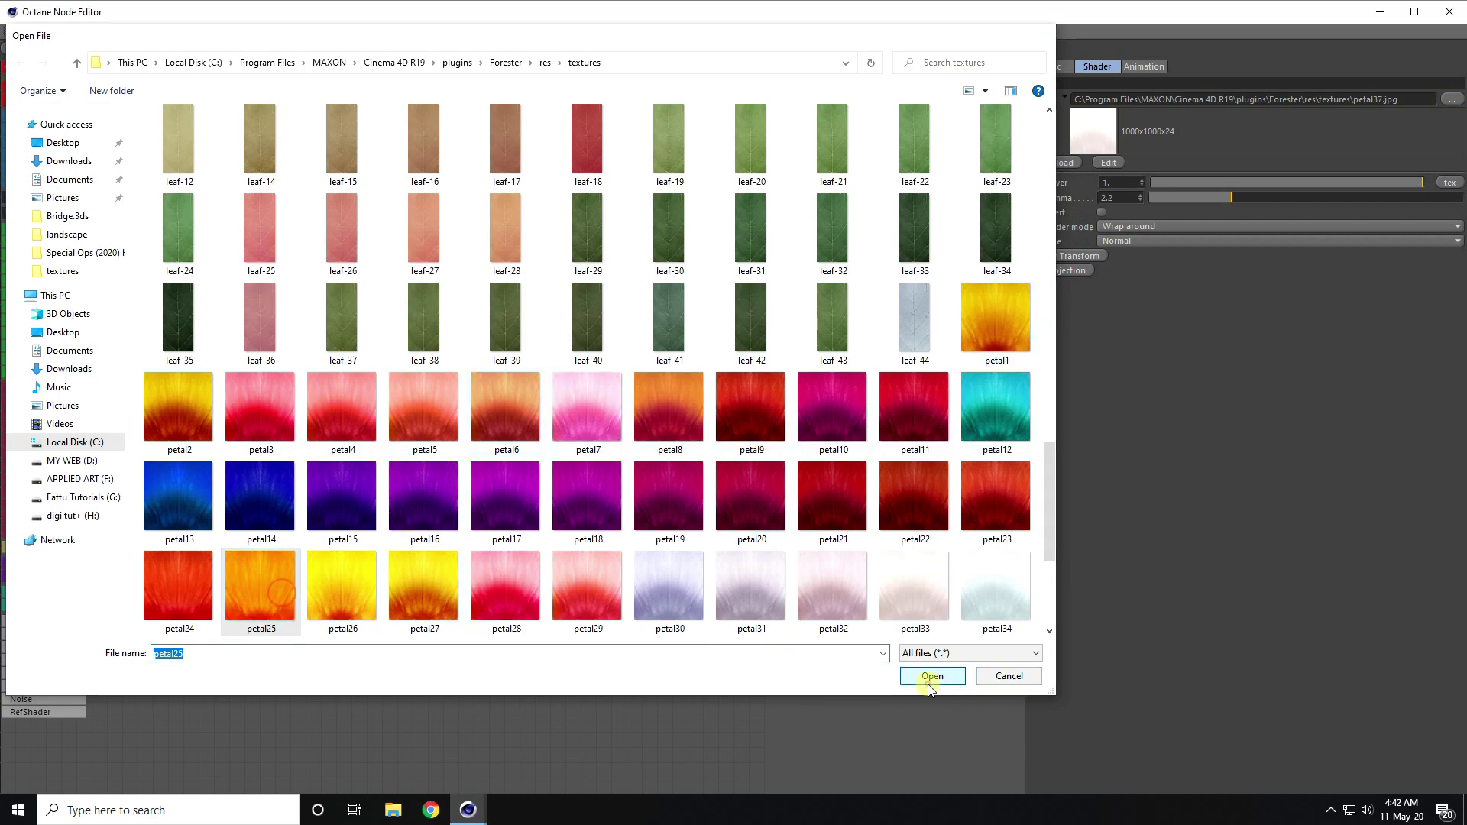
click(816, 459)
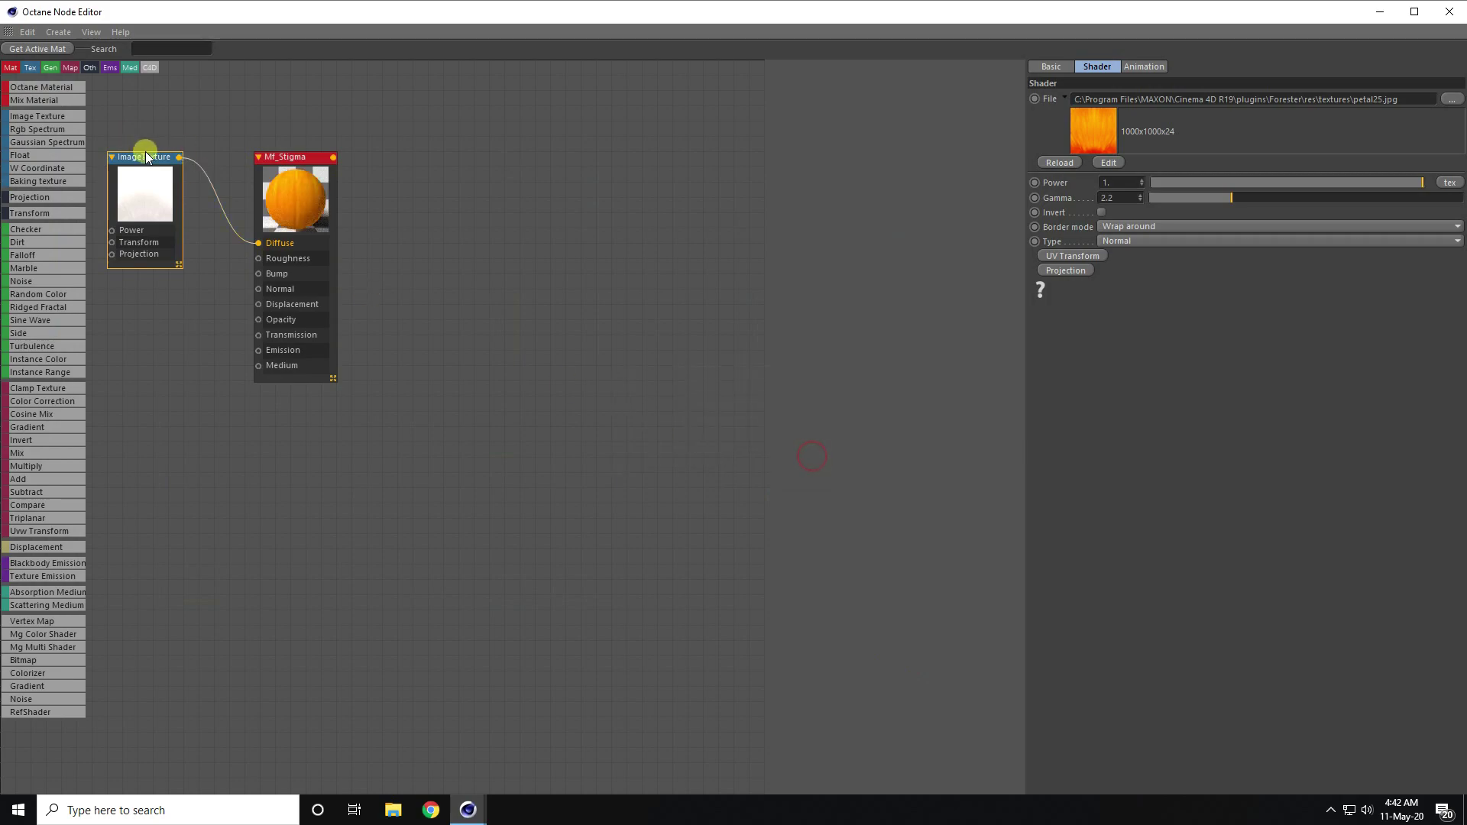
Connect the Mf_Stigma material's ImageTexture node to its Transmission channel and close the material's editors.
drag(184, 179, 255, 339)
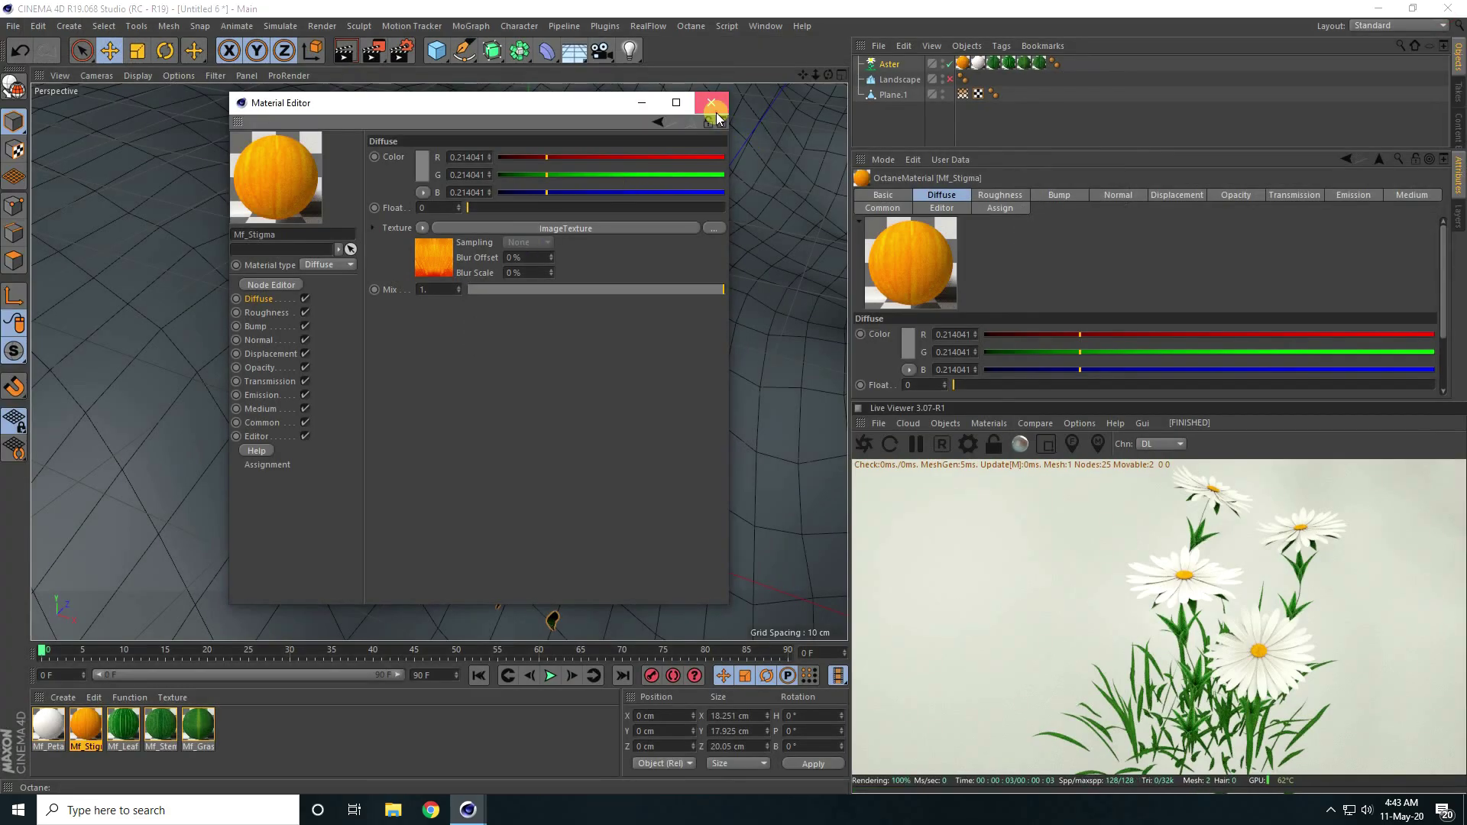
click(715, 112)
alt+drag(478, 449, 550, 426)
scroll(552, 291, down, 10)
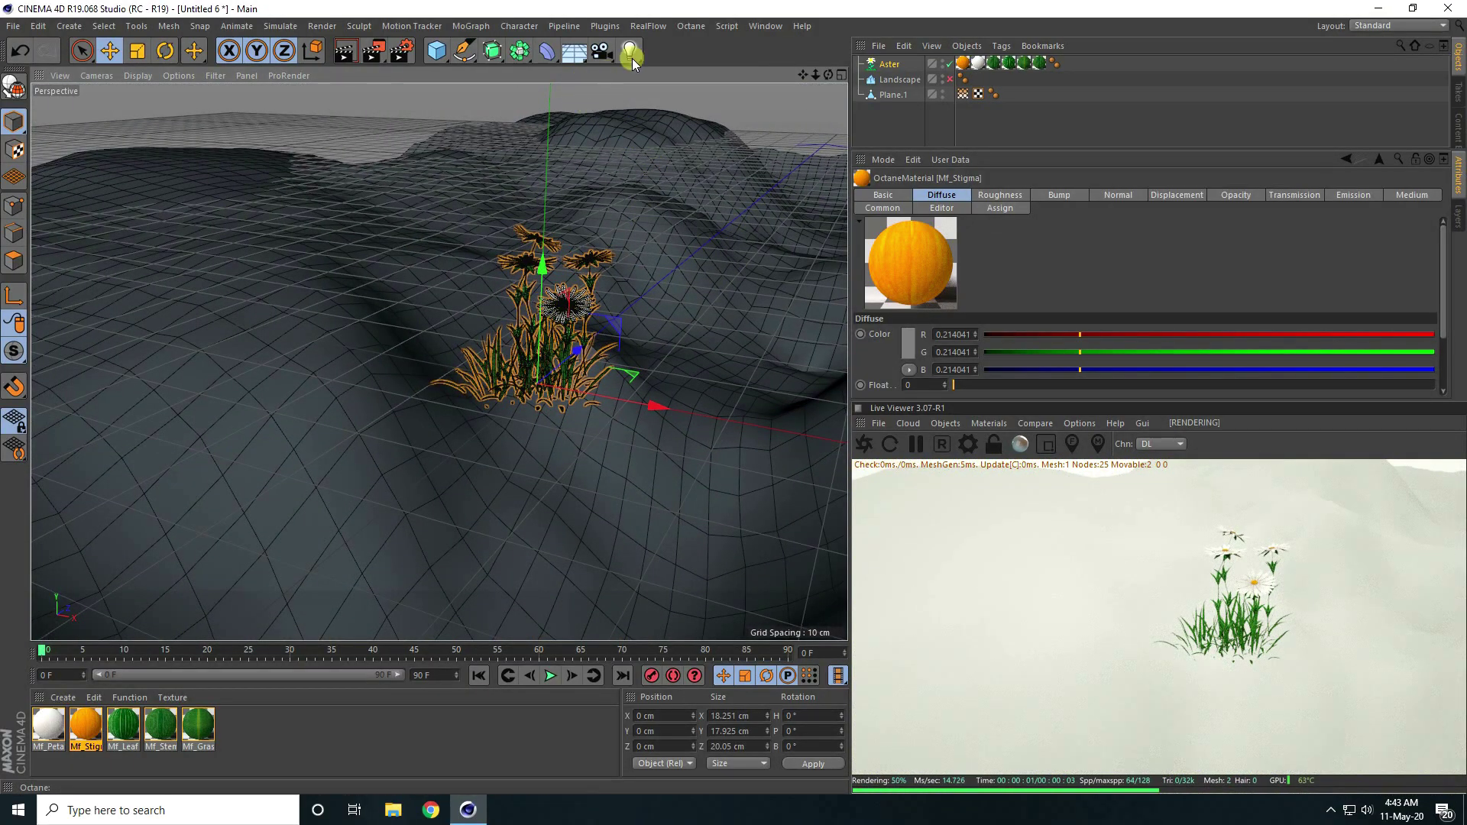
Add a second Forester MultiFlora object to the scene.
click(604, 26)
mouse_move(672, 85)
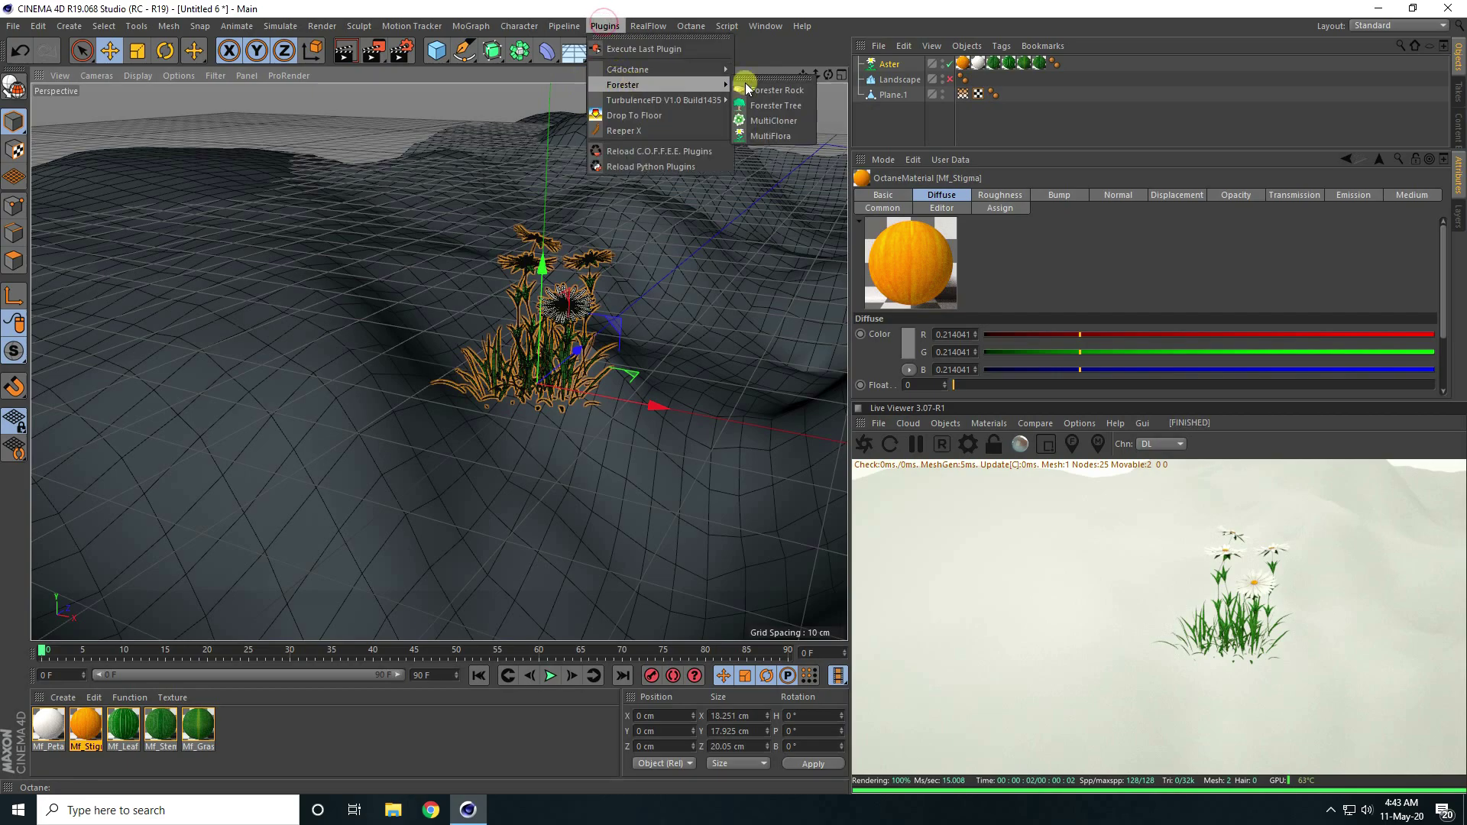
click(773, 135)
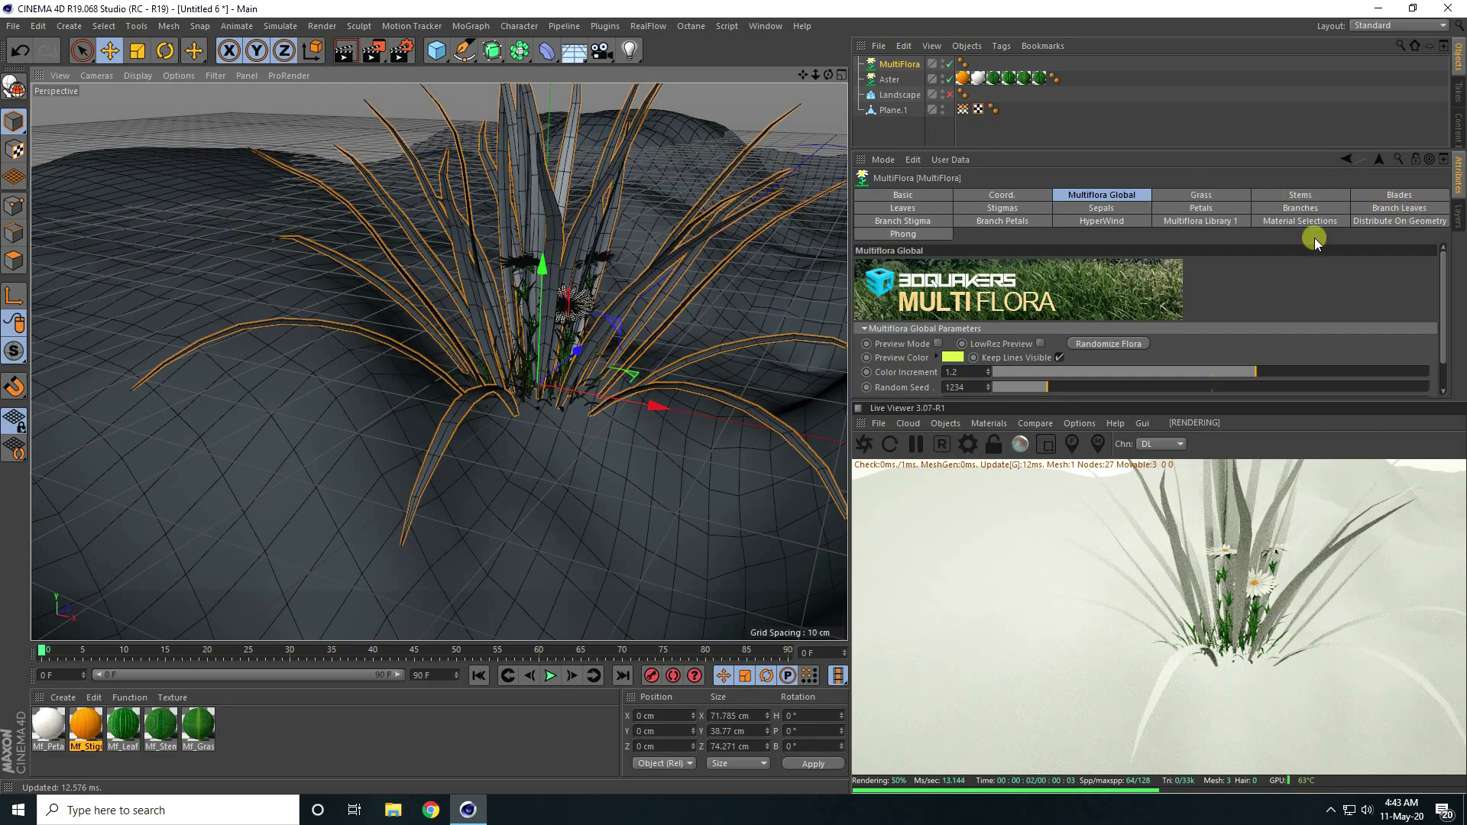
Enlarge the attributes area and apply the Bent Grass preset from the MultiFlora library to the new MultiFlora object.
click(1222, 195)
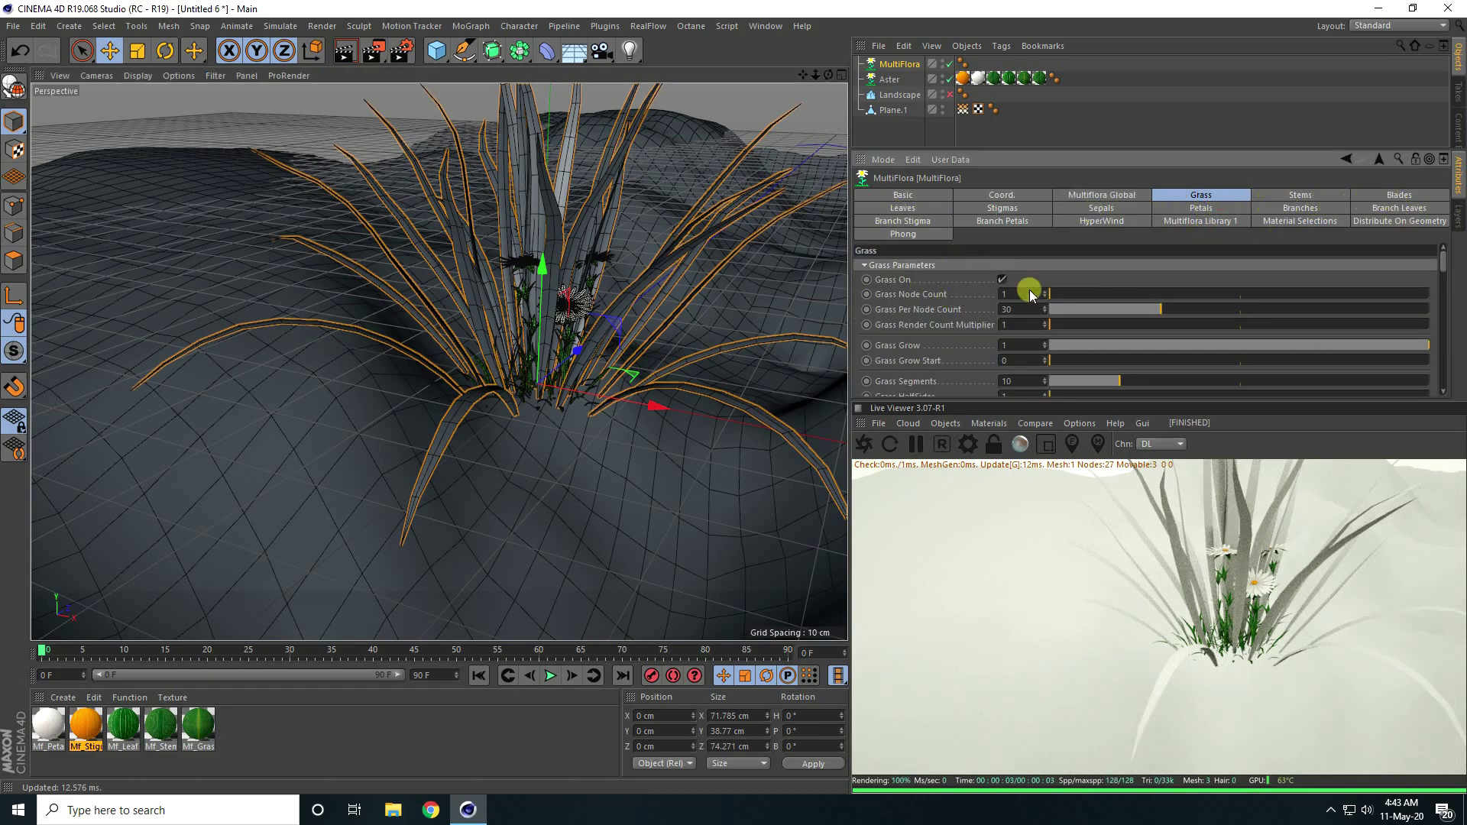
click(1188, 223)
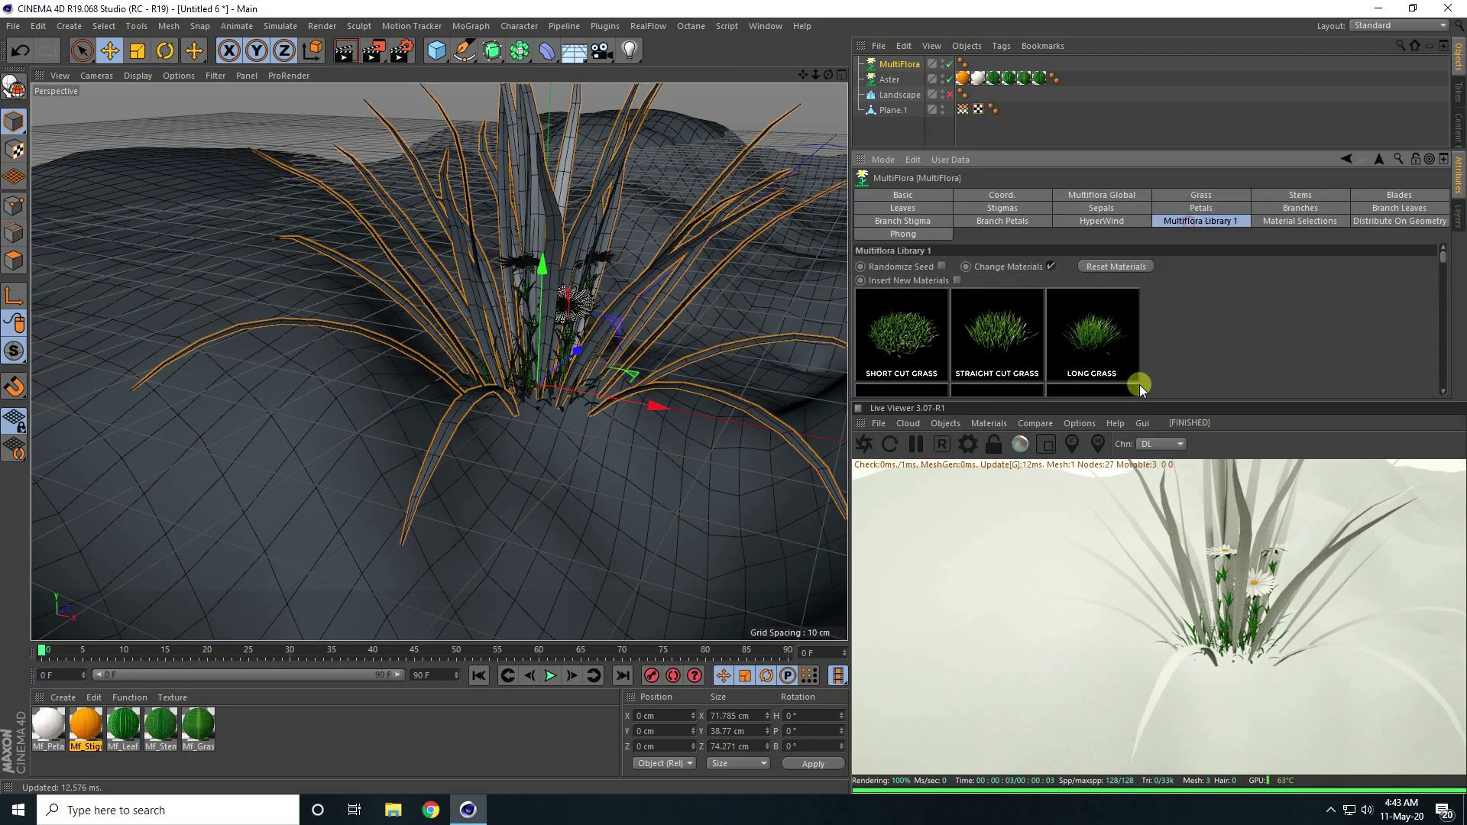
drag(1178, 401, 1180, 506)
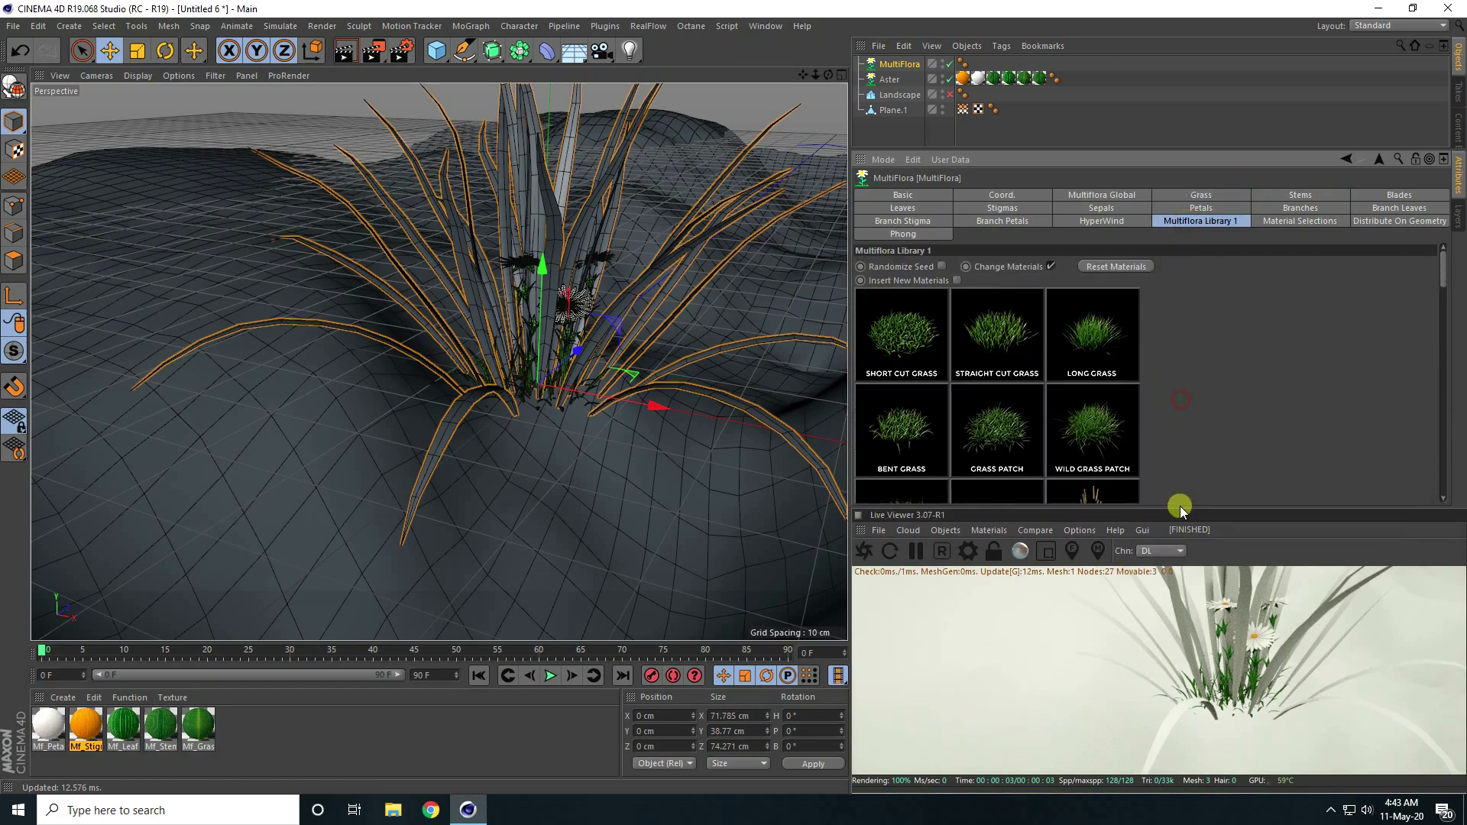
scroll(1193, 400, down, 1)
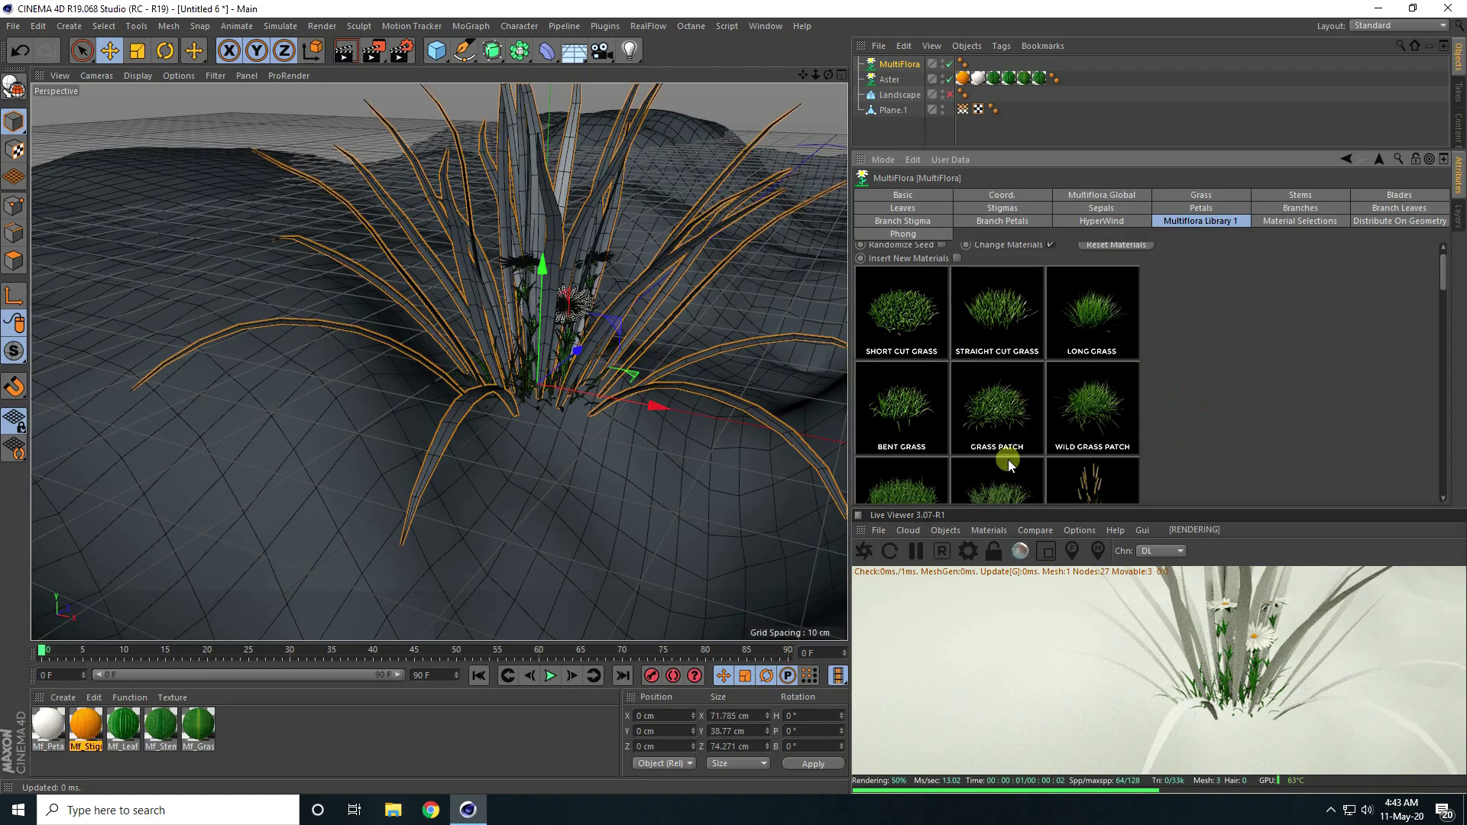
click(912, 422)
mouse_move(473, 329)
alt+mouse_down()
mouse_move(497, 388)
mouse_move(493, 300)
mouse_move(493, 325)
alt+mouse_up()
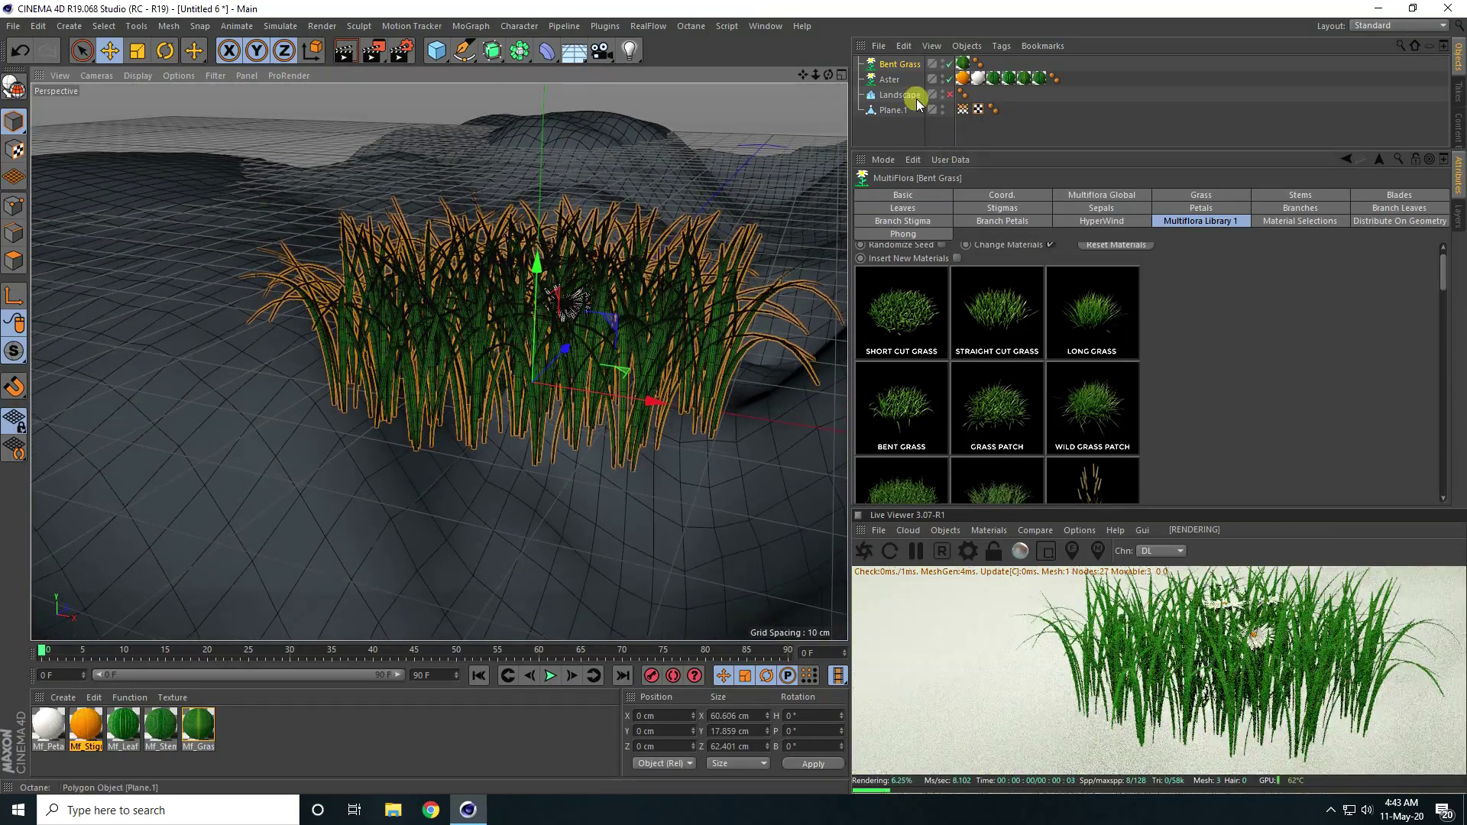
Reduce the Bent Grass object's global Multiflora Size to 0.4.
click(1110, 195)
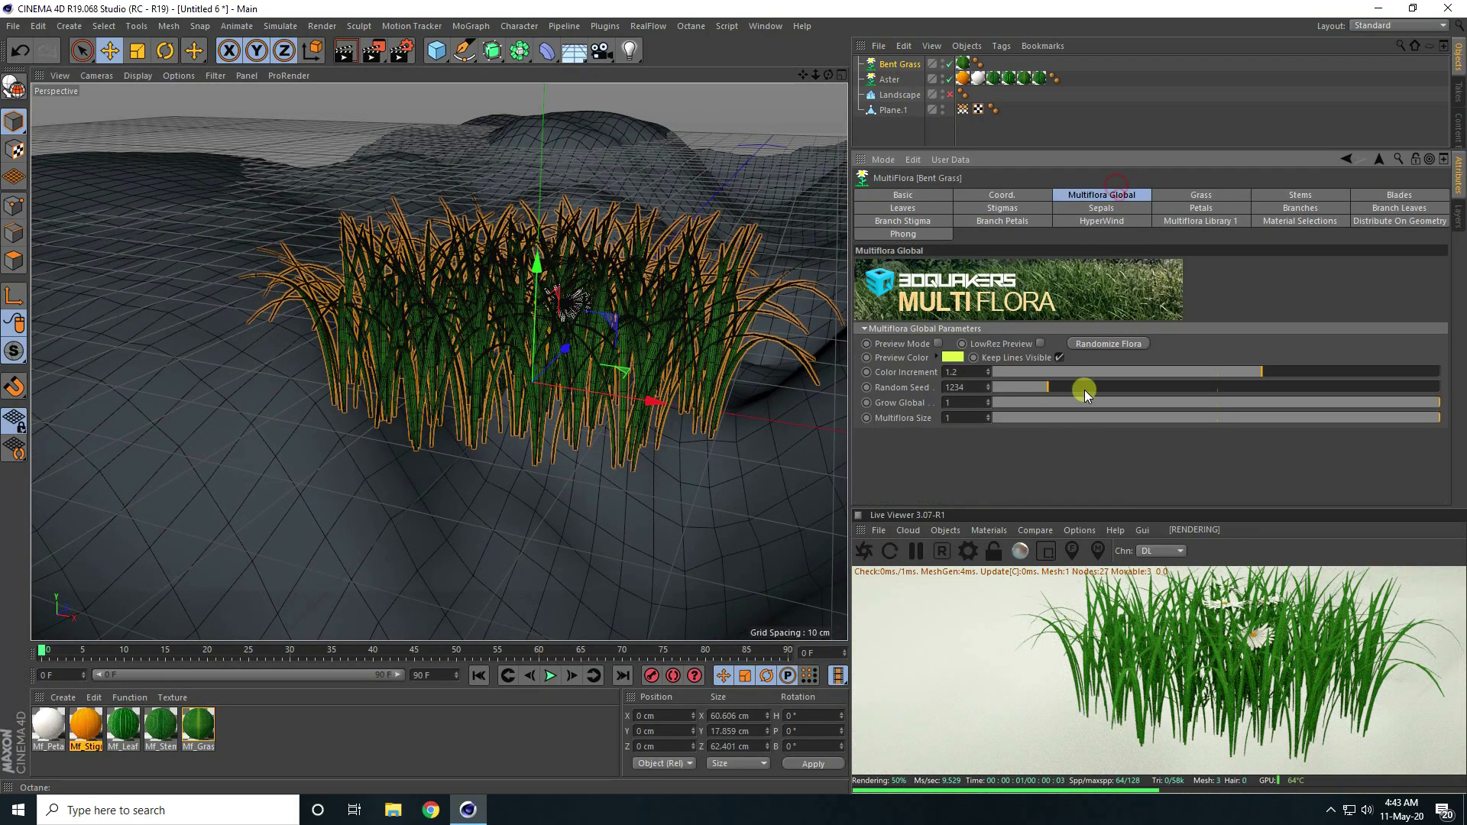
drag(1266, 414, 1127, 408)
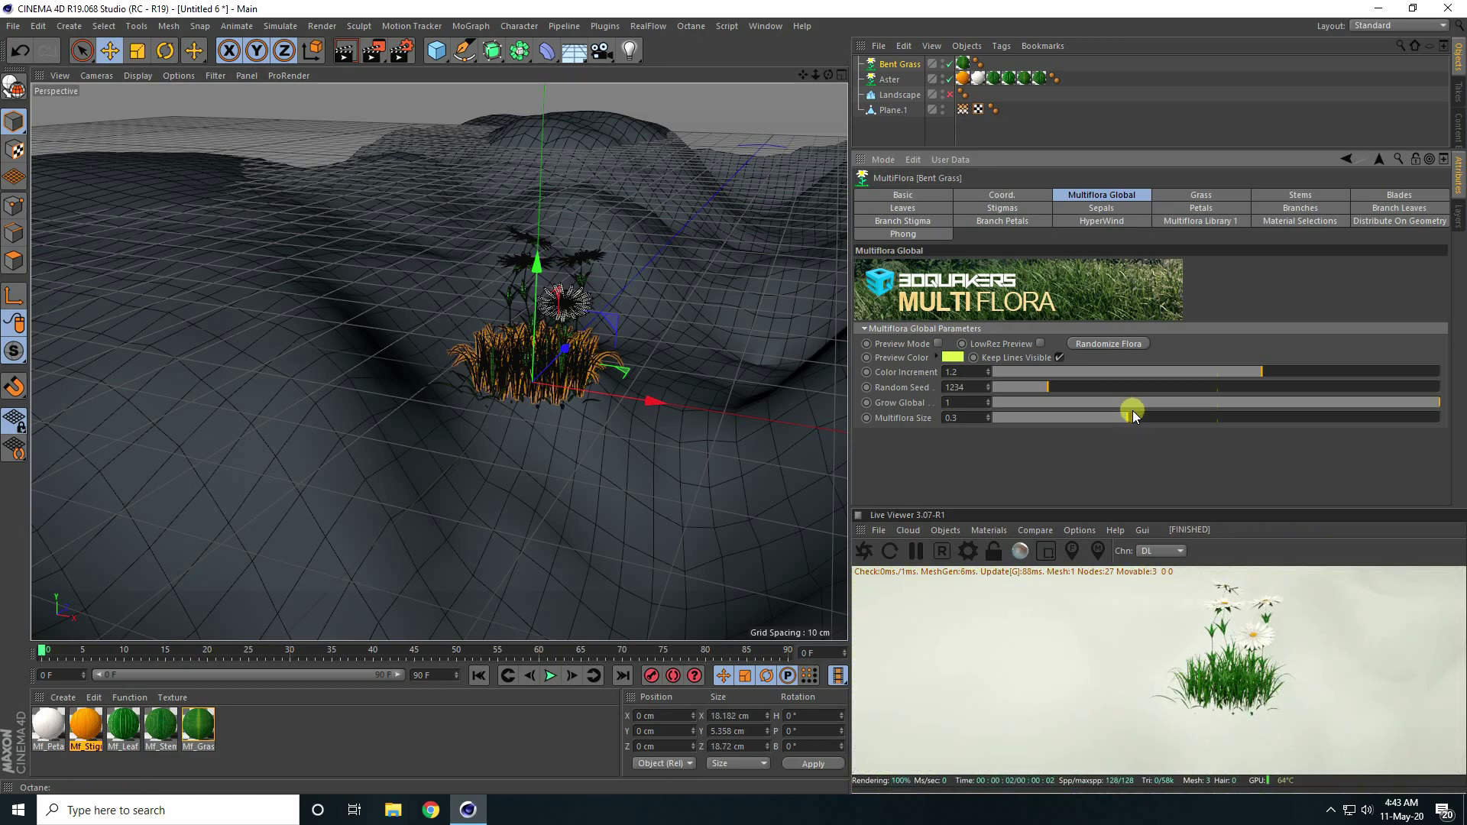
drag(1130, 418, 1172, 419)
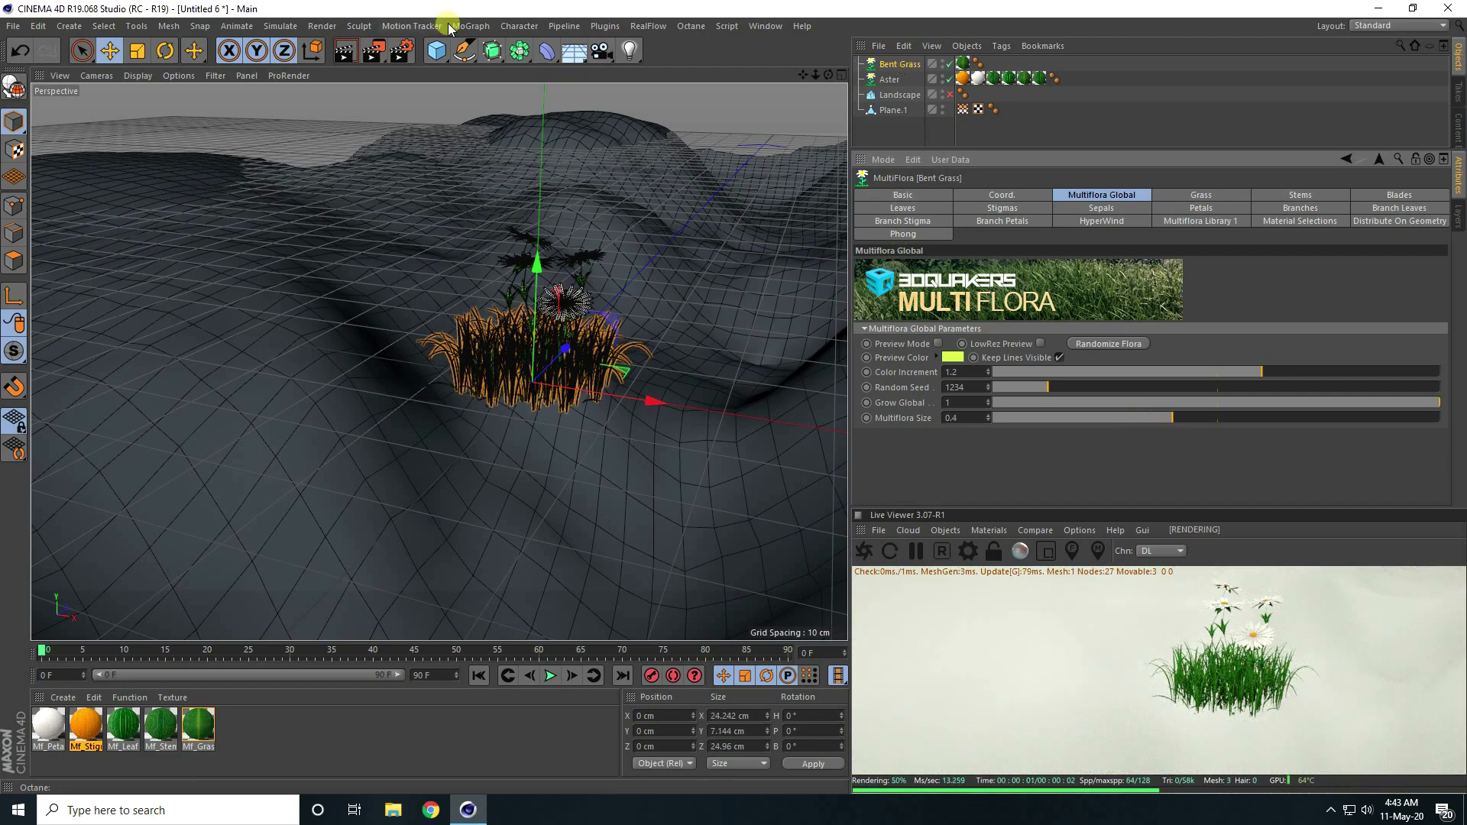
Add another Forester MultiFlora object and apply the Wild Grass Patch preset from the MultiFlora library.
click(602, 28)
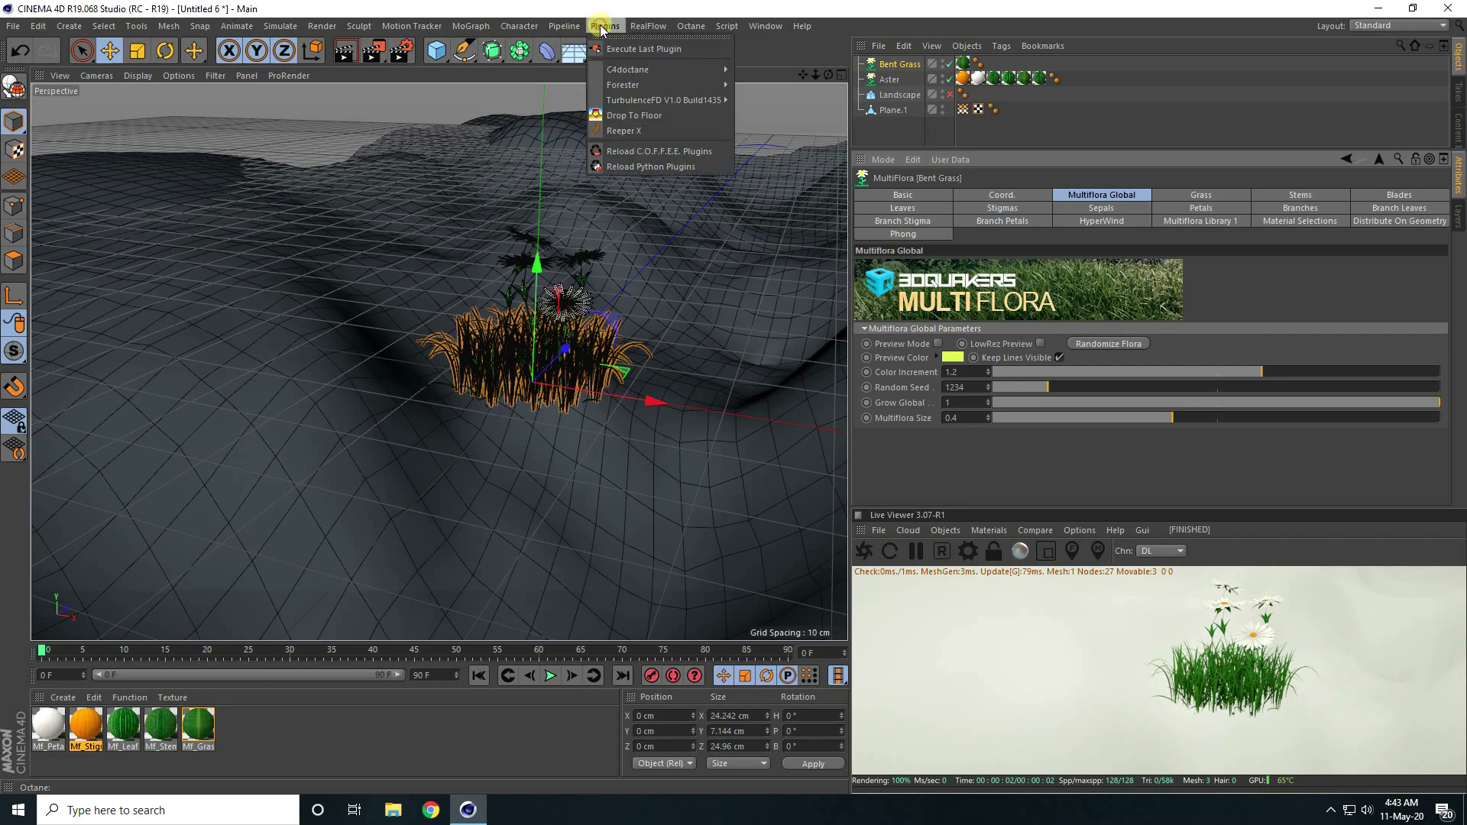
mouse_move(635, 85)
click(763, 138)
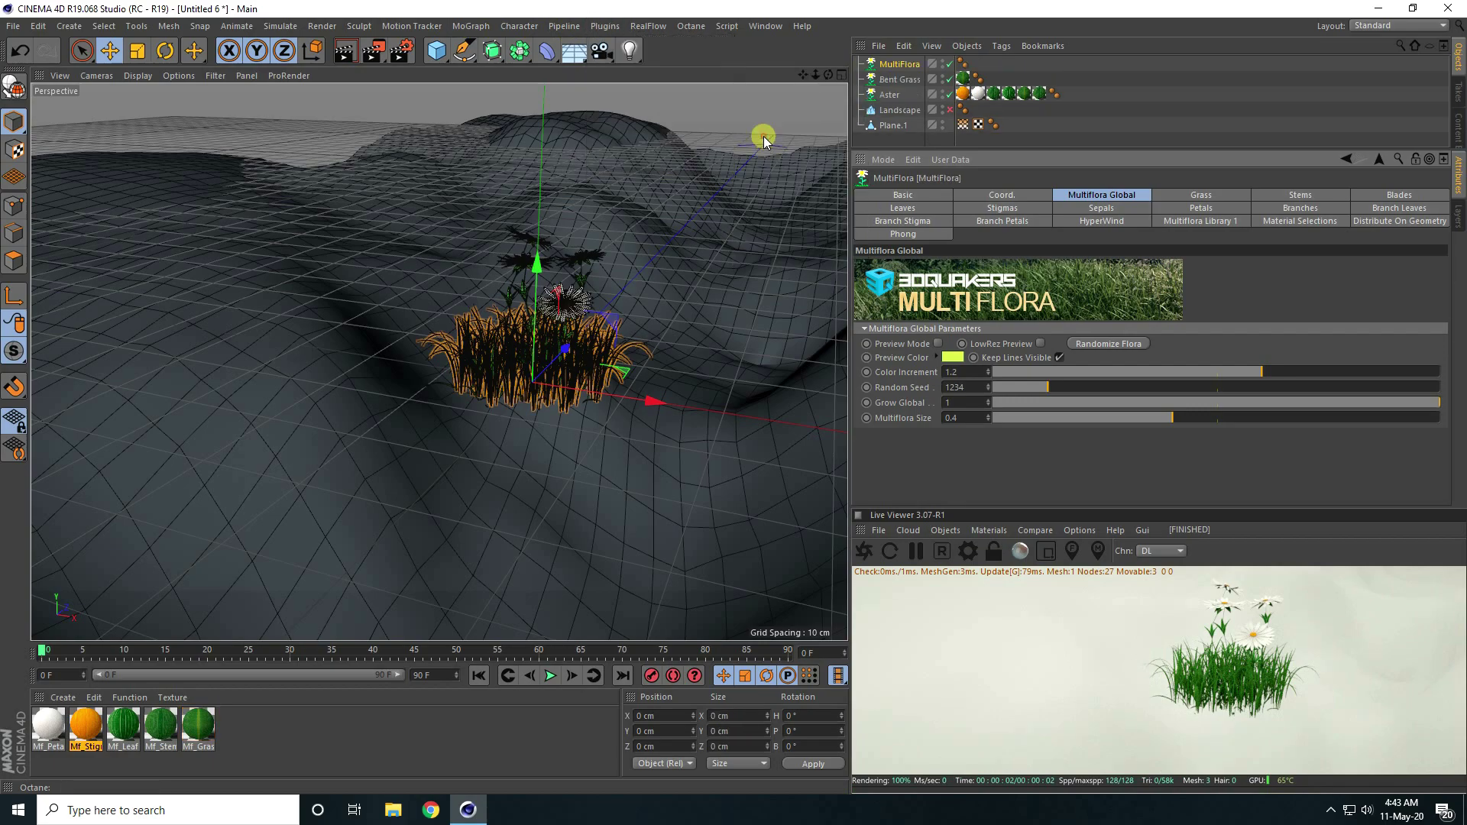
click(1204, 195)
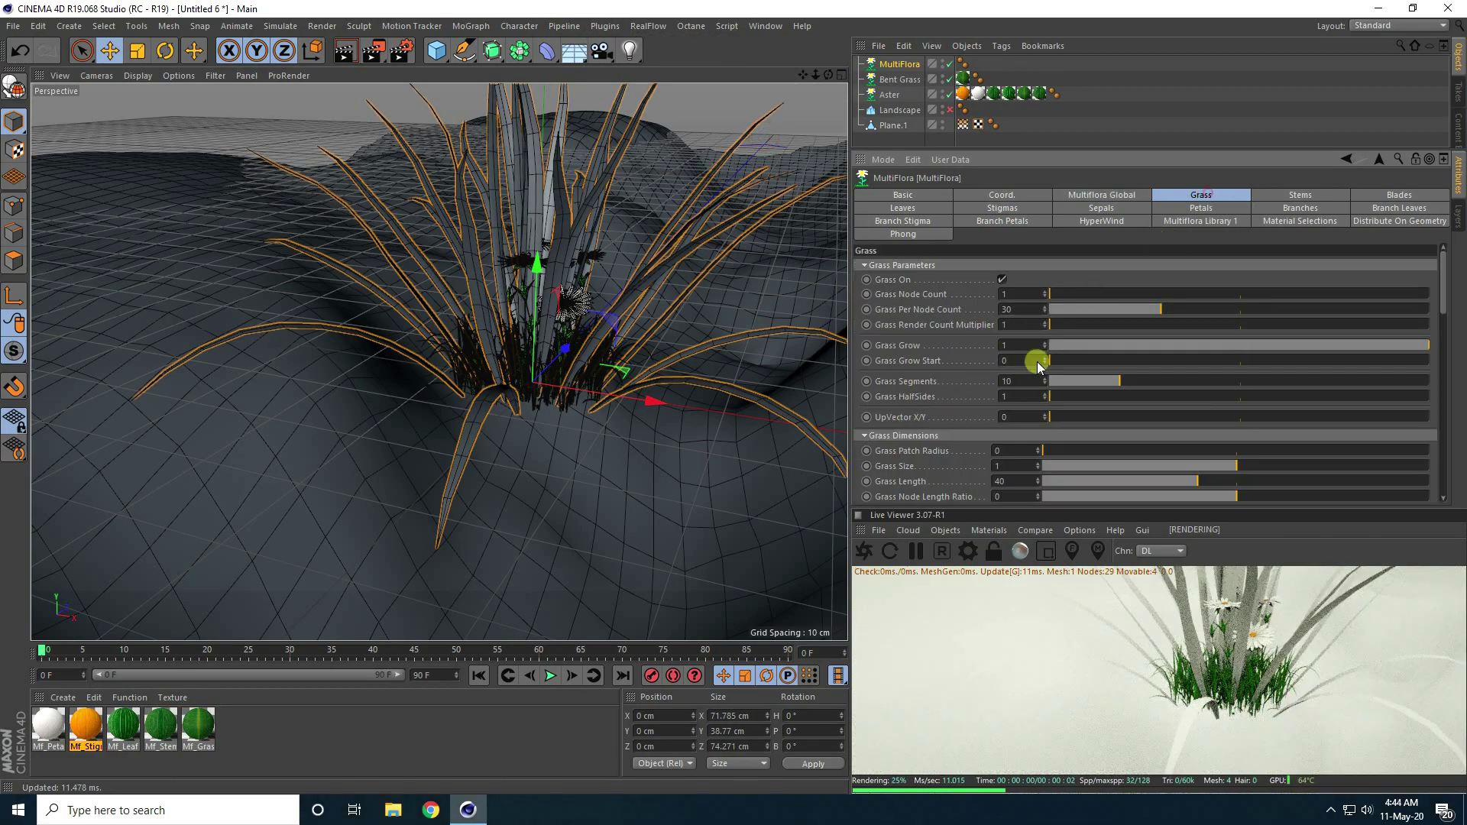
click(1229, 221)
scroll(1193, 398, down, 2)
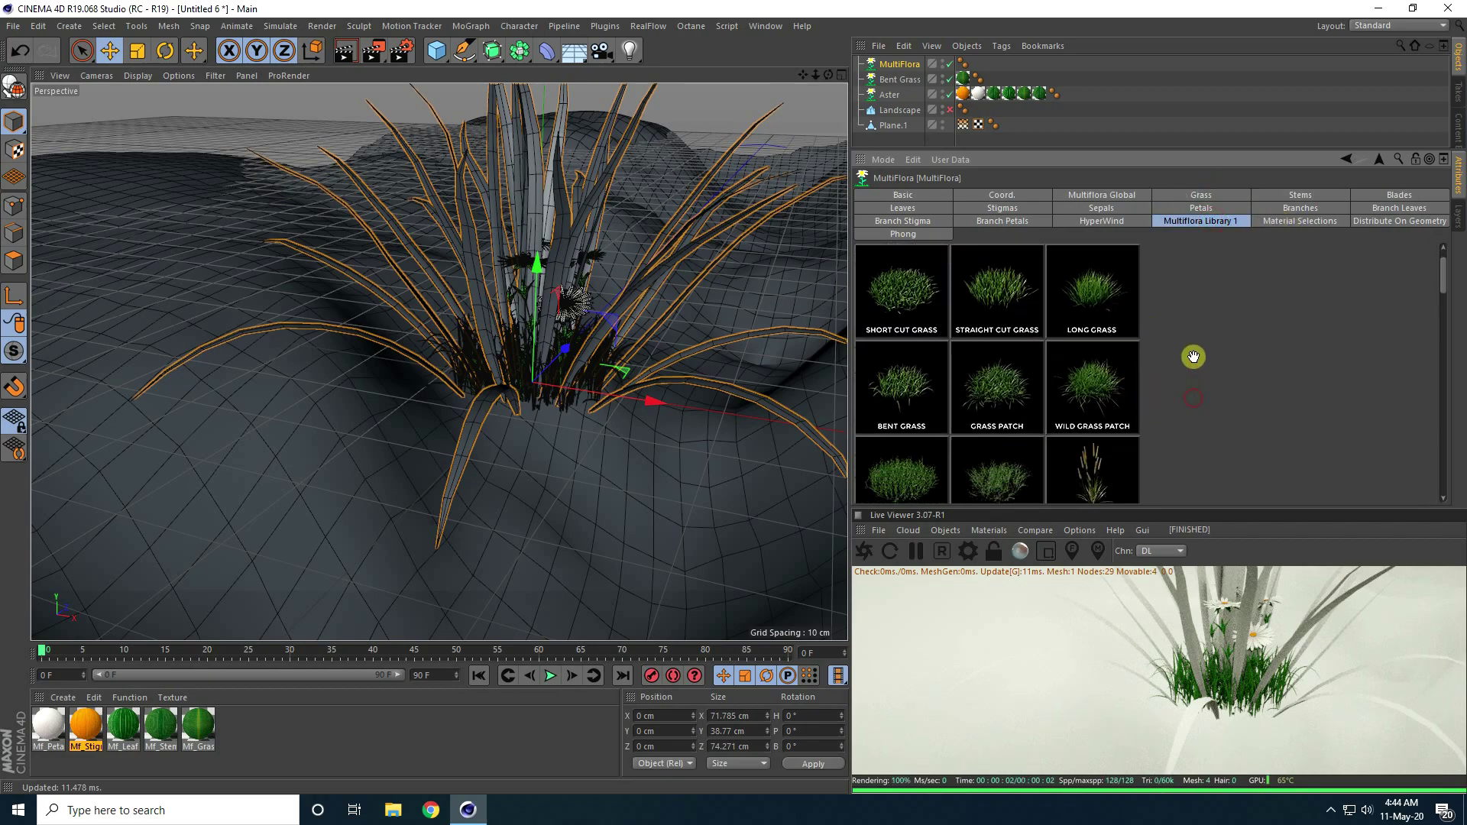
click(1084, 375)
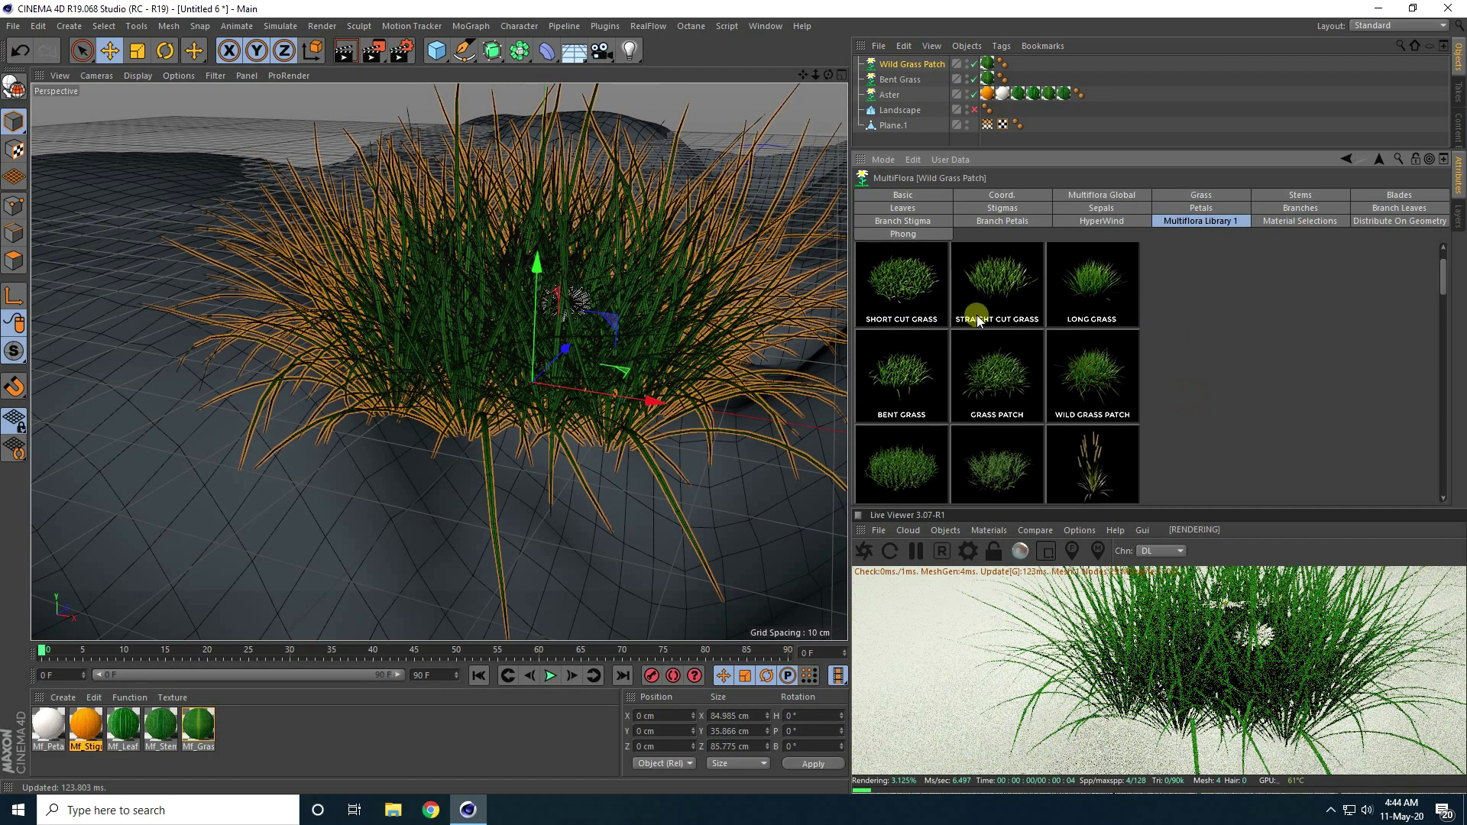
Reduce the Wild Grass Patch object's global Multiflora Size to 0.4.
click(1130, 194)
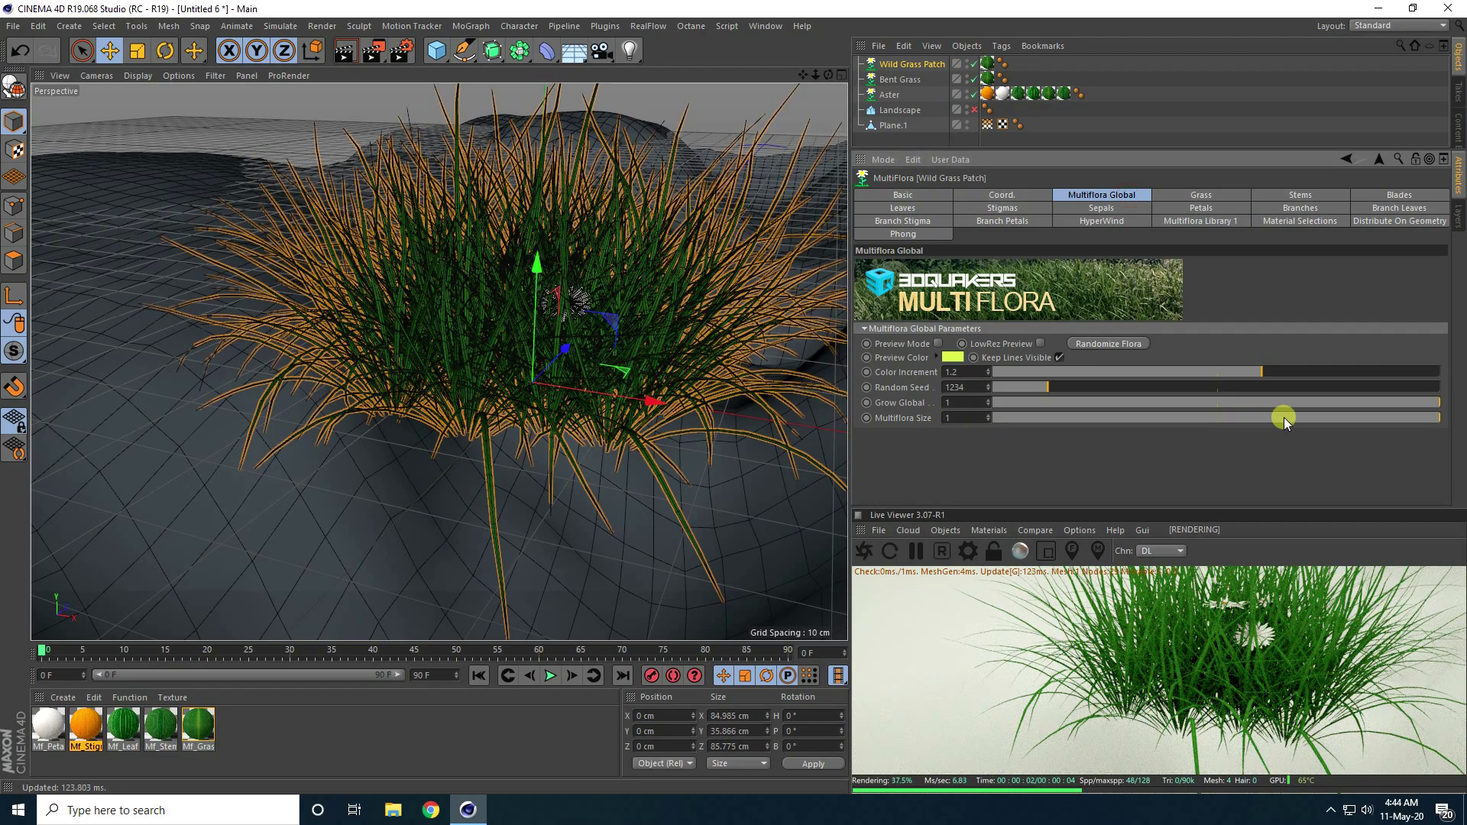
drag(1284, 418, 1175, 416)
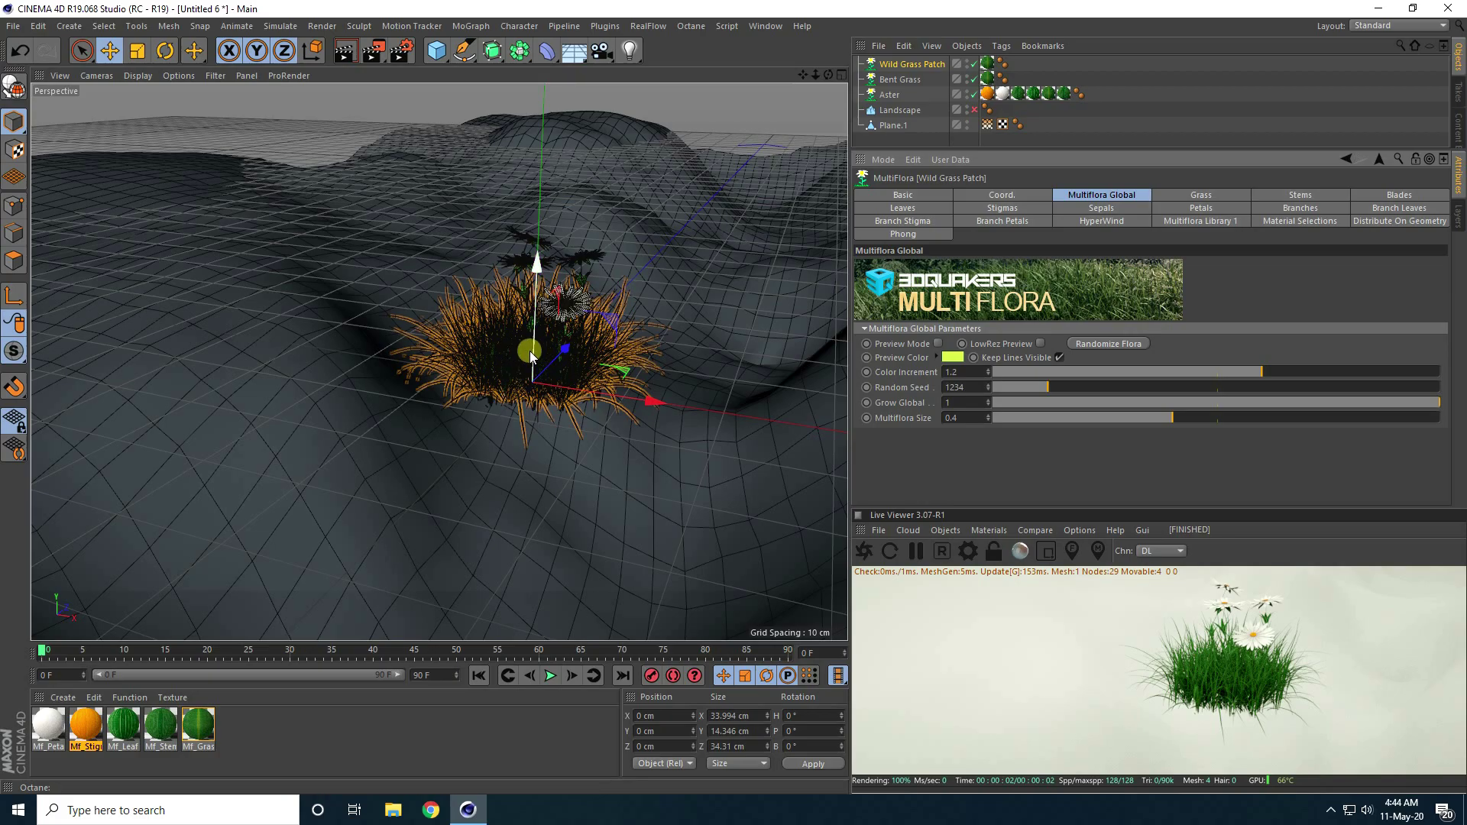
scroll(539, 336, up, 5)
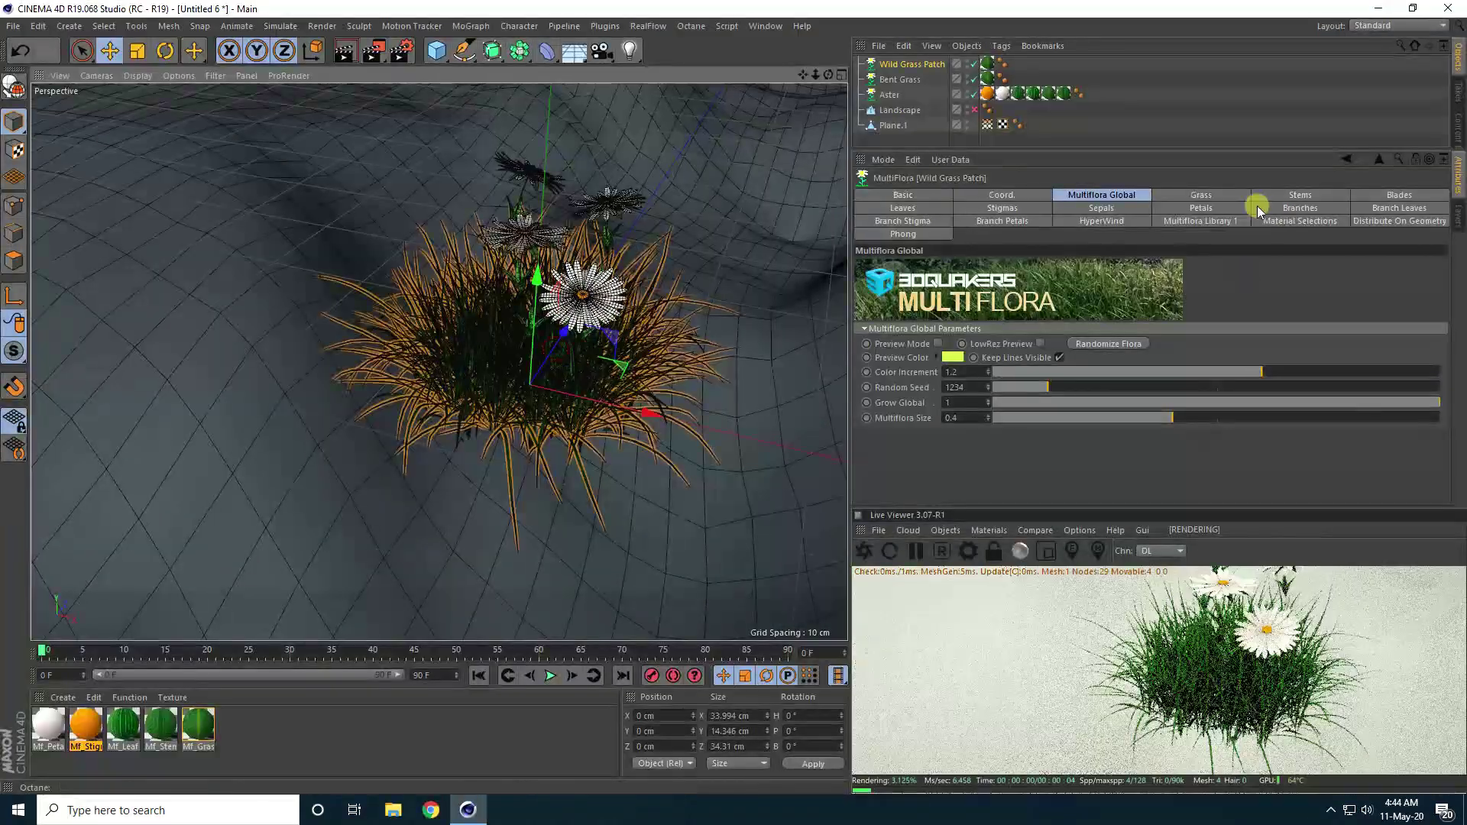
Set the Wild Grass Patch's Grass Size to 0.81, Grass Patch Radius to 1.67 and Grass Turbulence to 0.42.
click(1200, 193)
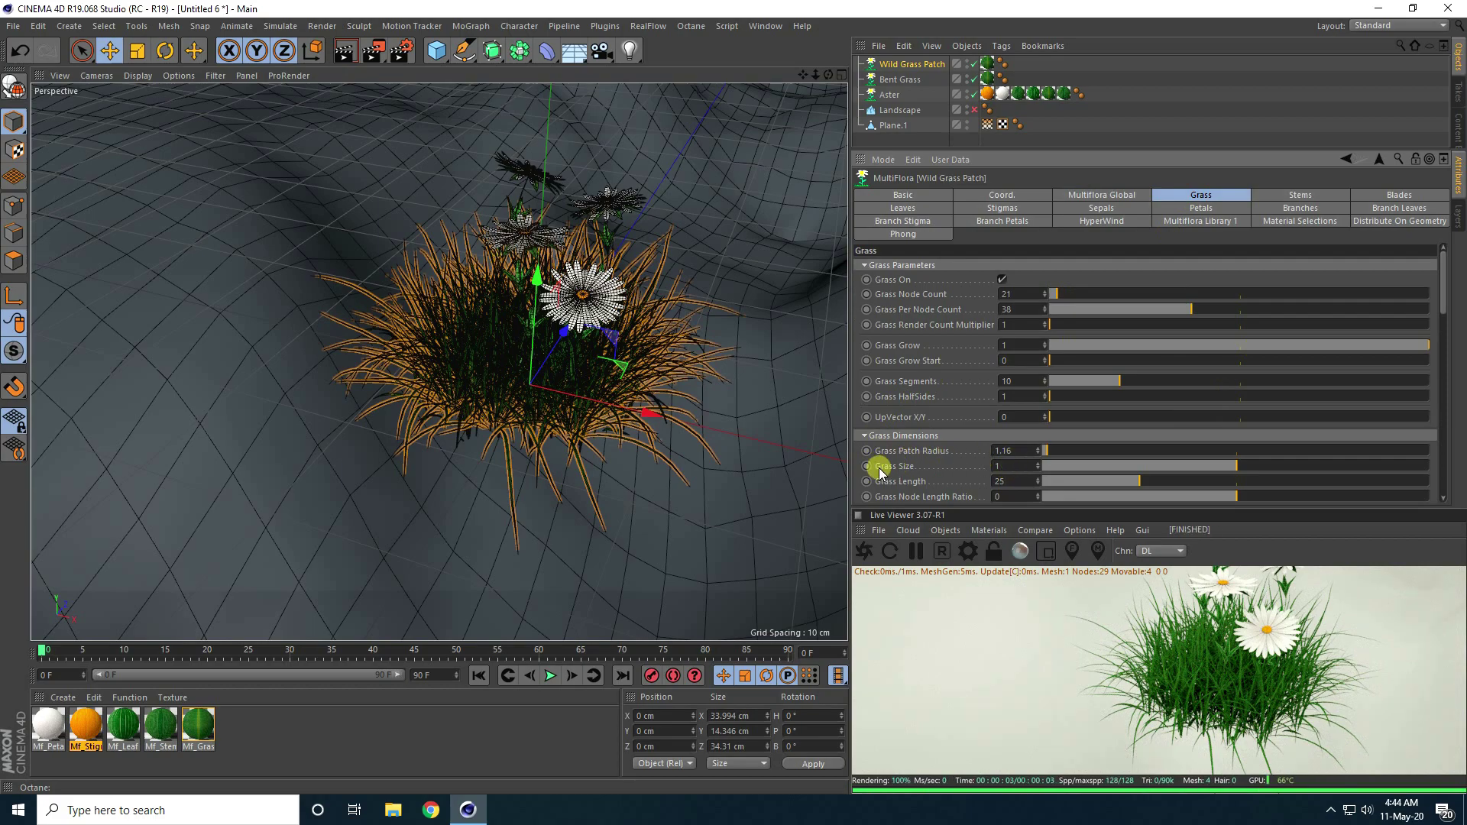
drag(1228, 466, 1200, 461)
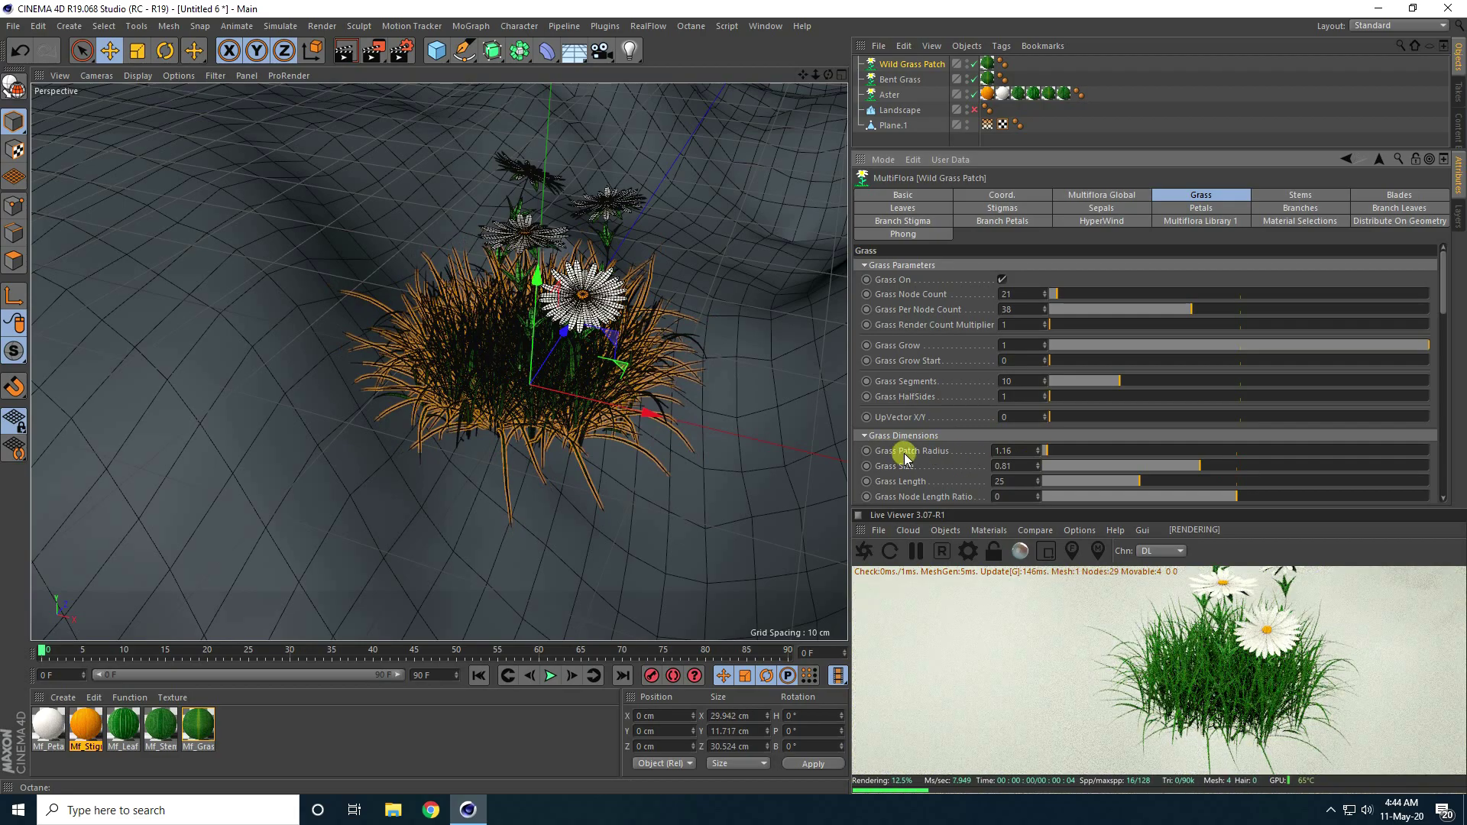
drag(1049, 451, 1048, 452)
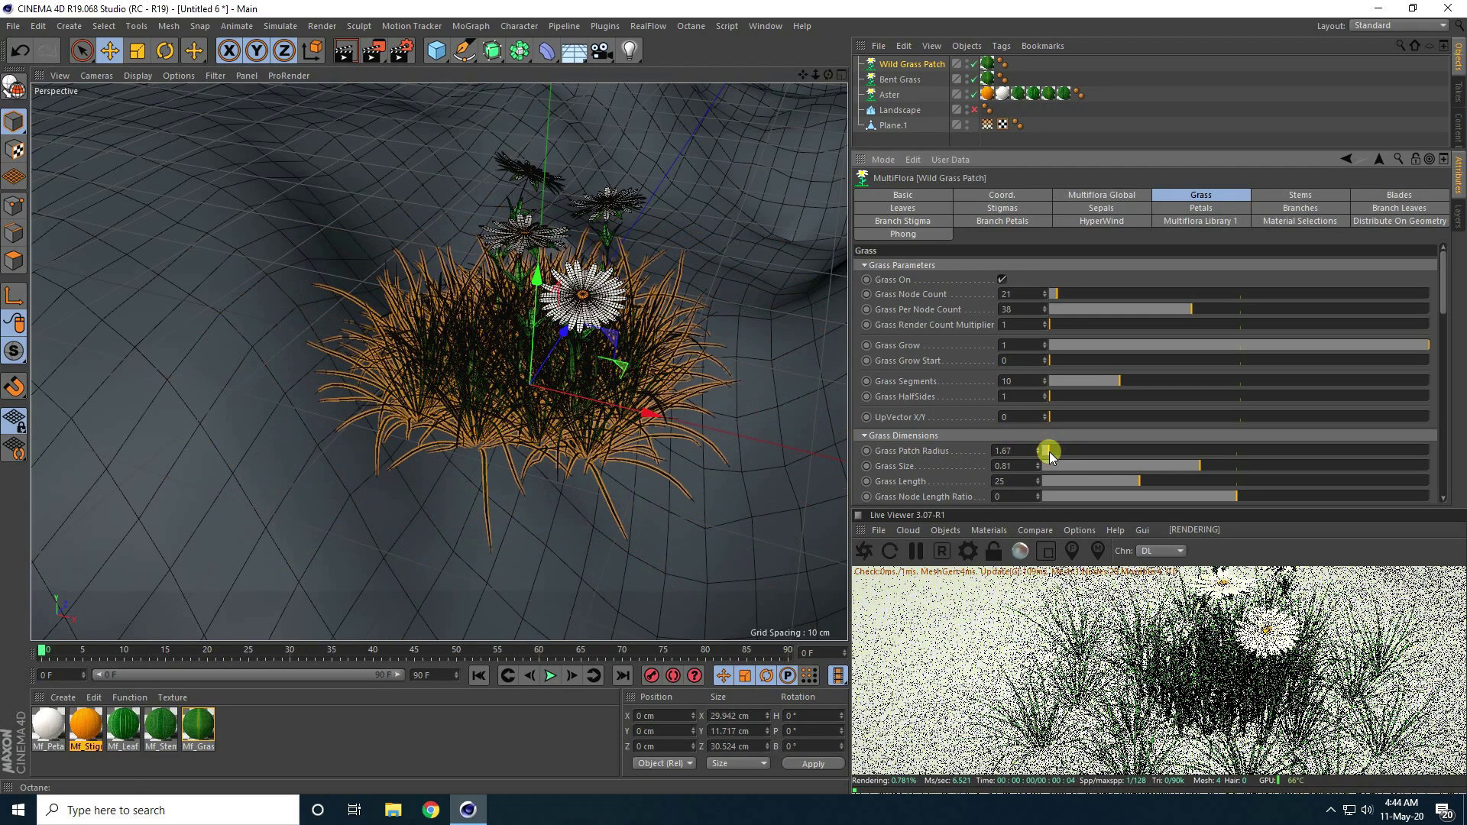
drag(1437, 296, 1431, 406)
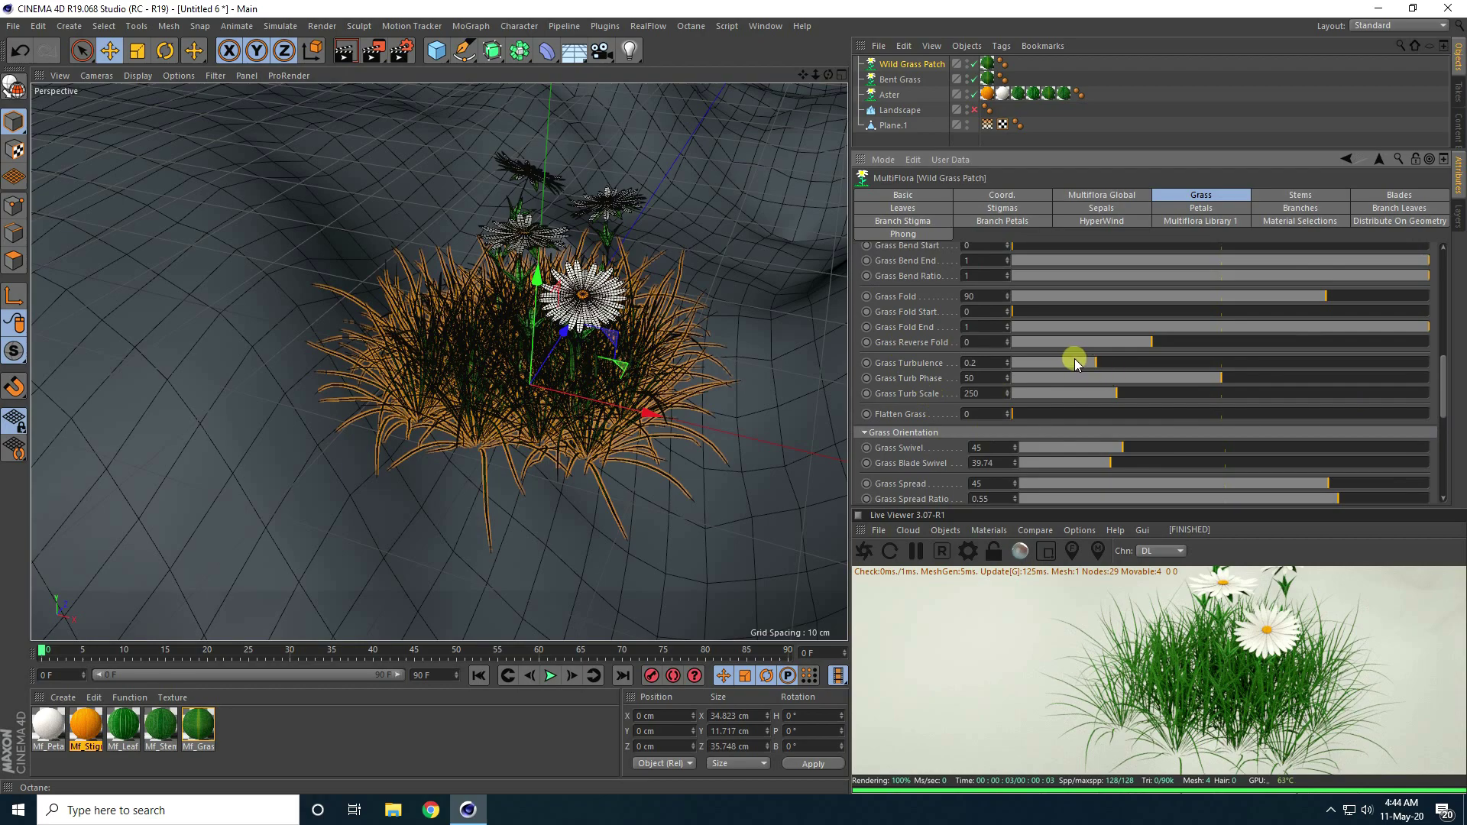
drag(1102, 364, 1187, 360)
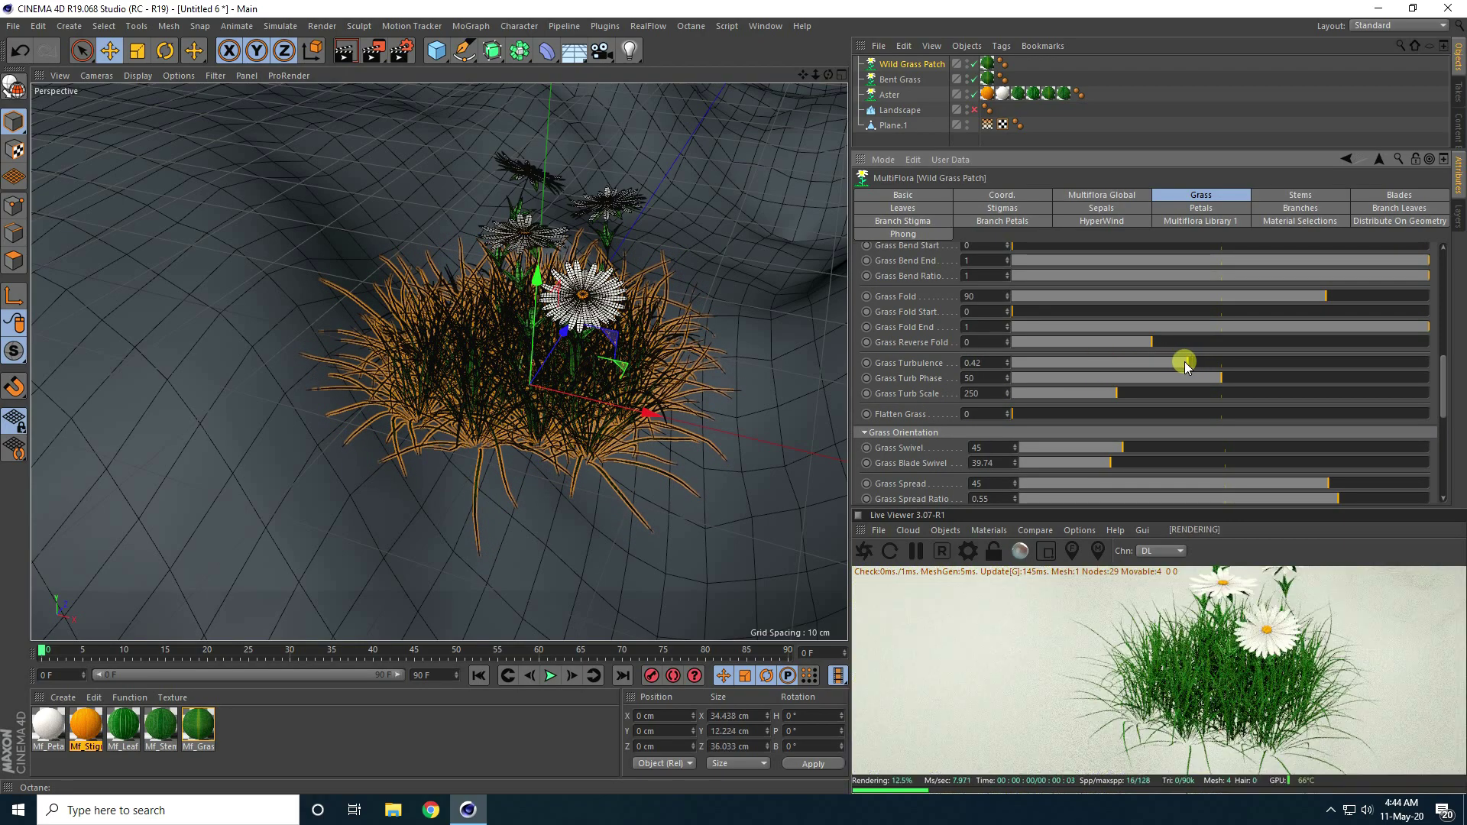
Set the Bent Grass object's Grass Turbulence to 0.13, Grass Patch Radius to 1.87 and Grass Size to 0.89.
click(907, 80)
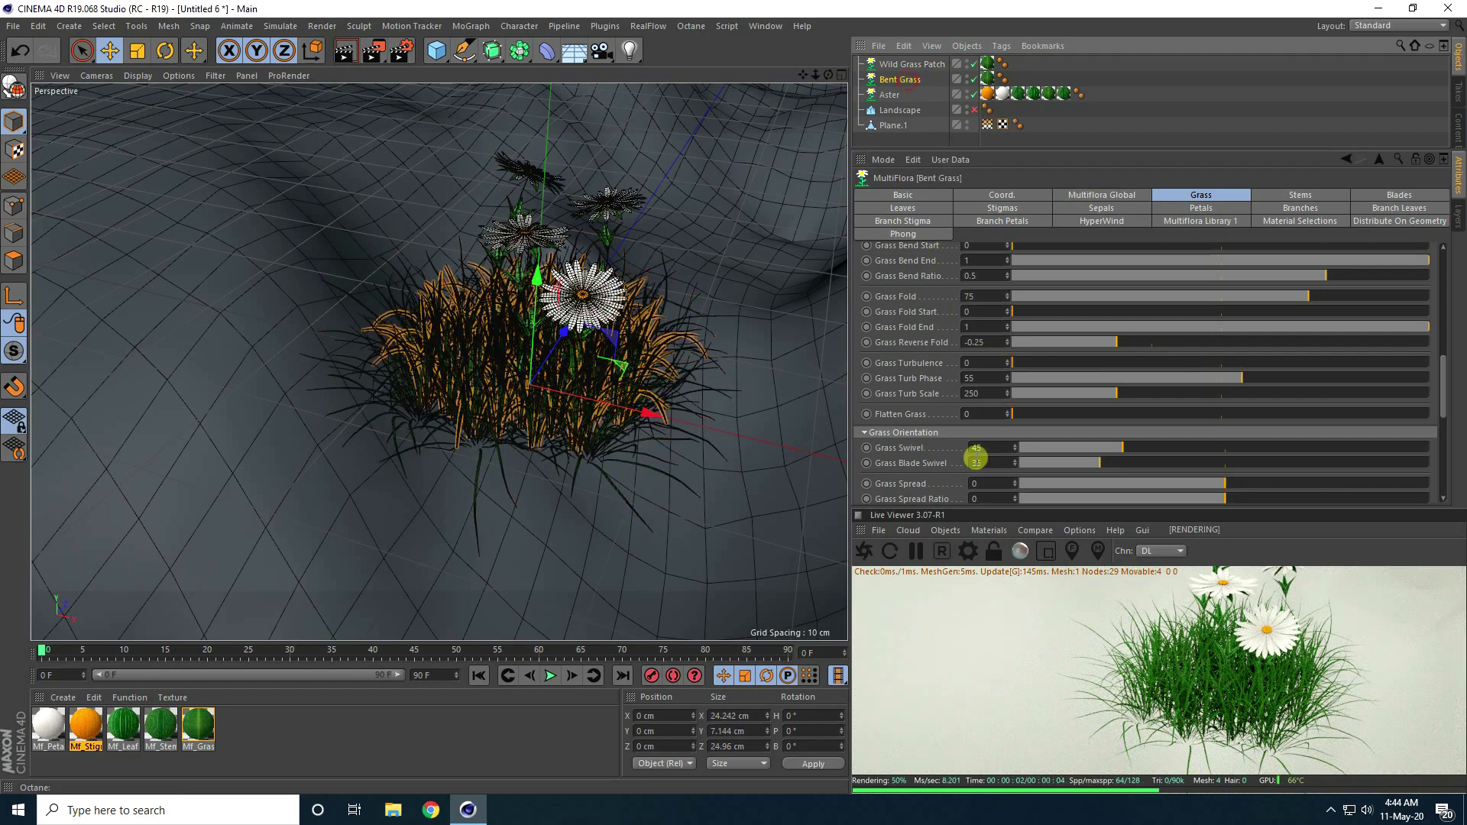
click(1065, 363)
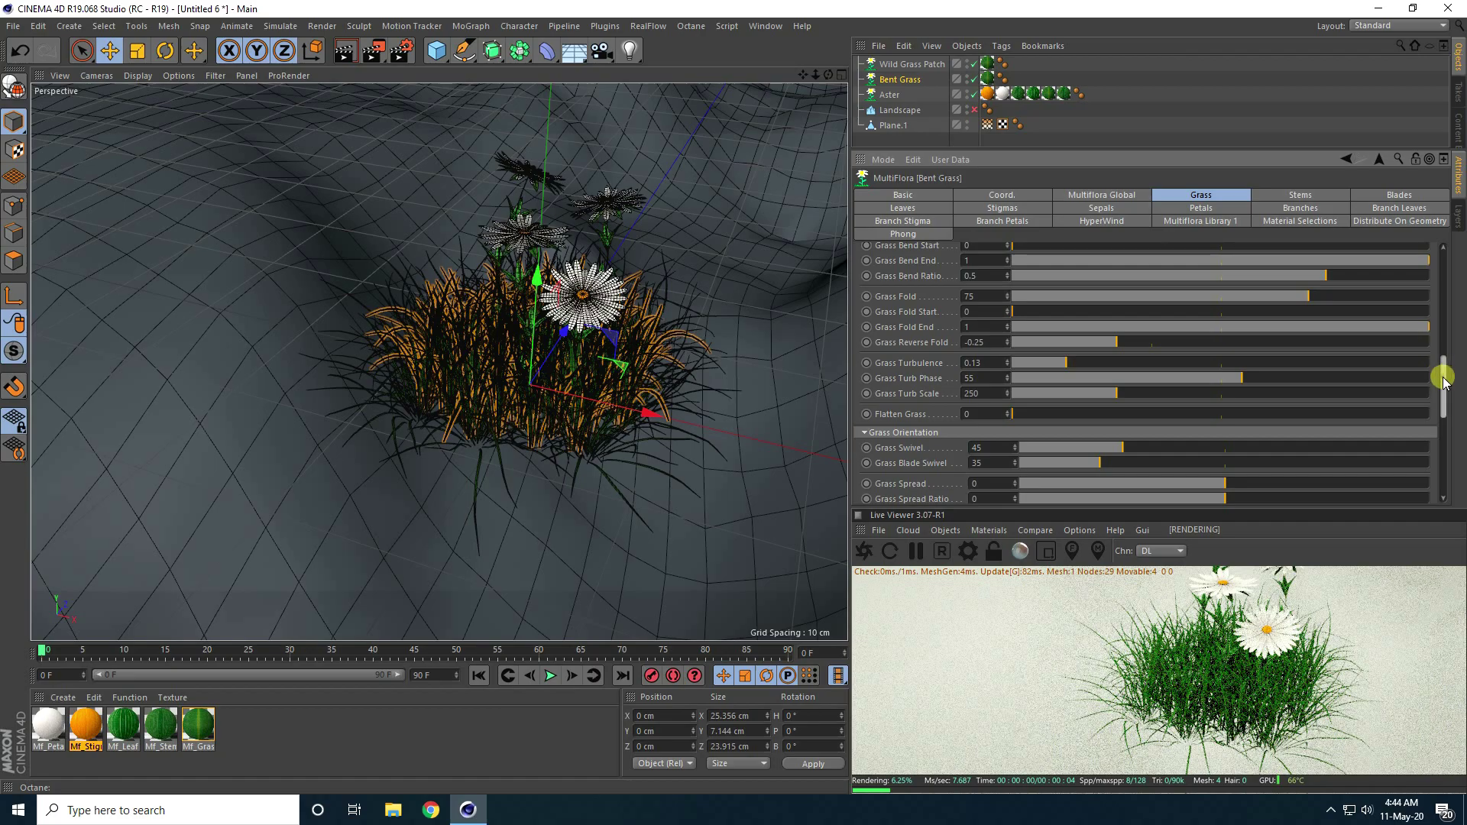
drag(1443, 379, 1446, 294)
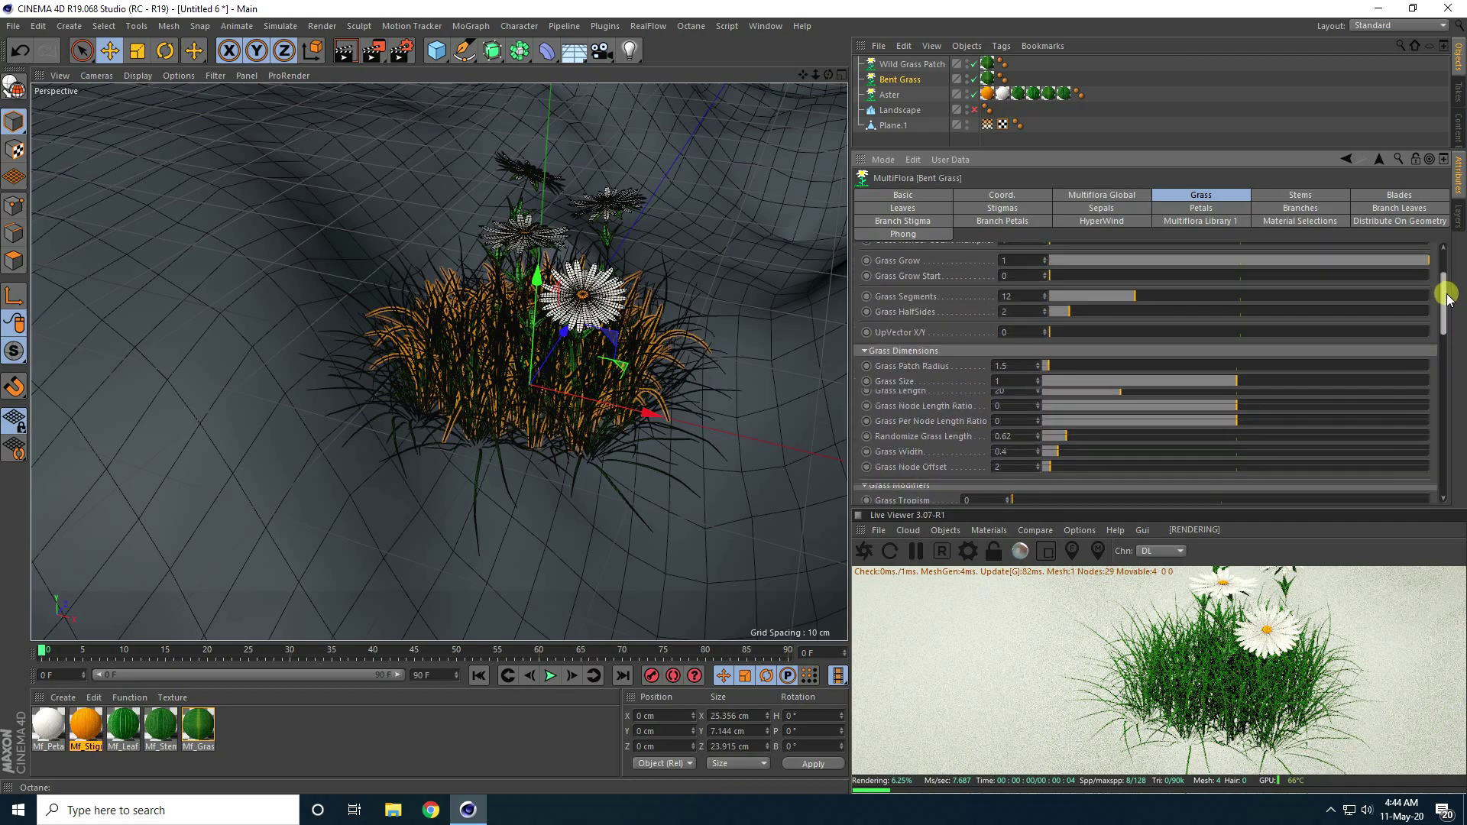
click(1051, 372)
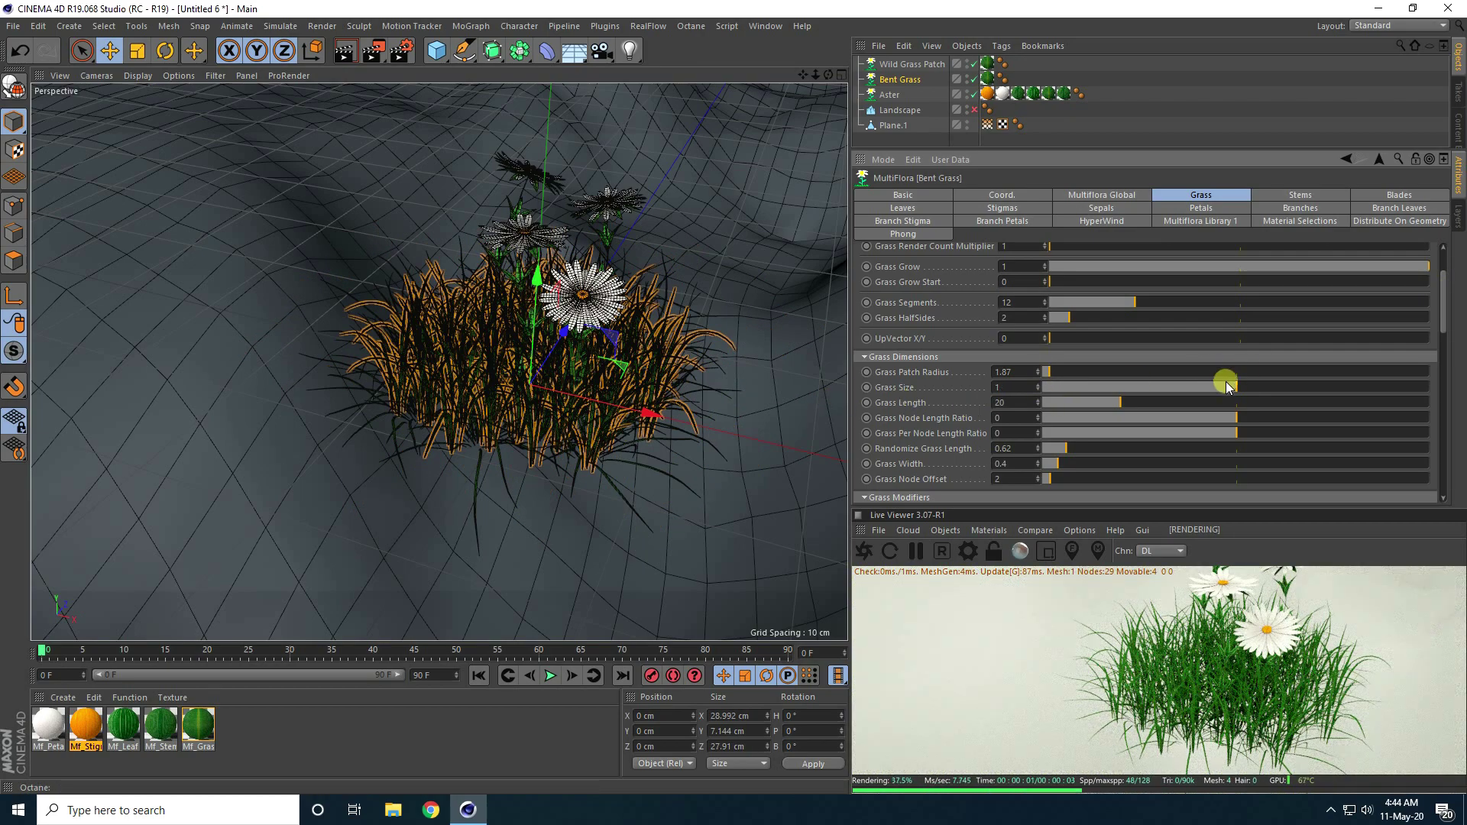
drag(1226, 386, 1213, 384)
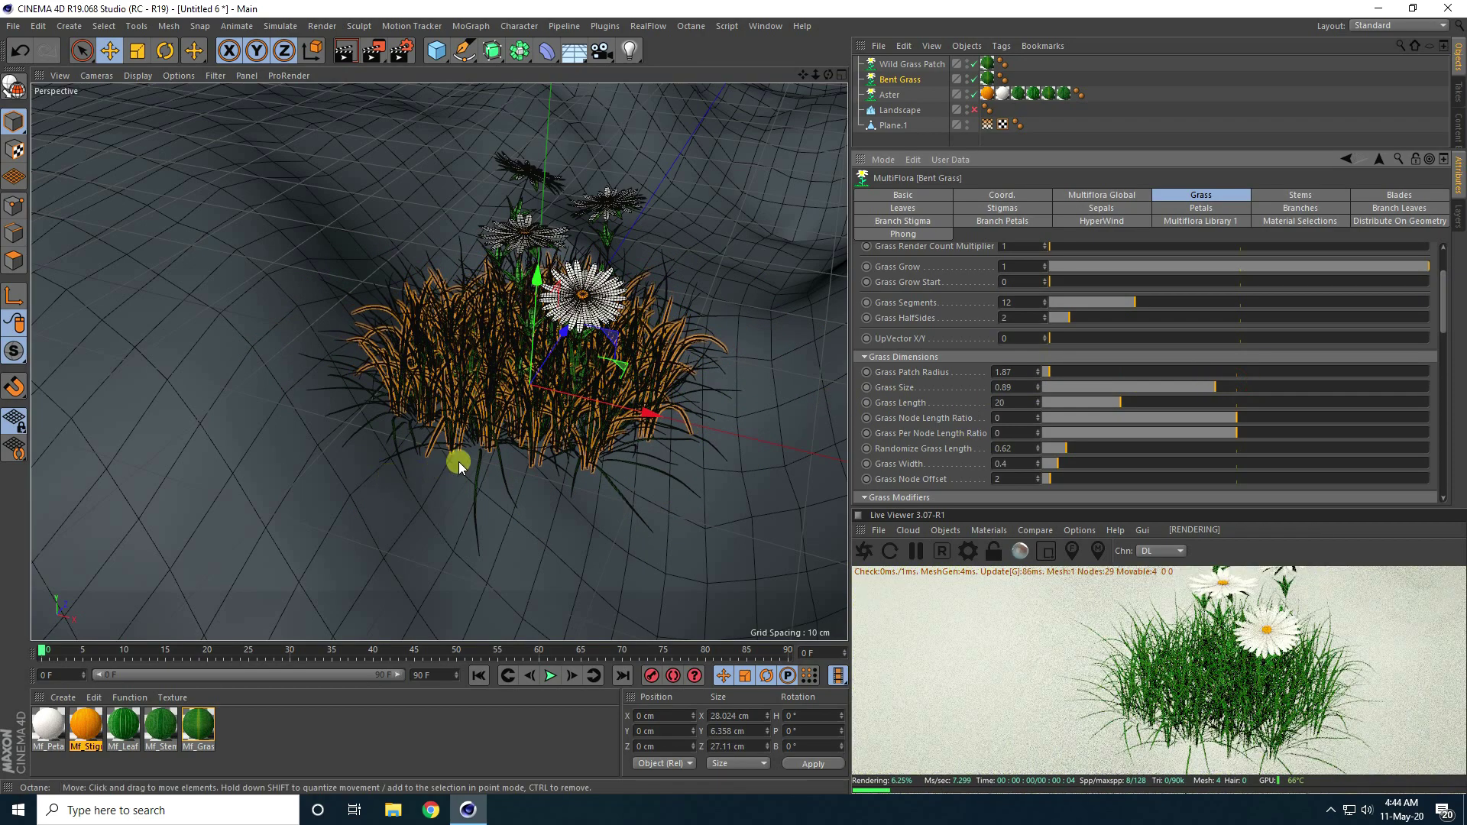
Add an Octane Scatter object and make Wild Grass Patch and Bent Grass its children.
scroll(452, 338, down, 4)
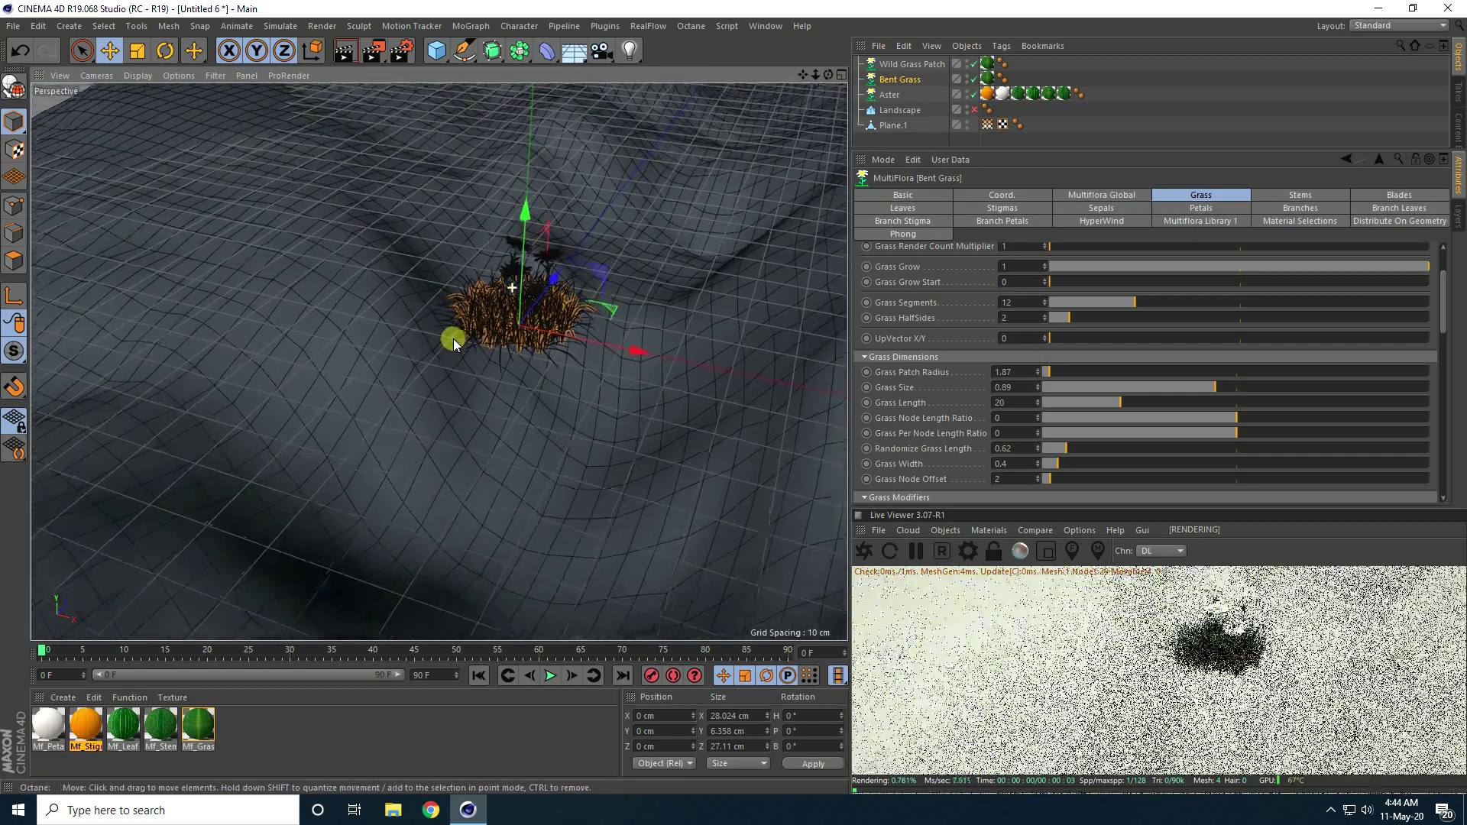
mouse_move(453, 338)
alt+mouse_down()
mouse_move(432, 354)
mouse_move(466, 331)
alt+mouse_up()
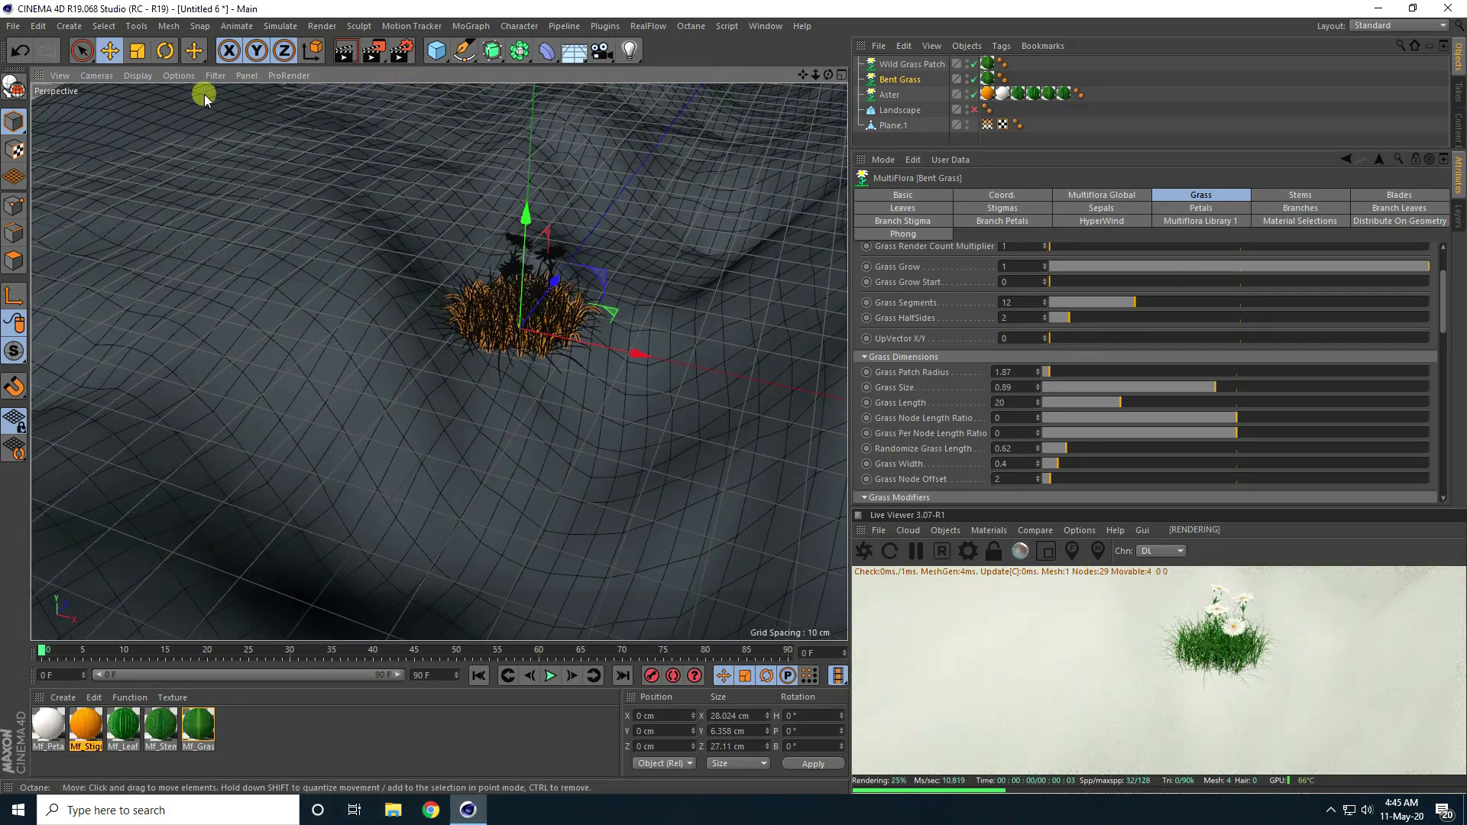
click(945, 530)
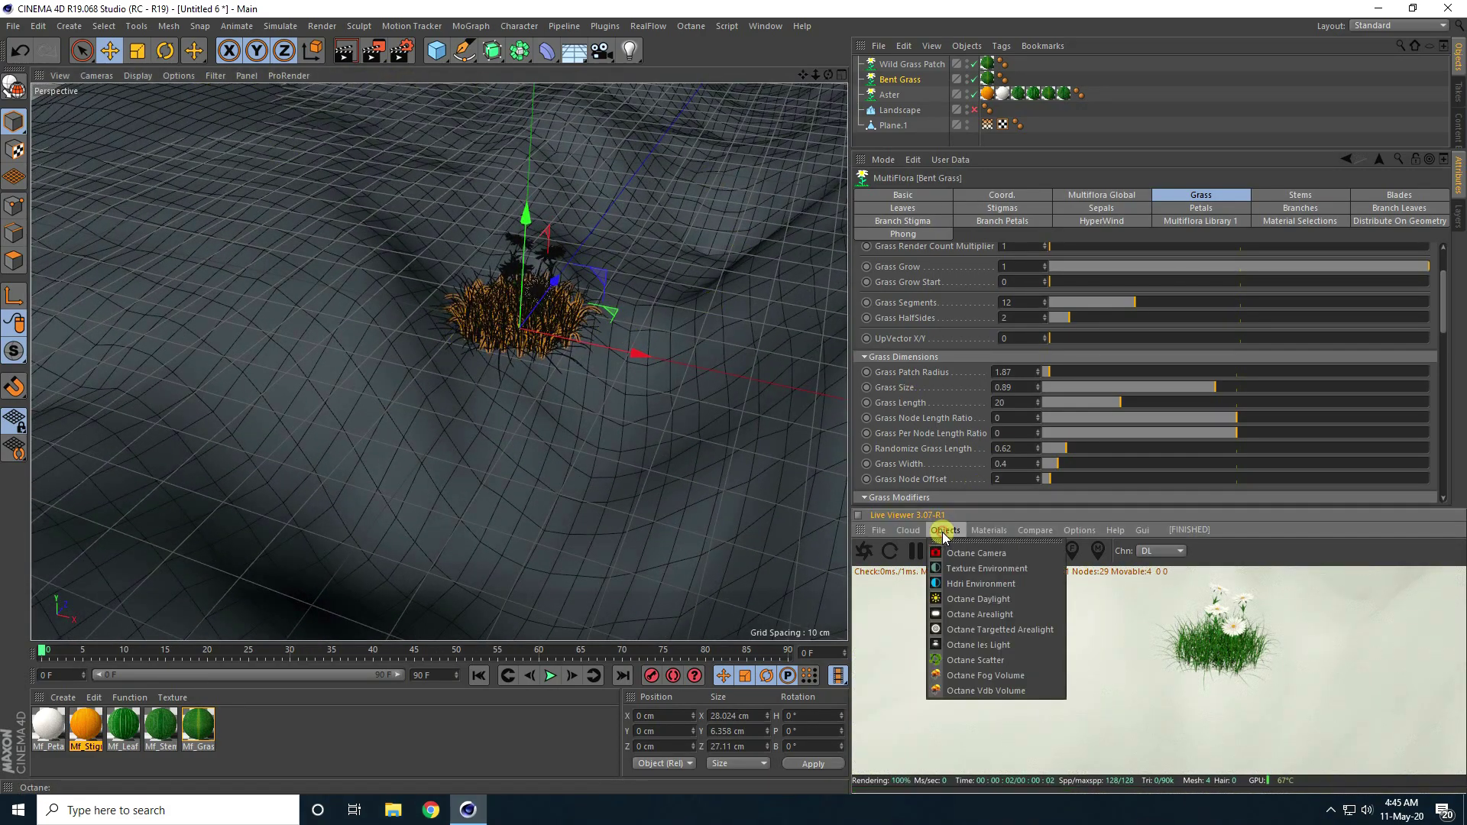
click(997, 662)
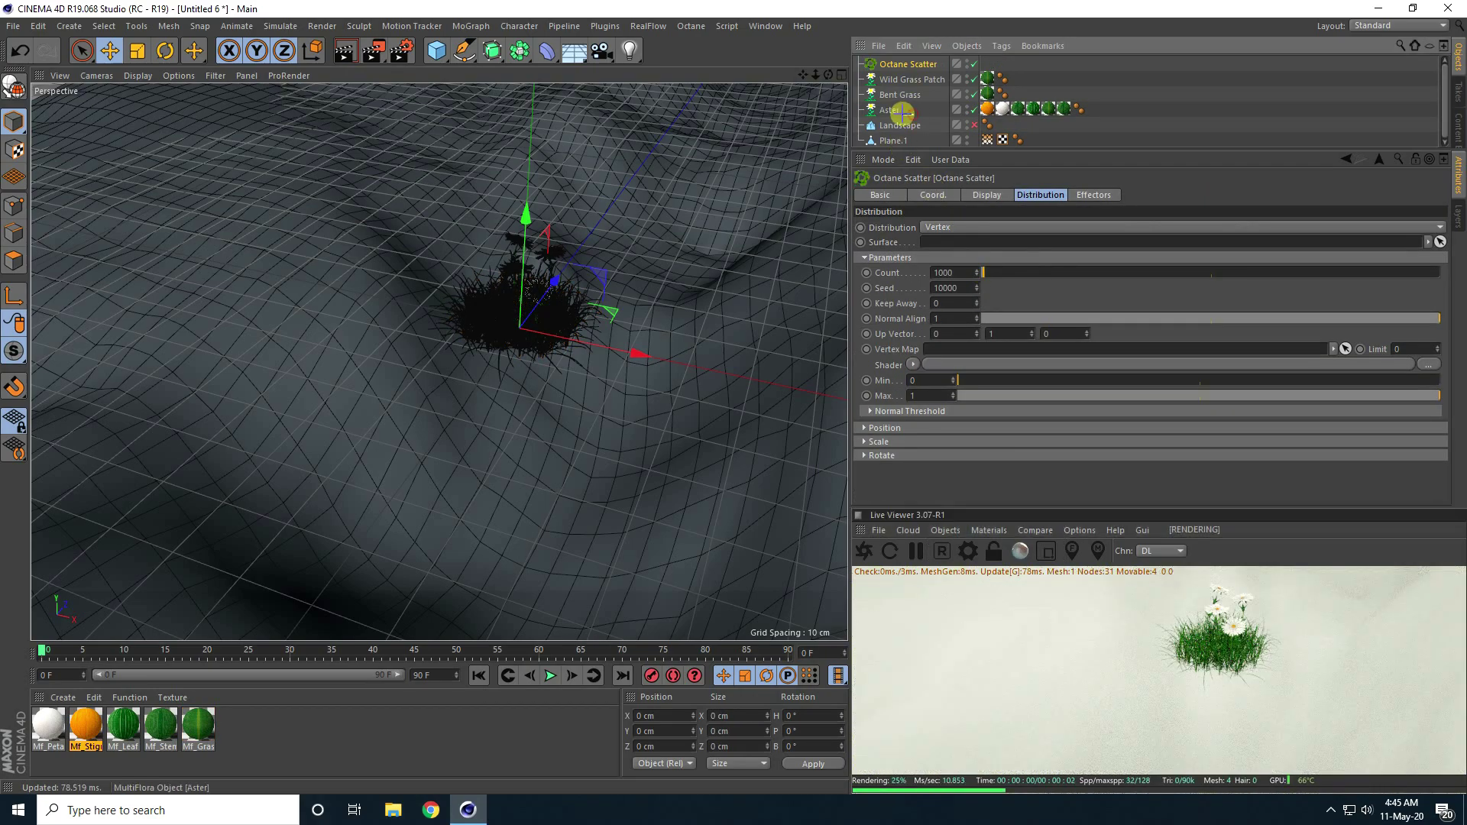
drag(902, 104, 895, 67)
click(909, 66)
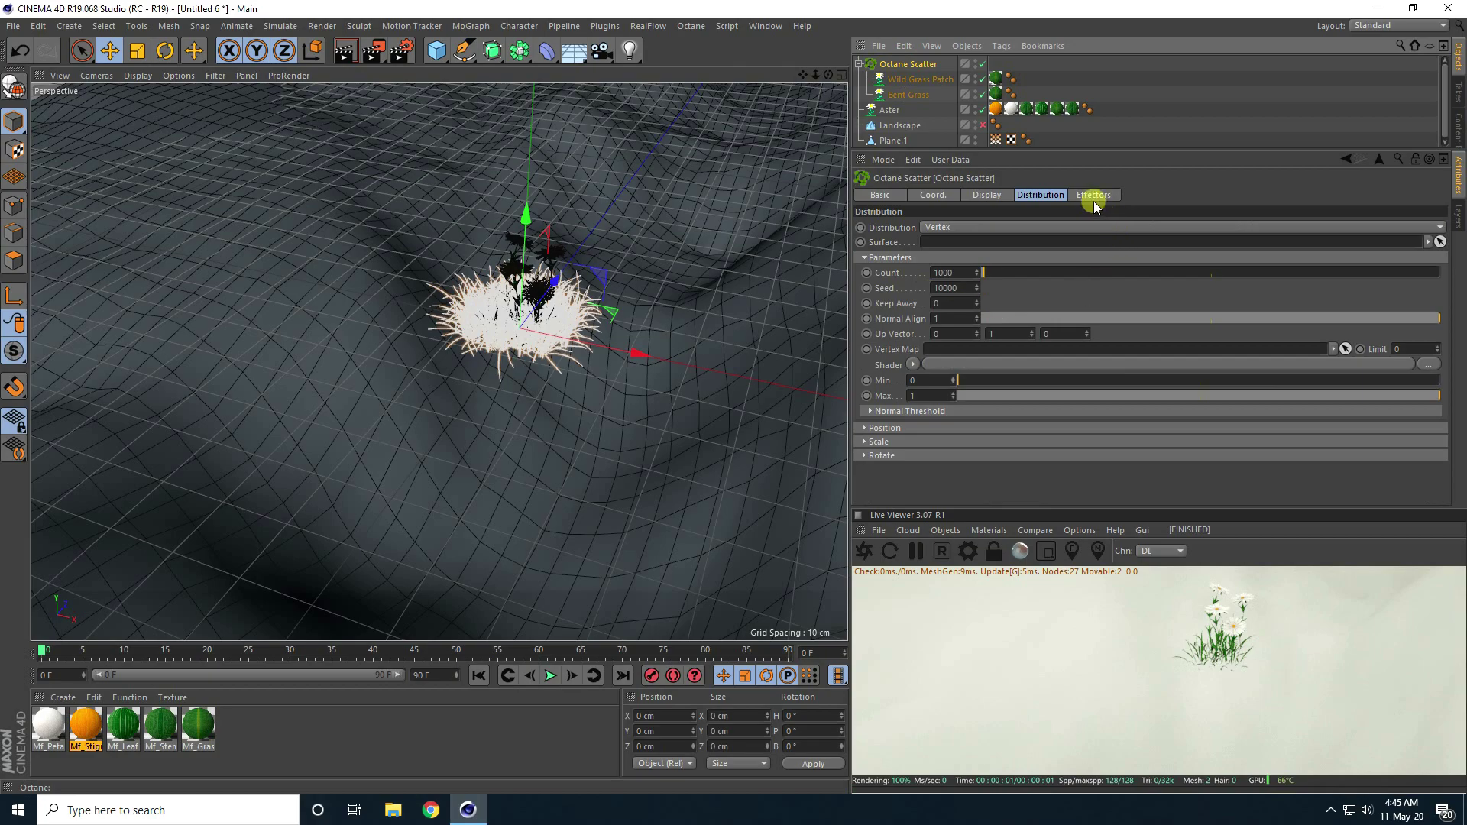
Assign Plane.1 as the Octane Scatter's surface and set its distribution to Surface.
drag(898, 144, 891, 145)
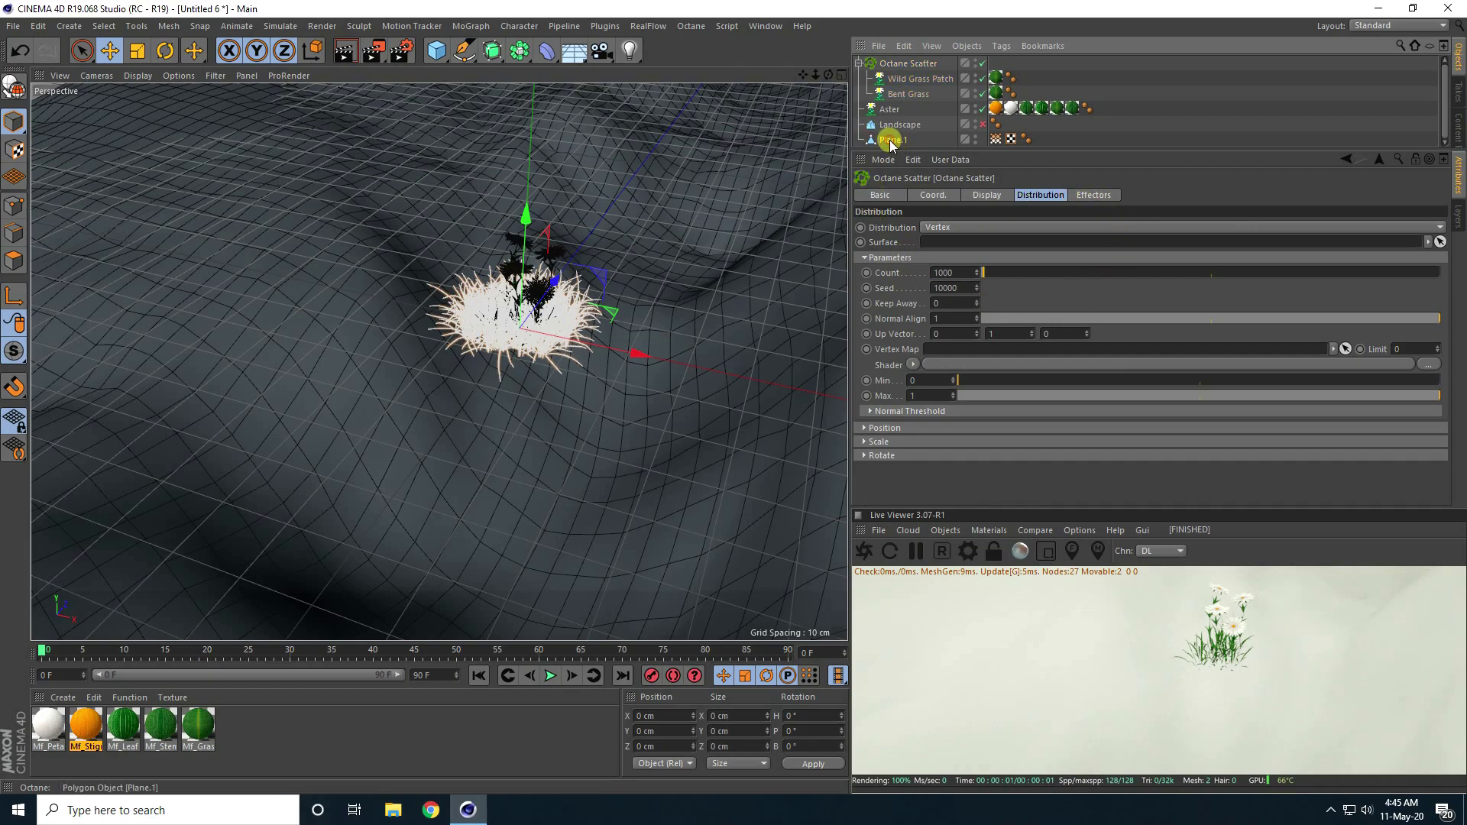
drag(933, 249, 929, 241)
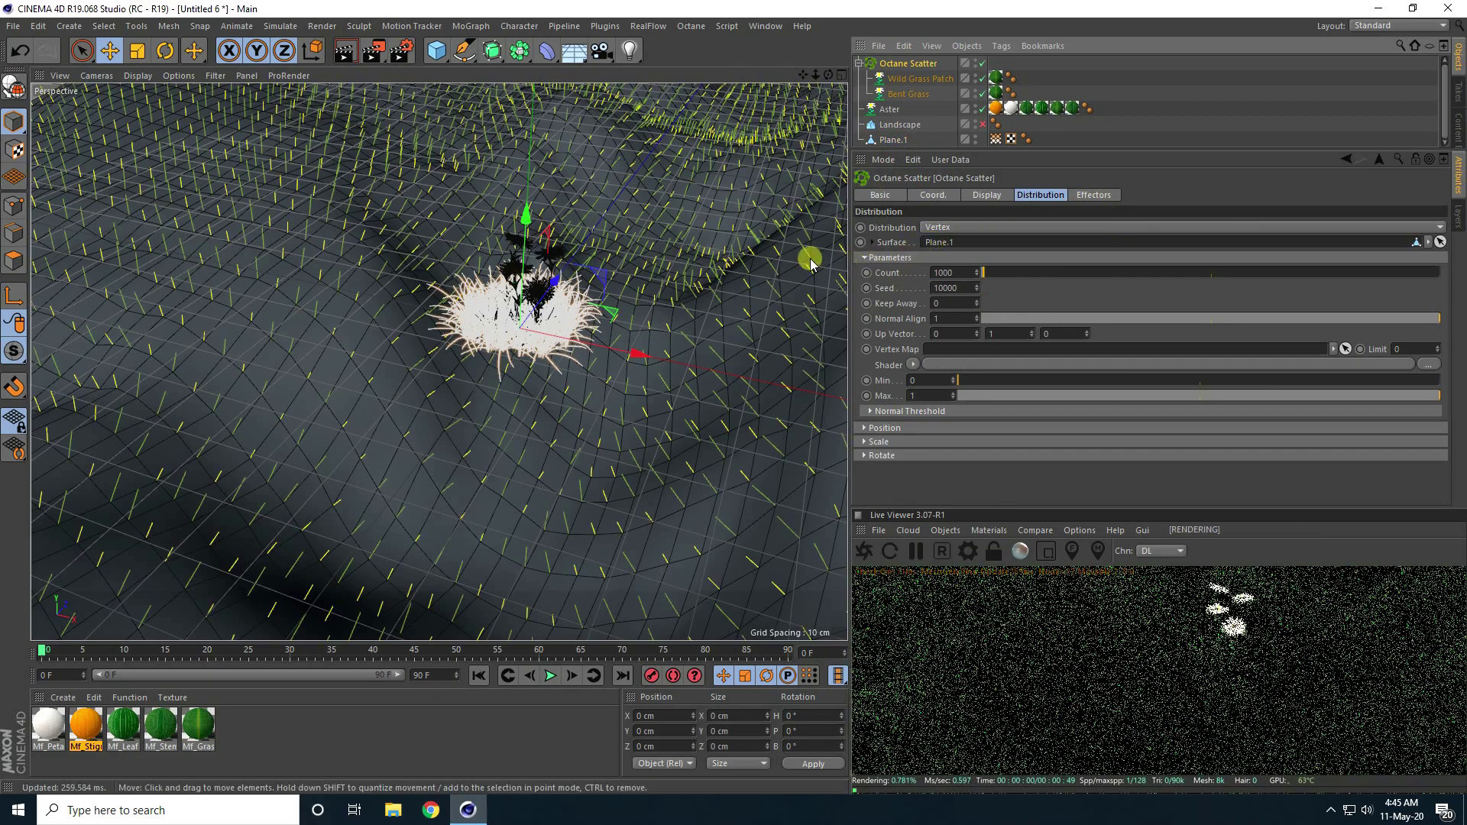
click(934, 227)
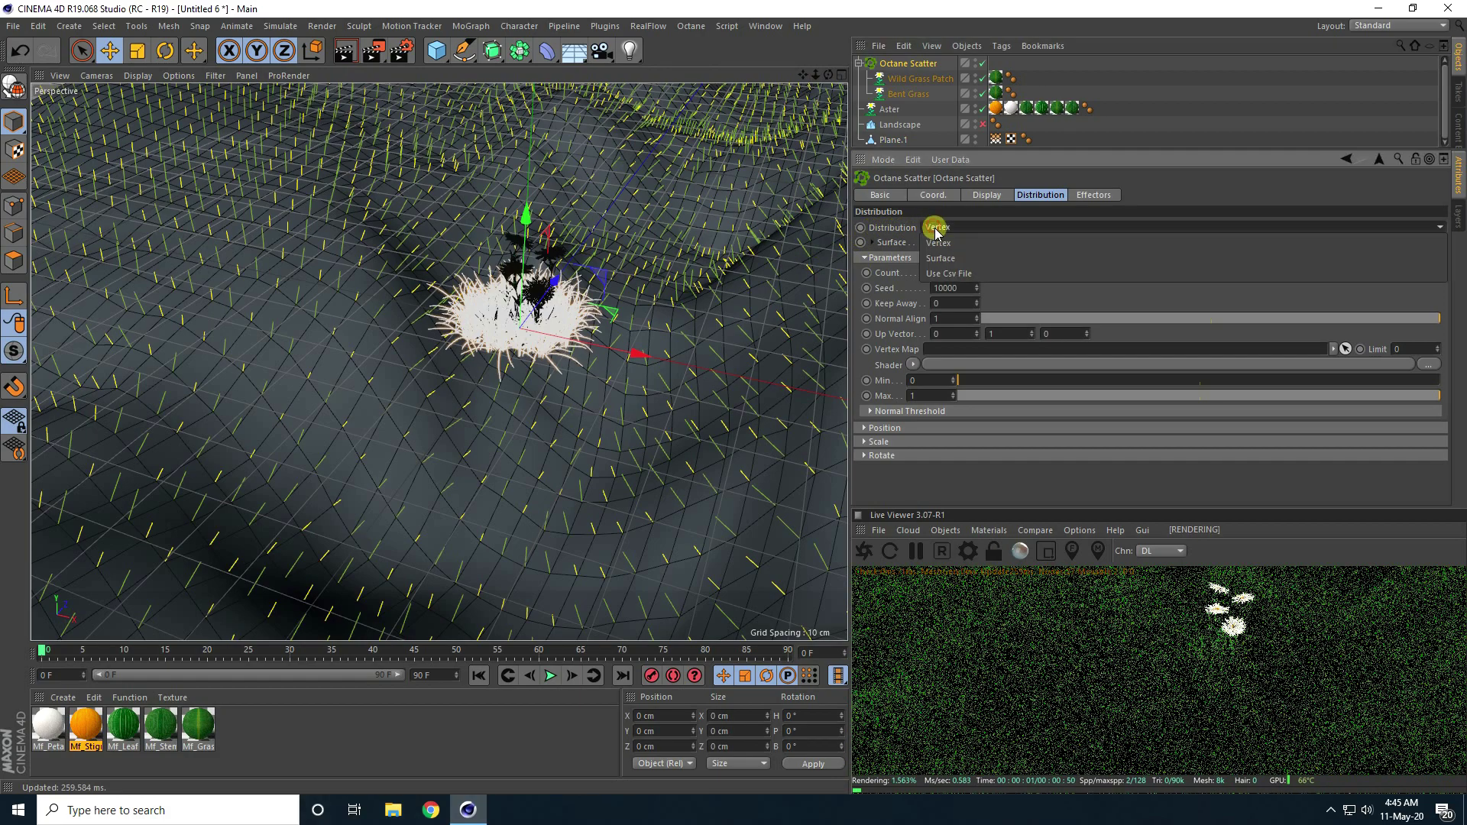
click(953, 260)
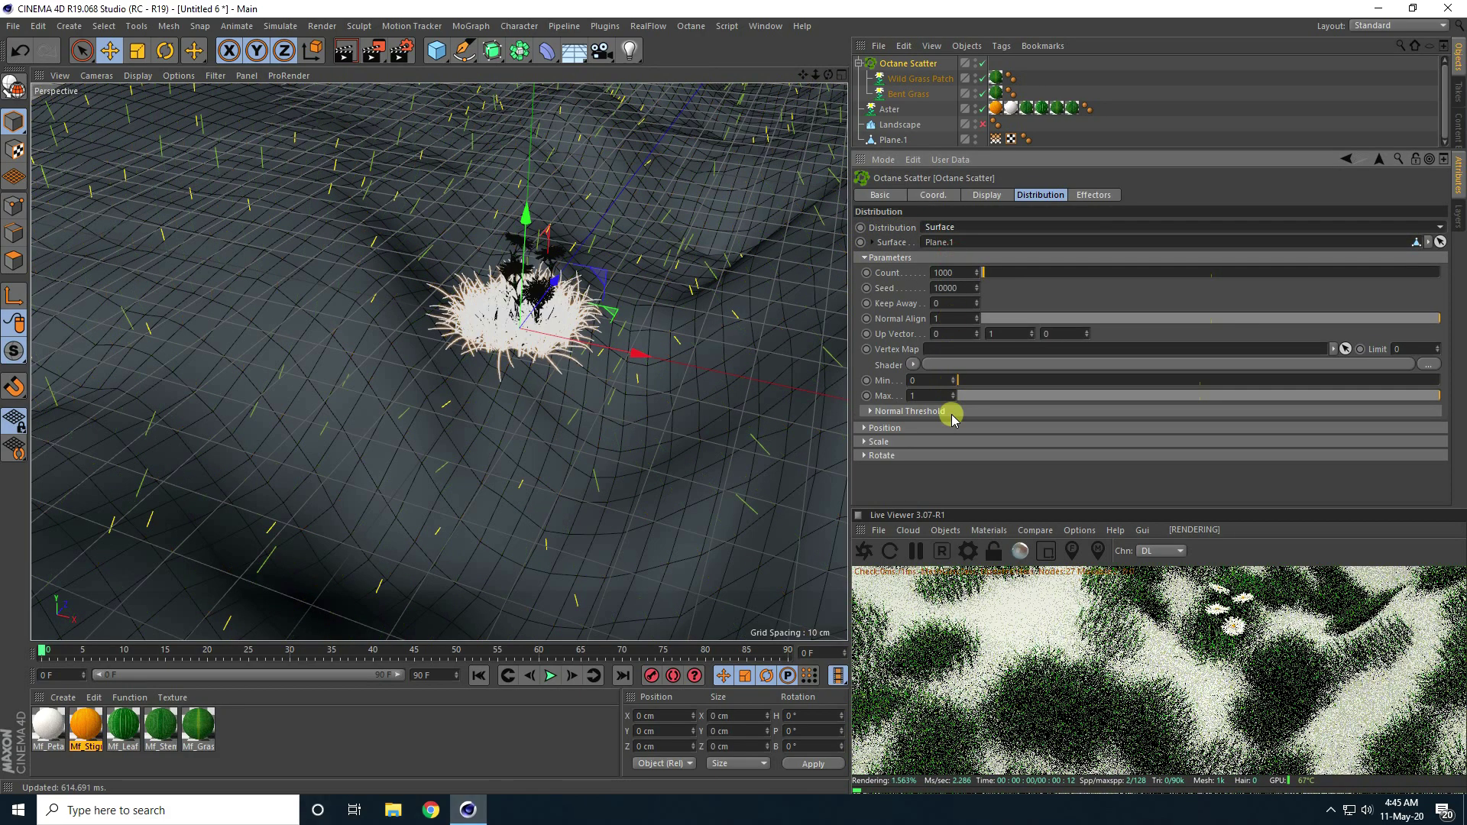
Set the Octane Scatter count to 5000 and assign Plane.1's vertex map tag to limit the grass distribution.
alt+drag(563, 400, 593, 389)
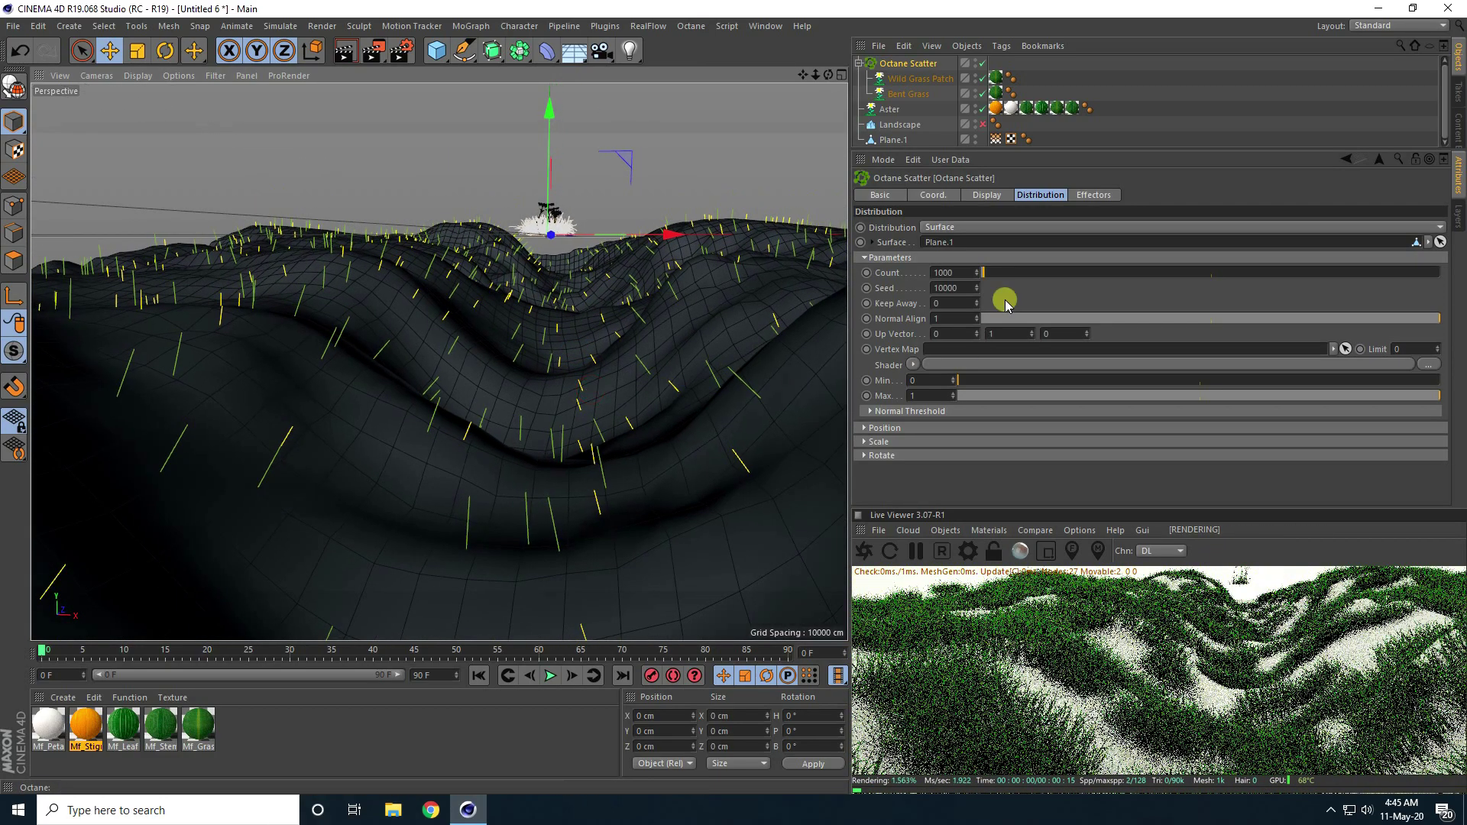
click(874, 275)
click(931, 275)
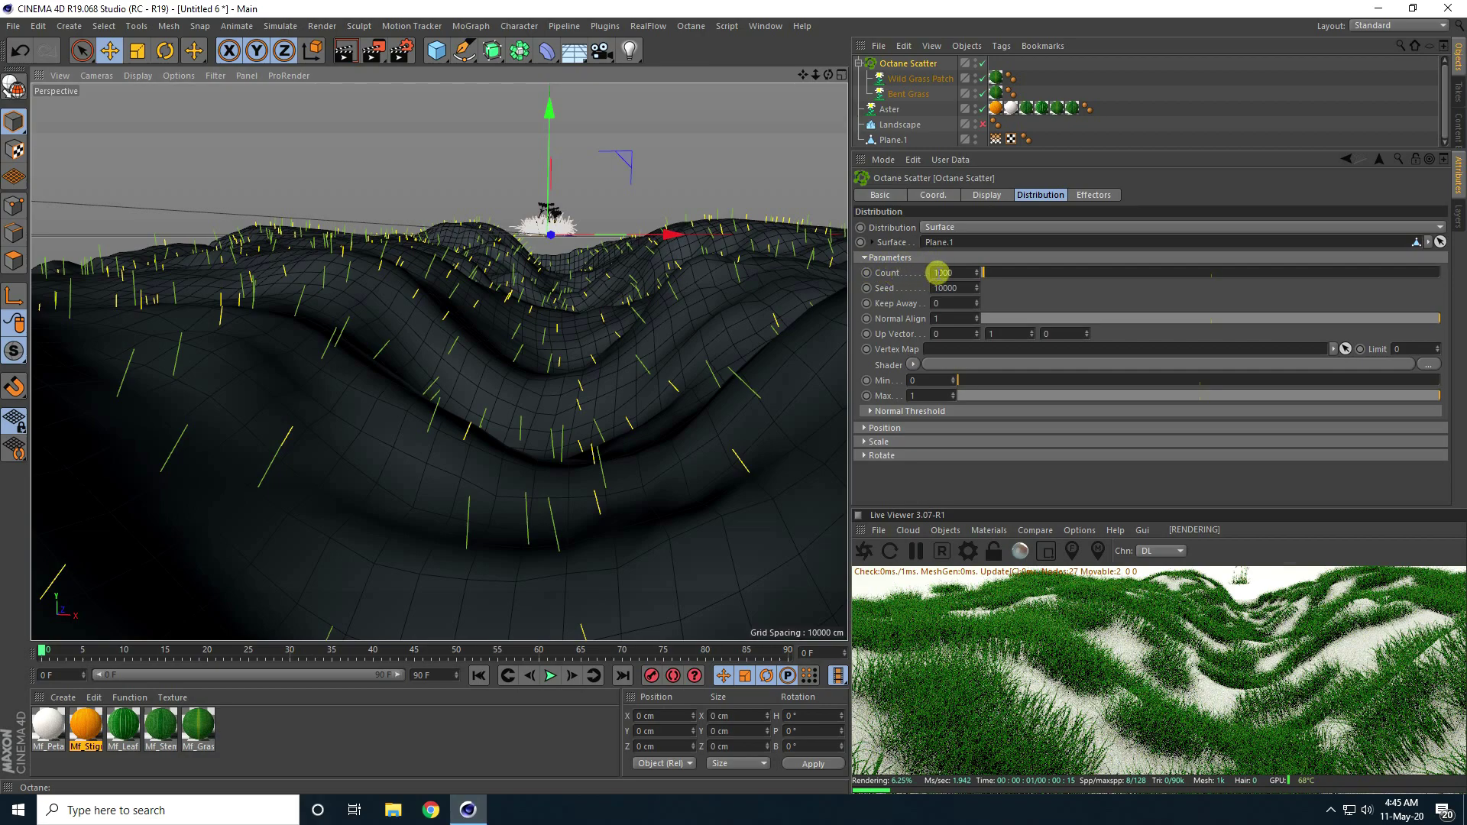
click(927, 273)
text(5)
key(Return)
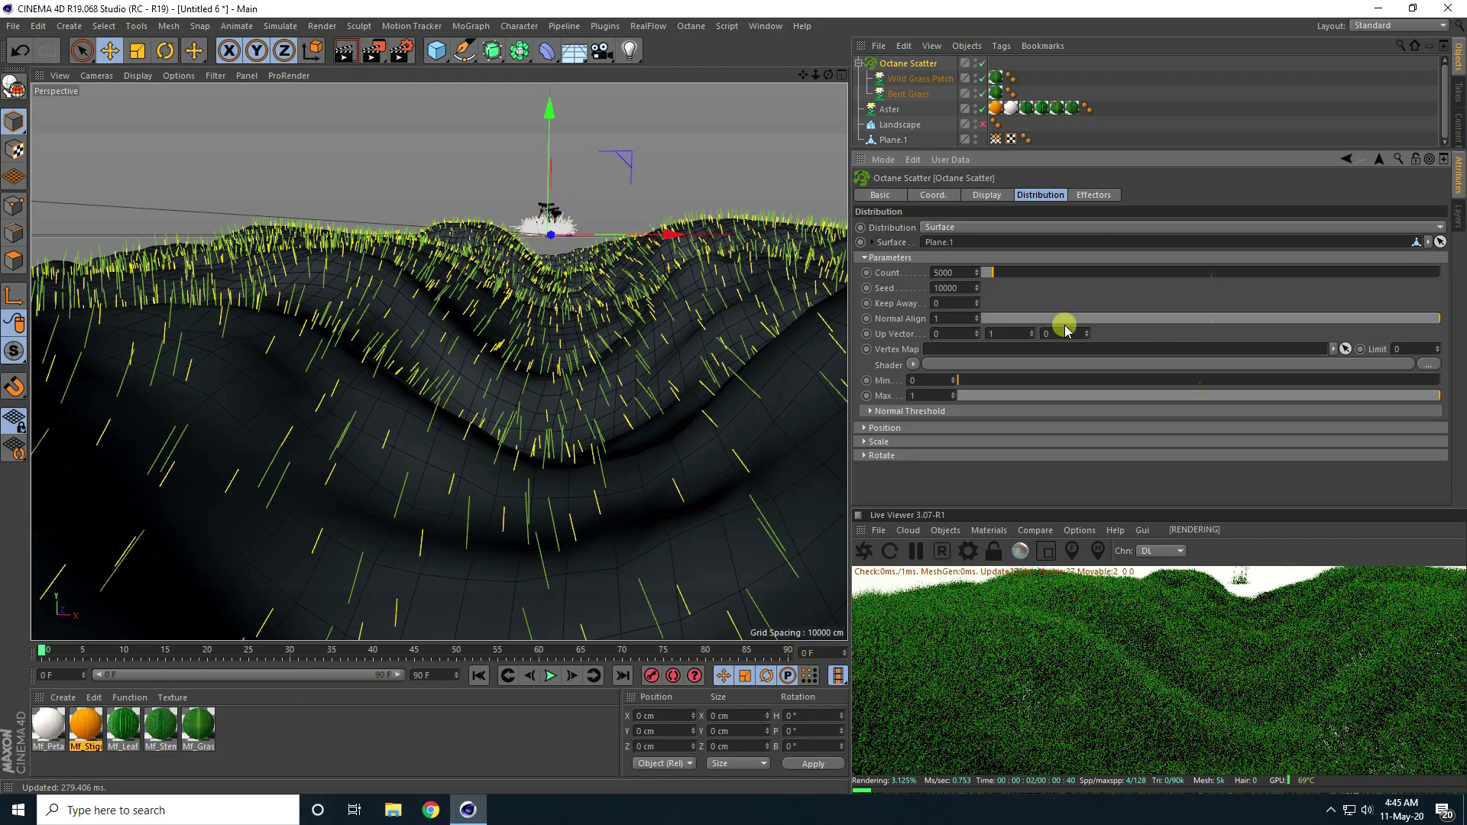
drag(996, 139, 997, 142)
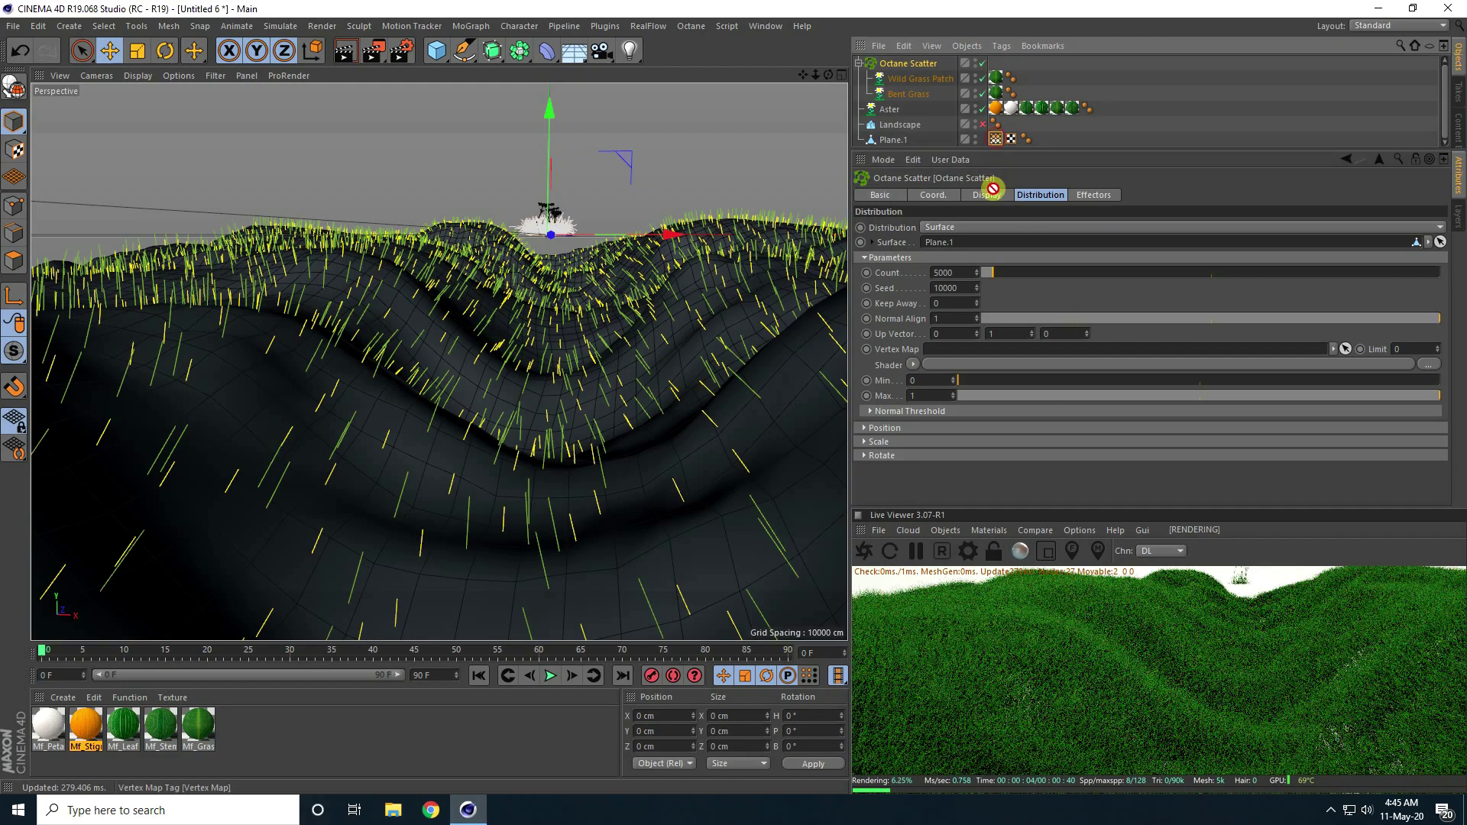
drag(950, 357, 947, 355)
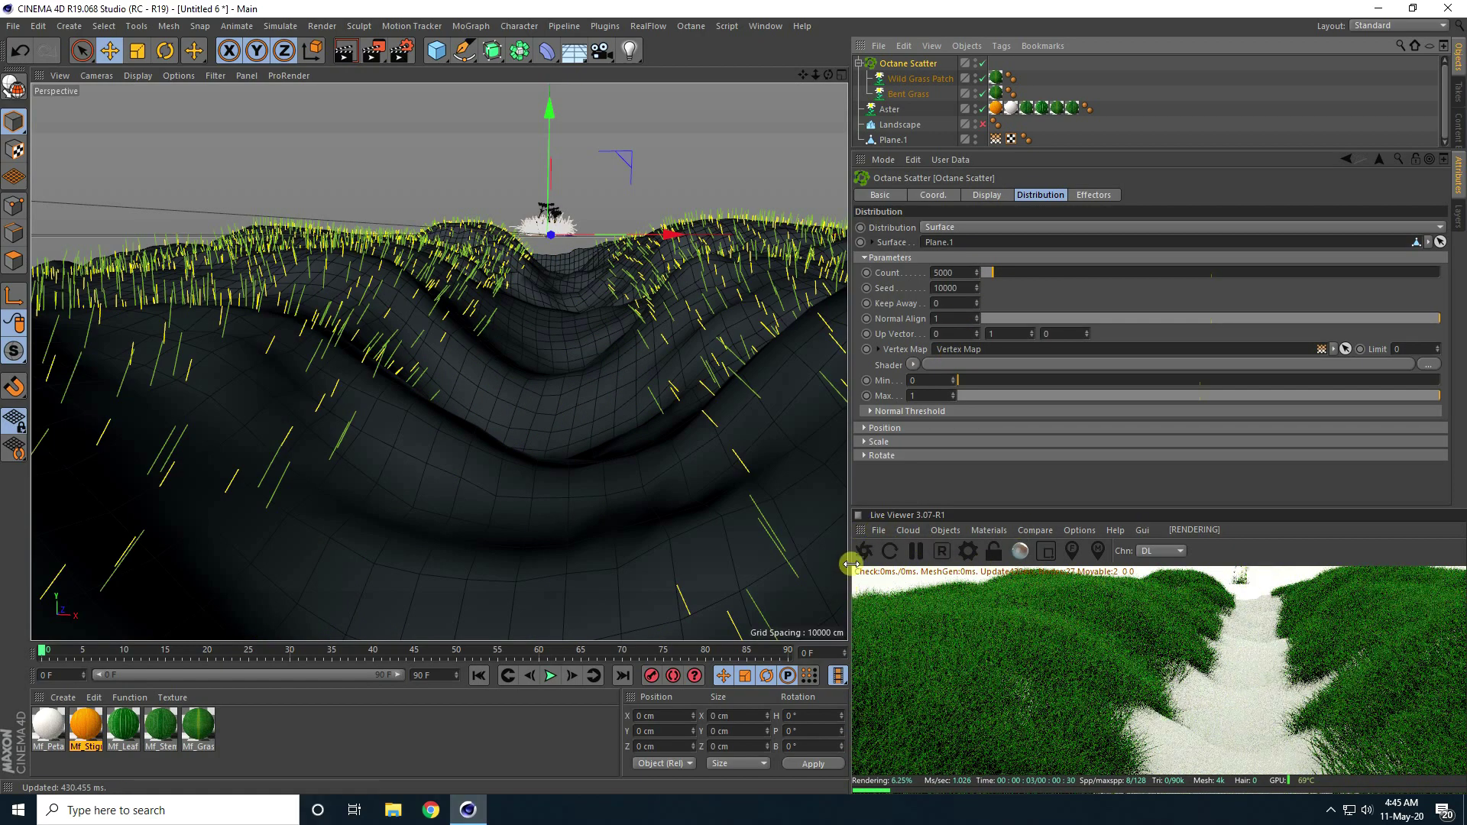
Dock the Live Viewer beside the perspective viewport and widen both views.
click(859, 530)
drag(795, 501, 128, 310)
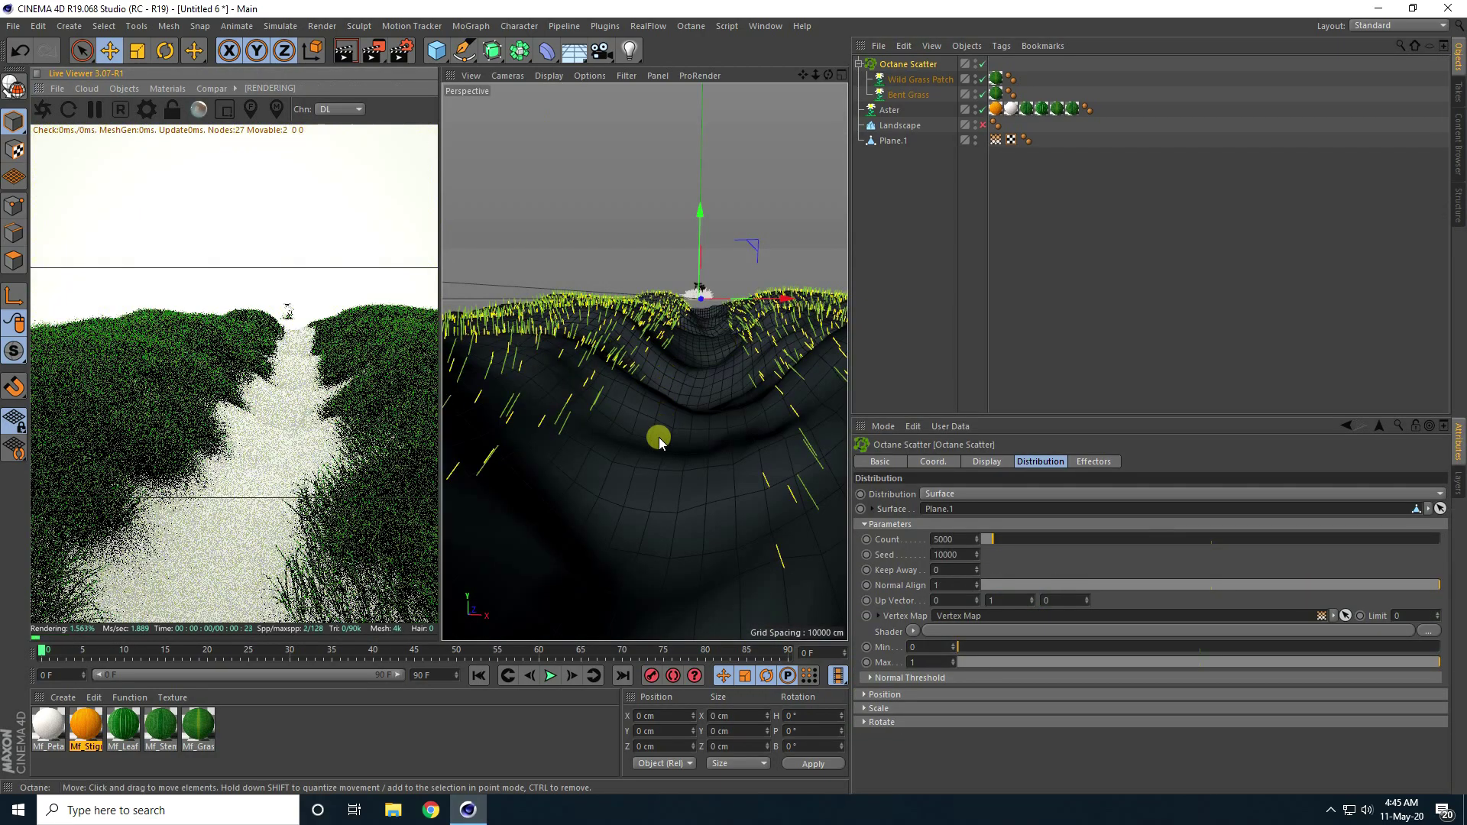
alt+drag(658, 438, 746, 410)
drag(851, 344, 1031, 343)
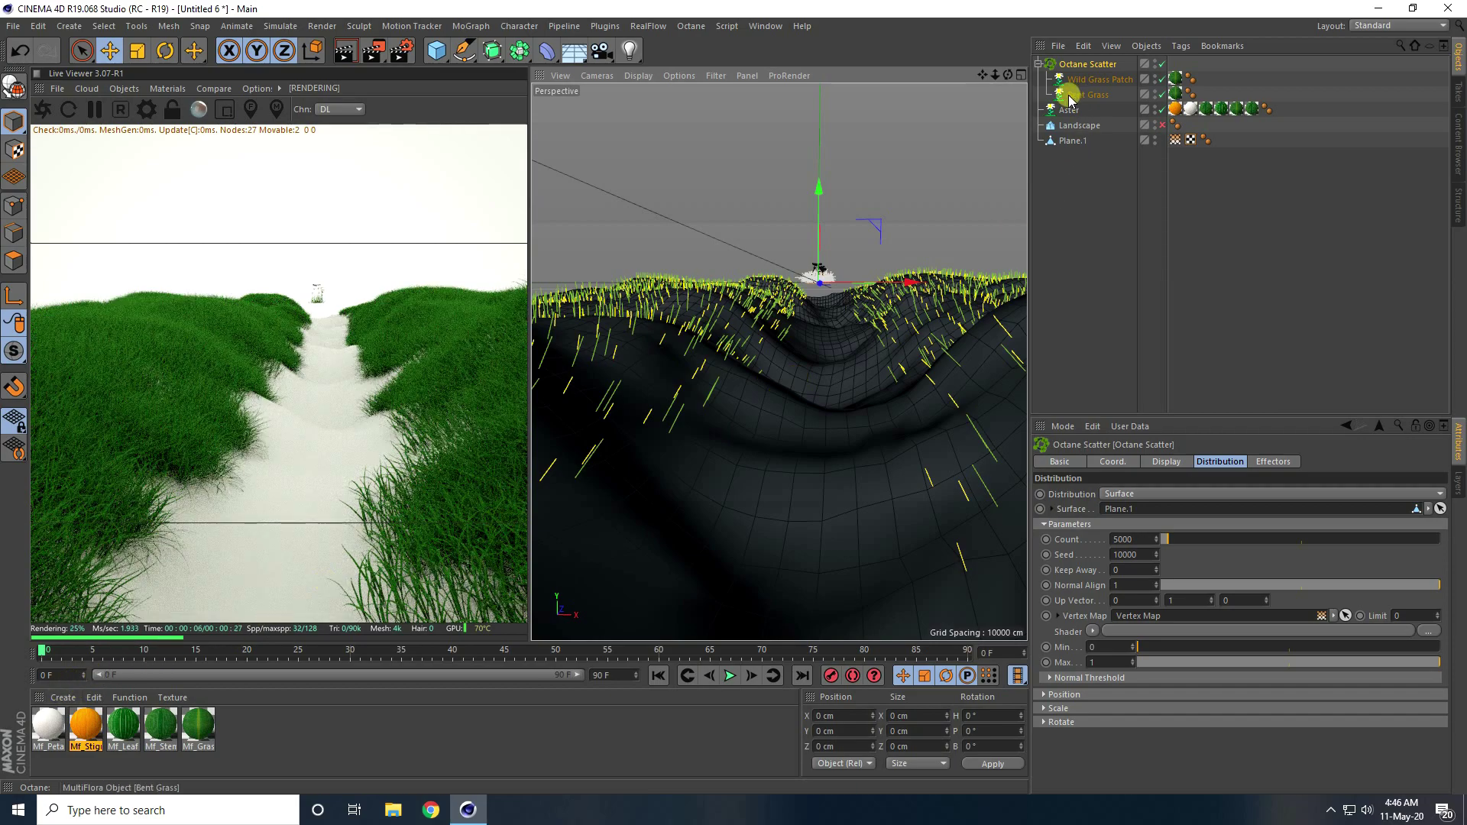
Create a new Octane Material and open it in the Octane Node Editor.
click(62, 698)
mouse_move(92, 587)
mouse_move(252, 554)
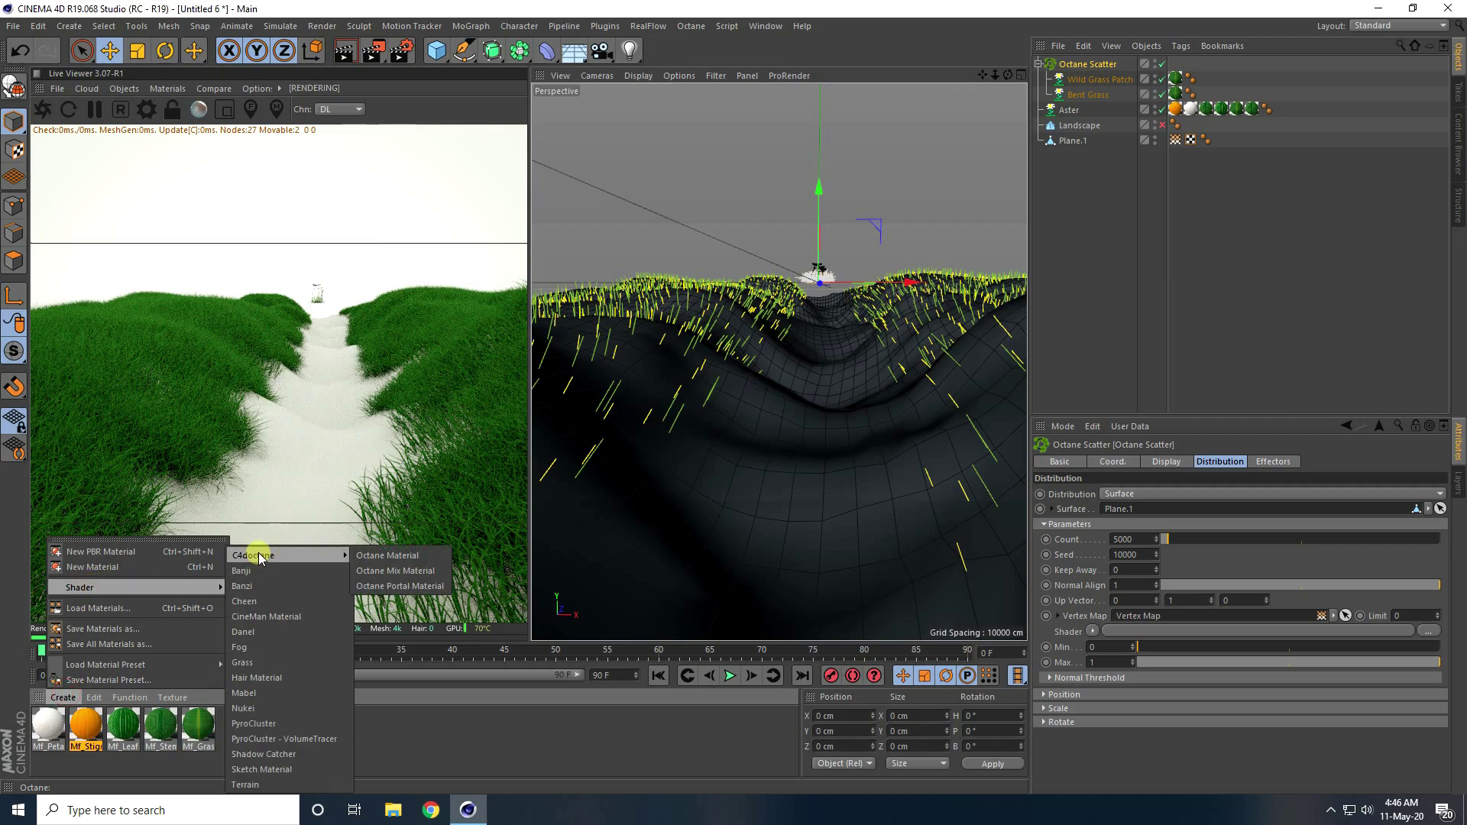
click(380, 557)
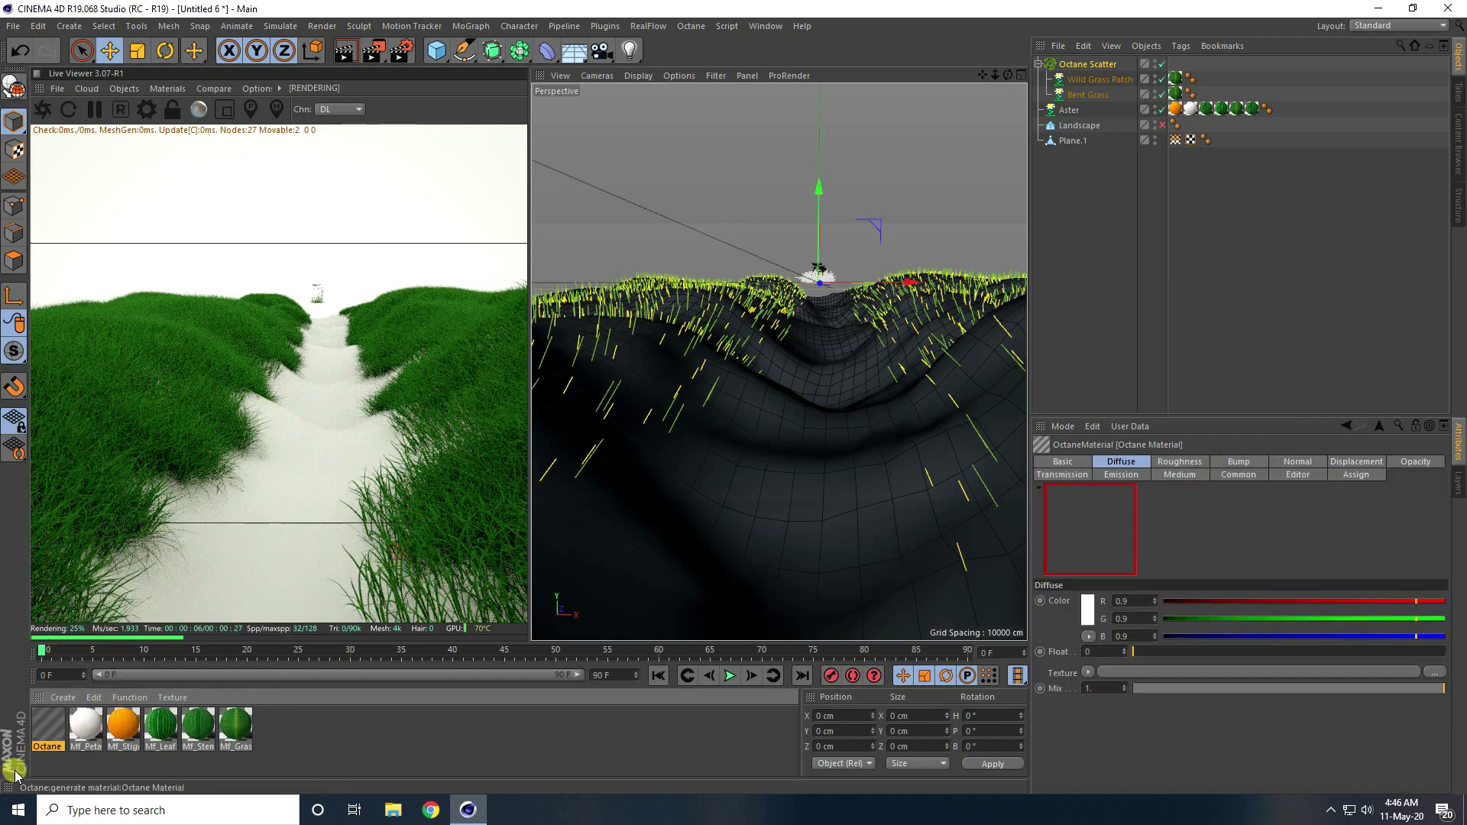
double_click(43, 730)
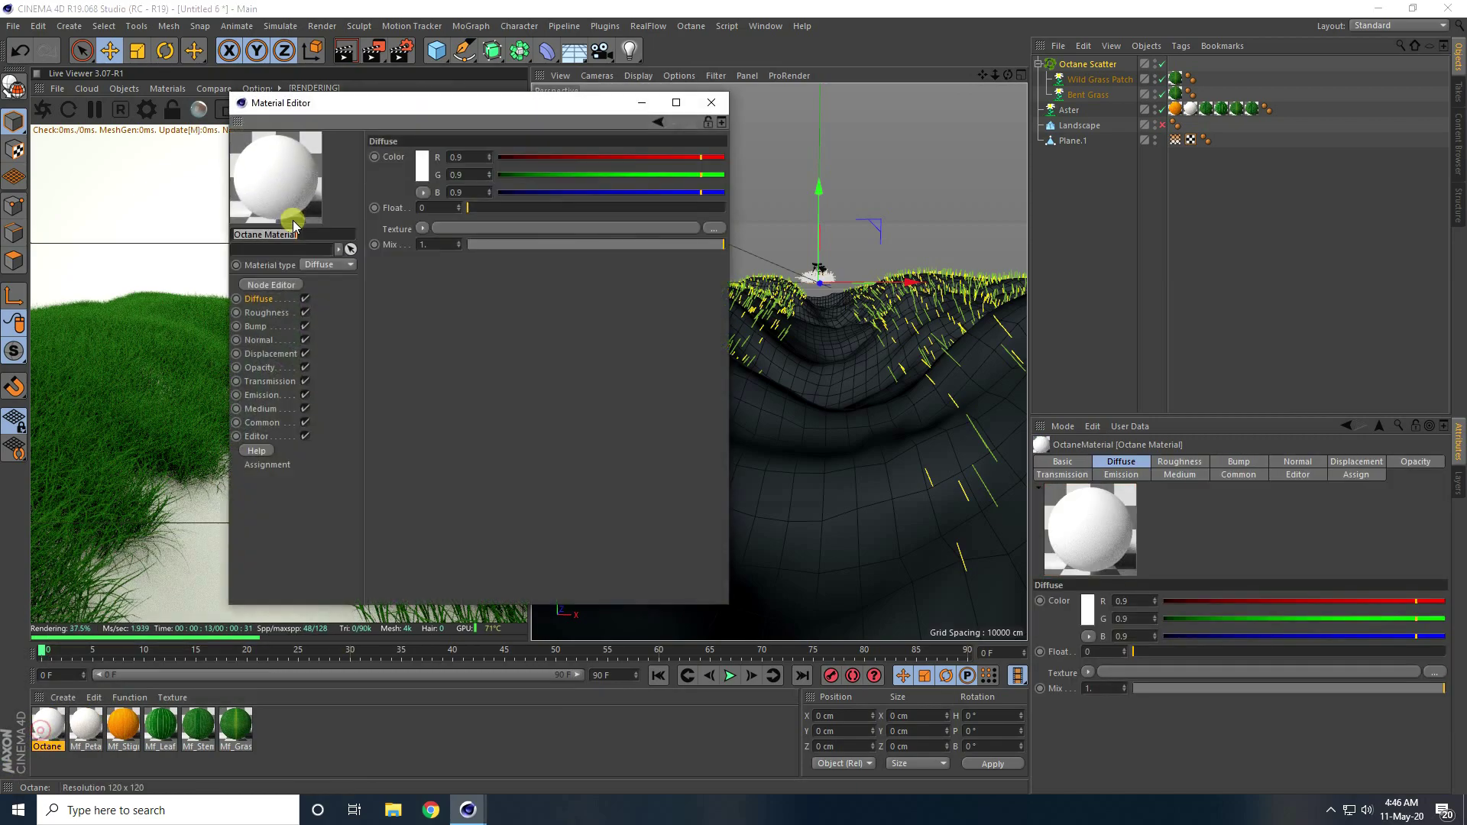
click(274, 286)
drag(186, 154, 335, 192)
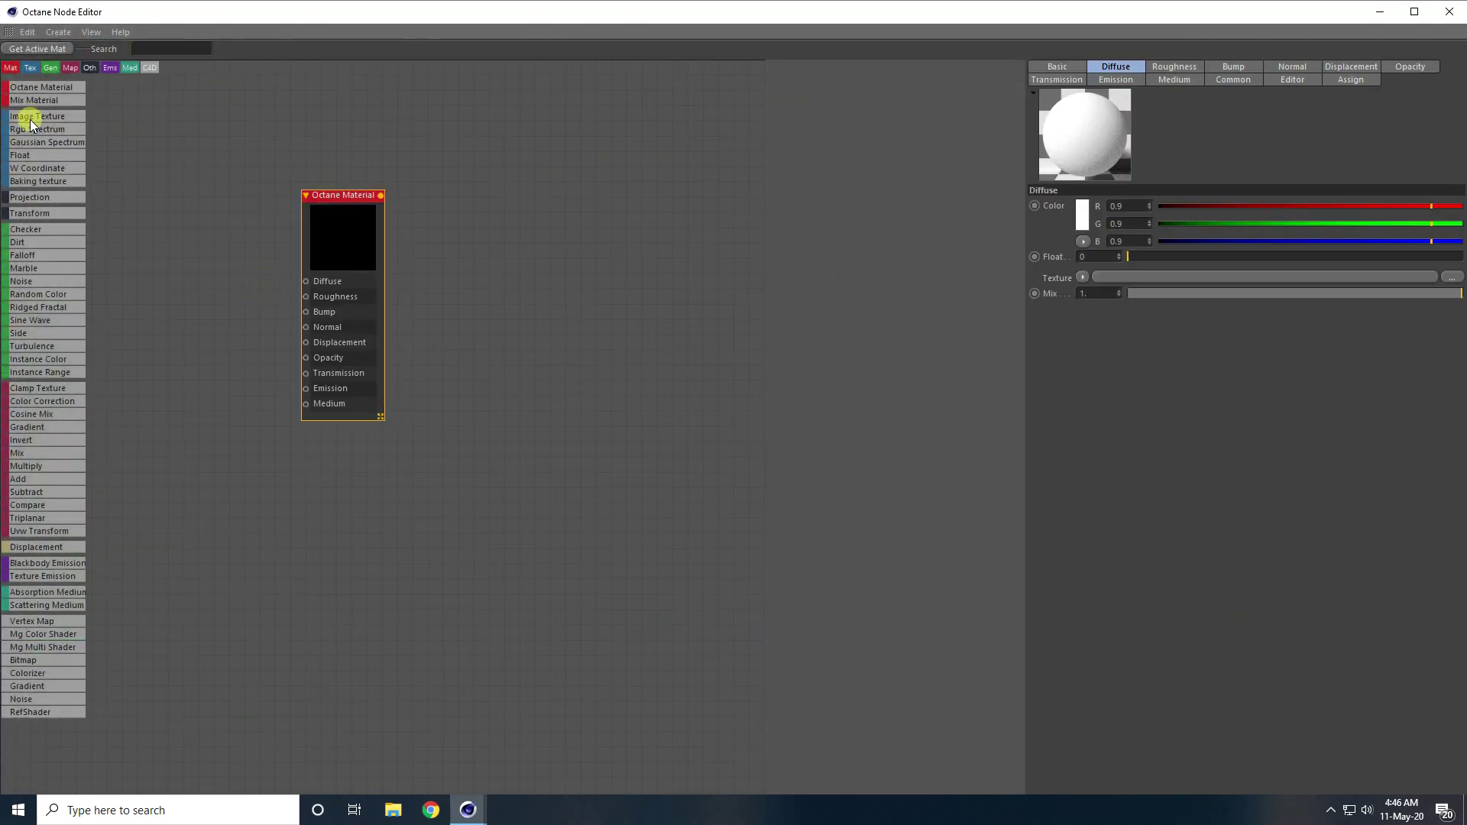
Add an Image Texture node loaded with grass24 and connect it to the material's Diffuse and Transmission channels.
drag(30, 120, 306, 281)
click(178, 249)
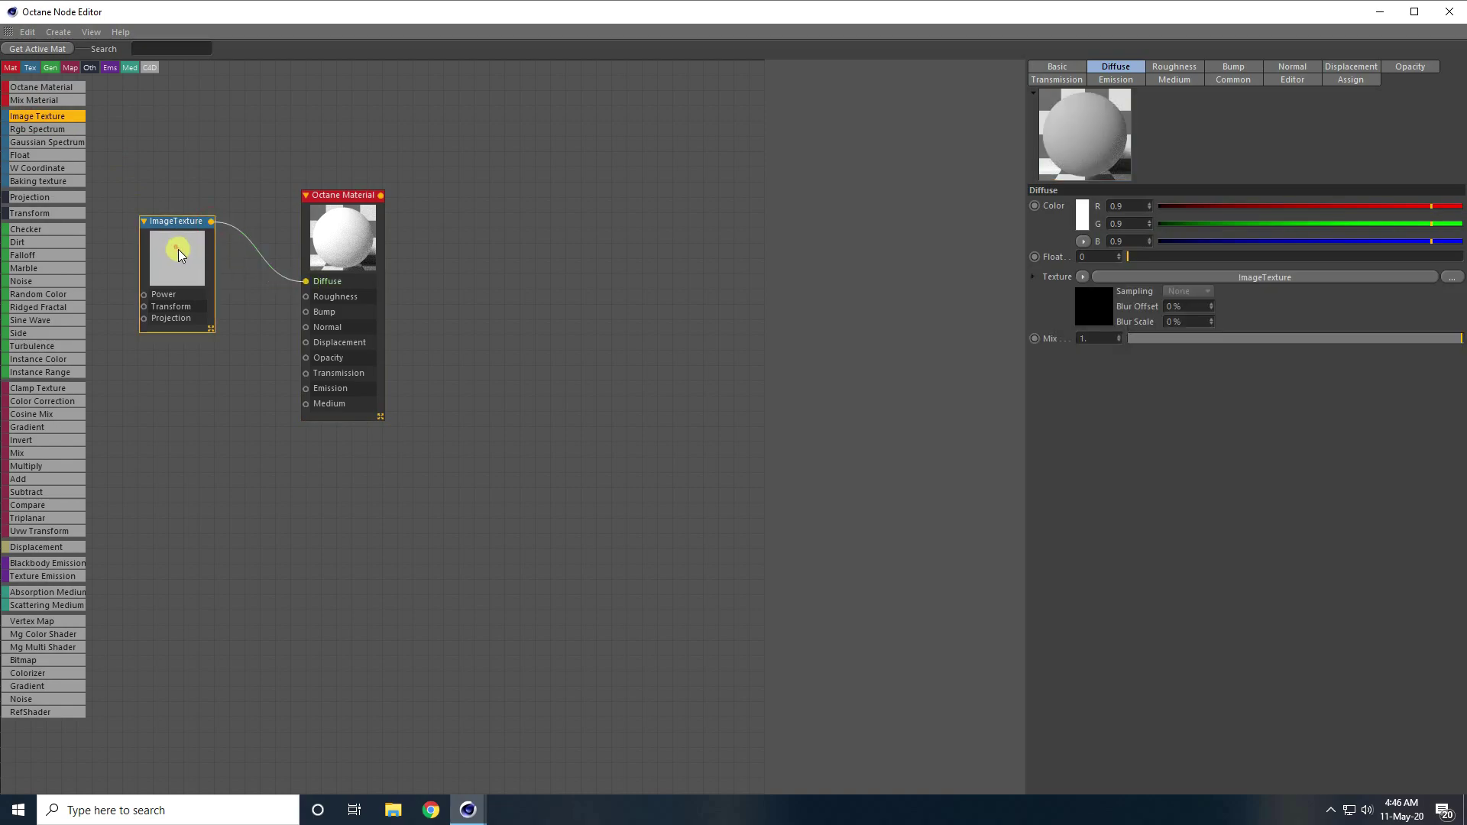
click(1454, 100)
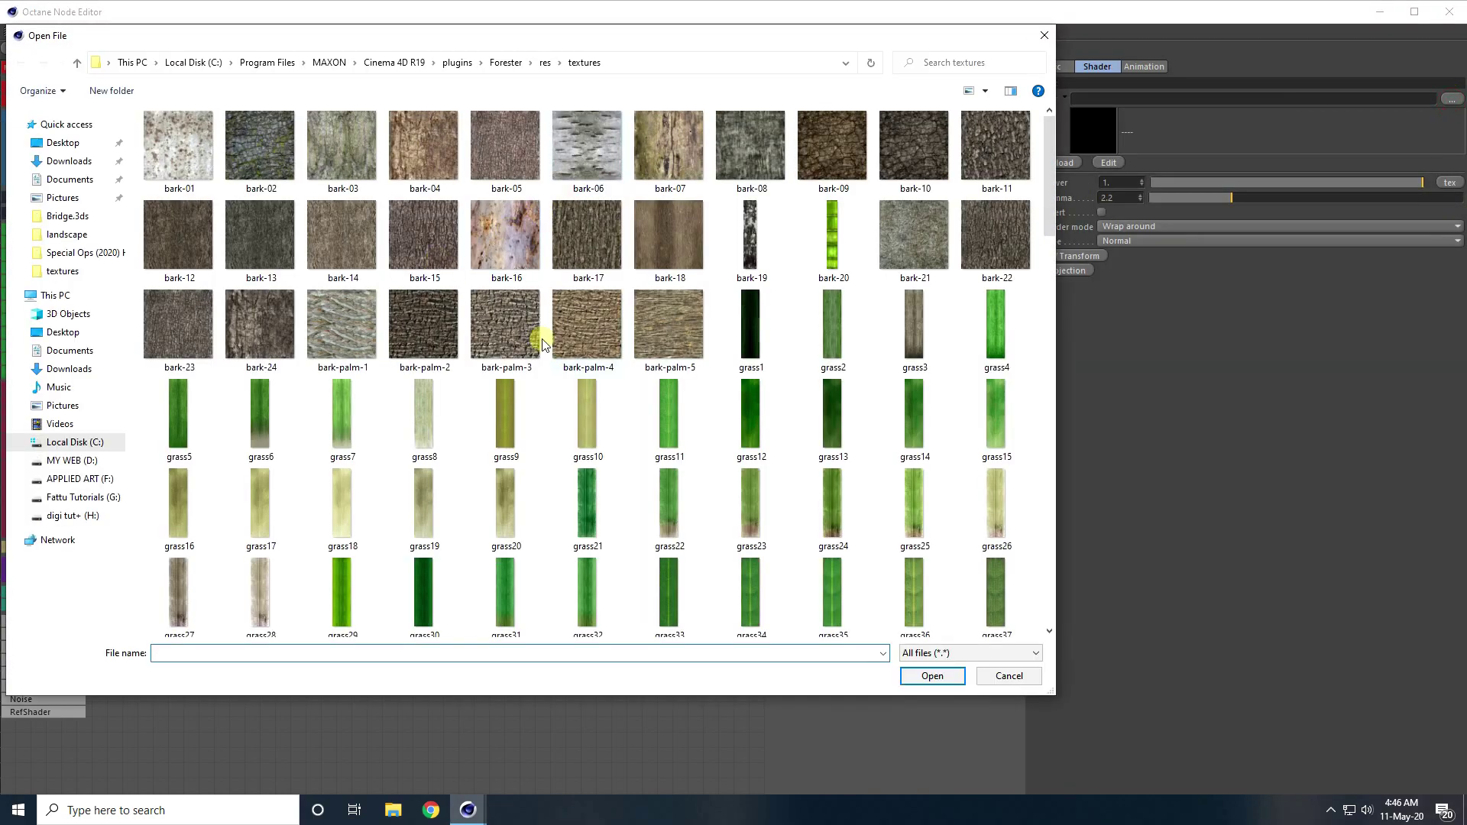
click(852, 533)
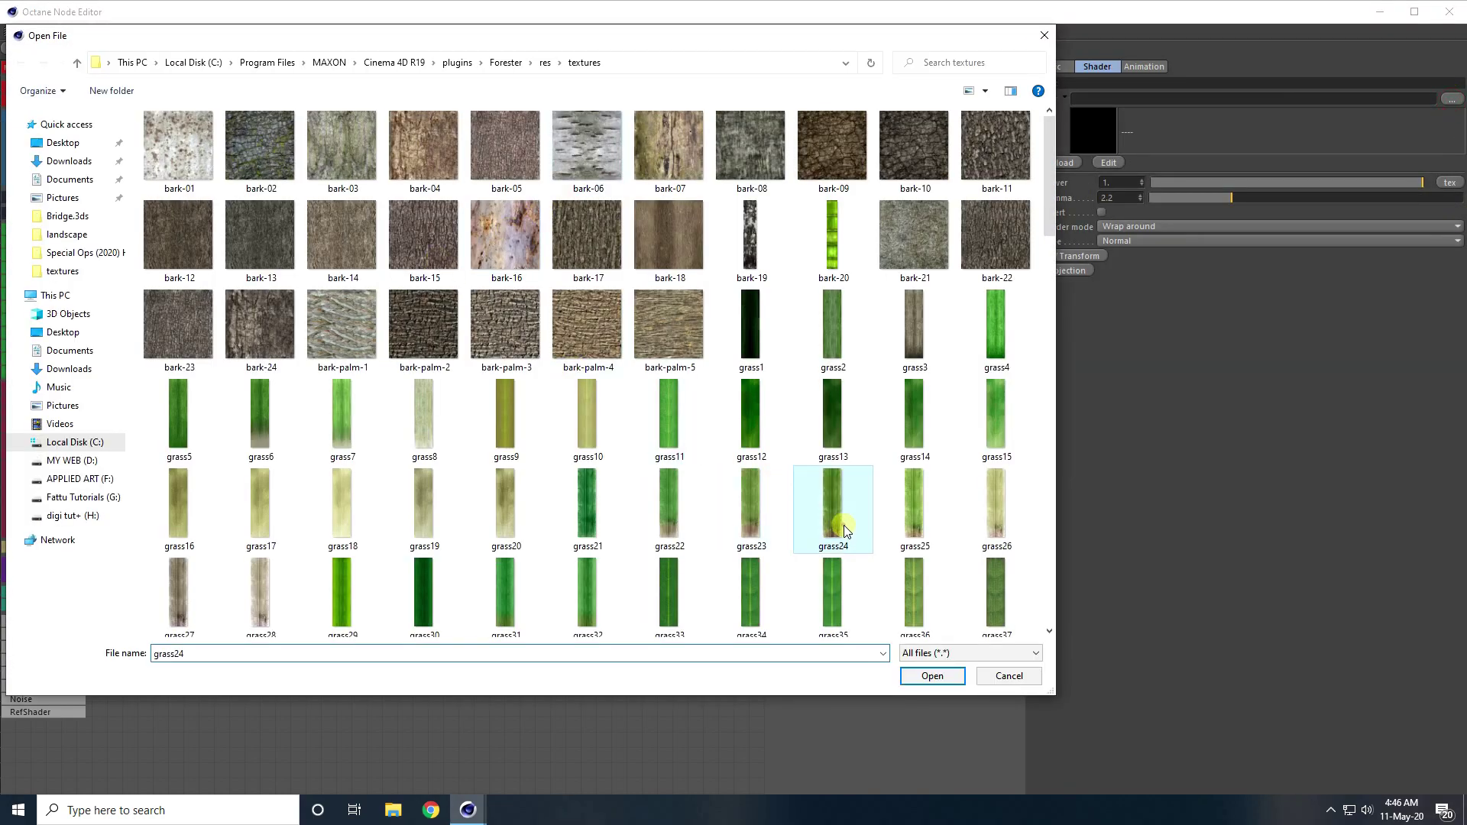
click(932, 675)
click(818, 457)
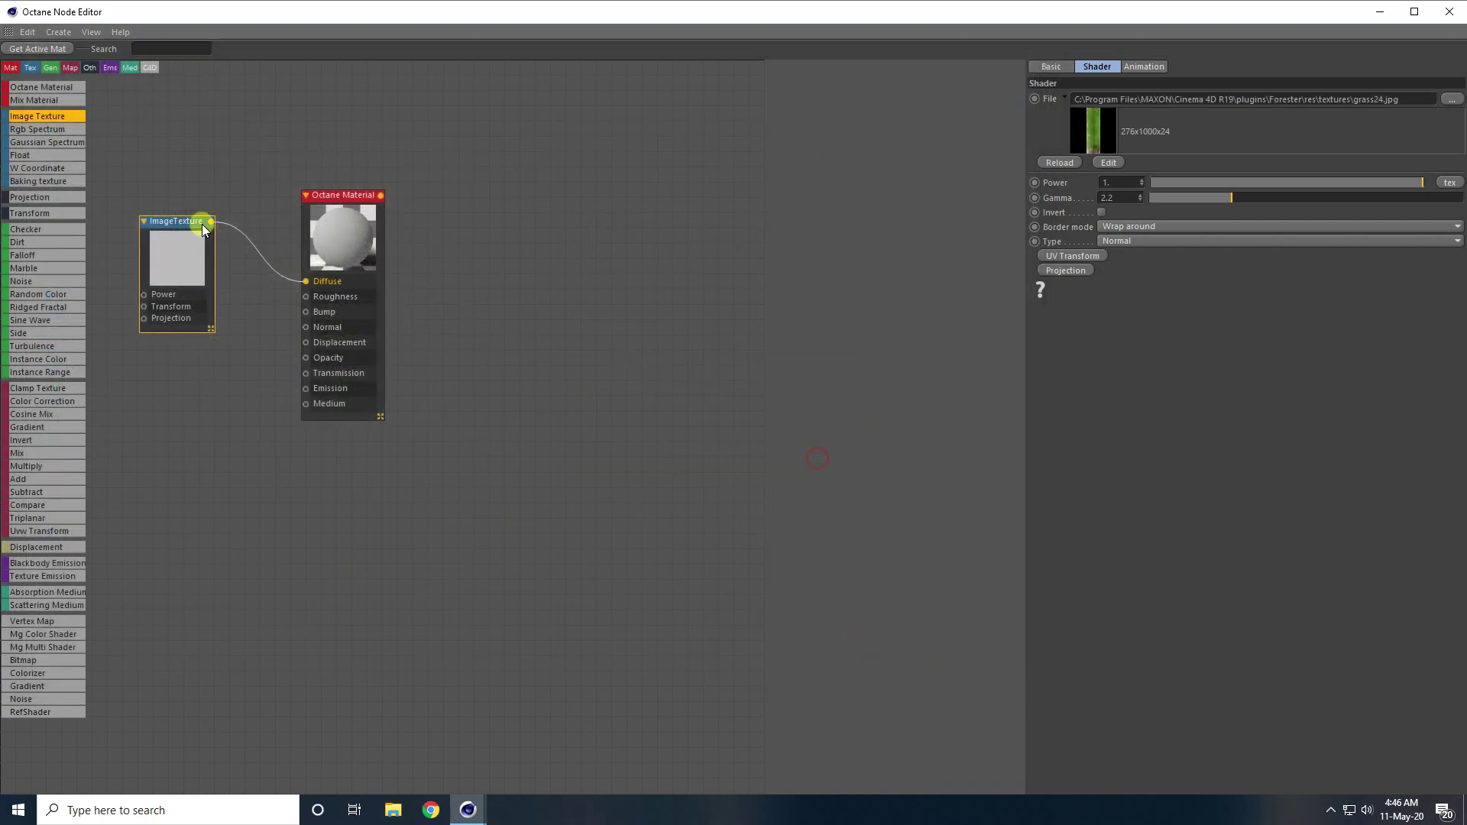
drag(211, 222, 304, 373)
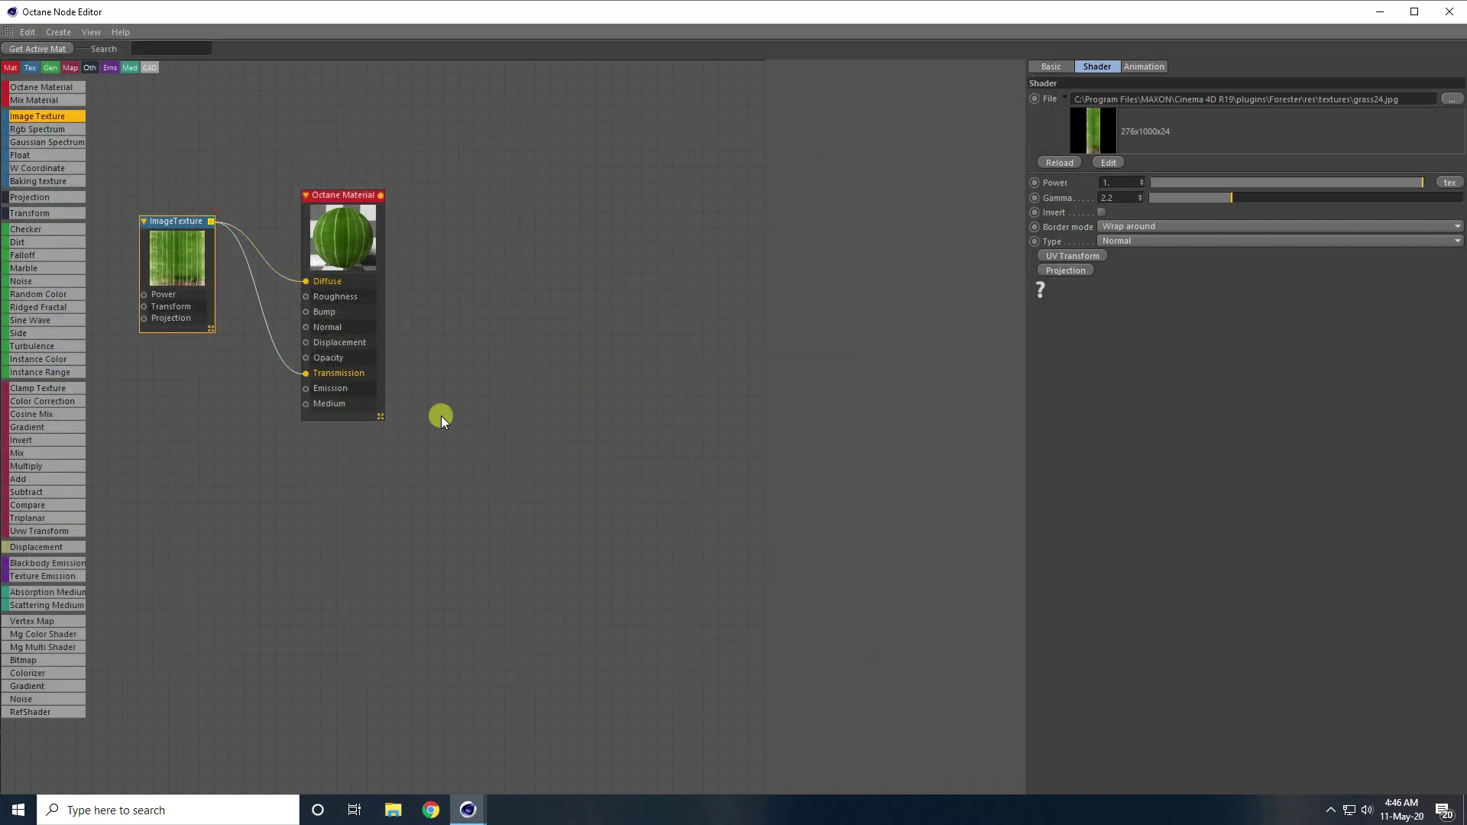
click(1449, 11)
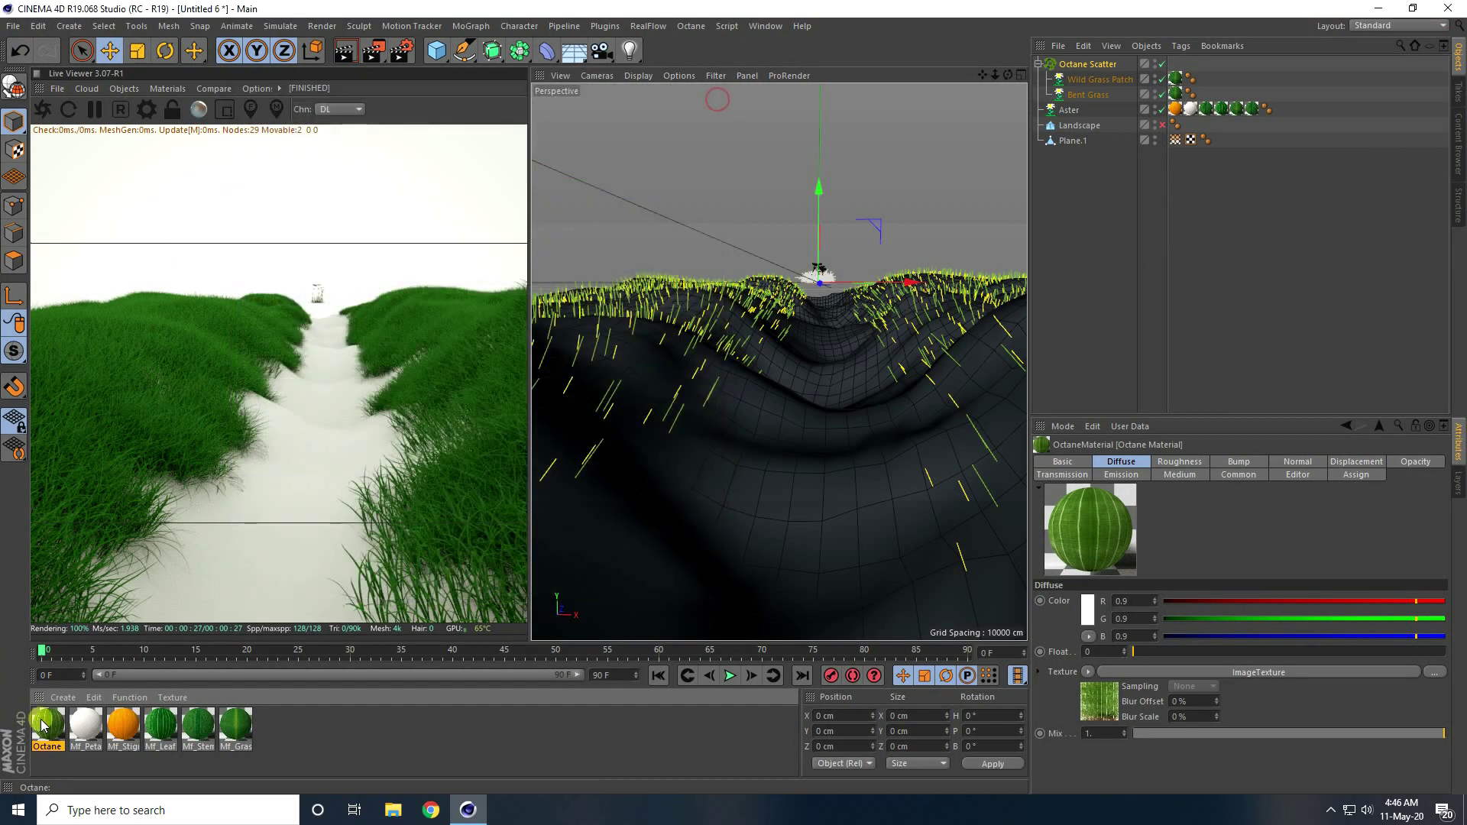
Duplicate the grass24 Octane material and replace the image texture in one of the two with grass25.
key(ctrl+c)
key(ctrl+v)
double_click(49, 726)
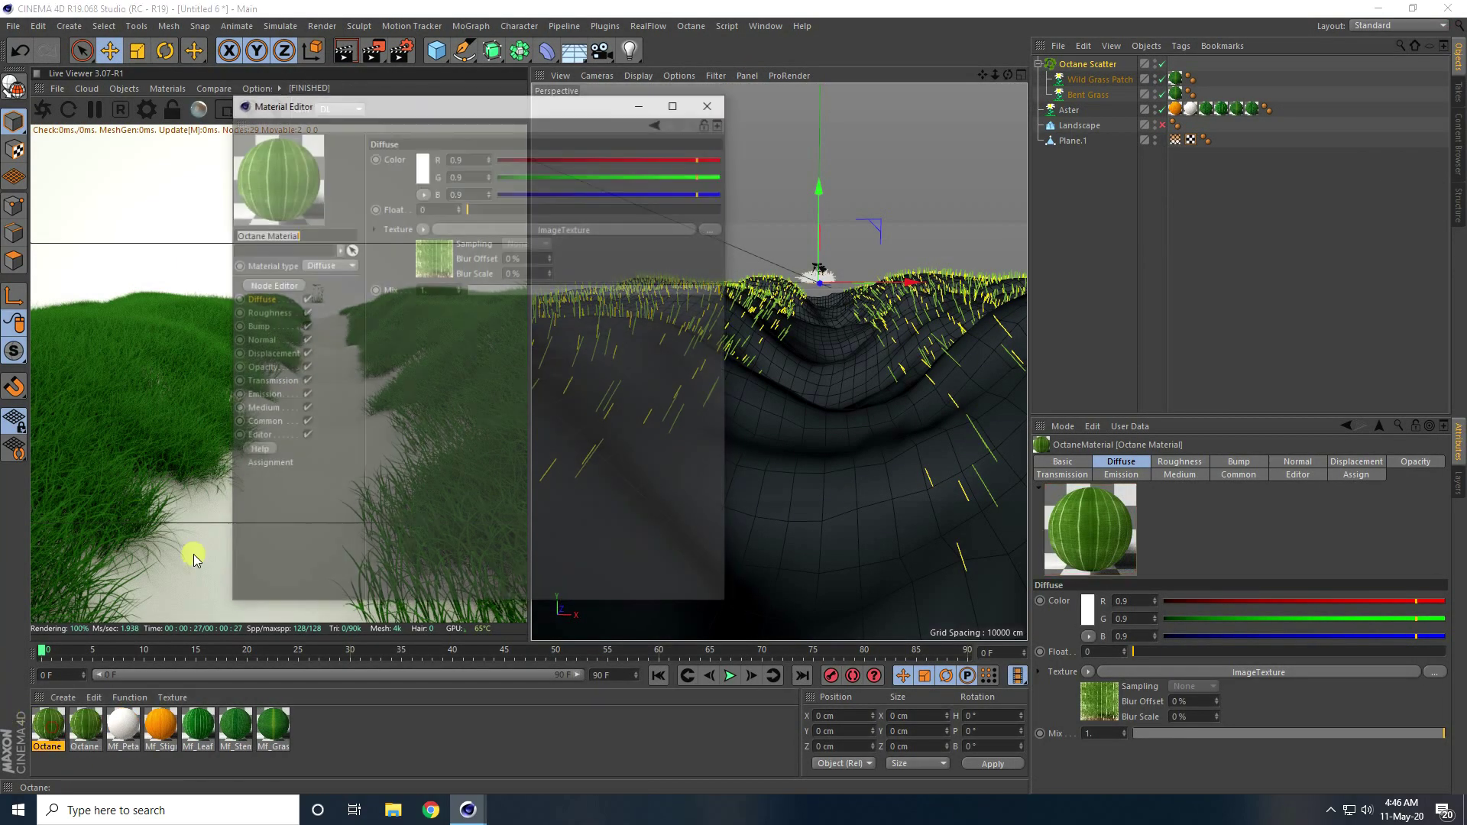
click(267, 285)
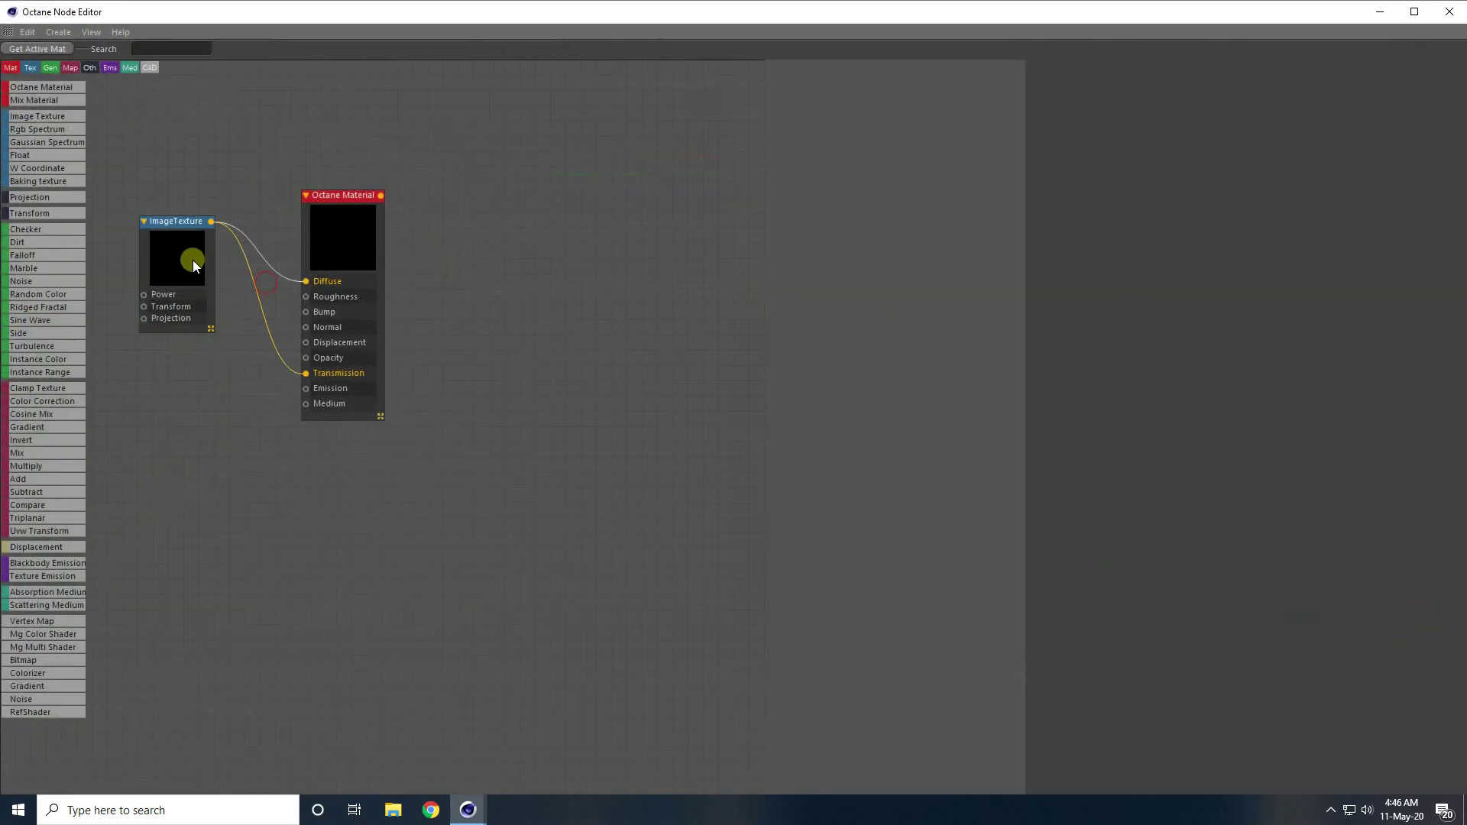
click(191, 258)
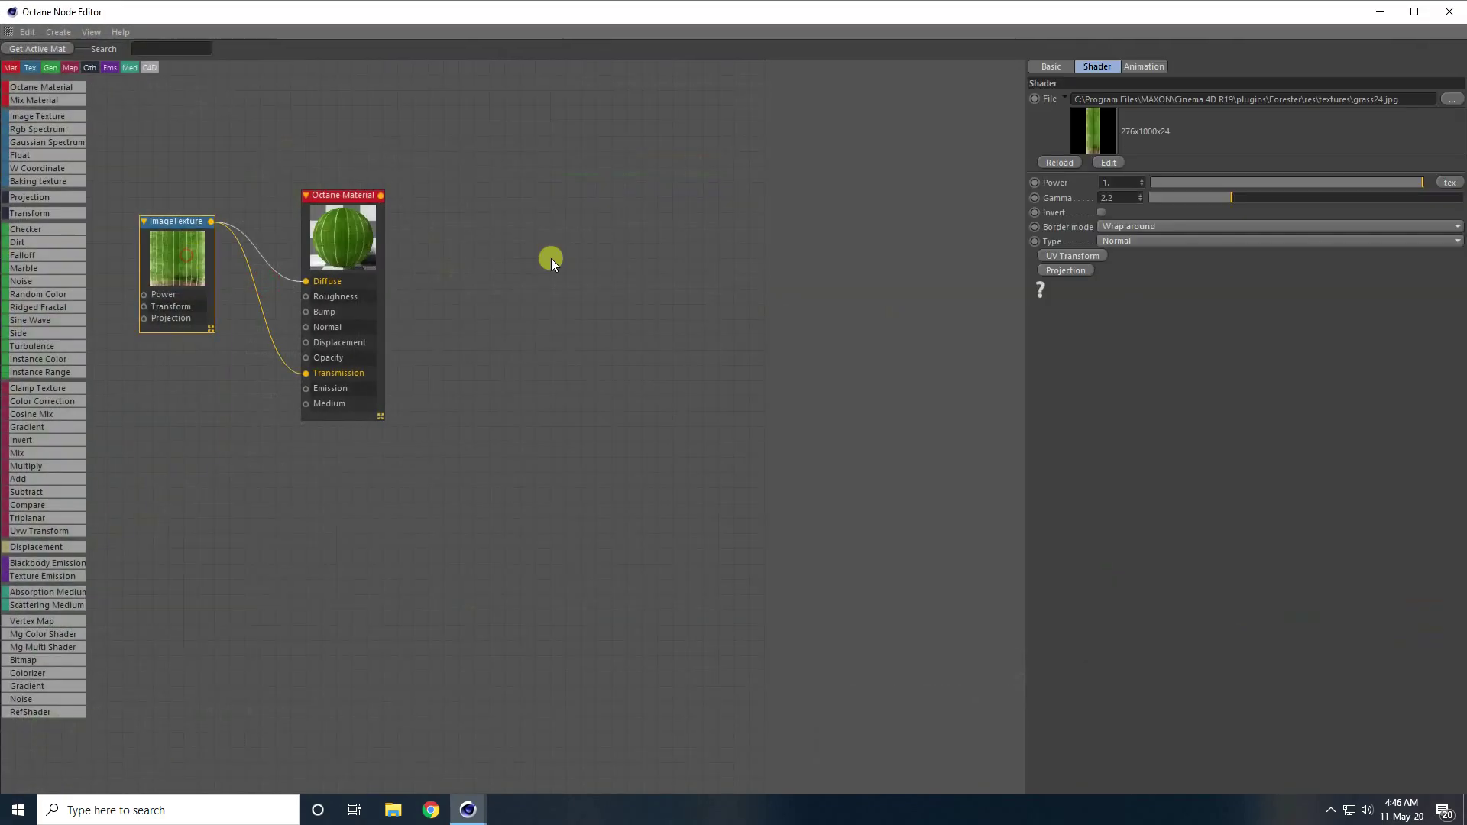
click(1451, 99)
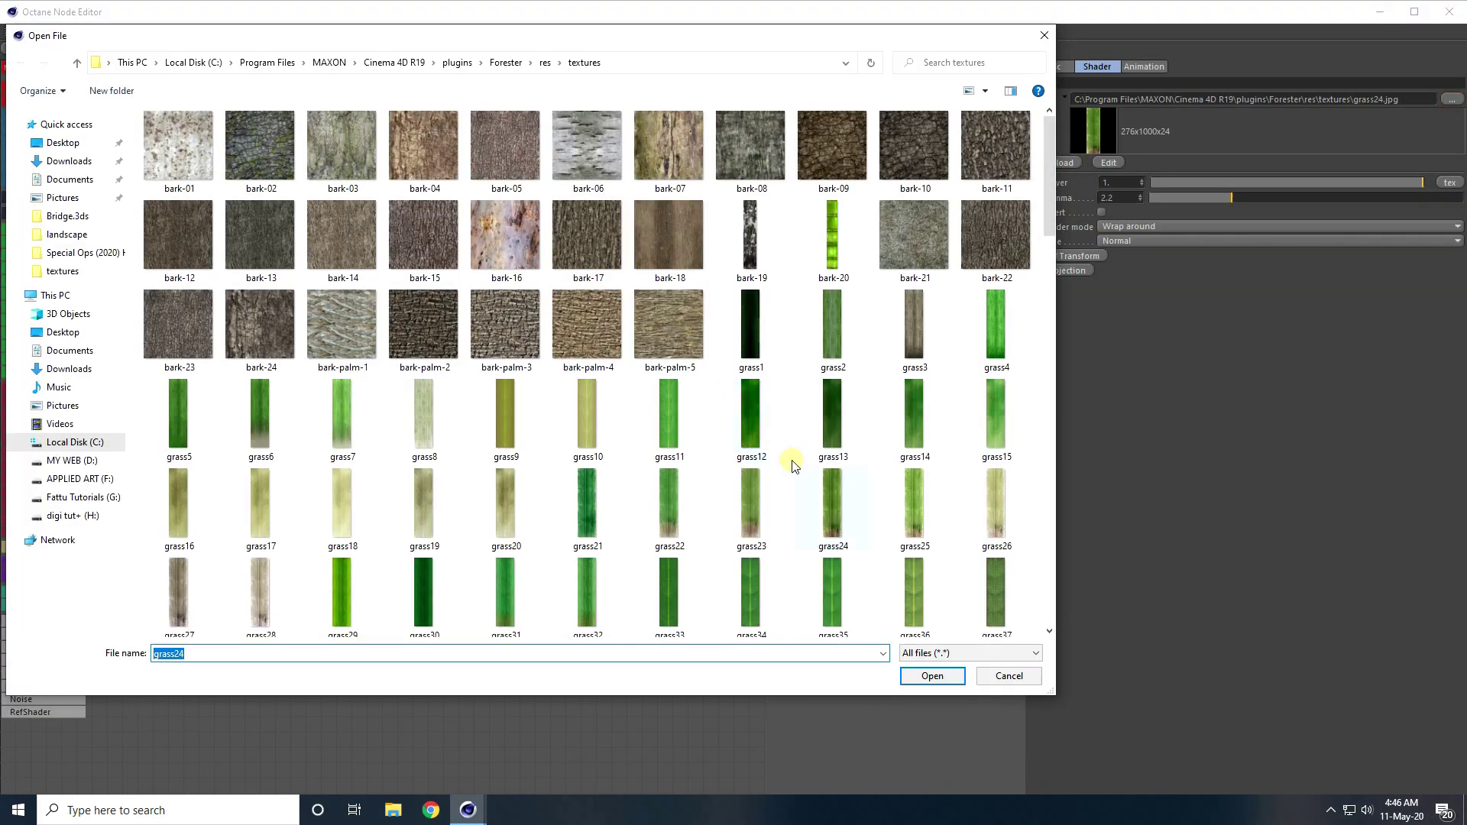
click(930, 680)
click(821, 461)
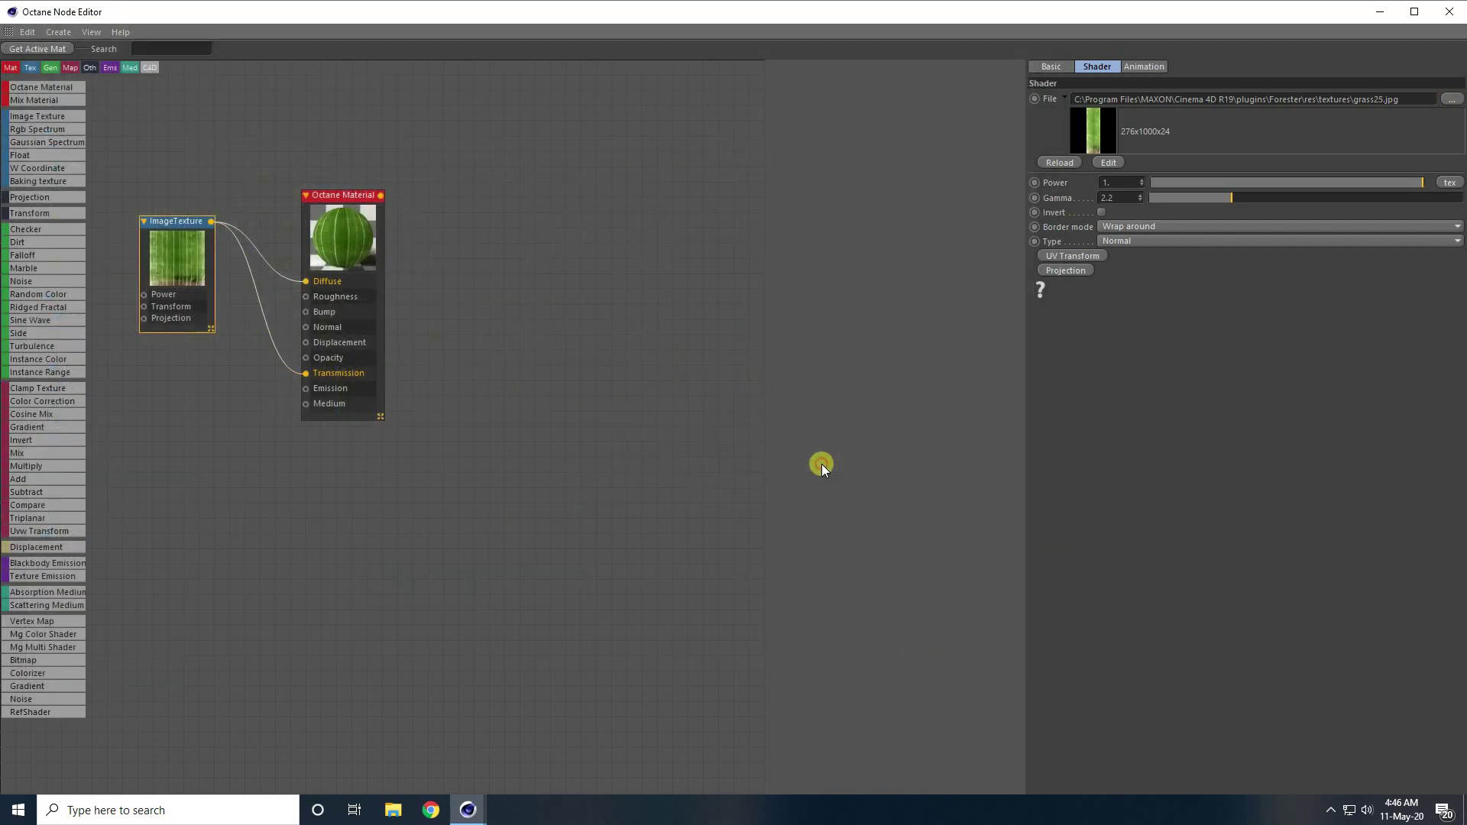
click(1444, 12)
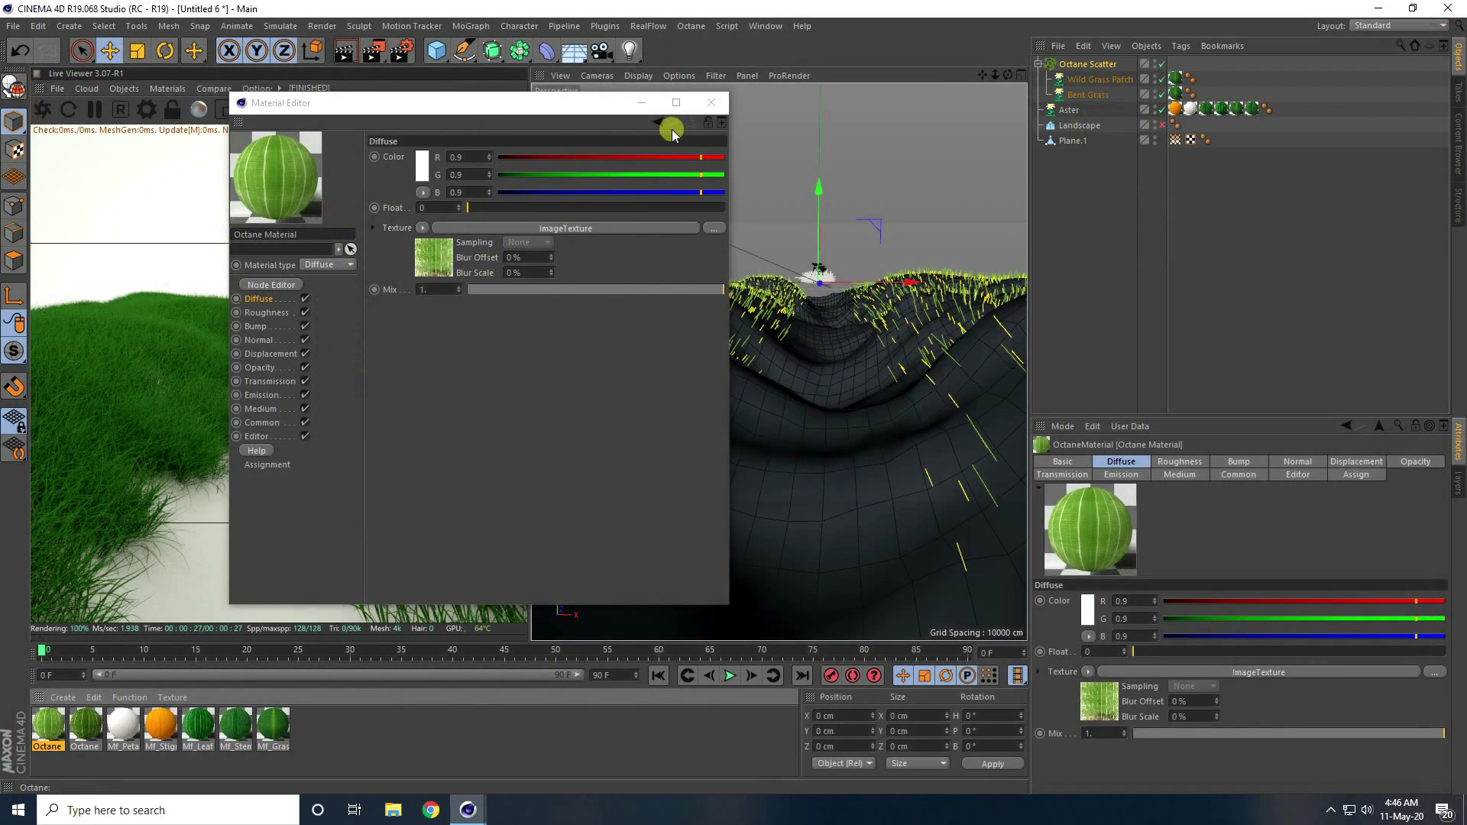
click(711, 102)
Replace Bent Grass's material with the grass24 material and Wild Grass Patch's material with the grass25 one.
drag(79, 729, 1174, 94)
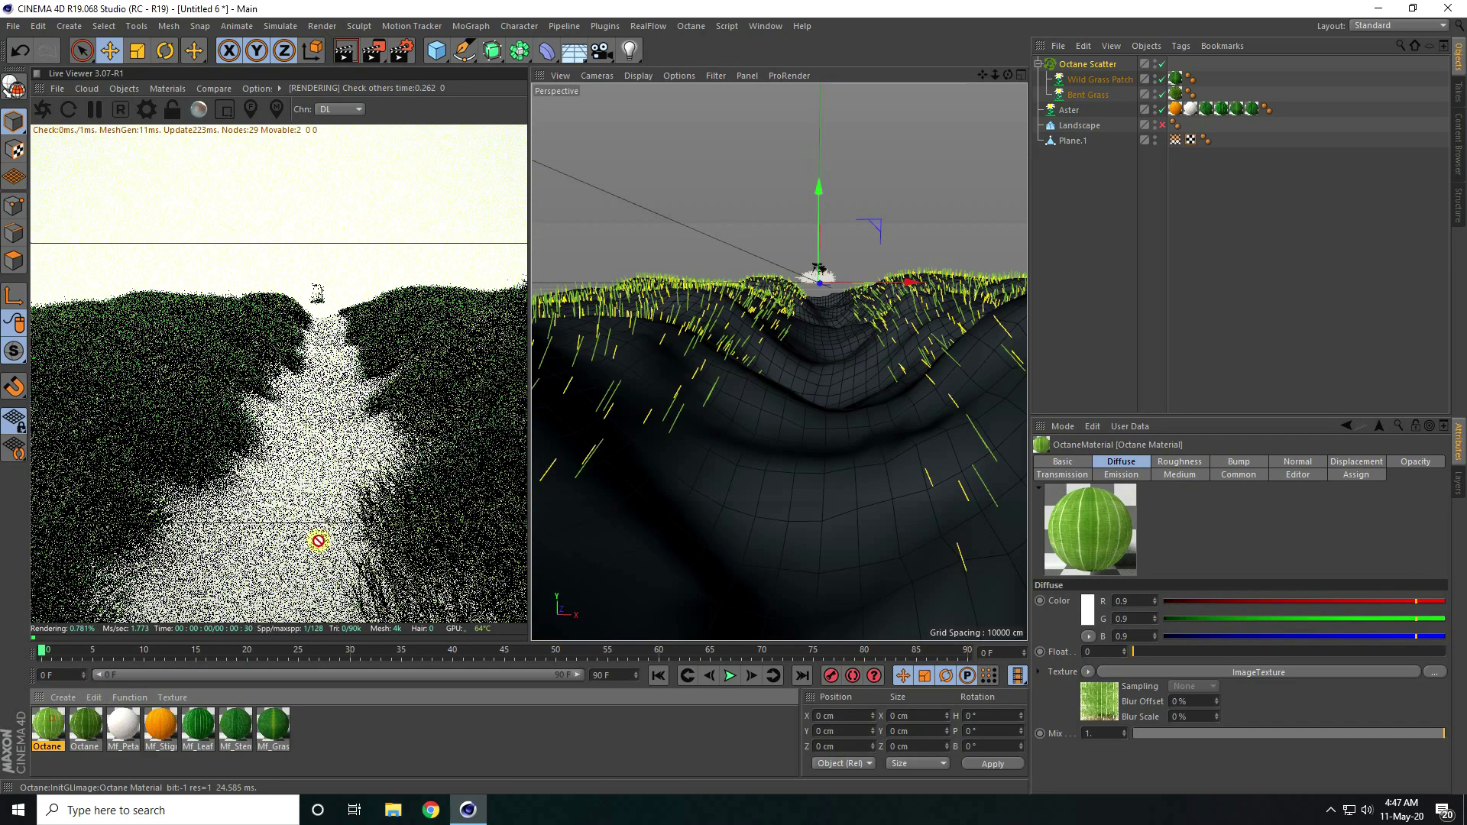
drag(317, 541, 1177, 79)
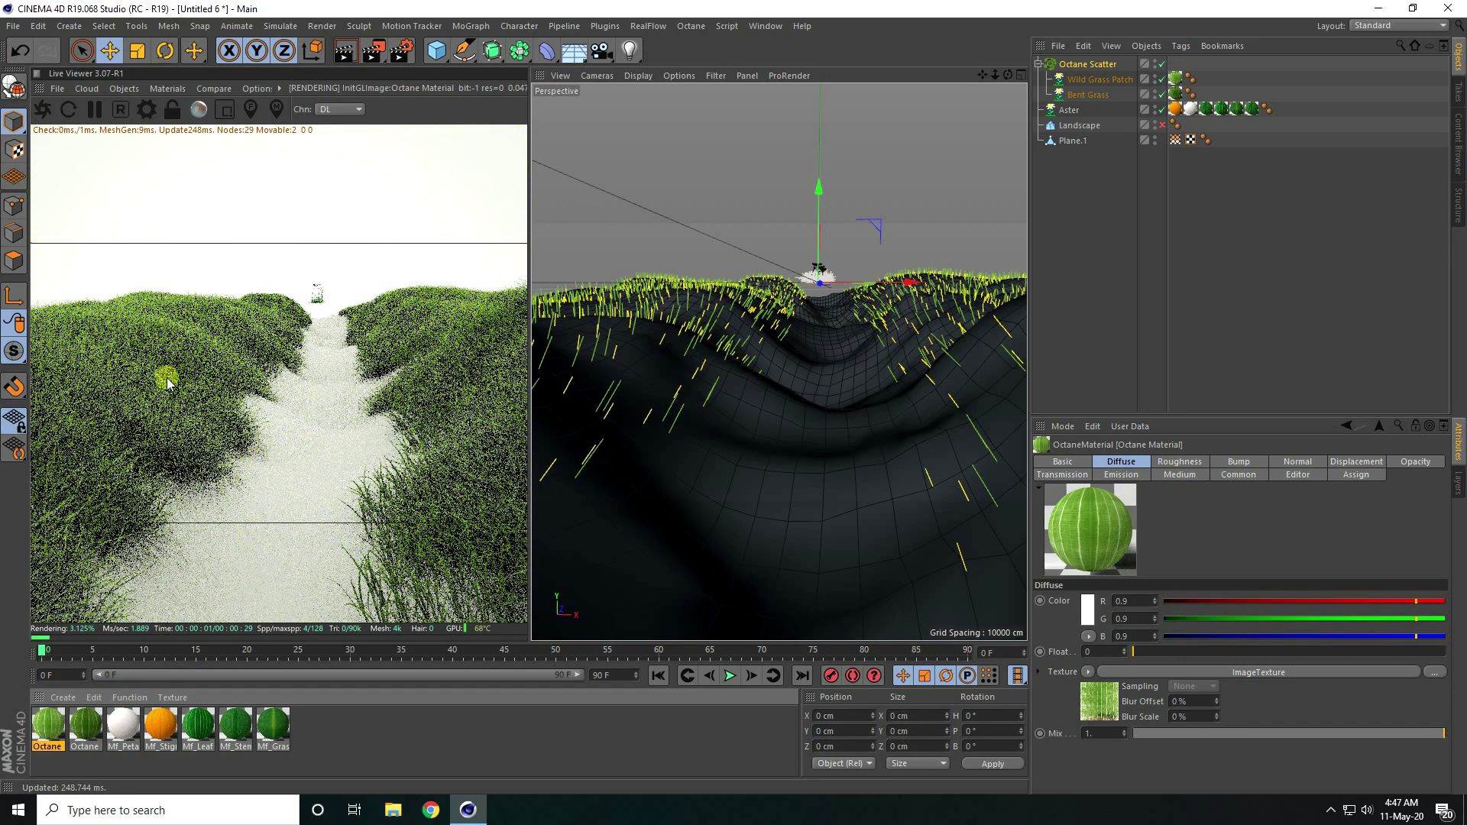
mouse_move(786, 370)
alt+mouse_down()
mouse_move(799, 360)
mouse_move(760, 354)
mouse_move(765, 365)
alt+mouse_up()
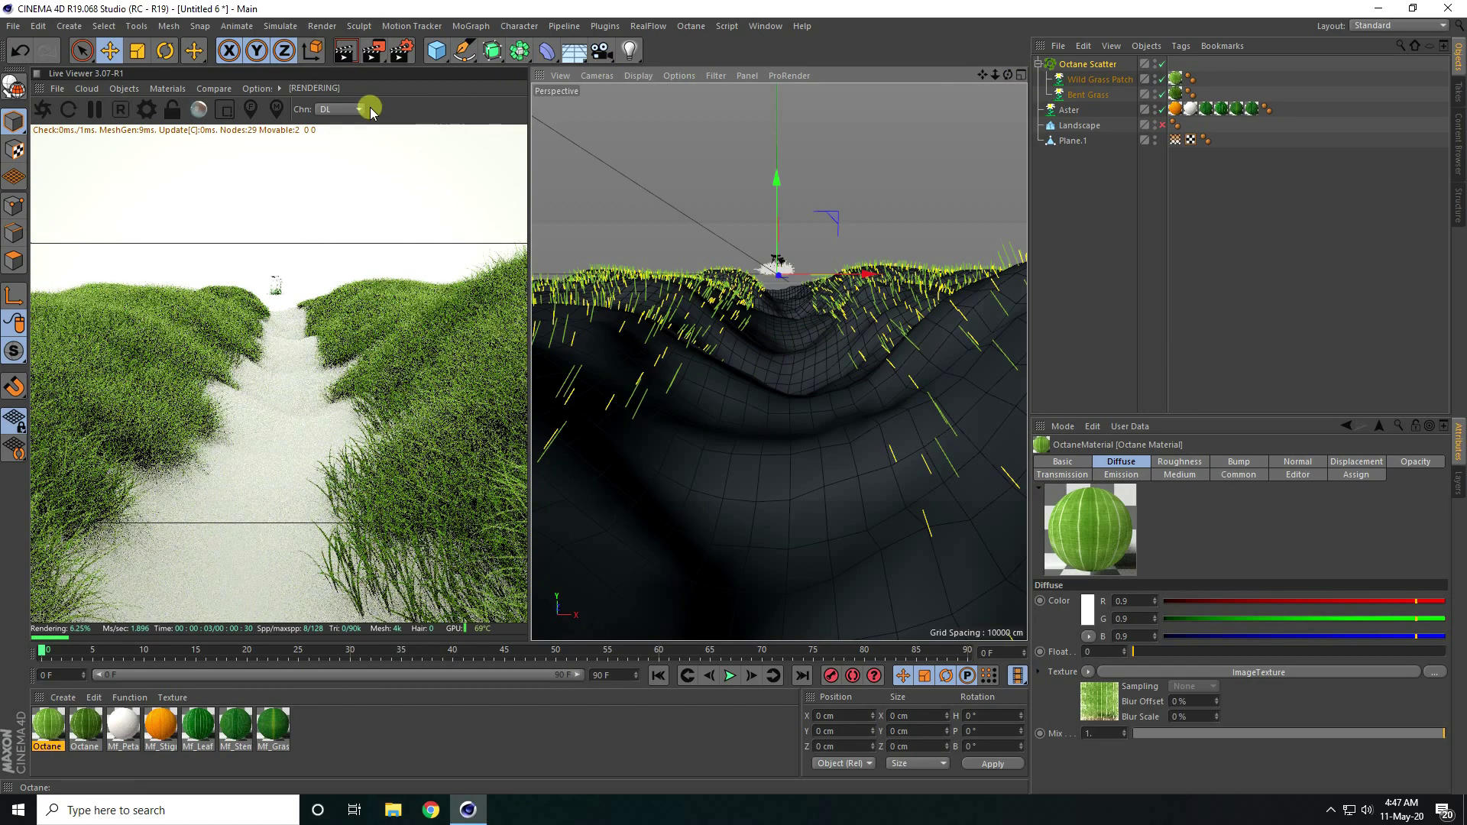
Add a second Octane Scatter object and make Aster its child.
click(124, 88)
click(147, 218)
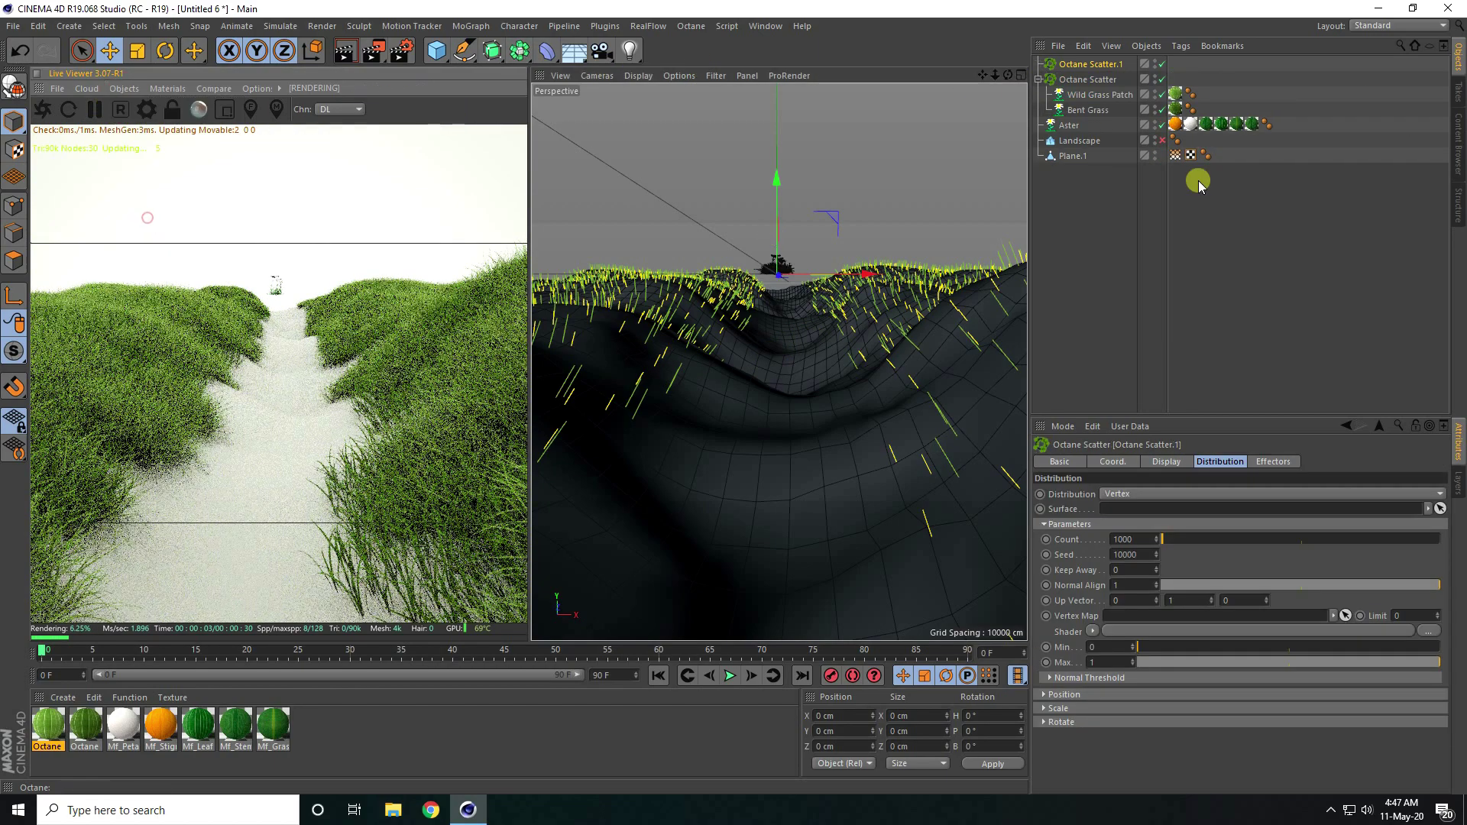
click(1068, 125)
drag(1068, 126, 1085, 69)
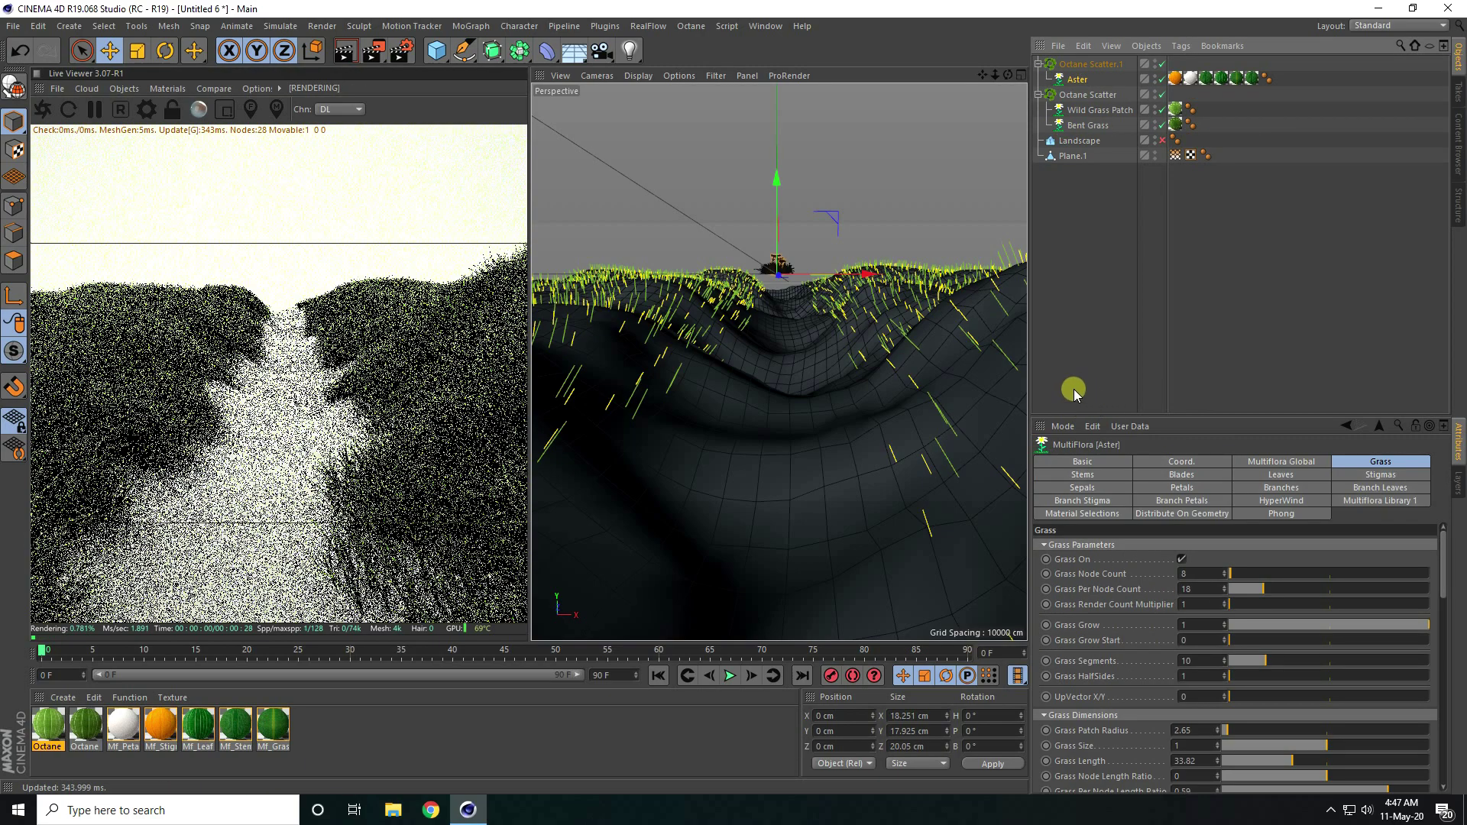
Assign Plane.1 as the surface of Octane Scatter.1 and set its distribution to Surface.
click(1085, 64)
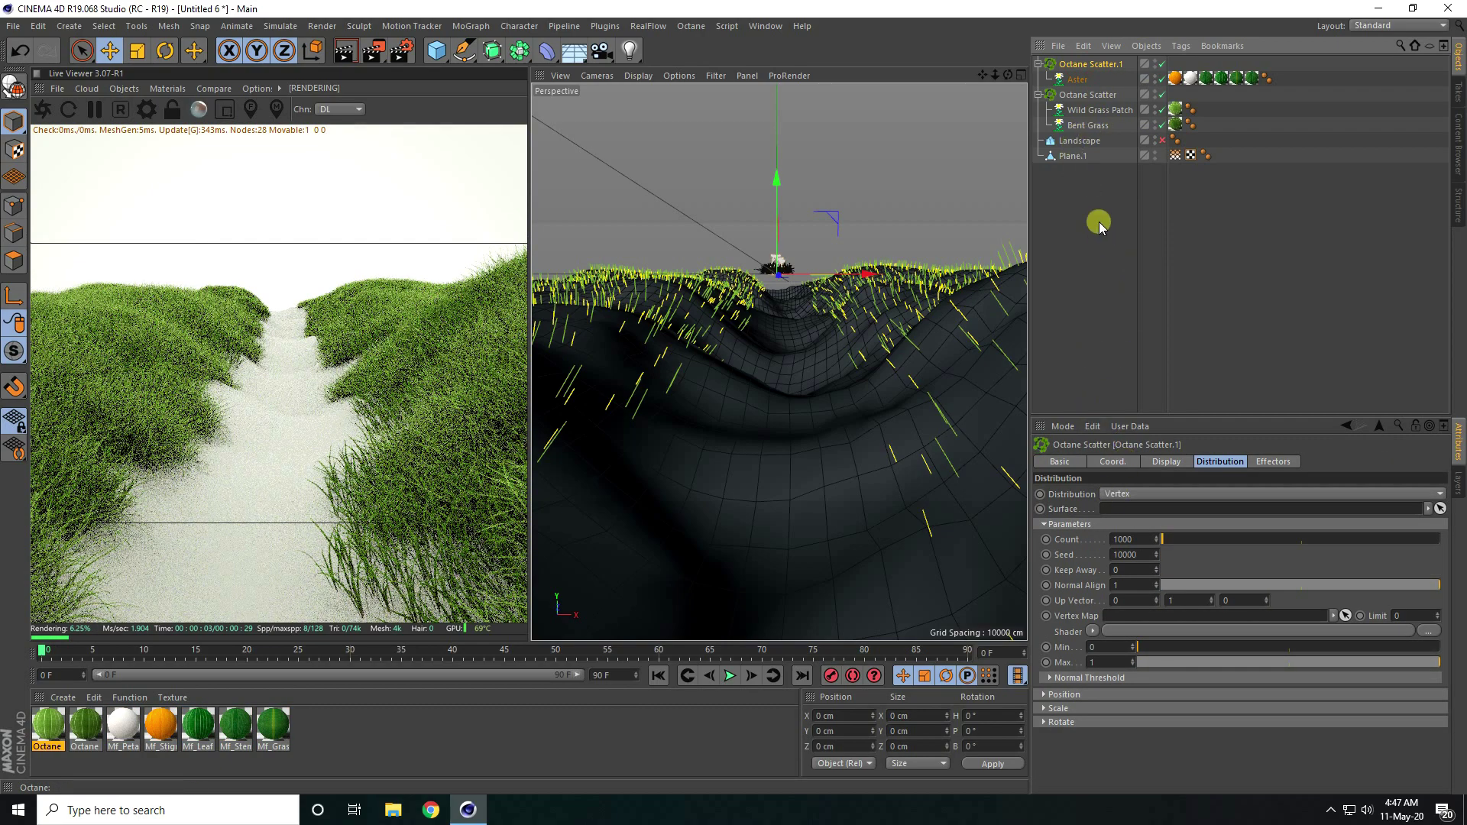
drag(1071, 157, 1129, 512)
click(1115, 495)
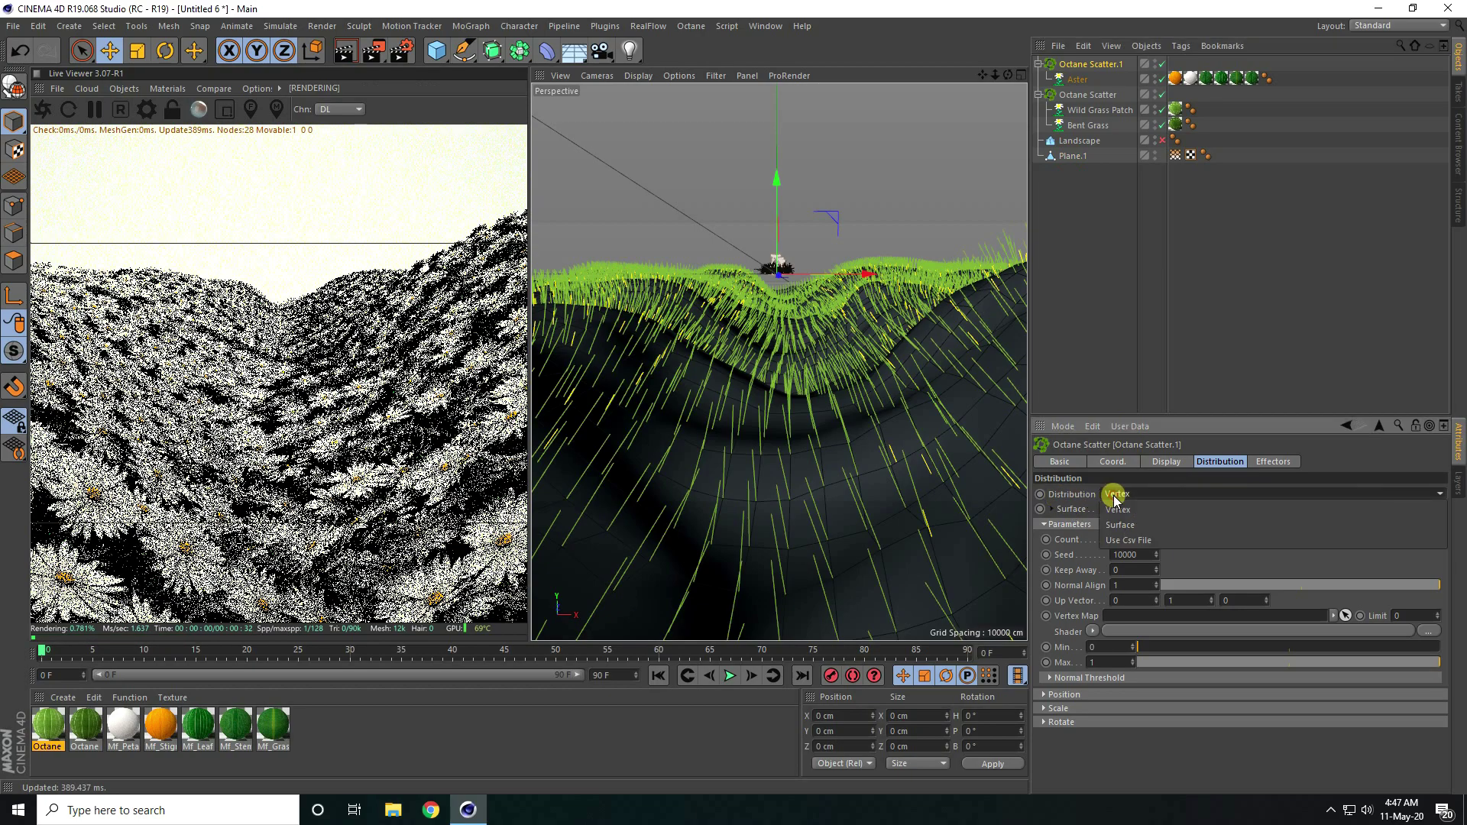
click(1120, 525)
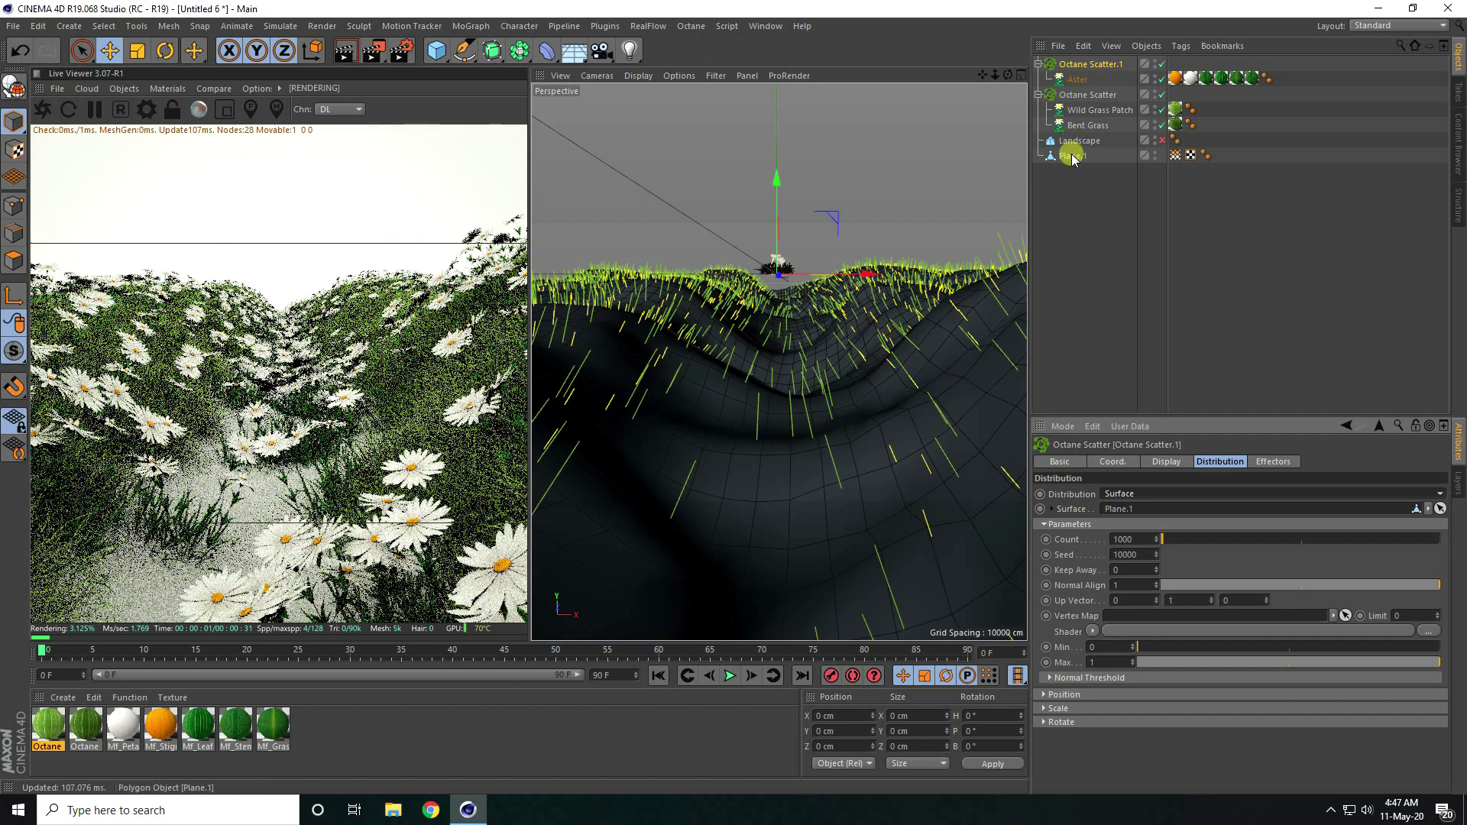
Assign Plane.1's vertex map tag to the Aster scatter and set its count to 3000.
drag(1175, 156, 1142, 617)
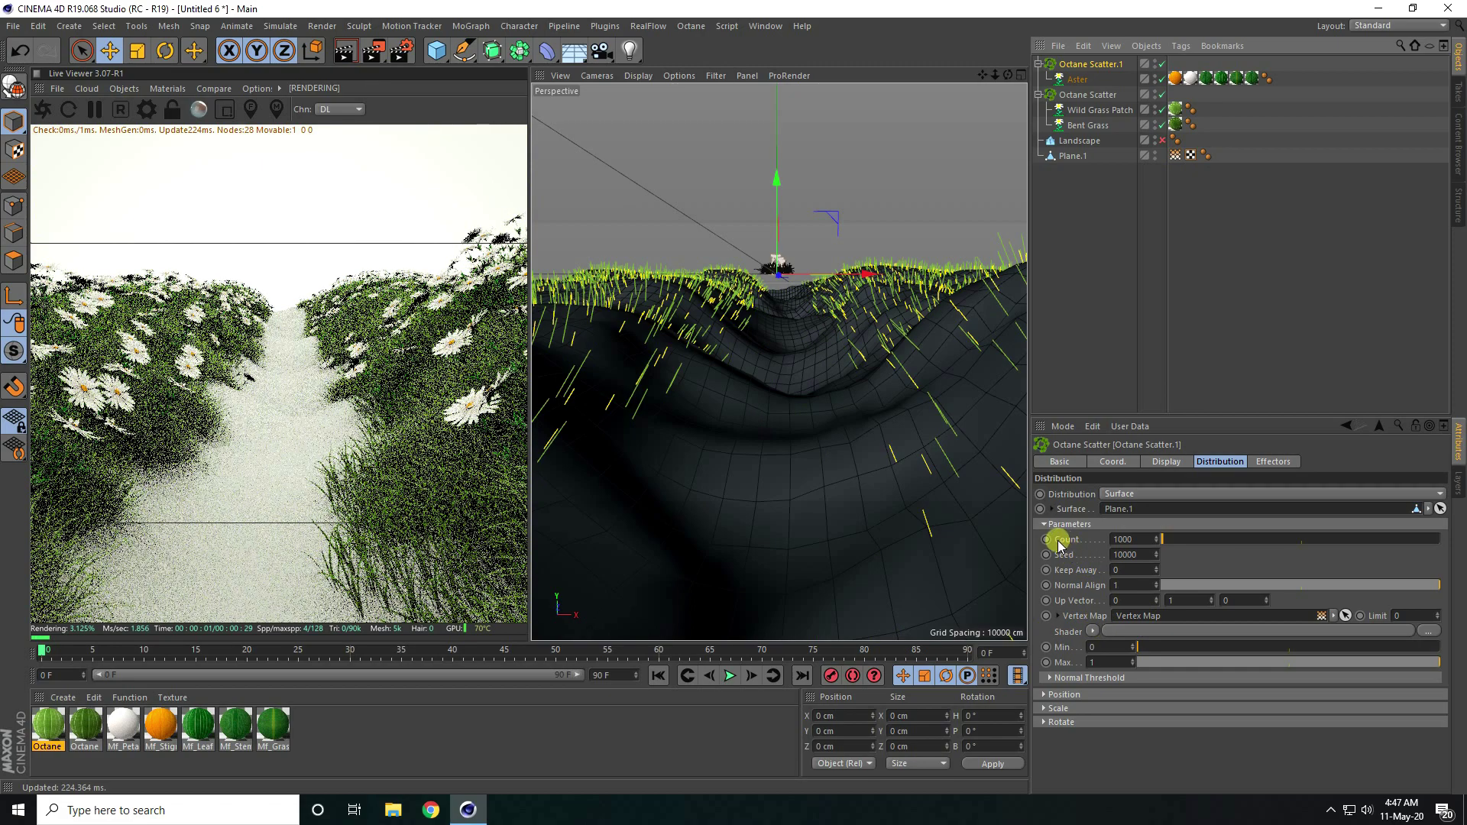
click(1105, 540)
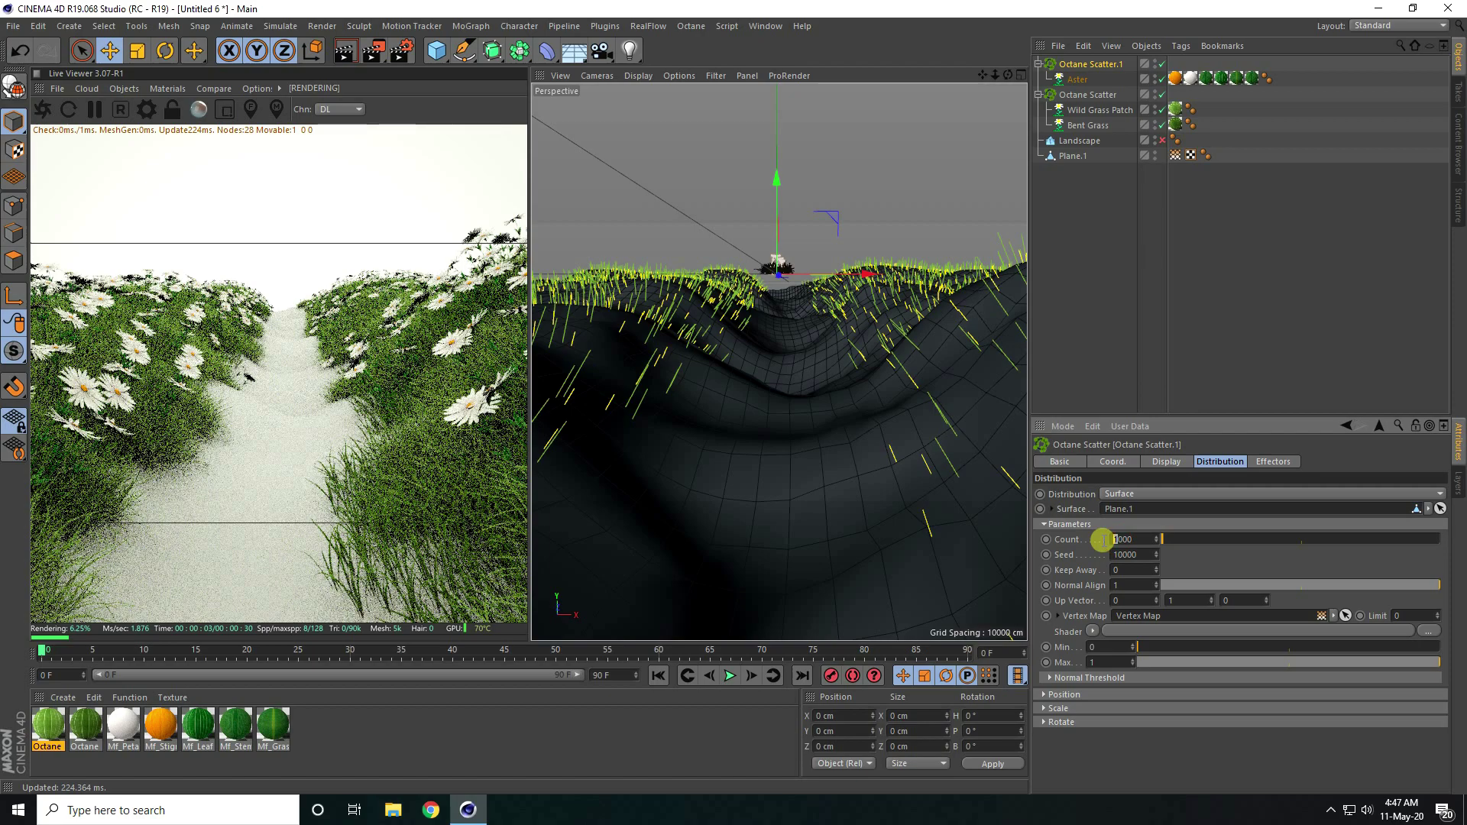
key(Return)
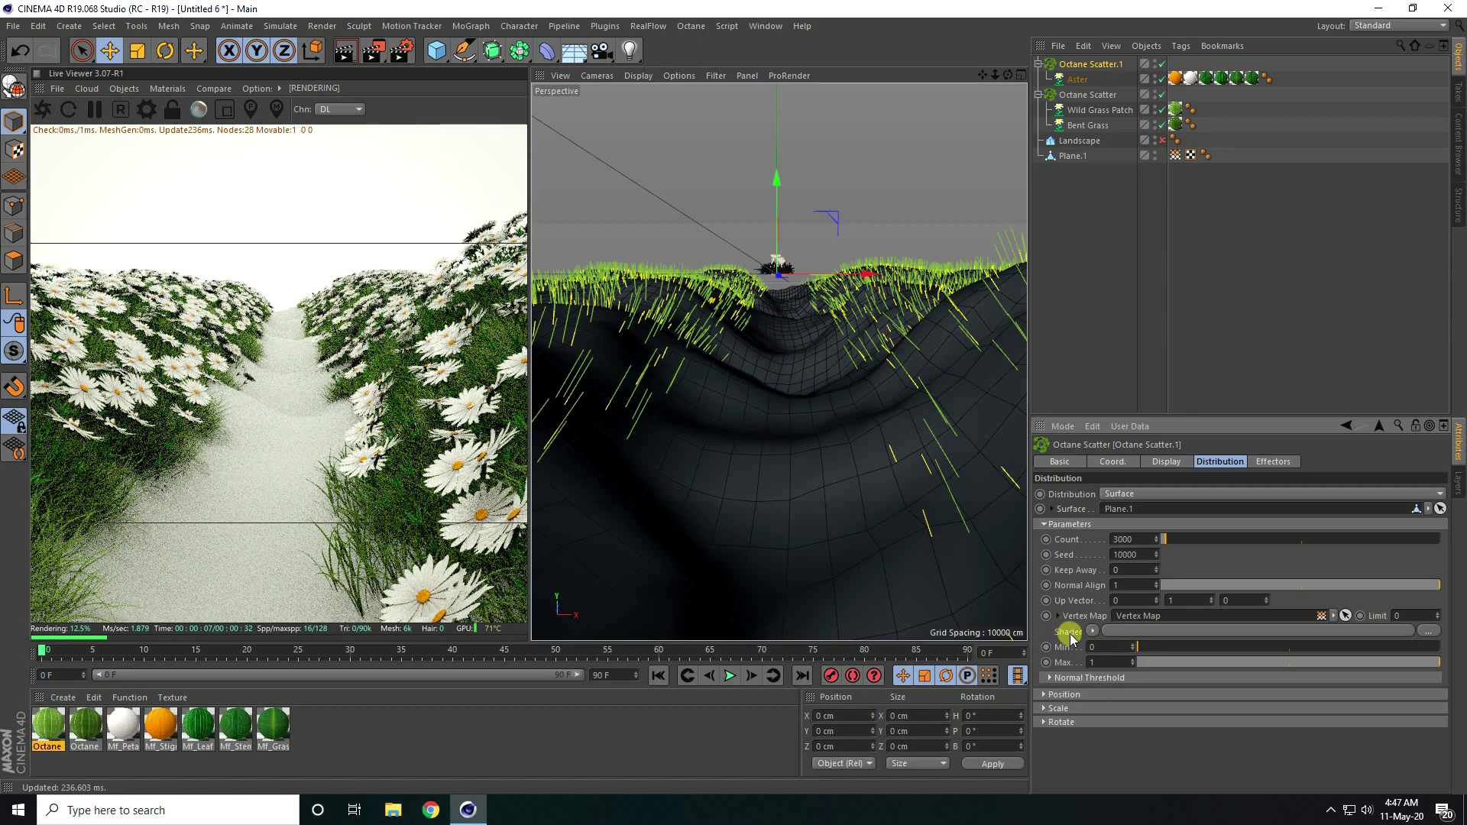
Load a Noise shader into the Aster scatter's Shader slot and set the noise's Global Scale to 200%.
click(1057, 616)
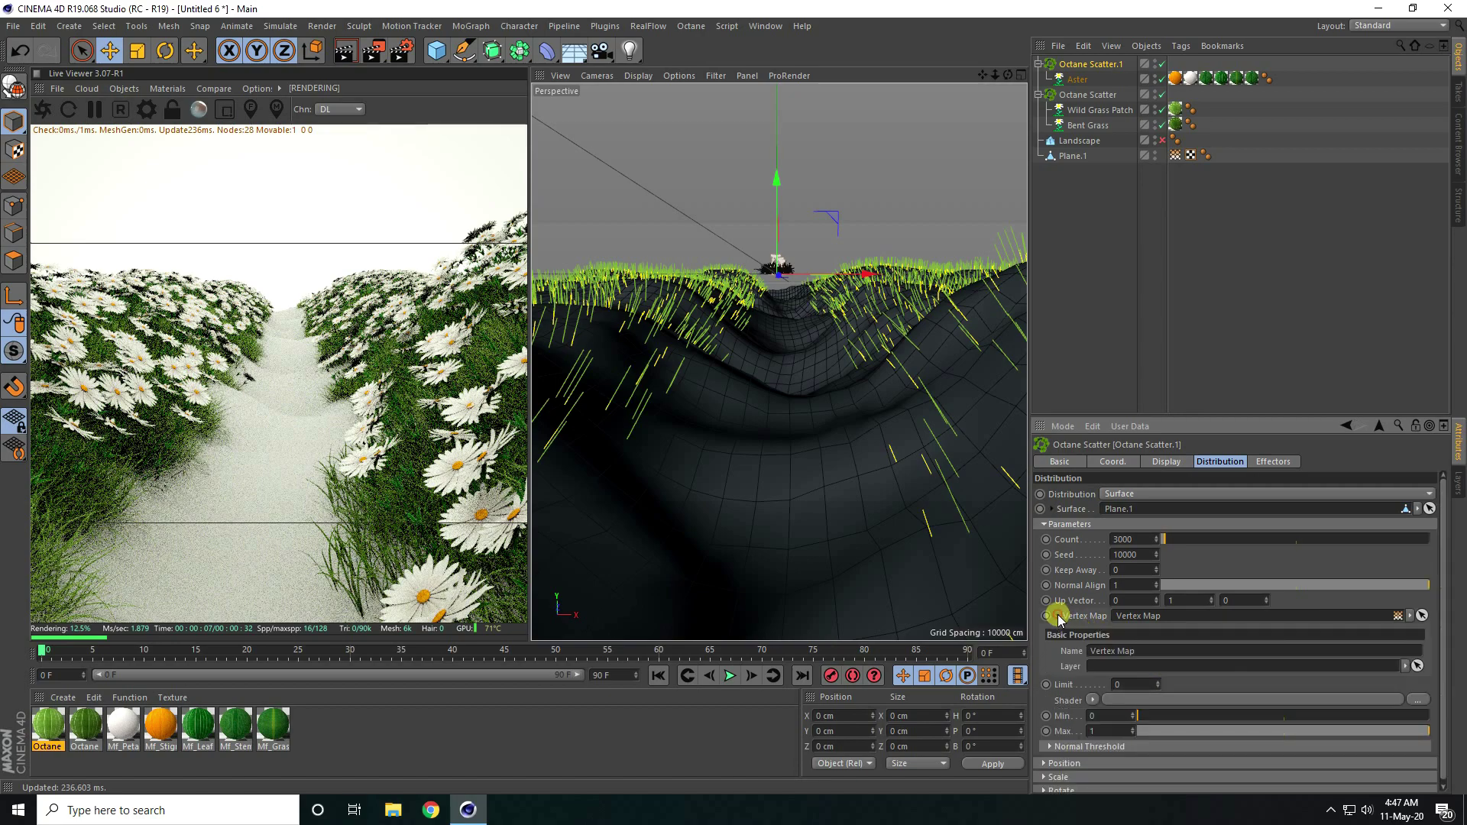
click(1092, 700)
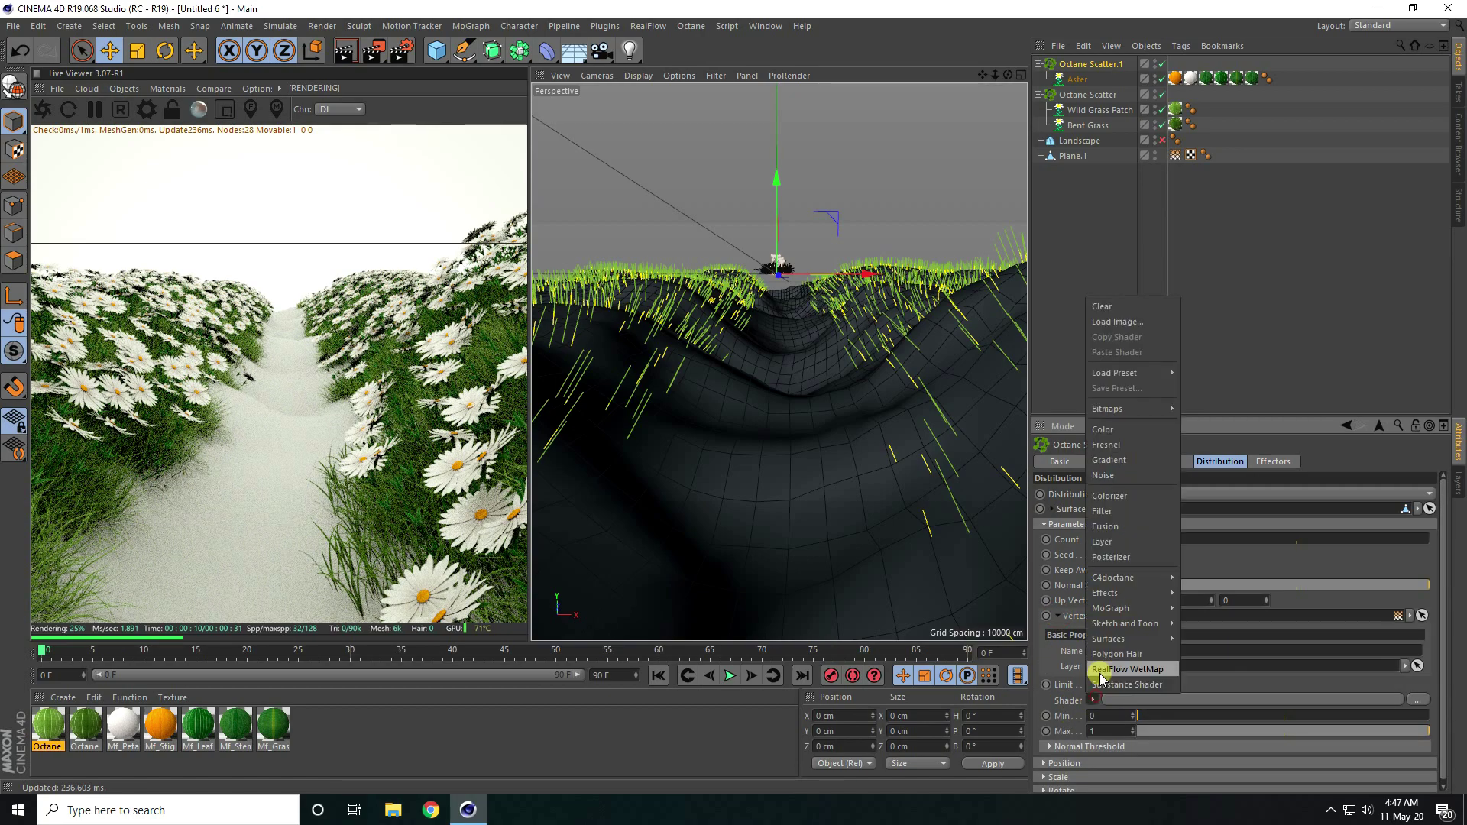
click(1112, 475)
click(1103, 725)
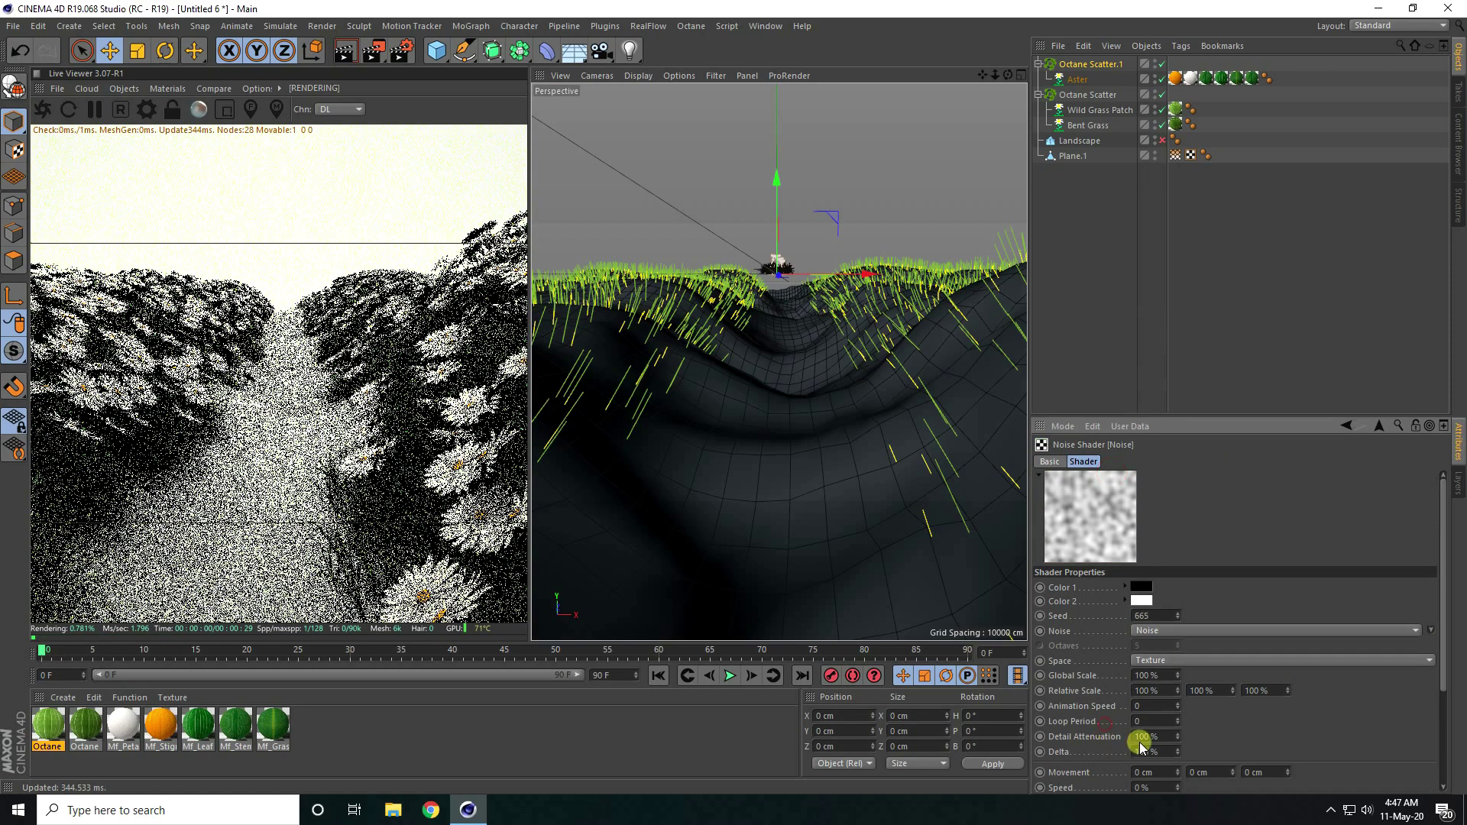
click(1156, 675)
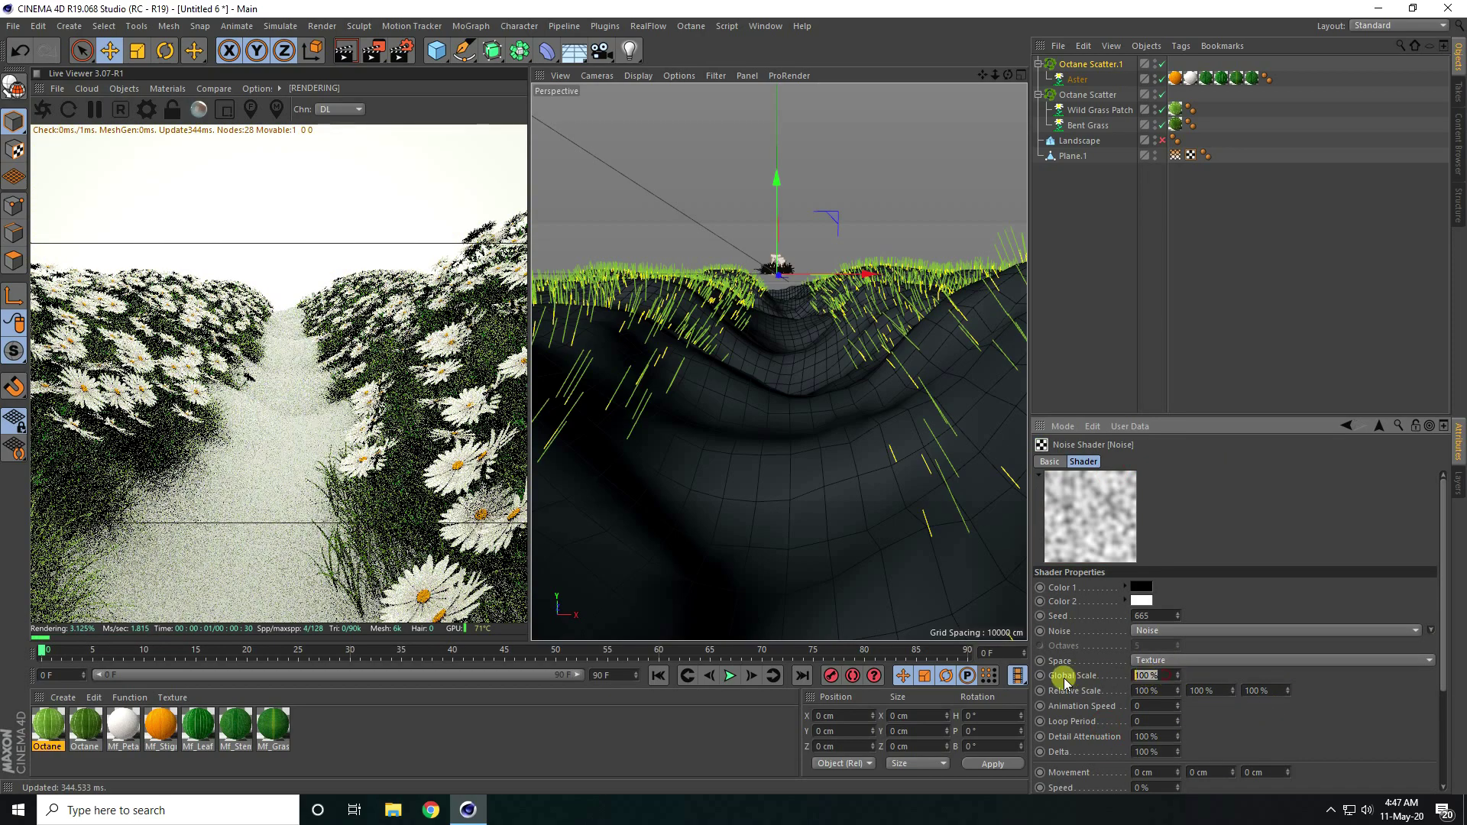
text(200)
key(Return)
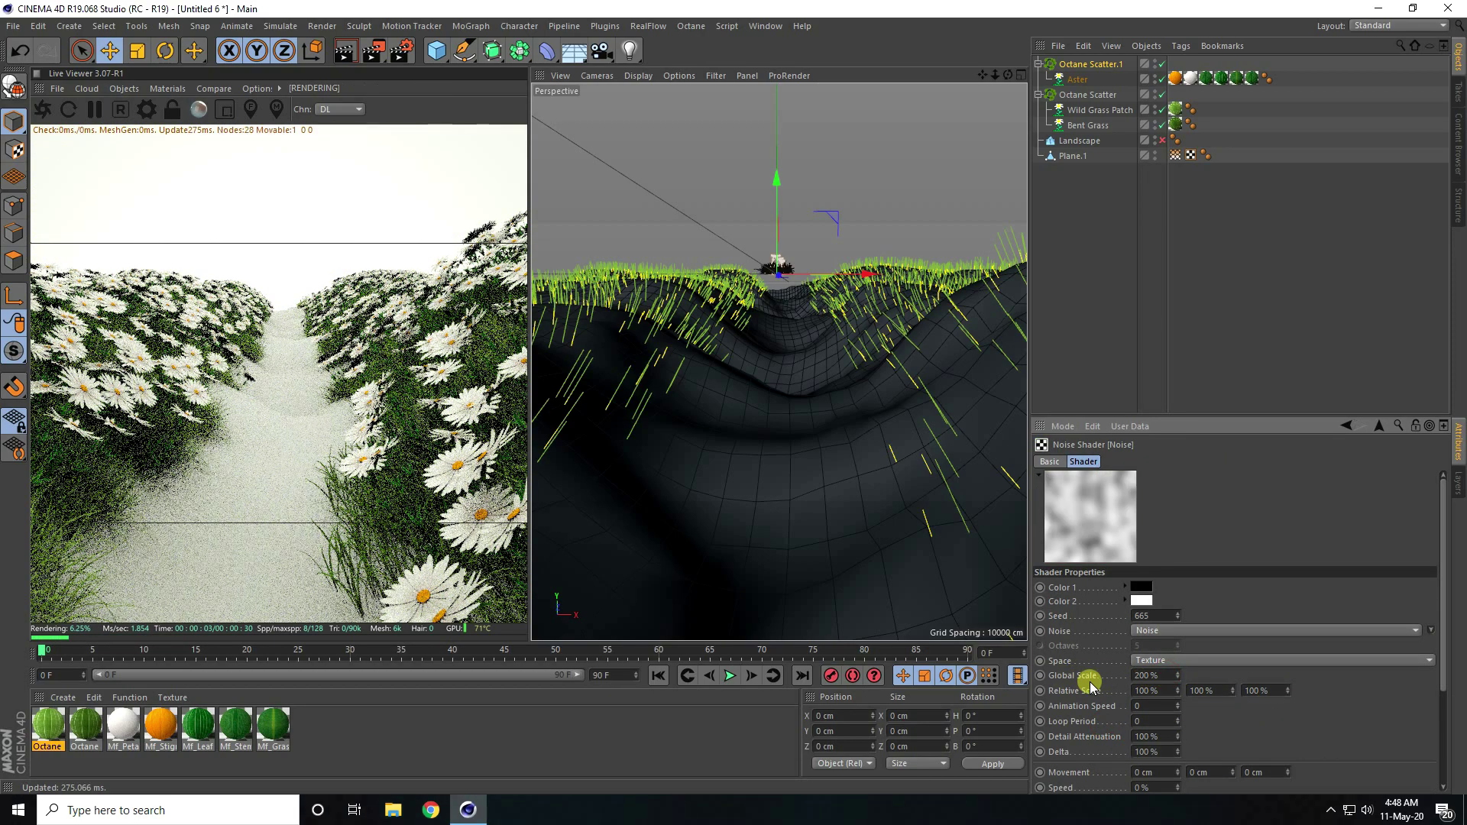
click(1346, 425)
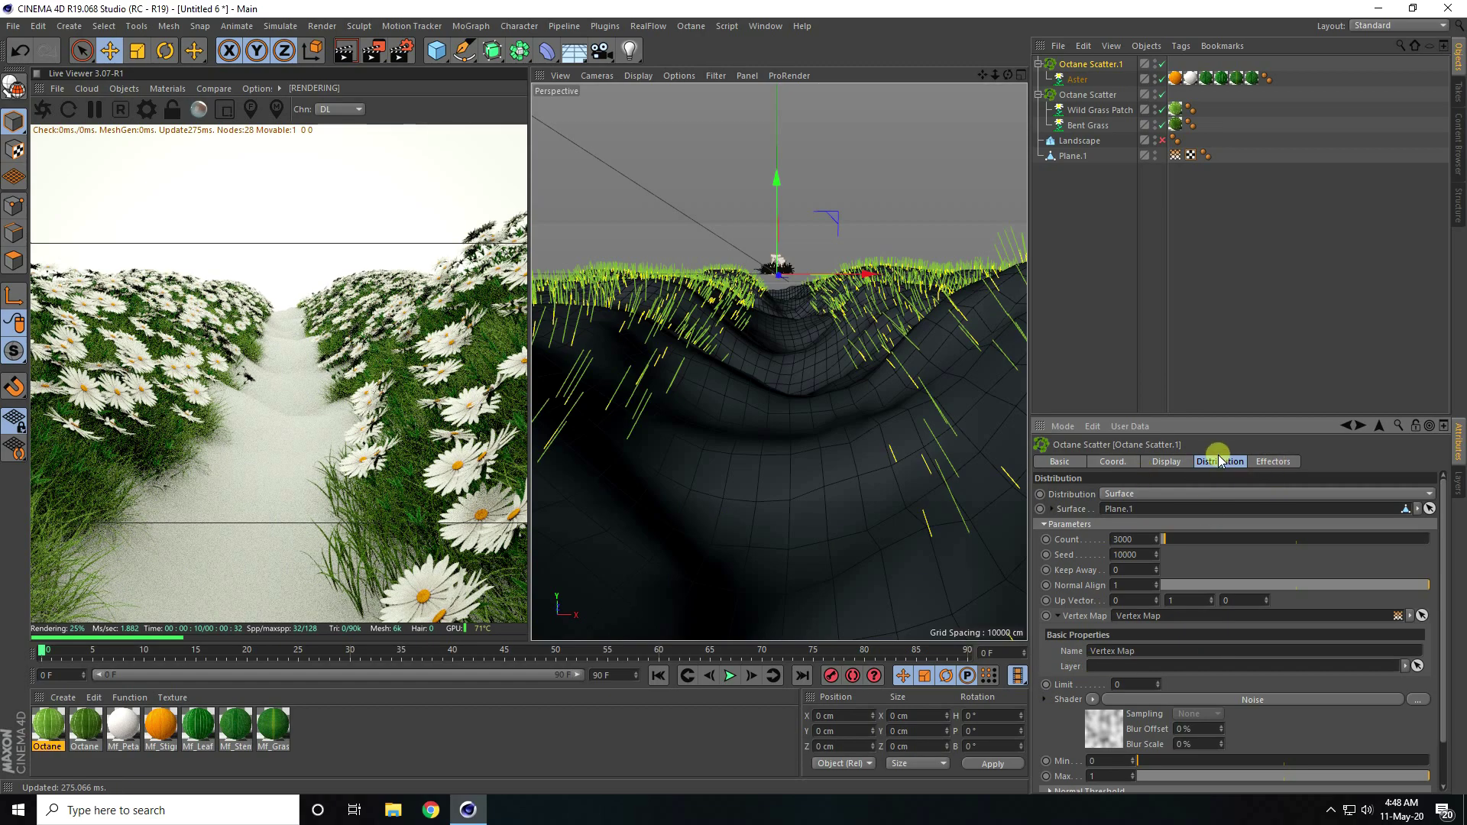
Add a MoGraph Random effector to the scene with Octane Scatter.1 selected.
click(1066, 162)
click(1057, 616)
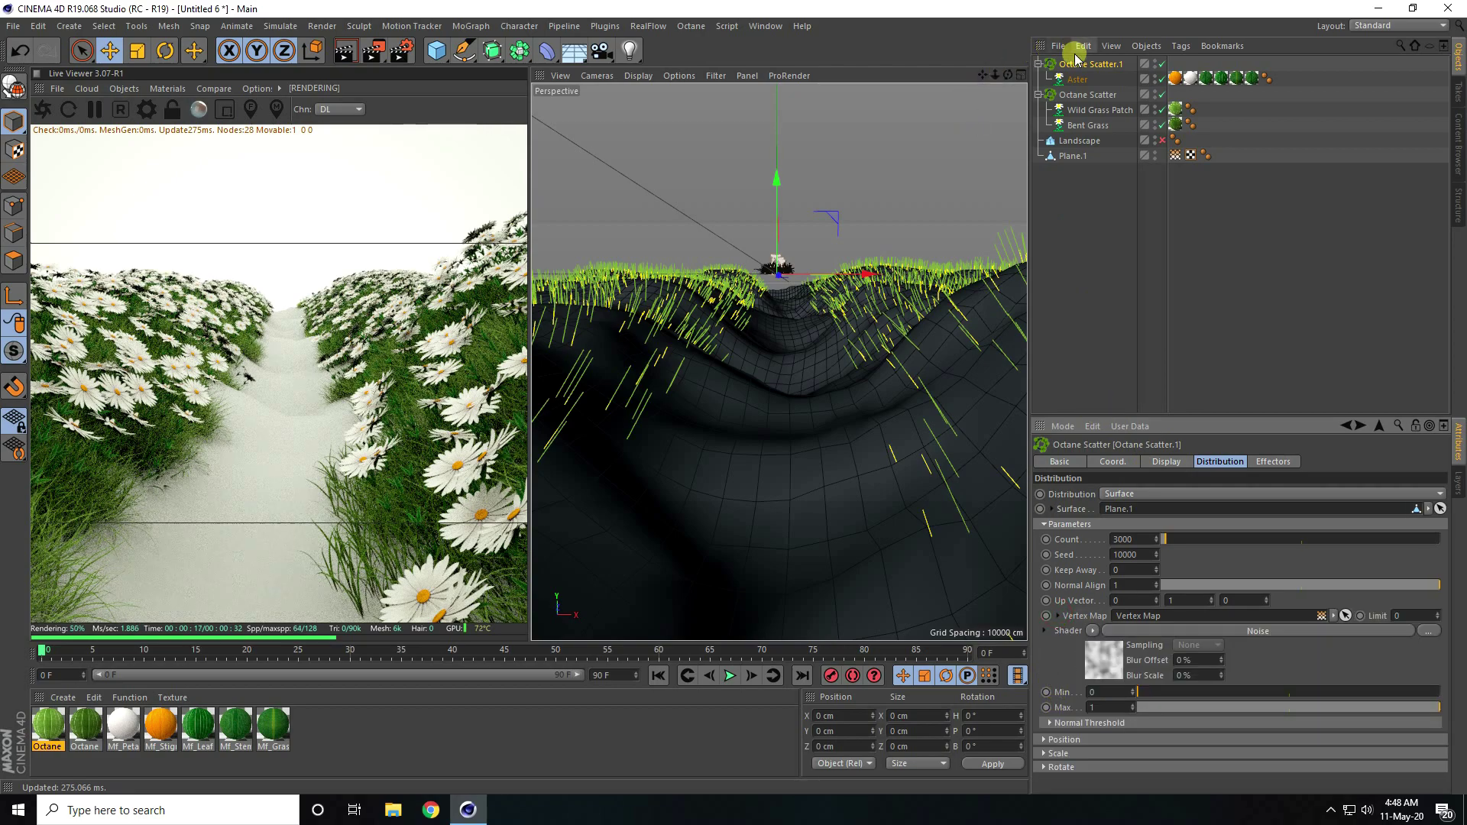
click(1058, 66)
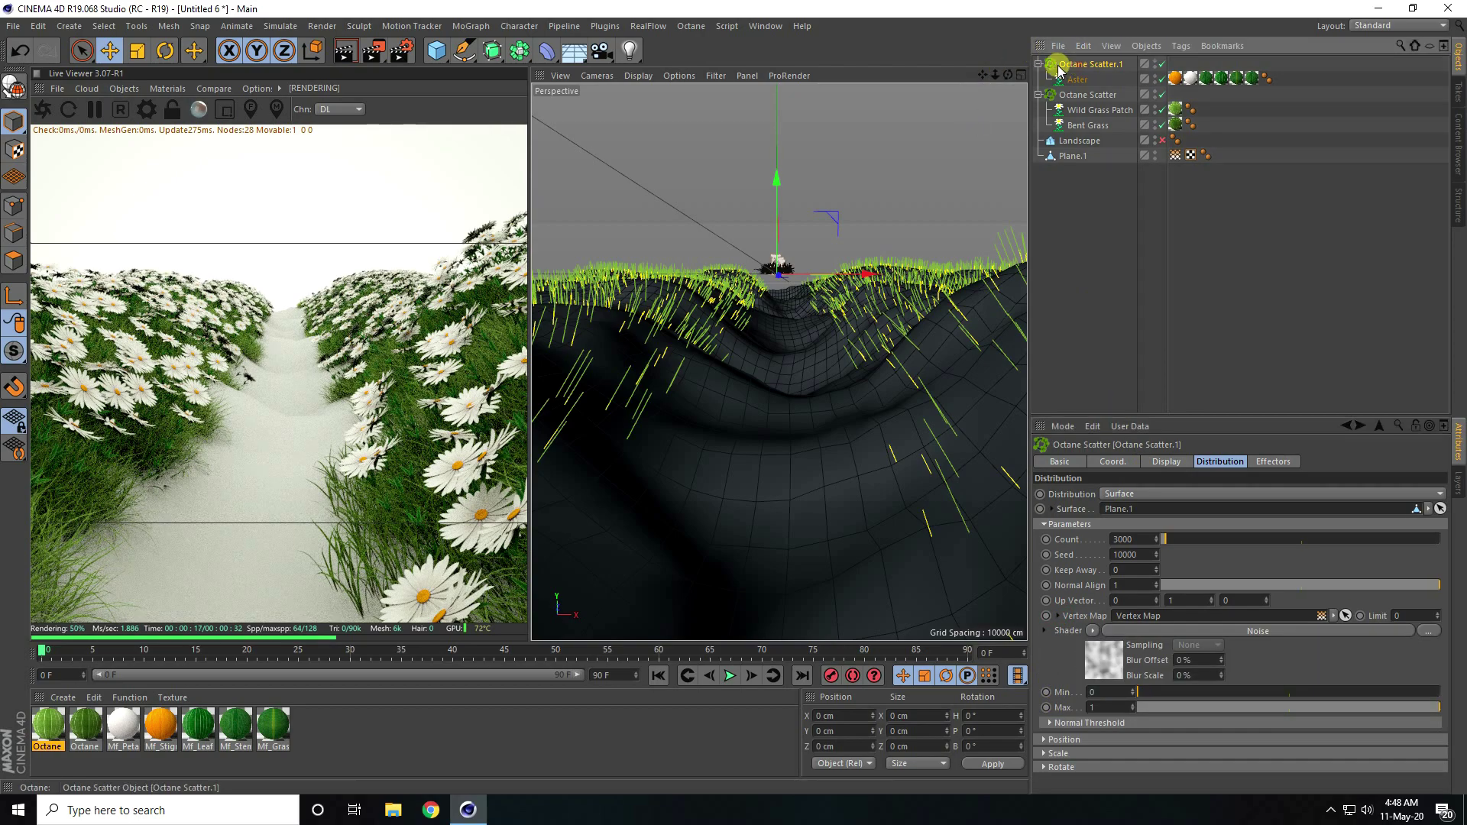
click(471, 26)
mouse_move(519, 48)
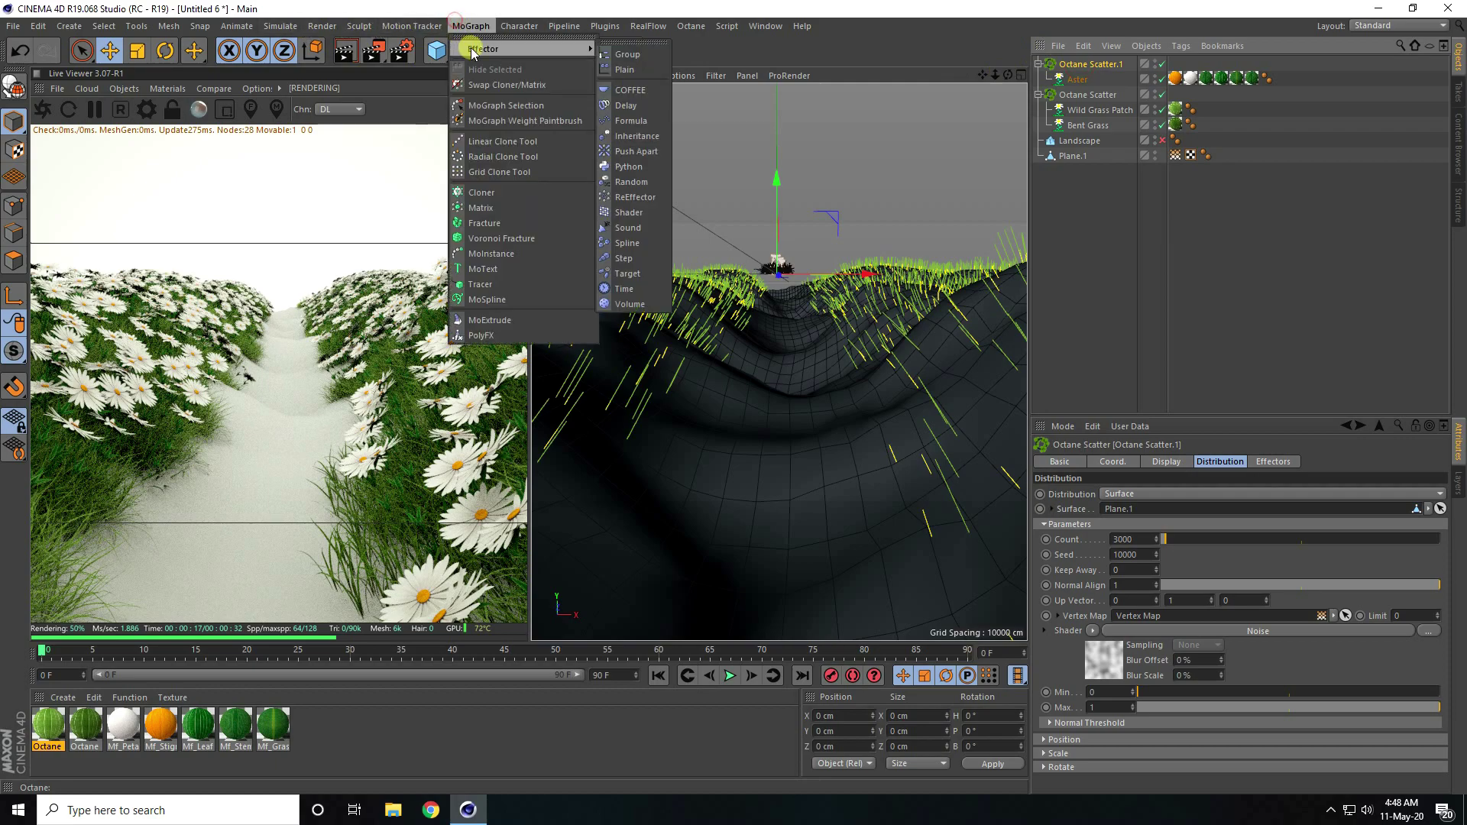
click(643, 181)
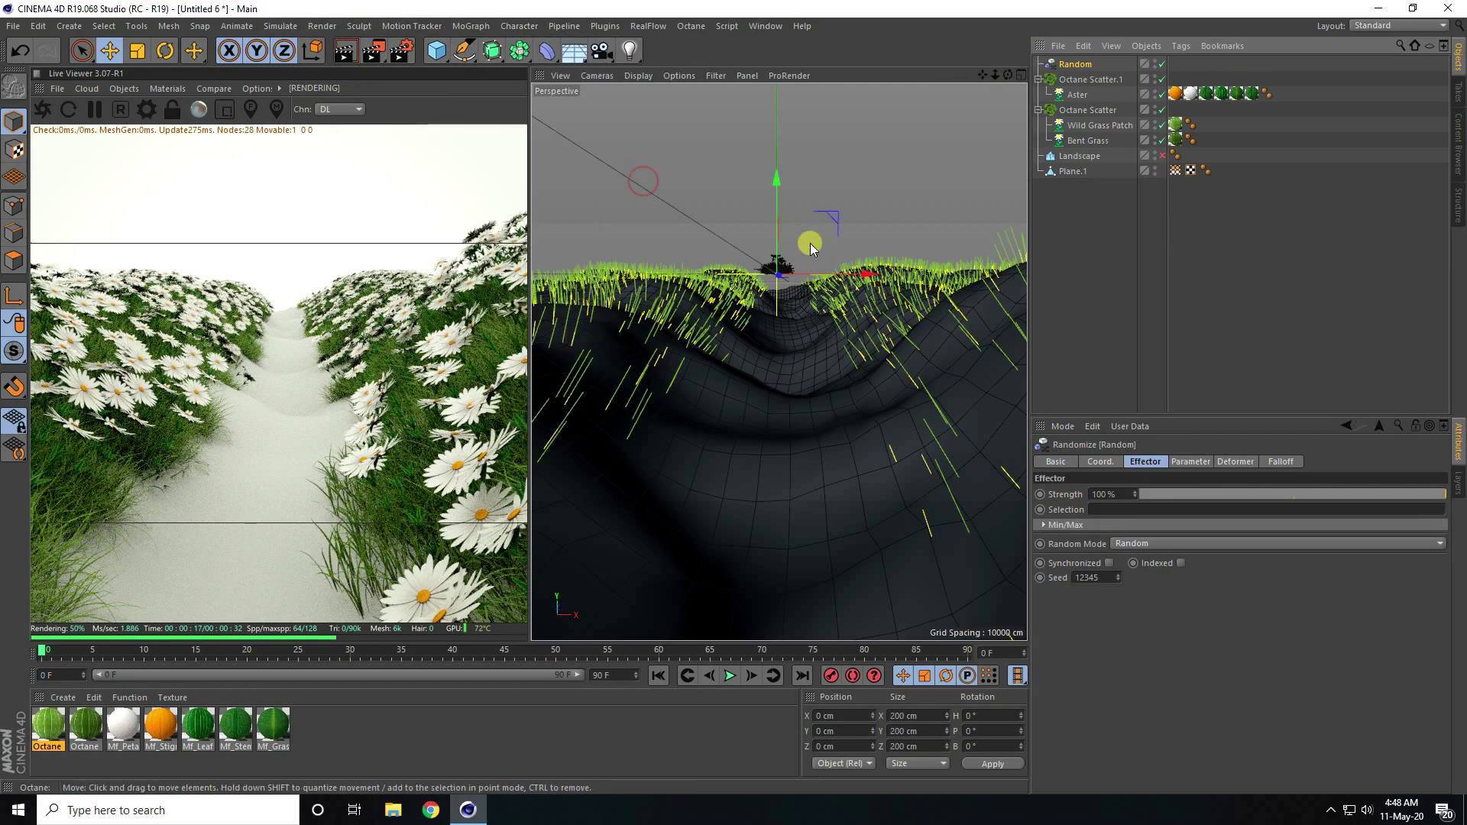
click(1276, 463)
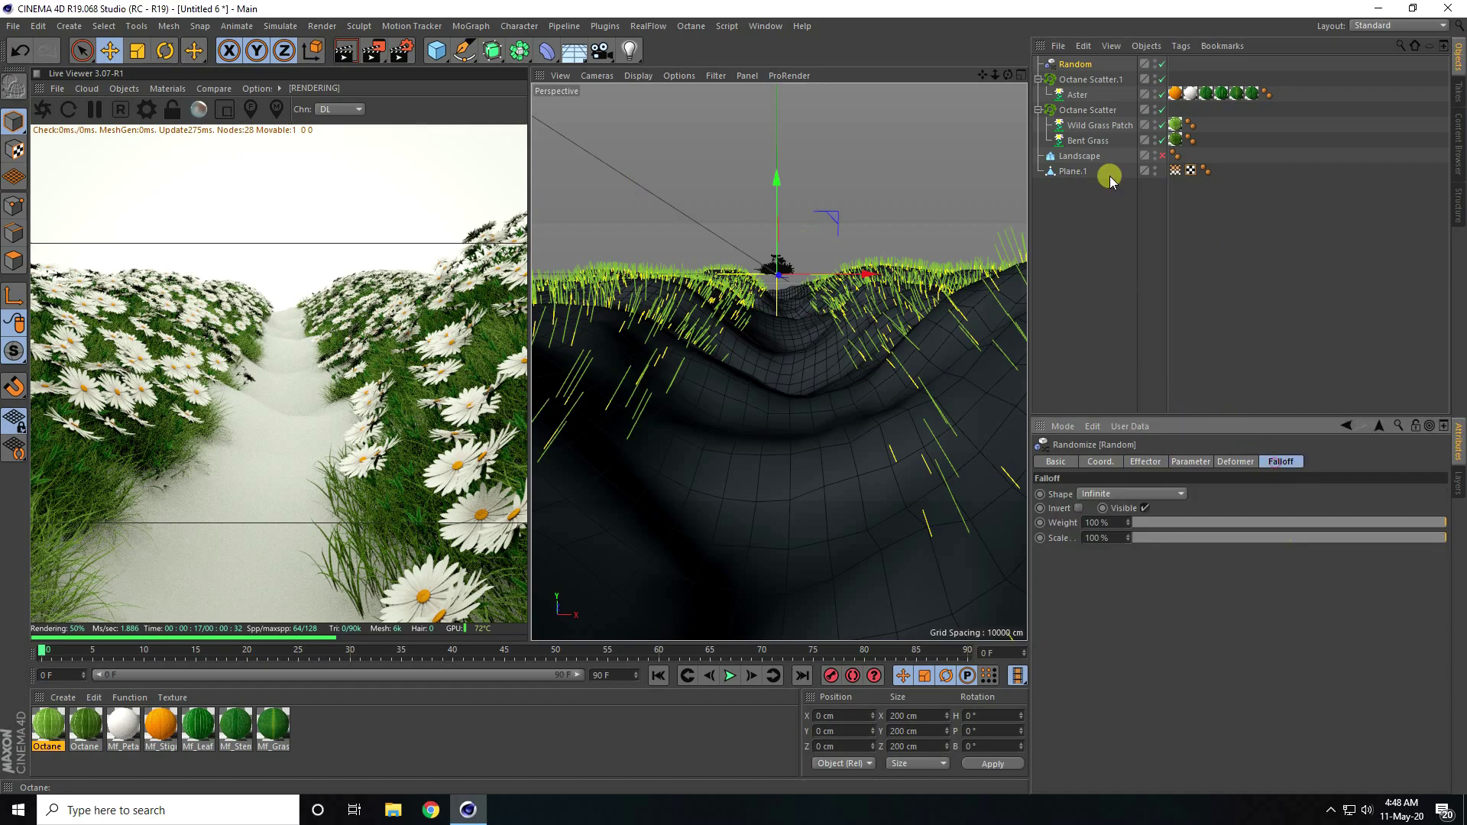
Assign the Random effector to the Effectors list of Octane Scatter.1.
click(1088, 80)
click(1278, 462)
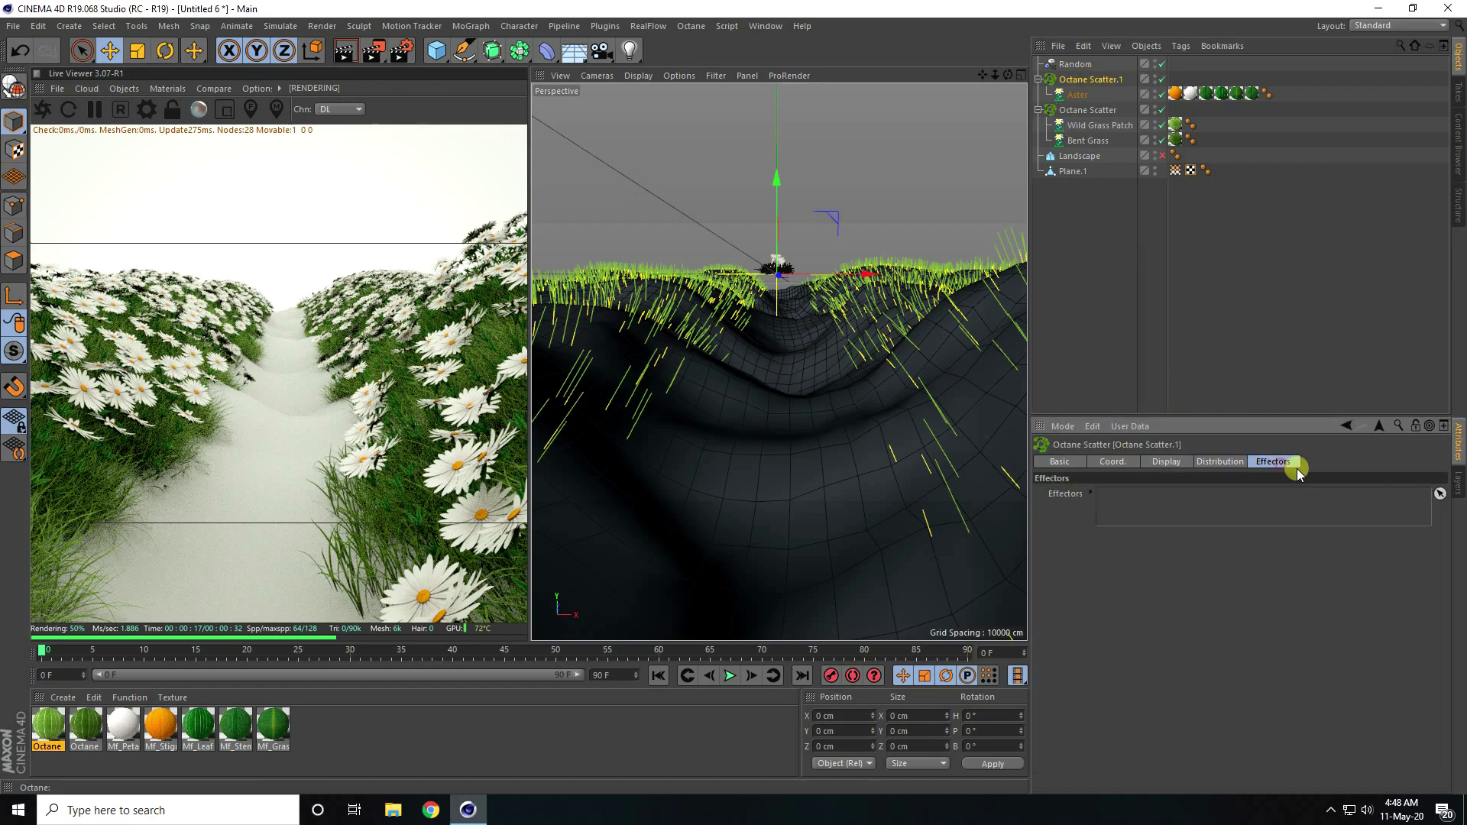
drag(1073, 64, 1132, 507)
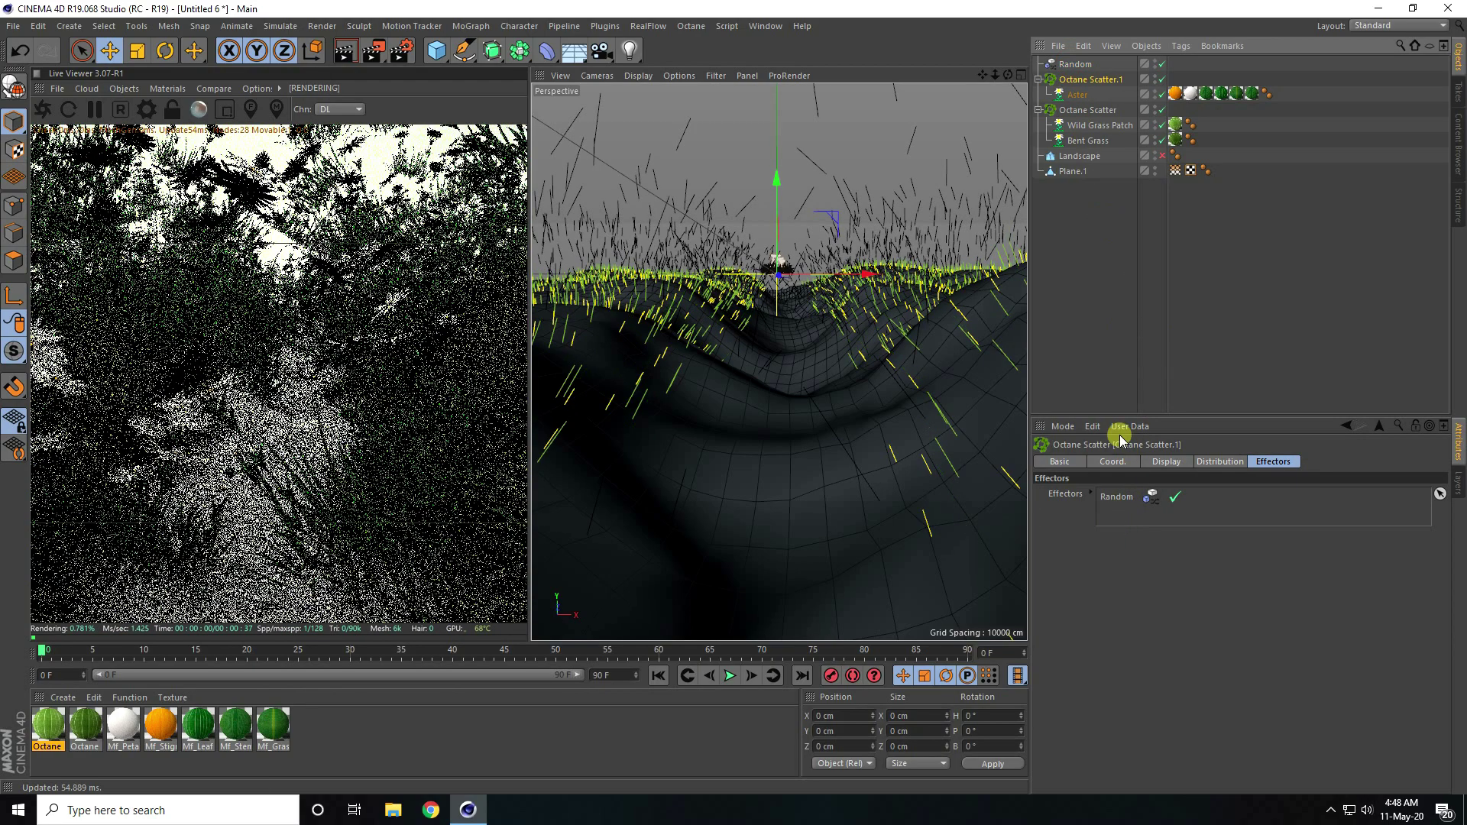
Set the Random effector's position variation to 5 cm in X, 5 cm in Y and -5 cm in Z.
click(1074, 64)
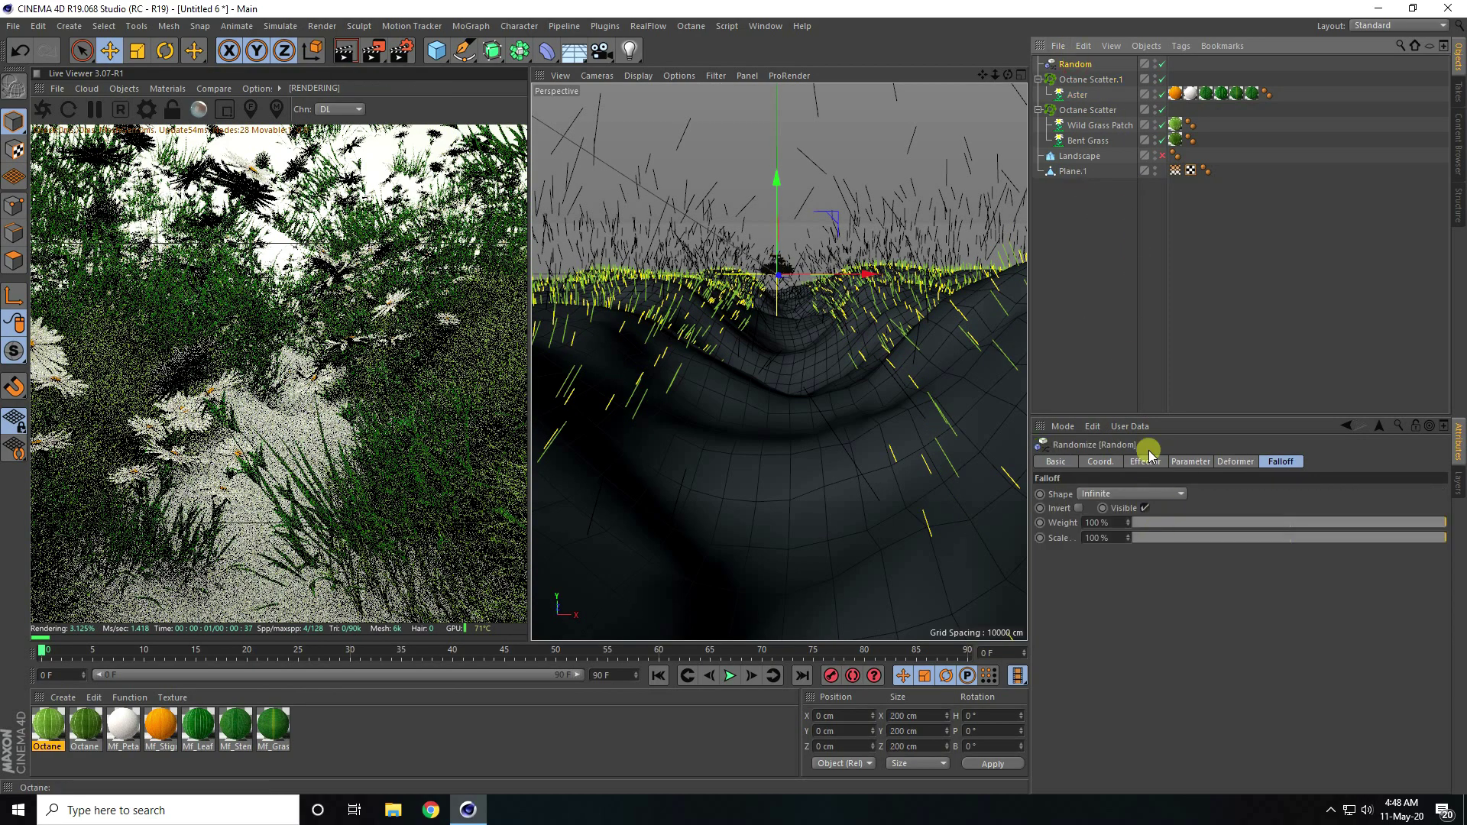
click(1190, 463)
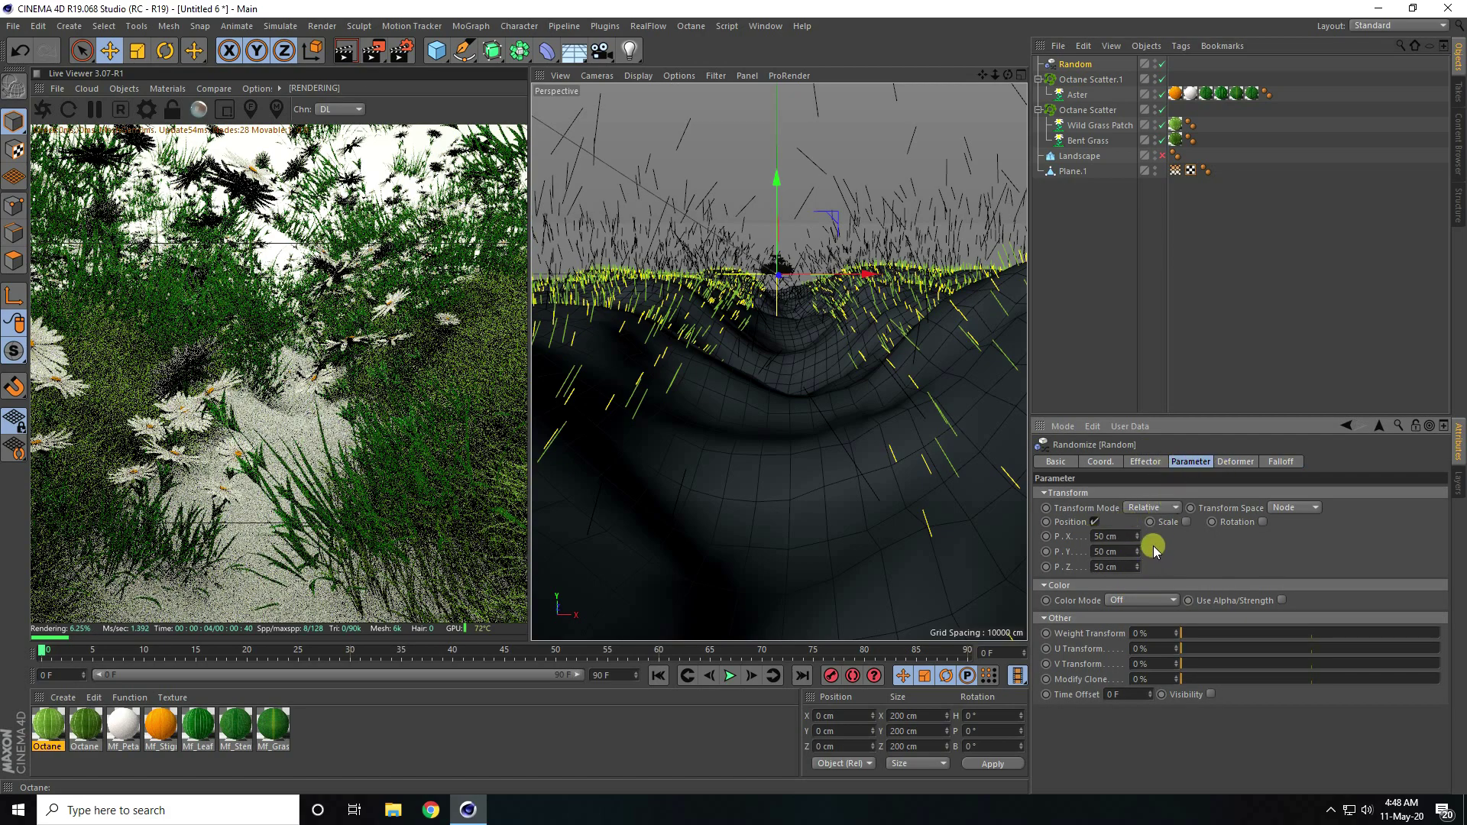
click(1120, 536)
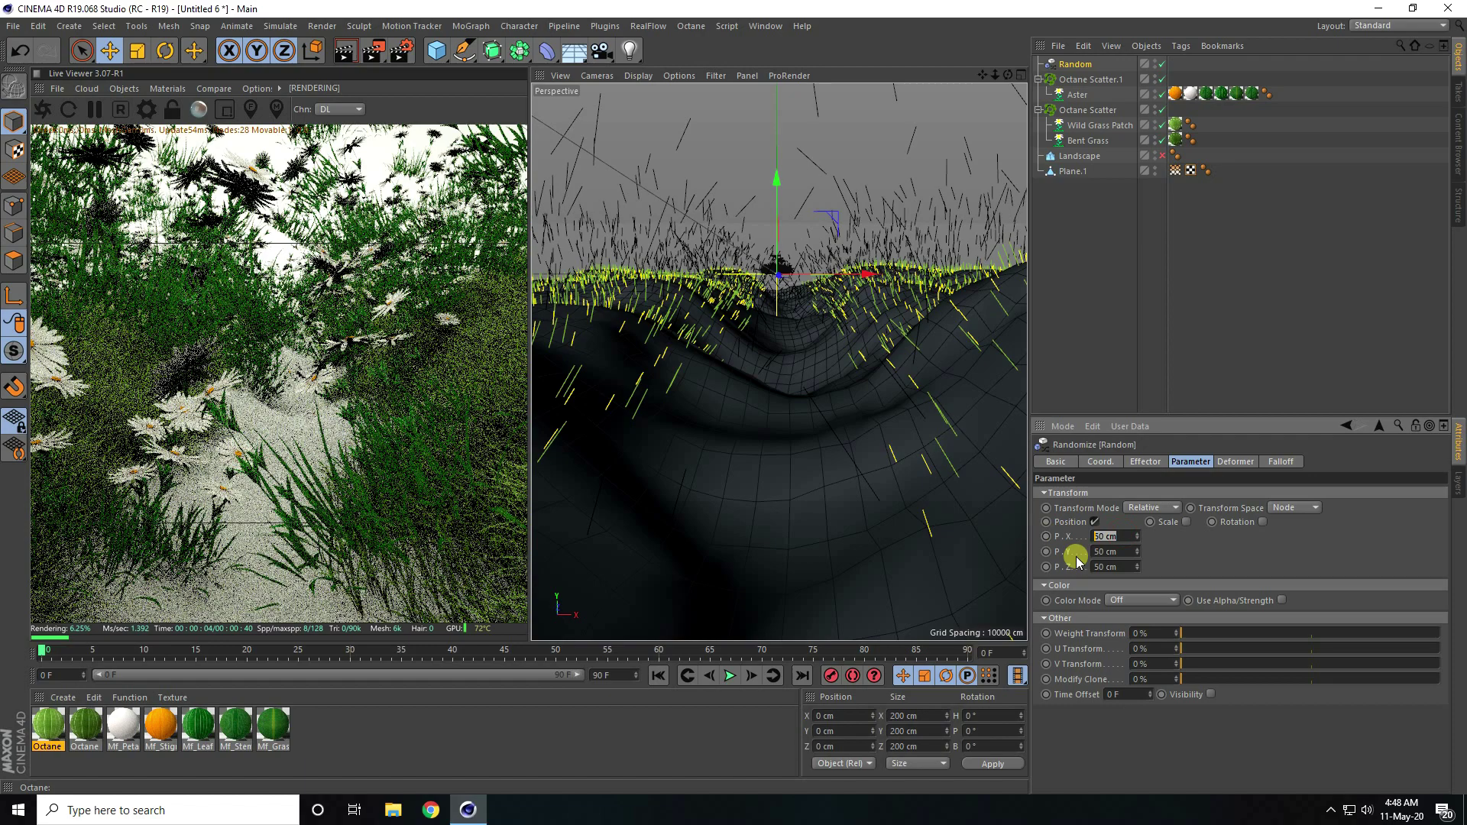
text(5)
key(Tab)
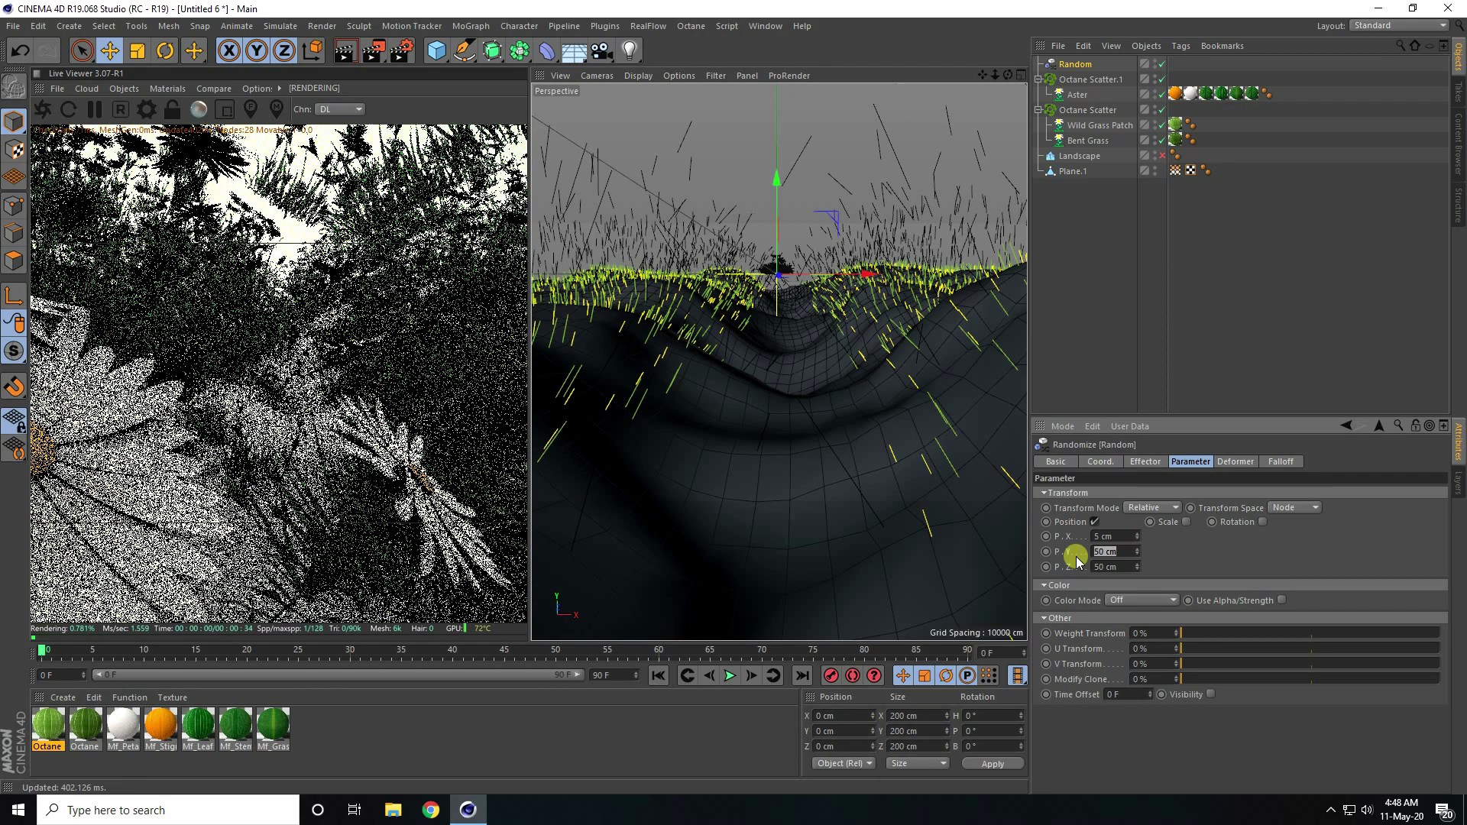
text(5)
key(Tab)
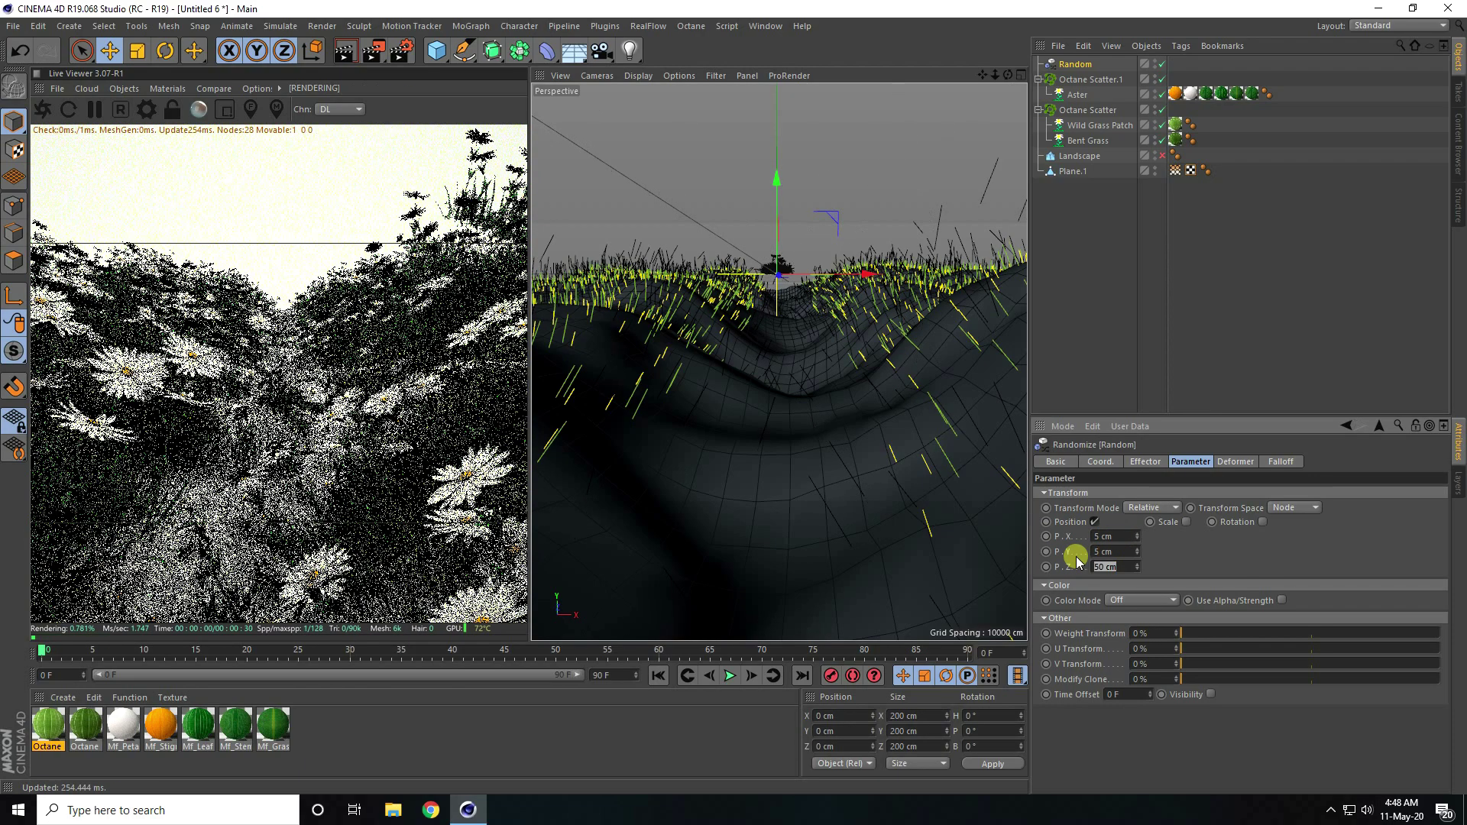
key(BackSpace)
text(-5)
key(Return)
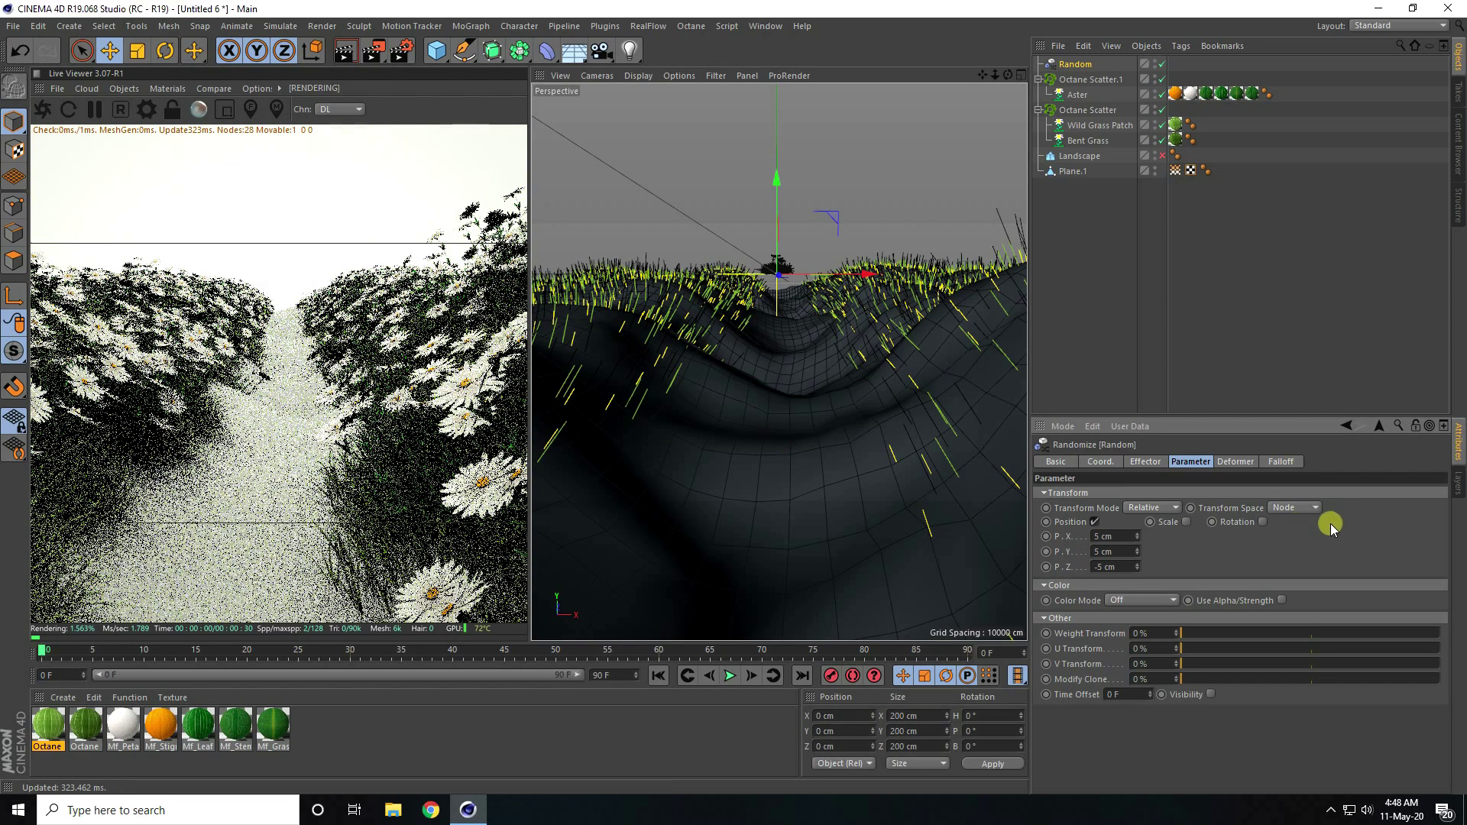
Enable Scale variation with Uniform Scale on the Random effector.
click(1186, 522)
click(1223, 582)
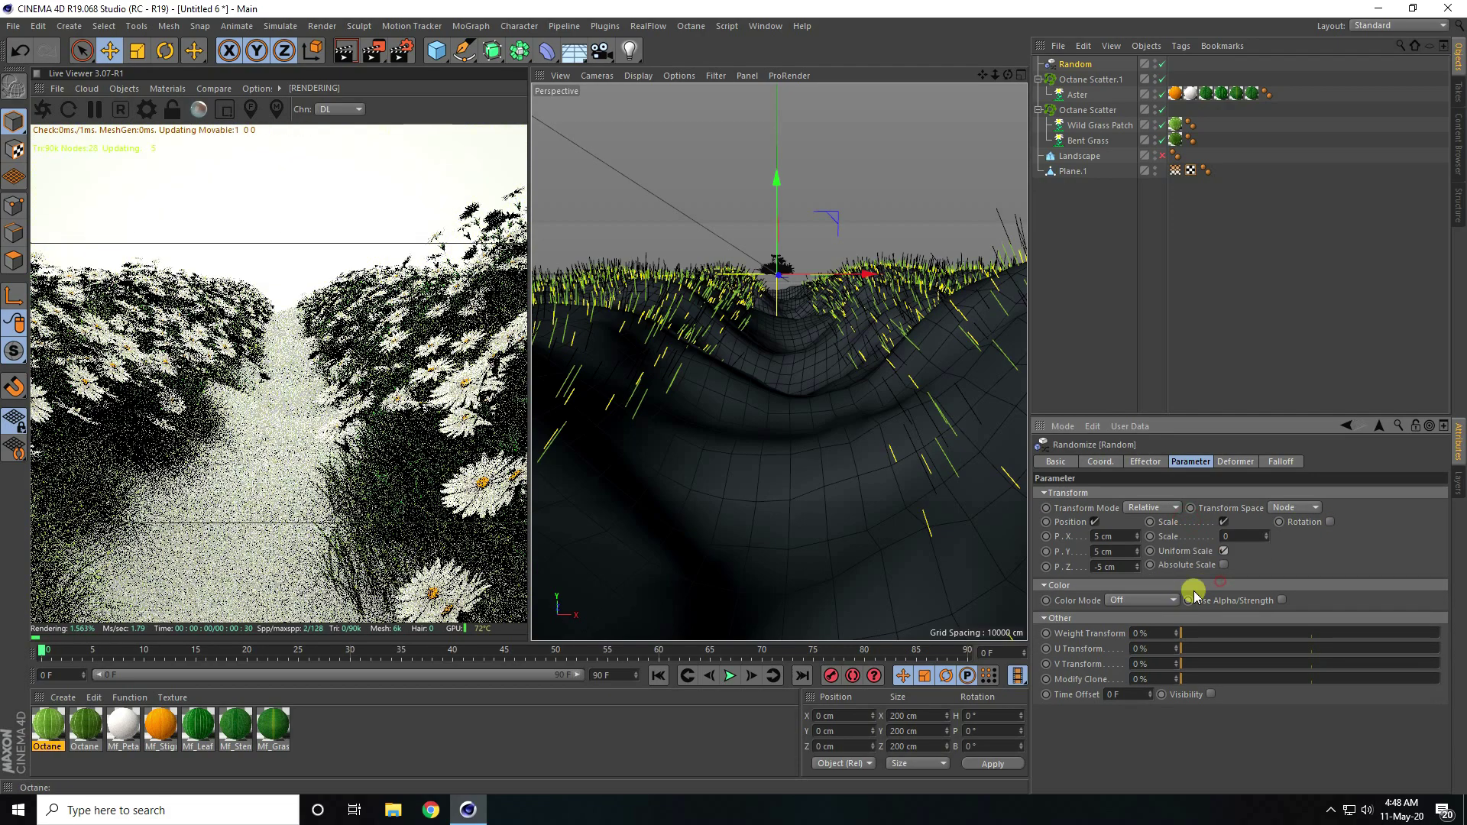
Try a uniform scale of -0.4 on the Random effector and settle on 0.3.
click(1240, 536)
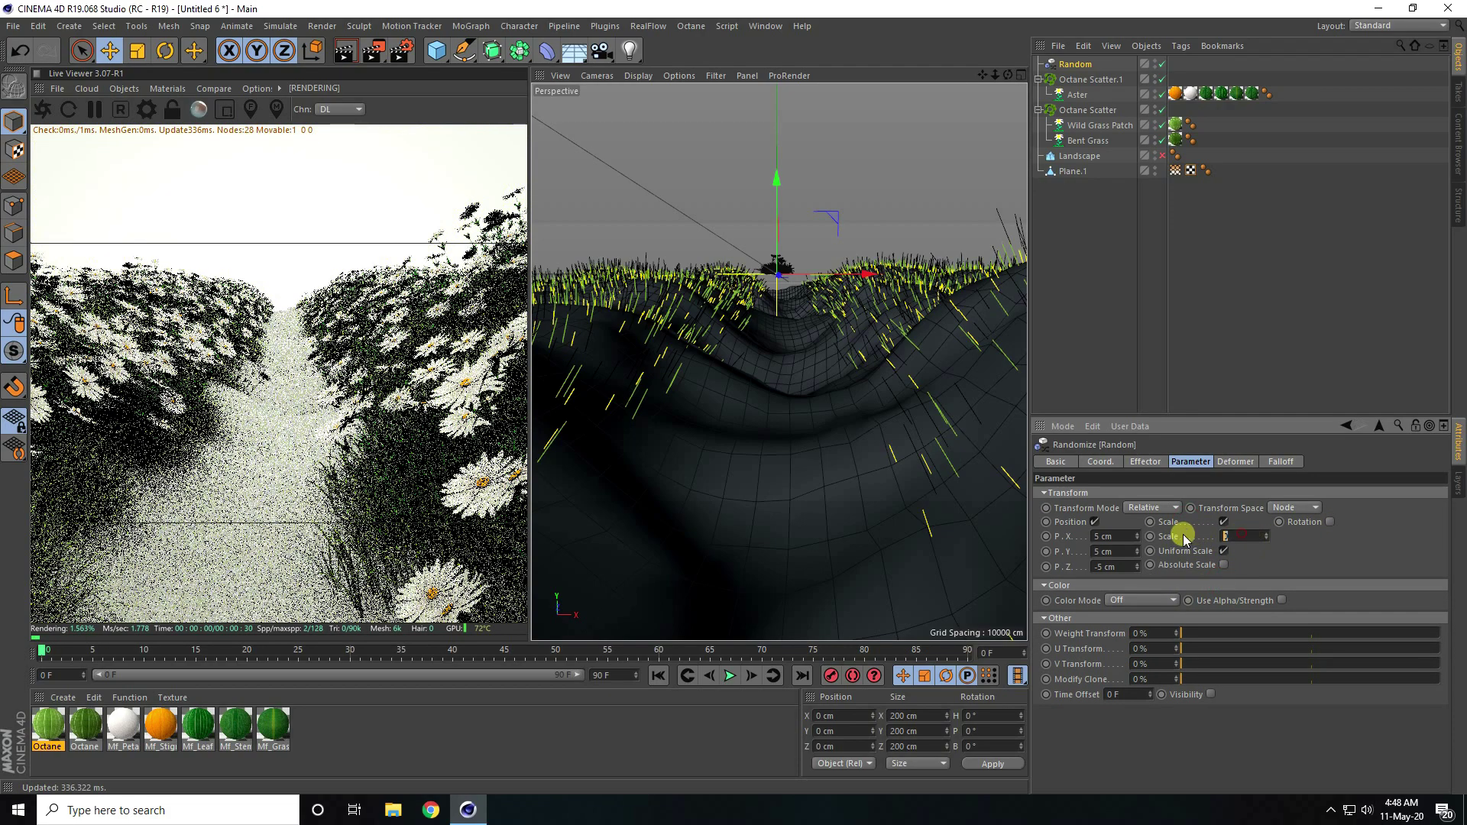
text(-0.4)
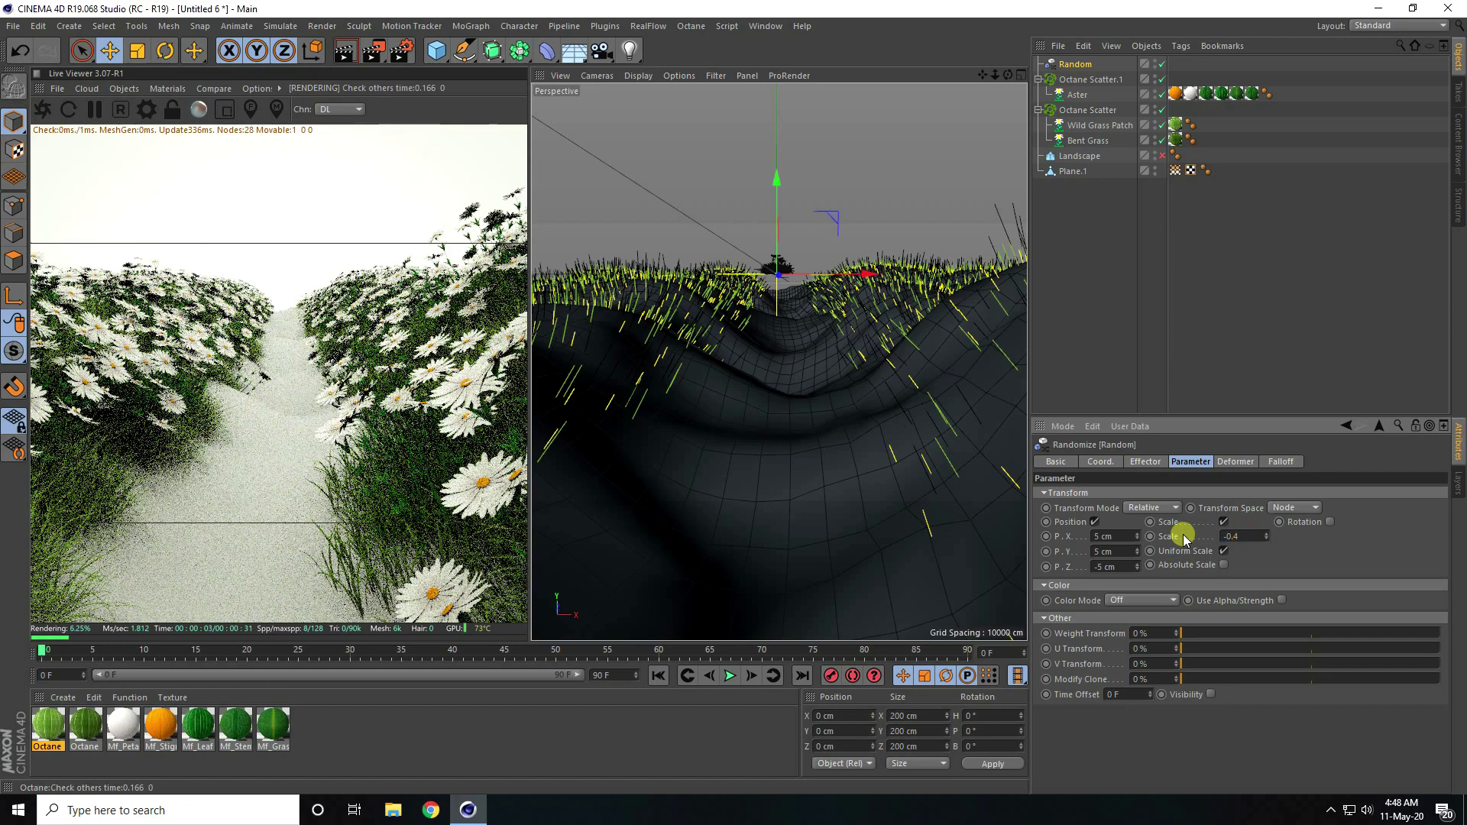
key(Return)
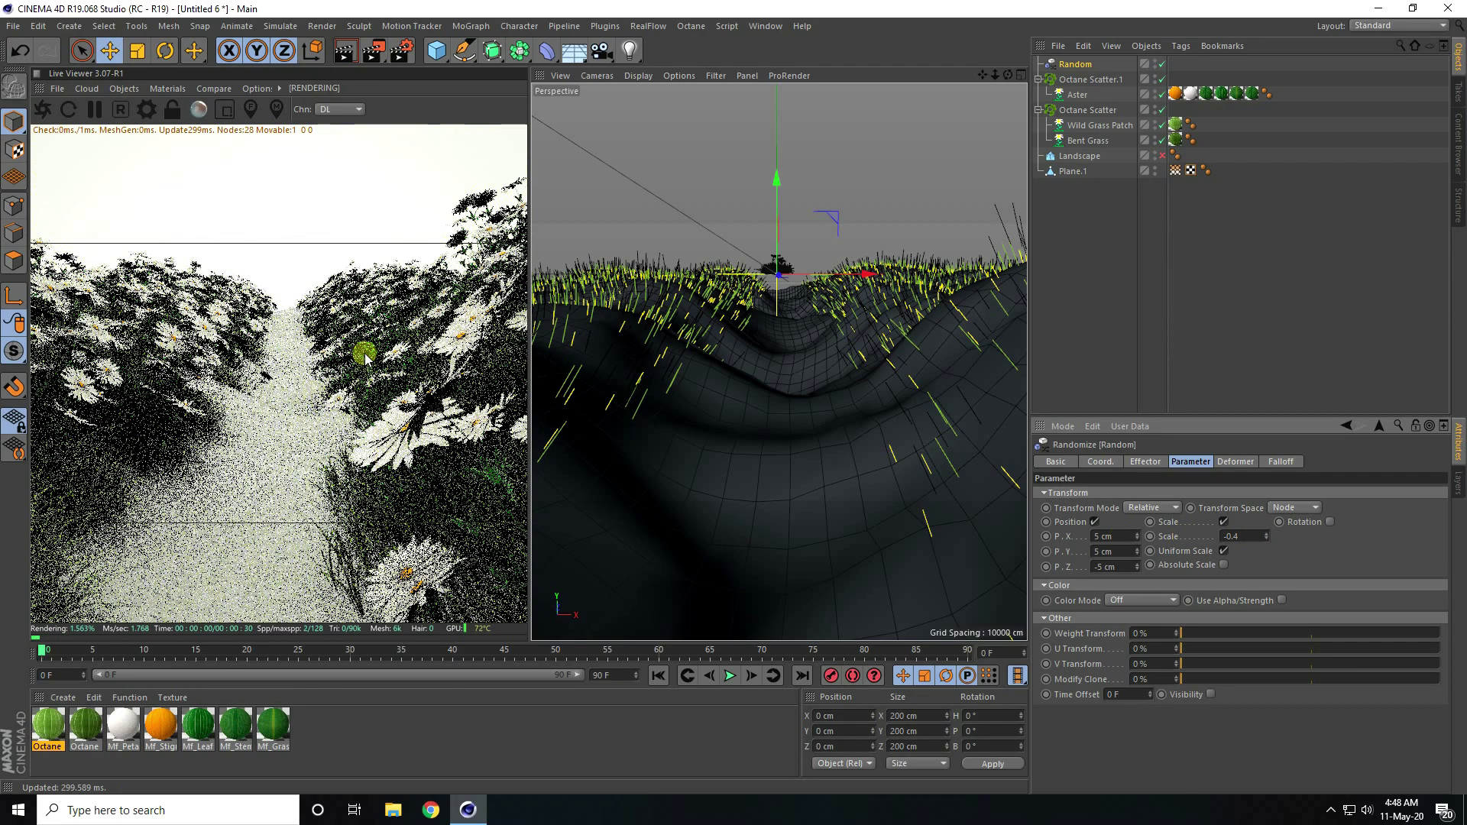
click(1257, 538)
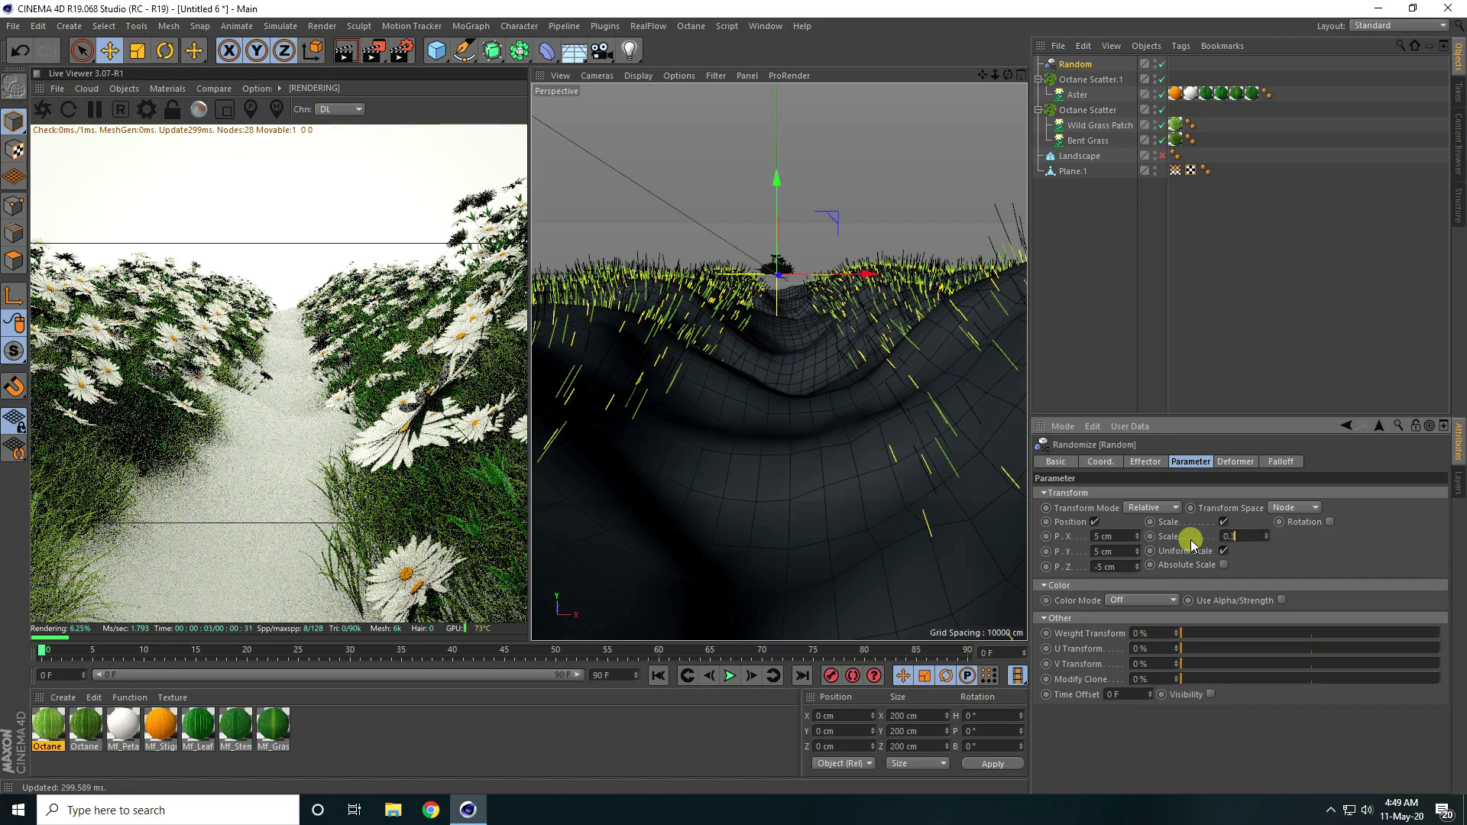
key(Return)
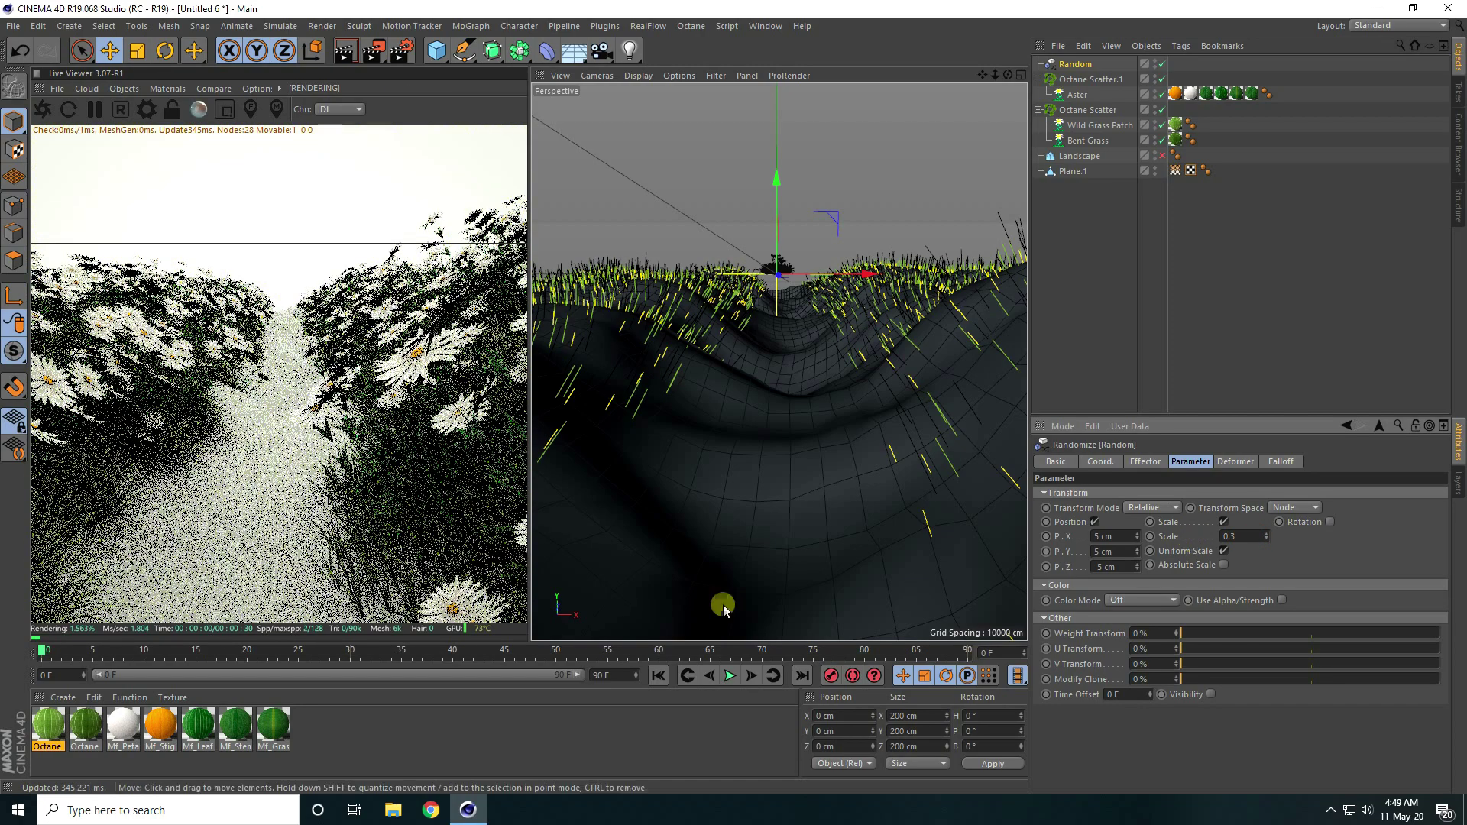
Set the Multiflora Size of the Aster object to 0.13.
click(1078, 95)
click(1269, 462)
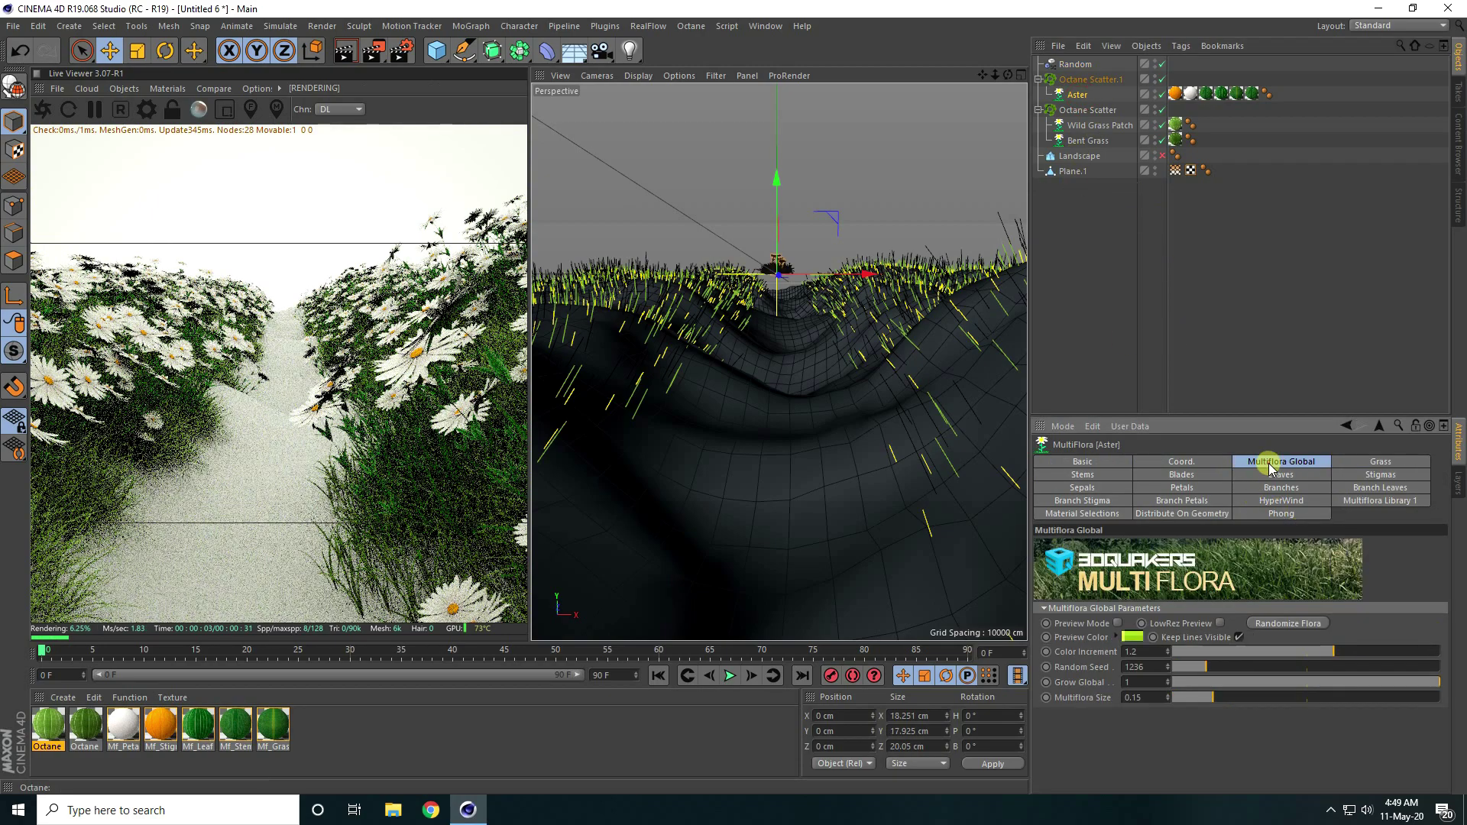
click(1167, 702)
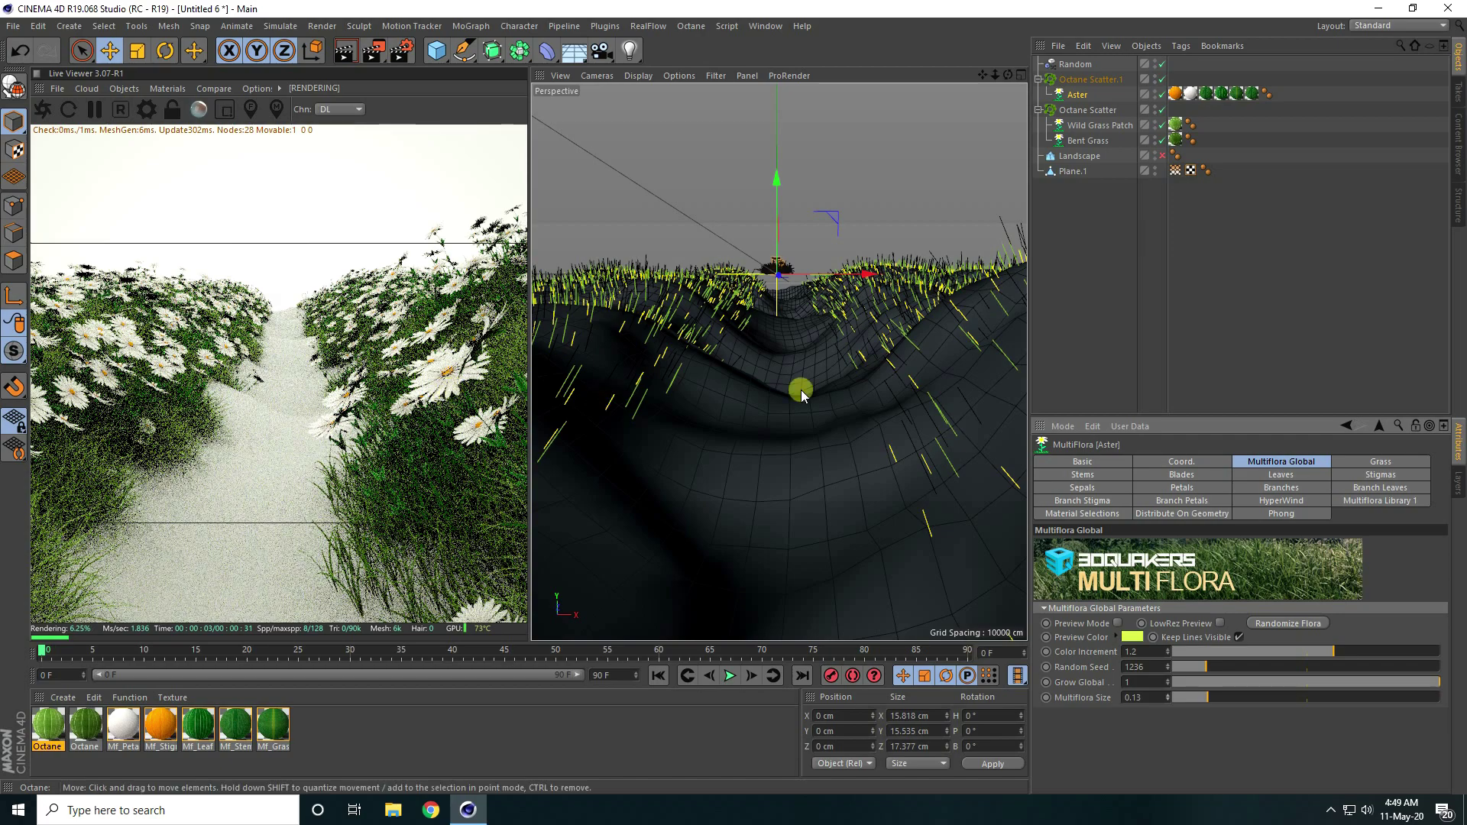
Reduce the Aster flowers' Petal Size to 0.46.
click(1076, 96)
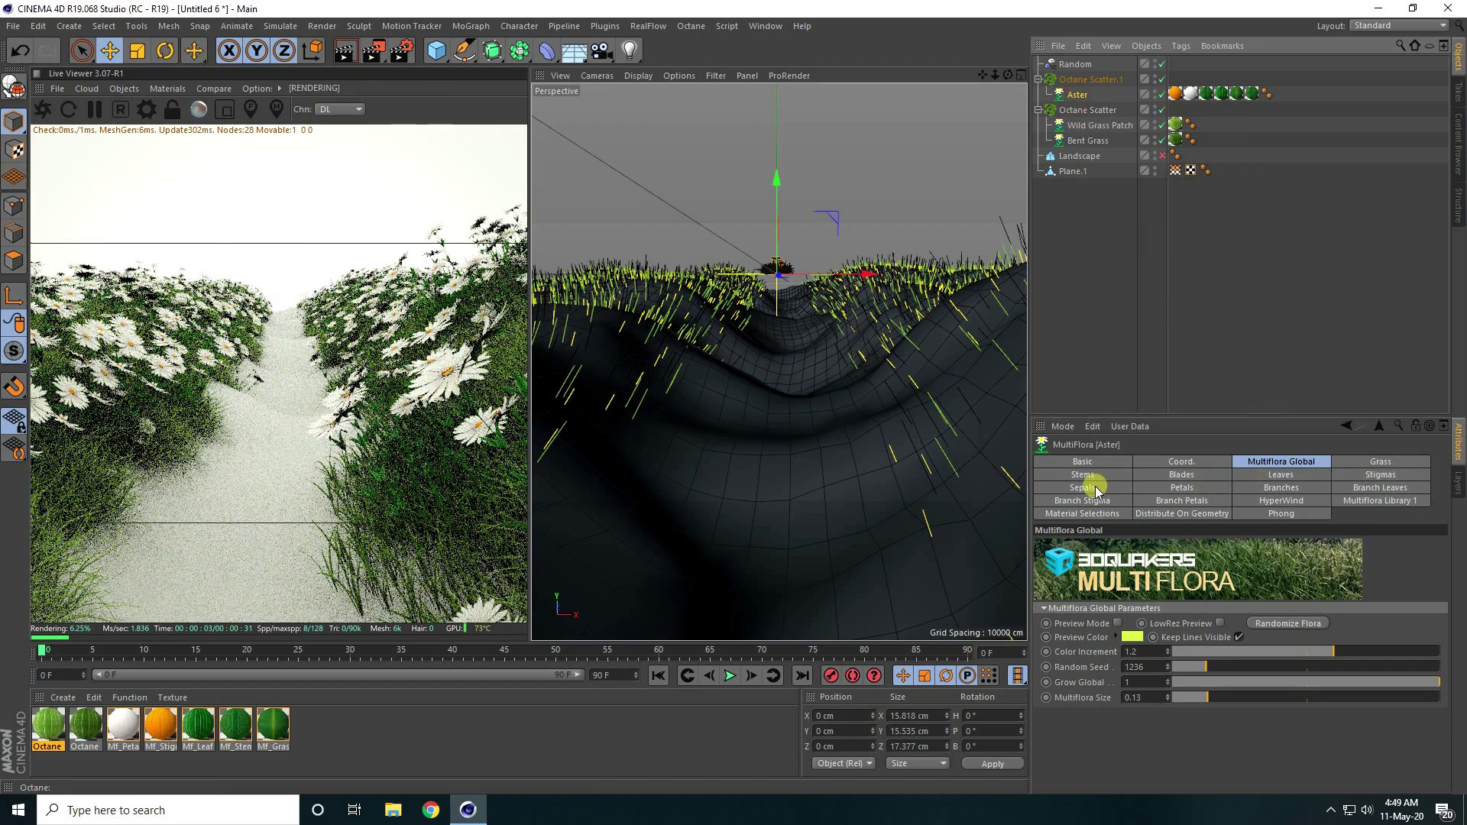
click(1185, 488)
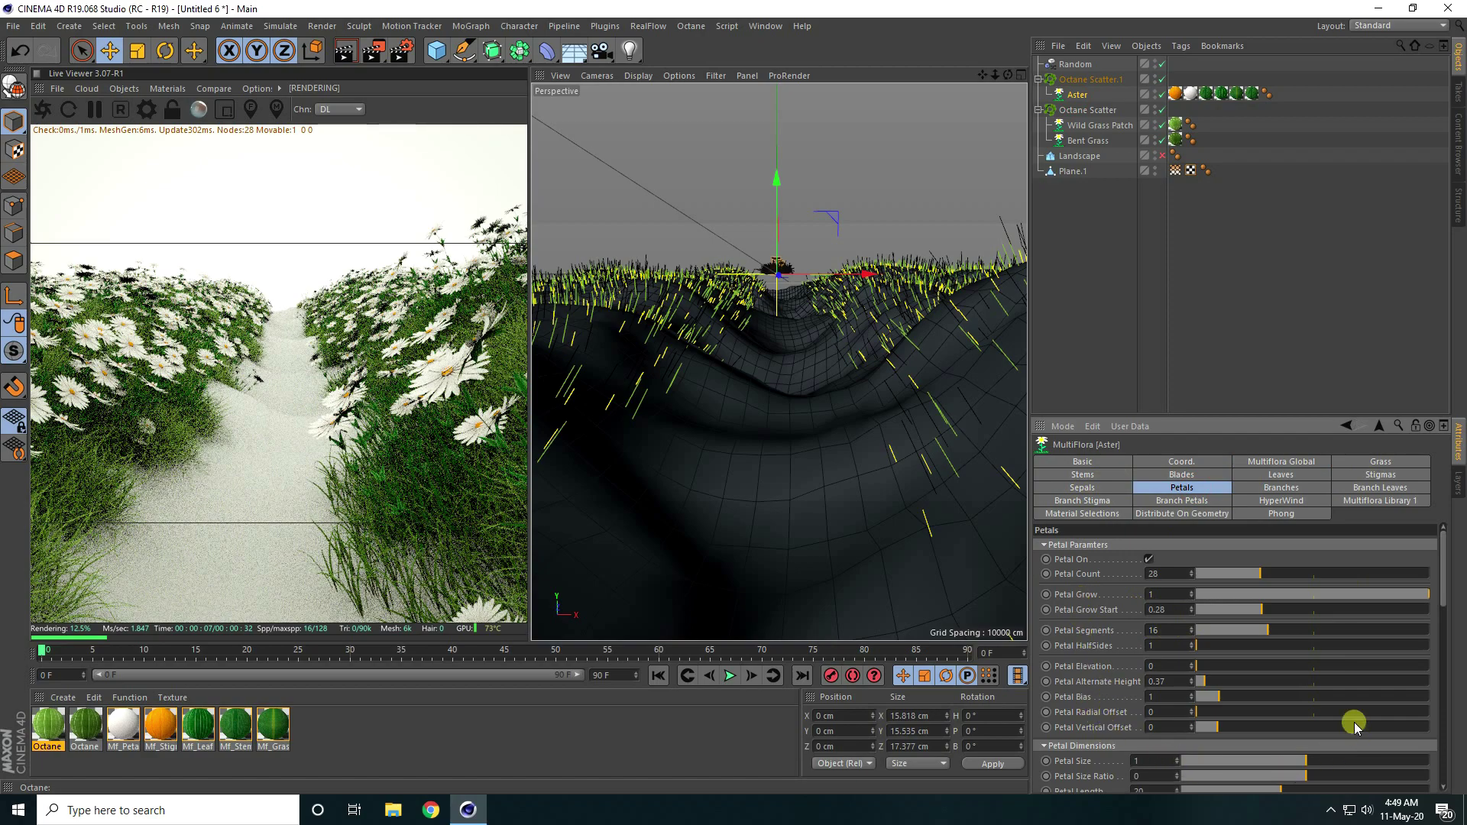
drag(1440, 569, 1441, 600)
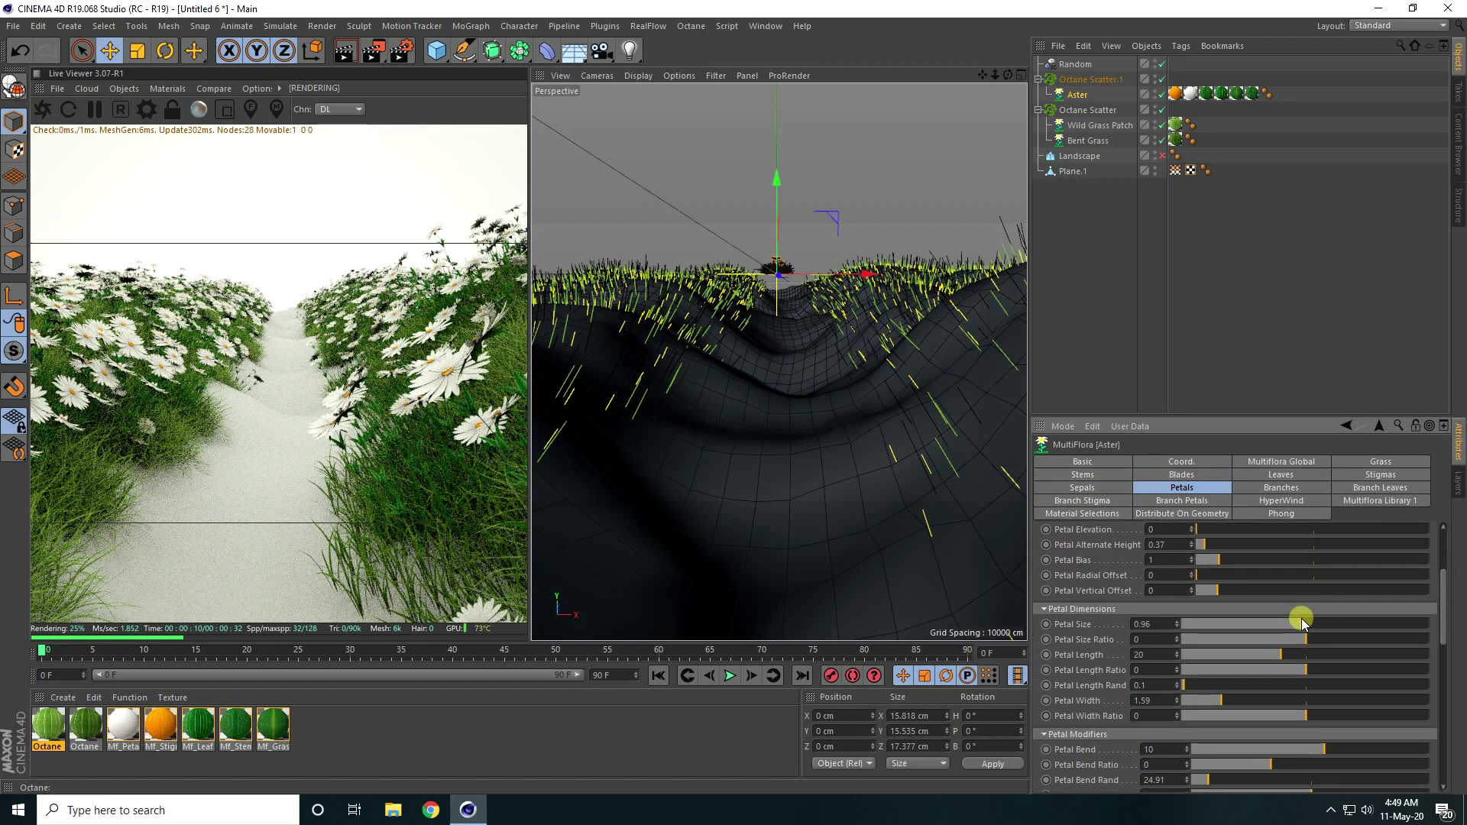
drag(1293, 623, 1241, 623)
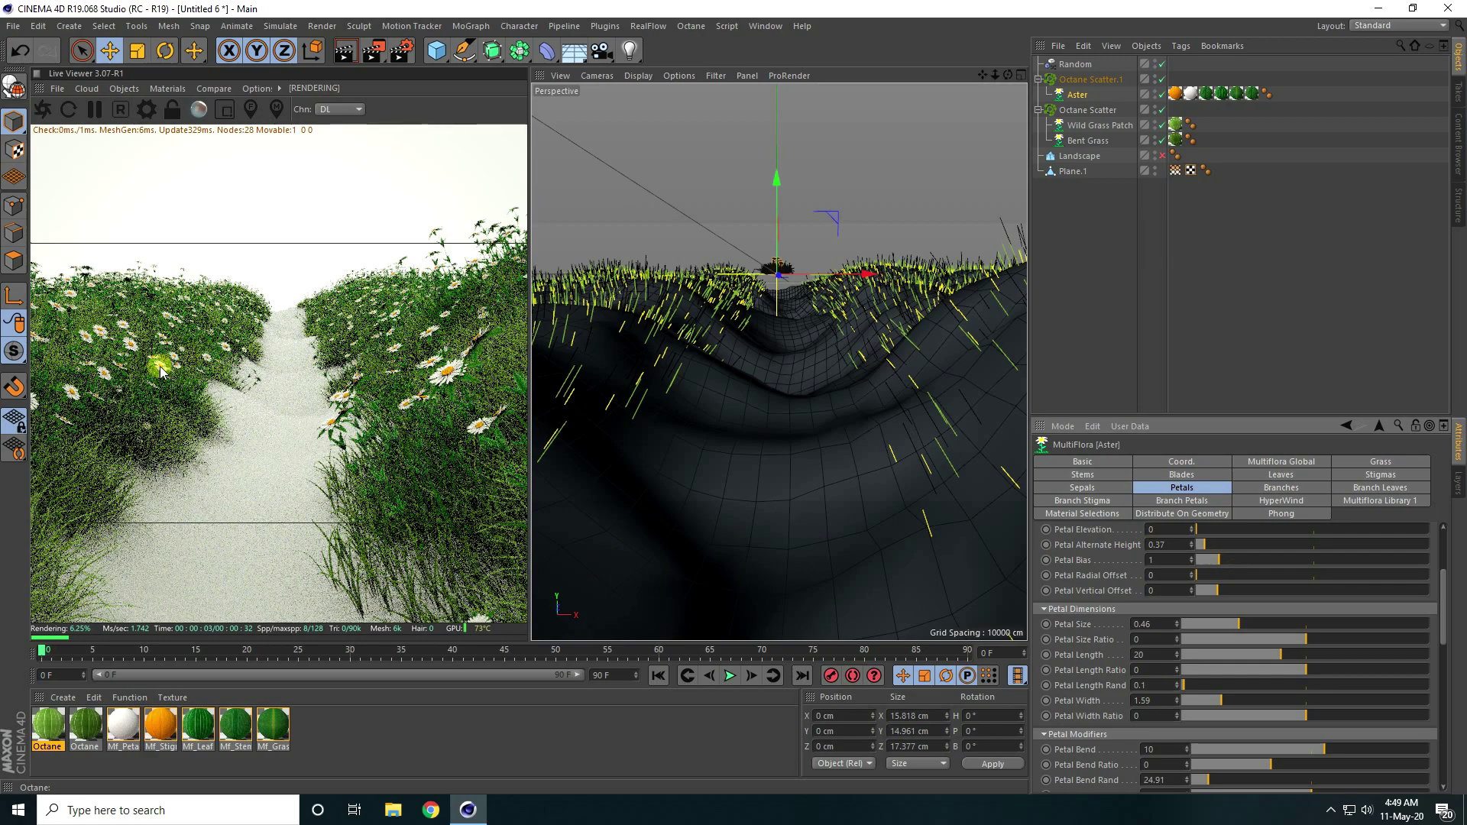
Add an Octane Camera from a slightly adjusted view along the path.
mouse_move(812, 328)
alt+mouse_down()
mouse_move(789, 331)
mouse_move(808, 333)
mouse_move(812, 315)
alt+mouse_up()
click(124, 89)
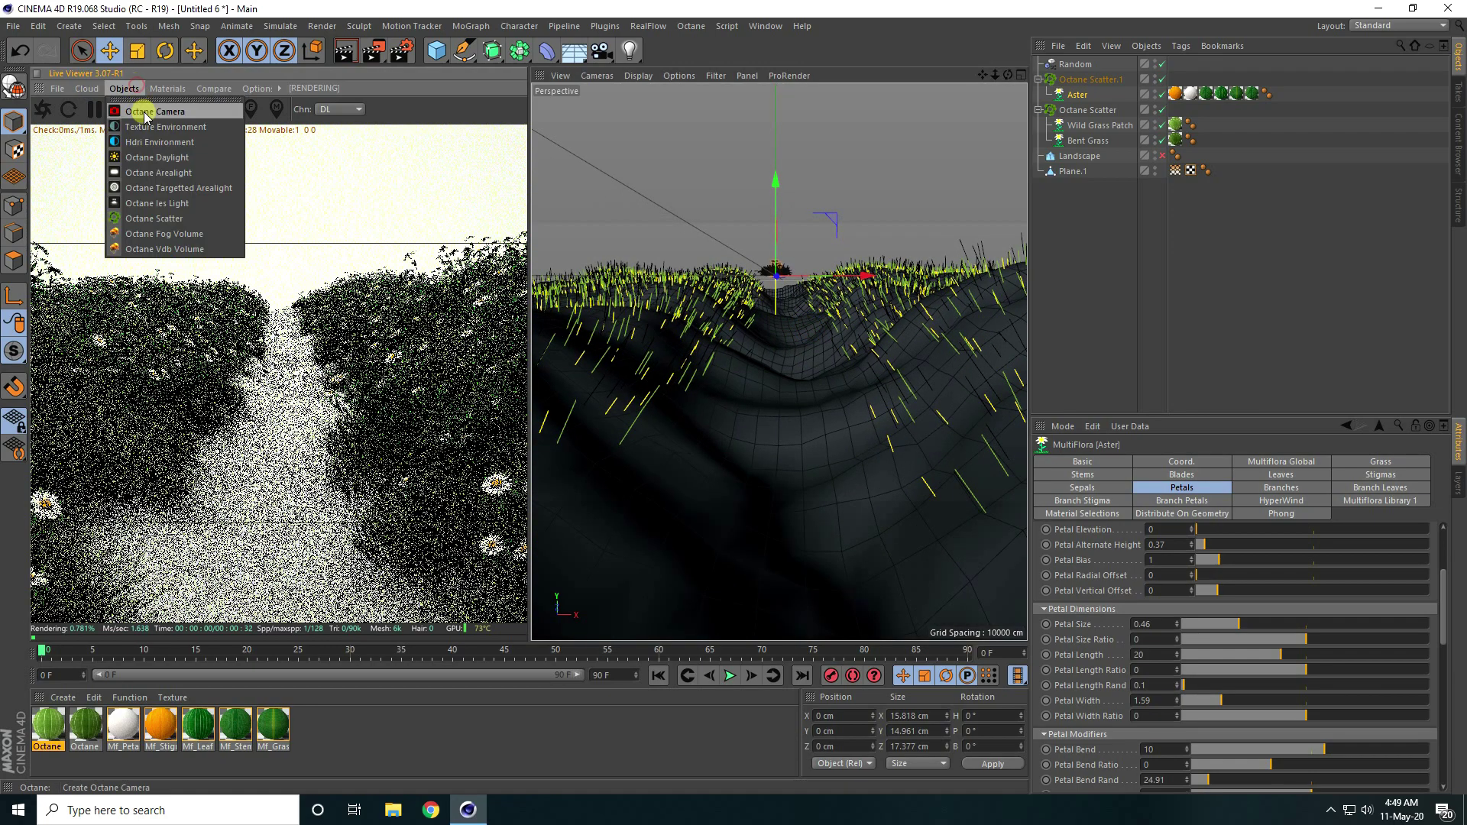
click(144, 113)
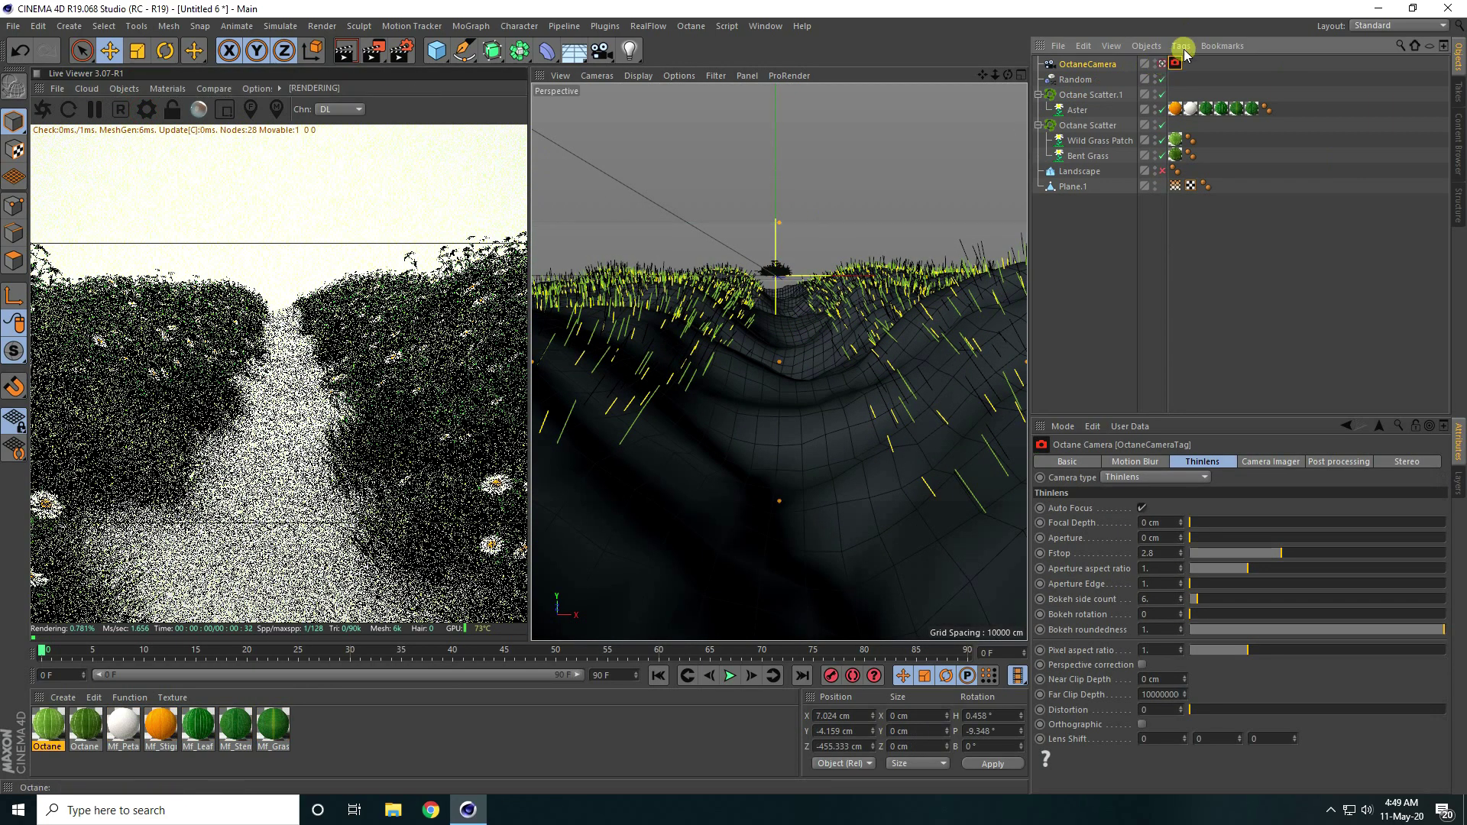
Look through the OctaneCamera and set its heading and pitch rotation to 0°.
click(1100, 63)
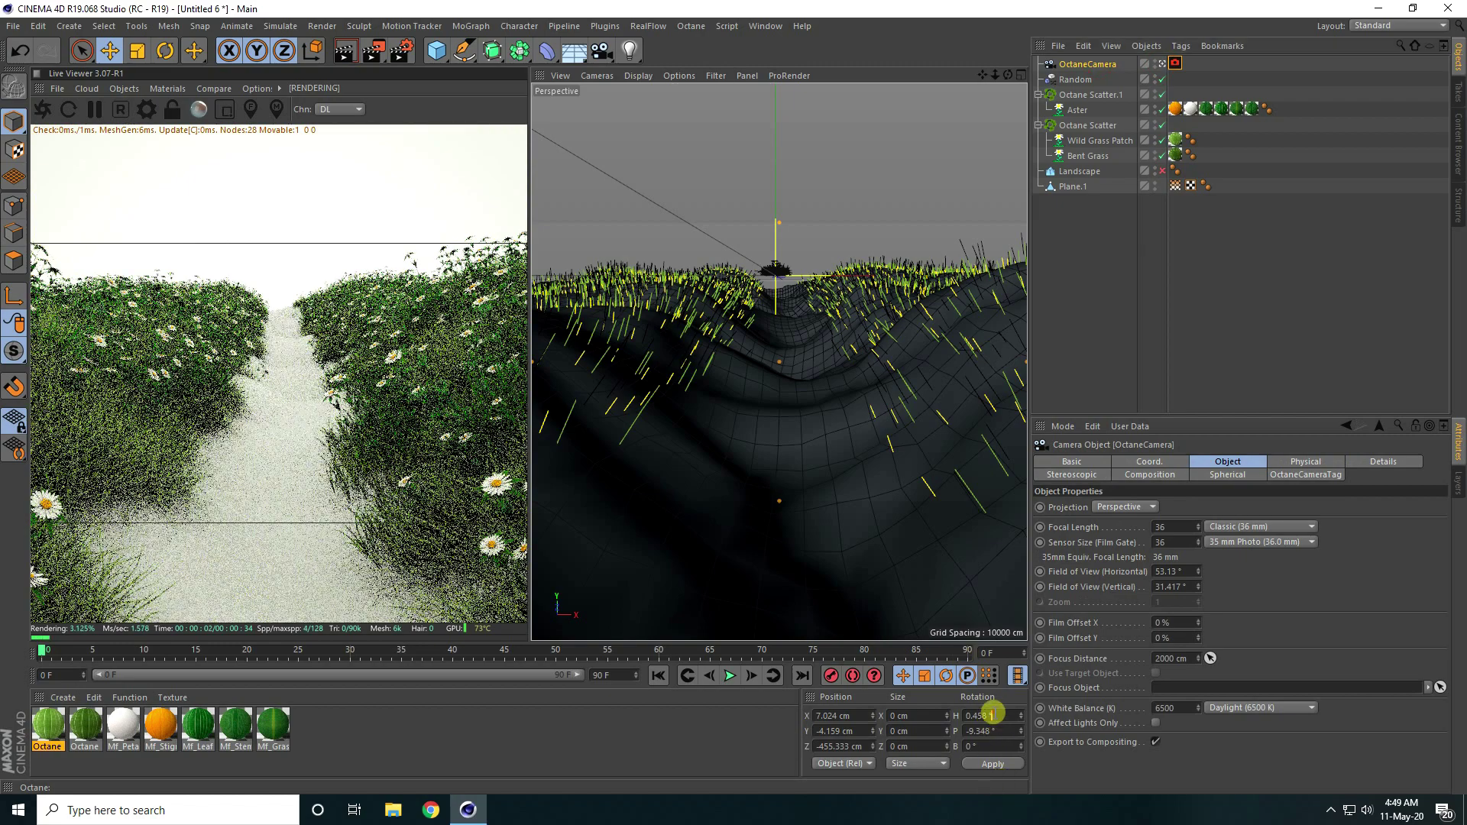
text(0)
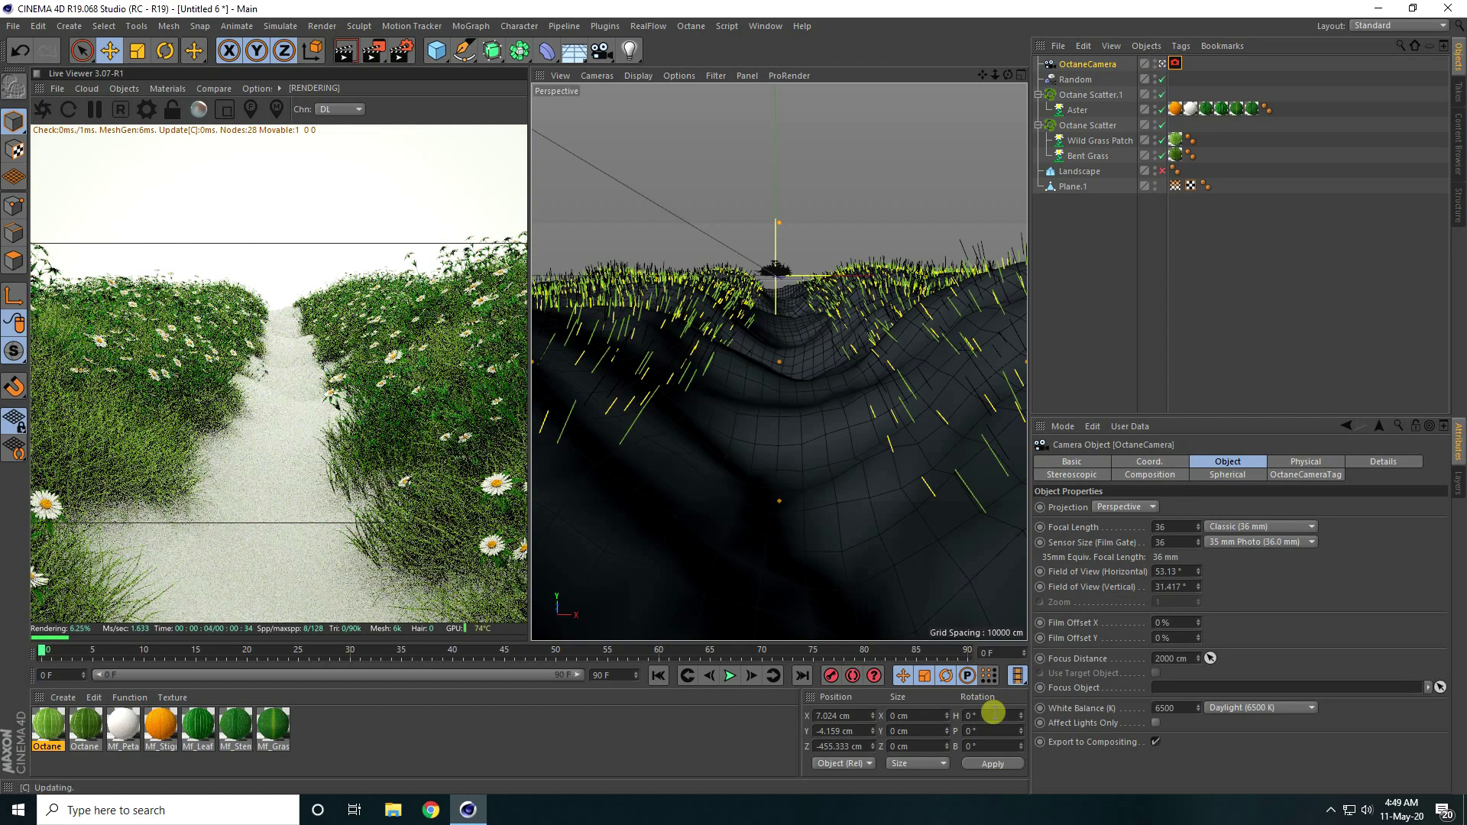
key(Return)
Position the OctaneCamera at X 0 cm, Y 20 cm and Z -450 cm.
click(840, 715)
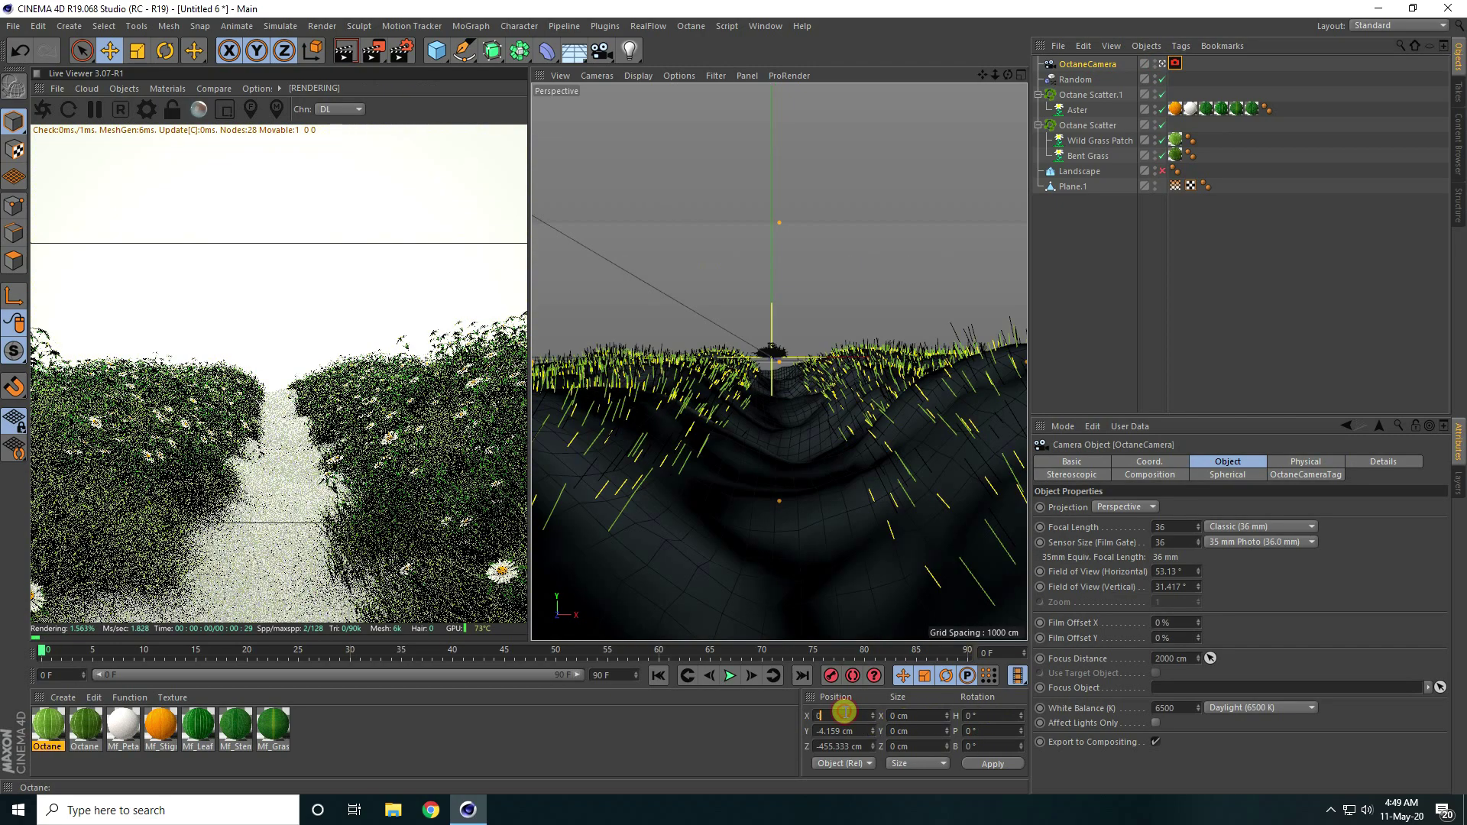
key(Tab)
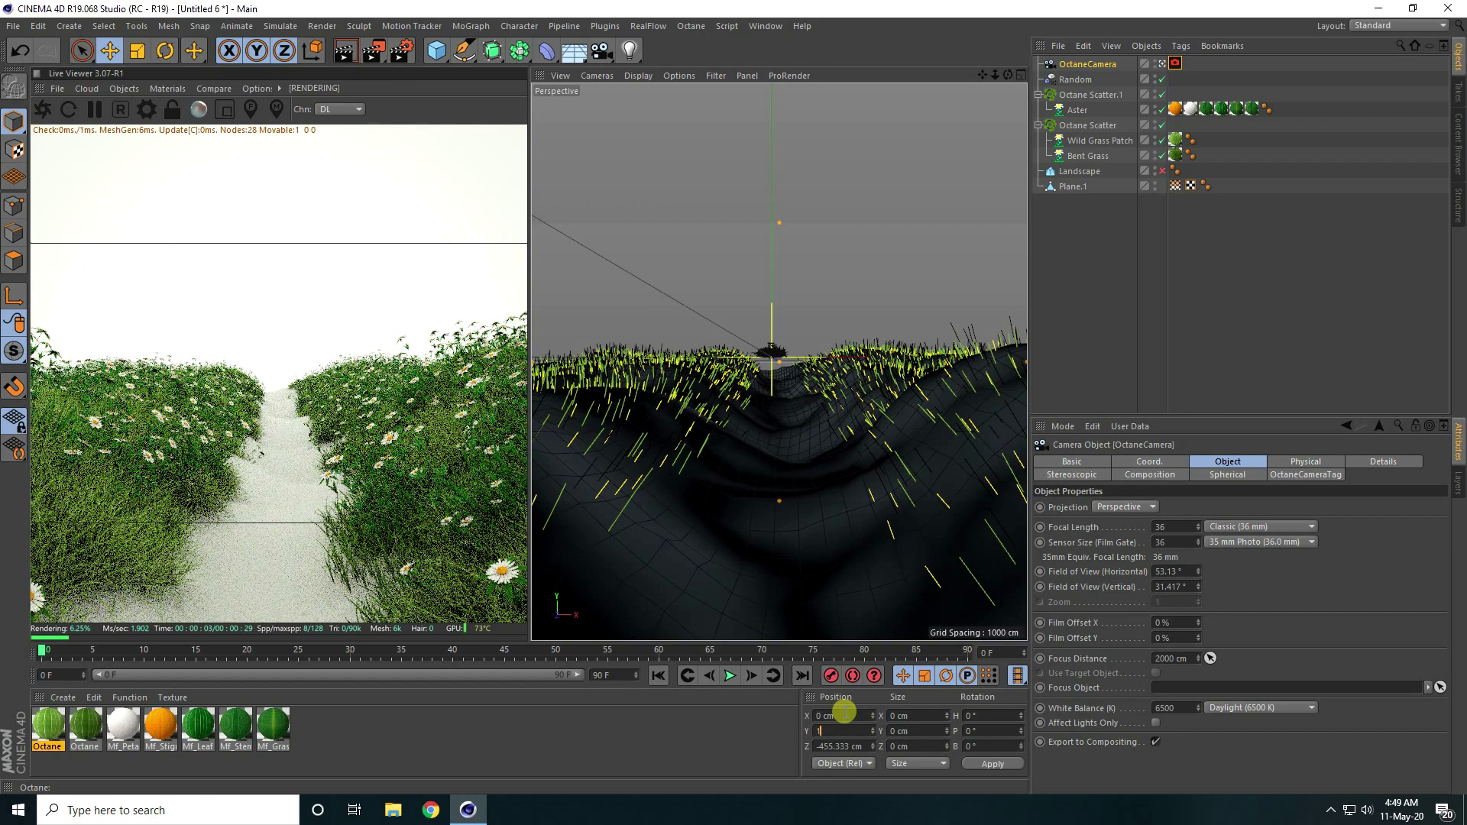
click(840, 731)
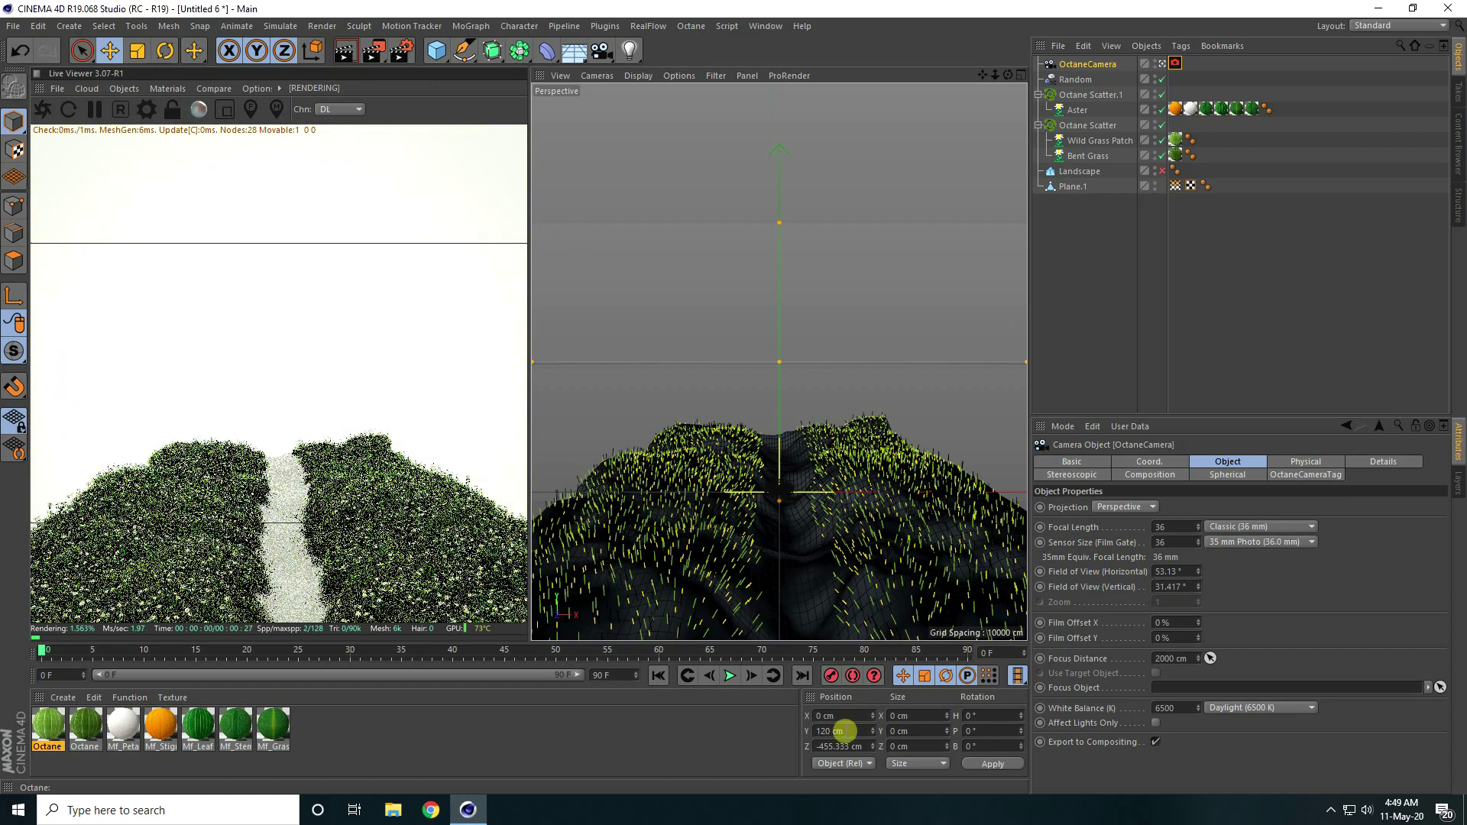
text(20)
key(Tab)
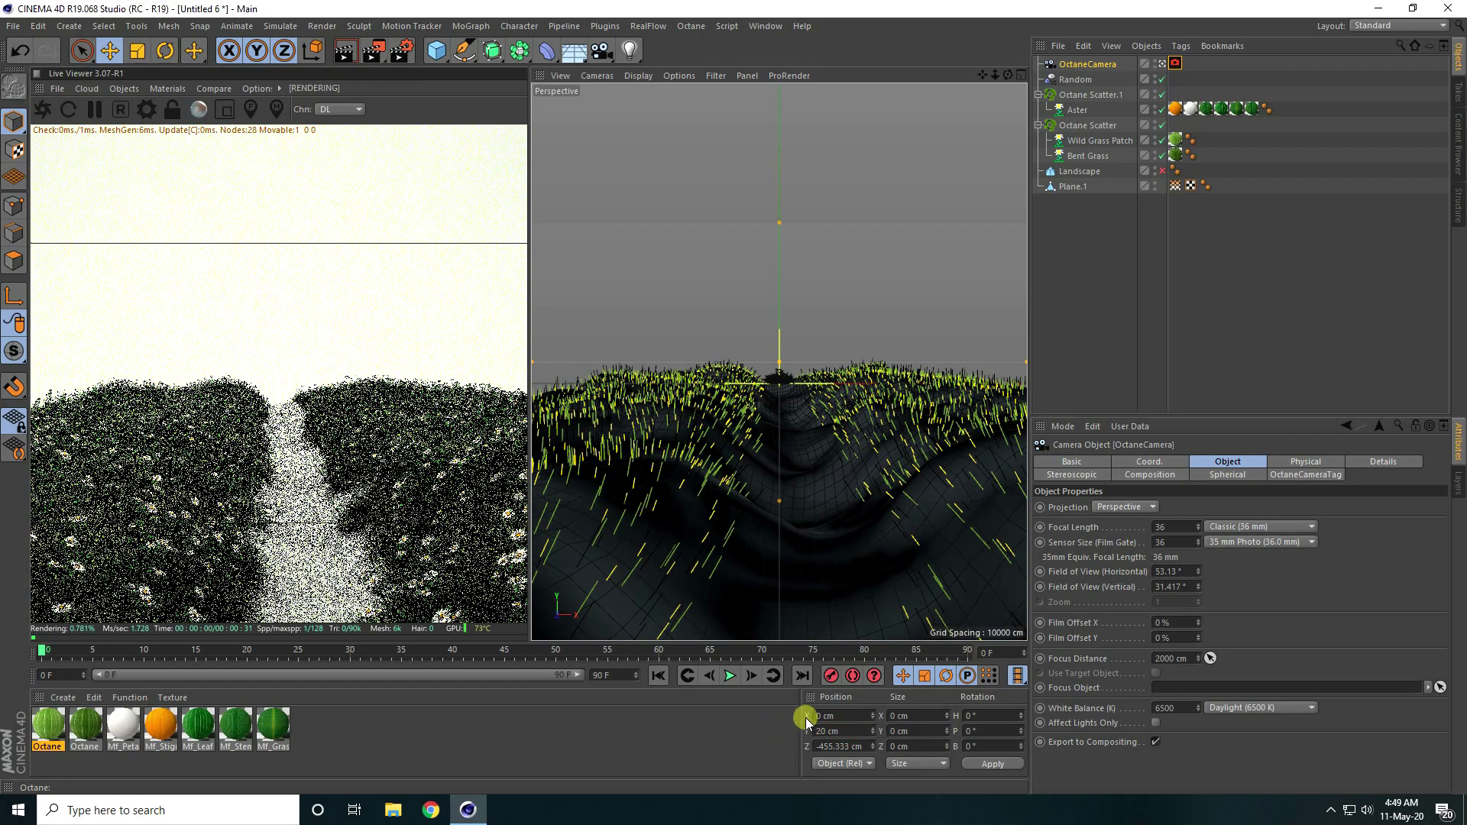
key(BackSpace)
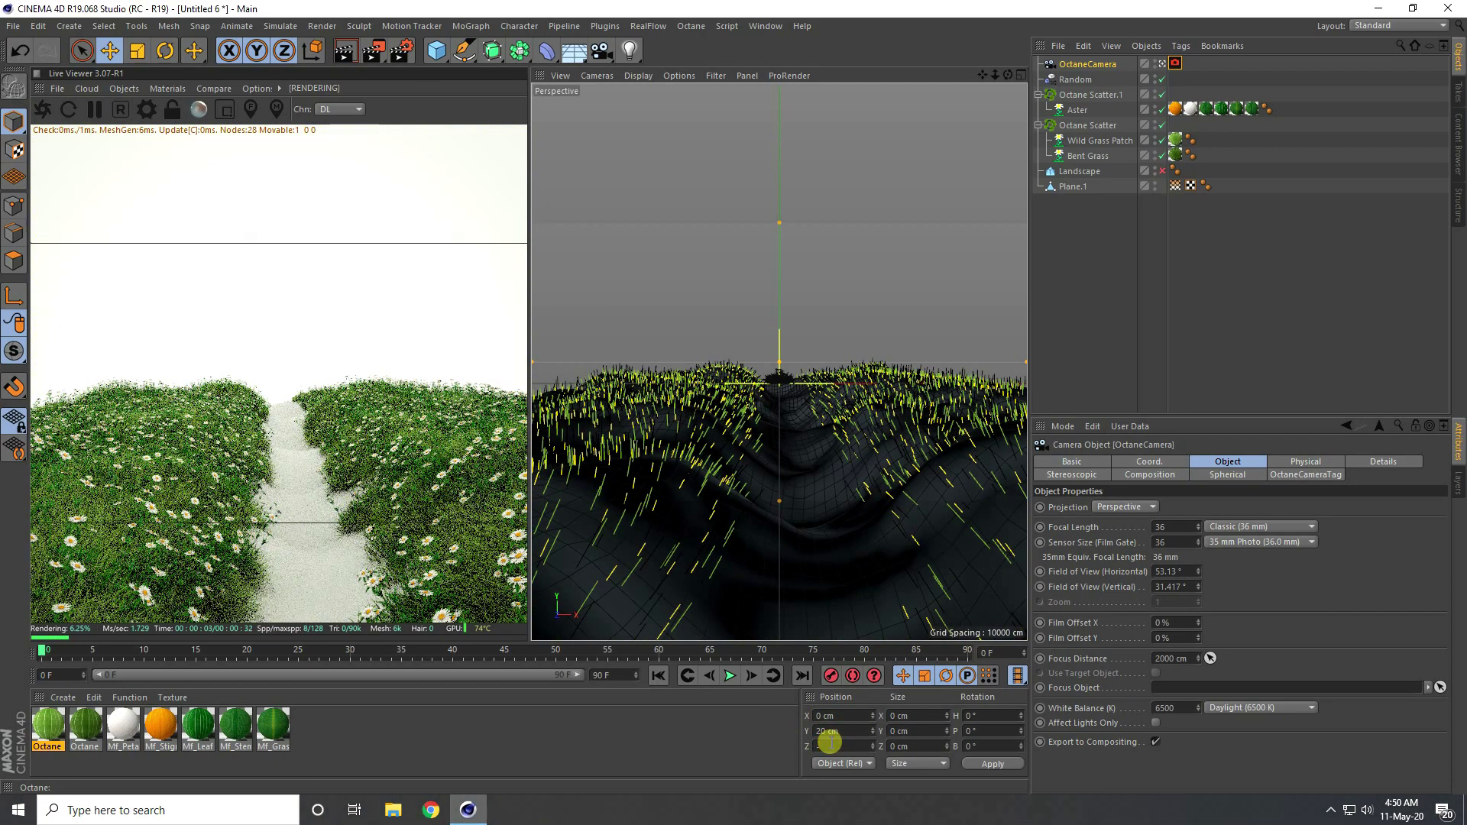
text(-)
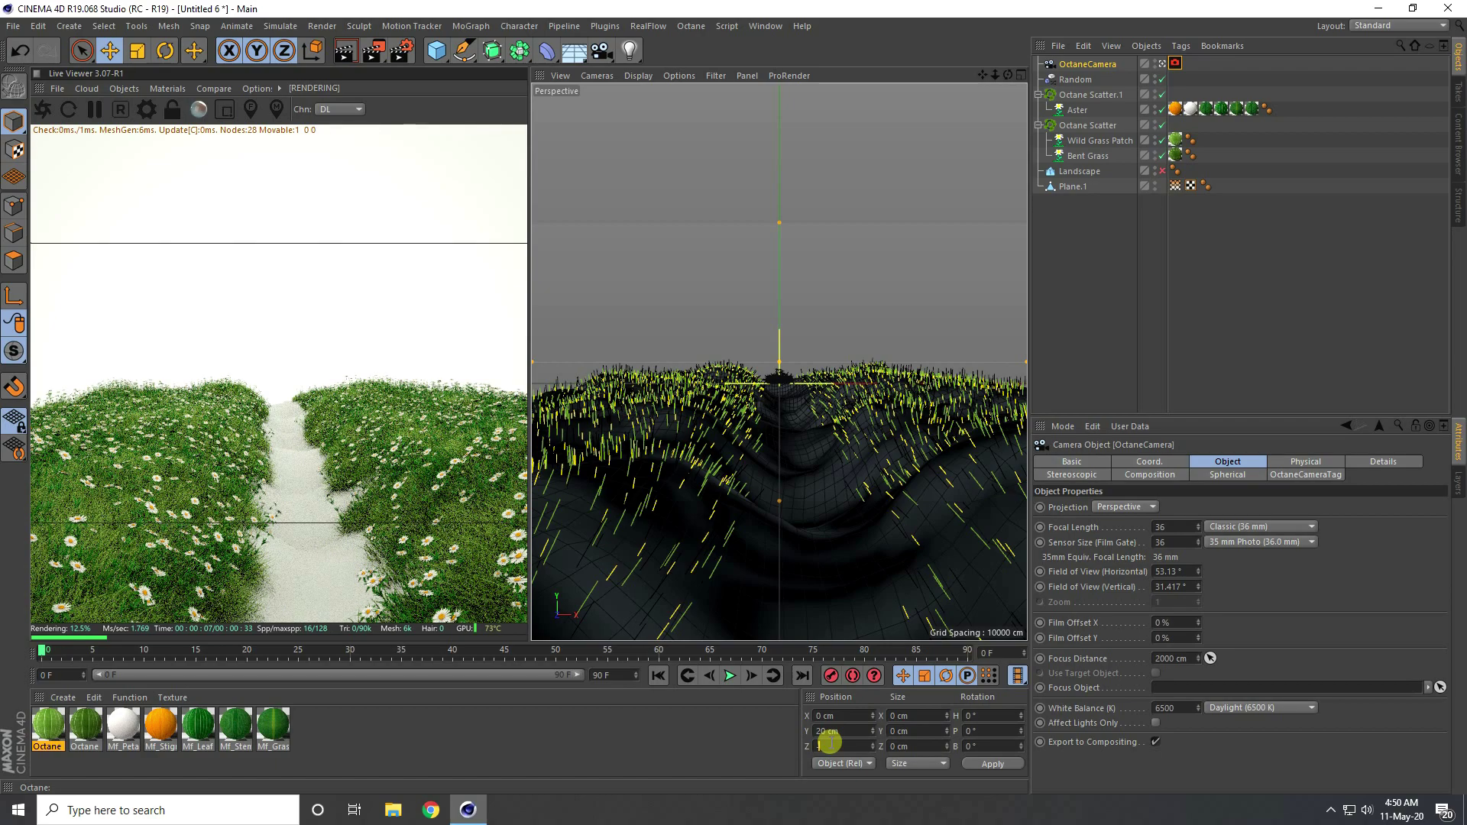
text(450)
key(Return)
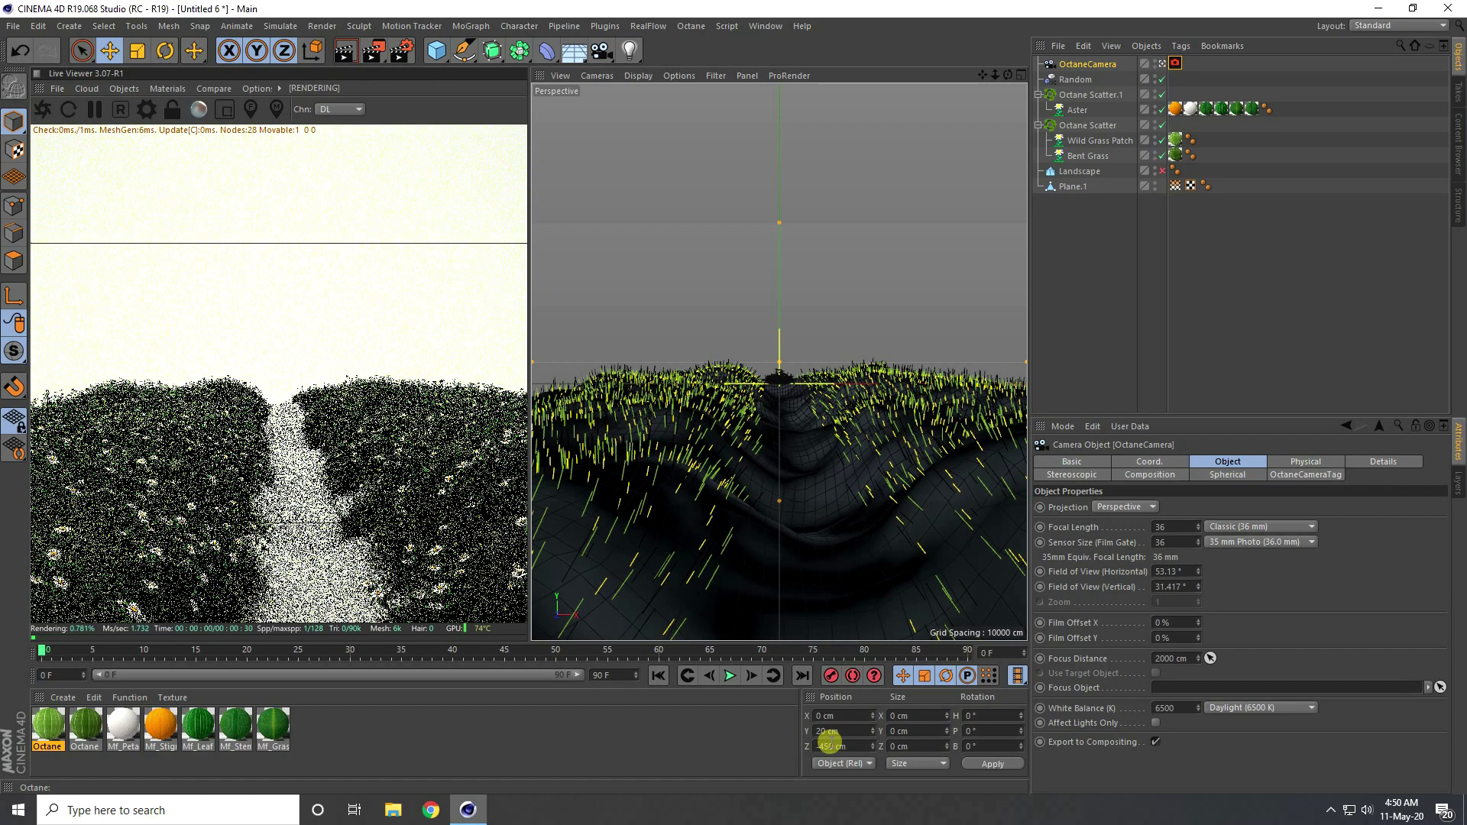
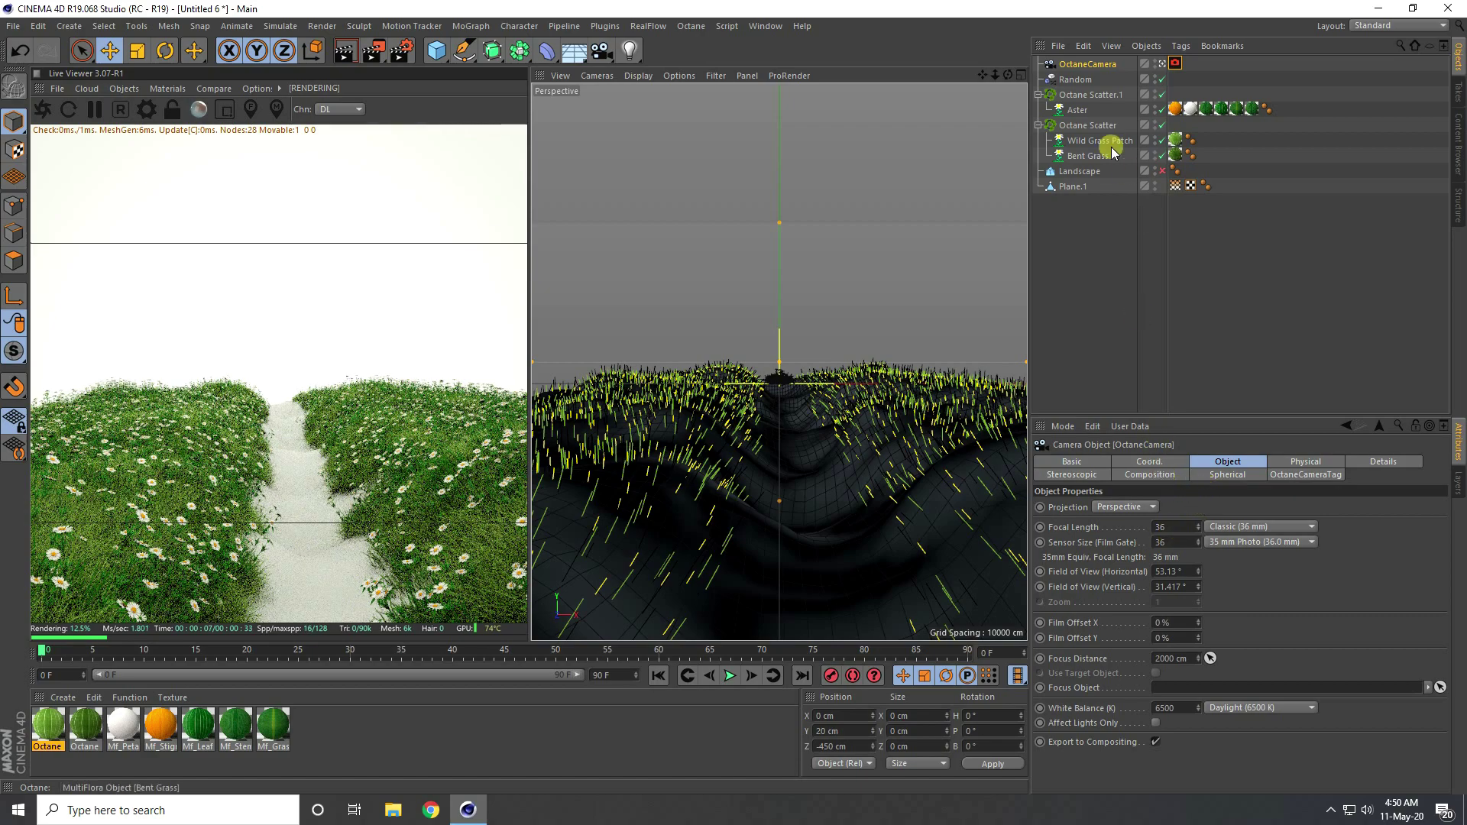
Add a Forester Tree to the scene and load the Acer preset from its tree library.
click(647, 29)
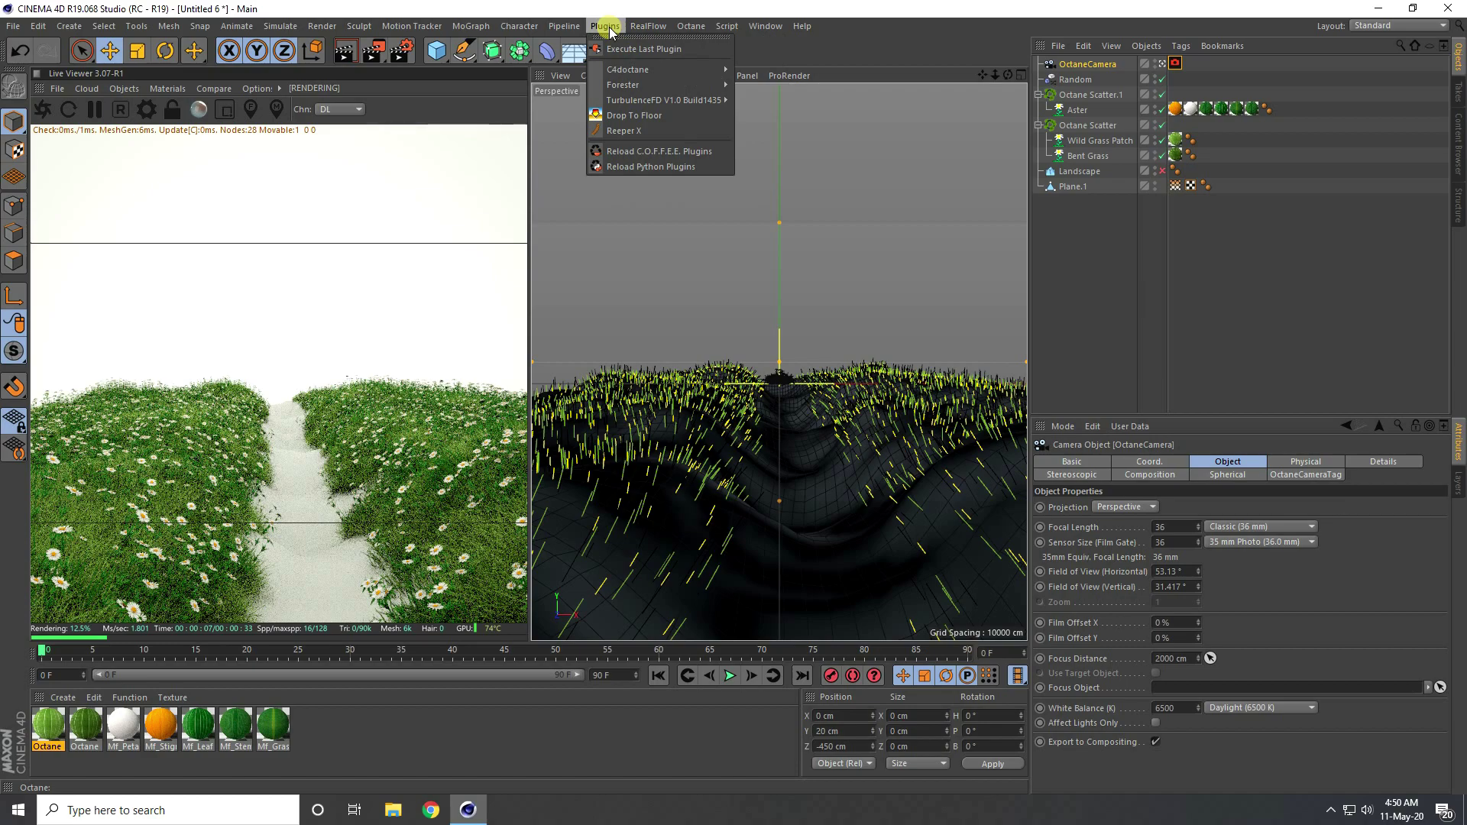
mouse_move(623, 85)
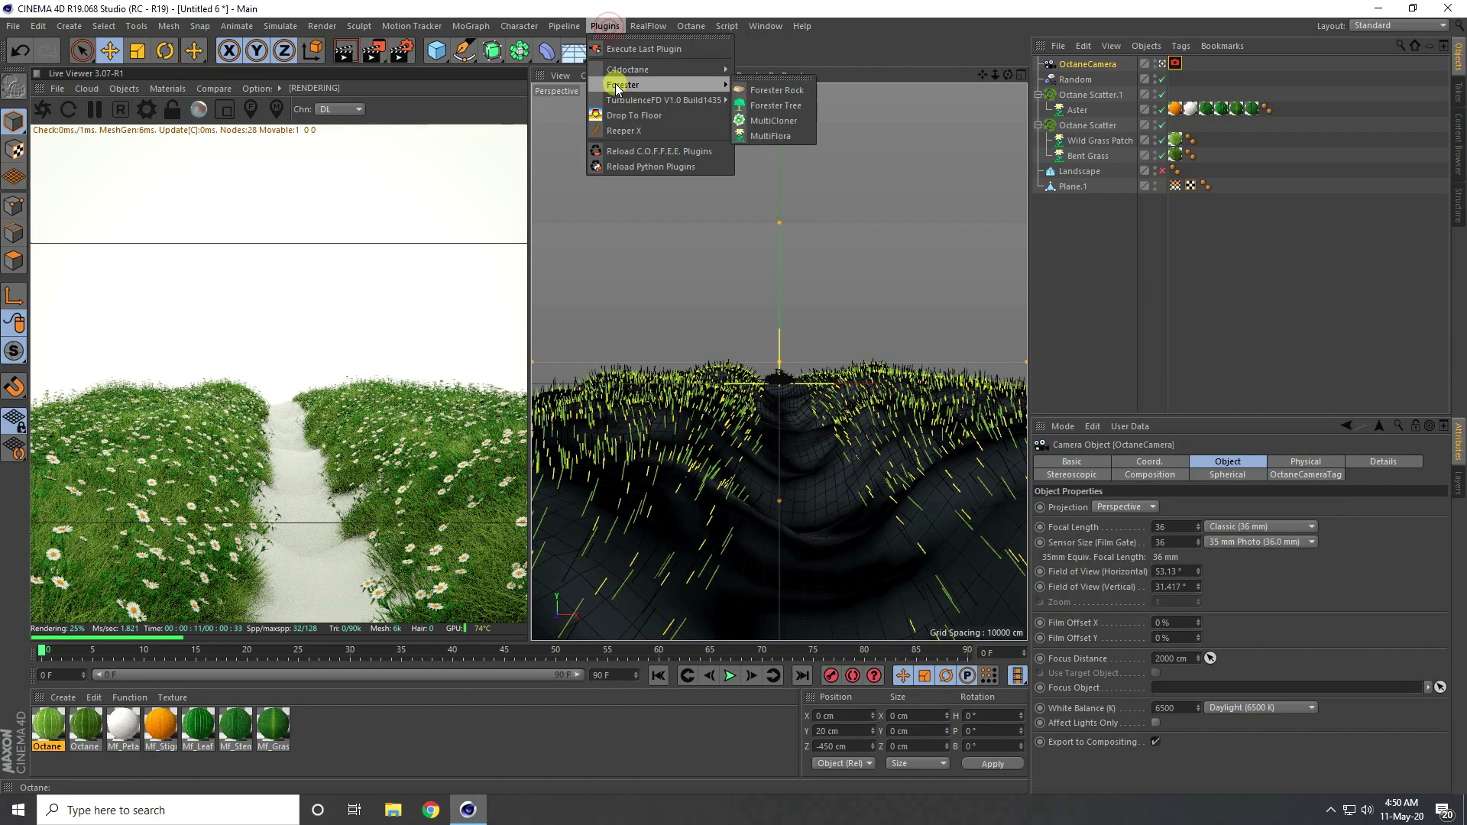
click(774, 107)
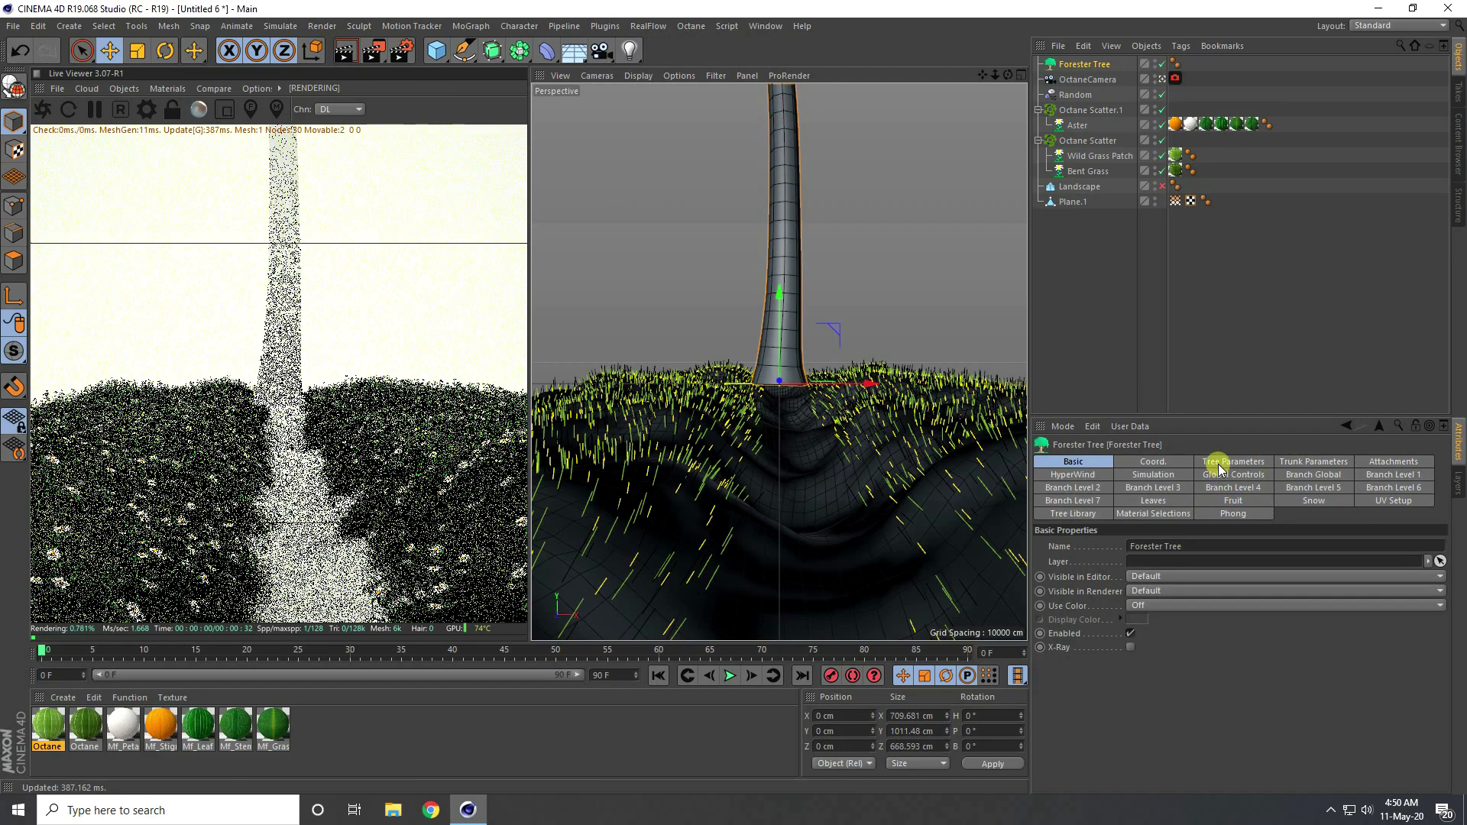
click(1219, 463)
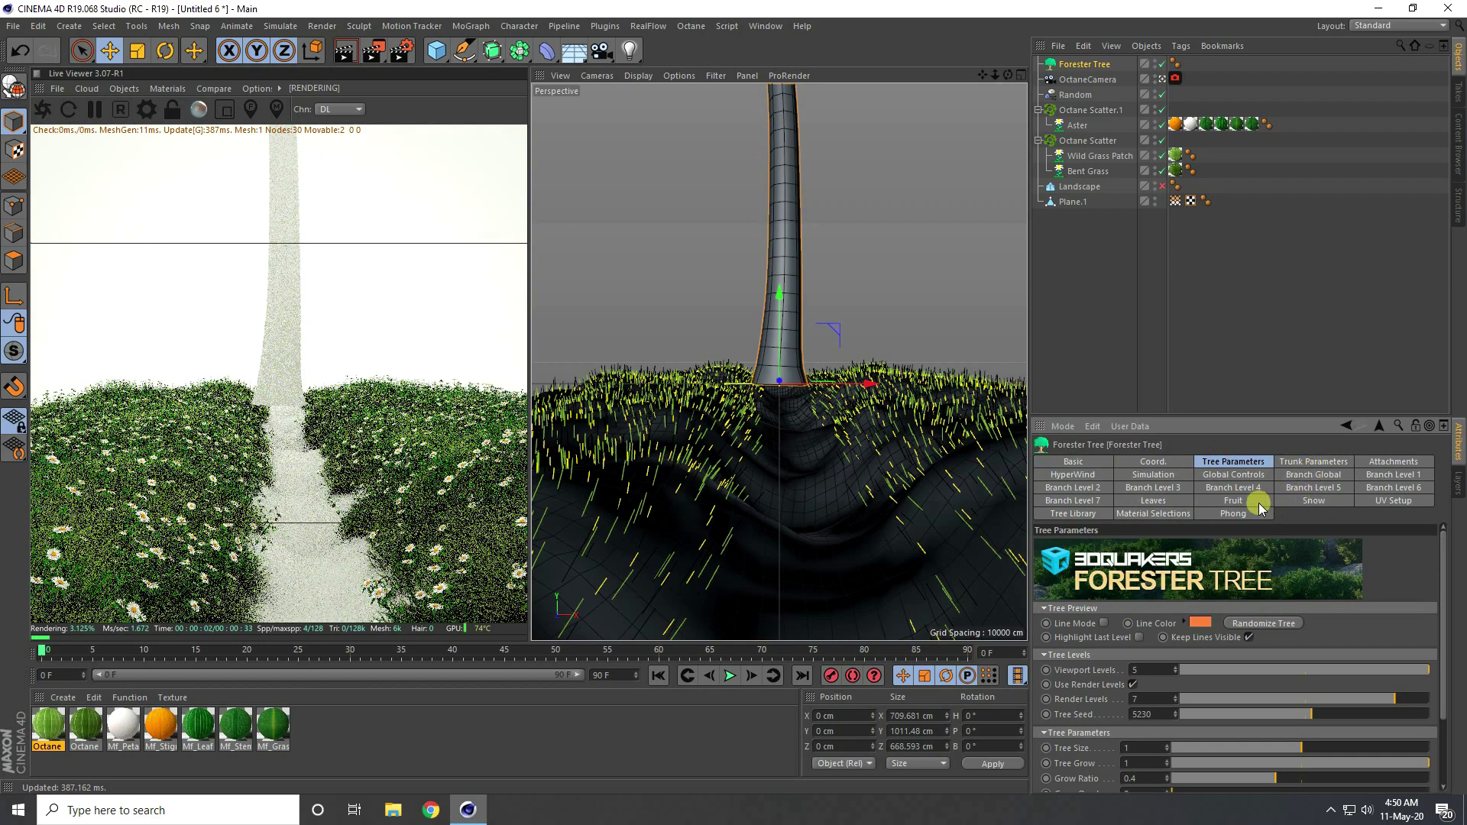
click(1111, 510)
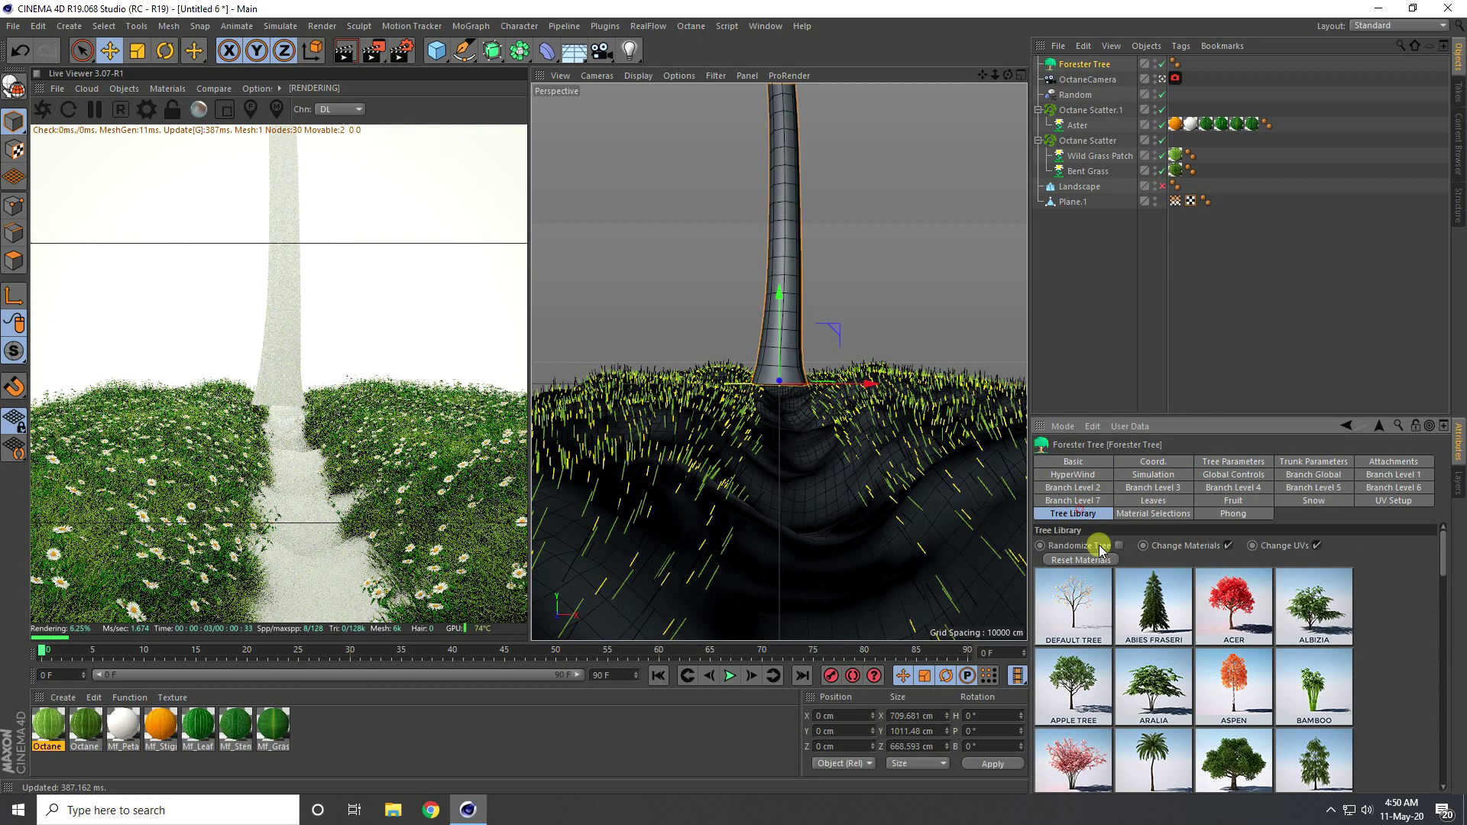
click(1238, 615)
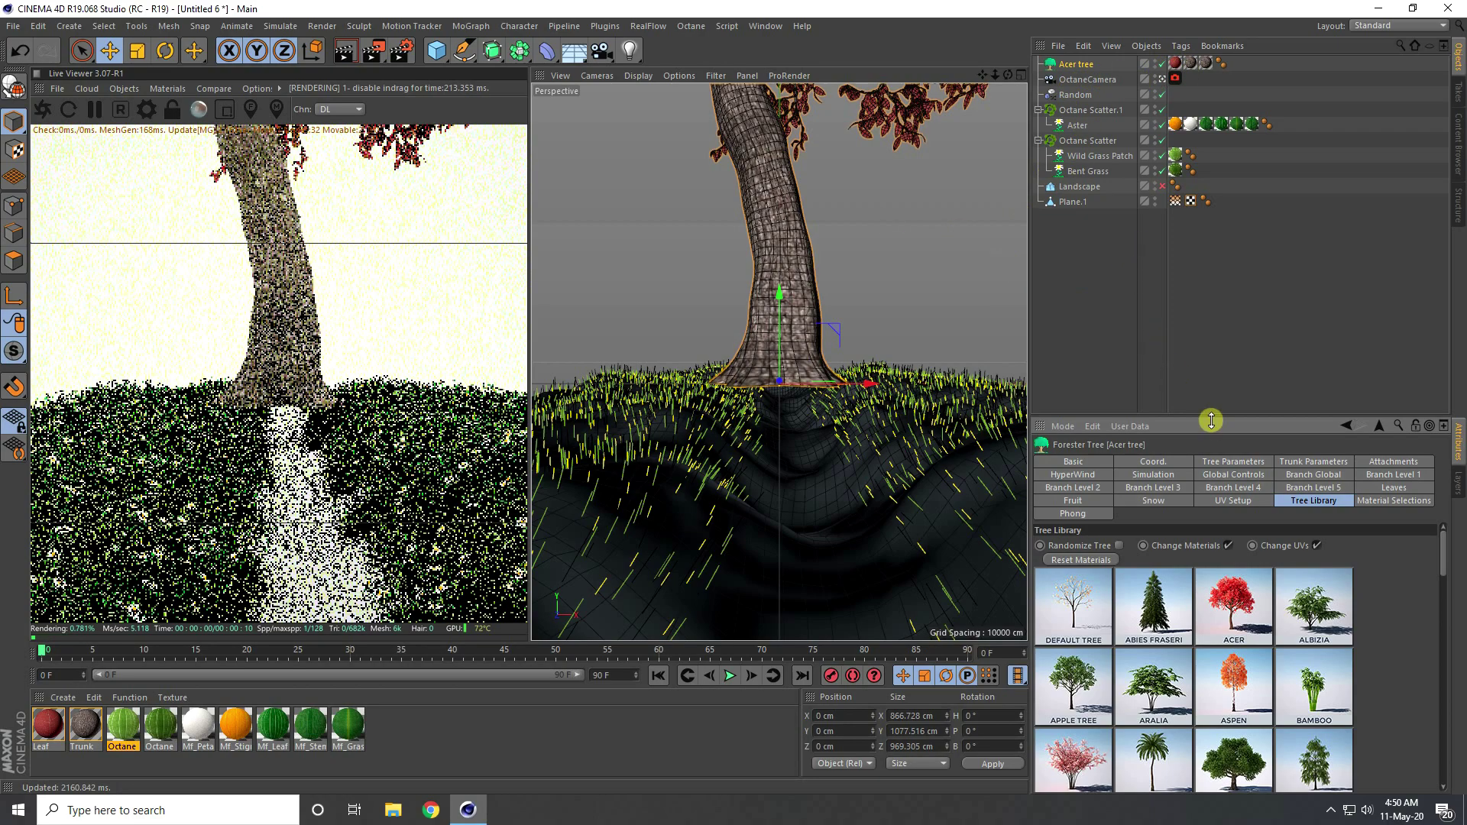
Set the Acer tree's Tree Size to 0.2.
click(1231, 462)
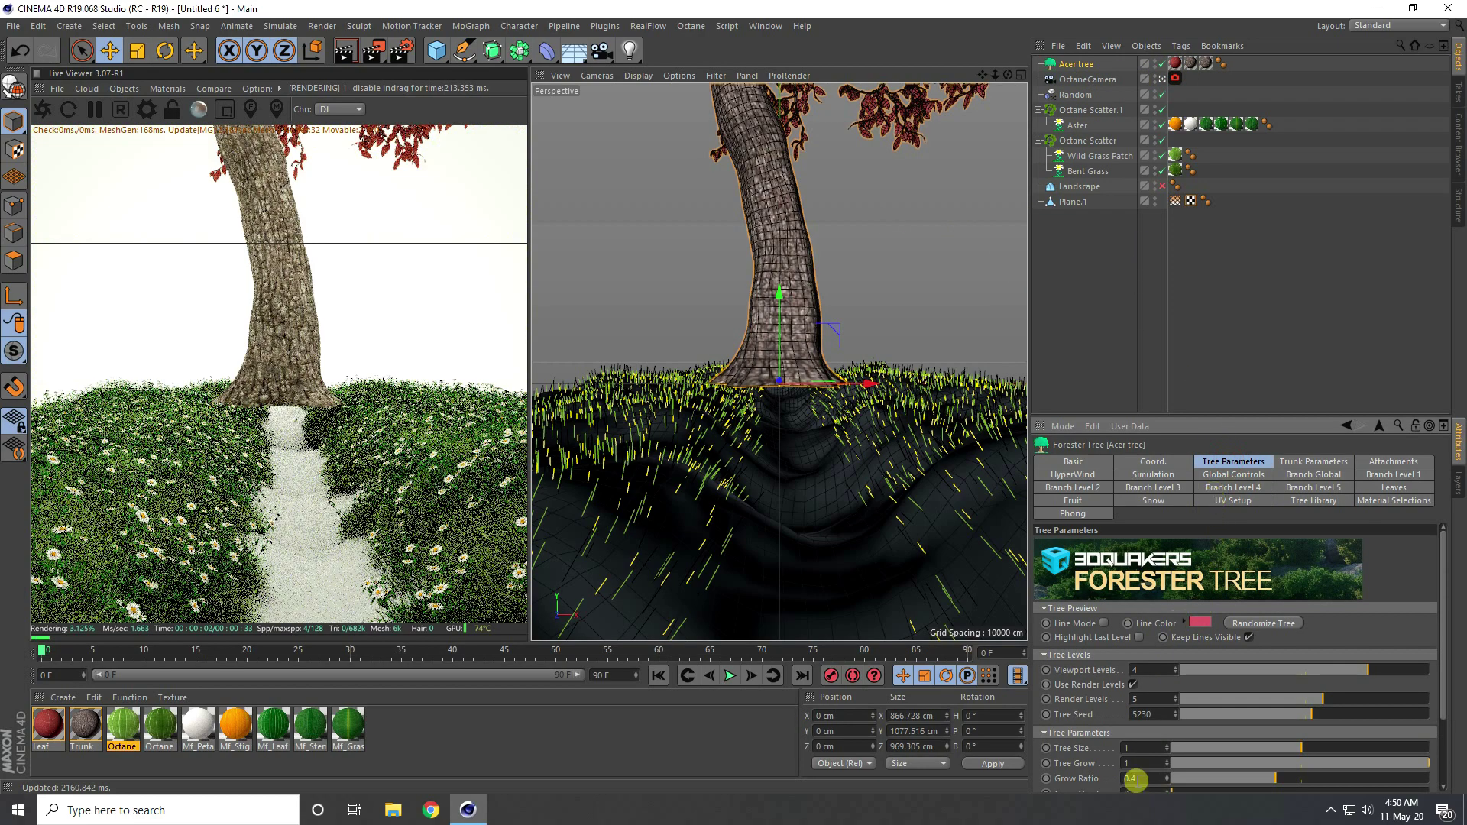
click(1128, 746)
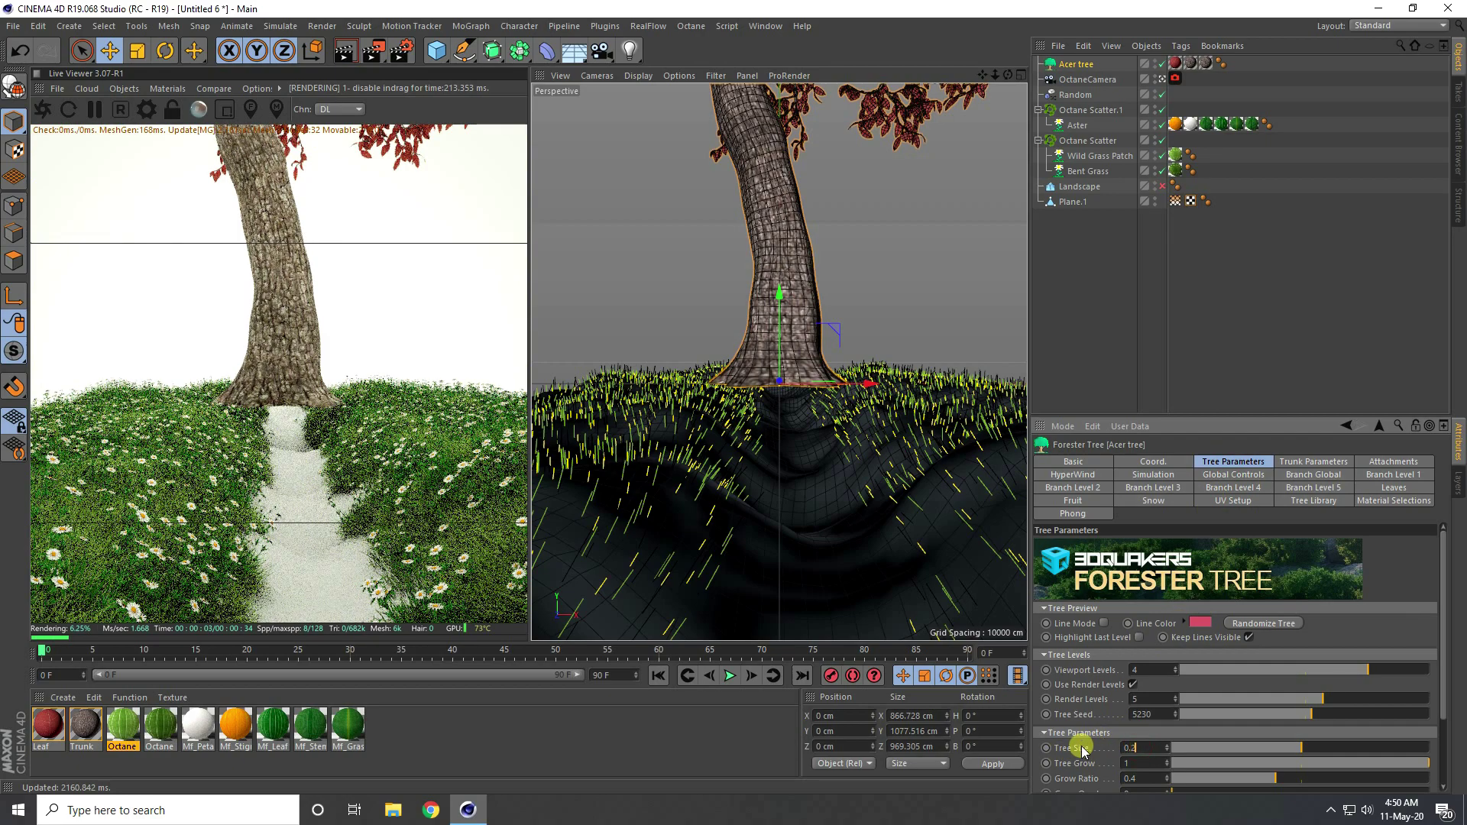
key(Return)
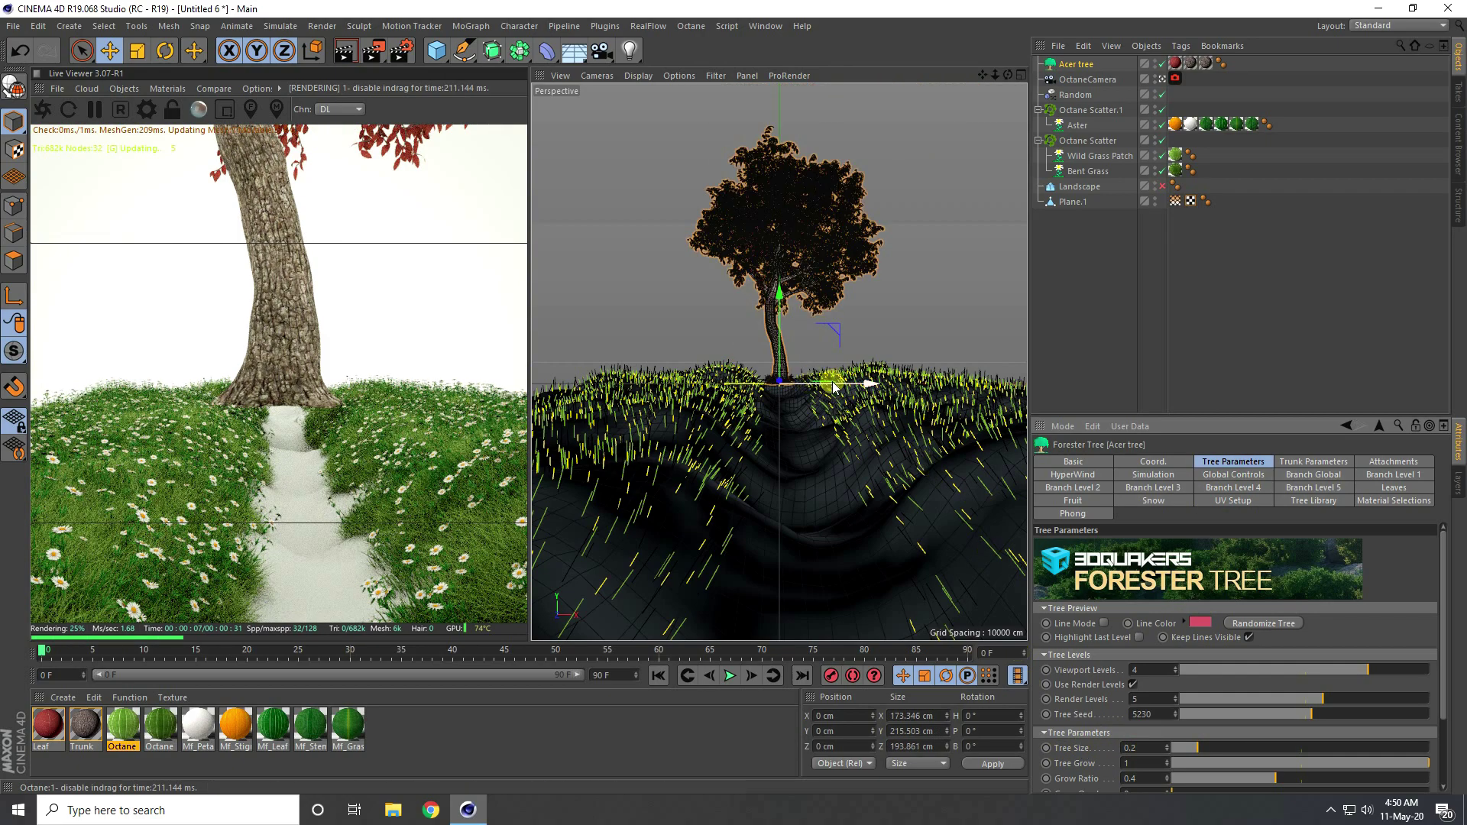
Move the Acer tree to the left foreground of the path at about X -79 cm, Y -15 cm and Z -314 cm, viewed through the OctaneCamera.
drag(828, 382, 715, 388)
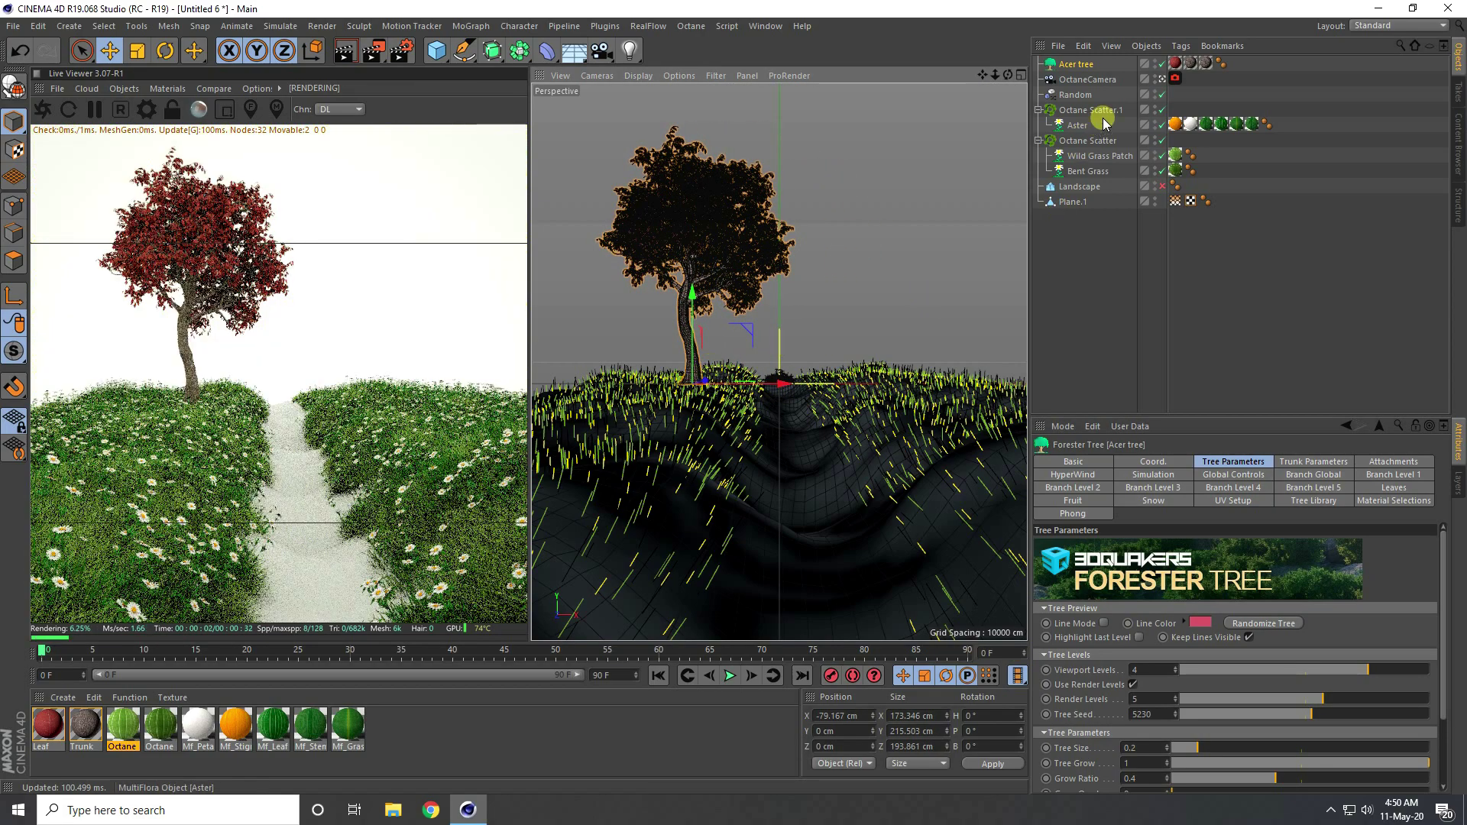
alt+drag(704, 382, 704, 286)
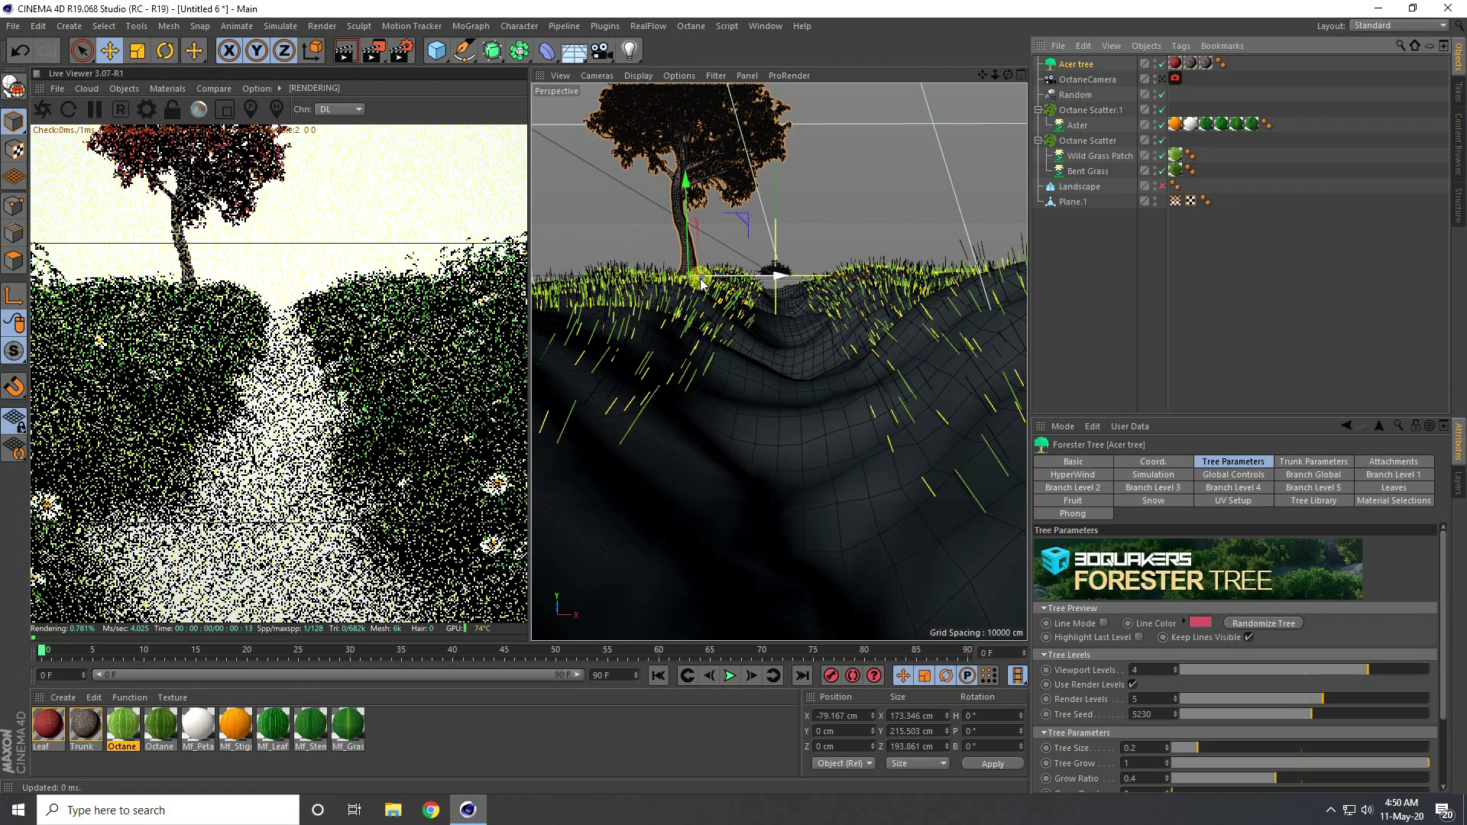
alt+drag(753, 342, 592, 255)
scroll(599, 314, up, 6)
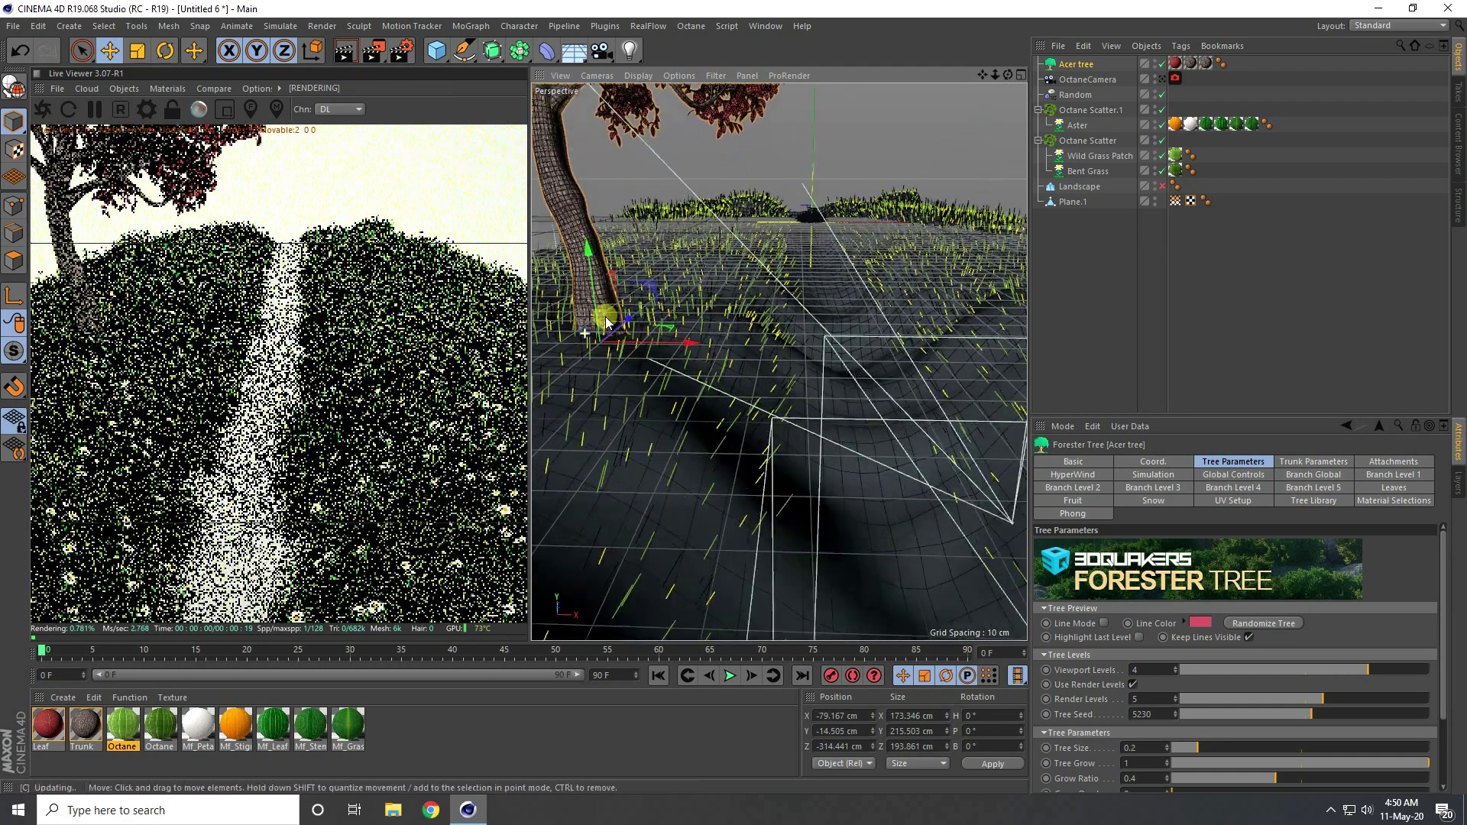
click(1161, 79)
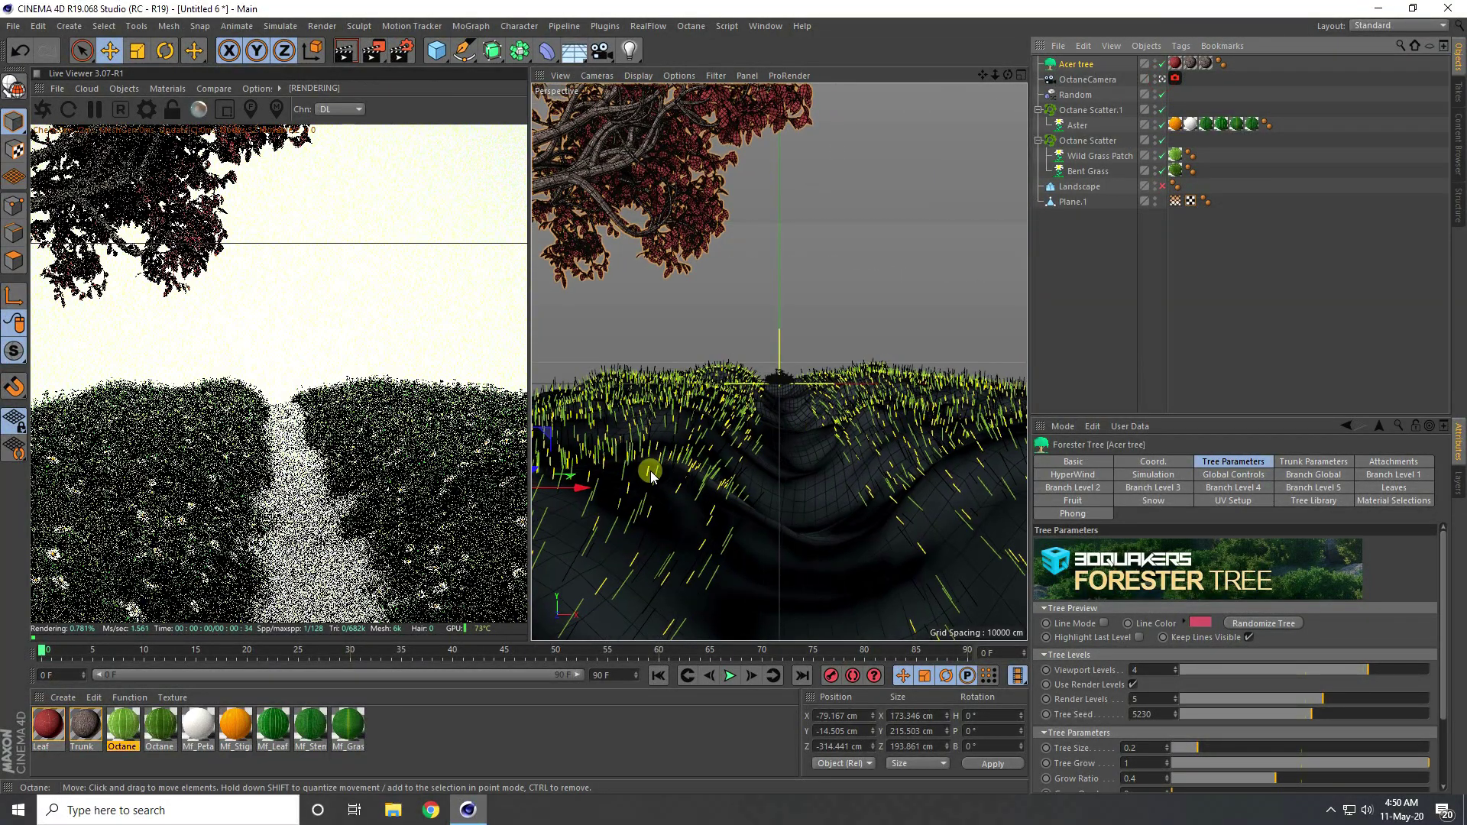
drag(543, 463, 735, 403)
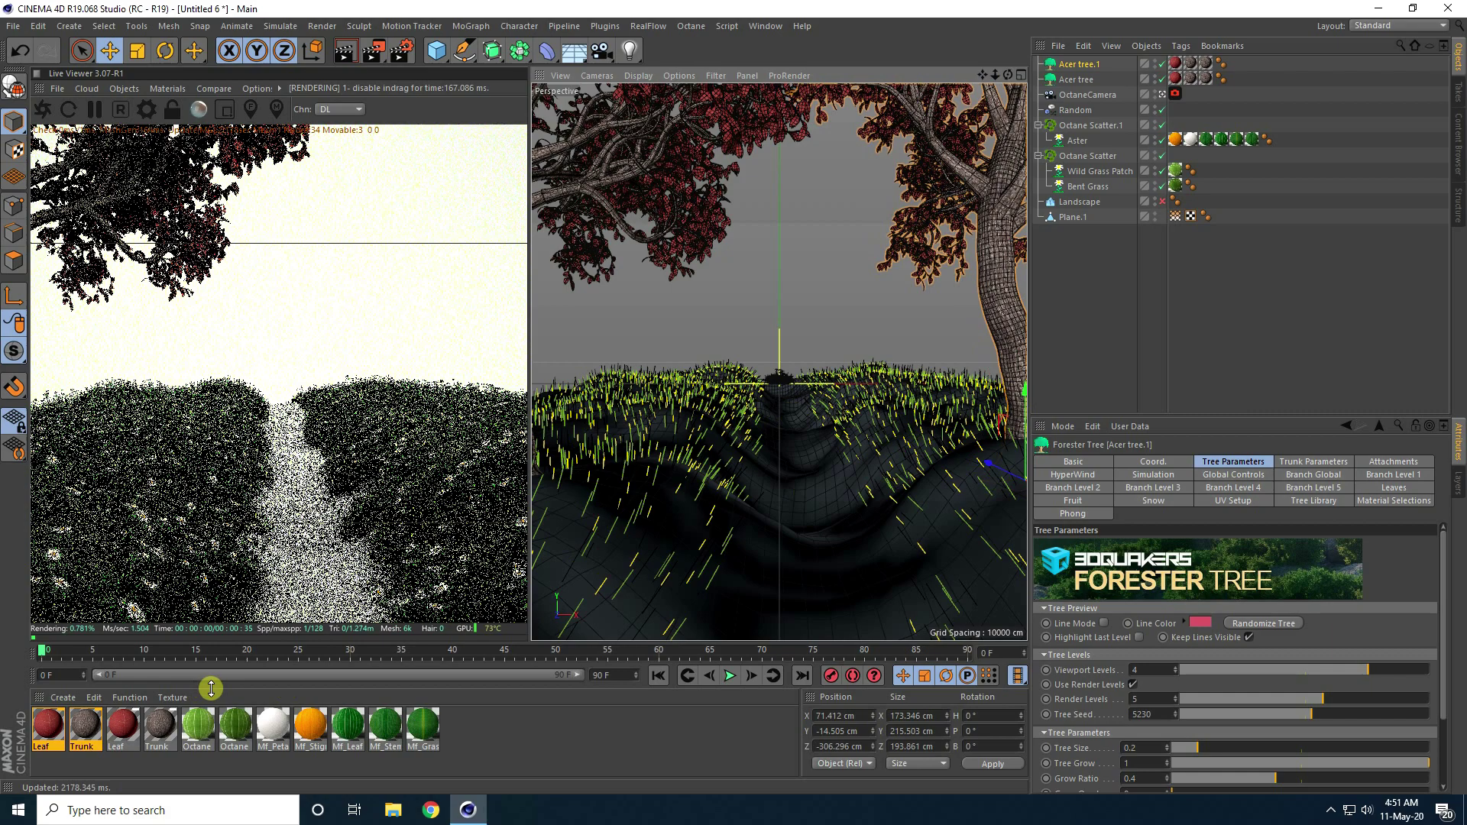
key(ctrl+z)
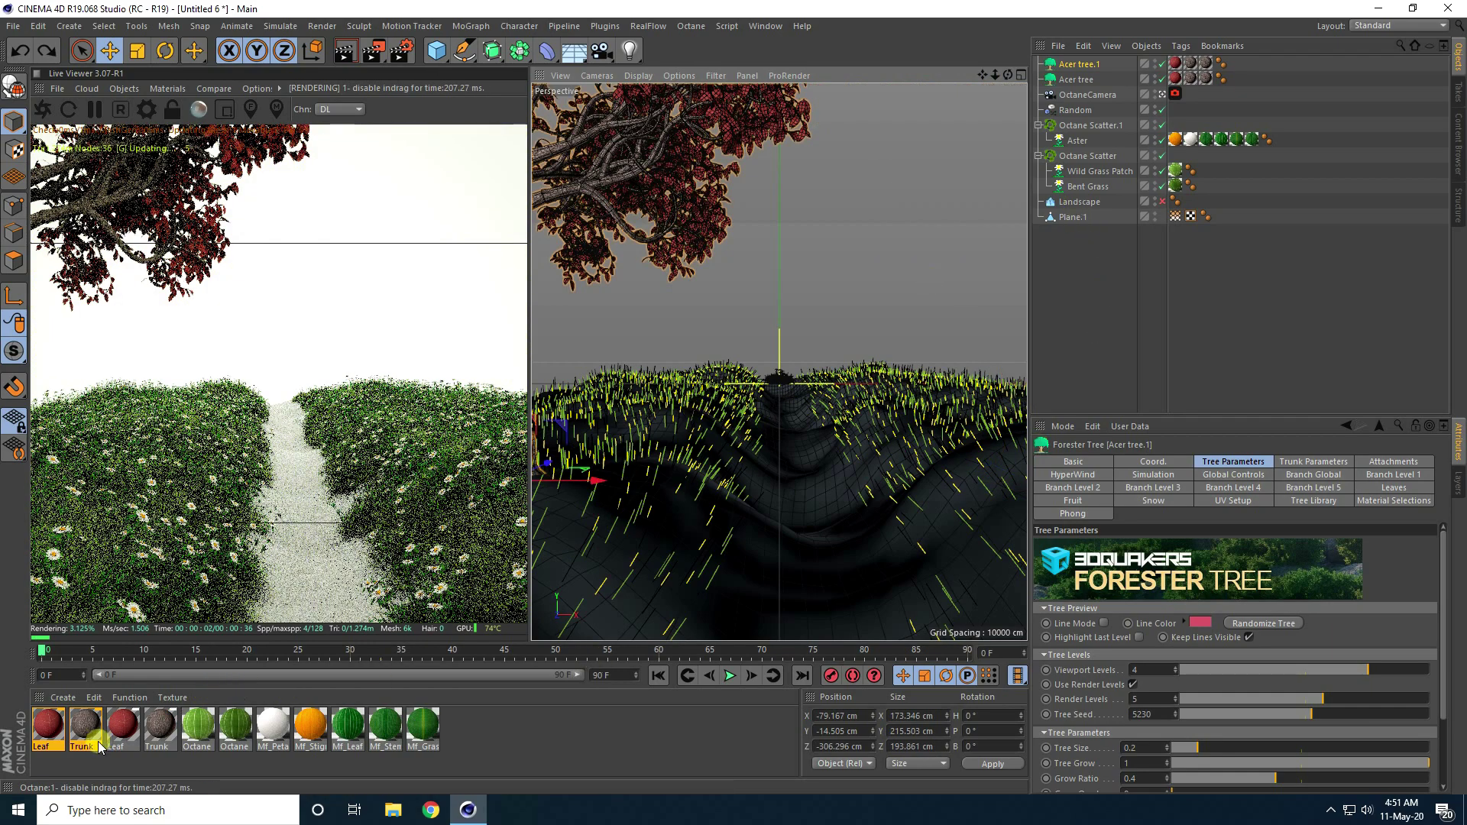
key(ctrl+z)
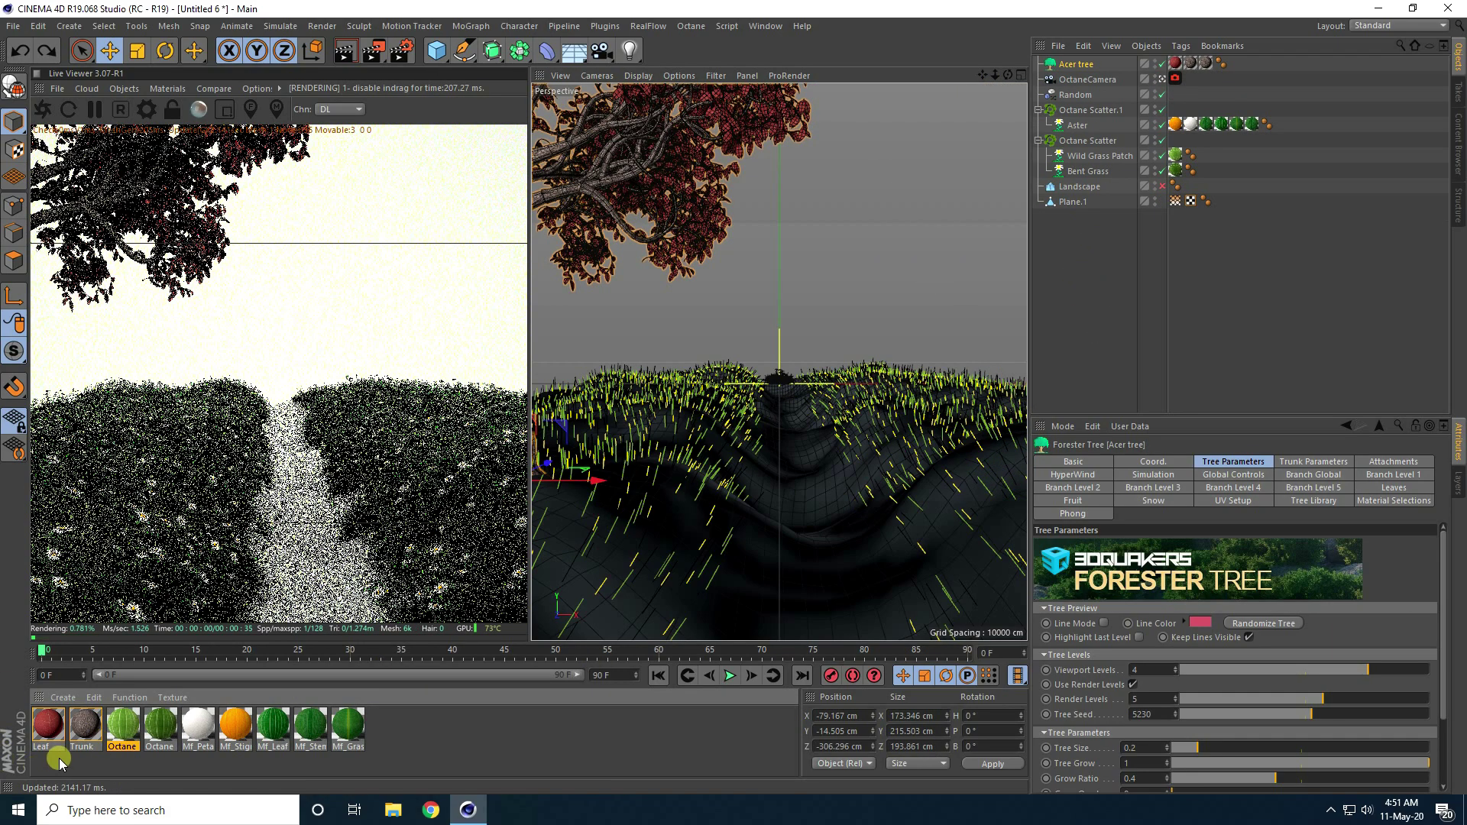
Convert the tree's Leaf and Trunk materials to Octane materials and remove the unused originals.
drag(64, 752, 87, 726)
click(160, 89)
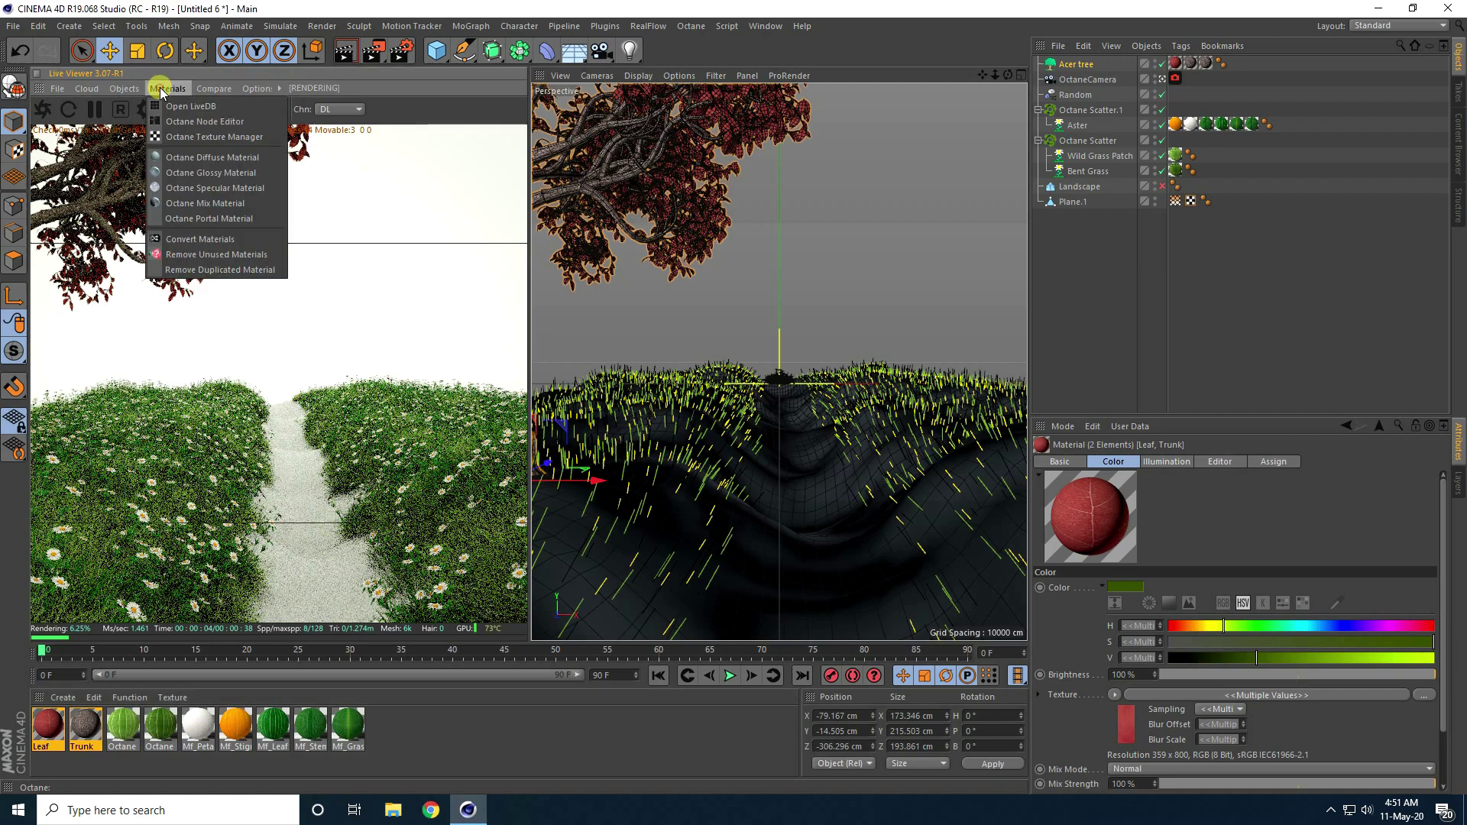
click(219, 243)
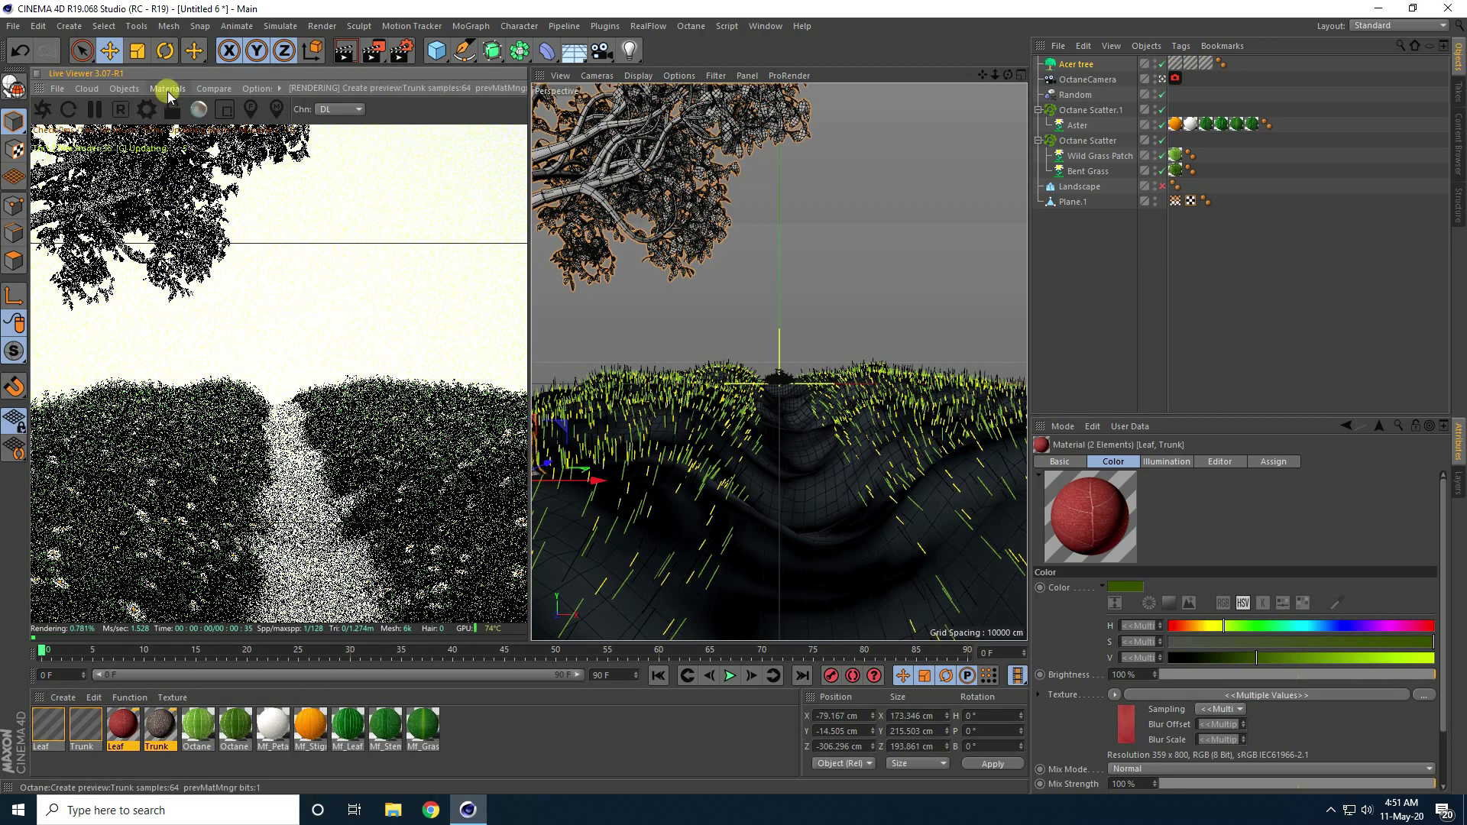
click(168, 92)
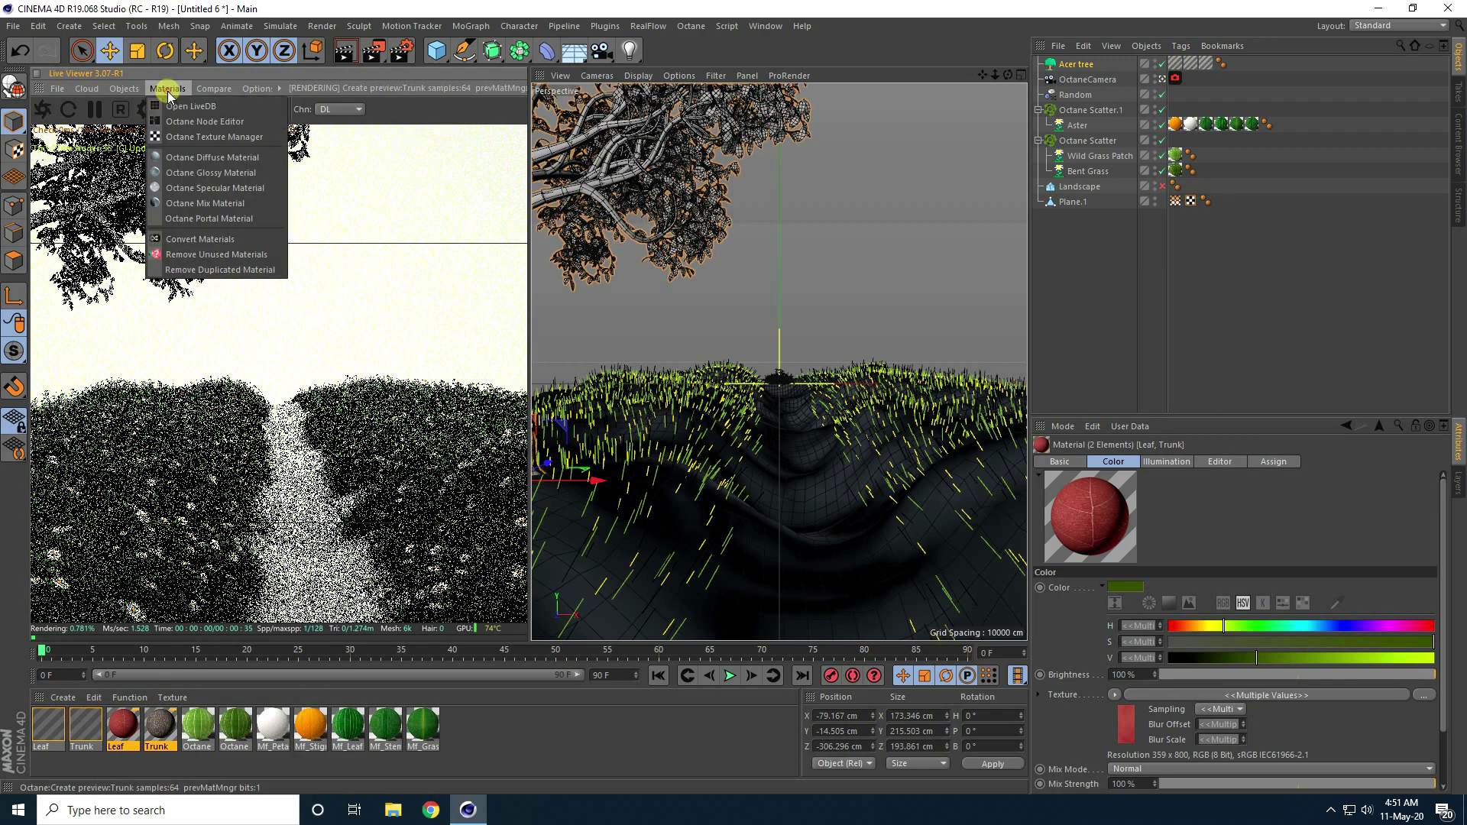
click(222, 255)
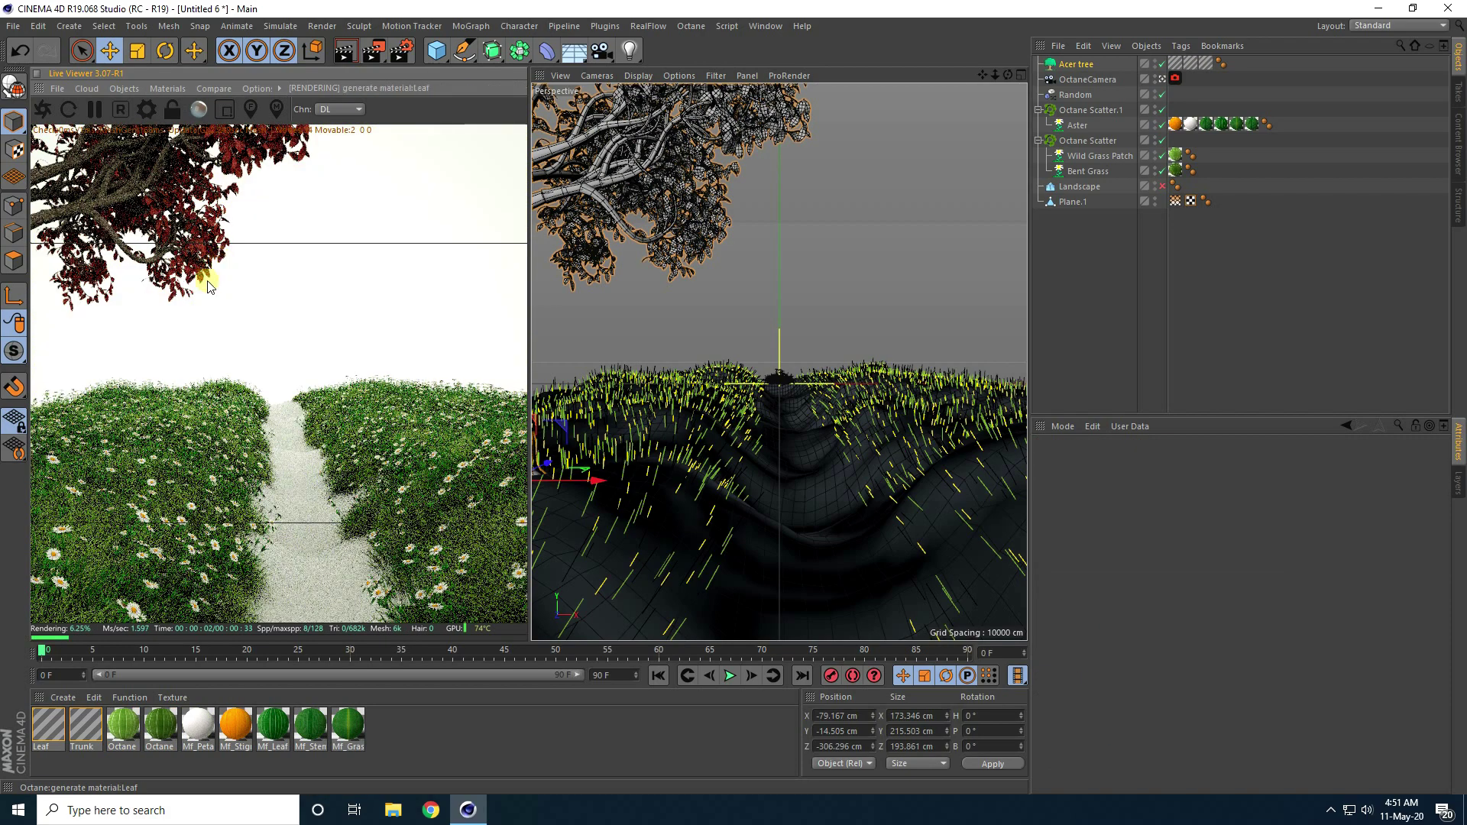
Connect the Trunk material's ImageTexture node to its Bump input in the Octane Node Editor.
double_click(86, 728)
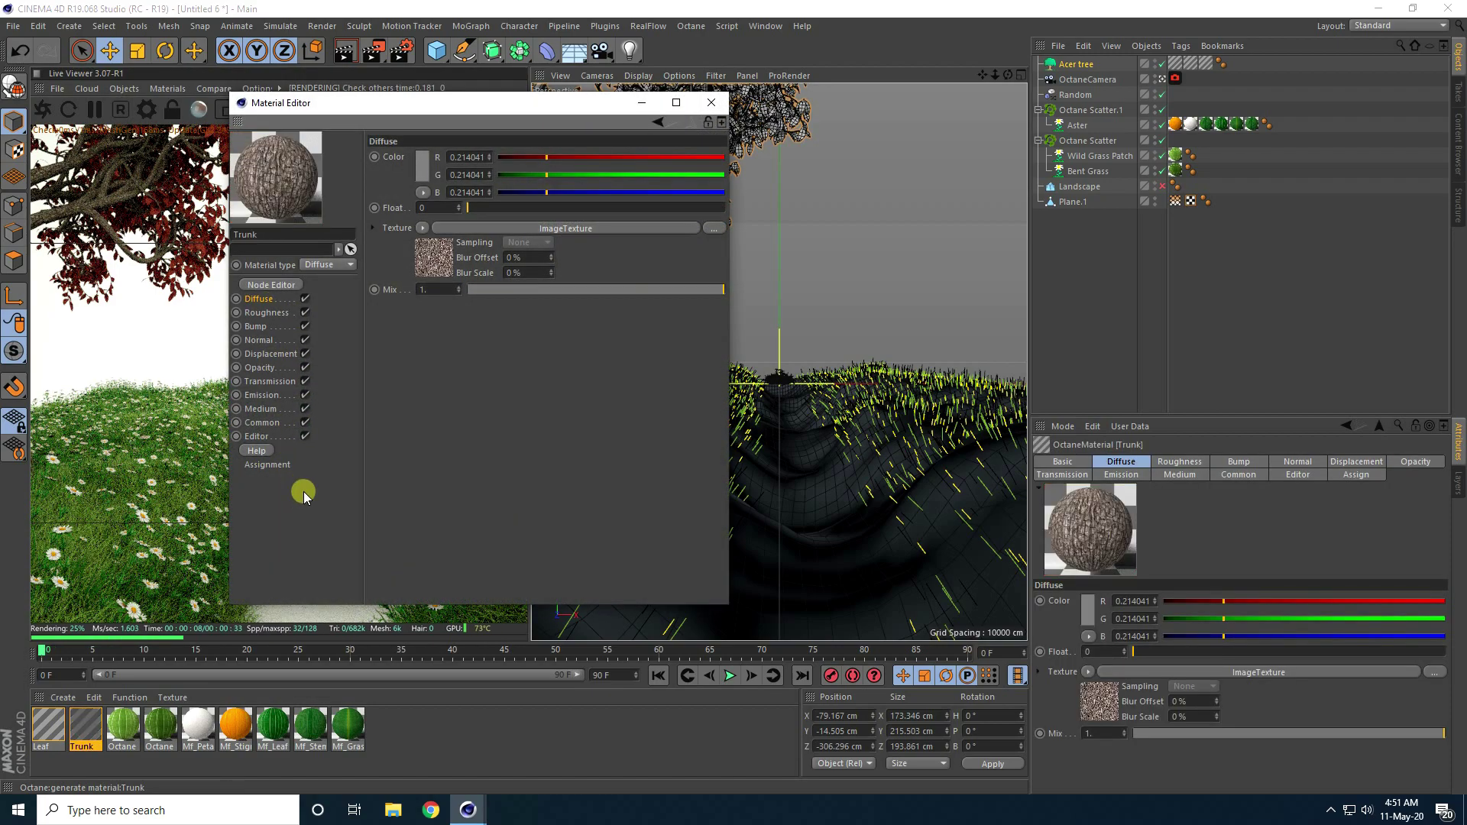
click(274, 286)
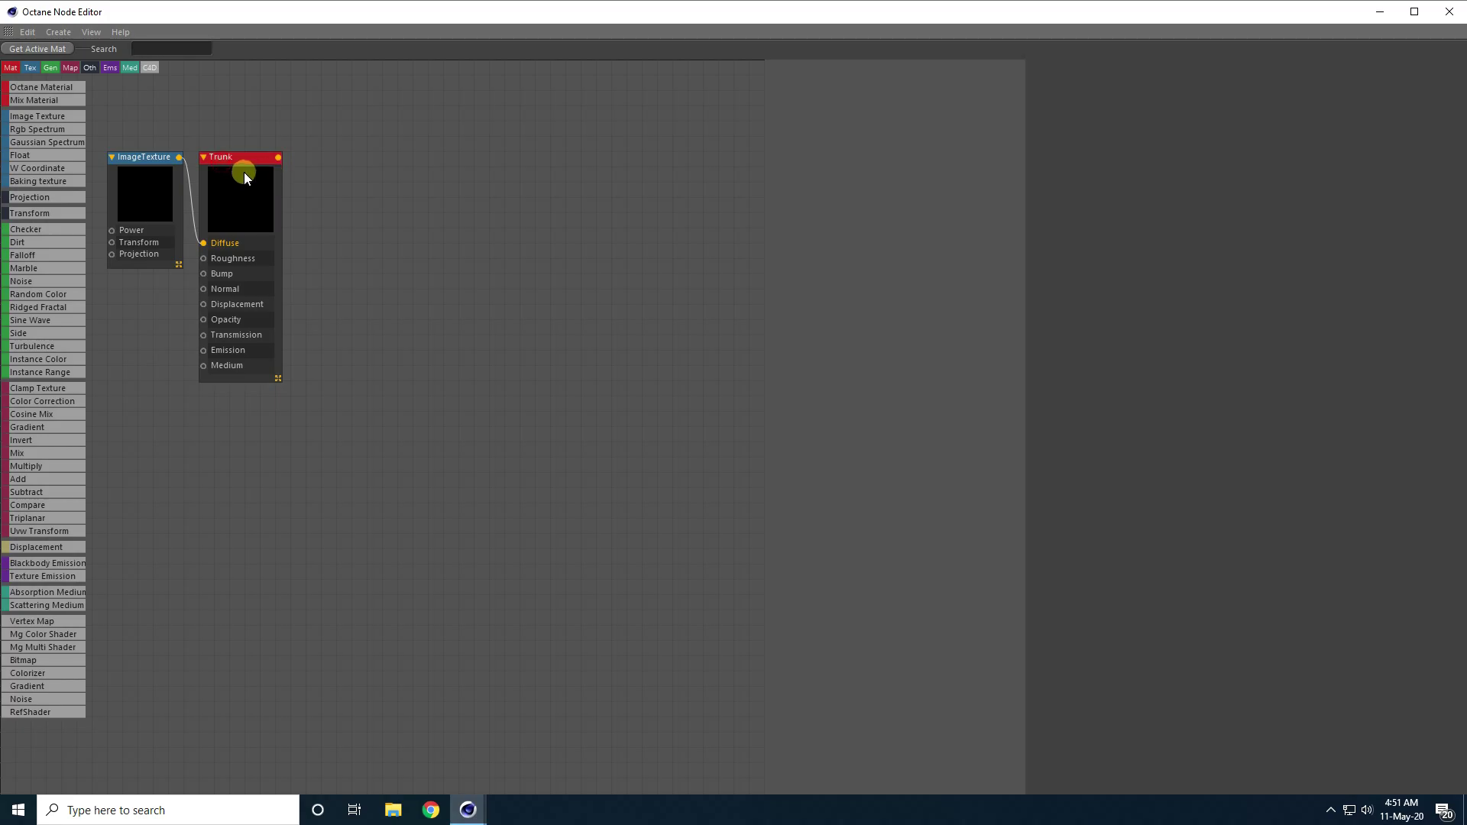
drag(245, 172, 309, 180)
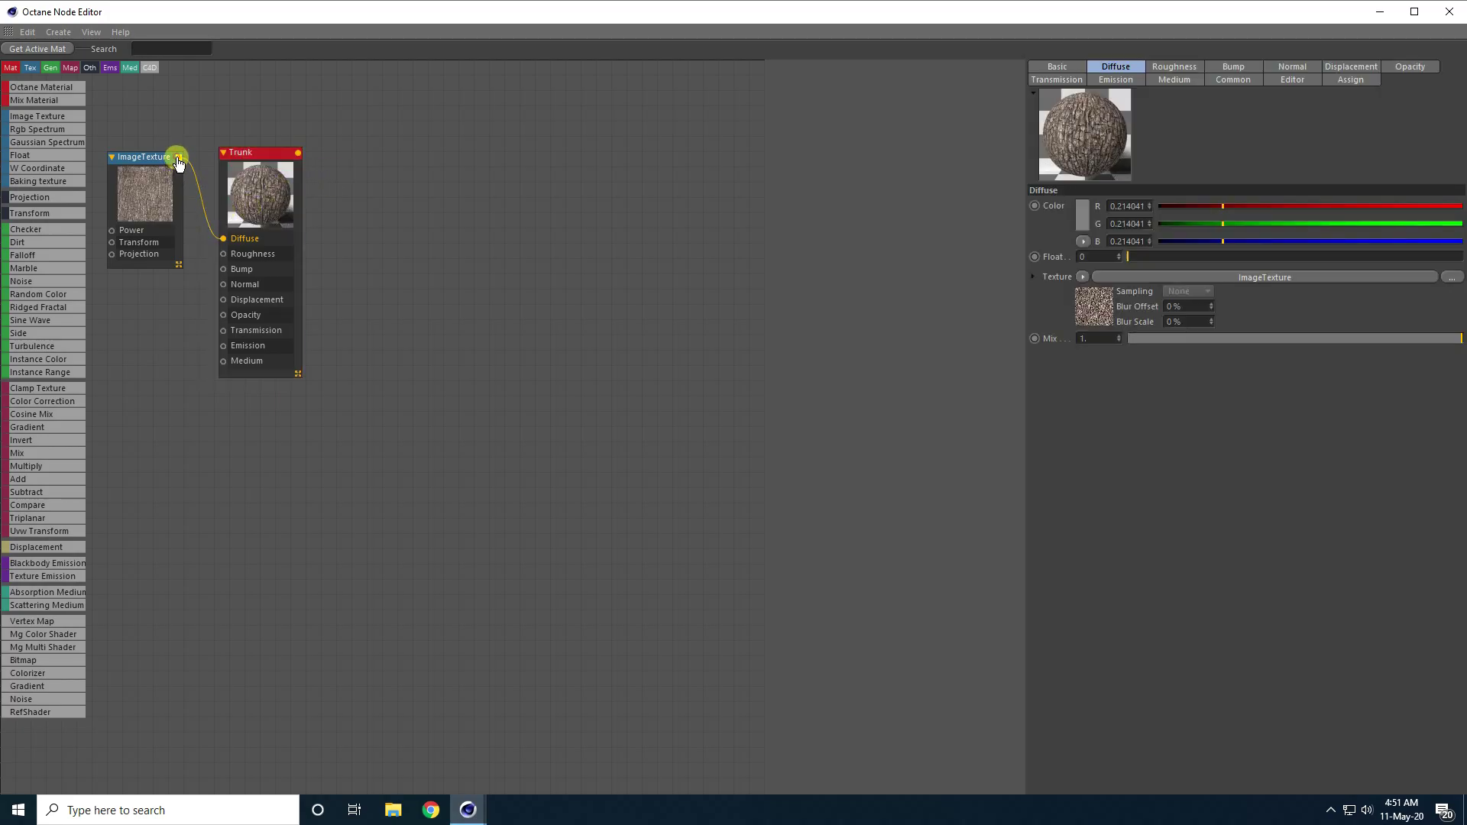
drag(190, 199, 222, 275)
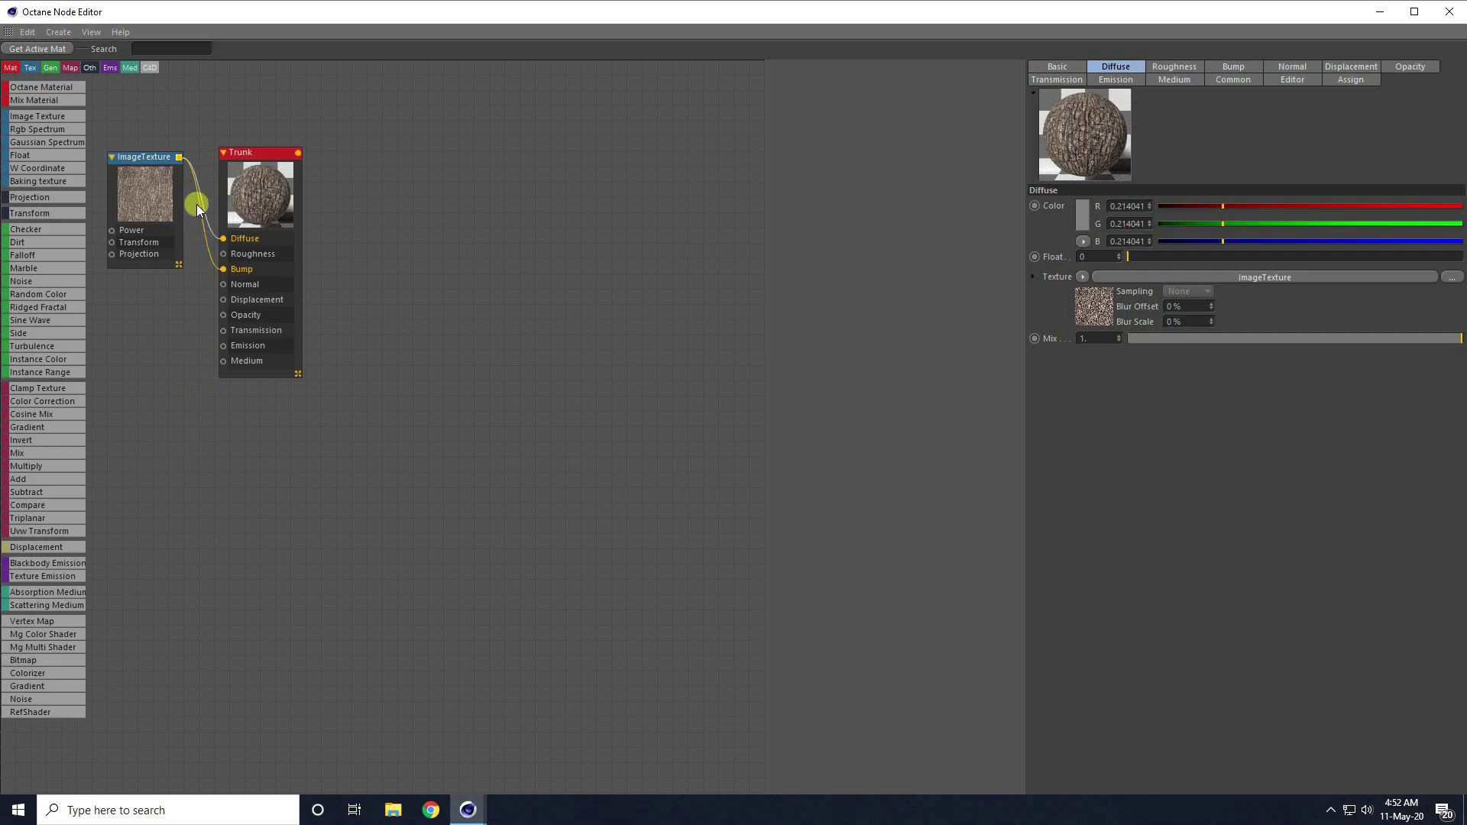
click(1449, 13)
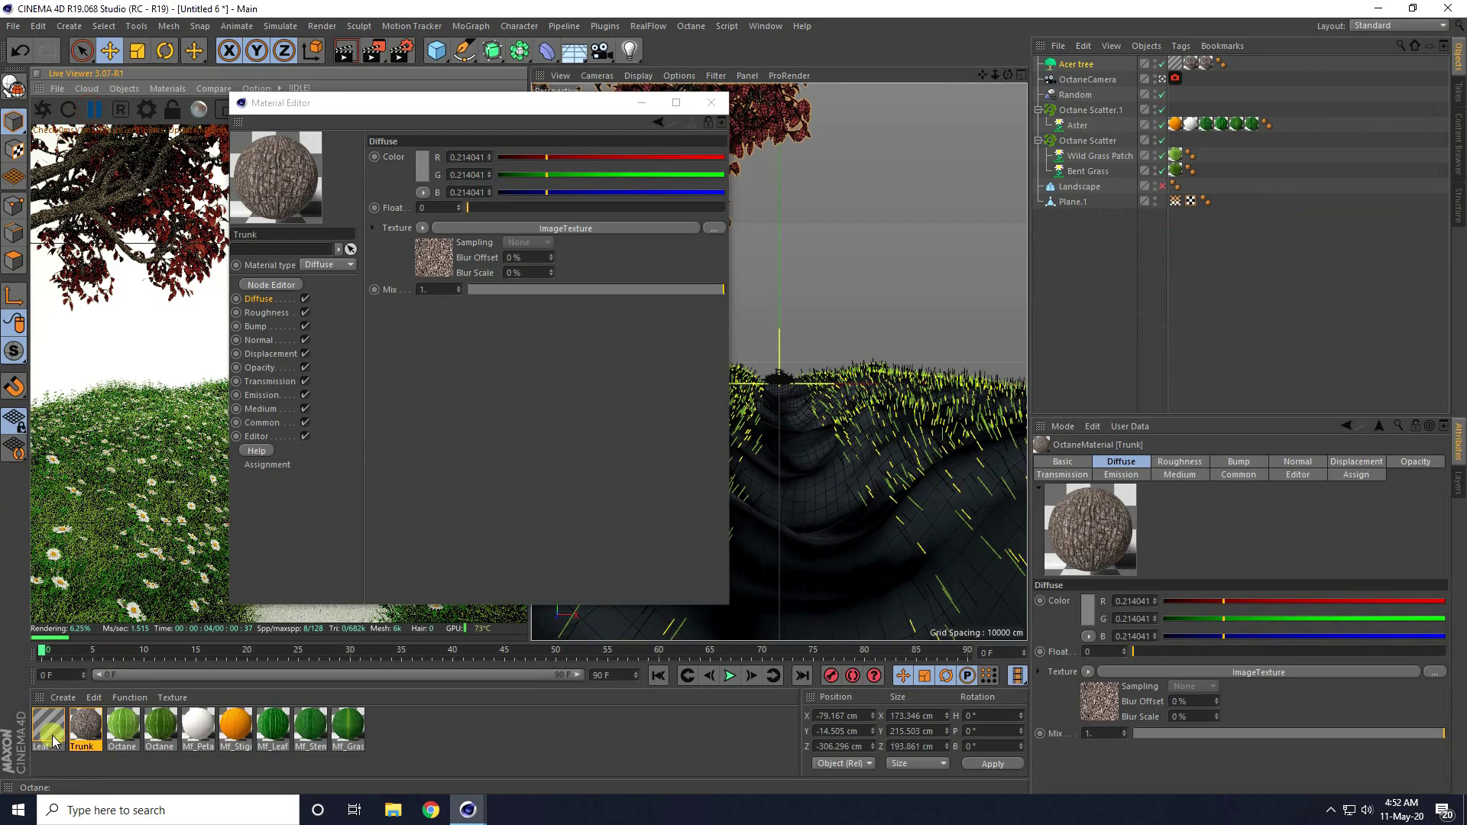
Connect the Leaf material's ImageTexture node to its Transmission input and close the material editors.
click(50, 730)
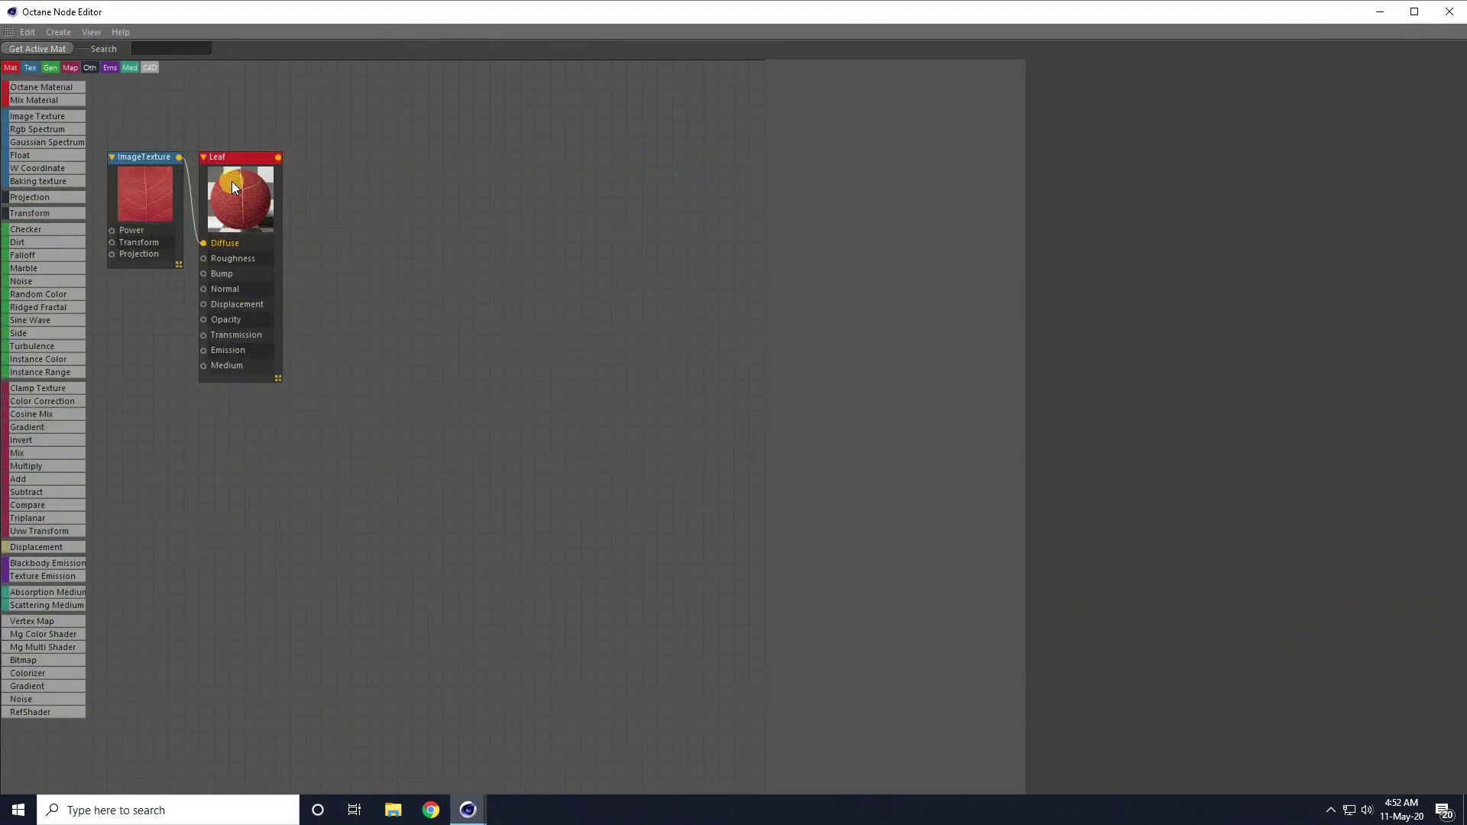
click(295, 162)
drag(295, 162, 317, 159)
click(168, 172)
drag(181, 163, 280, 340)
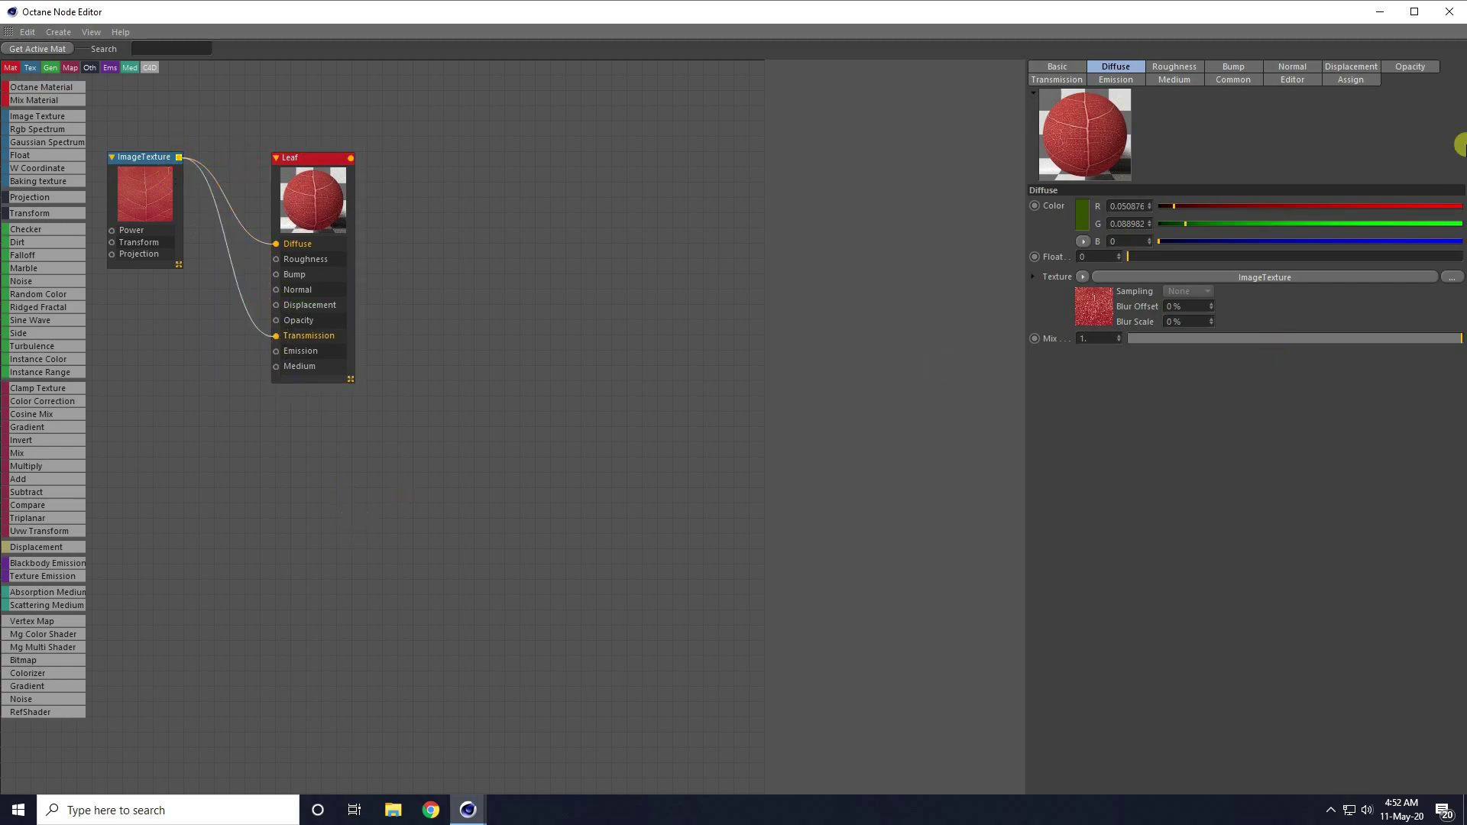
click(1447, 17)
click(708, 100)
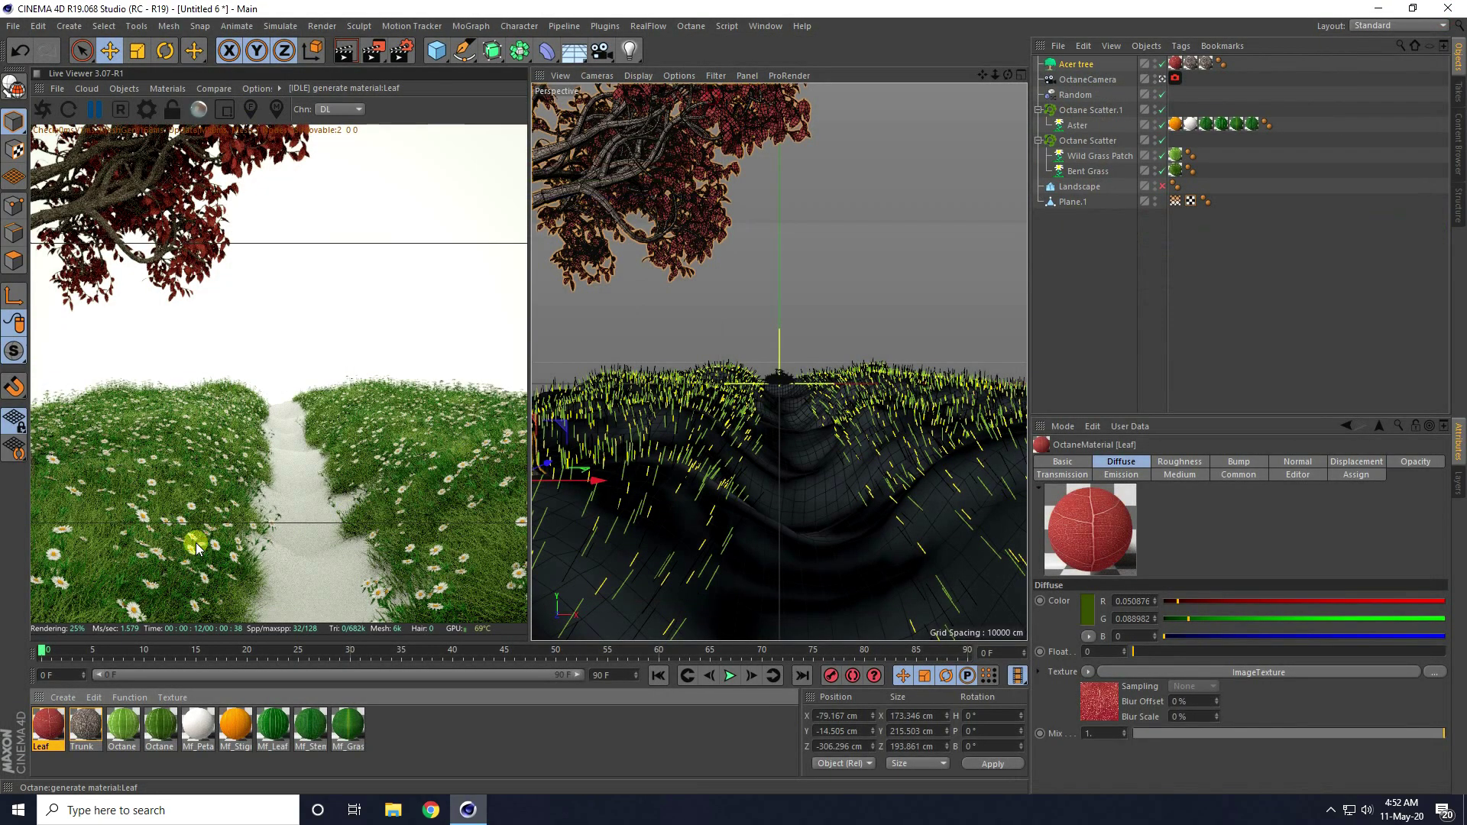
Duplicate the Acer tree farther back at about X -65 cm, Y -19 cm, Z -232 cm and set the copy's Tree Seed to 5231.
click(676, 231)
ctrl+drag(601, 483, 646, 365)
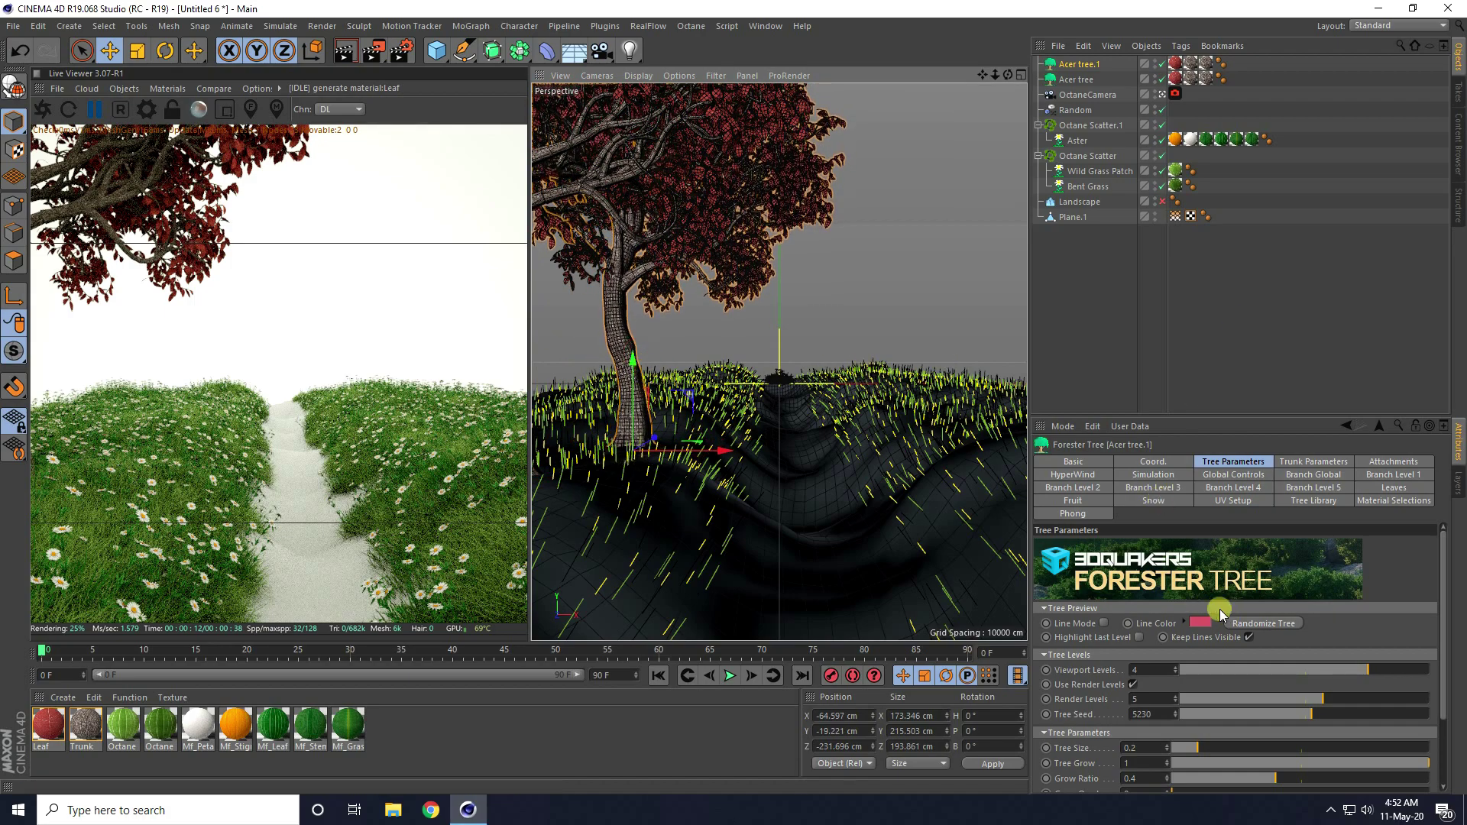
click(1233, 461)
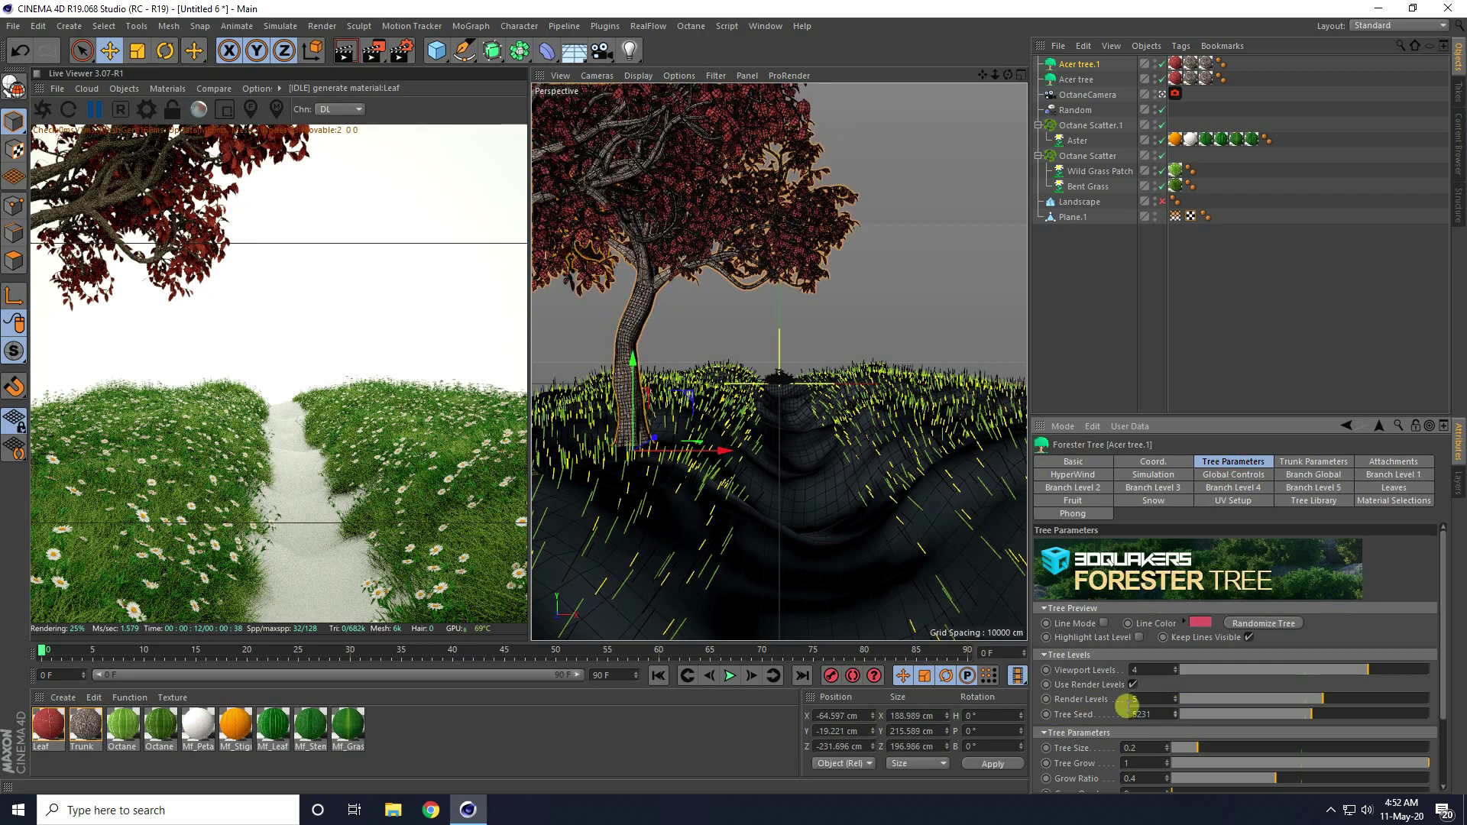
Duplicate Acer tree.1 farther along the path at about Y -10 cm, Z -102 cm and set the copy's Tree Size to 0.18.
ctrl+drag(748, 557, 709, 422)
drag(688, 331, 687, 318)
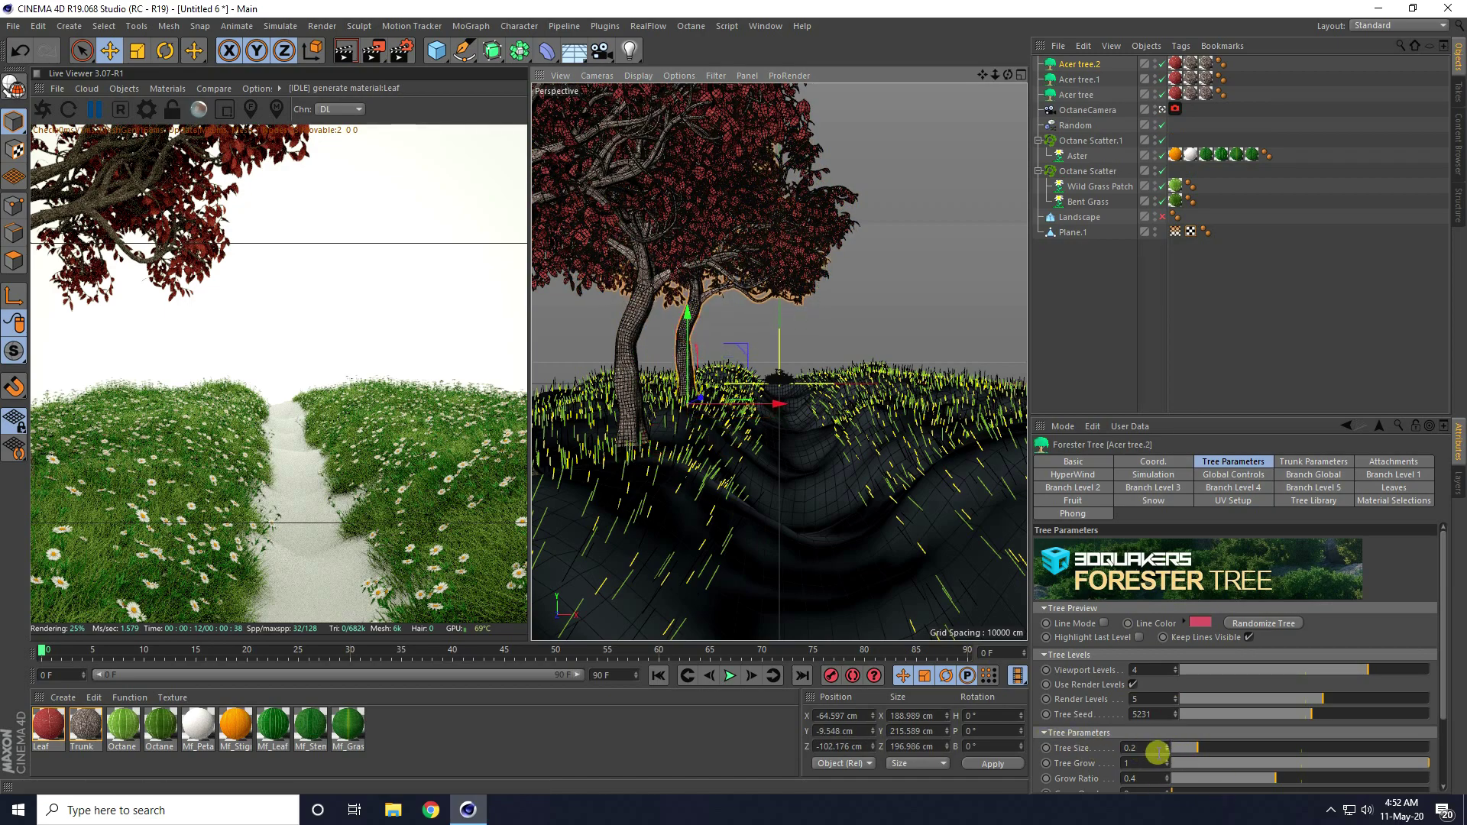
click(1166, 745)
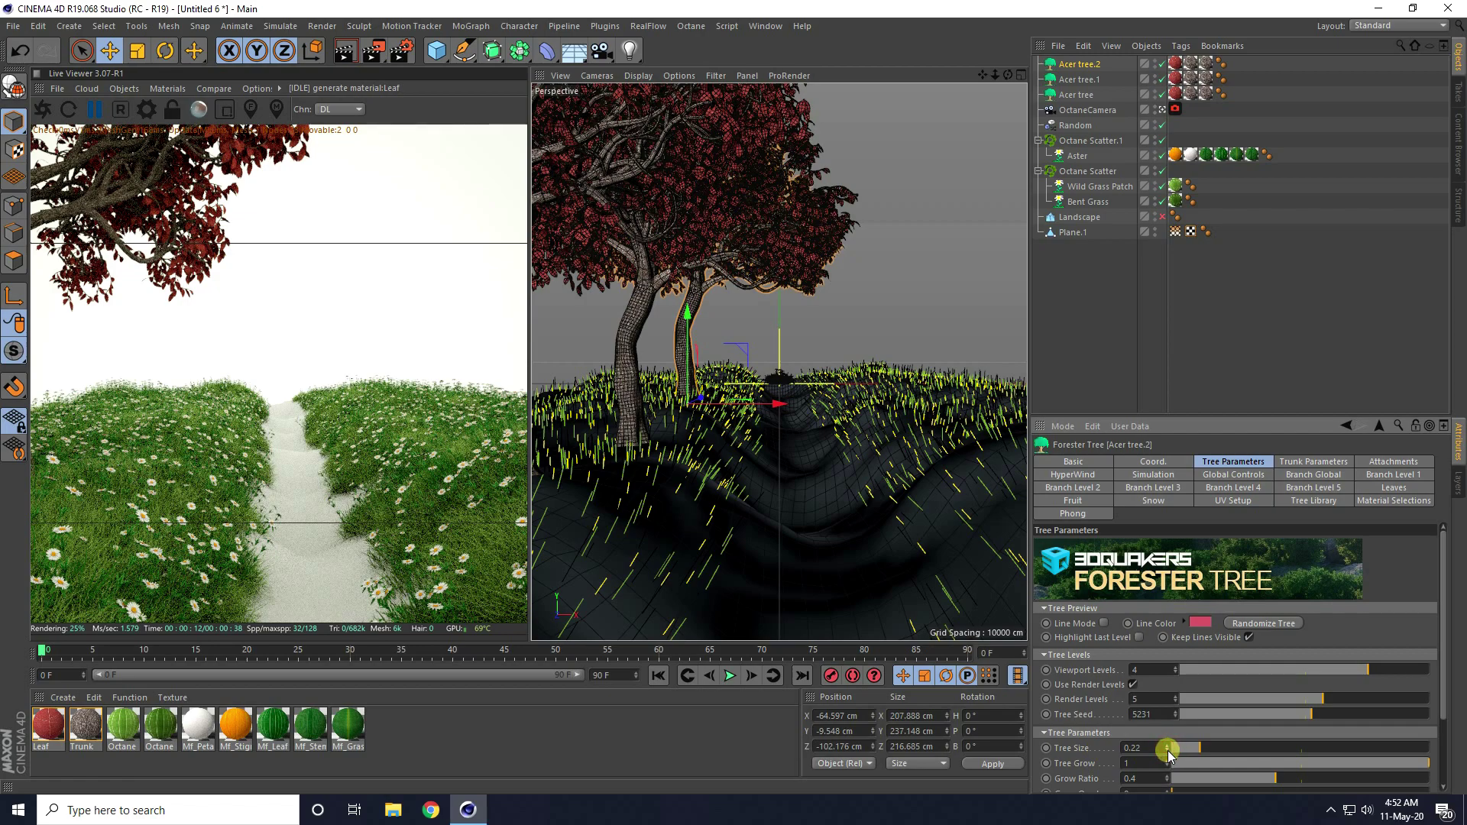
click(1167, 753)
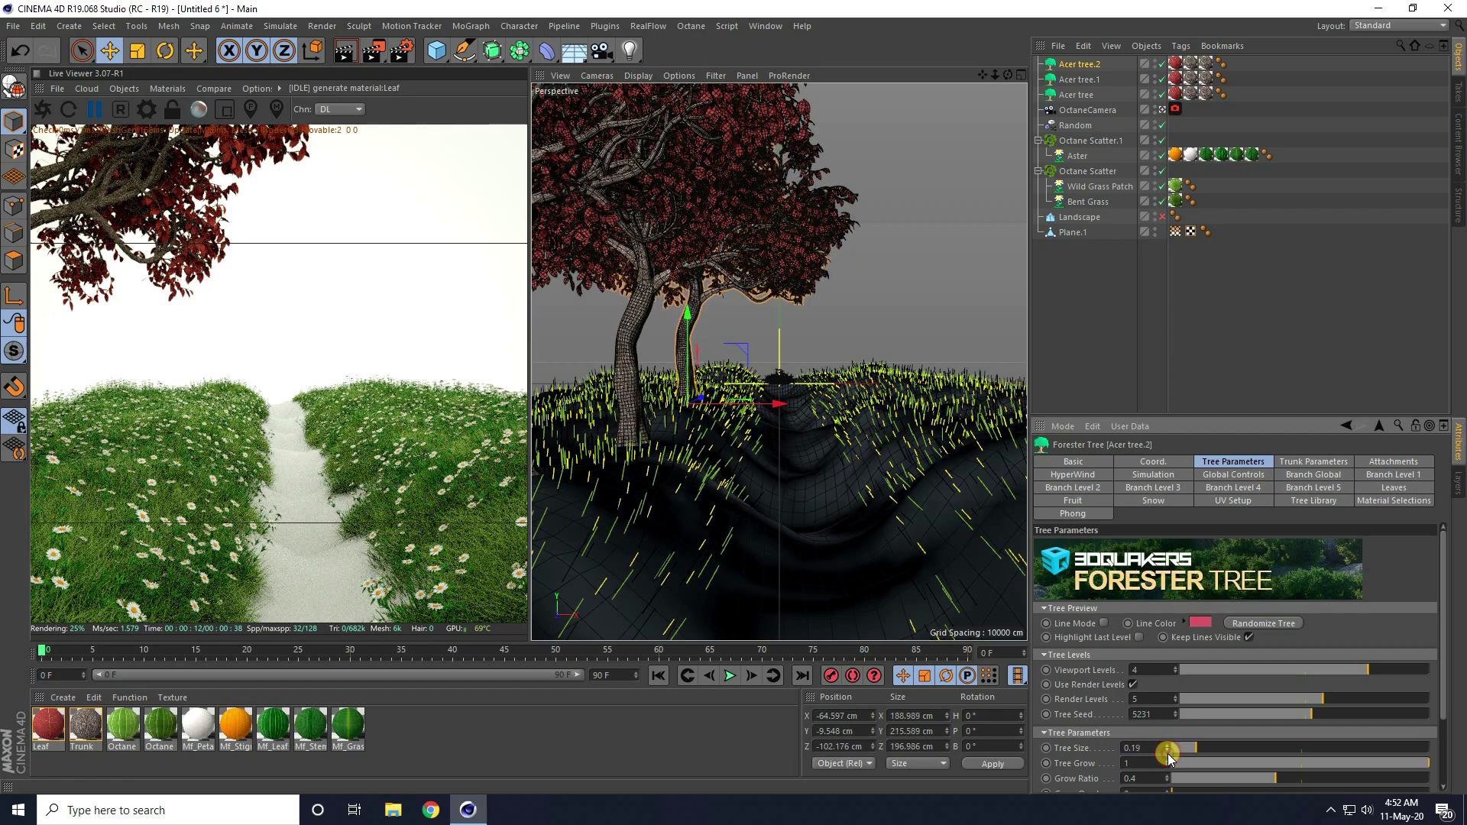
click(1167, 753)
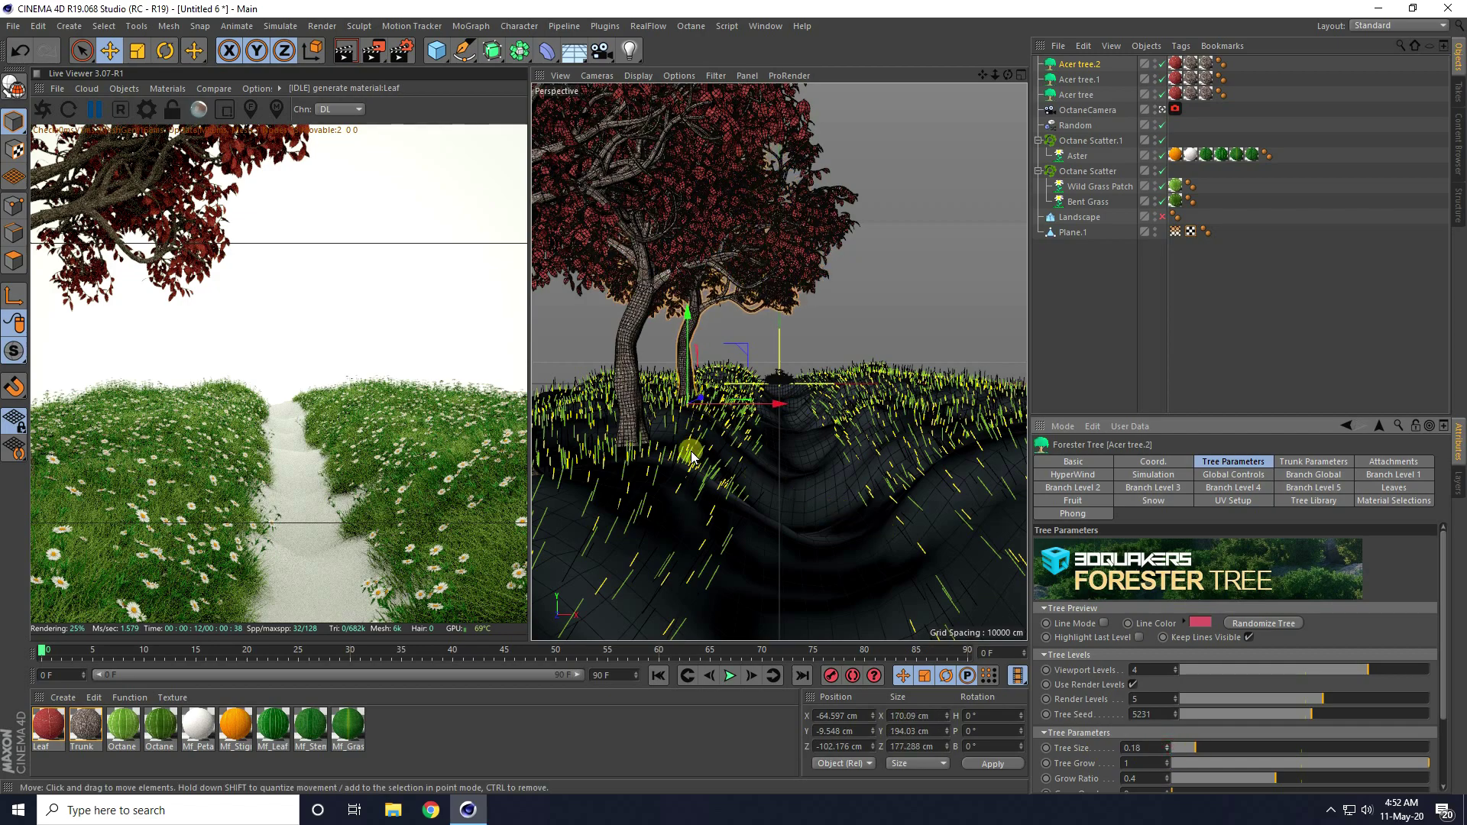
Copy Acer tree.2 back to about Z 114 cm, change the copy's Tree Seed, and set Acer tree.2's Tree Seed to 5233.
key(ctrl+c)
key(ctrl+v)
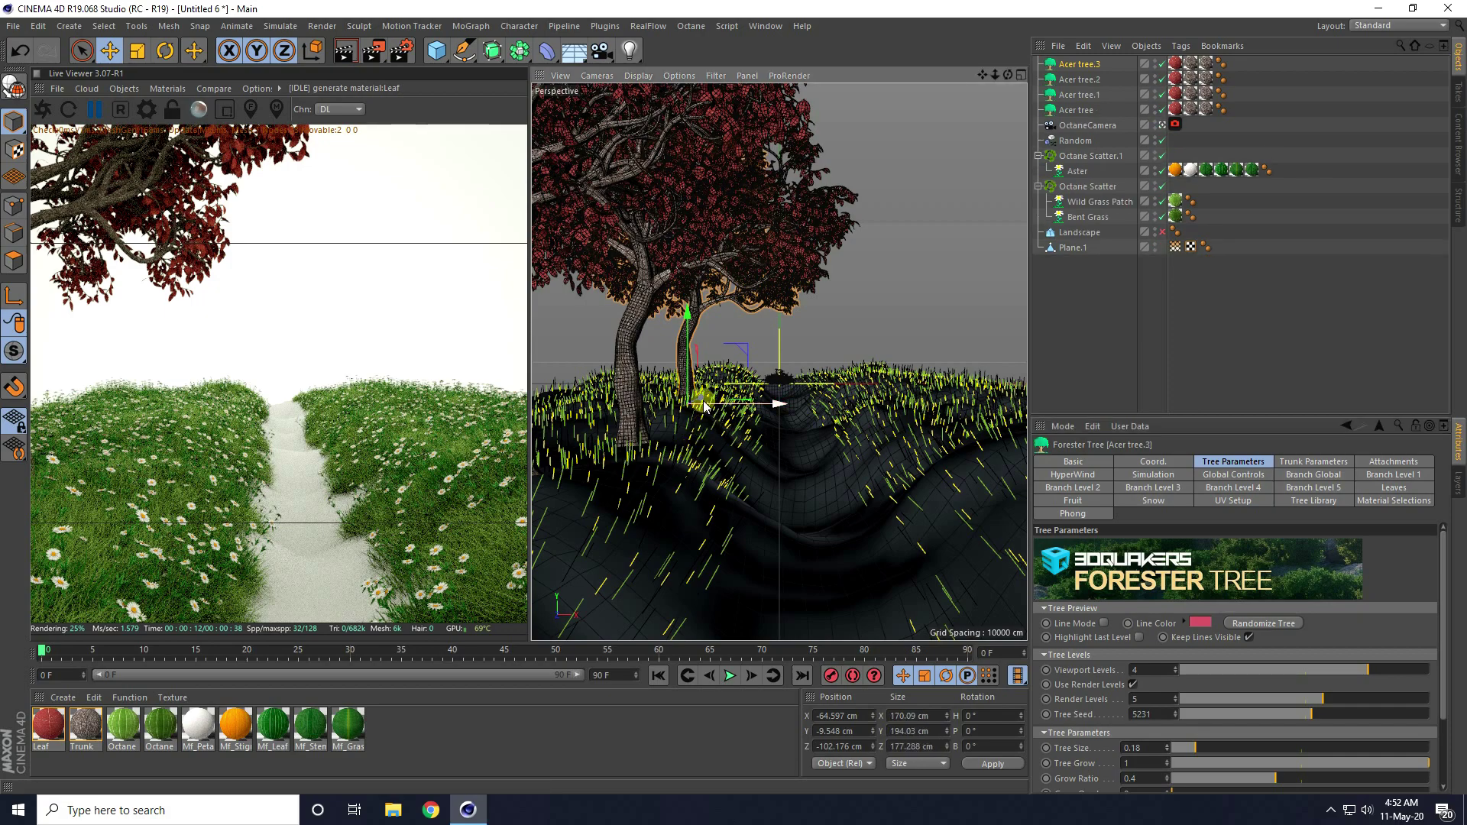
drag(700, 397, 730, 386)
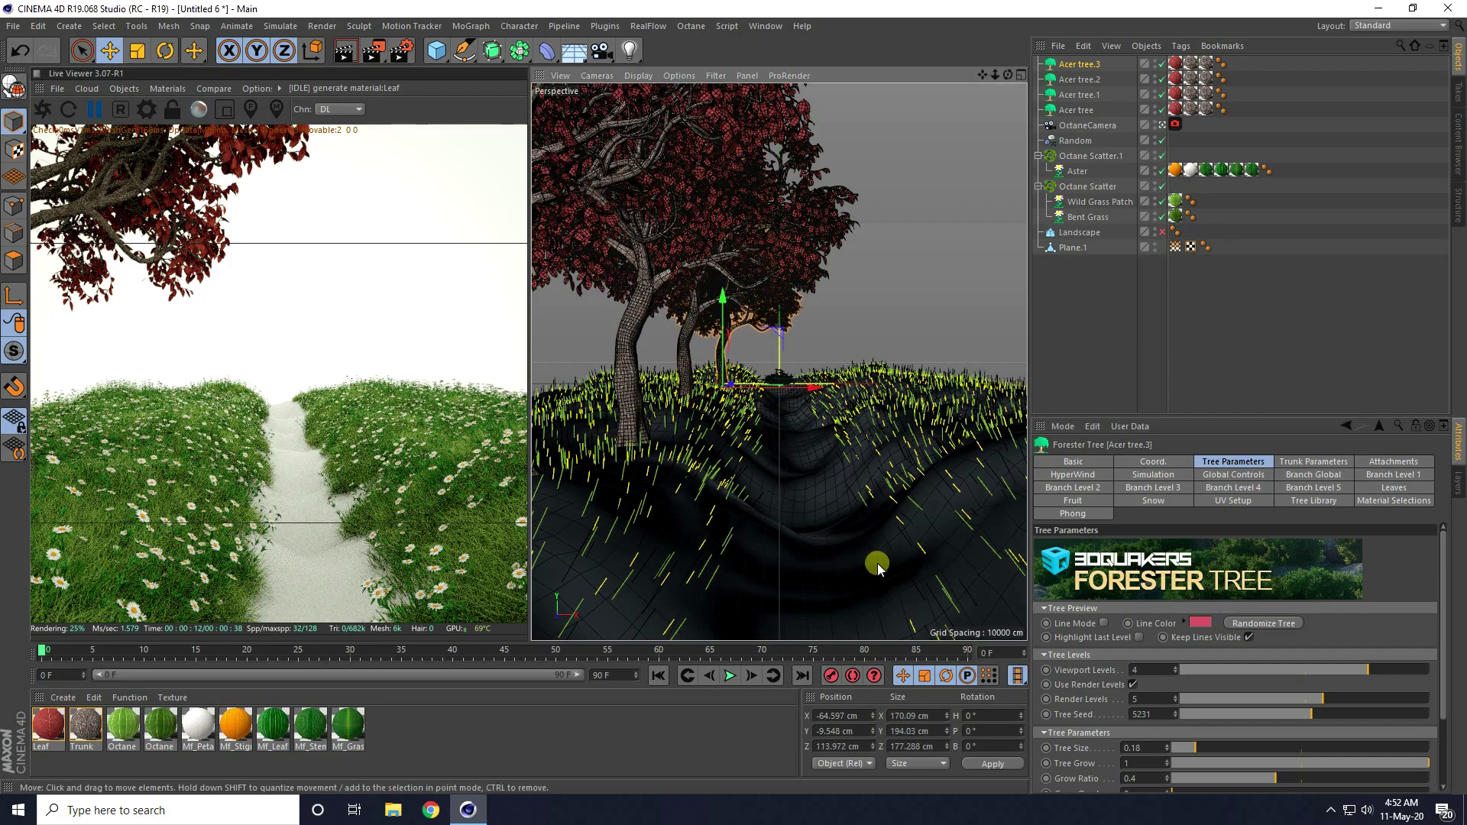
click(1175, 711)
click(683, 358)
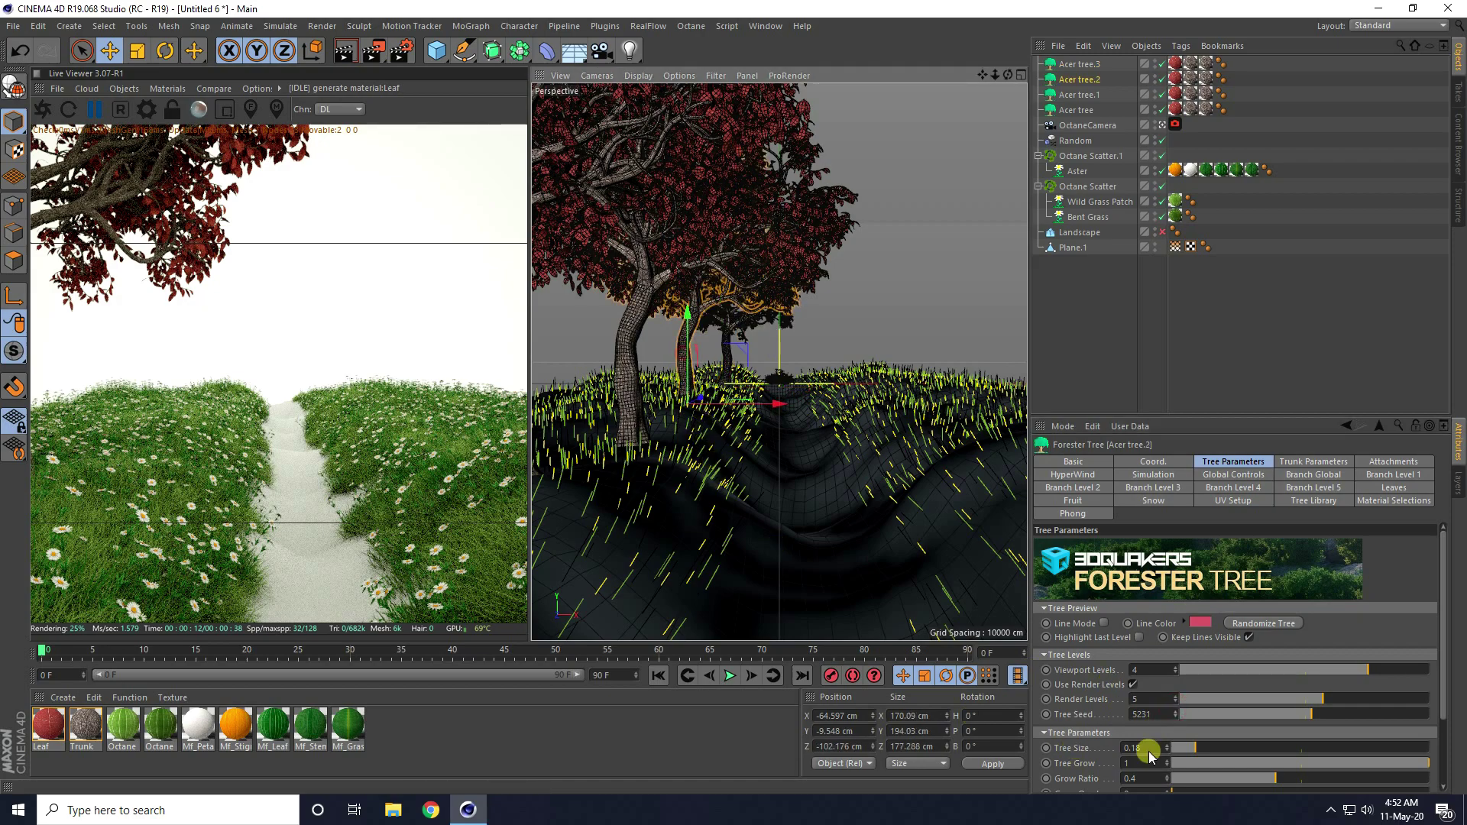
click(1176, 711)
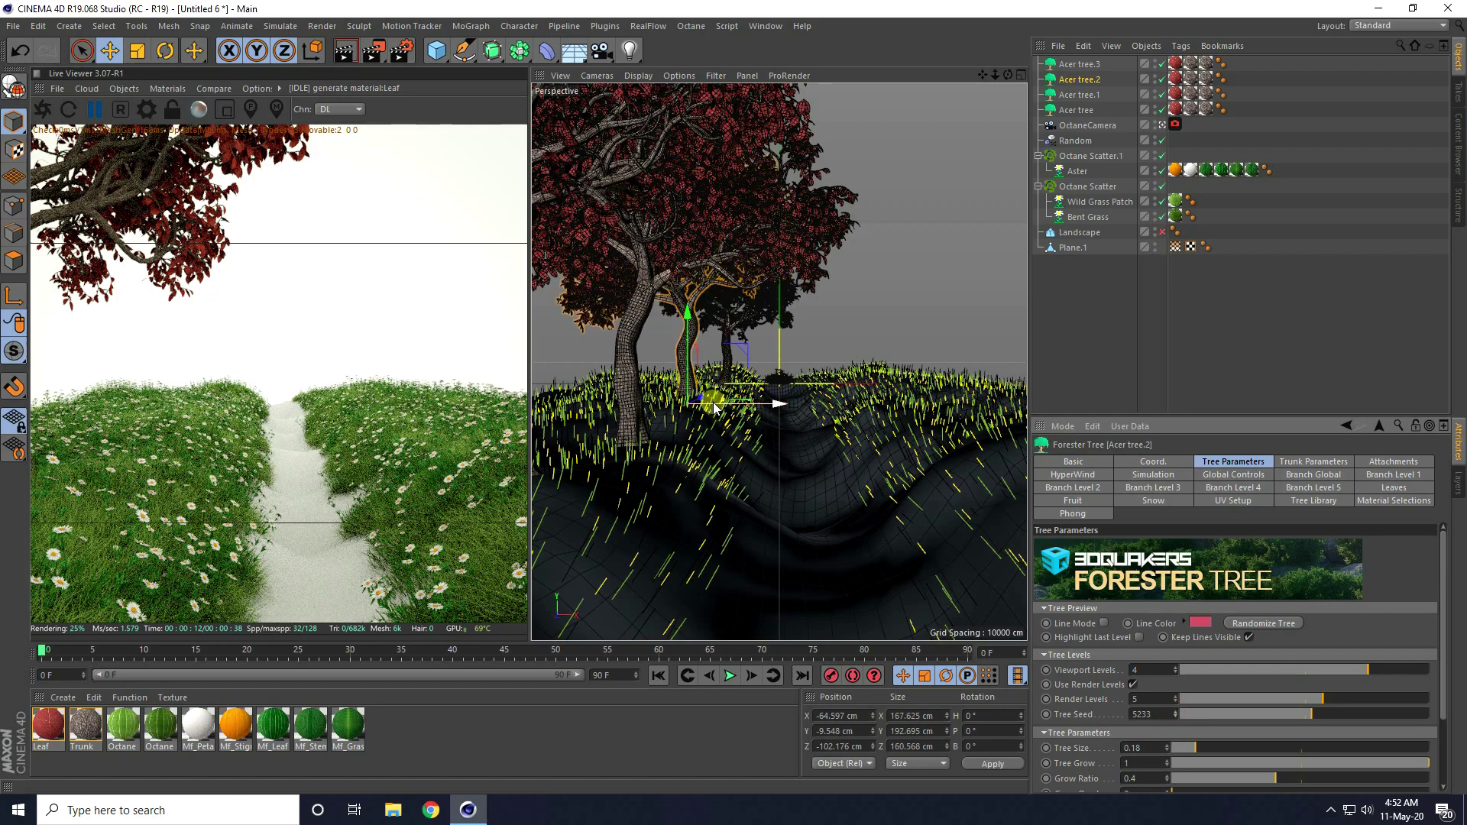
Add two copies of Acer tree.2 at the far end of the left row, the last at about X -53 cm, Z 457 cm.
key(ctrl+c)
key(ctrl+v)
drag(704, 404, 773, 400)
middle_click(818, 405)
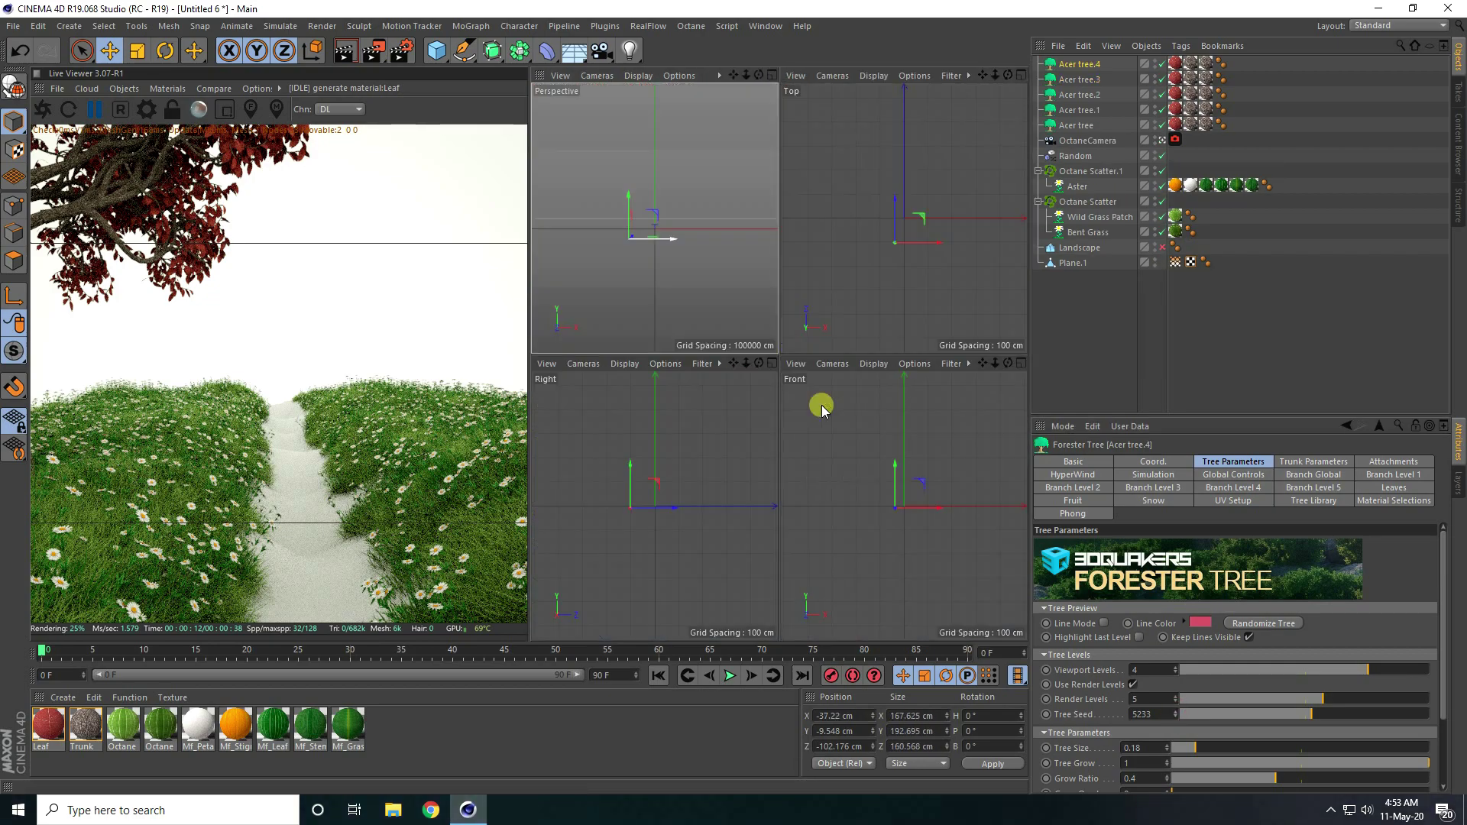
middle_click(873, 210)
scroll(838, 229, down, 5)
drag(759, 321, 777, 121)
drag(783, 208, 843, 210)
ctrl+drag(763, 124, 733, 397)
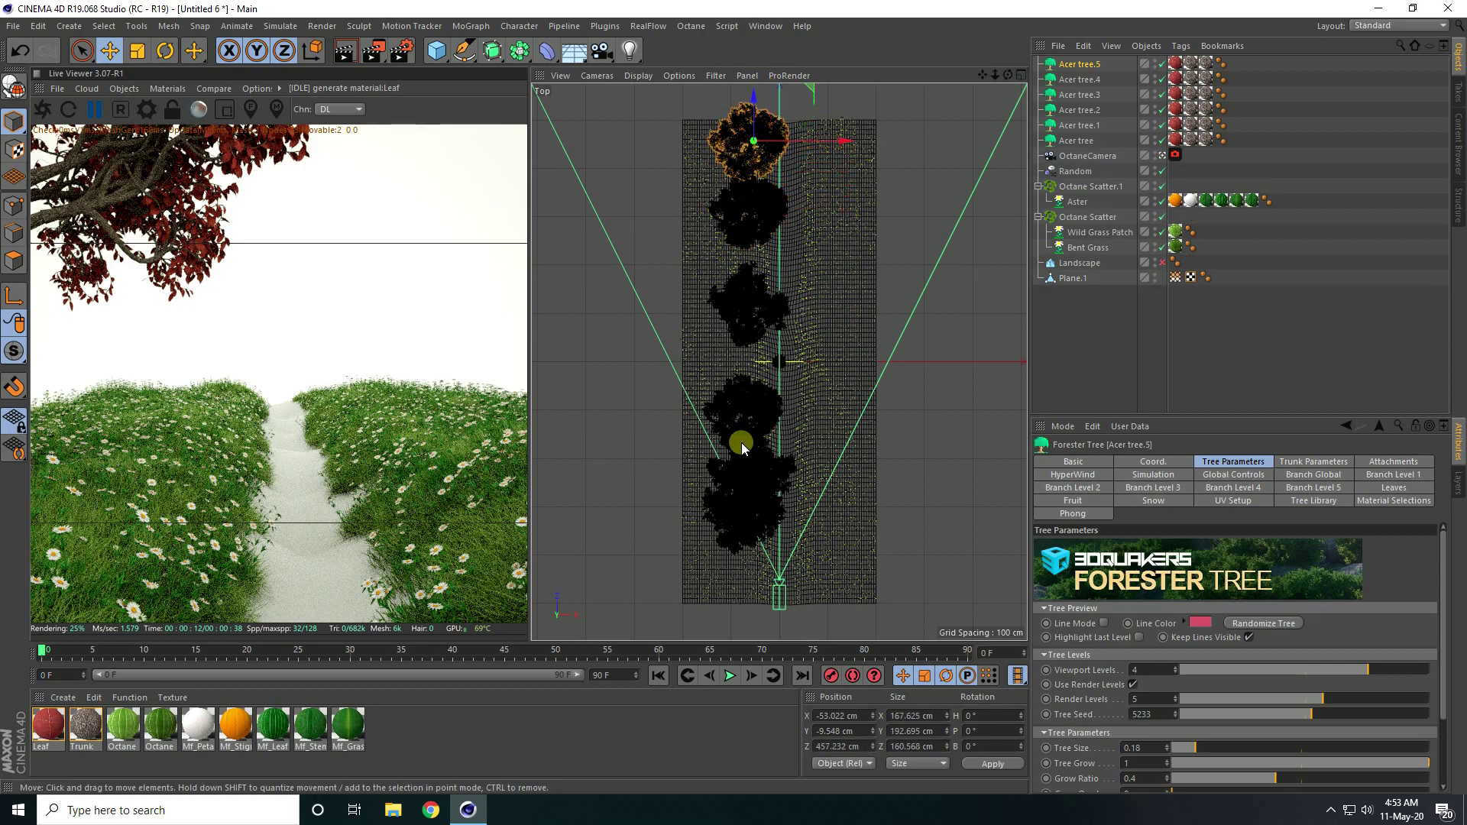
Duplicate all six Acer trees across to the right side of the path as a second row.
click(1072, 142)
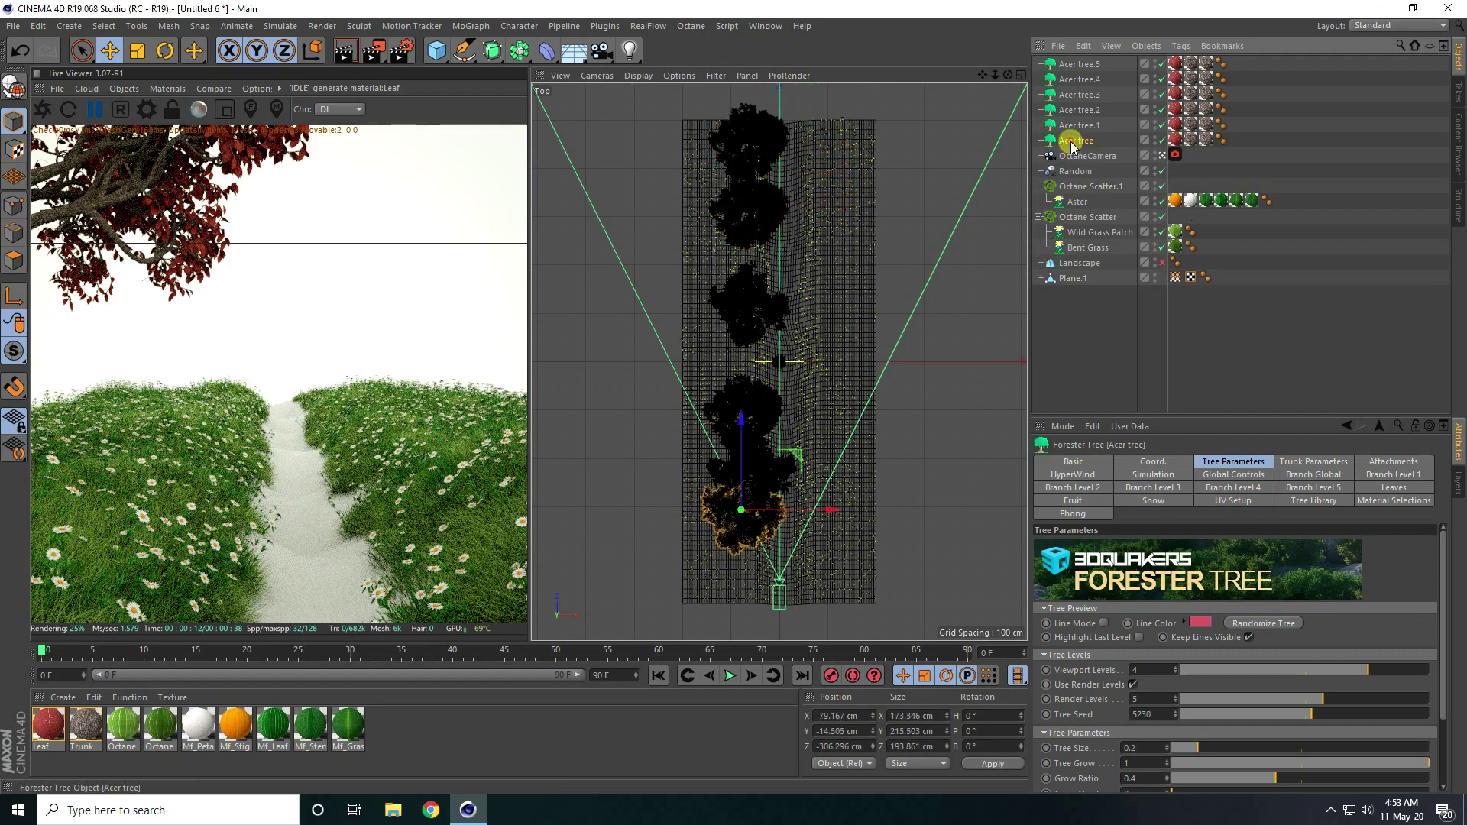
shift+click(1078, 66)
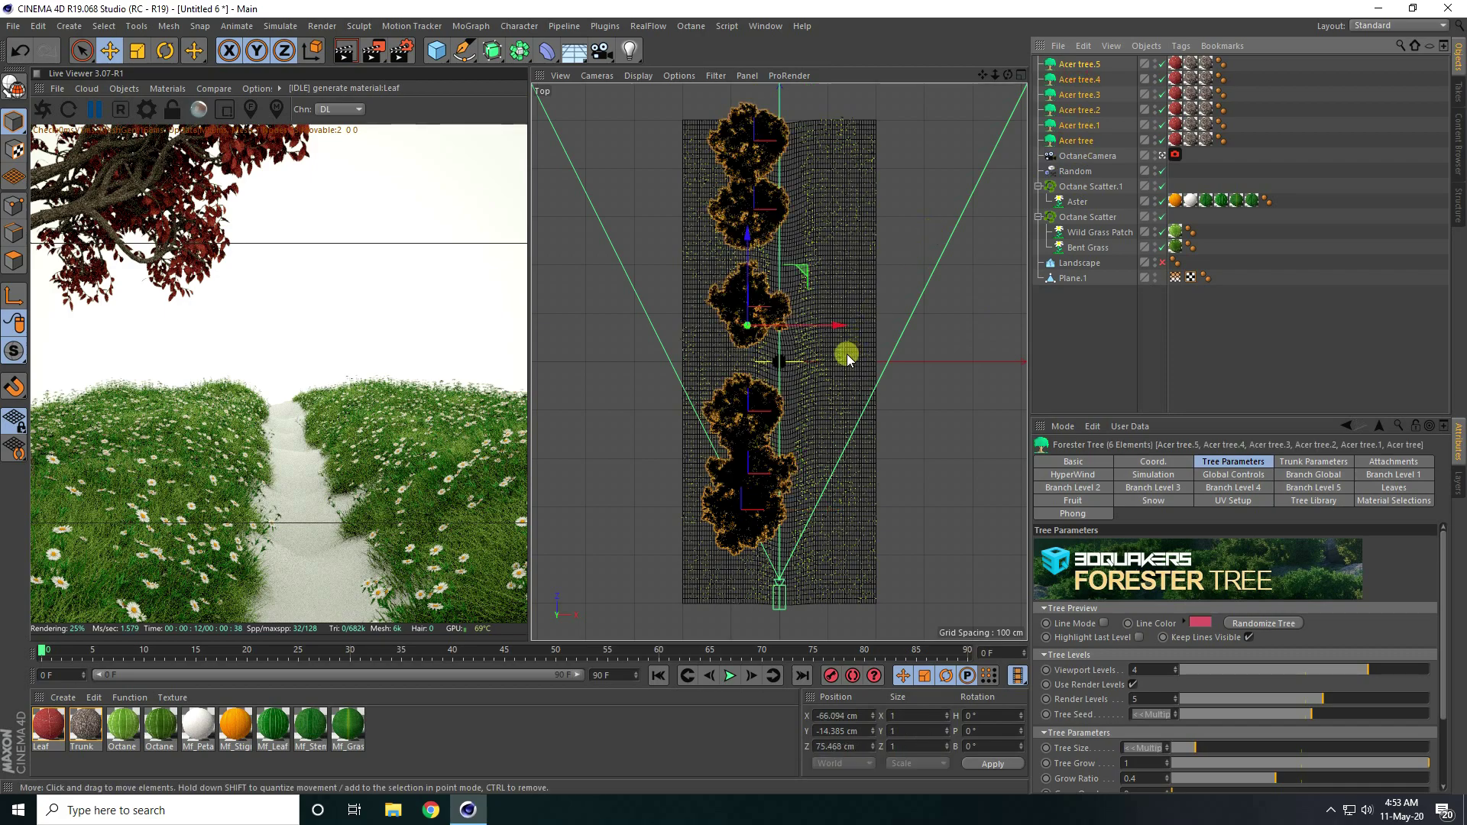
ctrl+drag(836, 327, 930, 327)
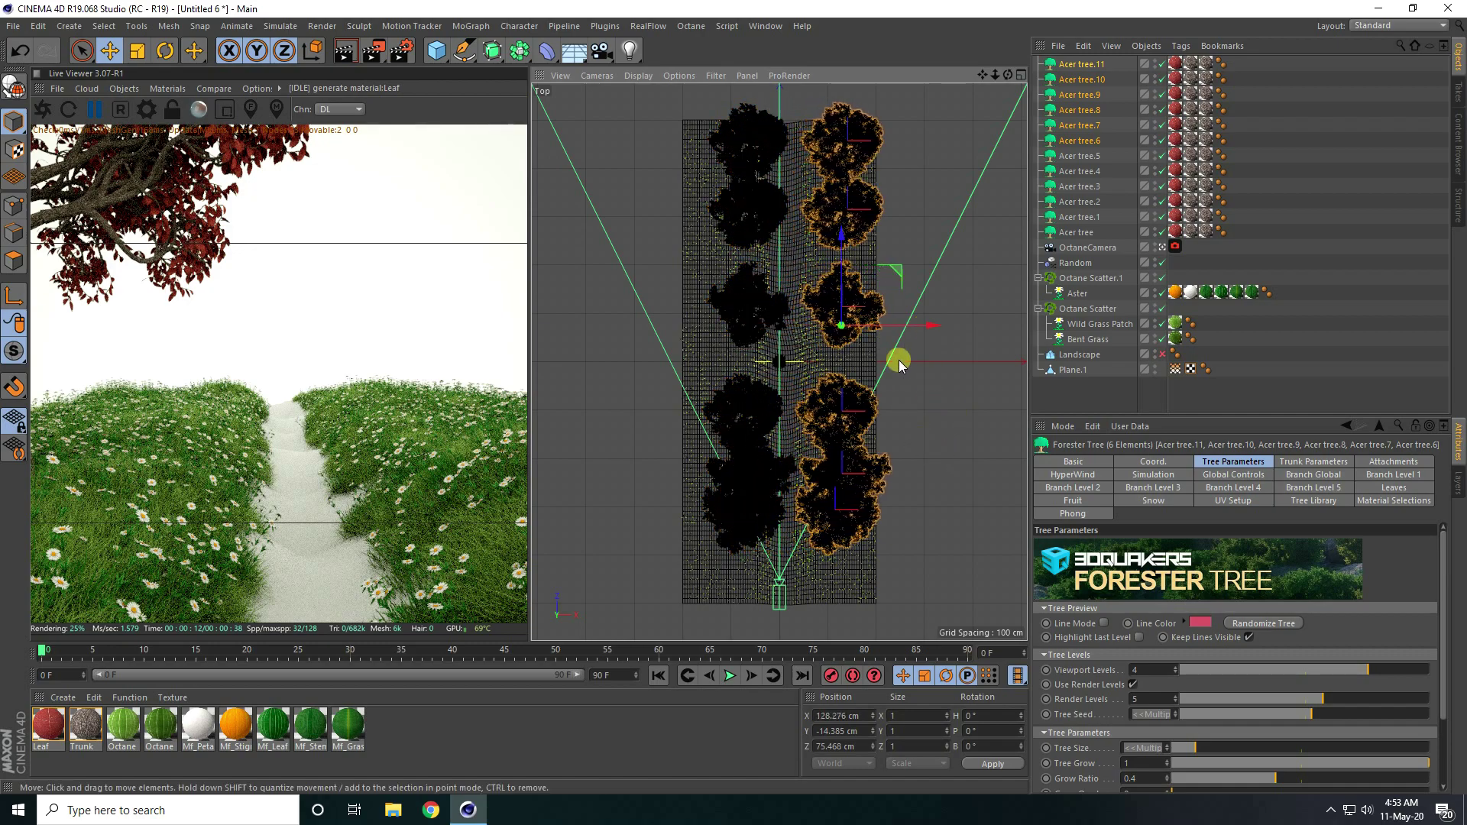
click(855, 468)
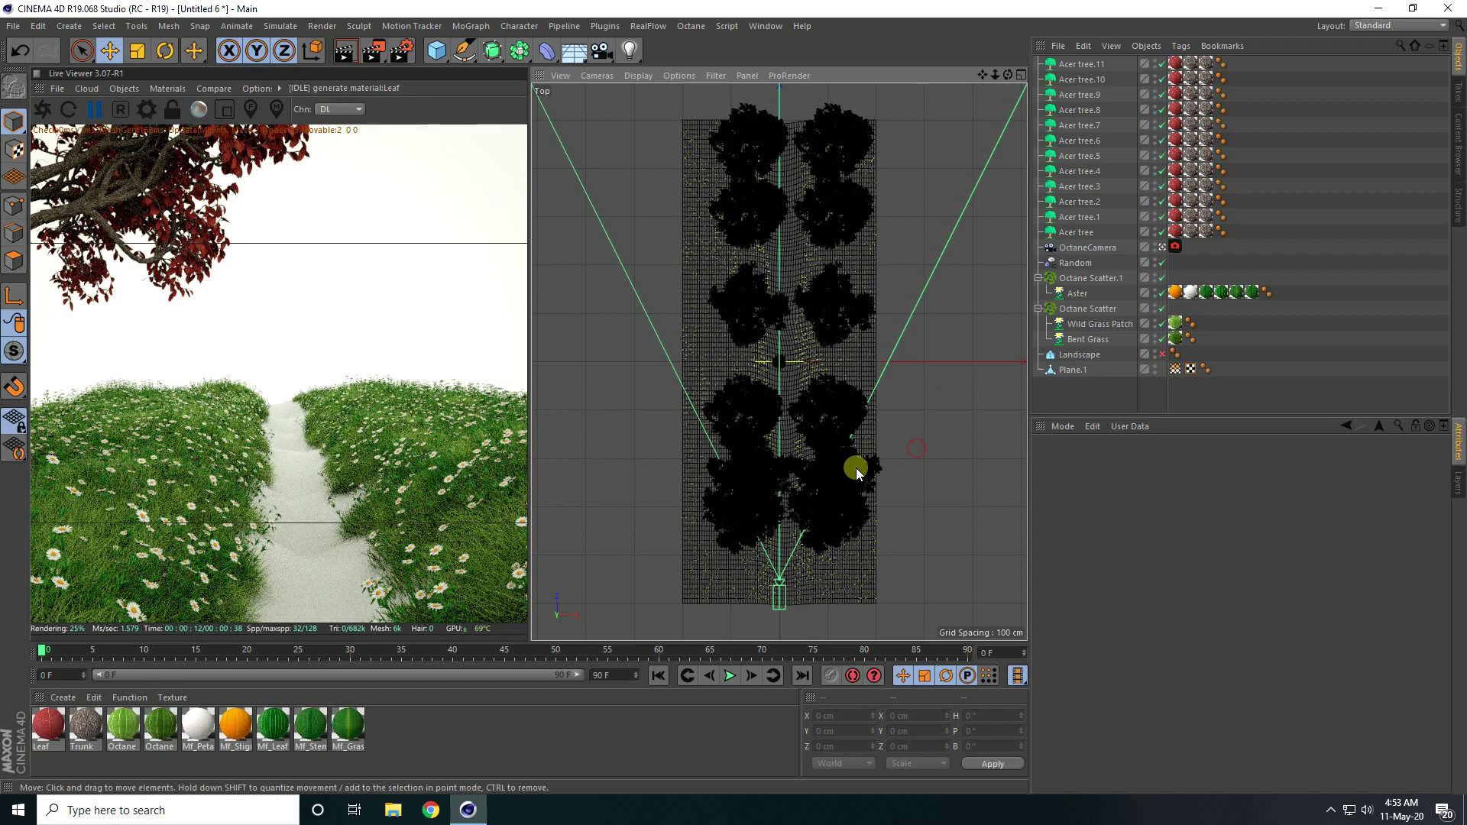
Stagger Acer tree.8, tree.9, tree.10 and tree.11 sideways to about X 95, 133, 99 and 162 cm.
click(829, 403)
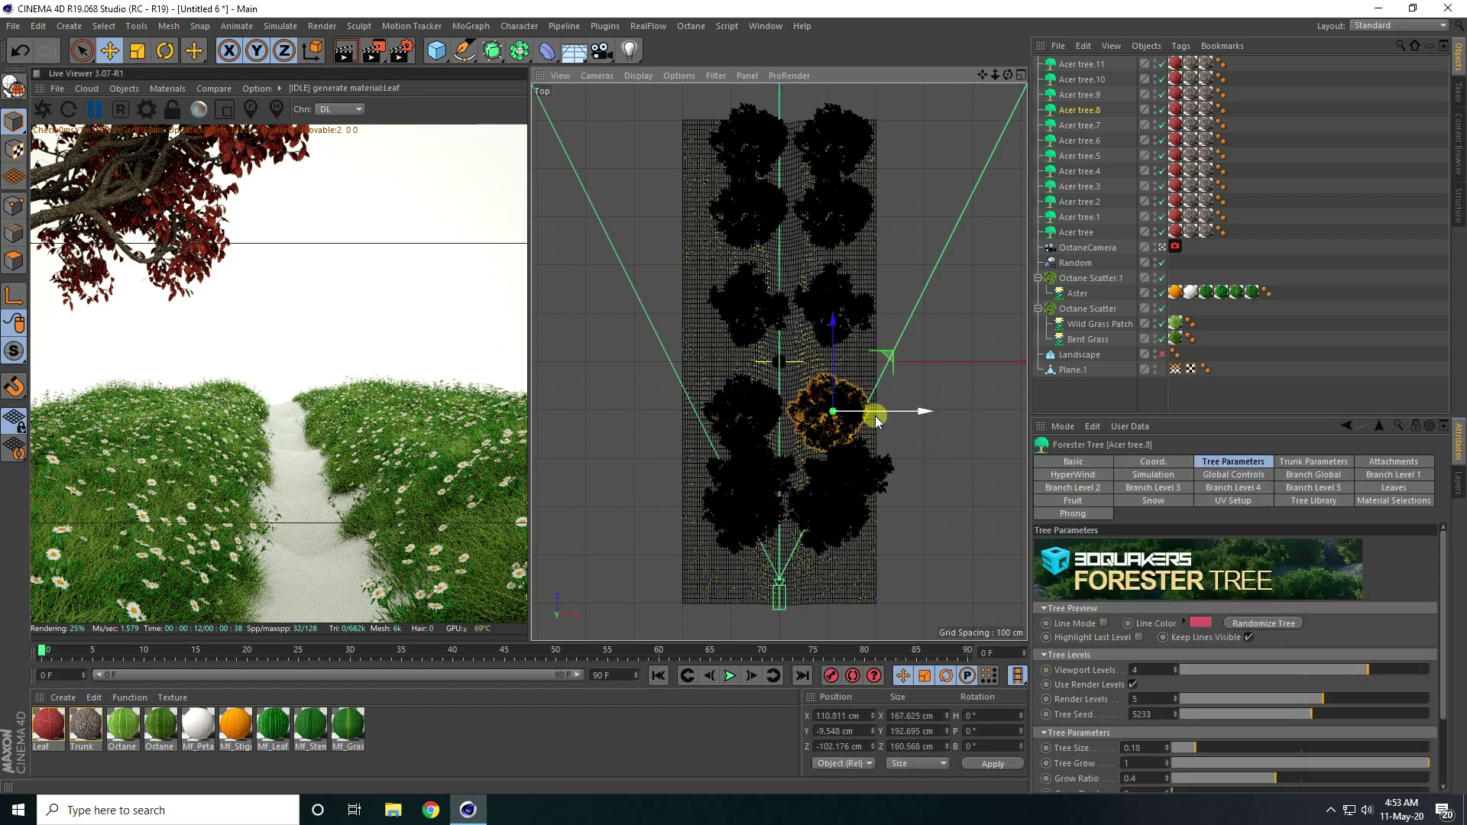
drag(907, 411, 913, 413)
click(859, 294)
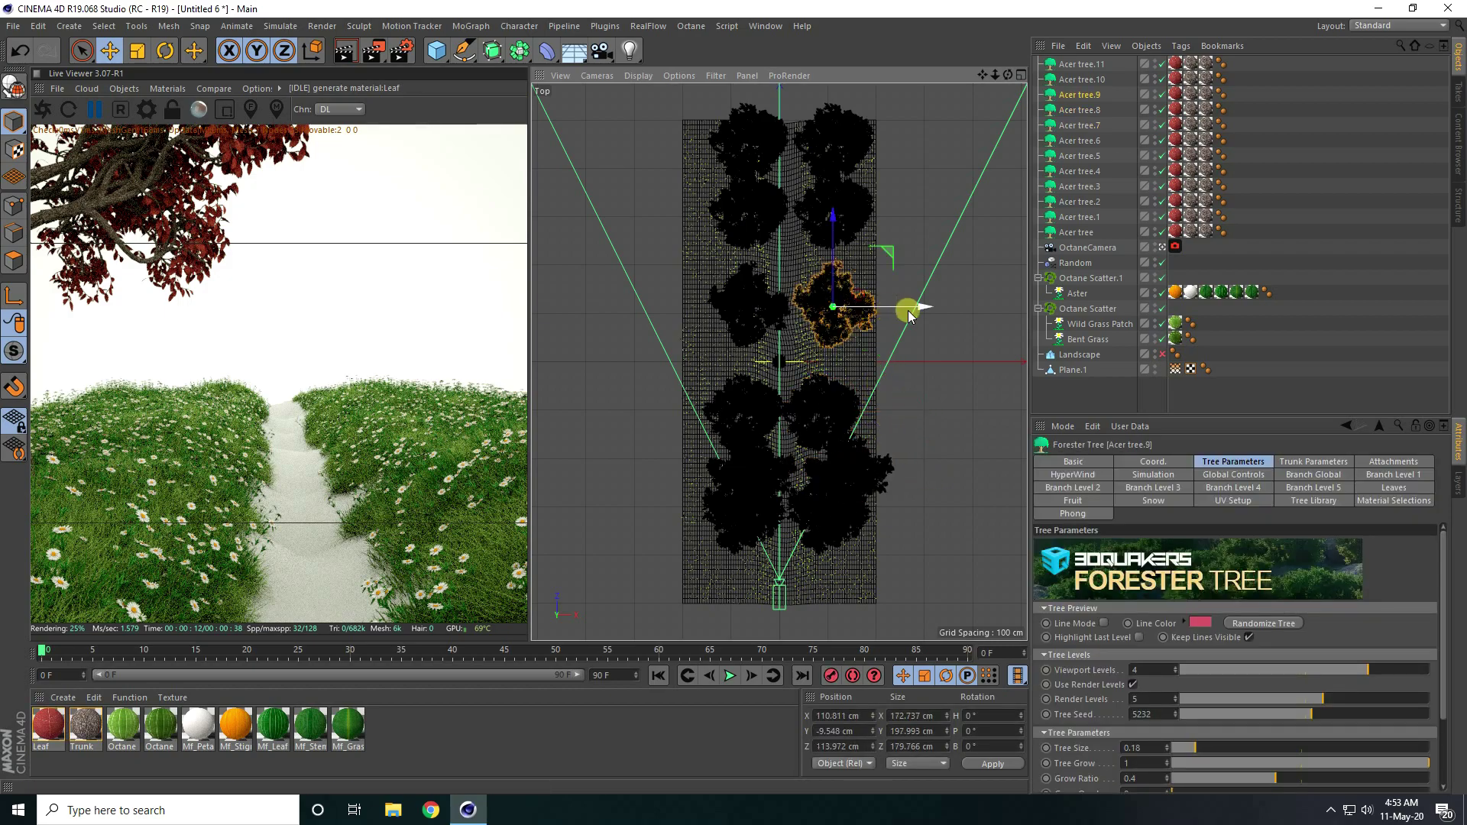
click(832, 236)
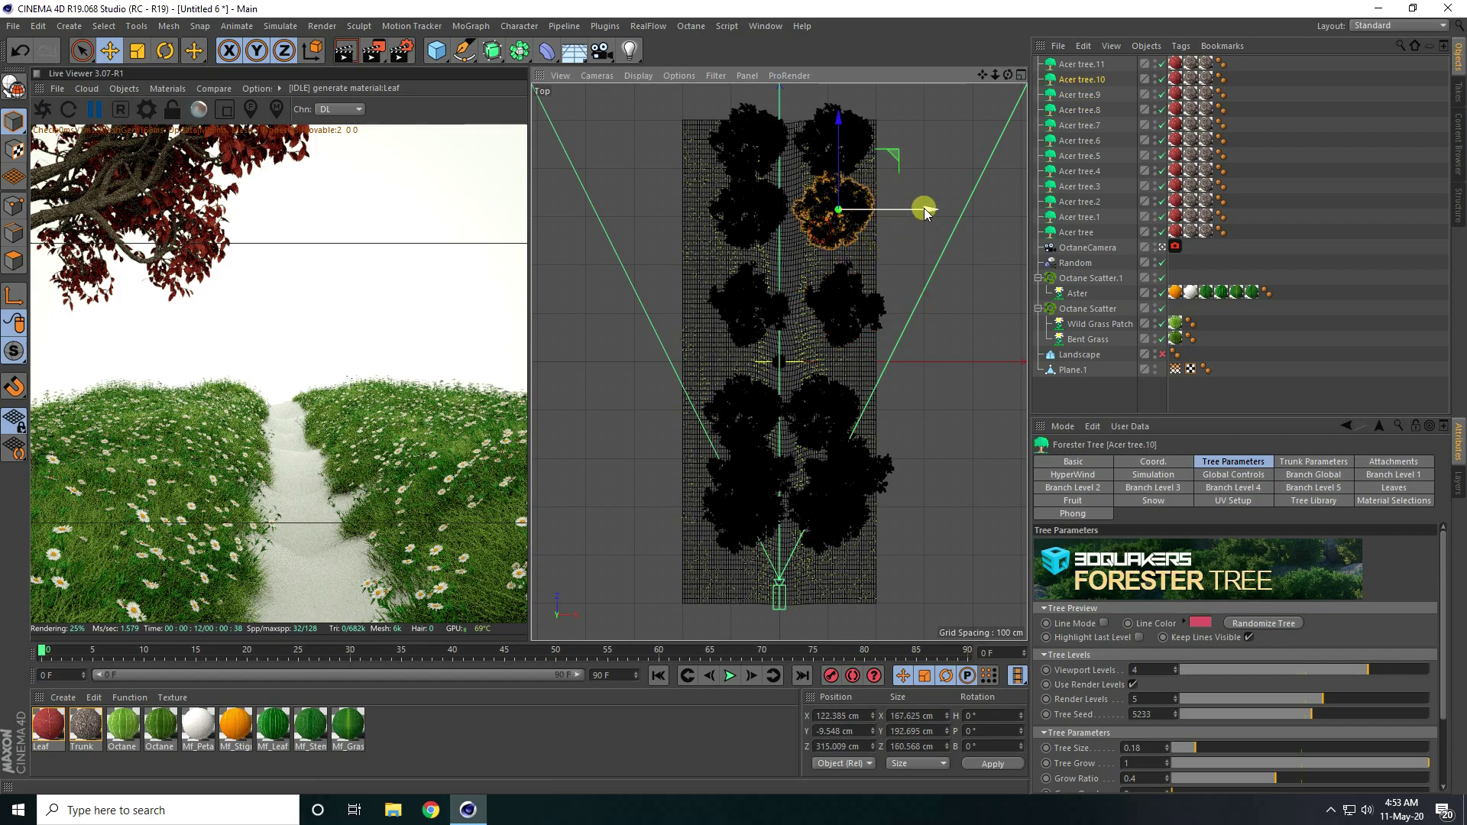
click(857, 150)
drag(920, 147, 936, 140)
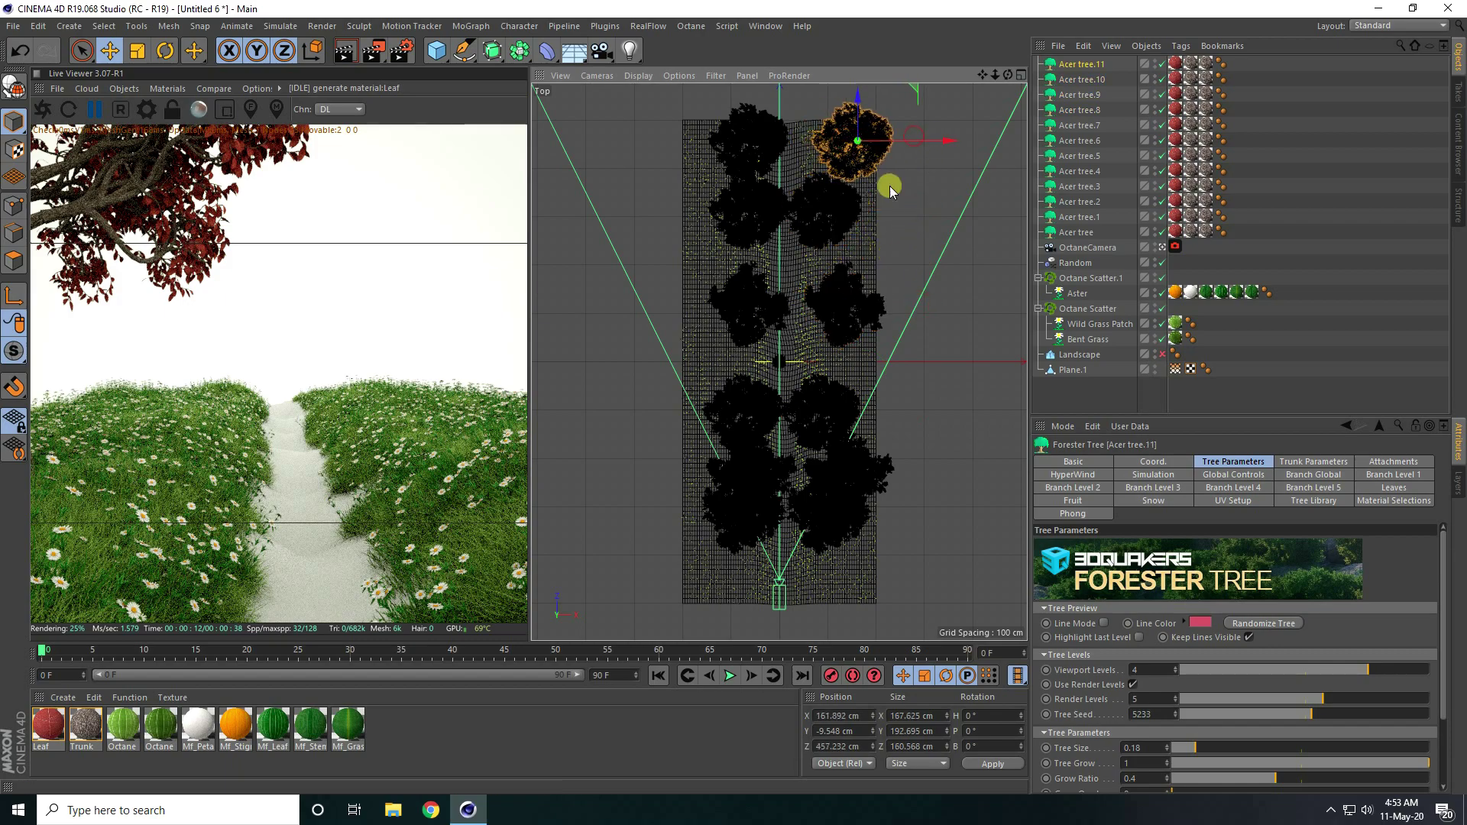
Rotate Acer tree.8, tree.9 and tree.10 around their vertical axes to headings of about 55°, 41° and -73°.
click(833, 399)
key(r)
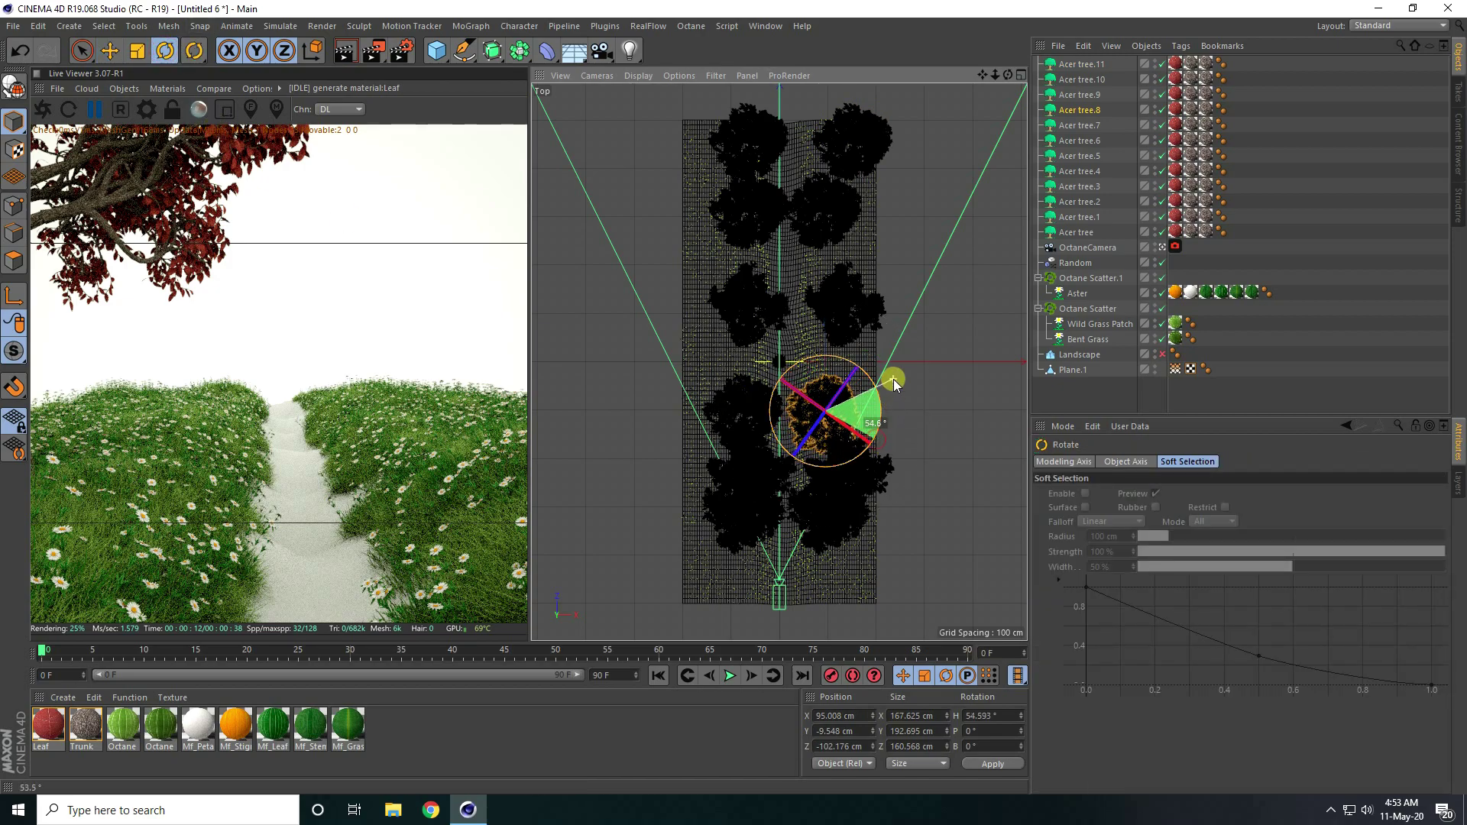
click(835, 270)
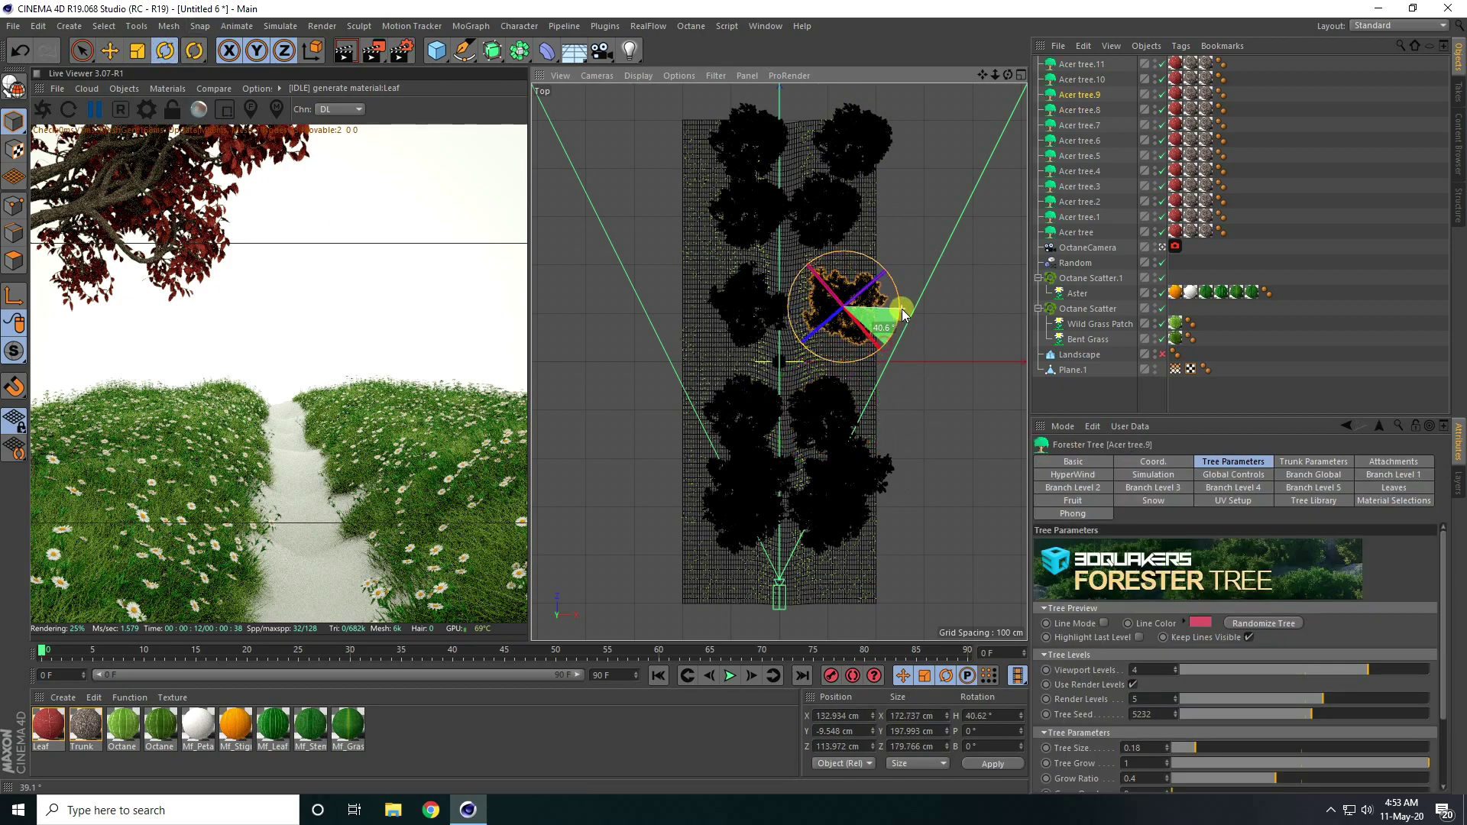
click(848, 214)
drag(878, 227, 862, 262)
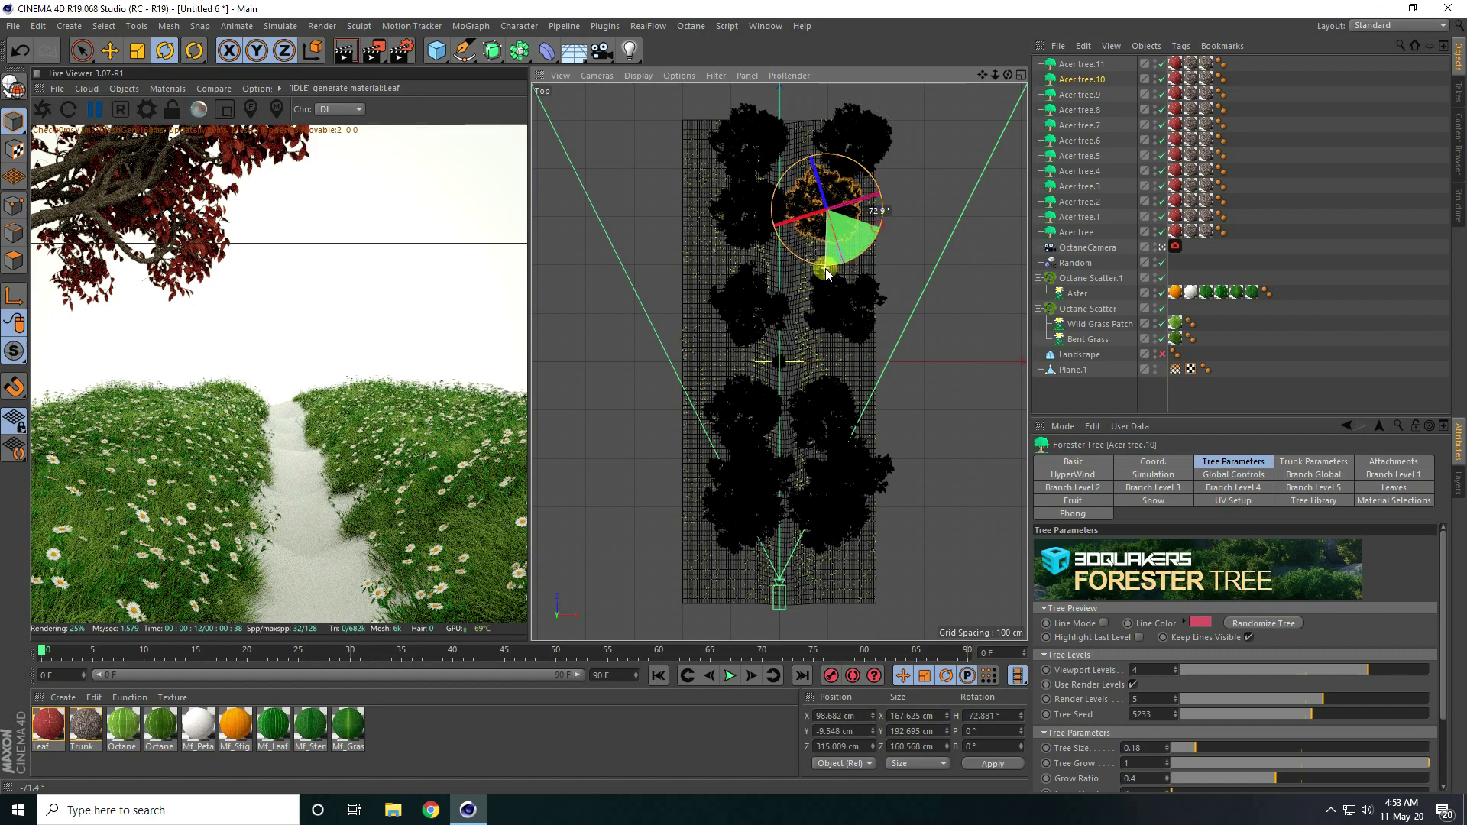
Rotate Acer tree.11 to a heading of about 34° and the nearest right-row tree, Acer tree.6, to about 25°.
click(855, 129)
drag(912, 164, 920, 118)
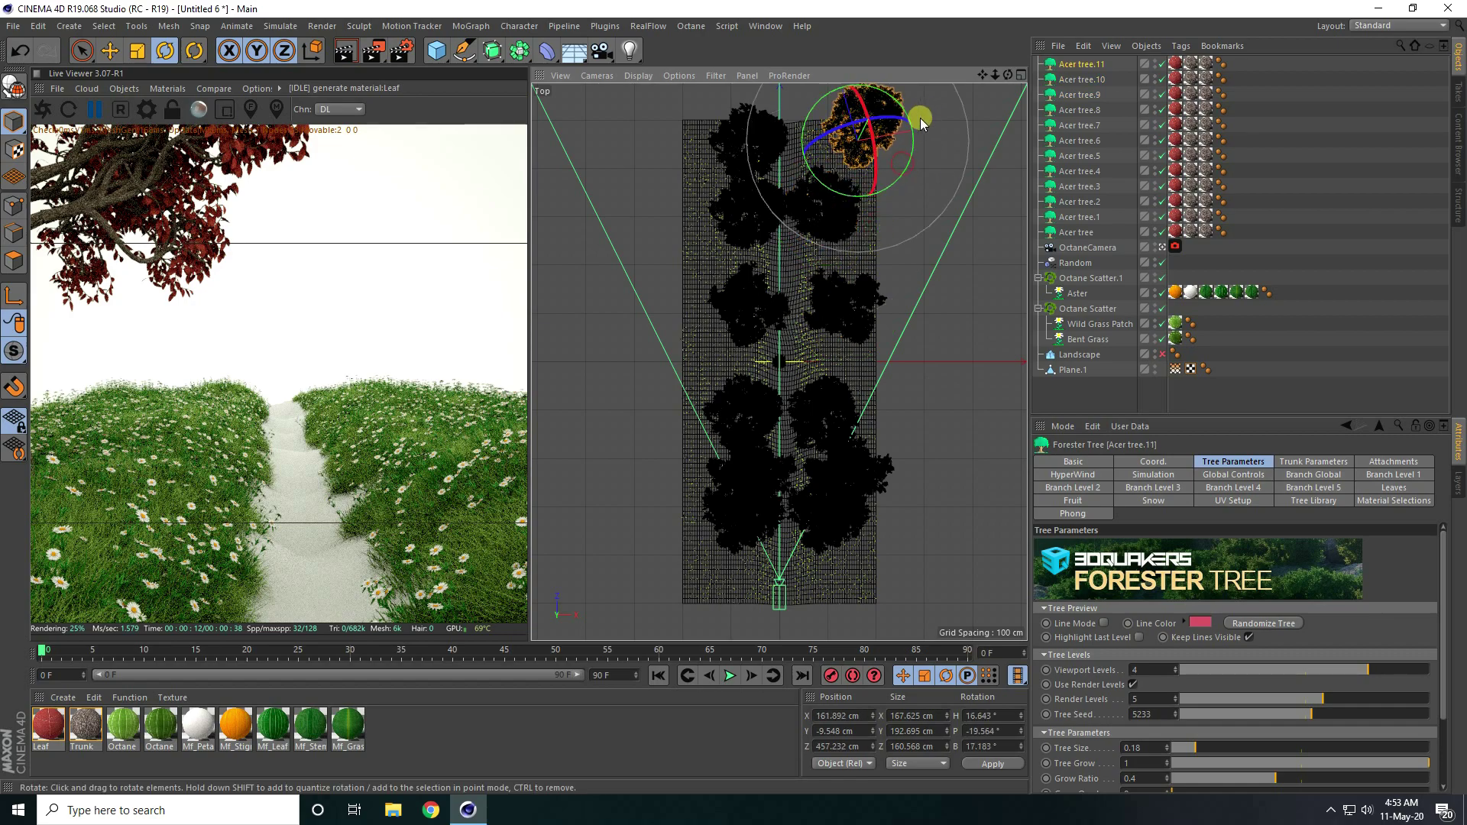
key(ctrl+z)
drag(878, 197, 909, 174)
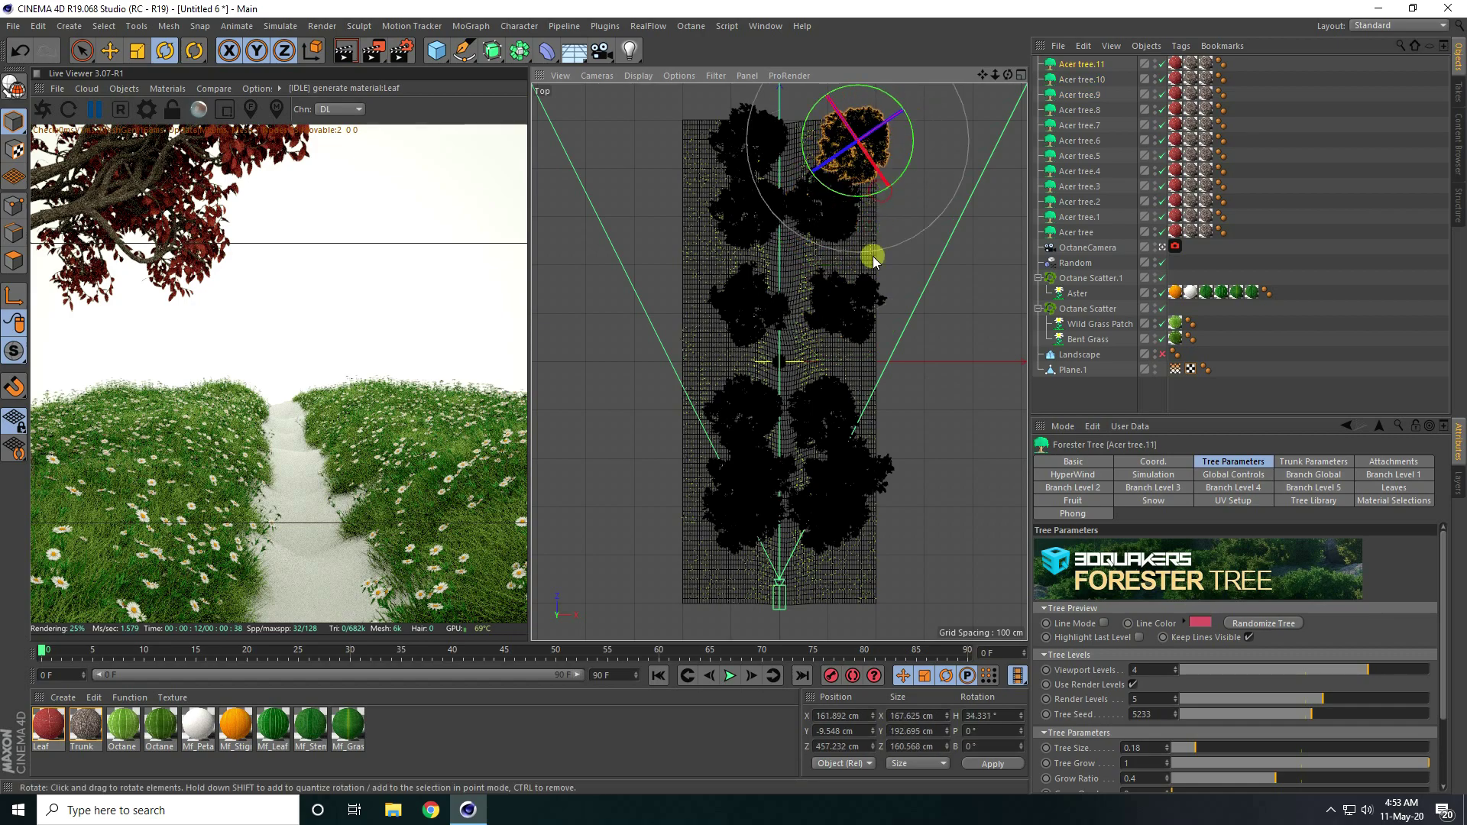
click(878, 542)
drag(878, 543, 889, 519)
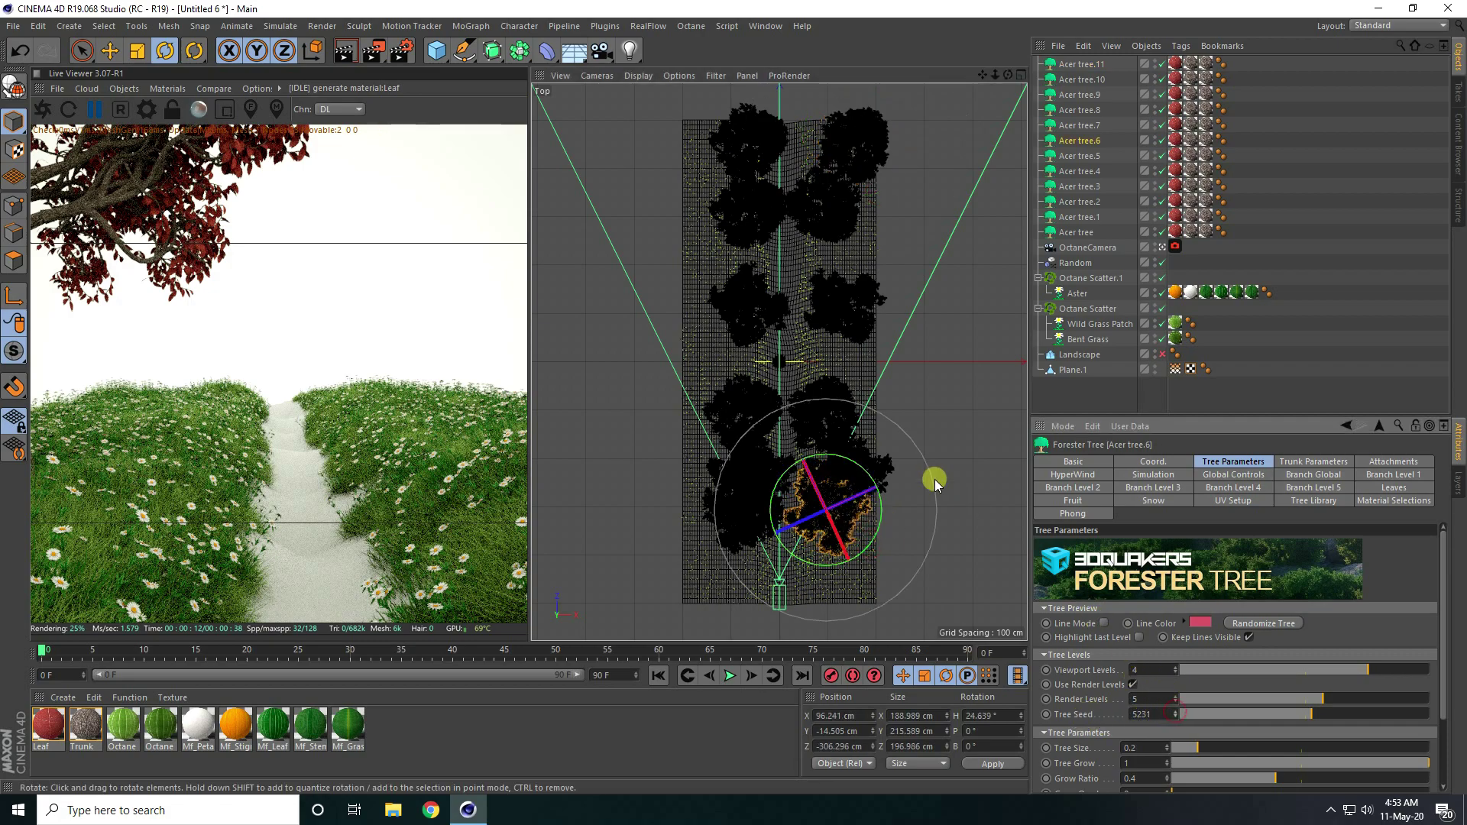
Change Acer tree.8's Tree Seed, then set Acer tree.9's seed to 5233 and those of Acer tree.10 and tree.11 to 5234.
click(840, 434)
click(1175, 711)
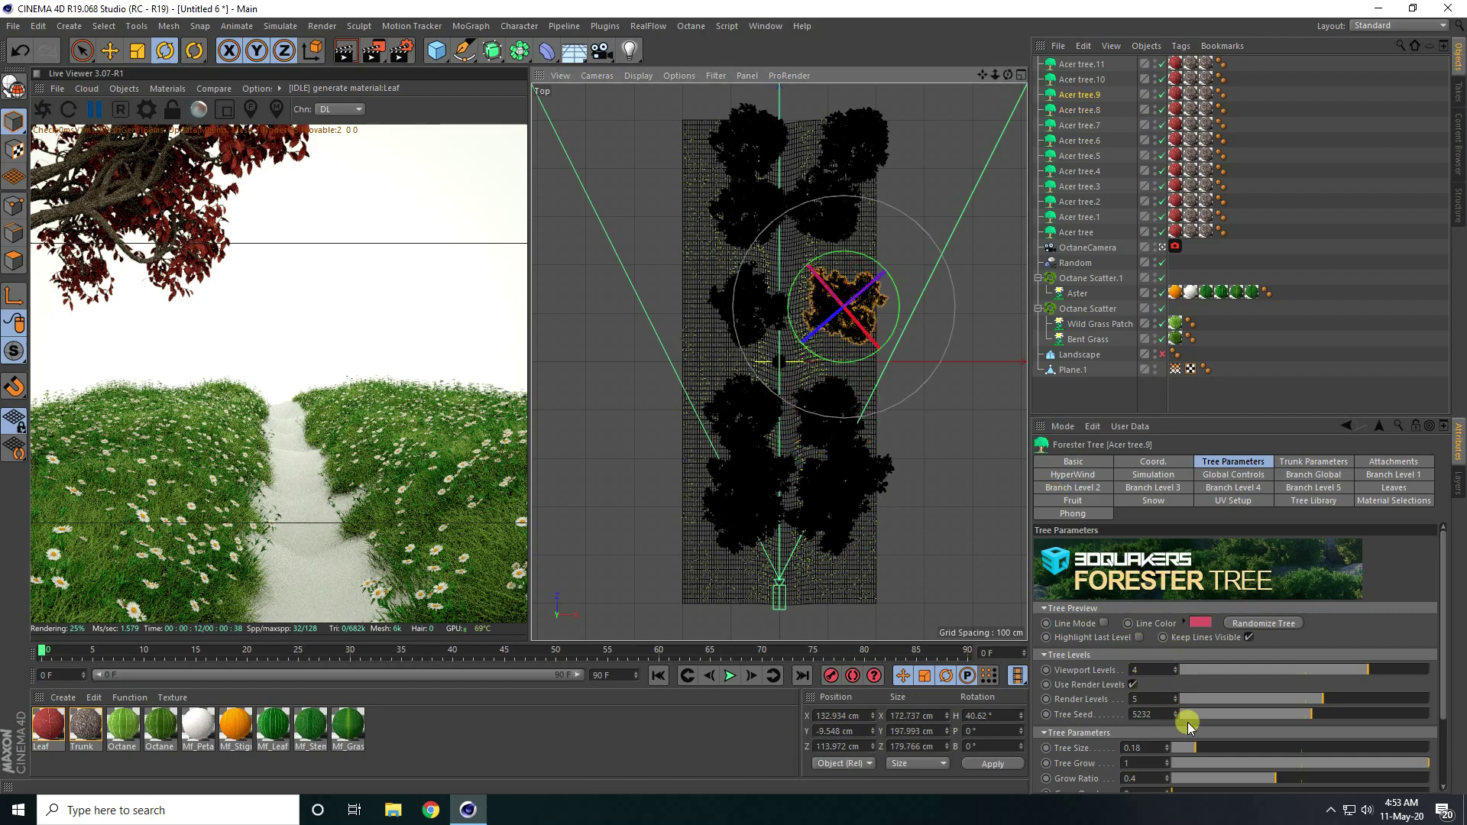
click(1167, 711)
click(844, 217)
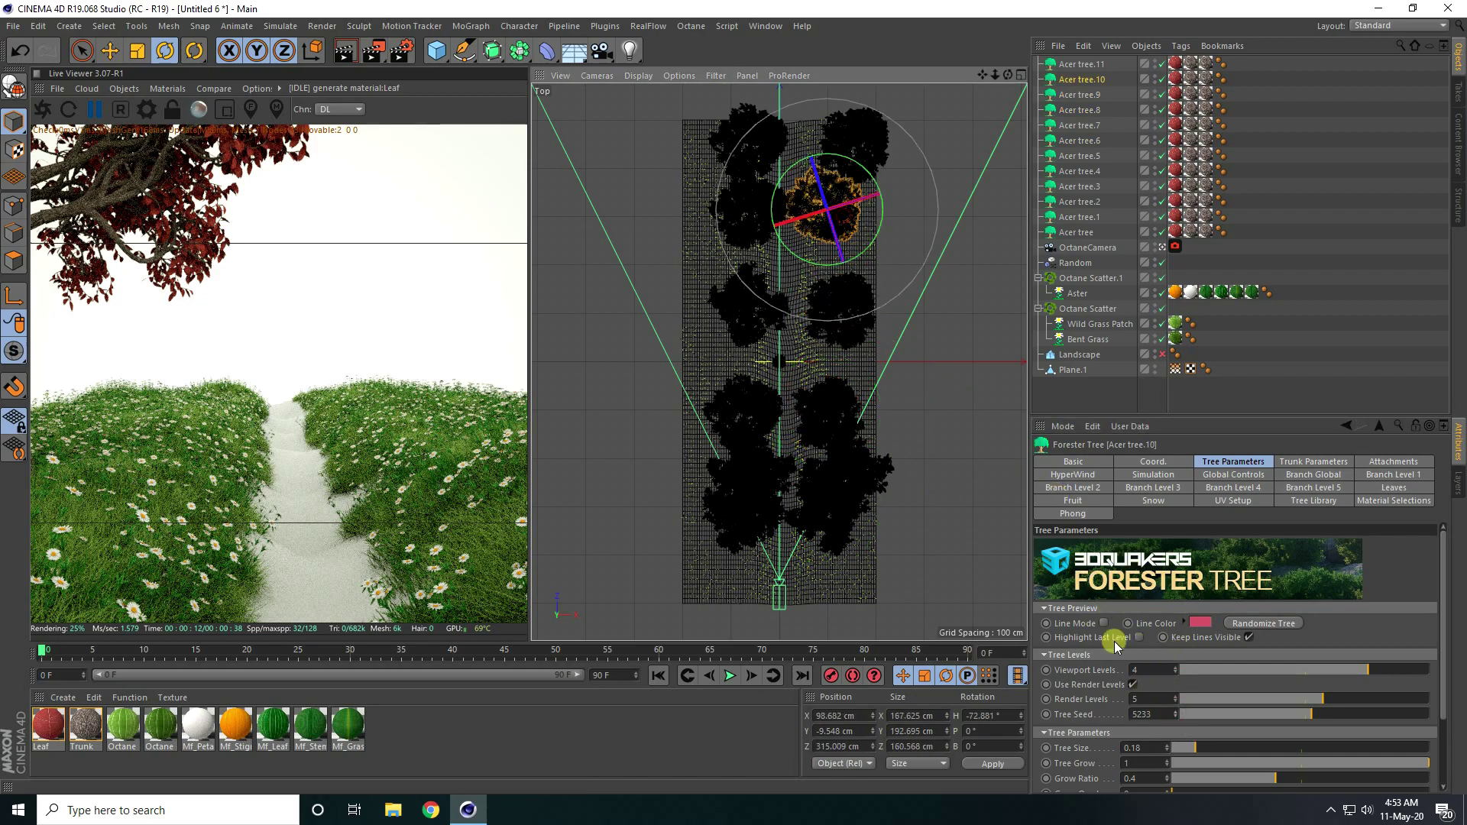
click(1175, 711)
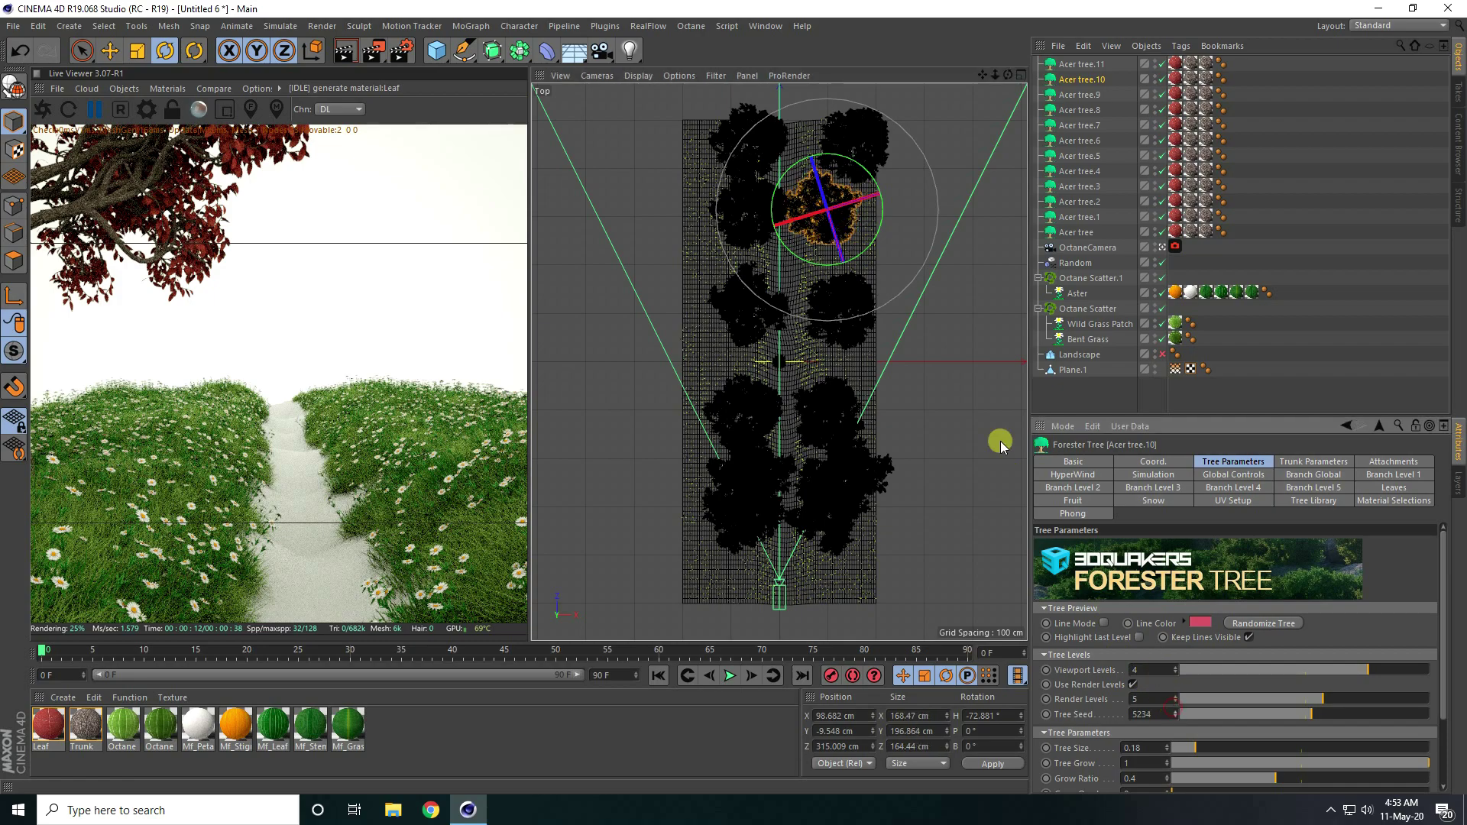
click(875, 142)
click(1177, 712)
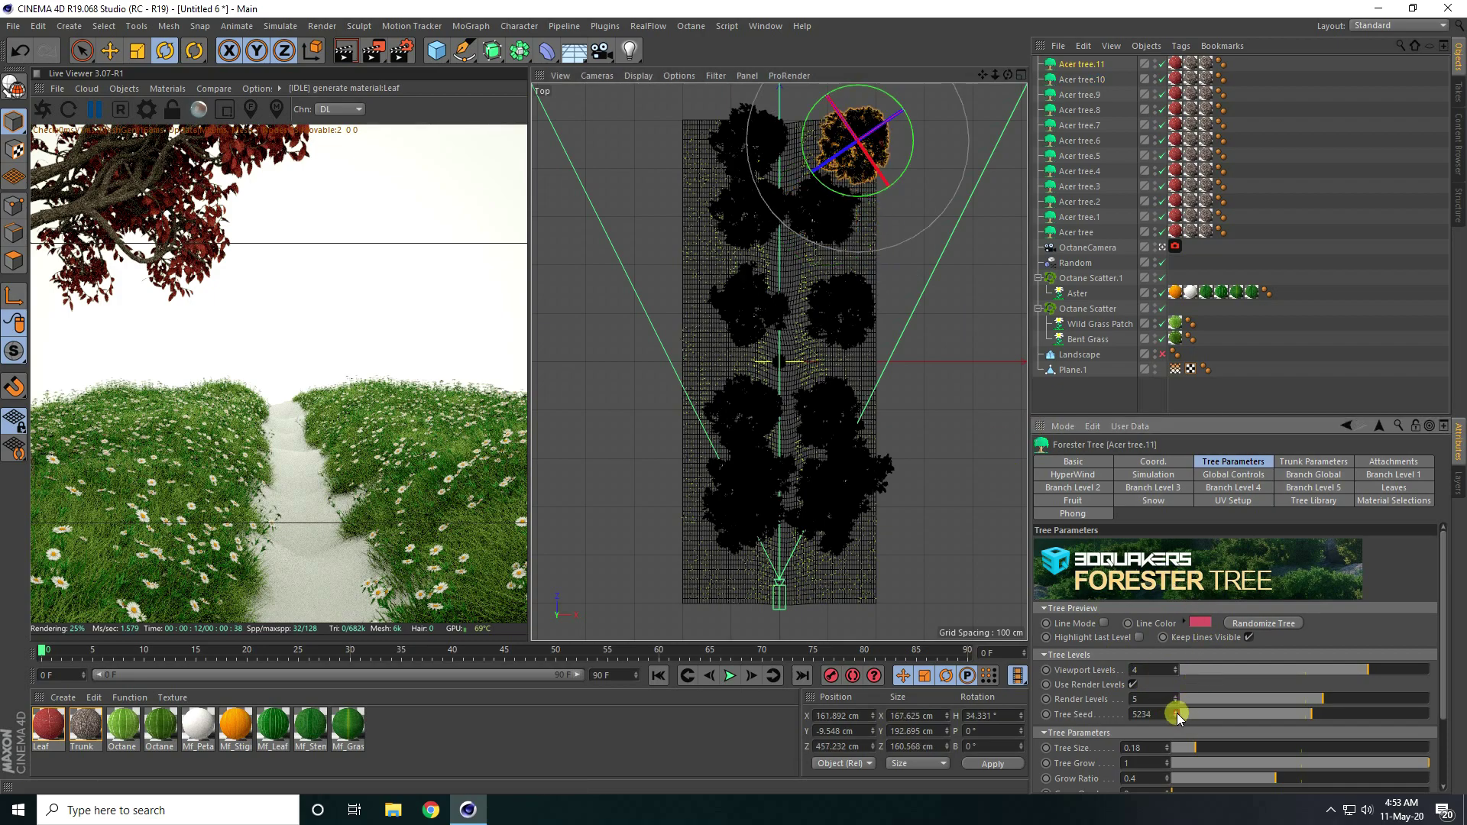
In the perspective view, reposition Acer tree.9 closer to the path at about X 83 cm, Z 71 cm.
middle_click(780, 311)
middle_click(677, 254)
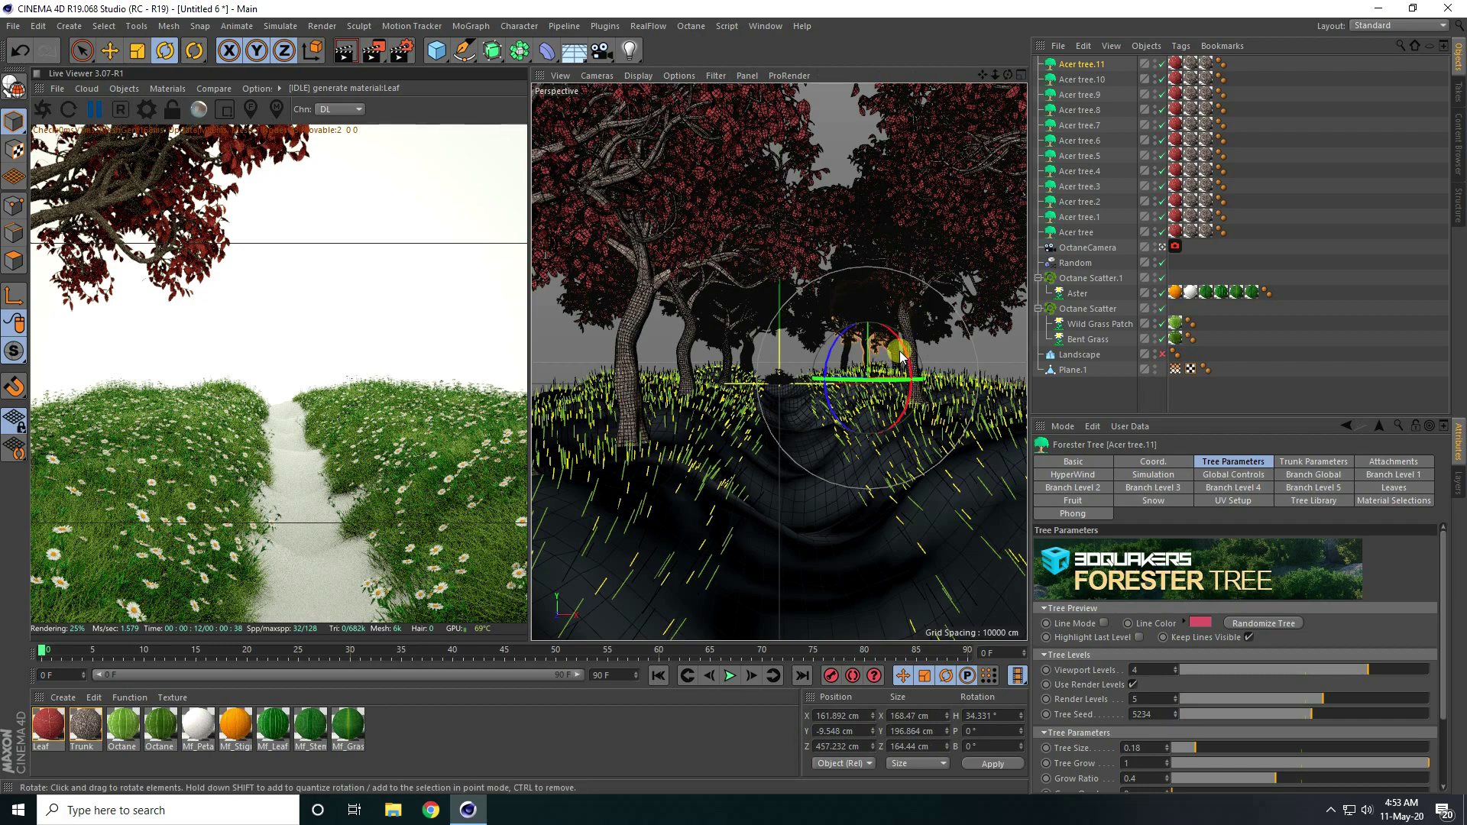
key(e)
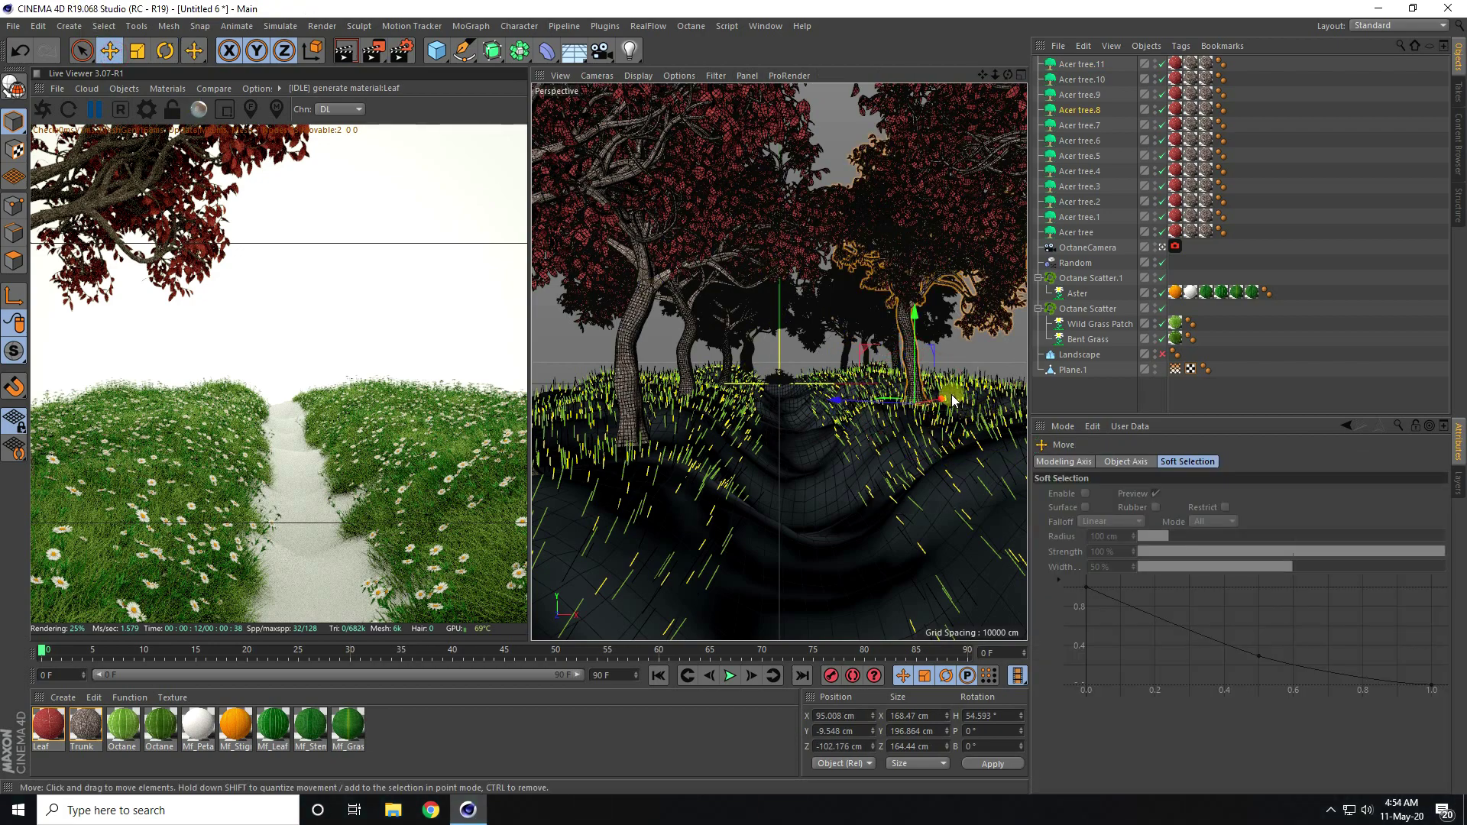
click(929, 397)
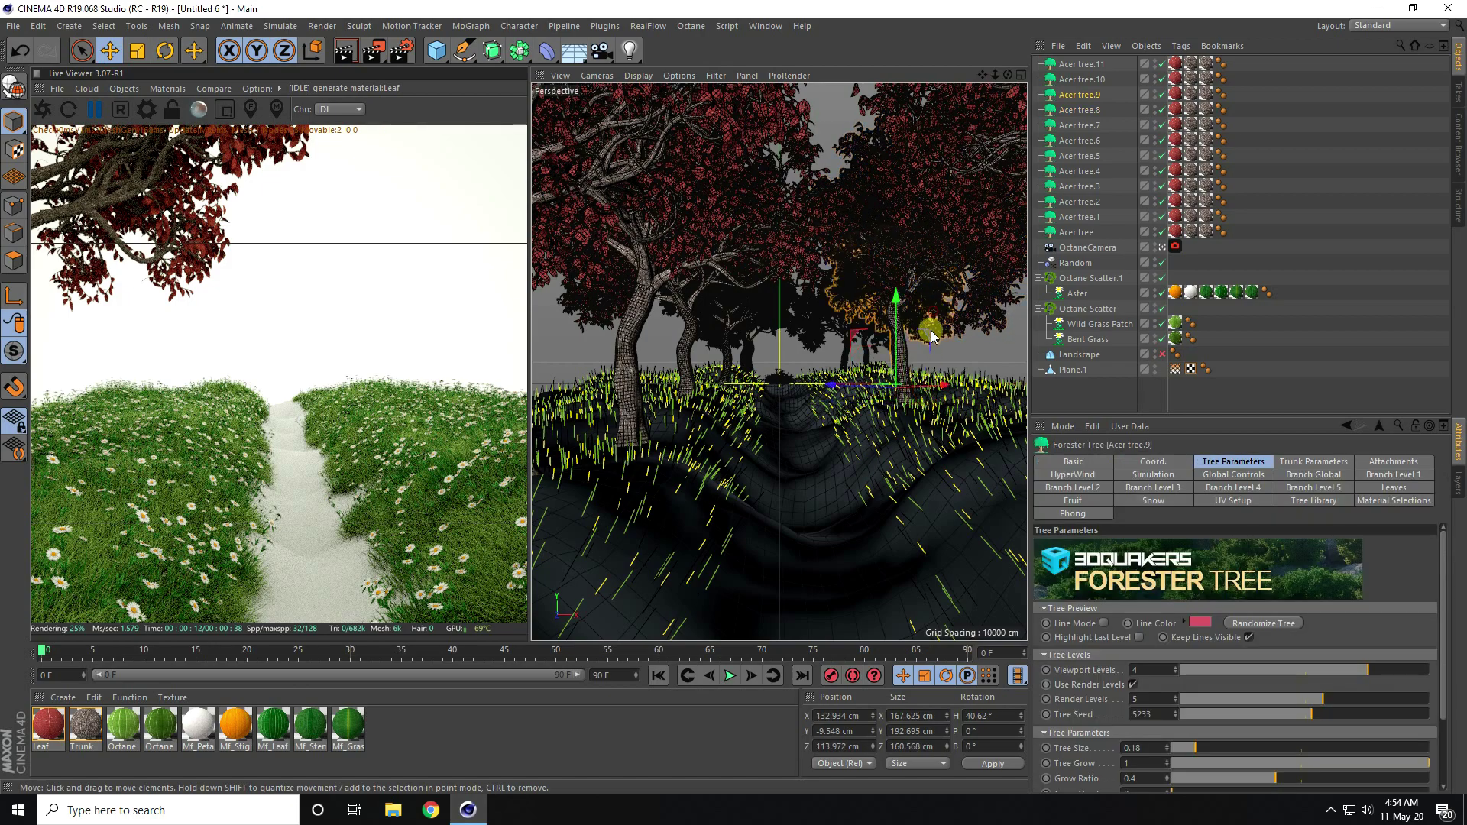
mouse_move(931, 380)
mouse_down()
mouse_move(917, 370)
mouse_move(907, 386)
mouse_up()
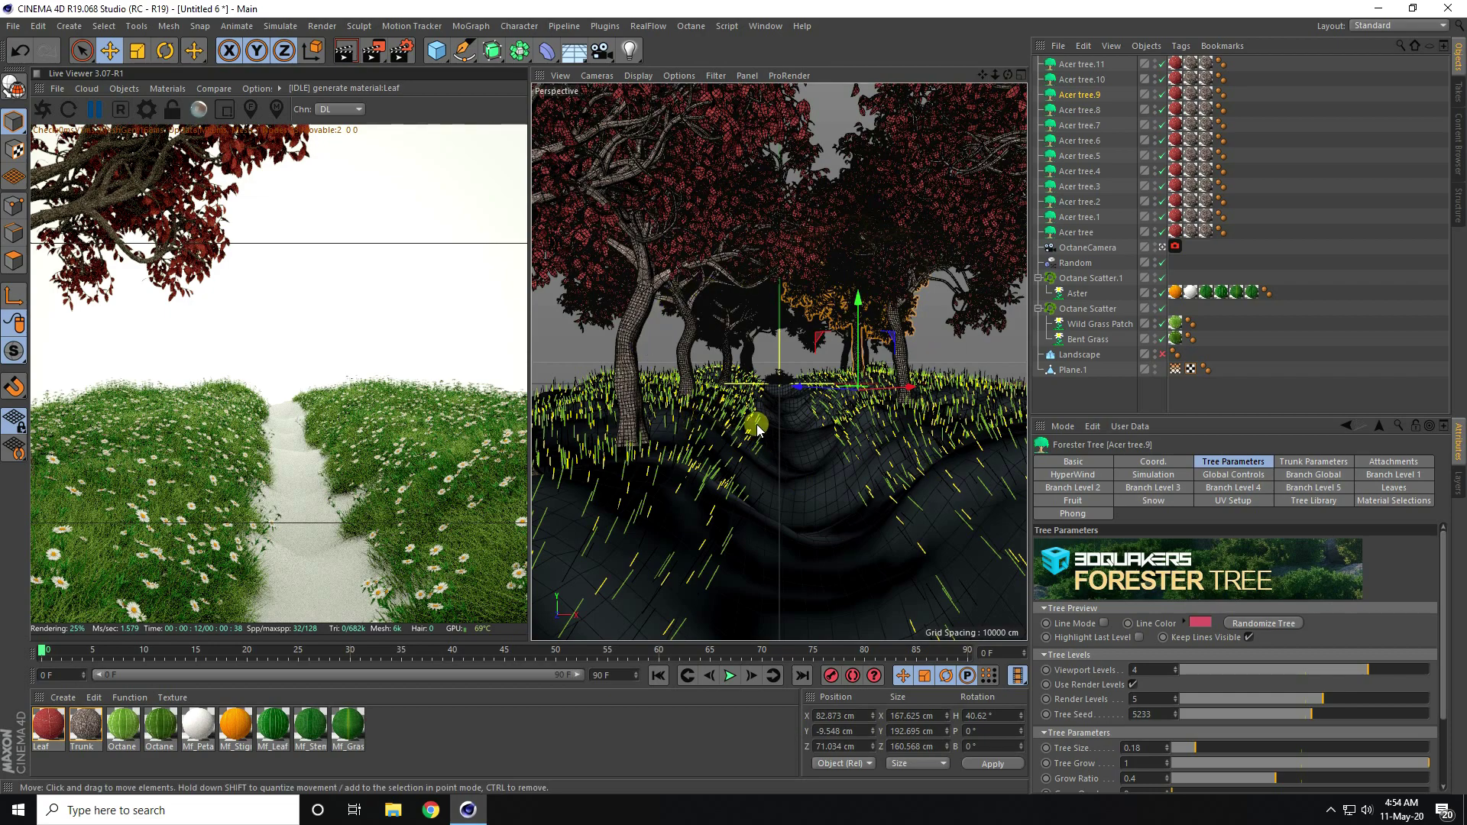
Merge the Old Bridge model from the Old_Bridge folder into the scene.
click(13, 26)
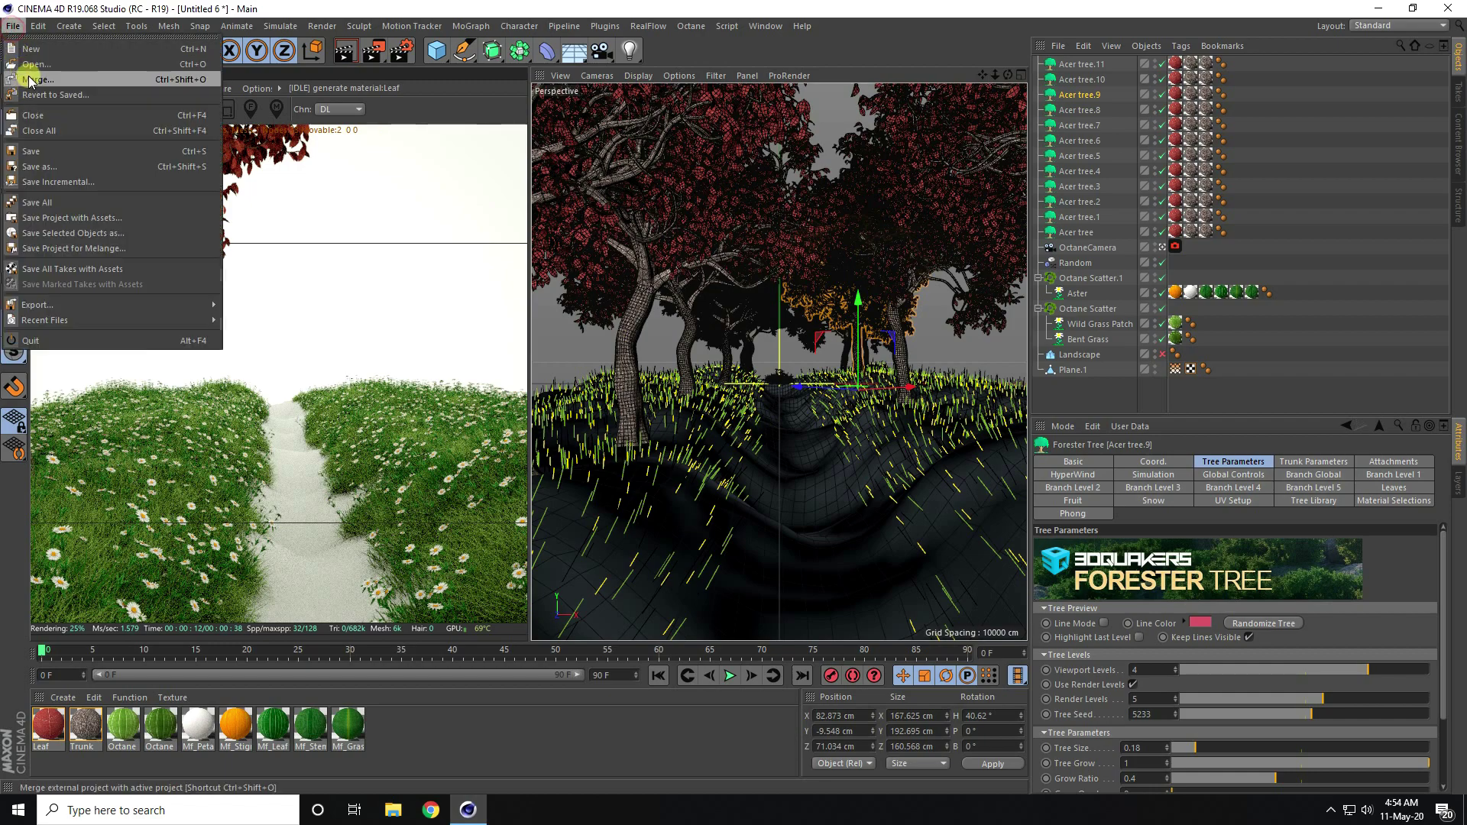
click(29, 80)
click(256, 170)
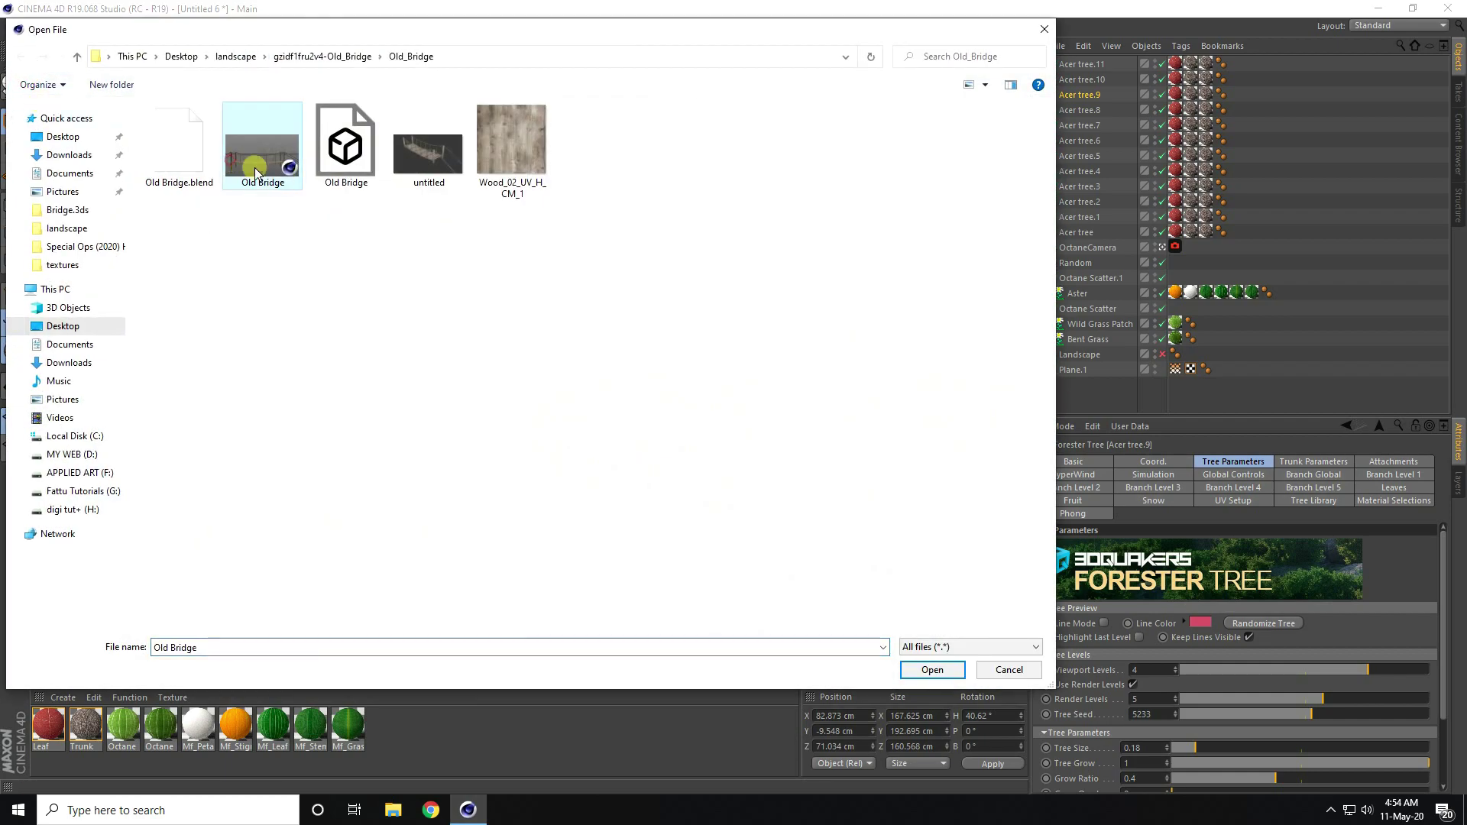
click(932, 669)
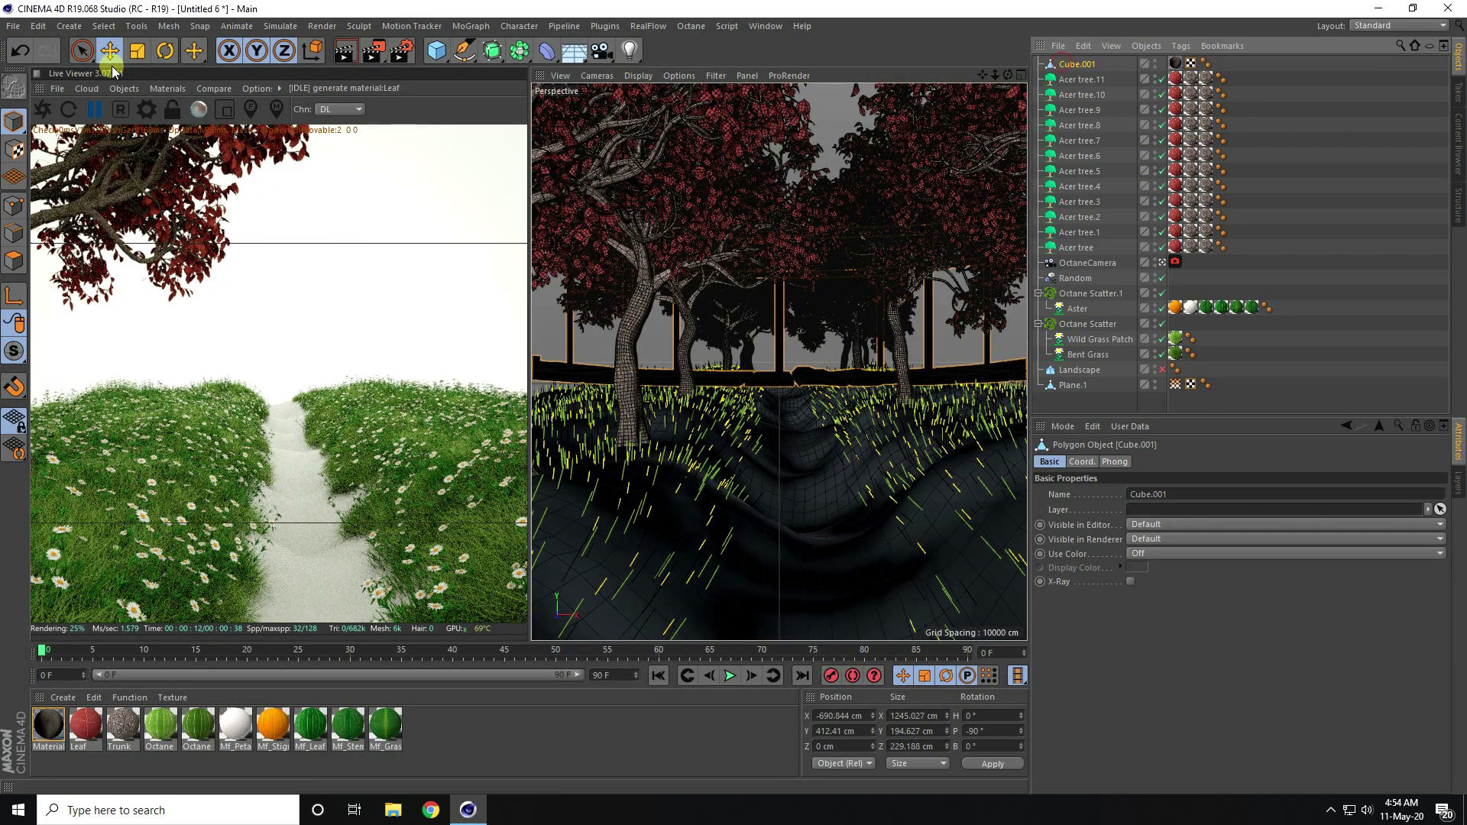
click(137, 51)
drag(875, 336, 818, 351)
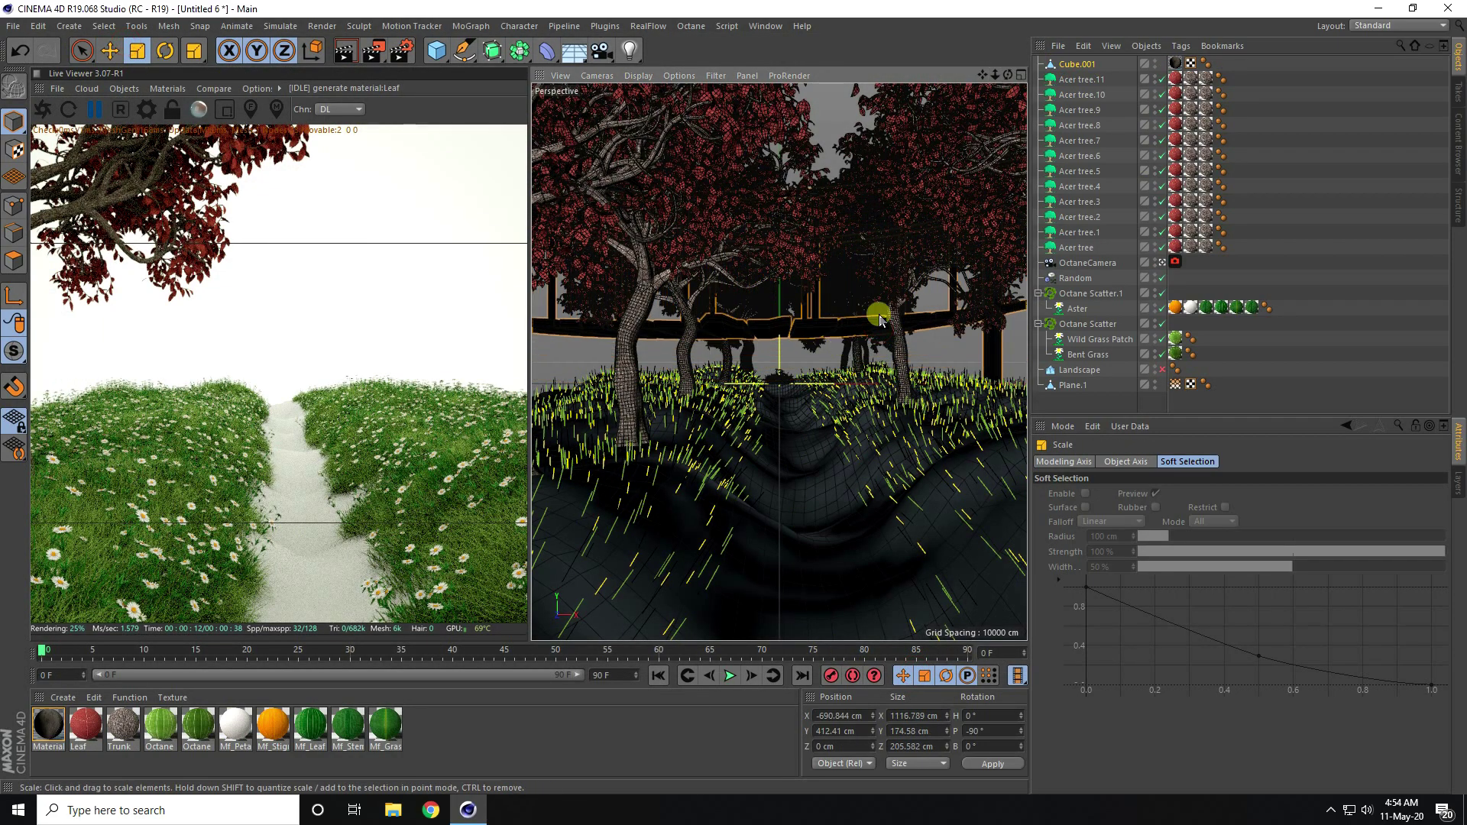
key(ctrl+z)
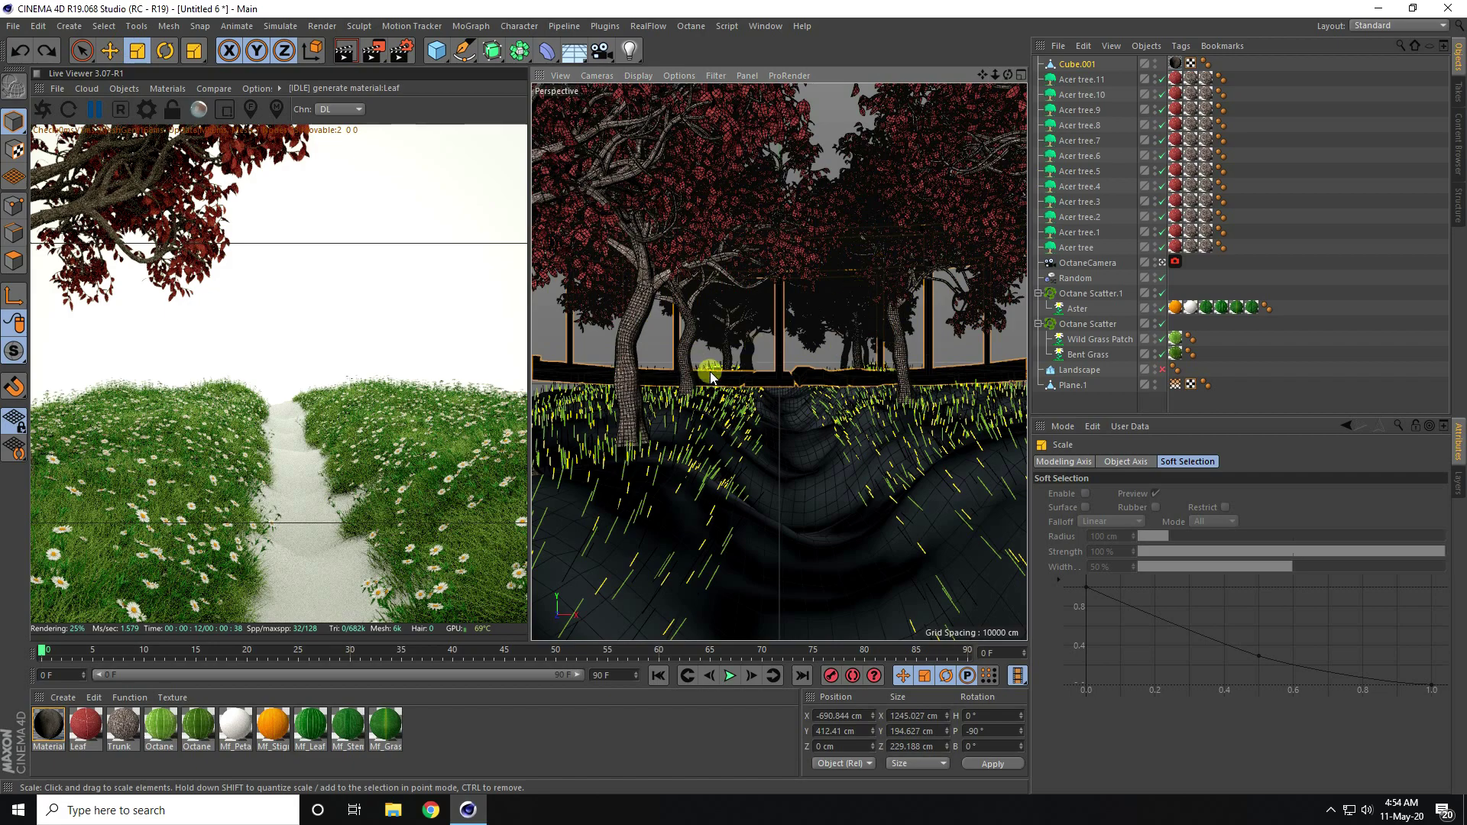
Center the bridge's axis on its geometry using Axis Center with Points Center, Include Children and Use All Objects enabled.
click(1068, 69)
click(169, 26)
mouse_move(221, 168)
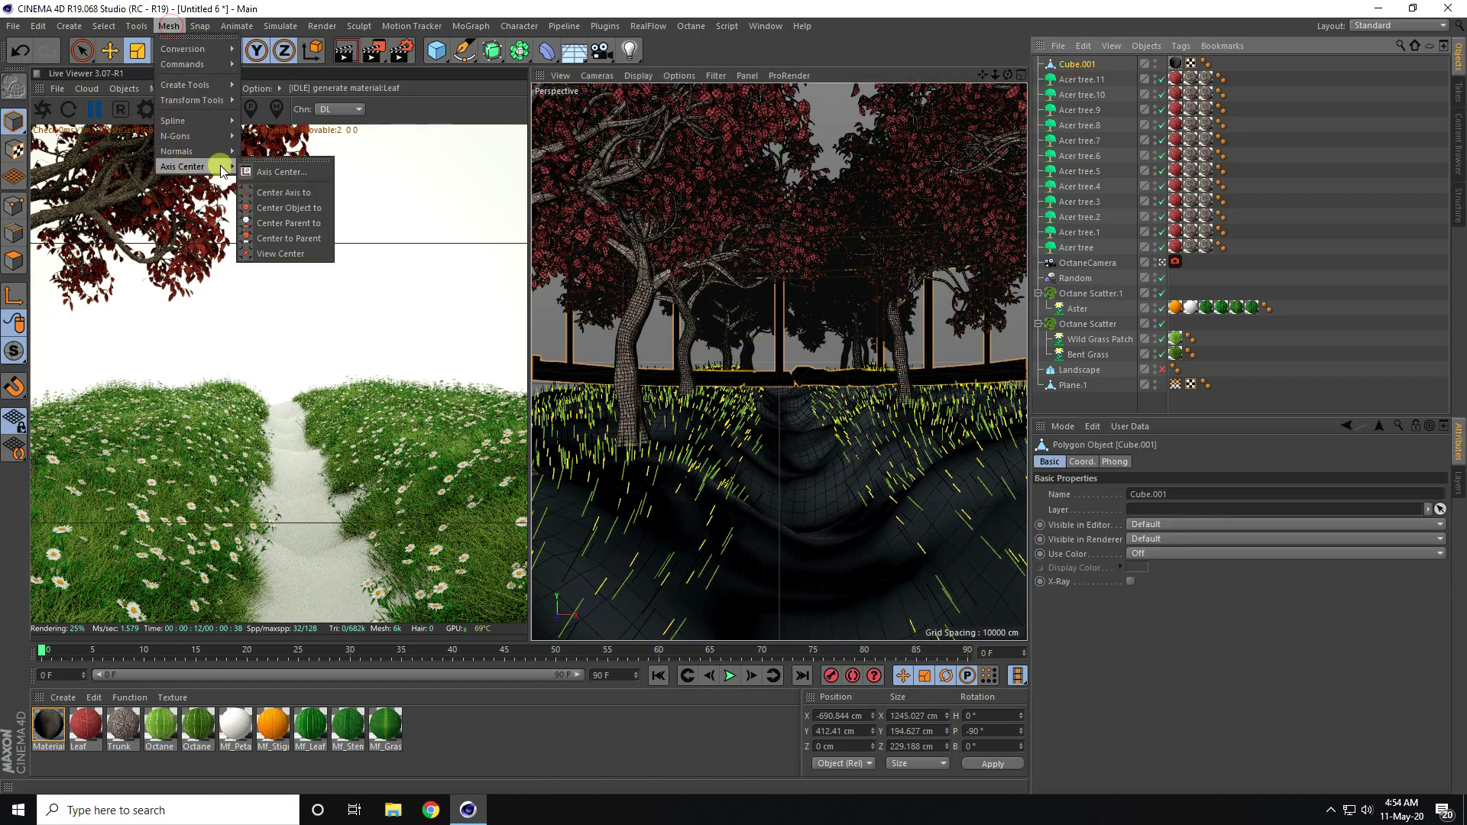
click(277, 172)
click(341, 196)
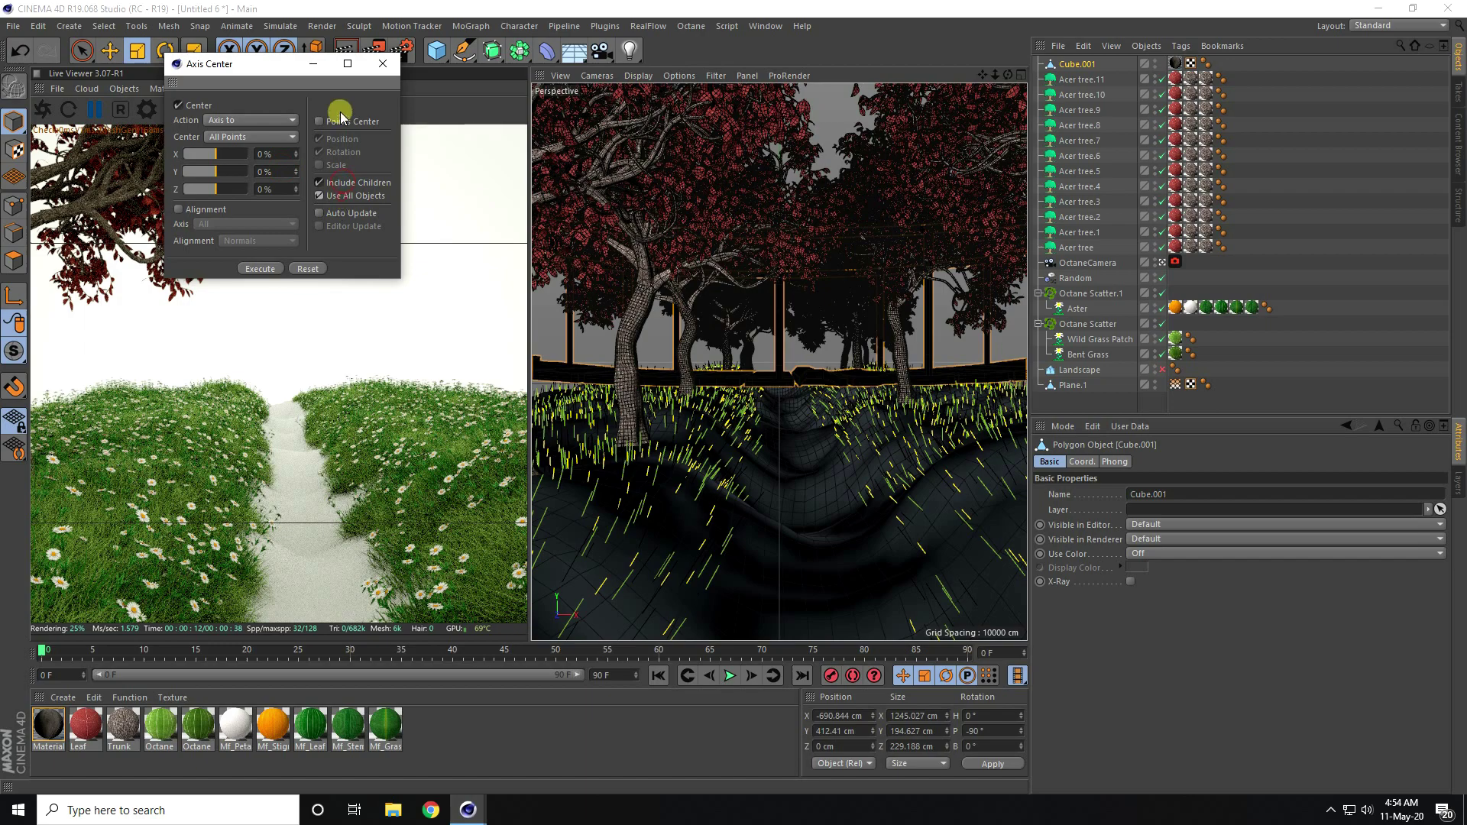
click(320, 123)
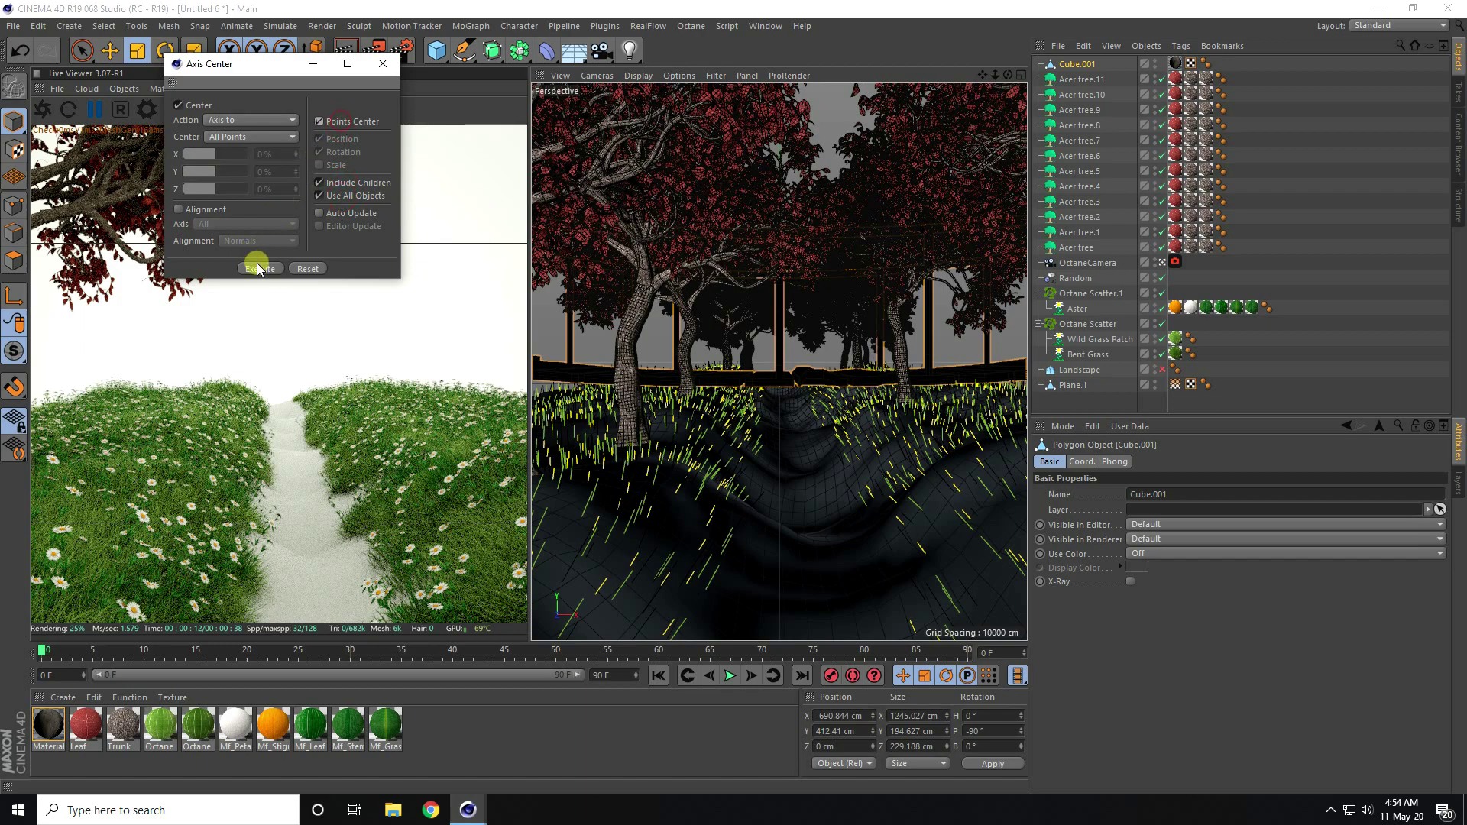
click(382, 66)
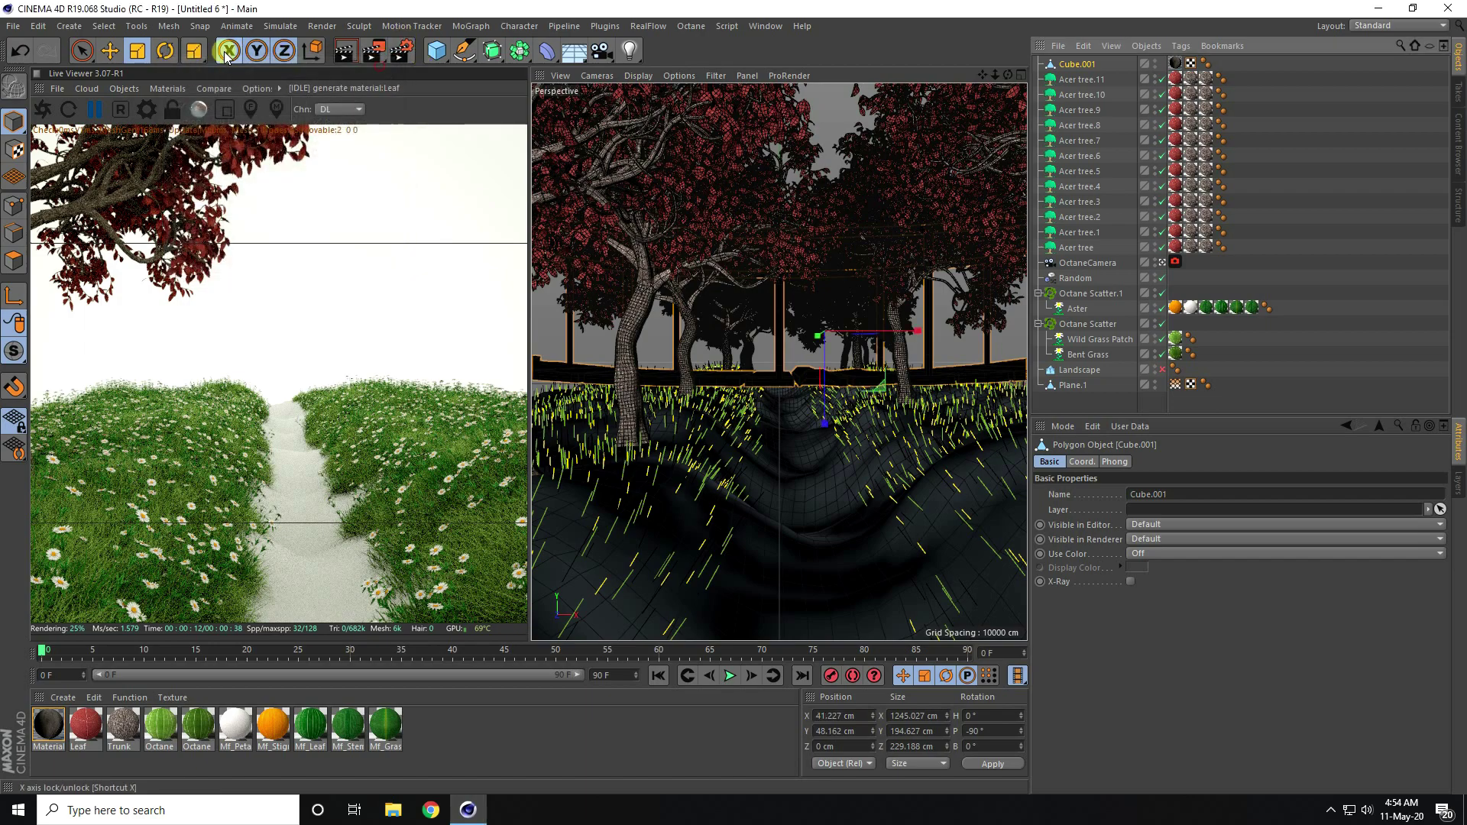
Scale the bridge down to about 357 cm long and place it across the path at about Y 10 cm, Z 11 cm.
click(138, 50)
drag(806, 258, 551, 344)
click(110, 50)
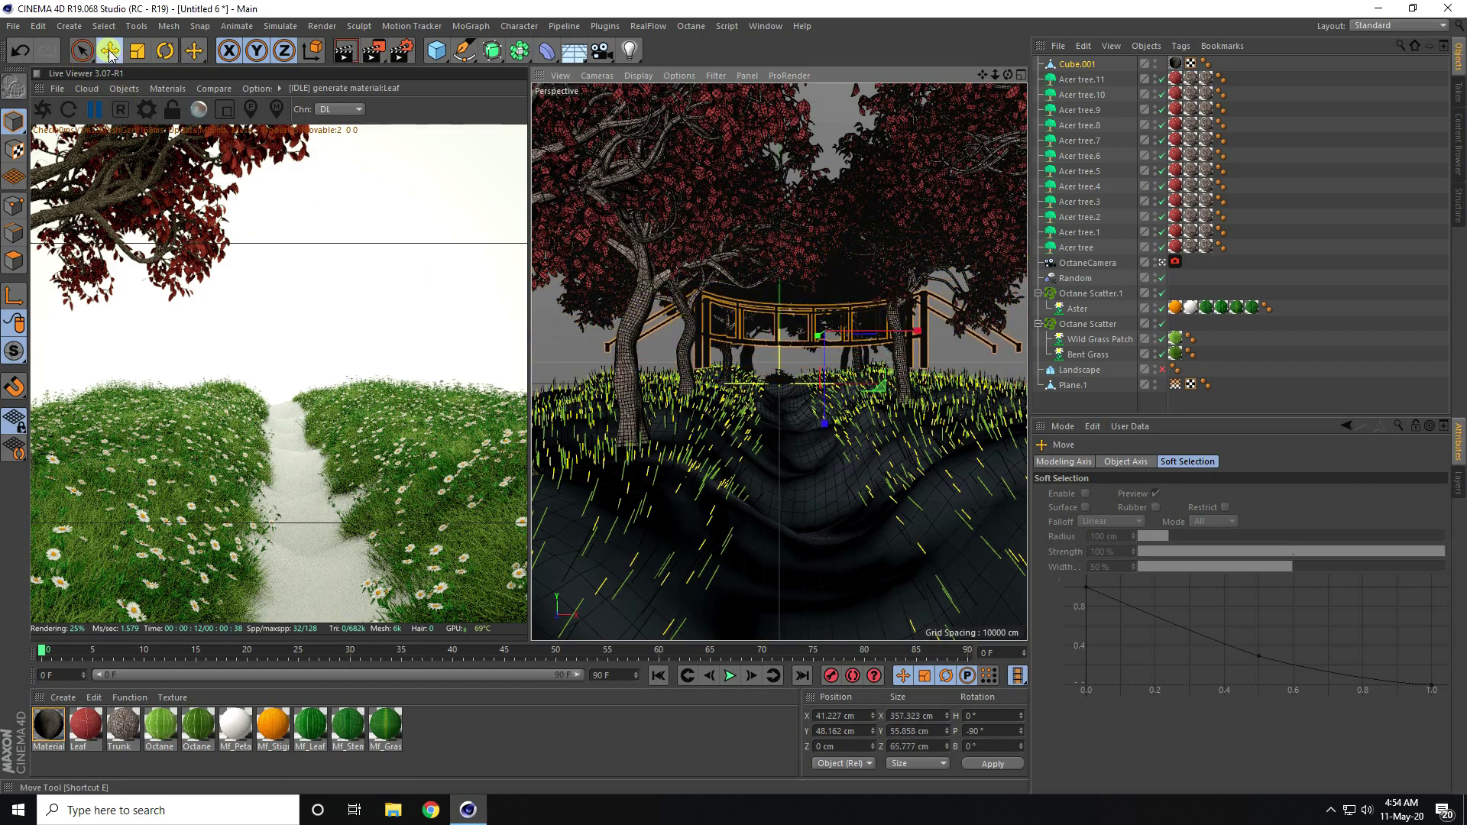
drag(824, 419, 815, 449)
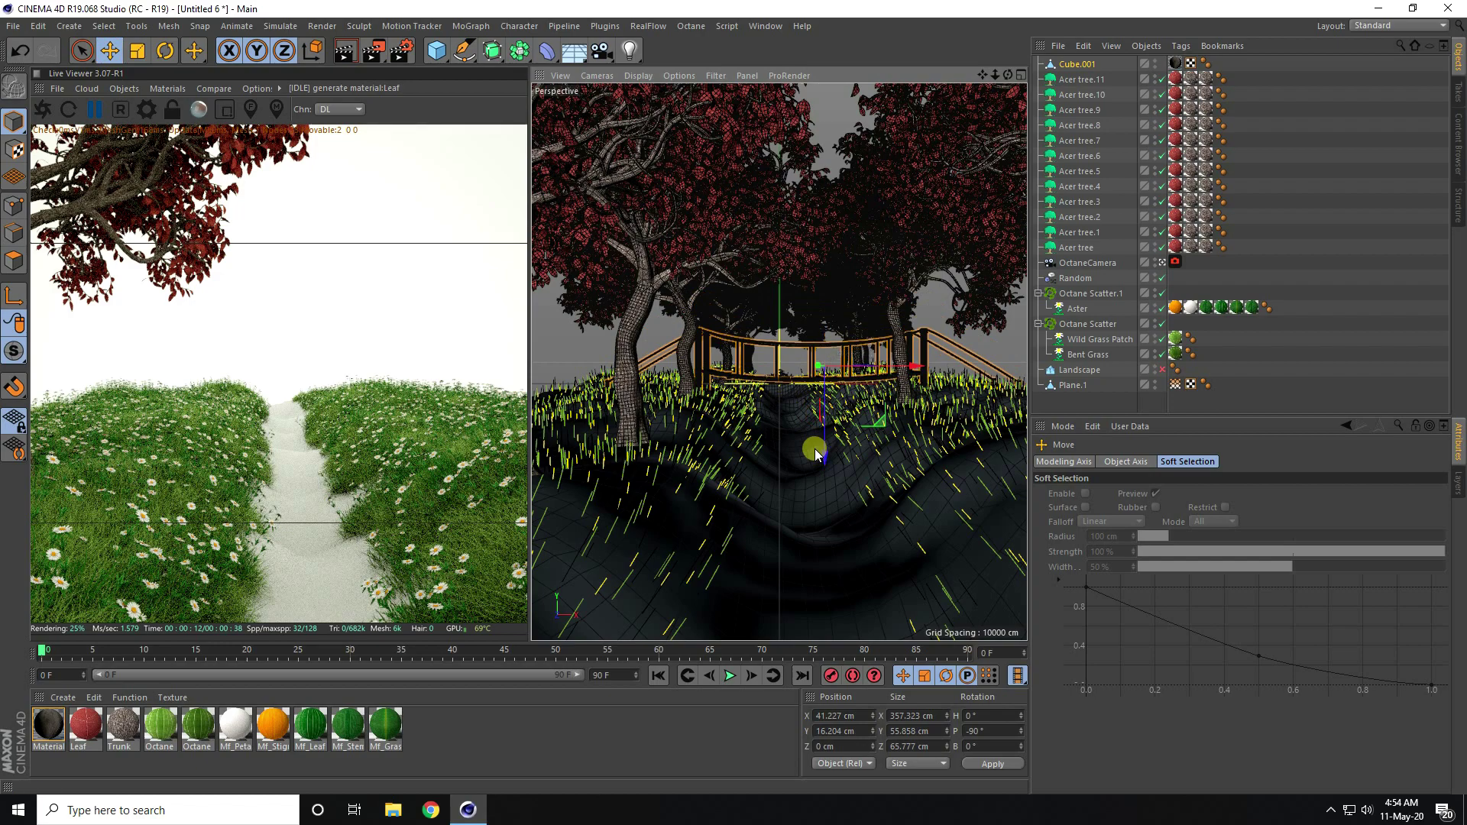
drag(815, 372, 891, 370)
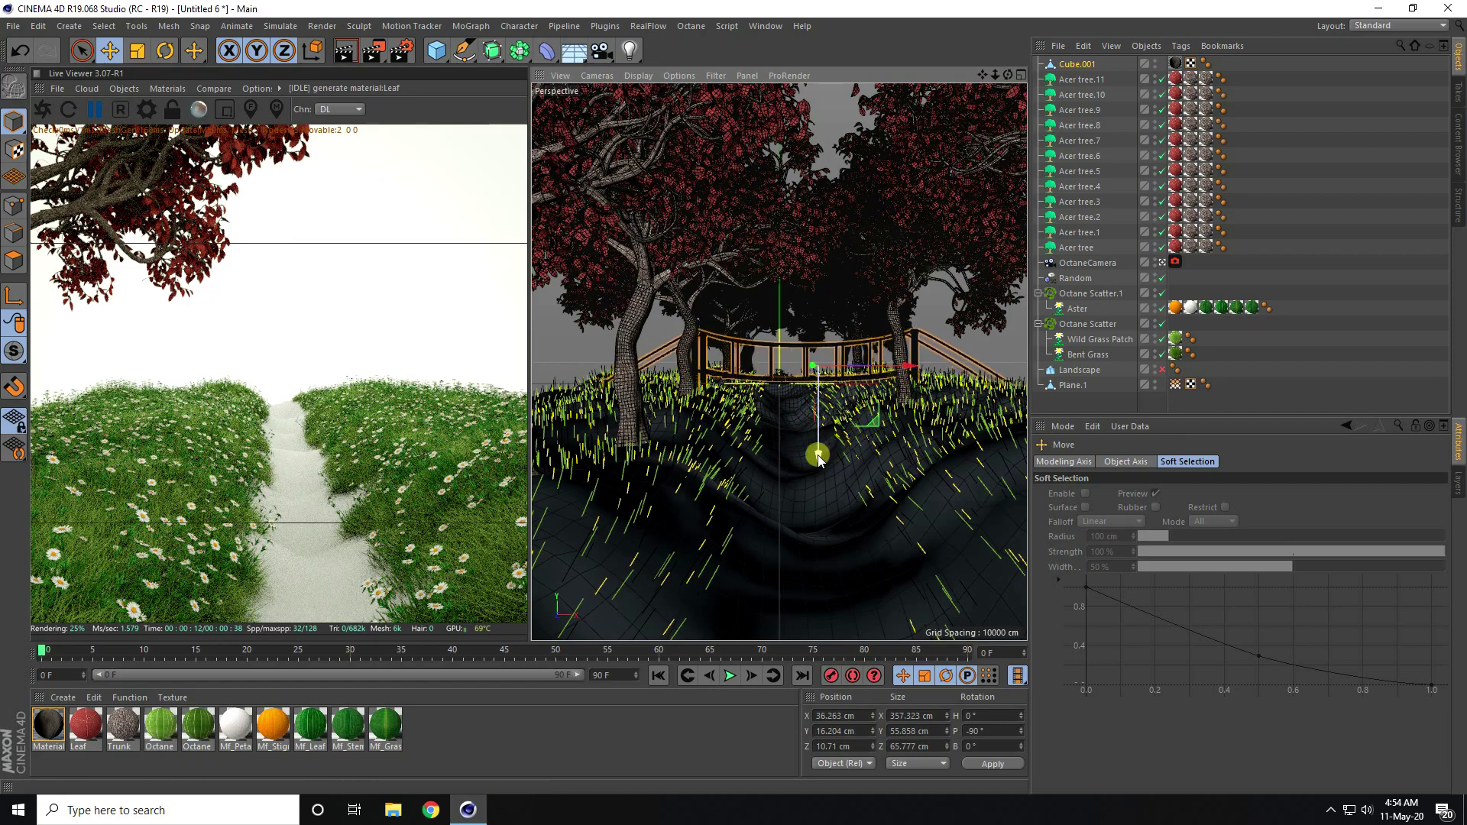
drag(819, 457, 813, 462)
Leave the OctaneCamera view and raise the bridge over the path to about Y 17 cm.
click(1154, 291)
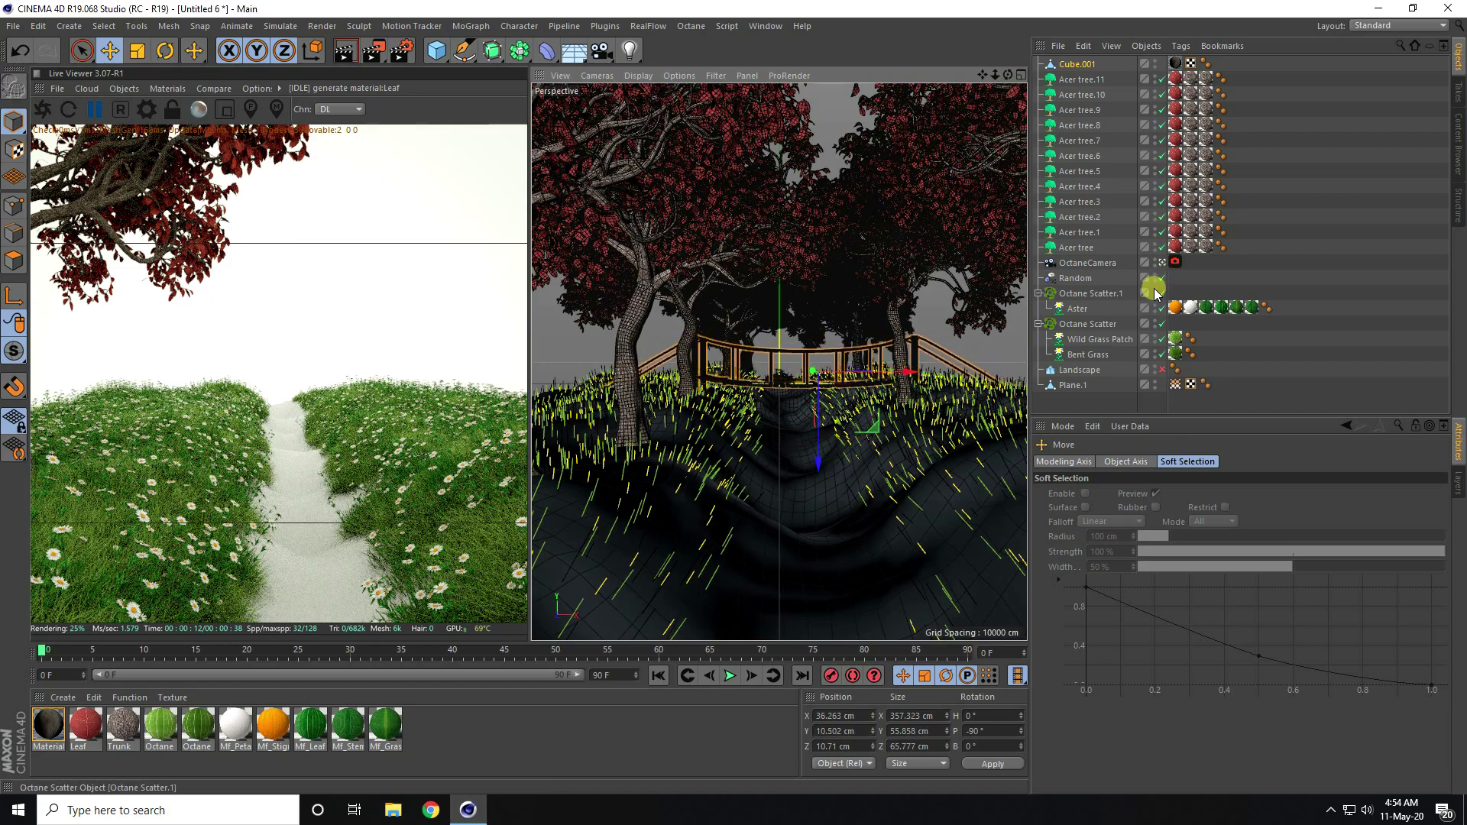
scroll(820, 260, up, 5)
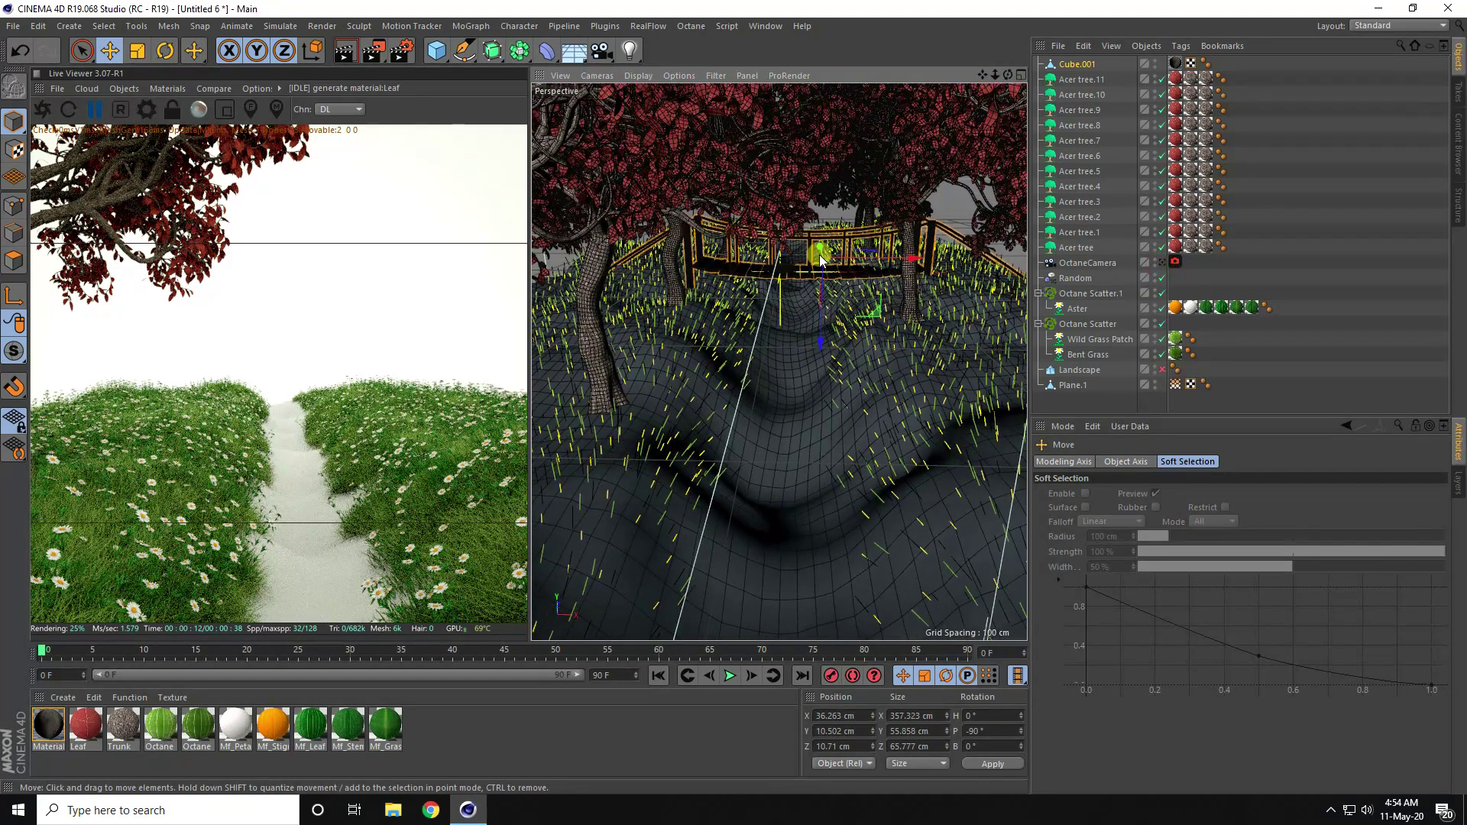
alt+drag(820, 260, 813, 357)
Convert the bridge's standard wood material to an Octane material and remove the unused materials.
double_click(49, 736)
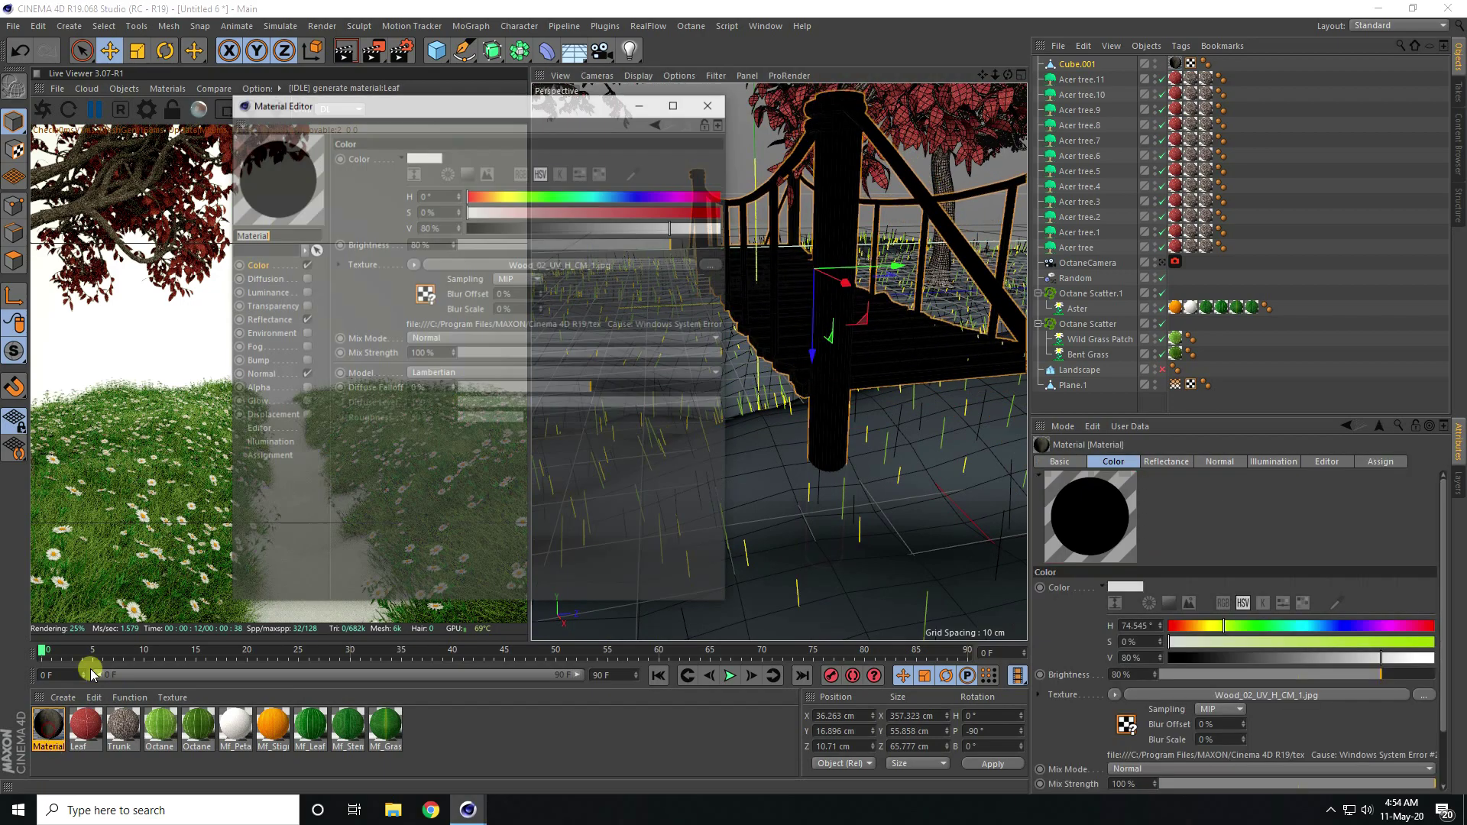
click(711, 102)
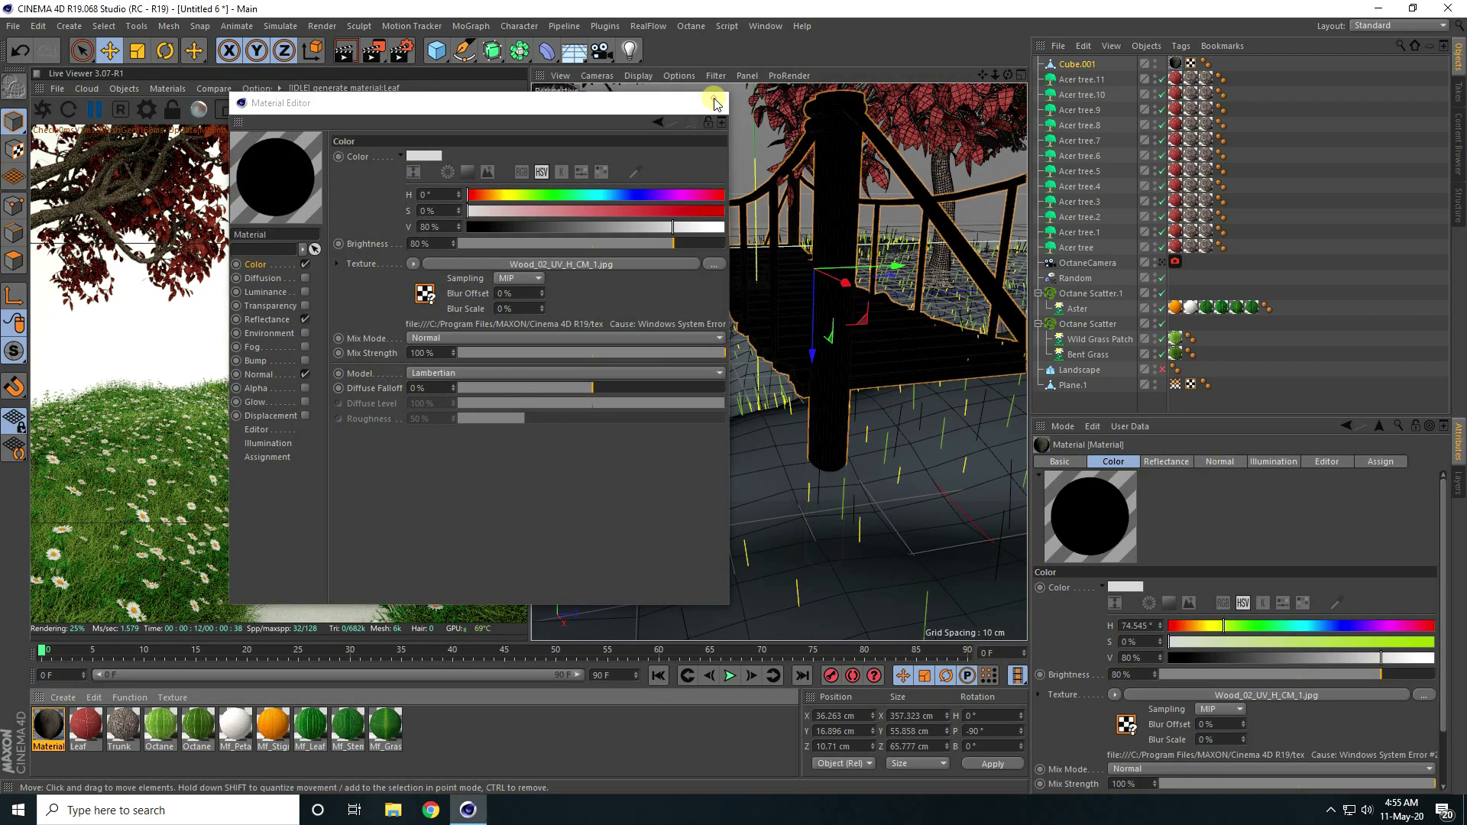
click(169, 88)
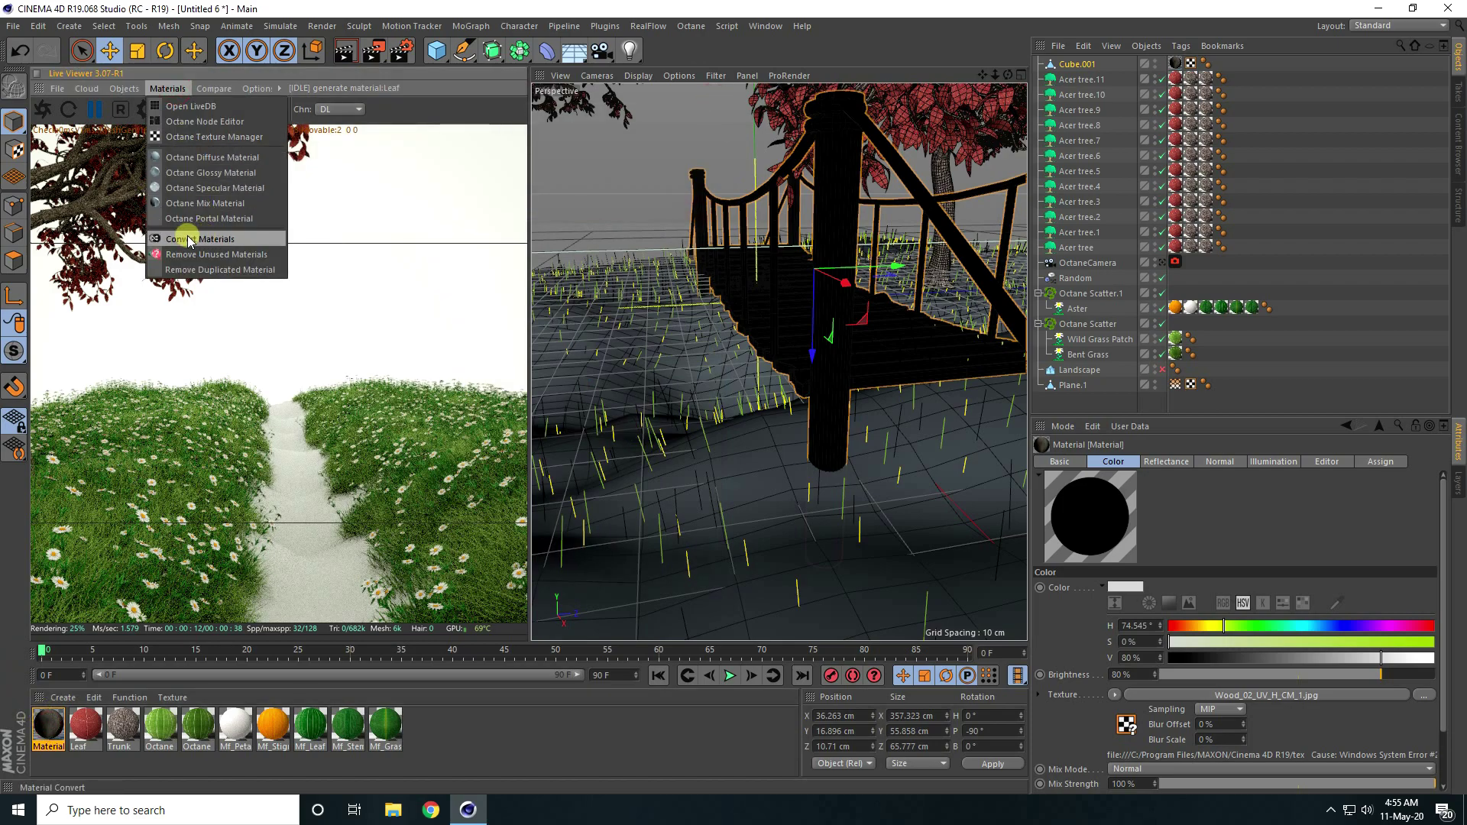
click(219, 243)
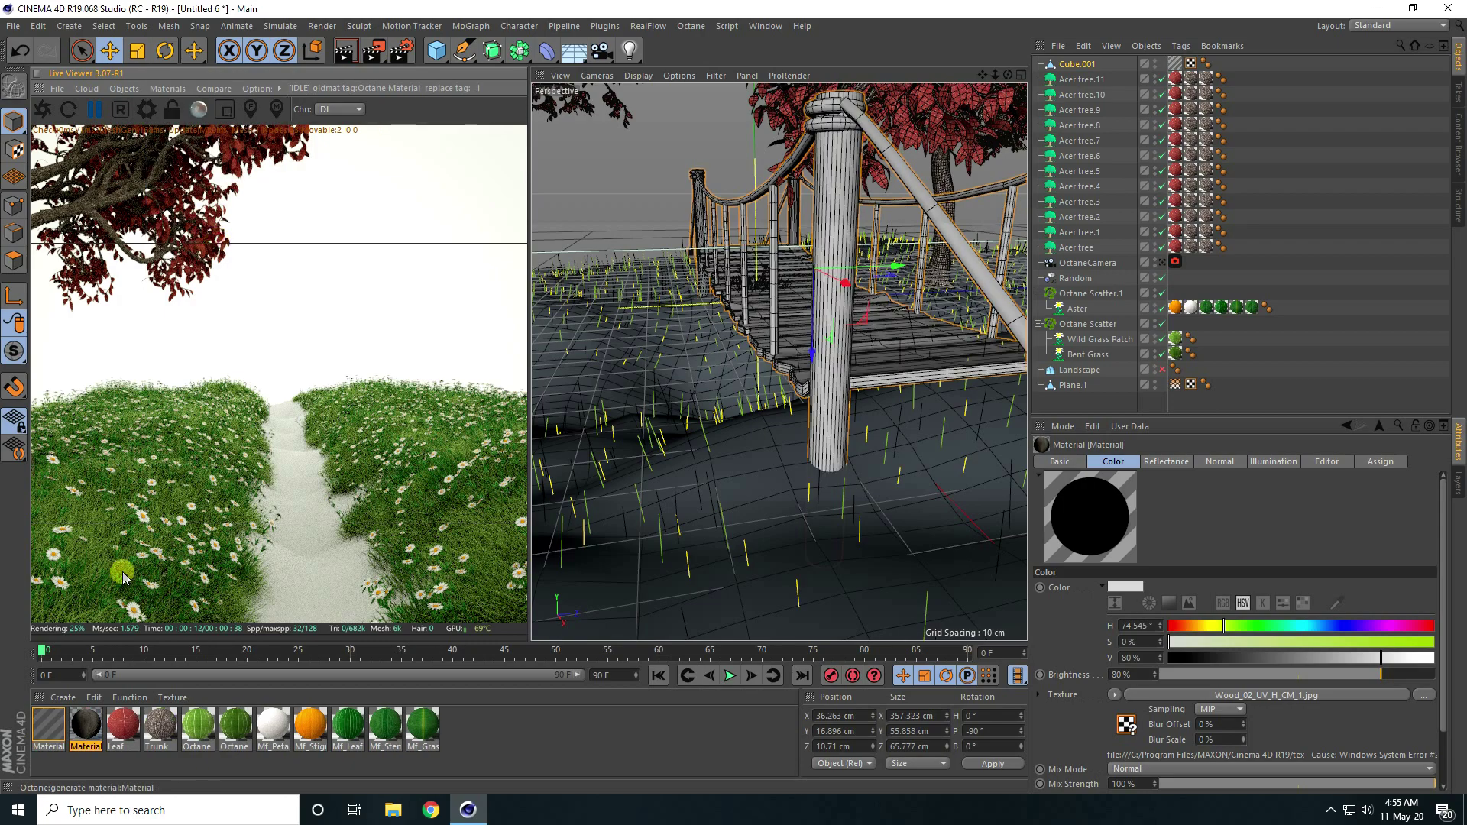
click(167, 88)
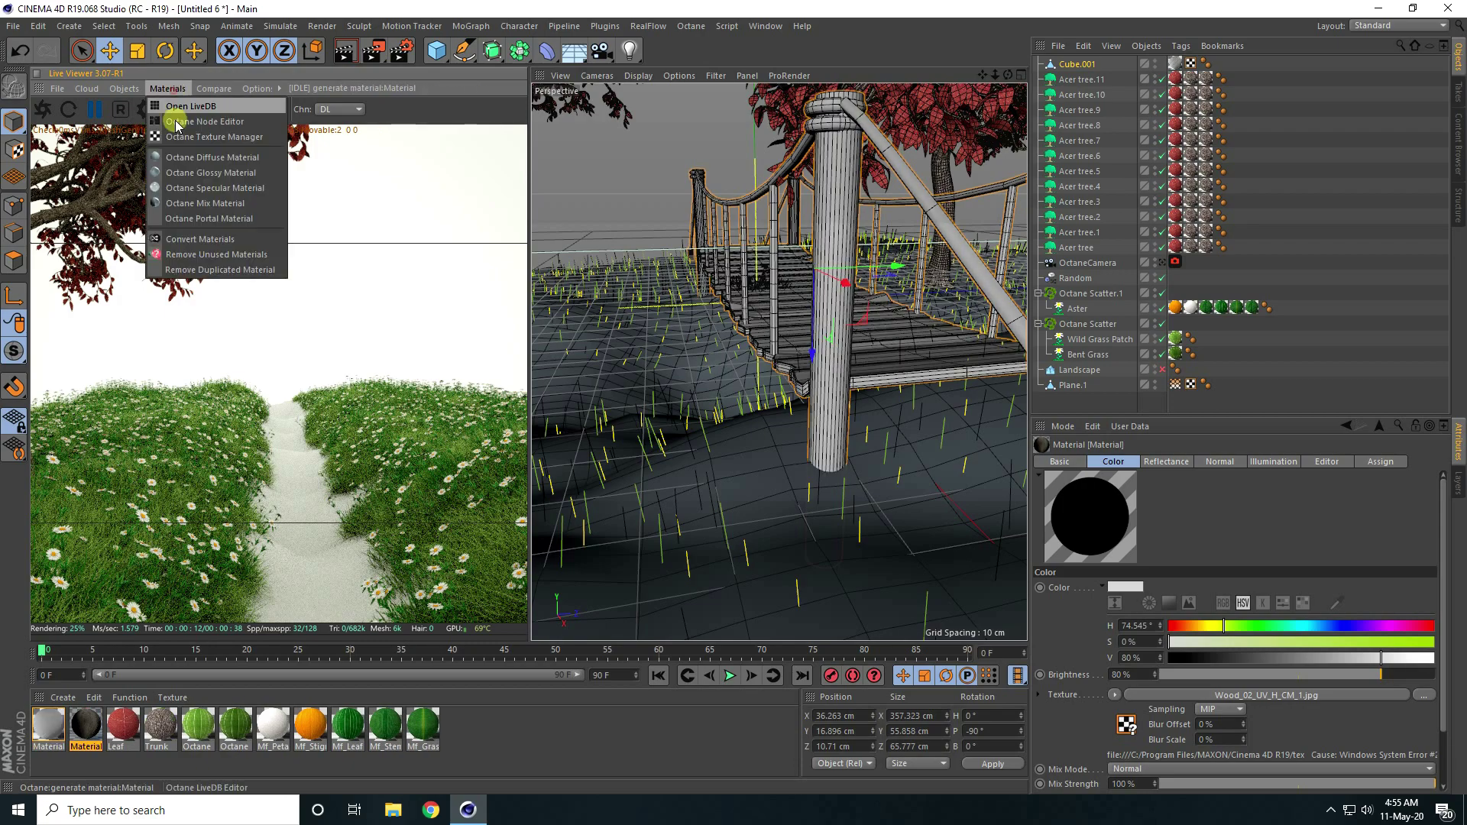
click(241, 255)
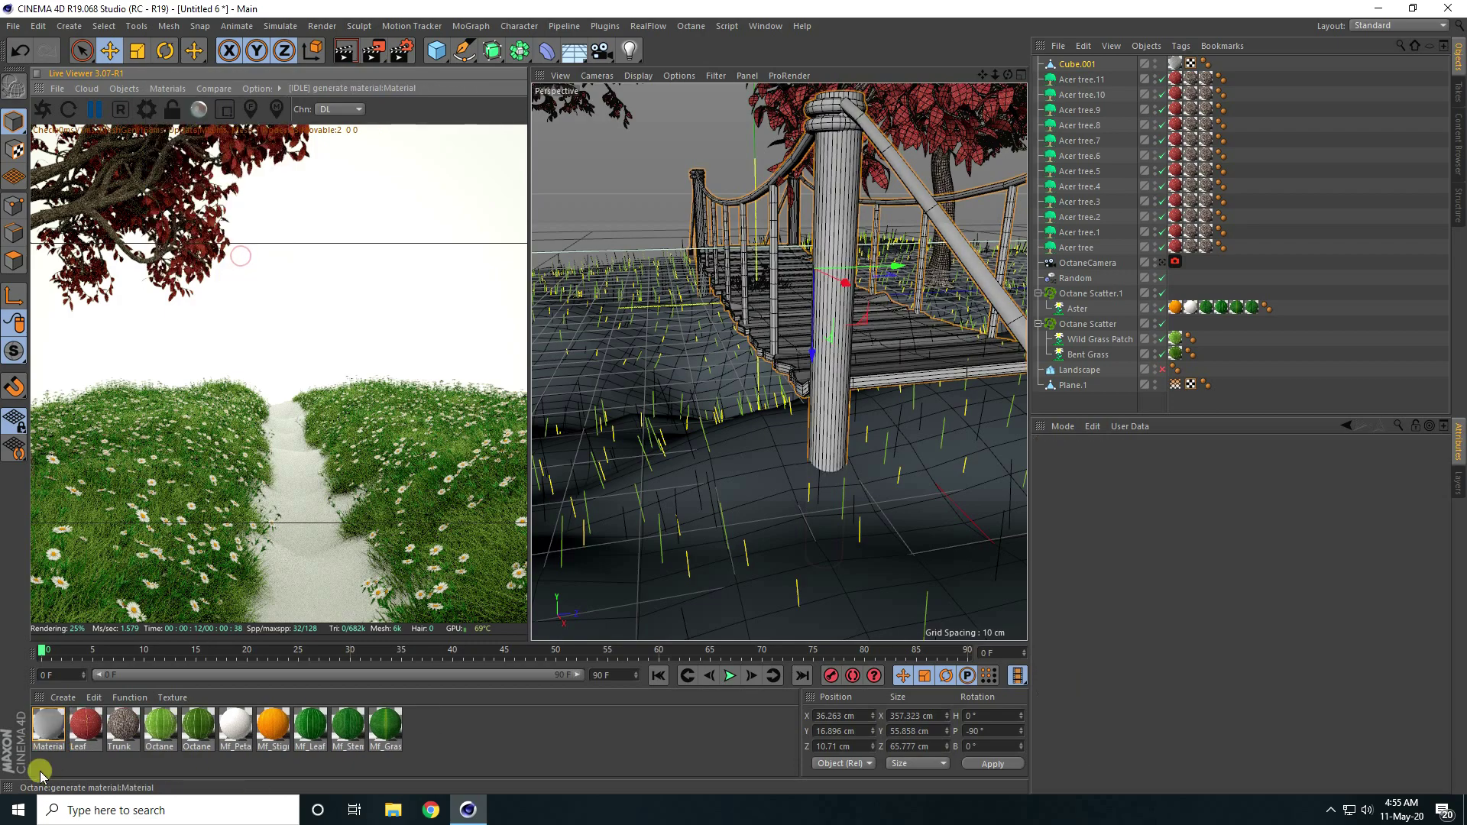
In the bridge material's node graph, load Chipboar from the tex folder into the Diffuse image texture without copying it to the project.
double_click(49, 724)
click(269, 285)
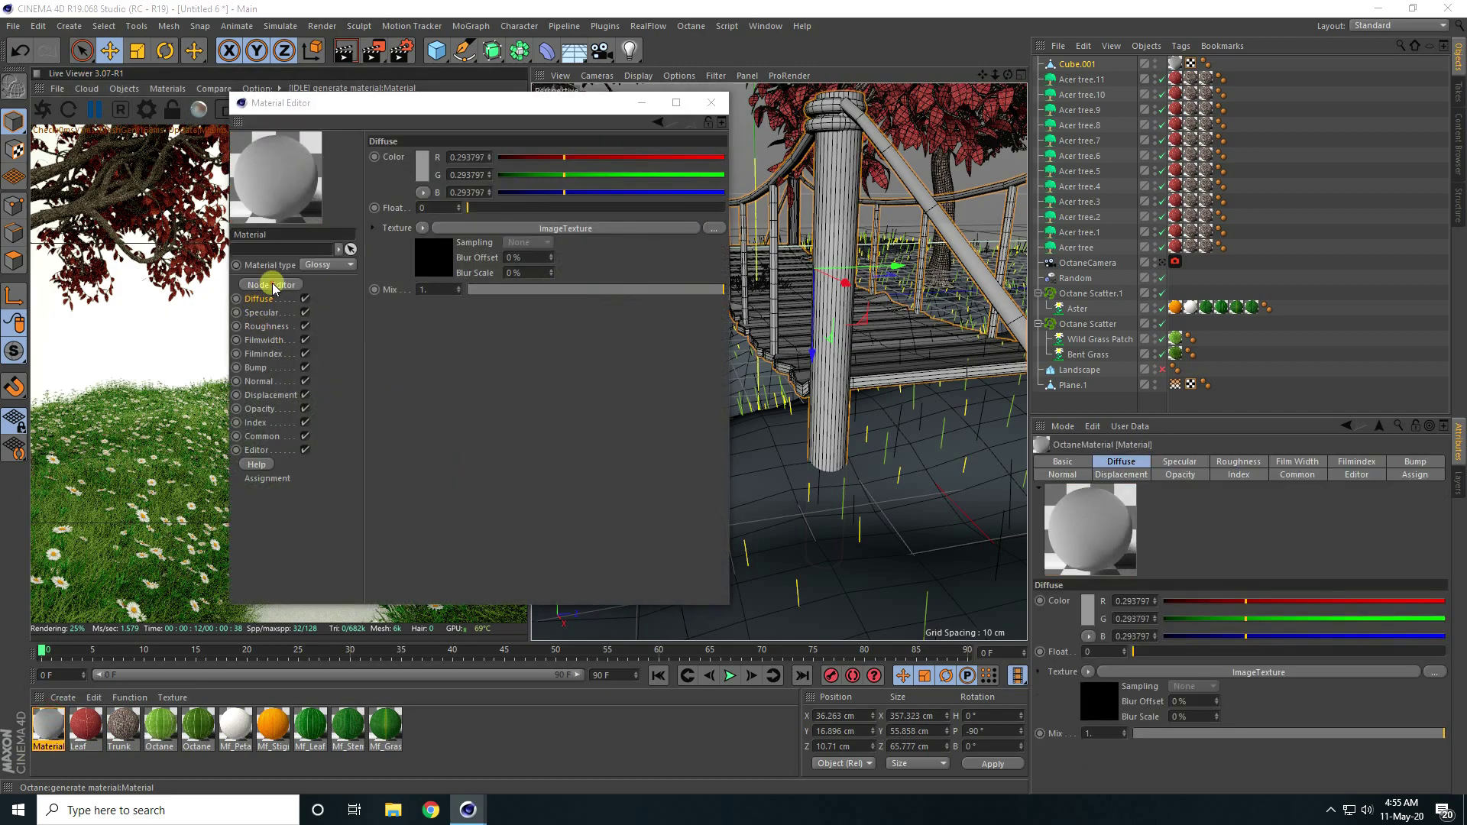
drag(224, 158, 304, 163)
click(172, 177)
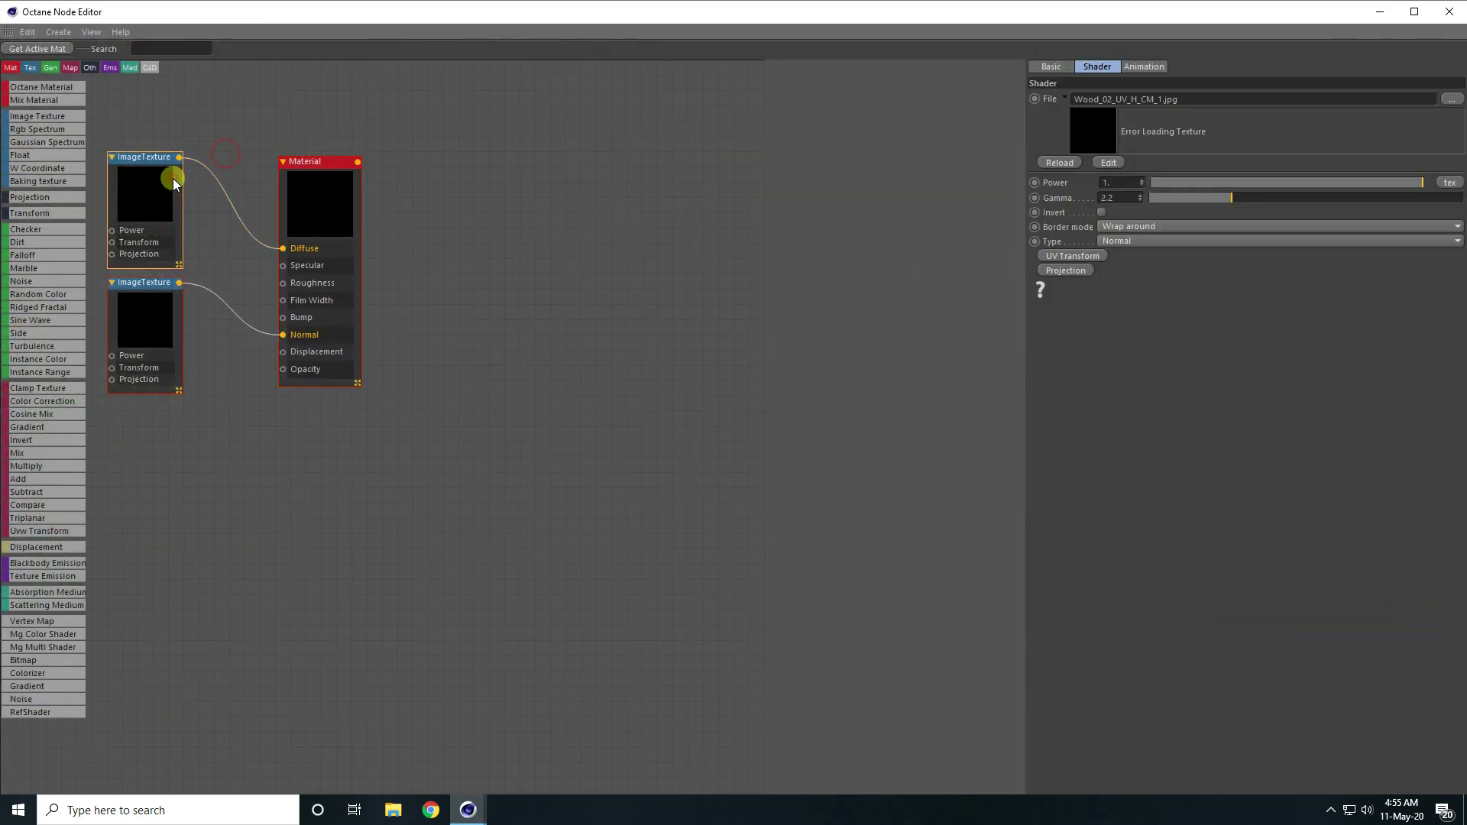
click(1449, 98)
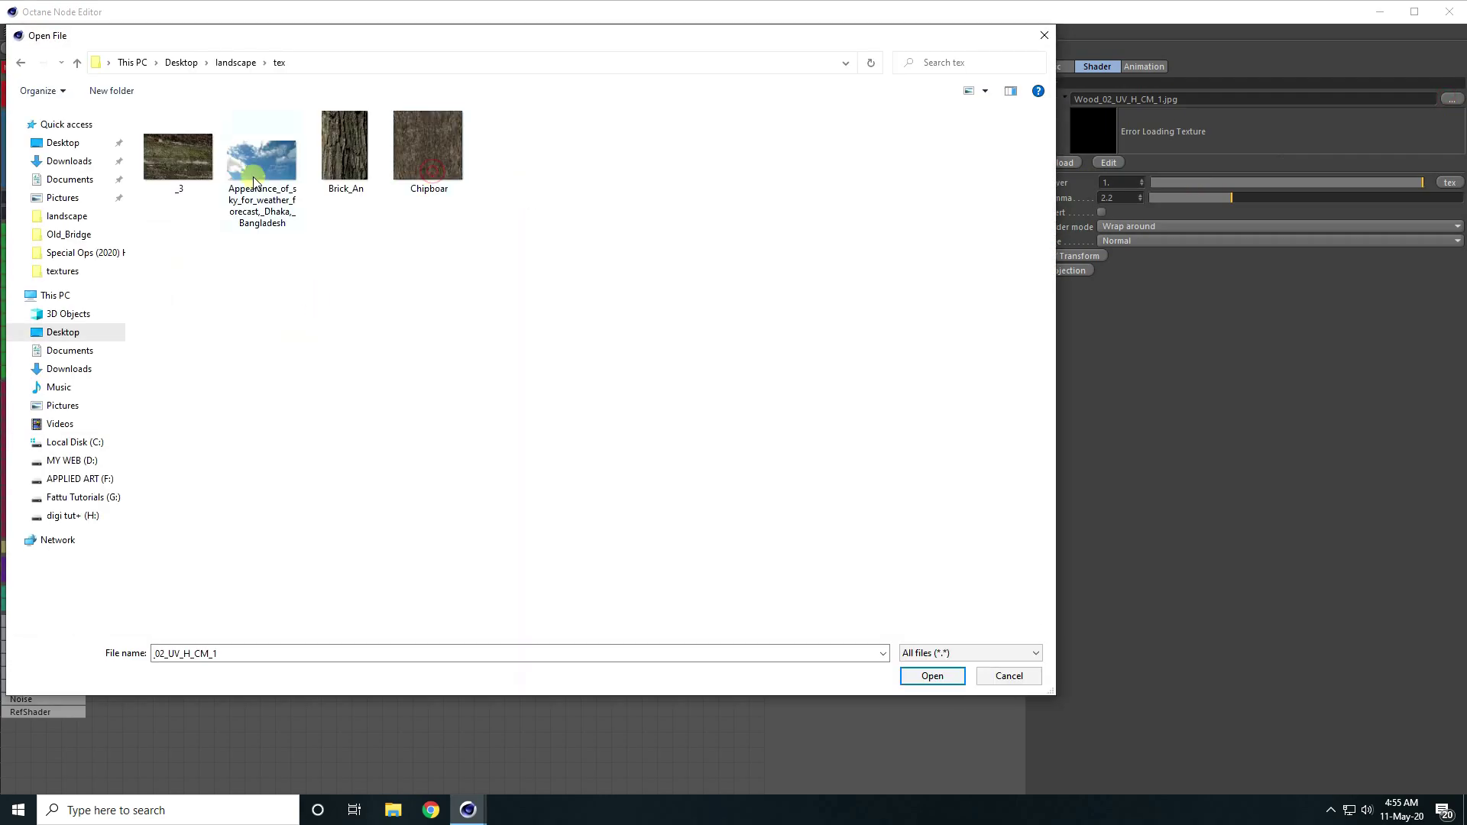
click(442, 162)
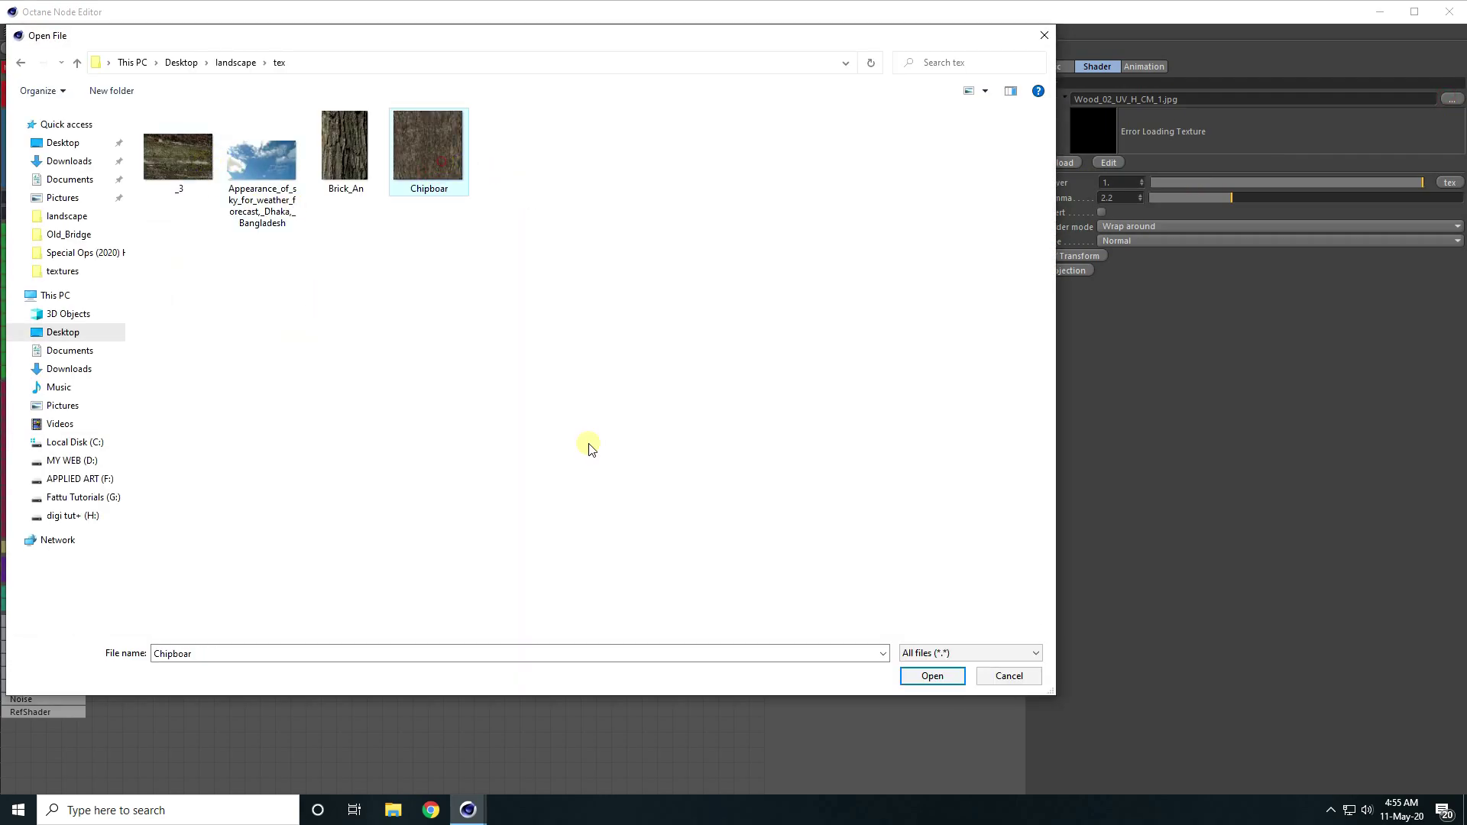
click(945, 684)
click(817, 454)
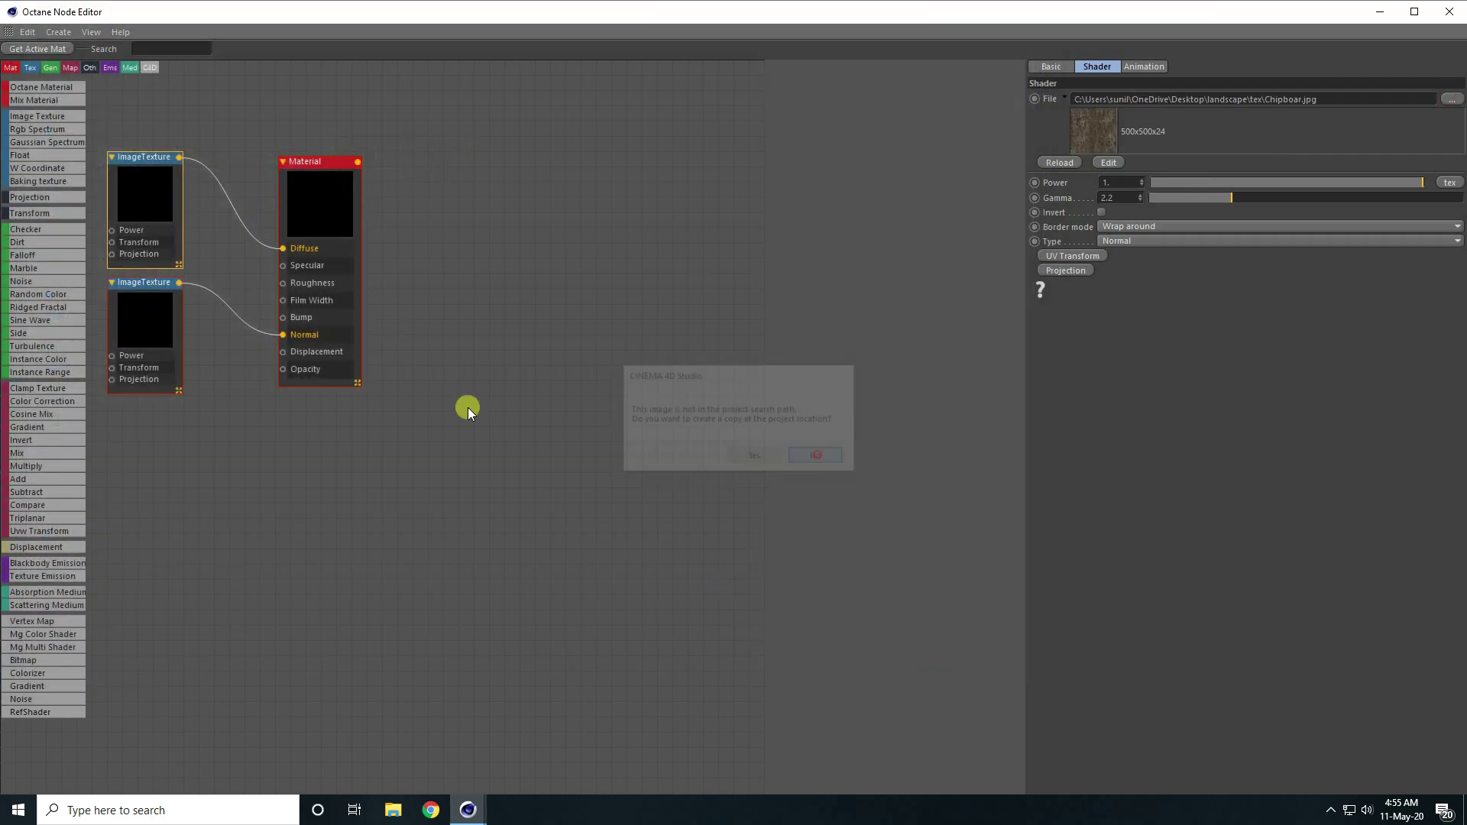
Load the same Chipboar image into the bridge material's Normal image texture without a project copy, and close the material editors.
click(159, 324)
click(1450, 100)
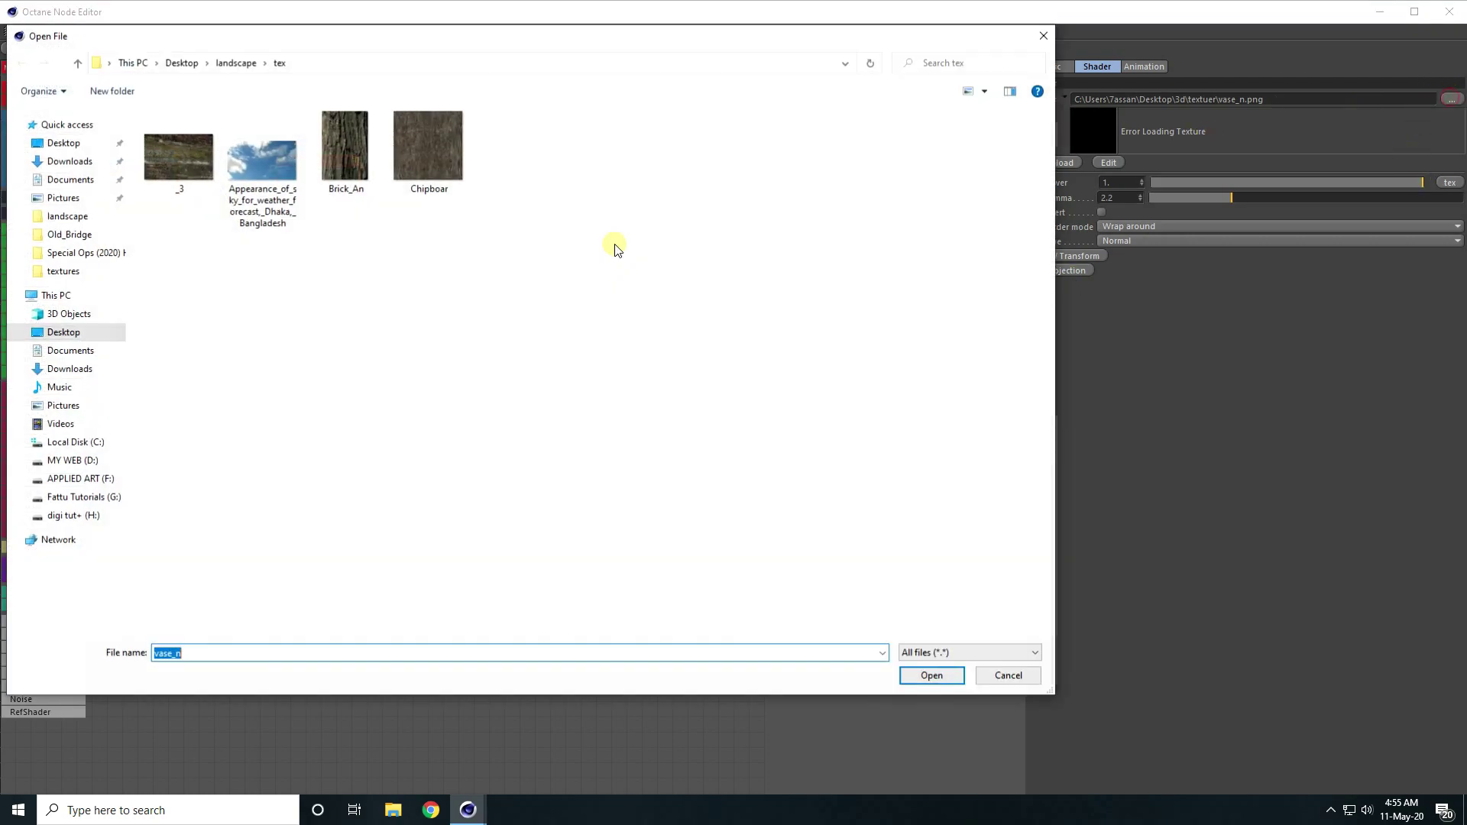
click(409, 141)
click(923, 669)
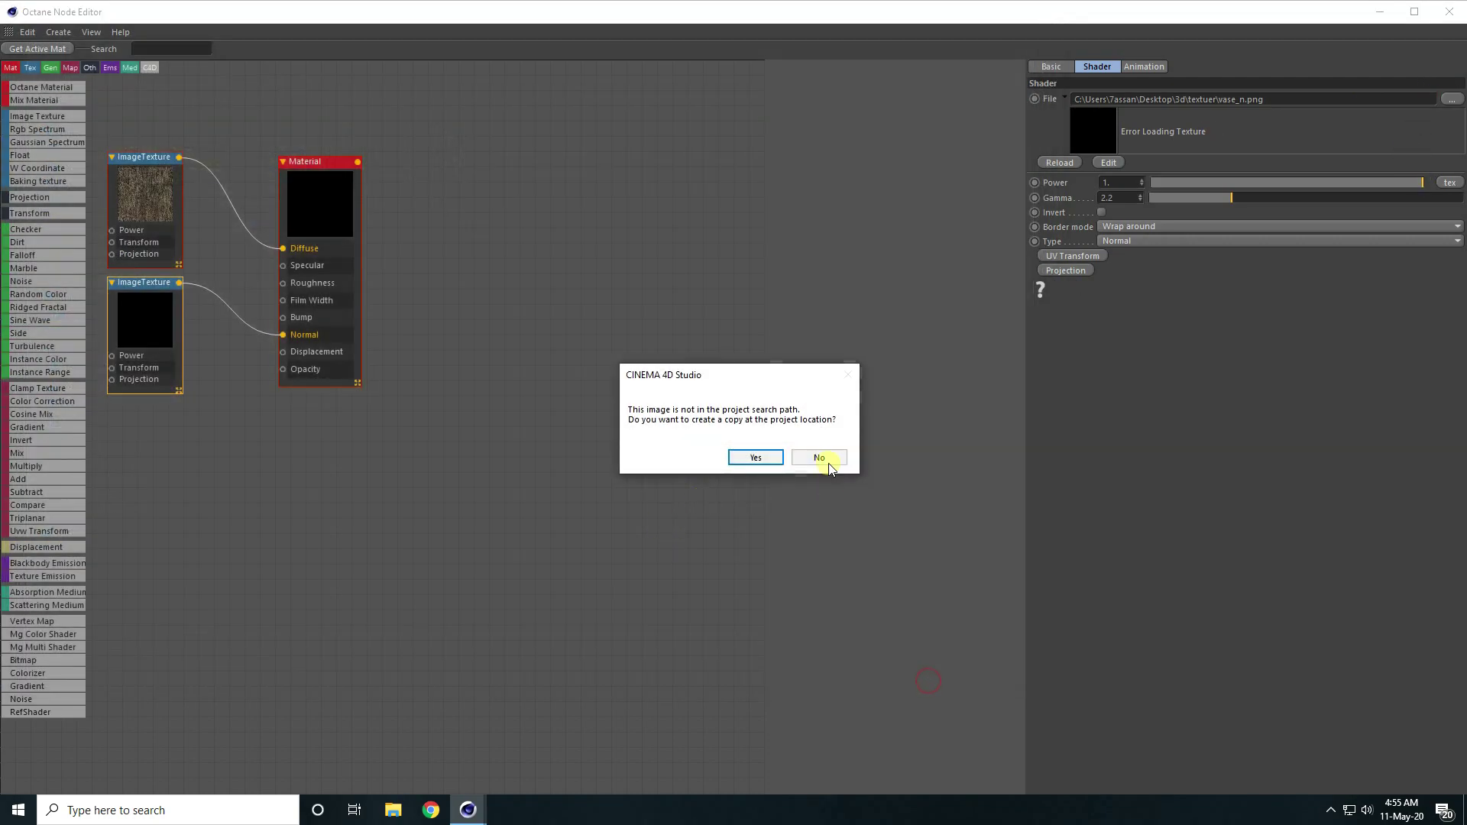
click(824, 461)
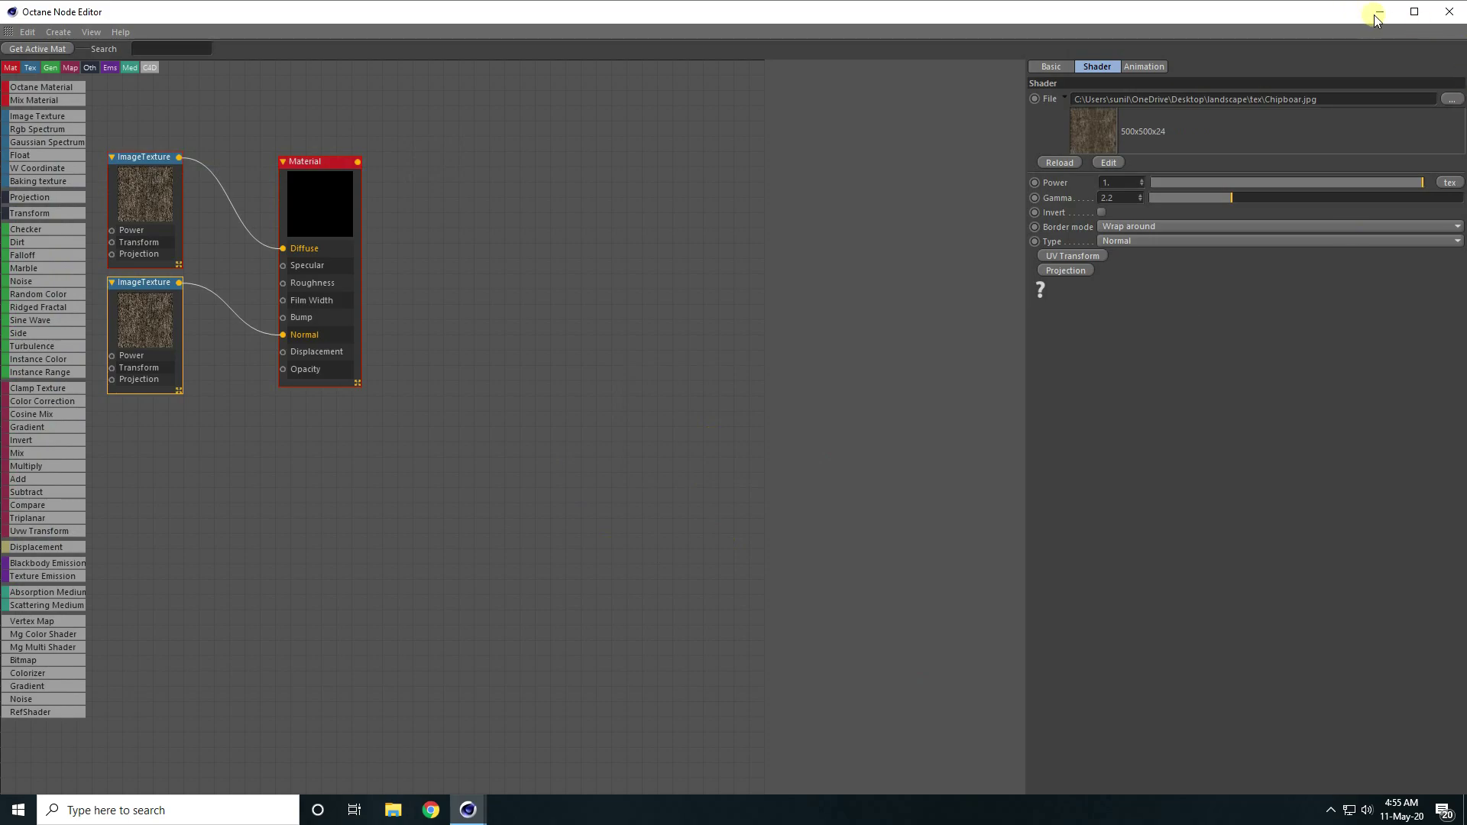
drag(307, 205, 341, 210)
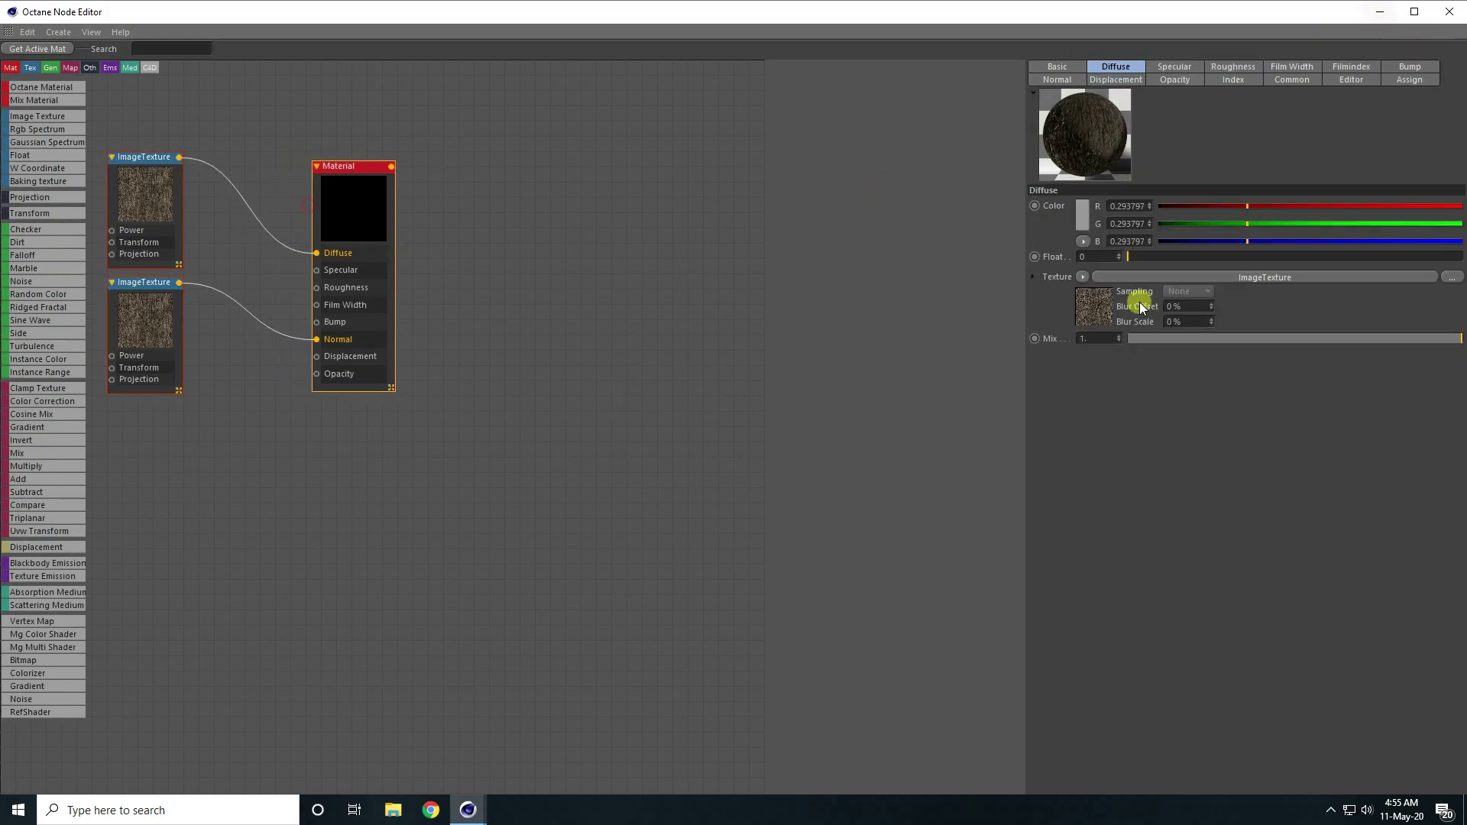
click(1450, 11)
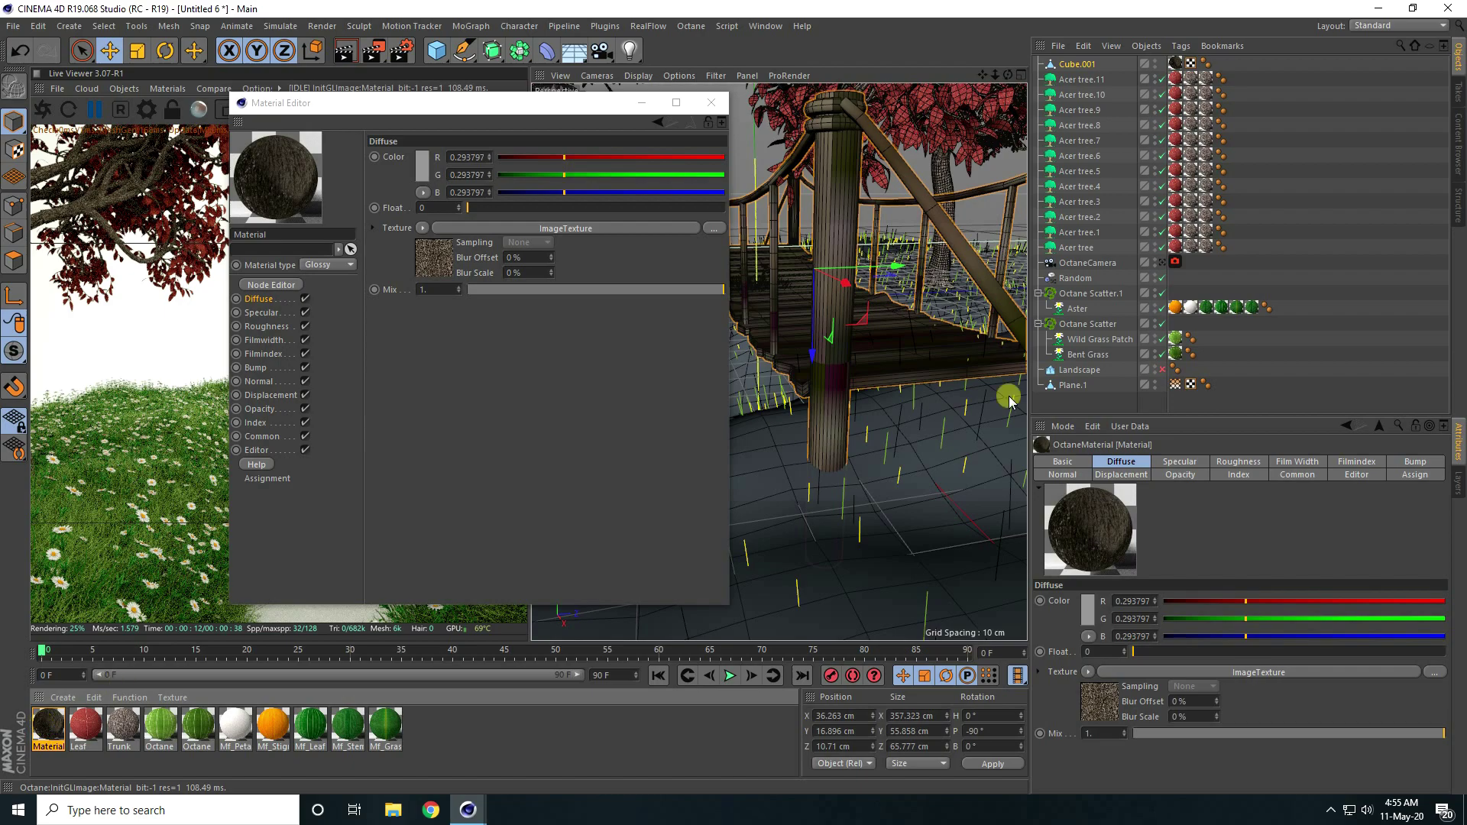
click(711, 103)
Set the bridge texture tag's projection to UVW Mapping, check the wood up close, and return to the OctaneCamera view.
click(1175, 62)
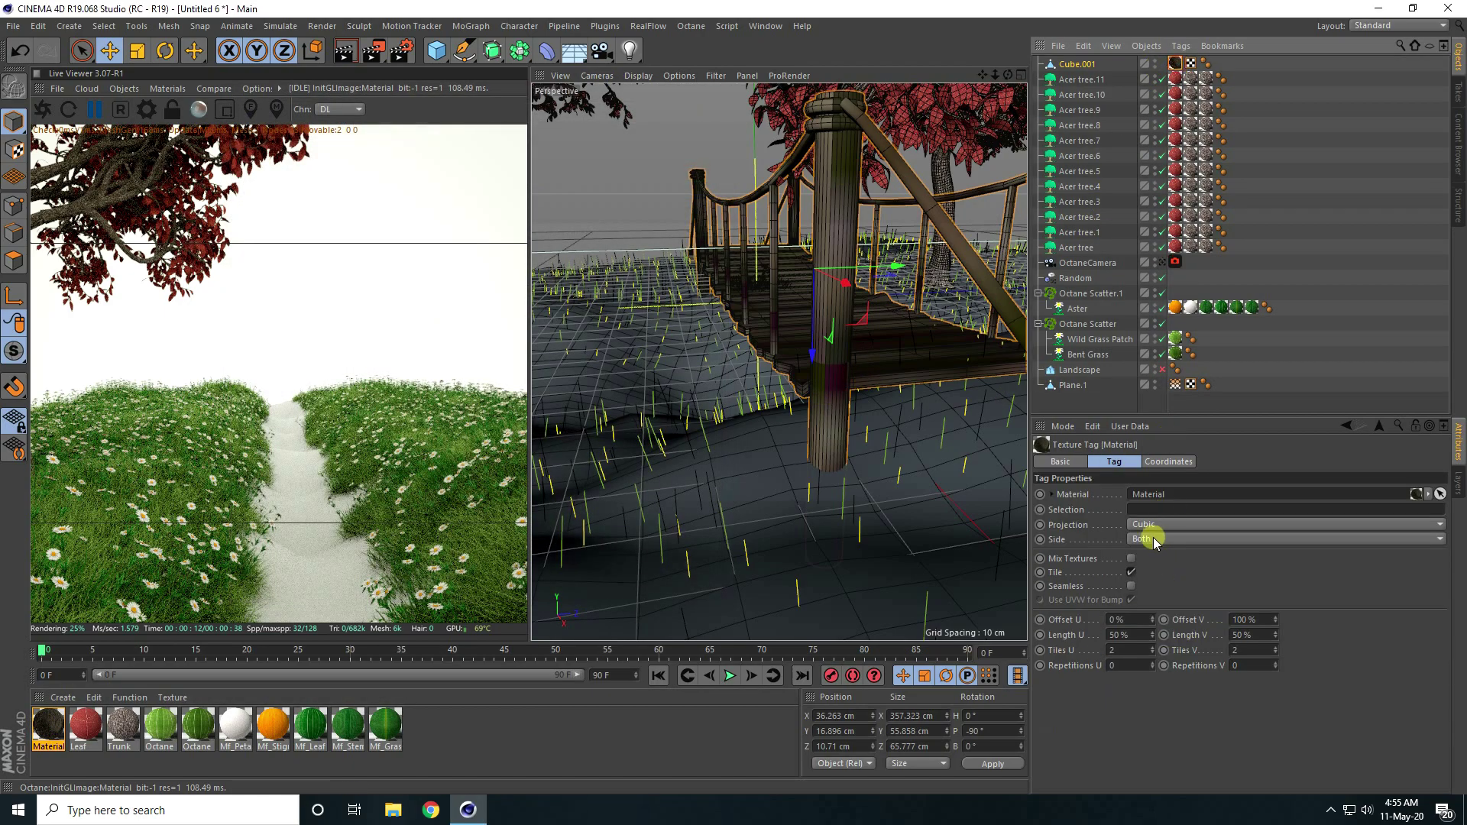
click(1146, 525)
click(1163, 632)
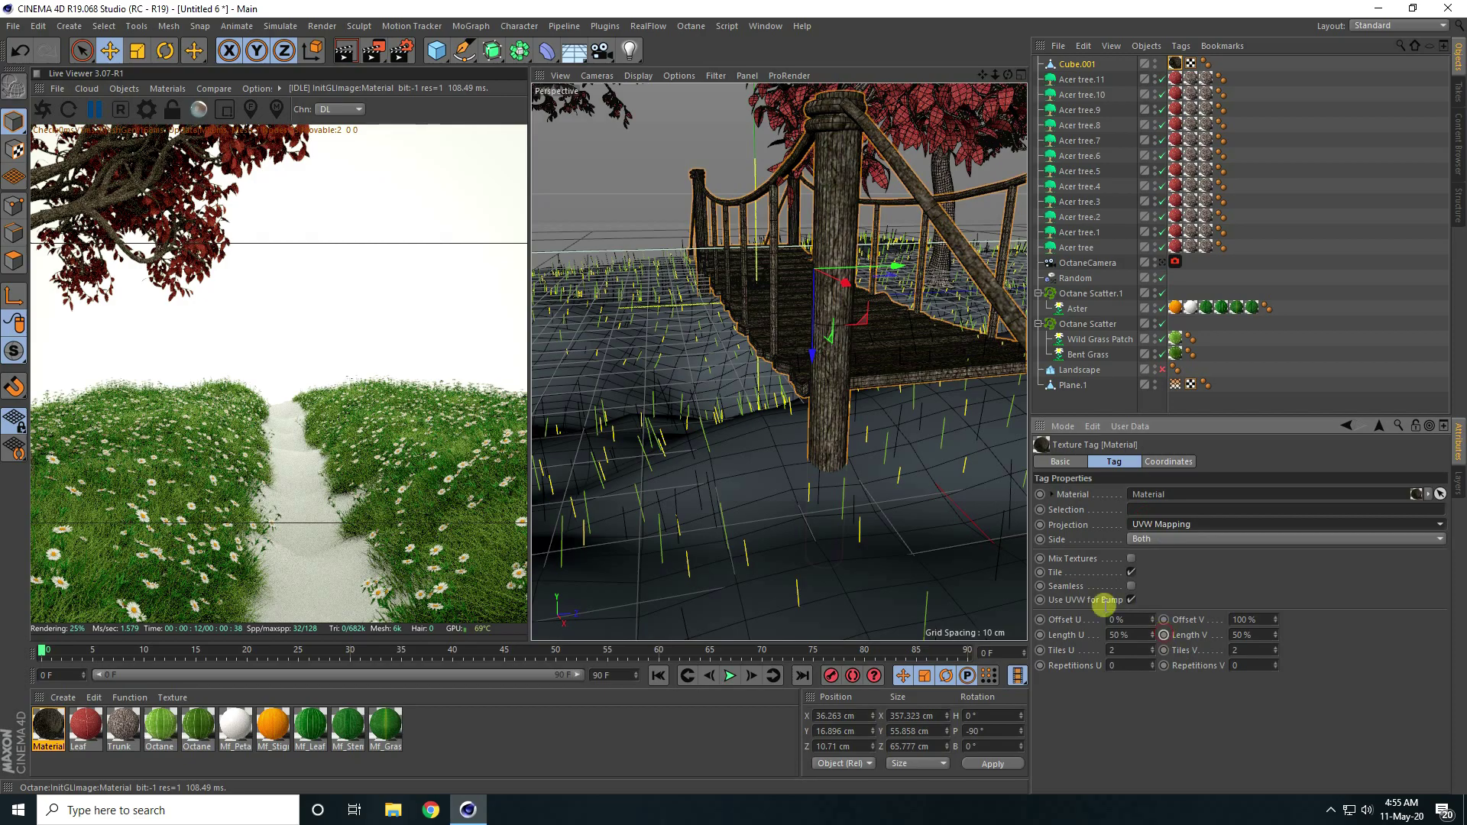
scroll(829, 279, up, 2)
alt+drag(829, 279, 1129, 216)
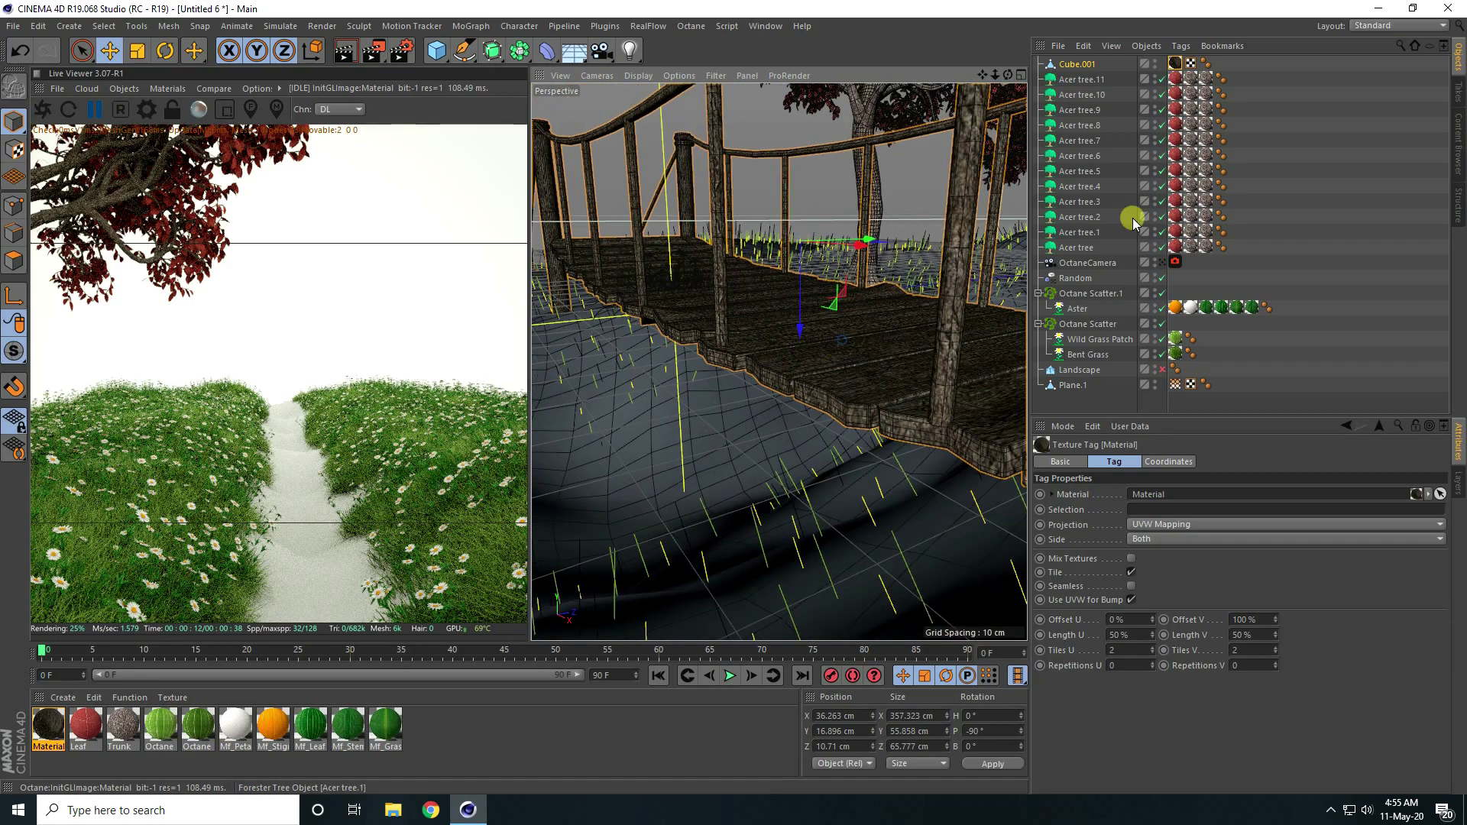
click(1162, 262)
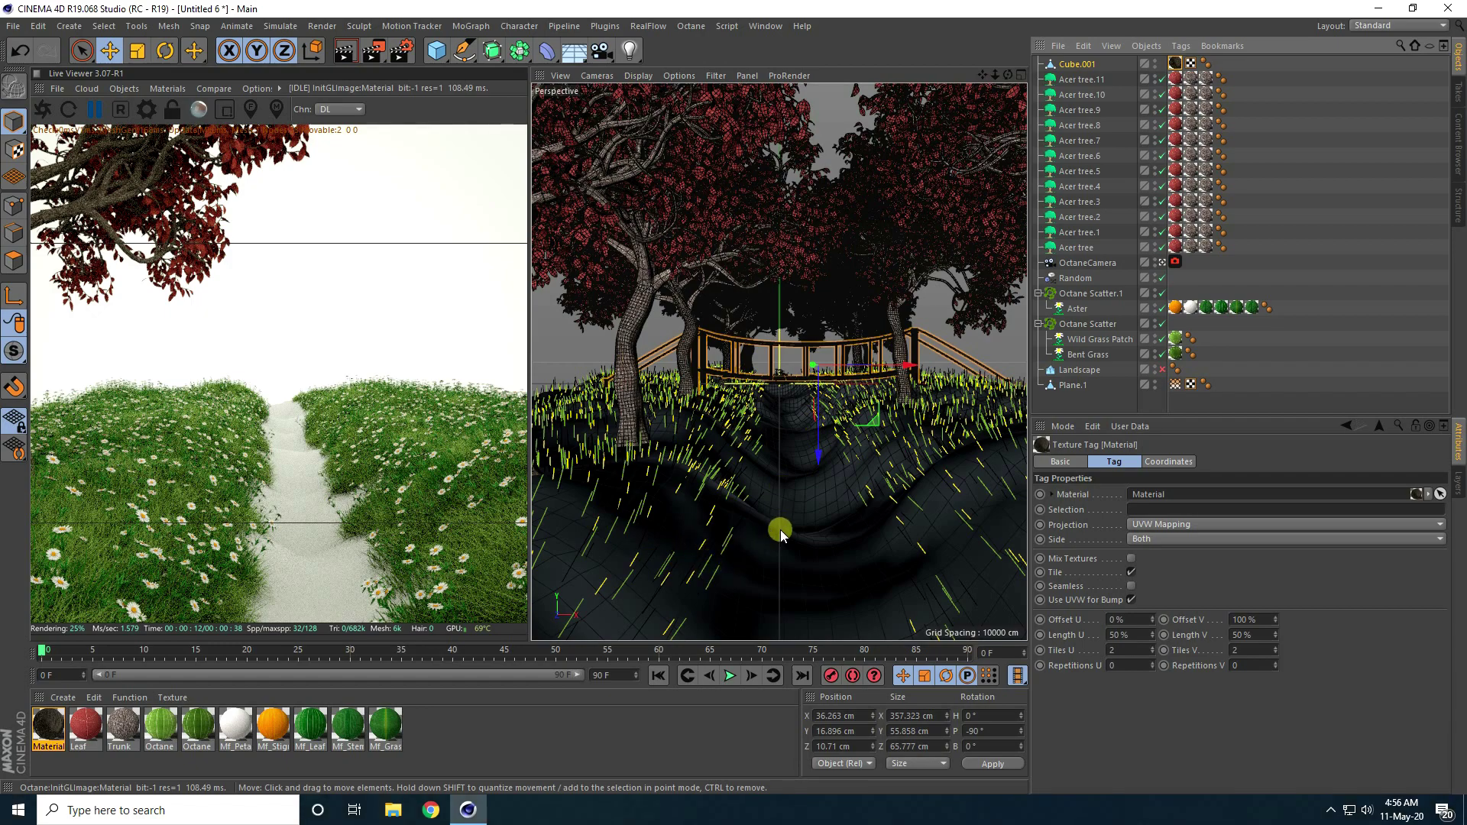
Create a new Octane material and open it in the node editor with its node moved aside to make room for textures.
click(61, 697)
mouse_move(130, 587)
mouse_move(281, 553)
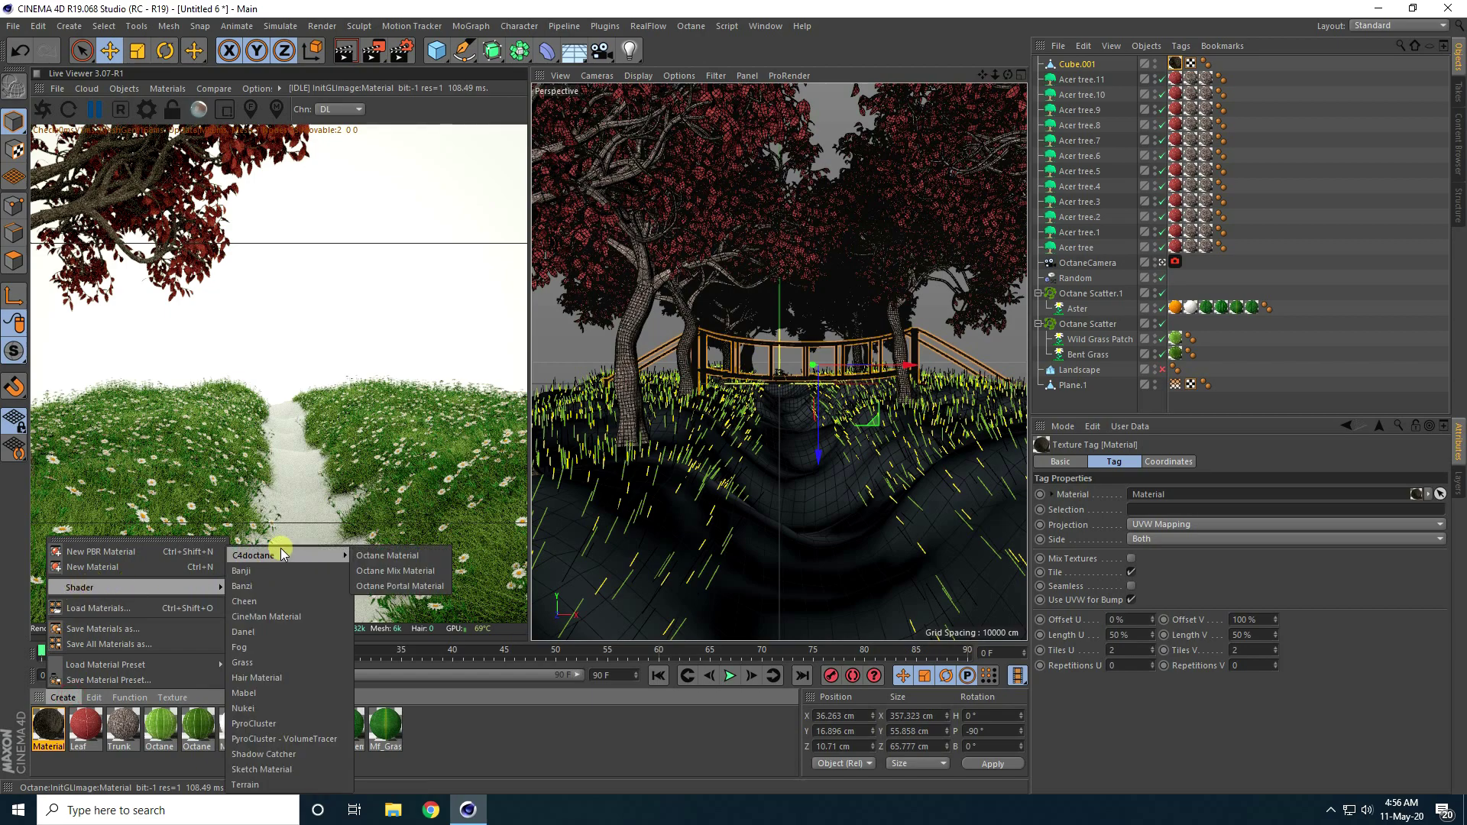
click(387, 556)
double_click(39, 736)
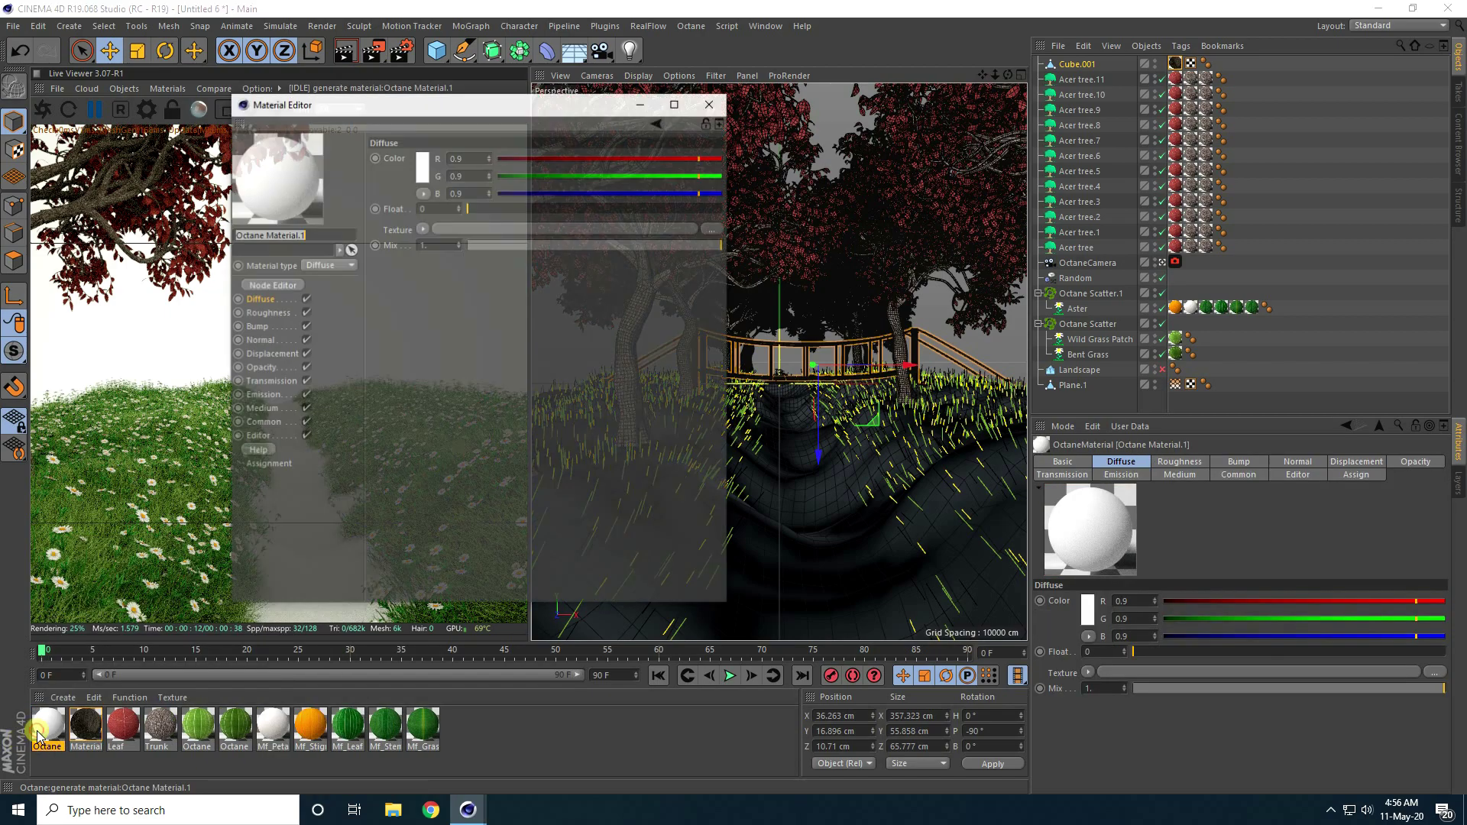
click(269, 284)
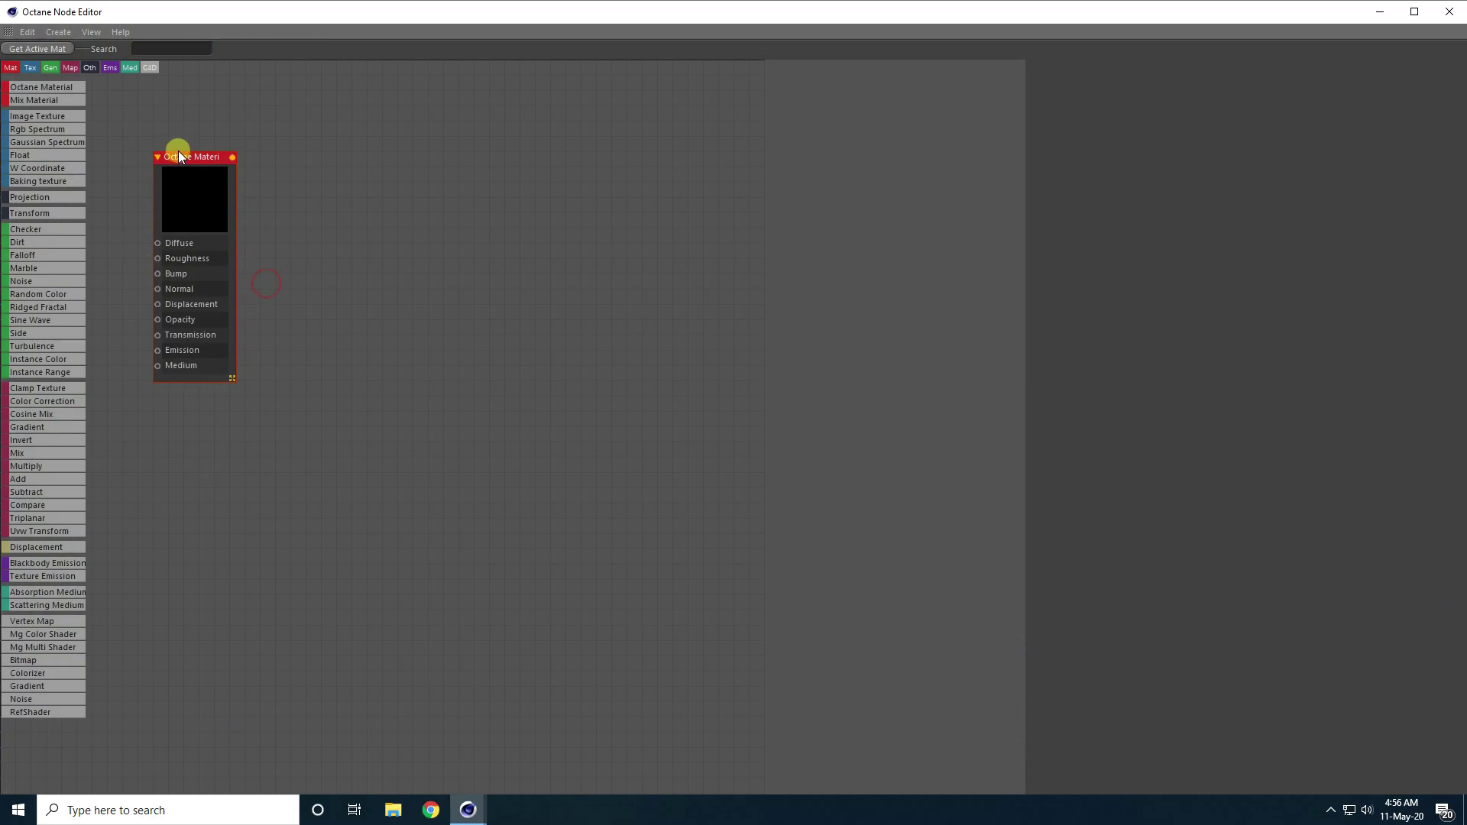
drag(177, 156, 569, 203)
Bring the Ground037_8K-JPG texture images from the Desktop's land\tex folder into the new material's node graph.
click(390, 811)
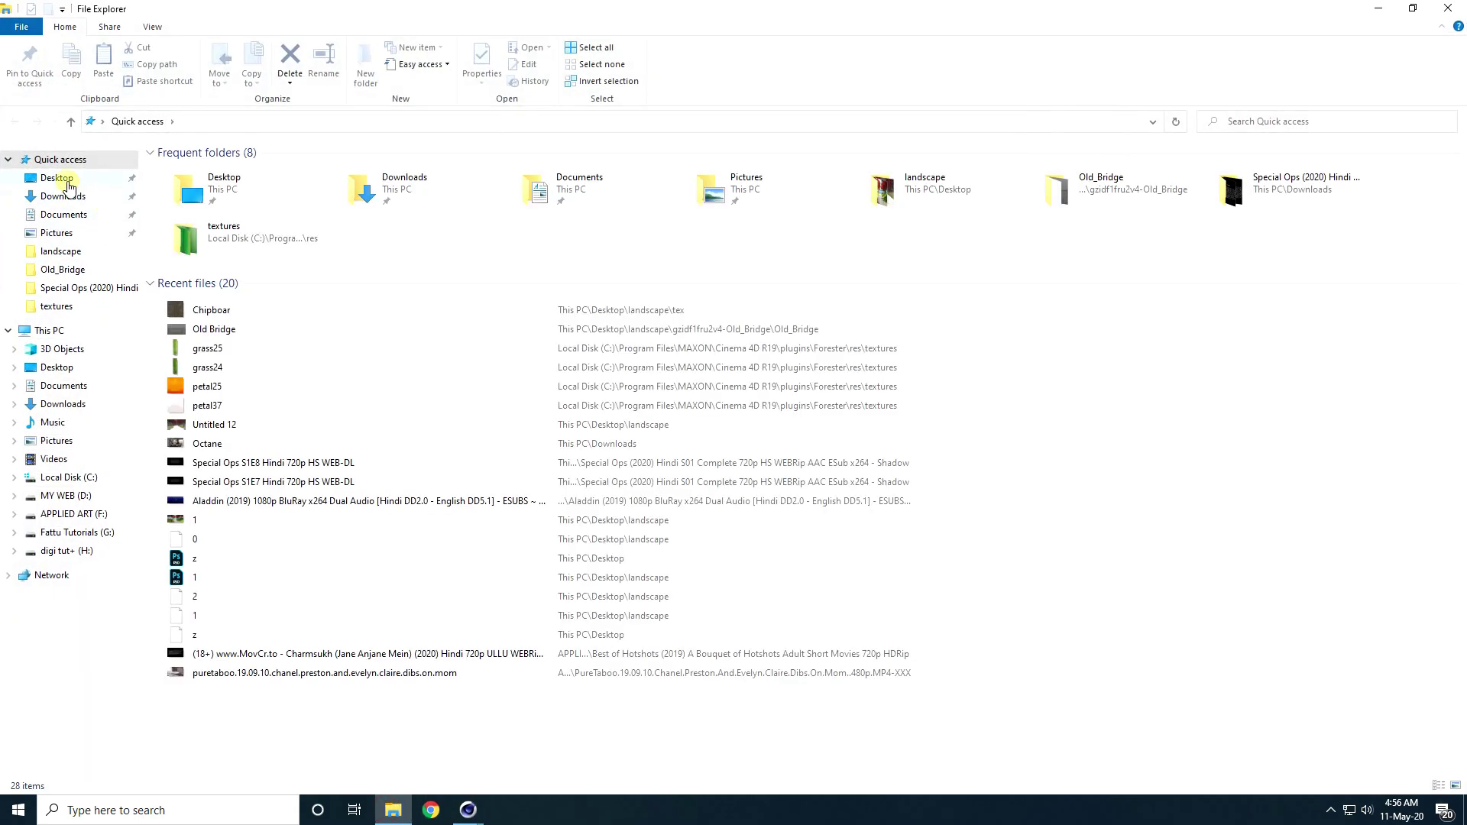
click(59, 178)
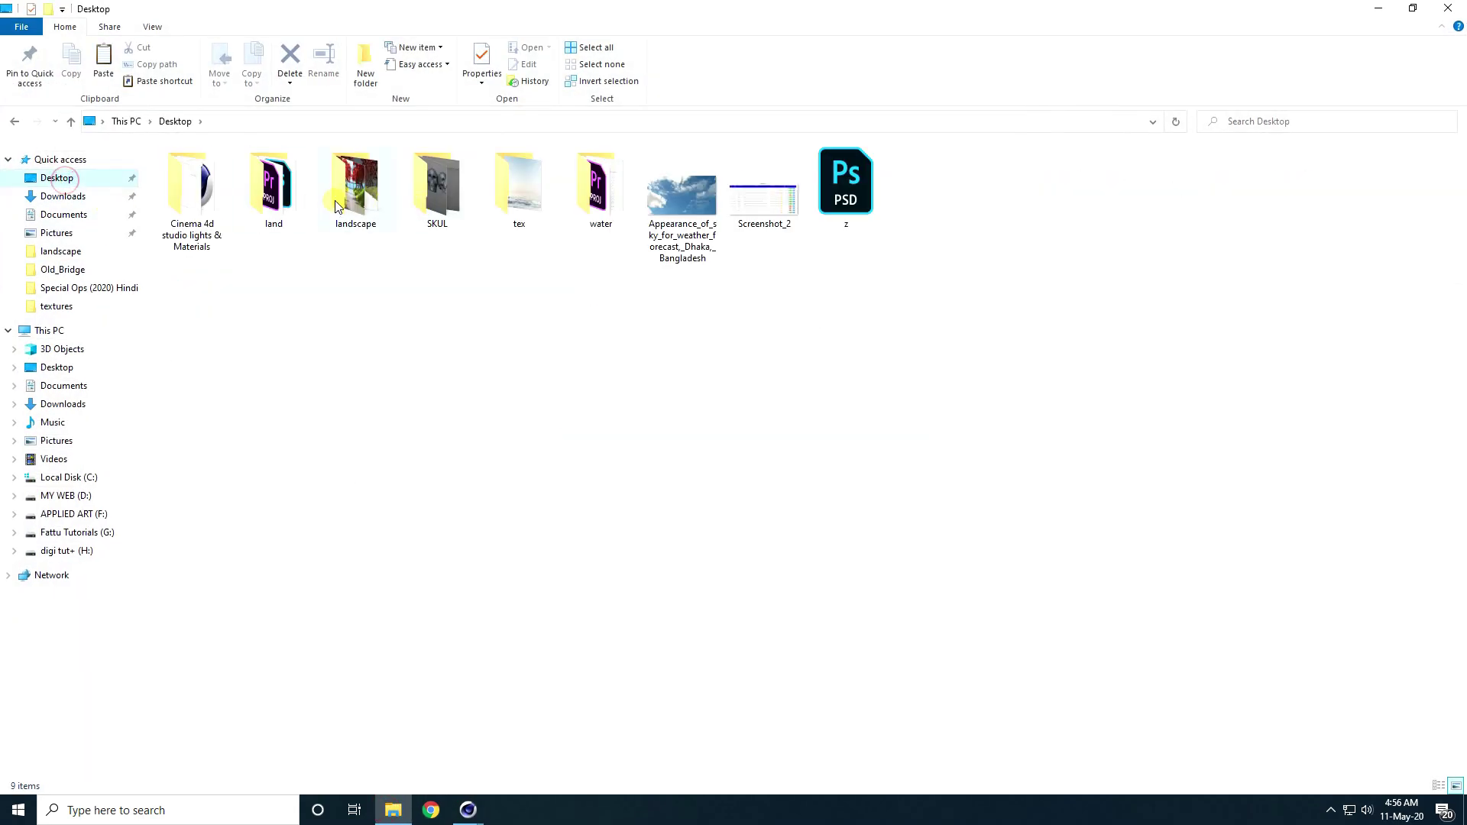
double_click(273, 191)
double_click(197, 196)
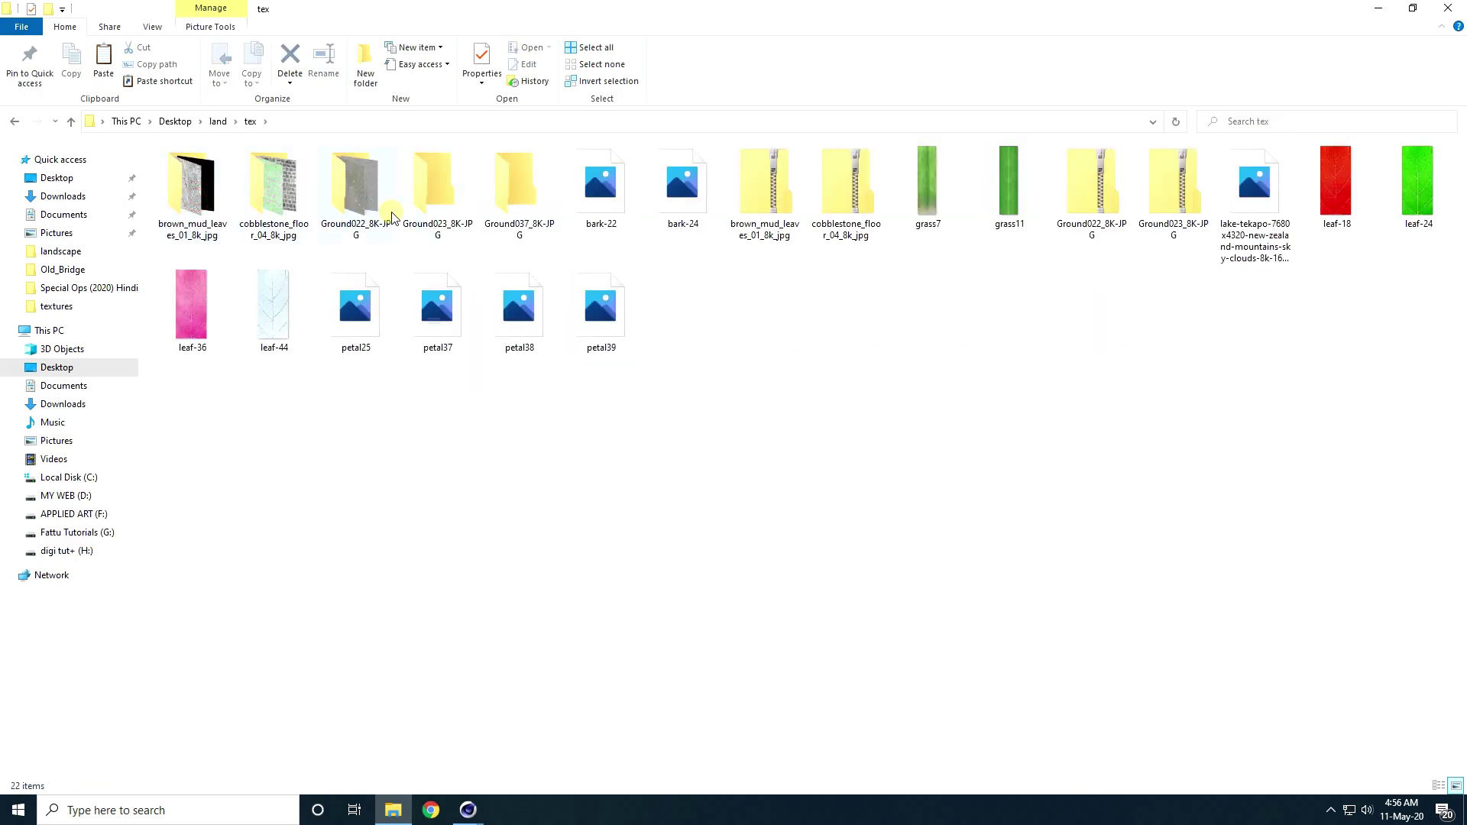
double_click(502, 210)
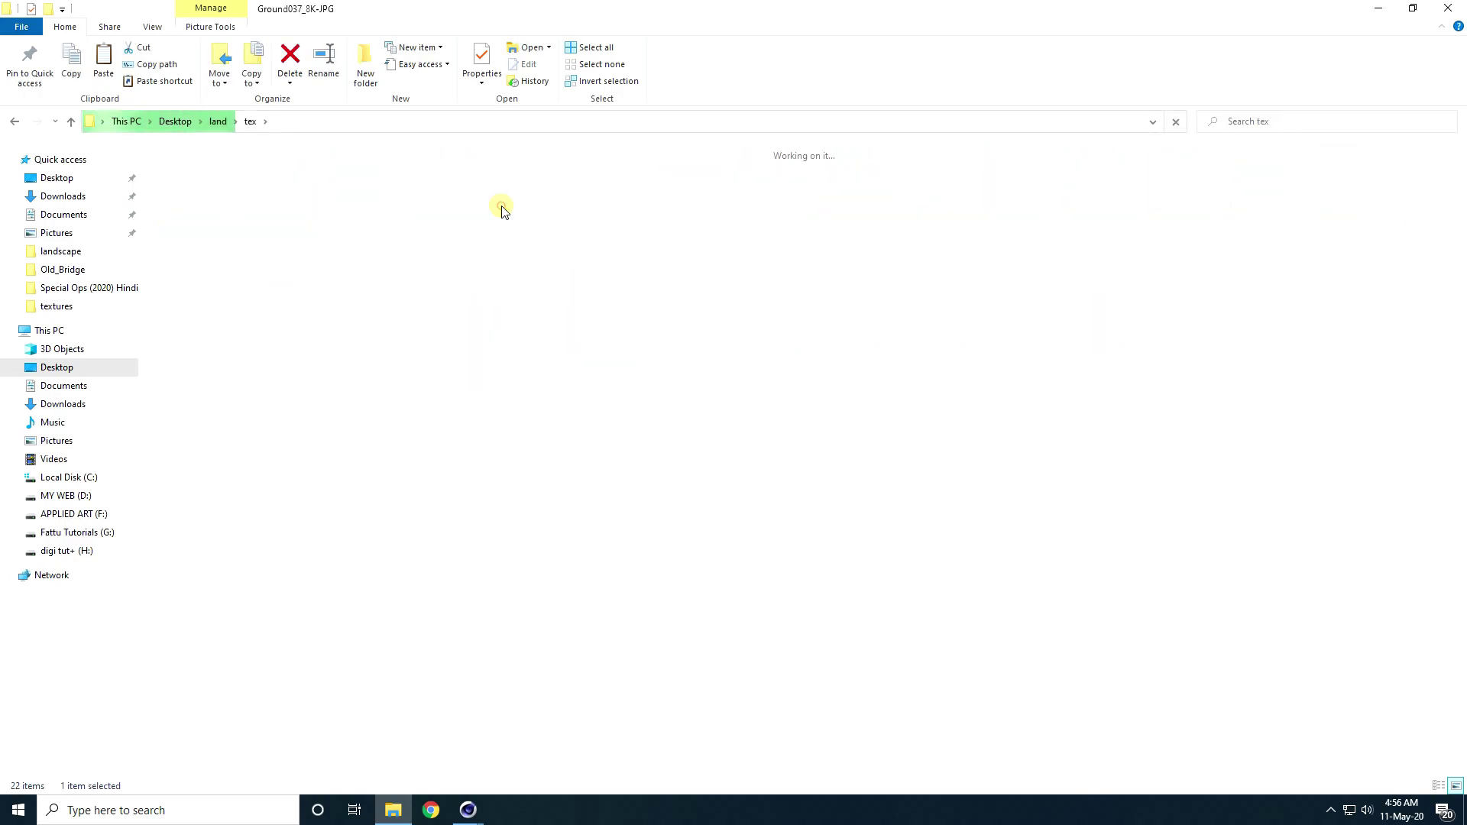
drag(692, 321, 323, 304)
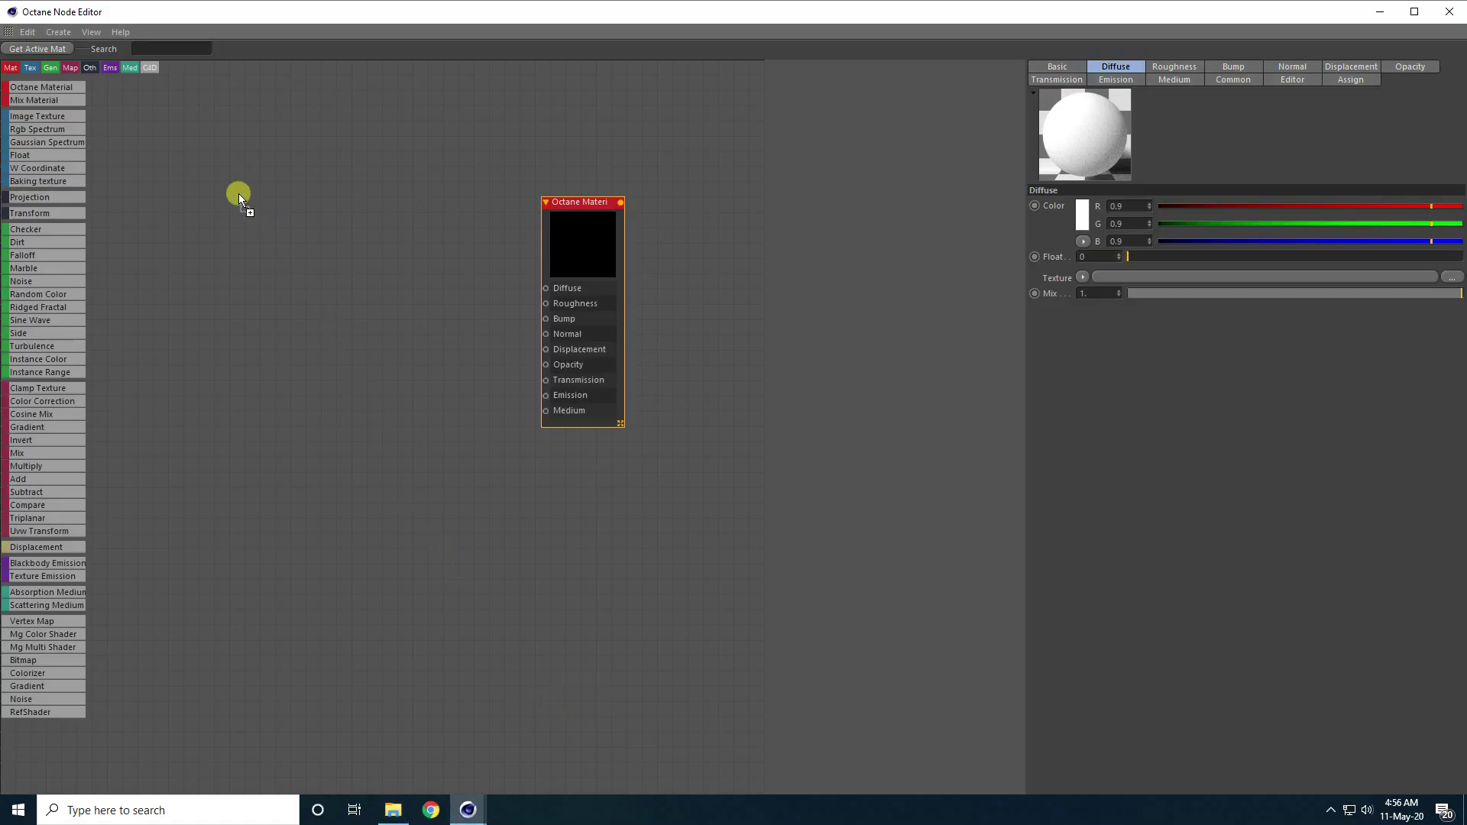
drag(245, 217, 244, 217)
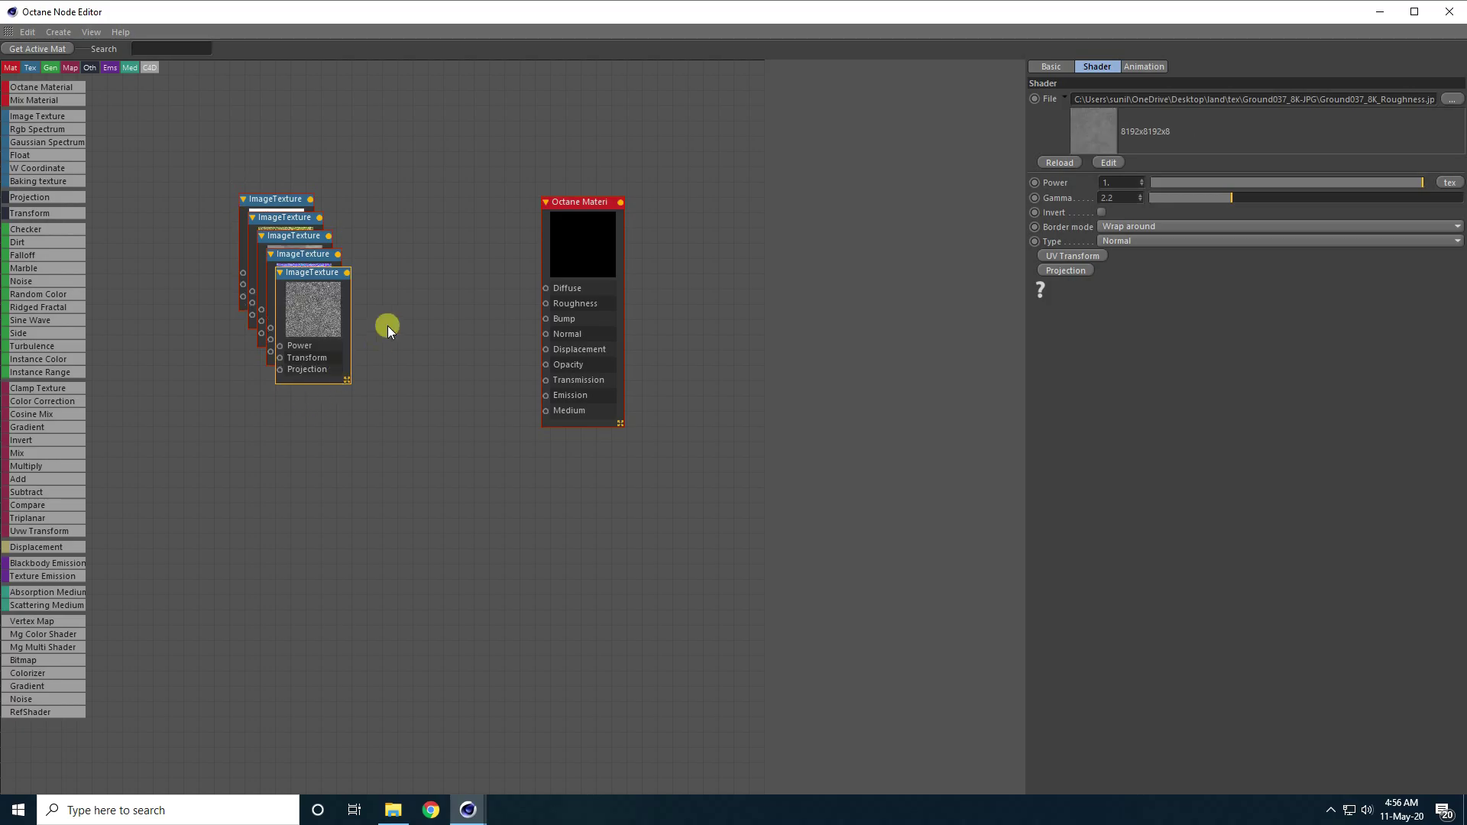
Connect the Ground037 roughness, normal and color images to the new material's Roughness, Normal and Diffuse inputs.
scroll(343, 236, up, 4)
drag(298, 303, 667, 343)
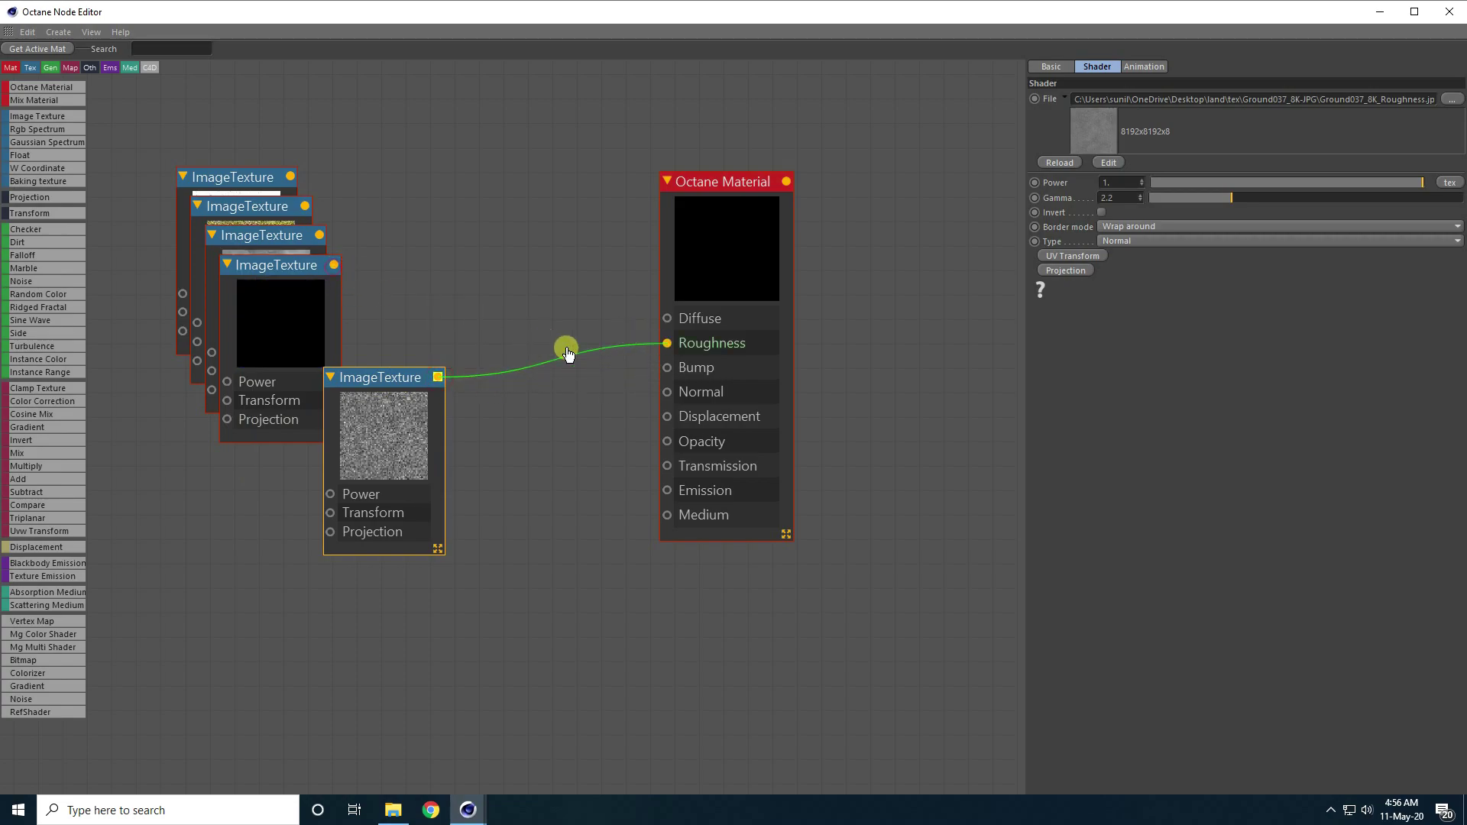
drag(334, 264, 666, 392)
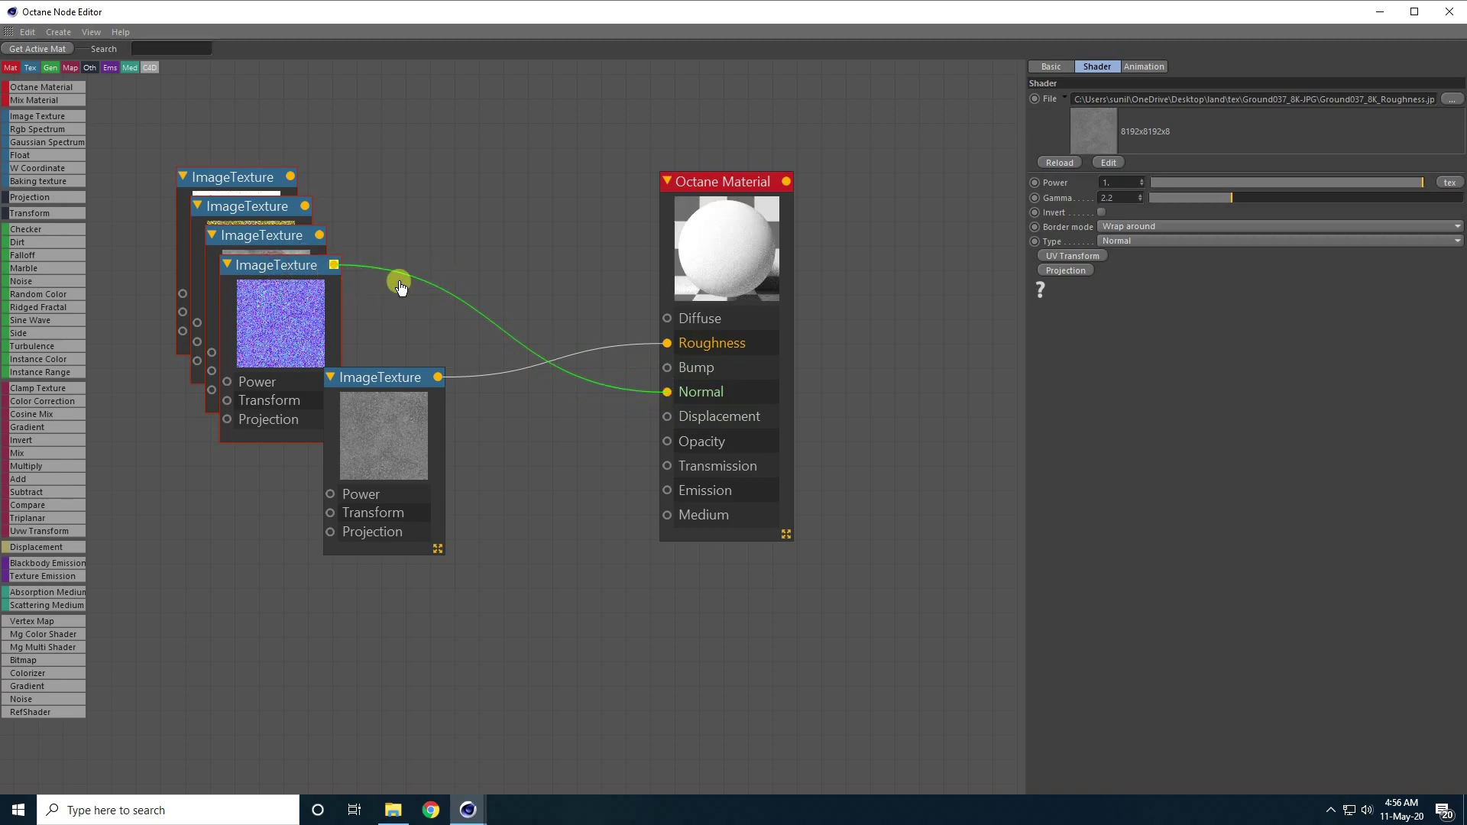
drag(281, 265, 432, 271)
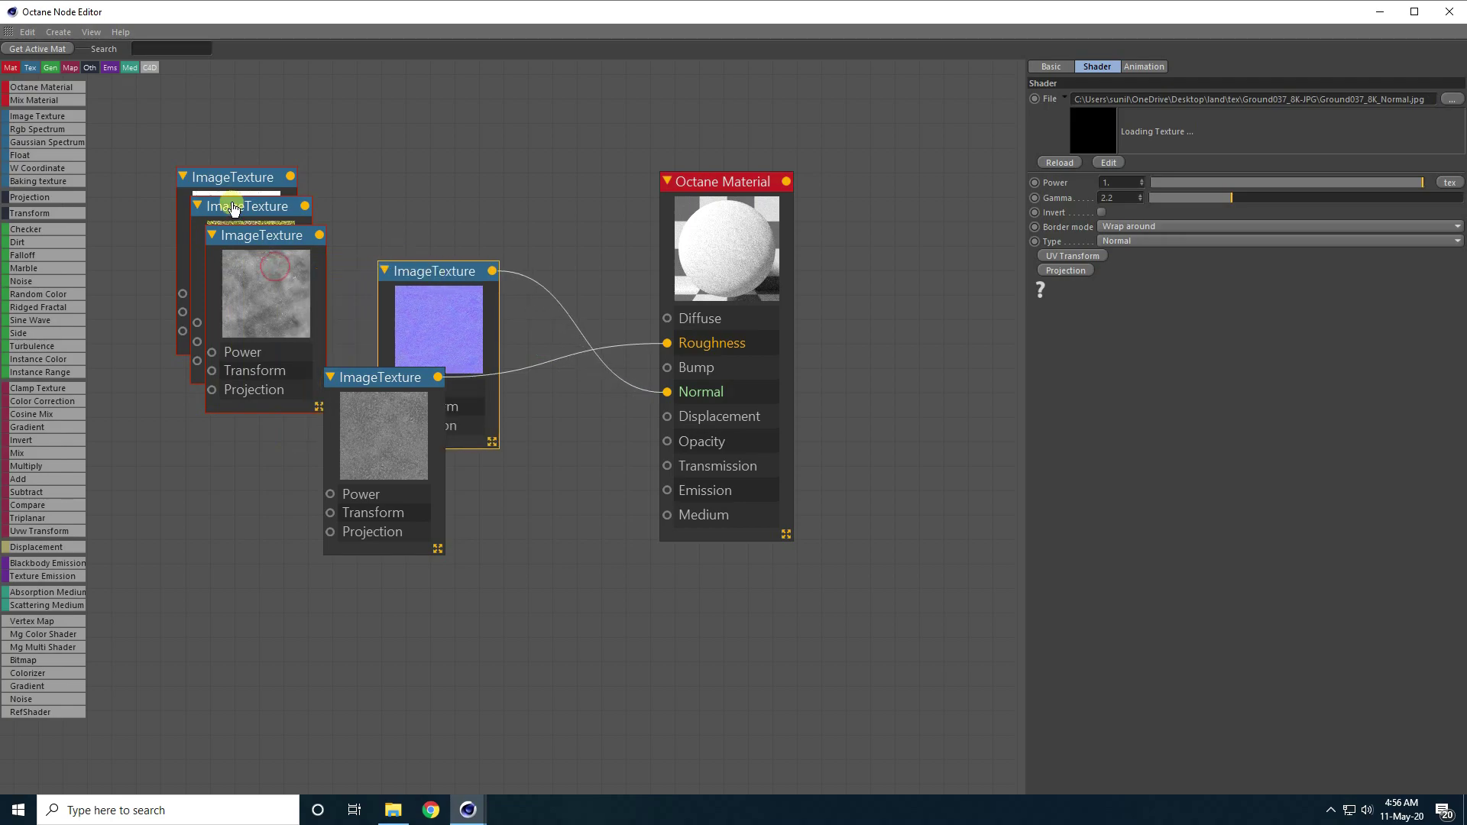
drag(234, 208, 661, 327)
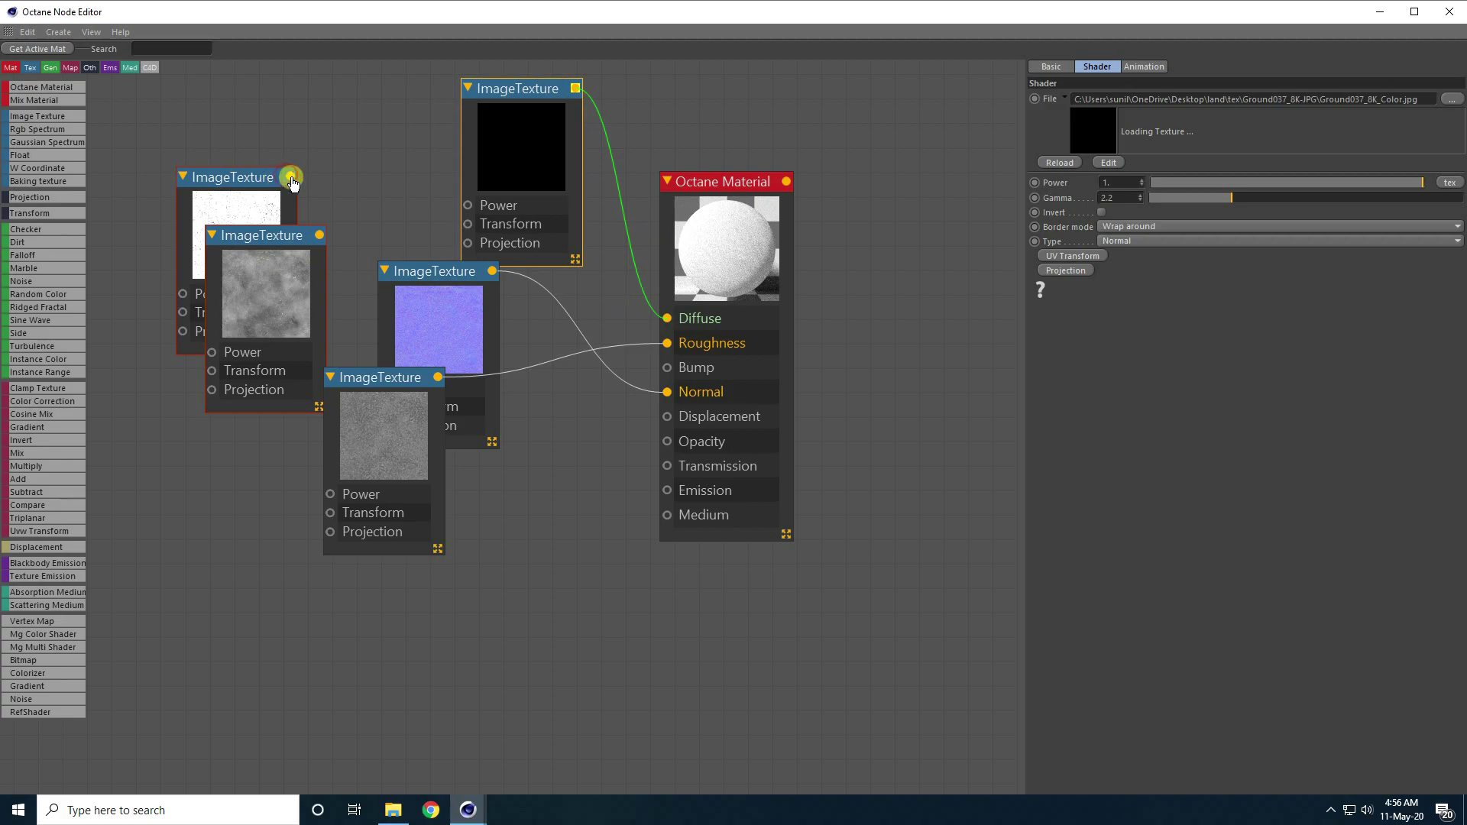
Connect the Ground037 ambient occlusion image to Bump, and the displacement image through a new Displacement node to the material's Displacement input.
click(256, 192)
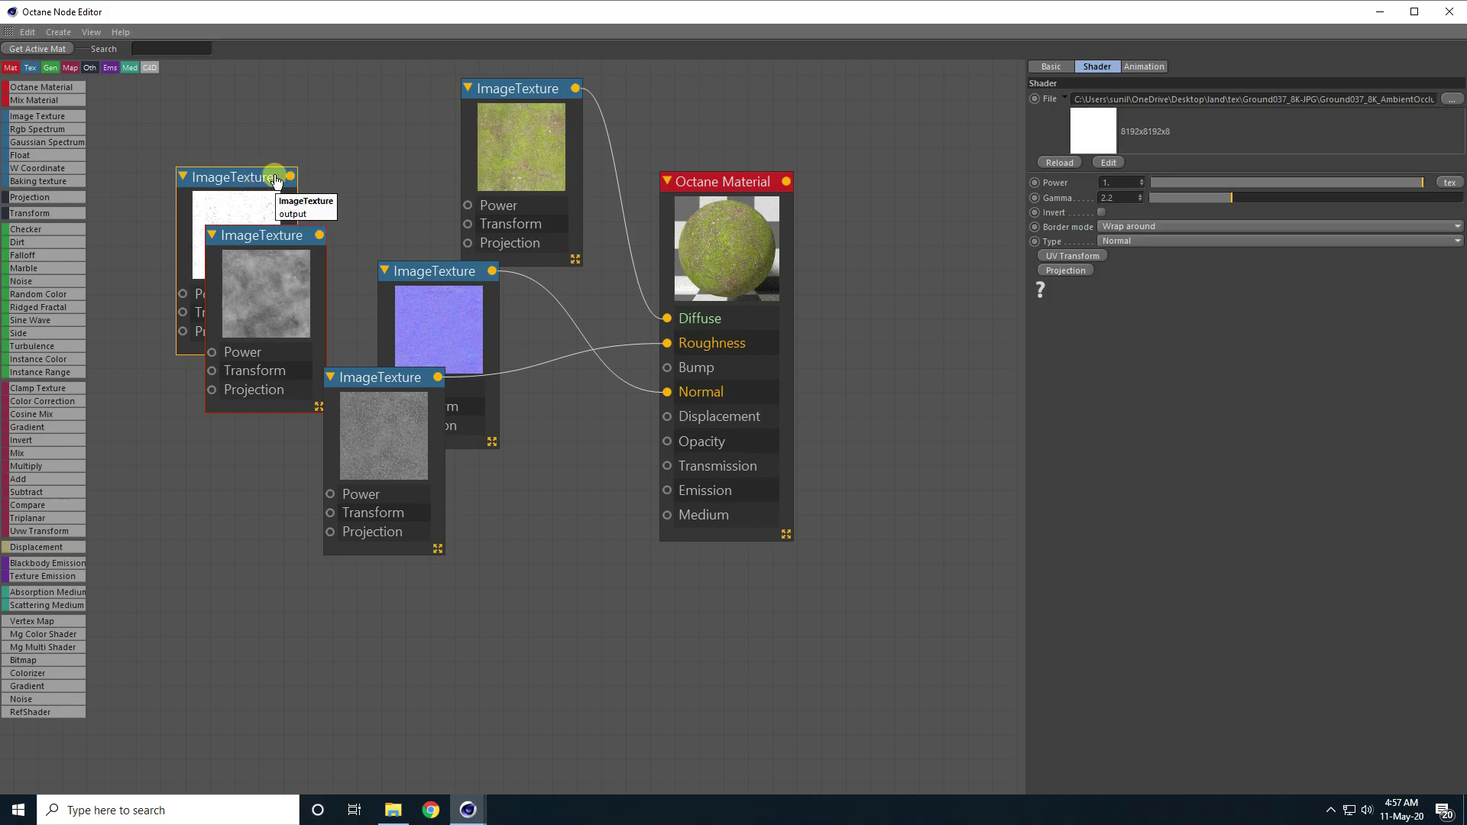
drag(290, 177, 661, 372)
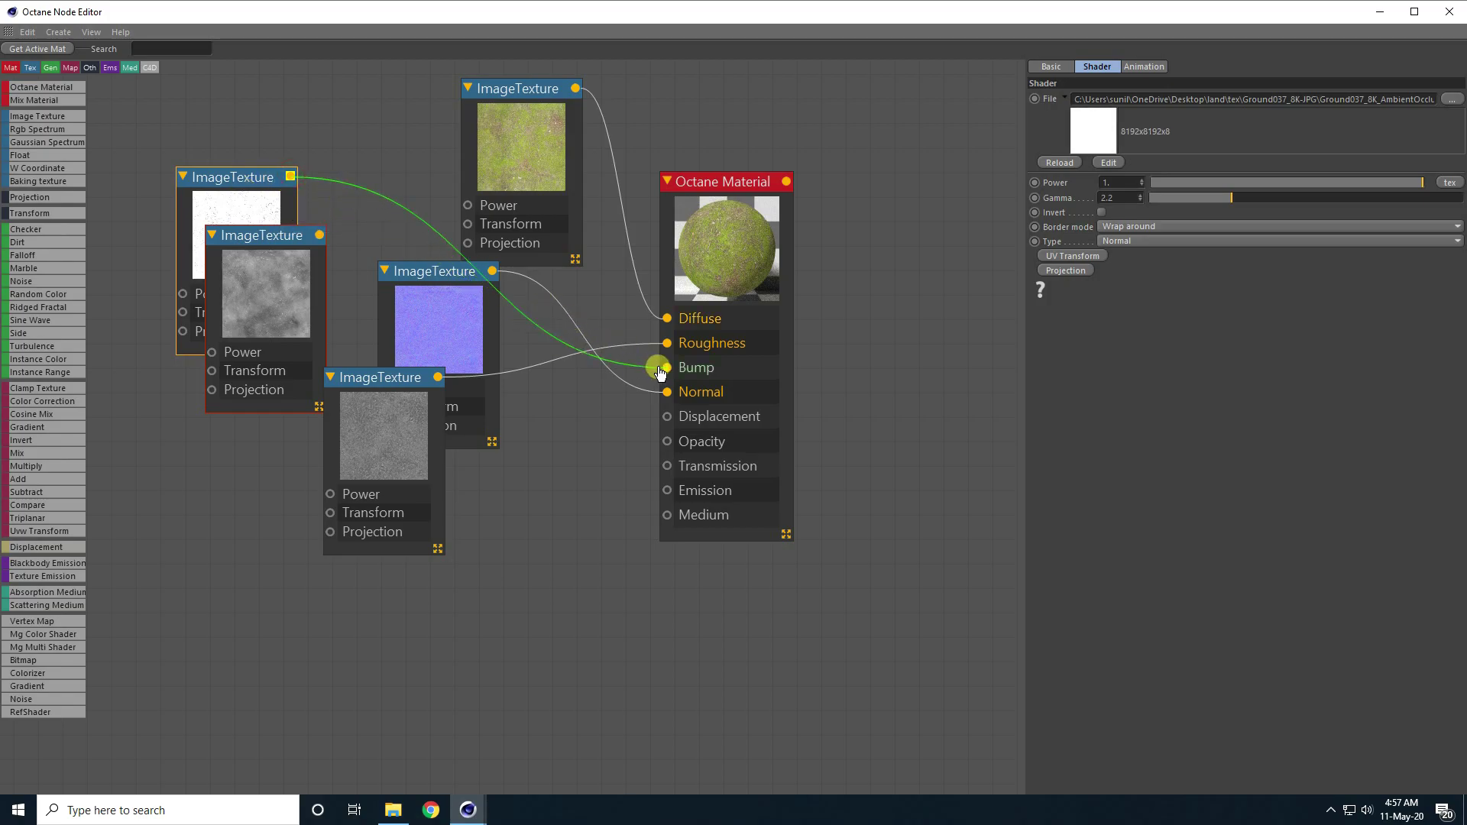
drag(256, 243, 512, 531)
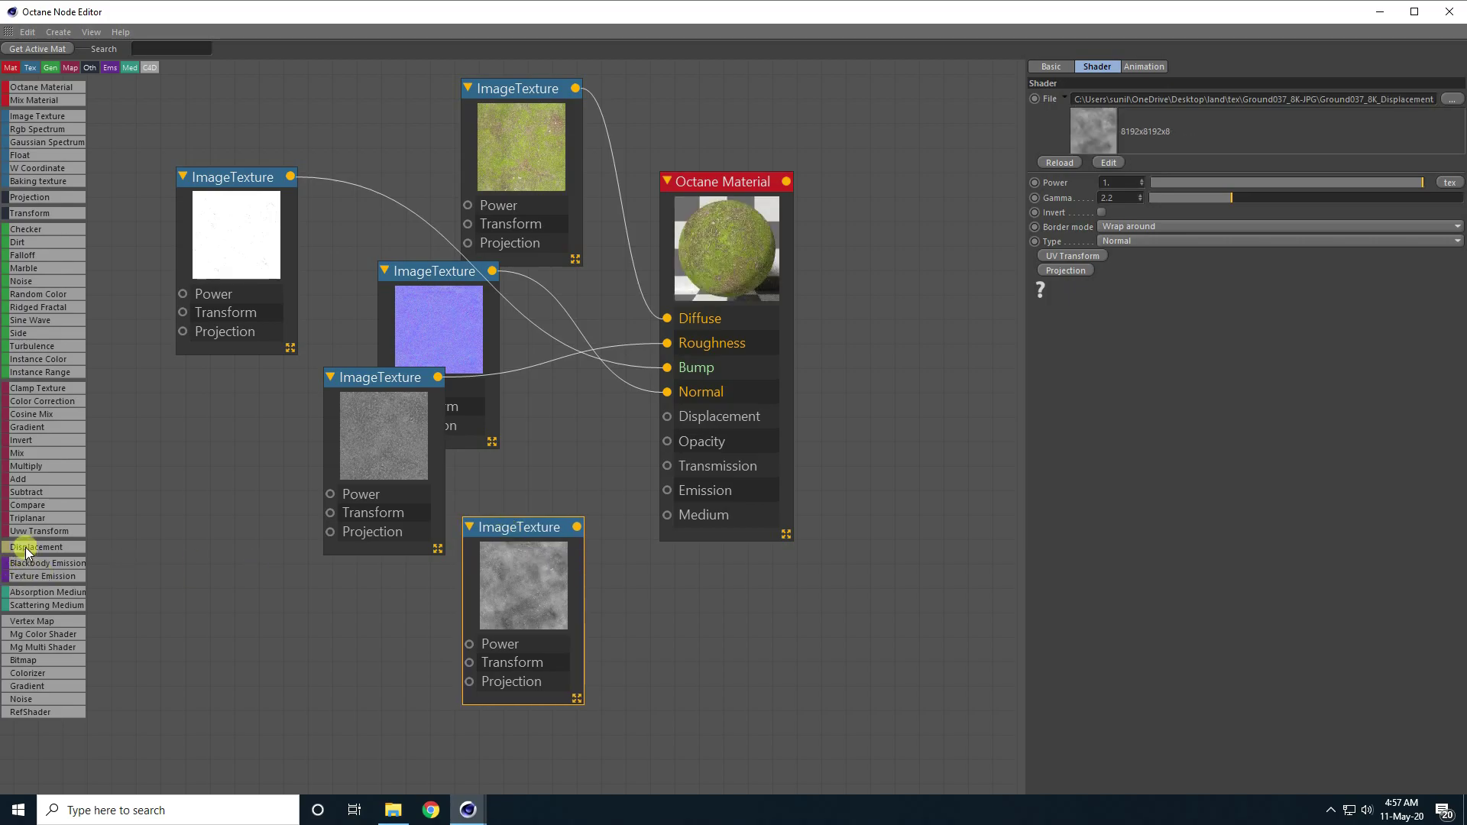
drag(623, 594, 625, 598)
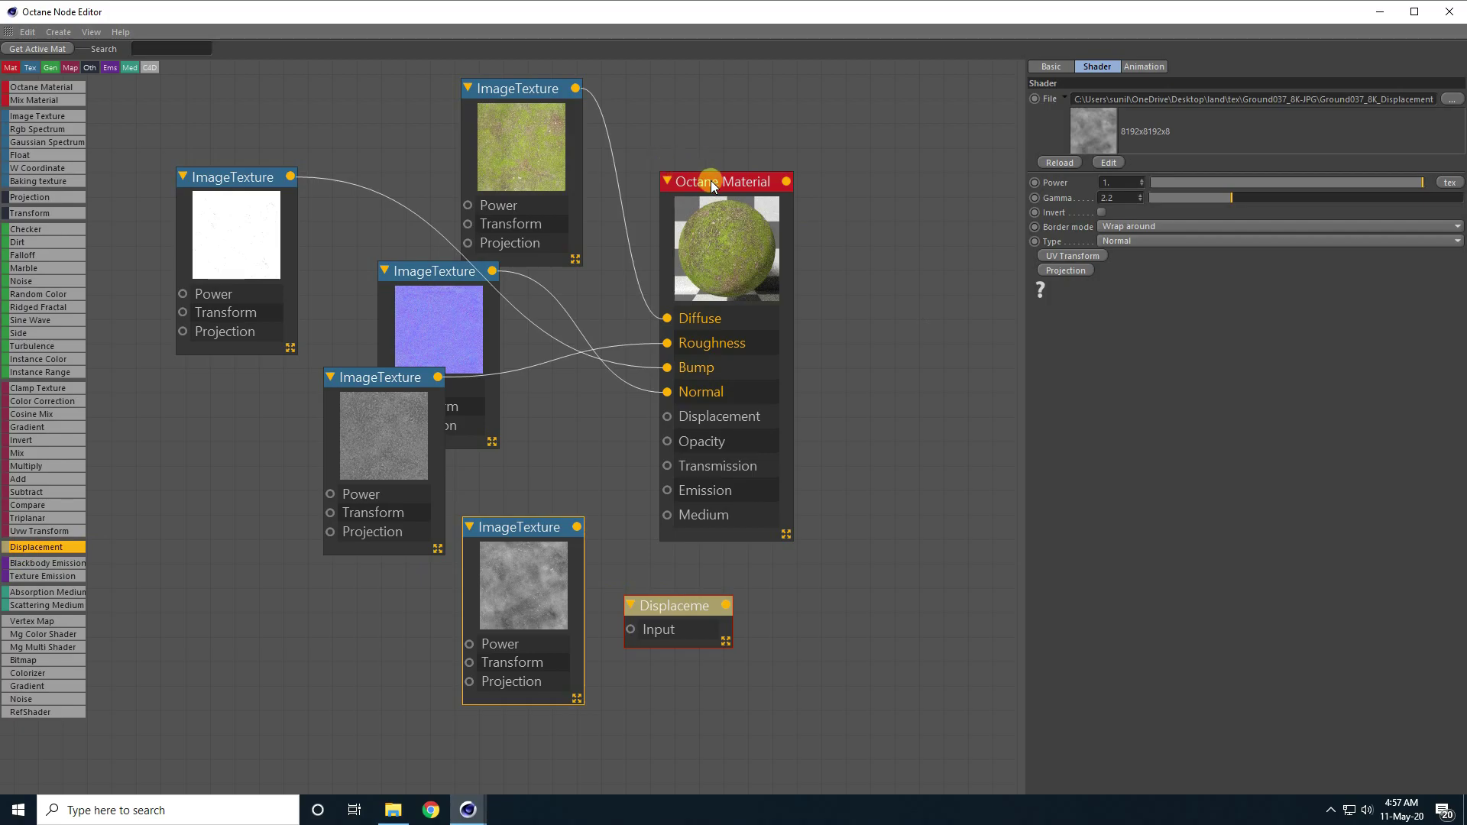
drag(711, 183, 738, 242)
drag(578, 528, 629, 630)
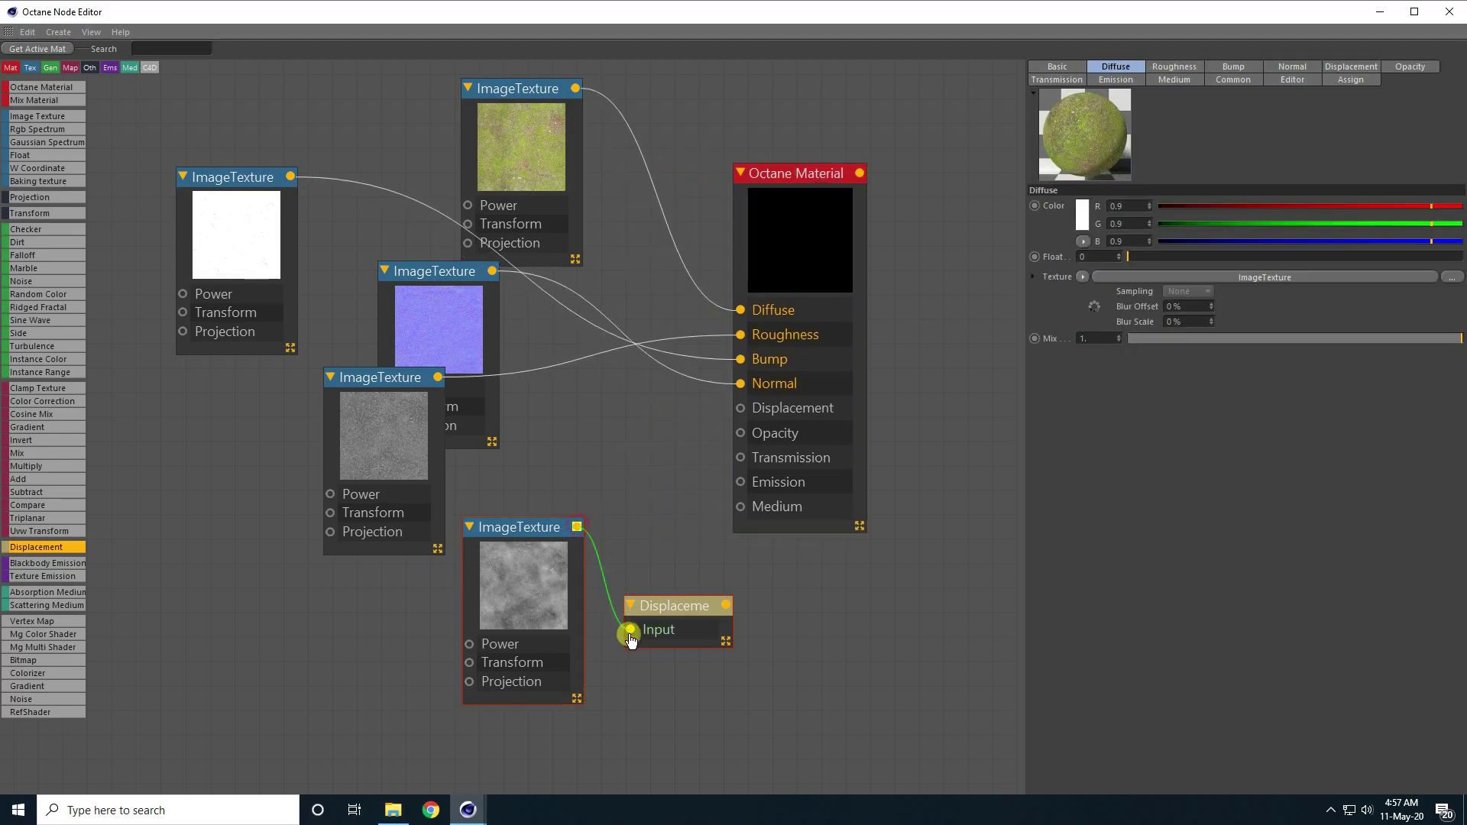
drag(728, 611, 737, 416)
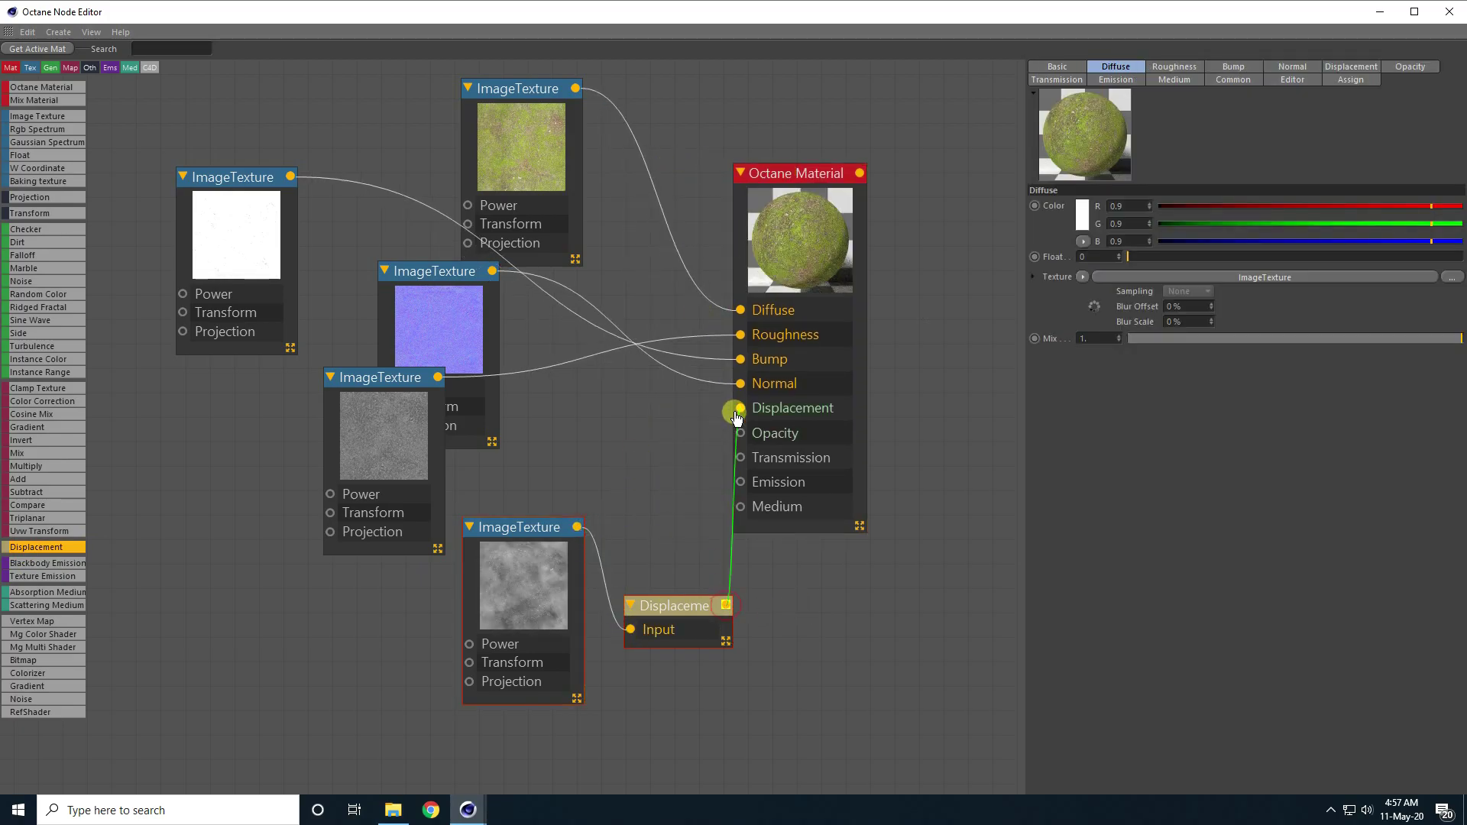
Set the Displacement node's level of detail to 8192x8192 and close the node and material editors.
click(661, 606)
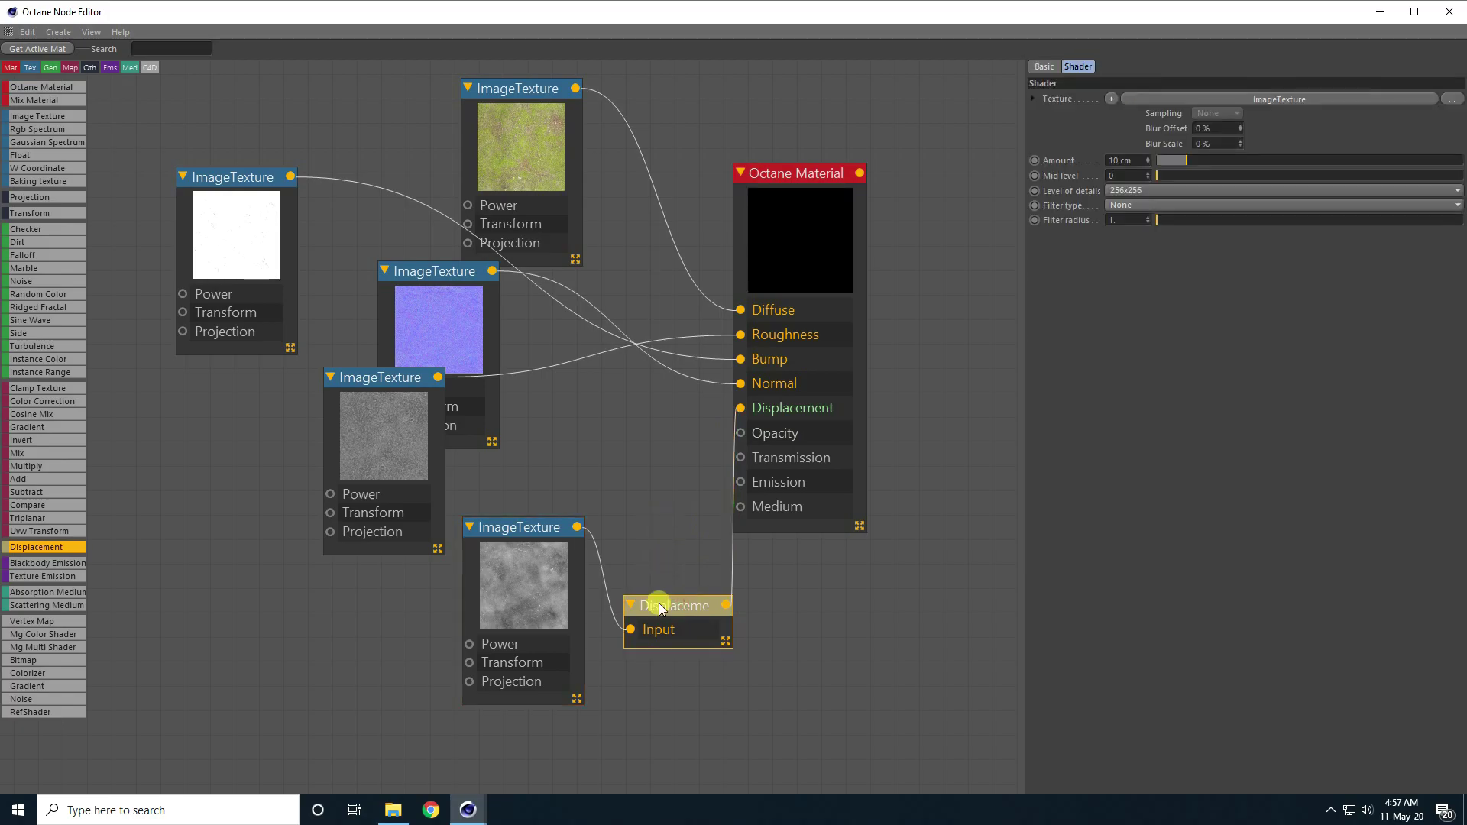
drag(661, 605, 643, 525)
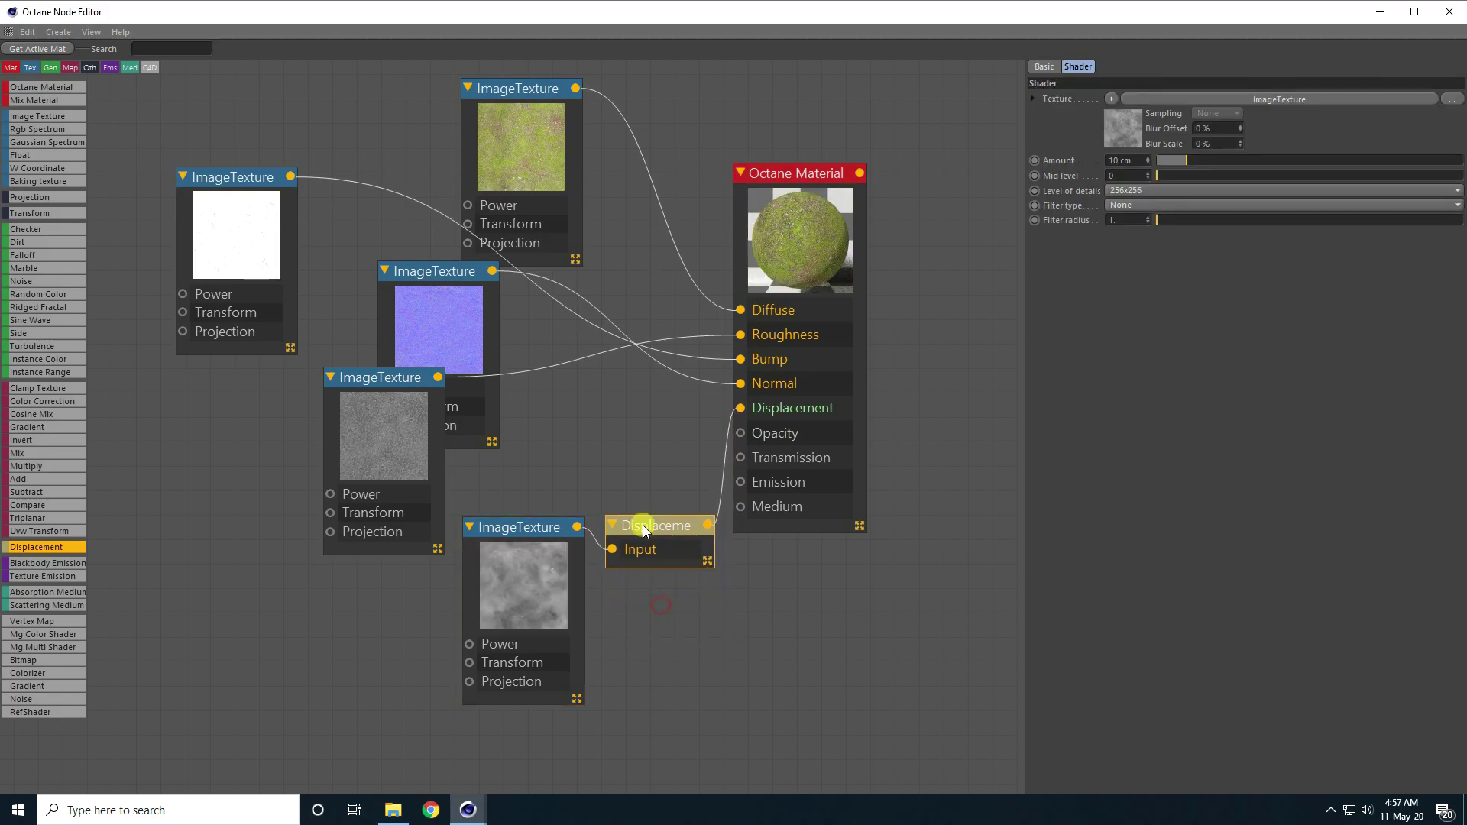
click(1113, 189)
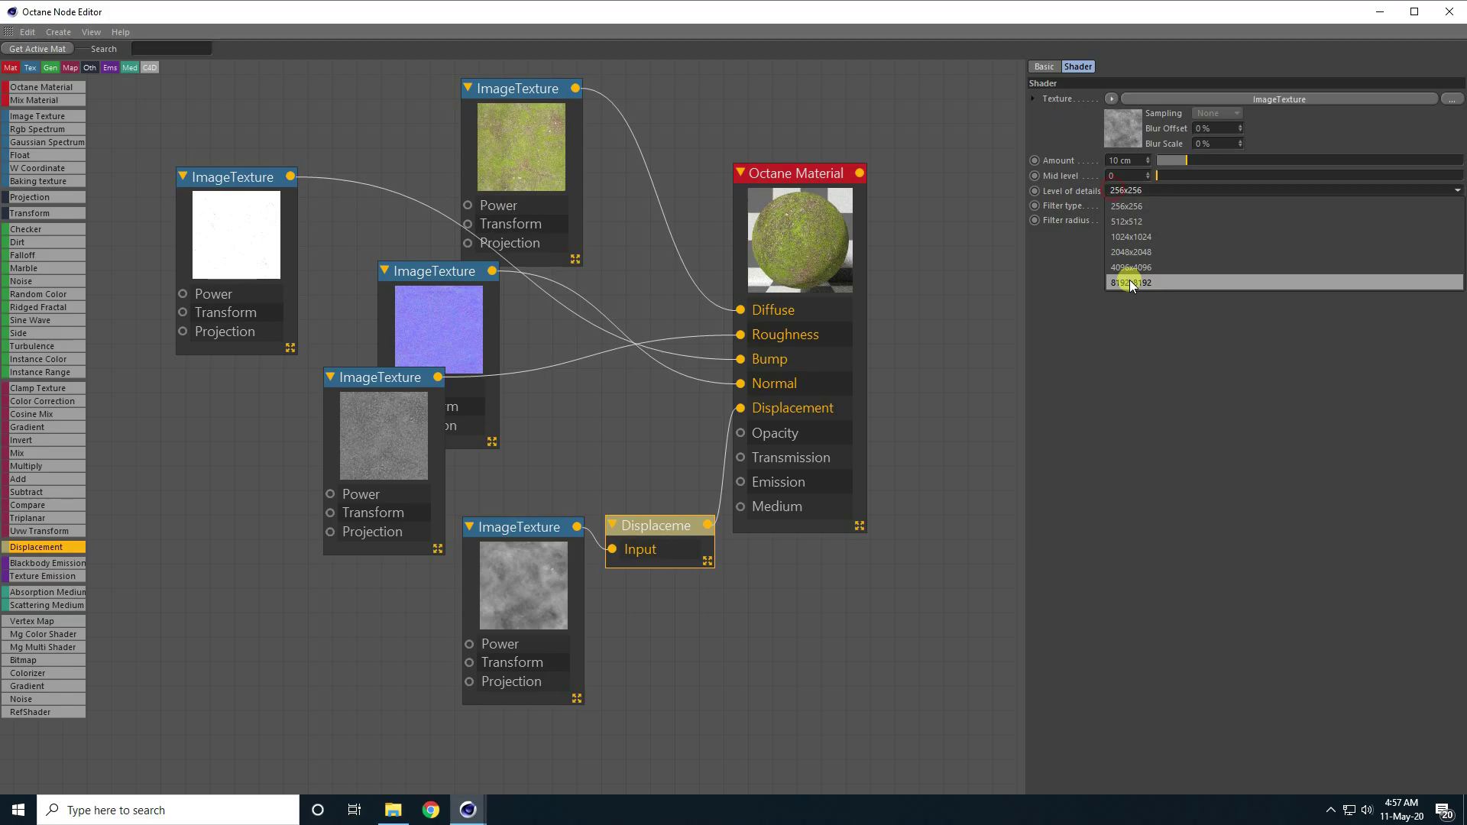
click(1129, 280)
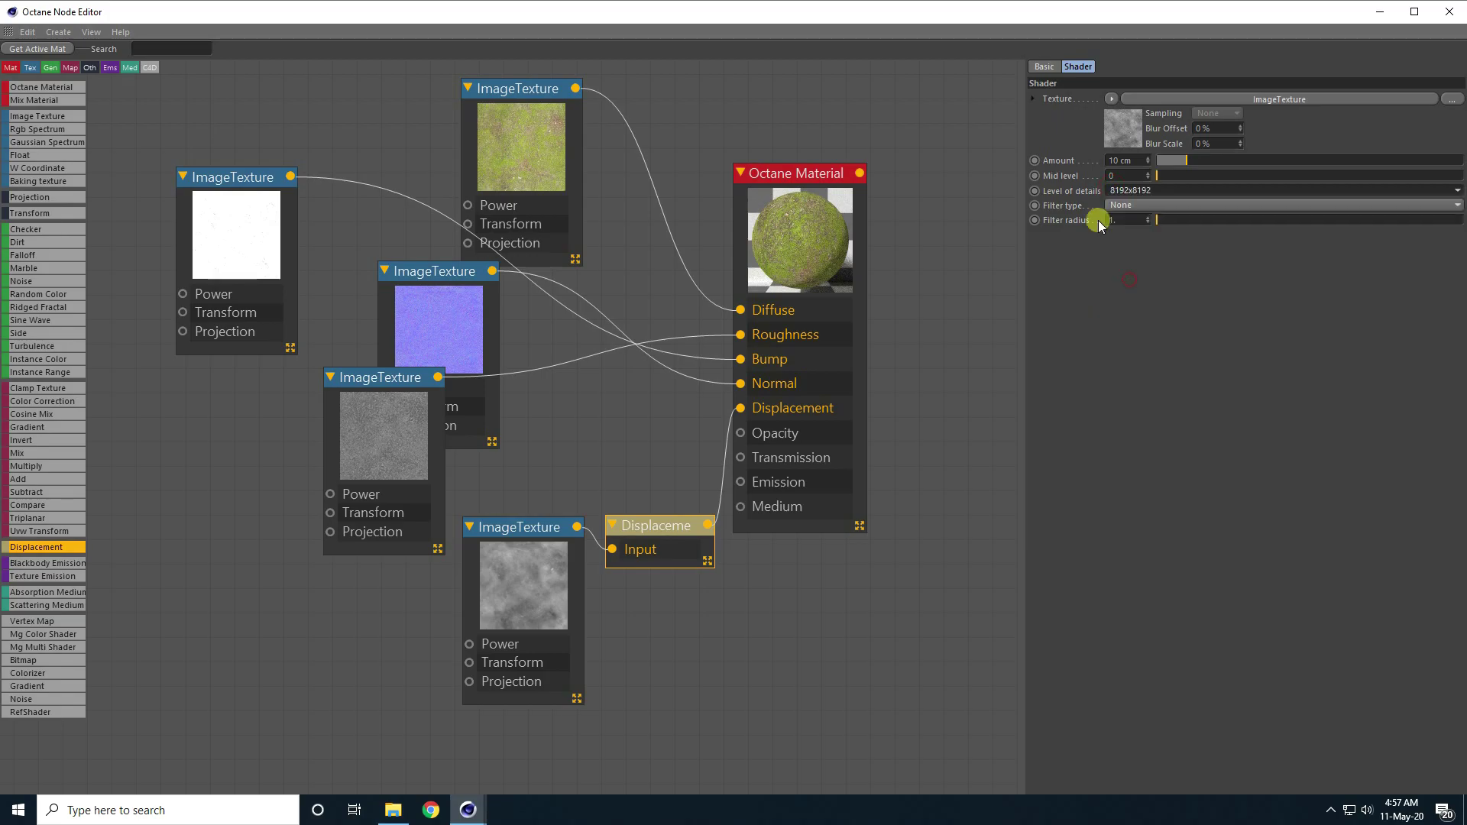
click(1129, 160)
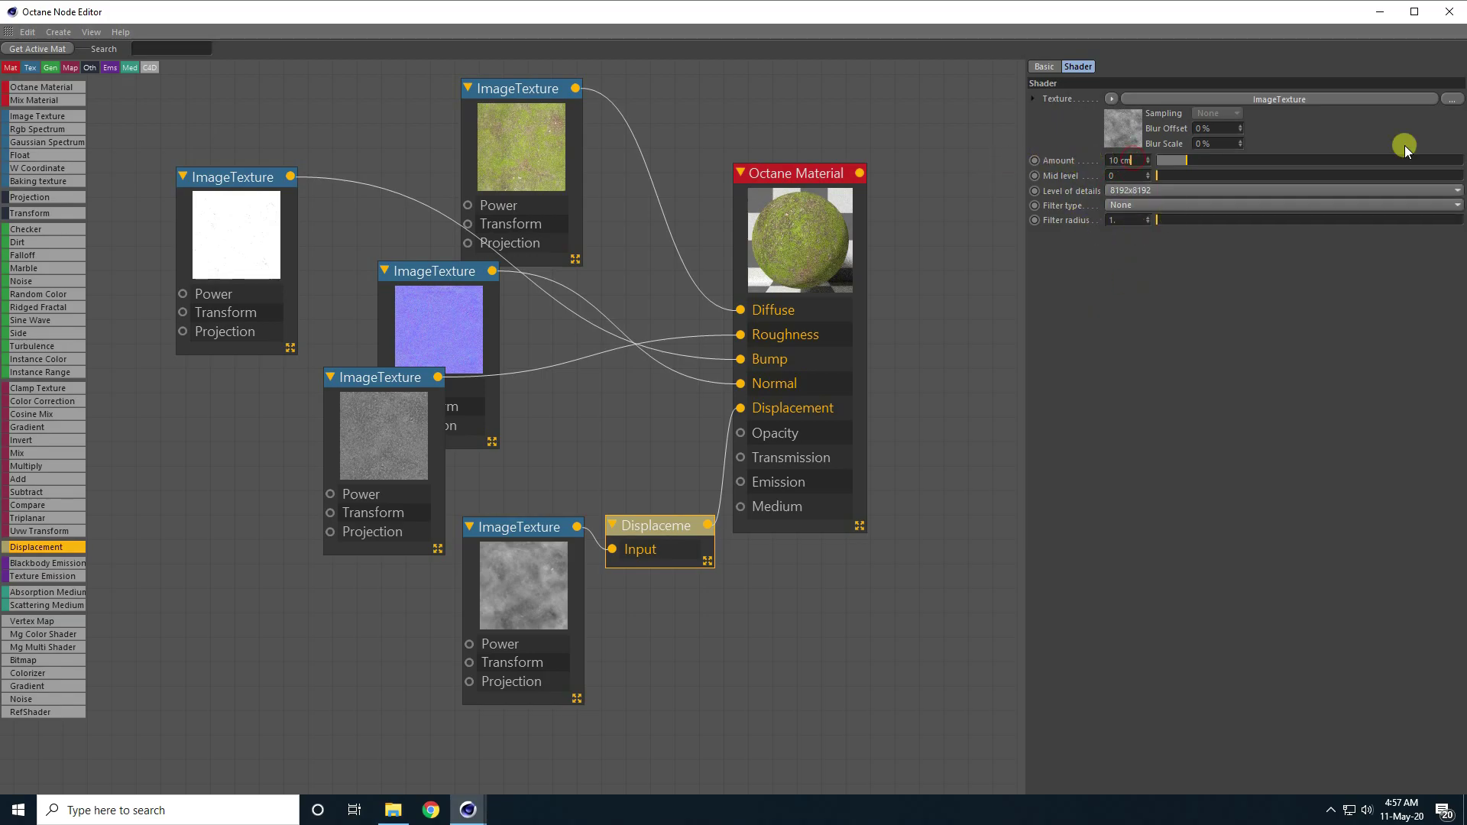
click(1454, 12)
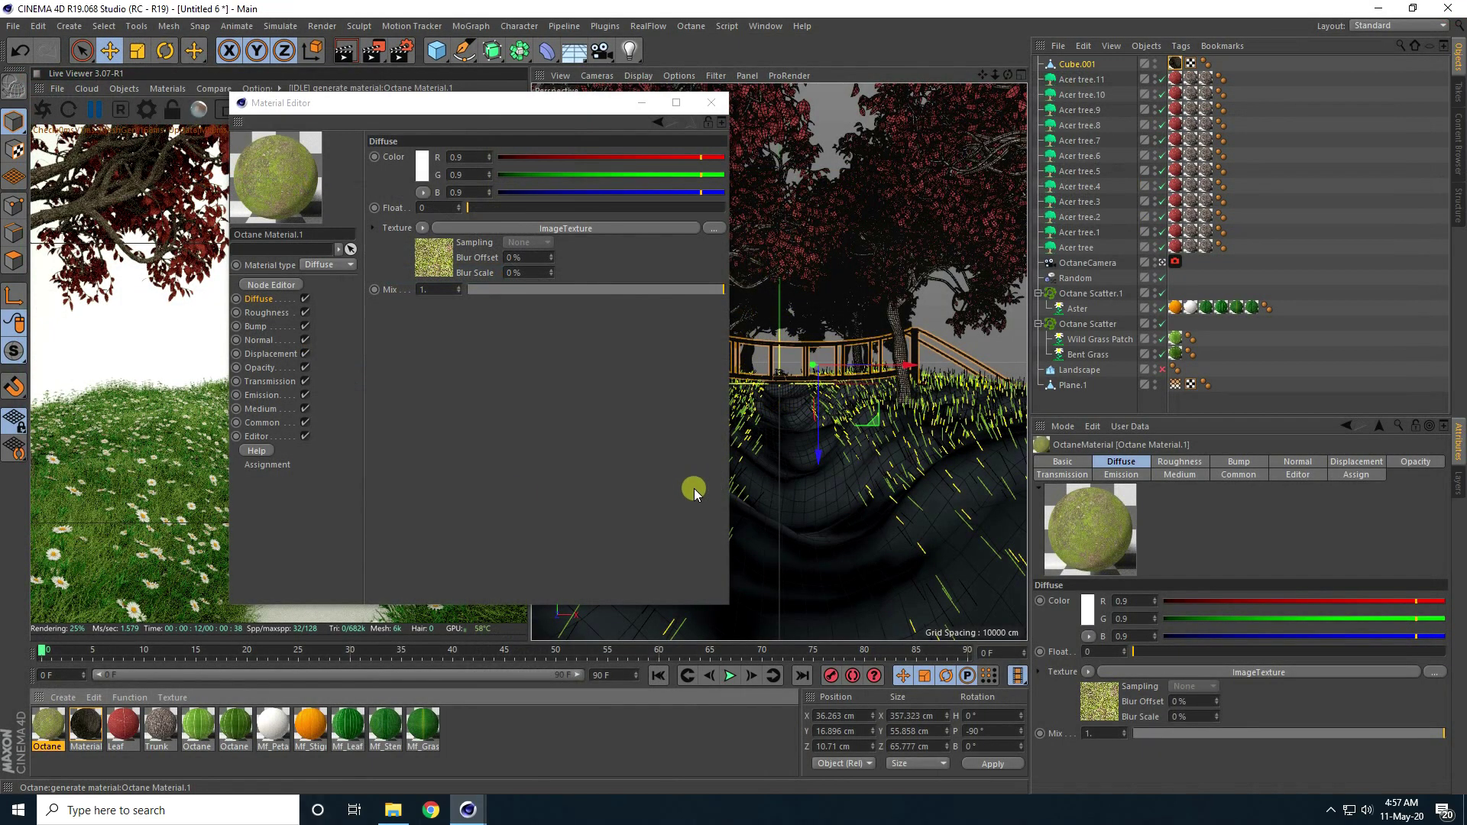
click(715, 113)
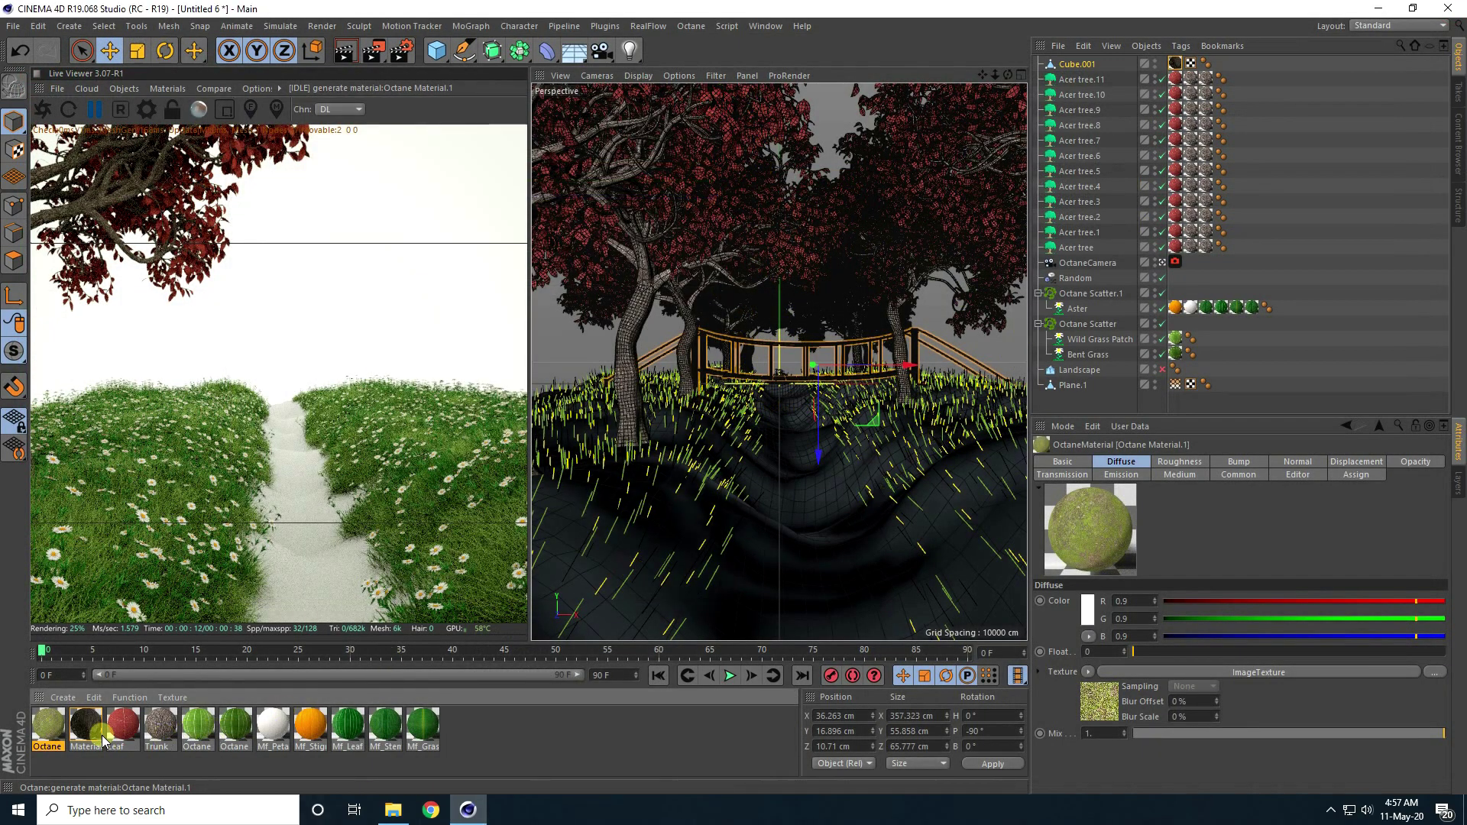
Apply the new ground material to Plane.1 and set its texture tag's Length U and Length V to 10%.
drag(52, 731, 1007, 382)
drag(1062, 385, 1064, 385)
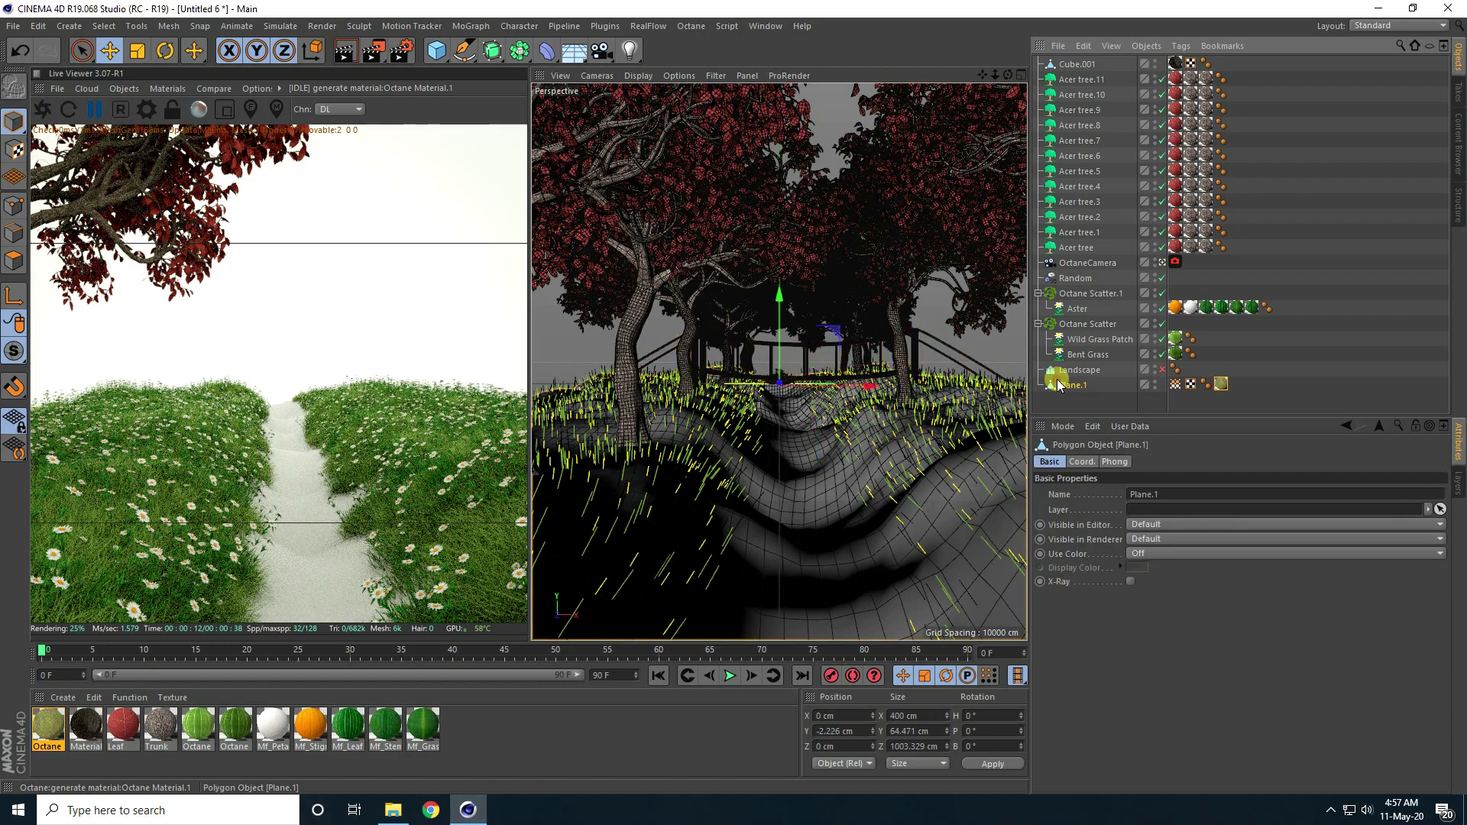
click(1217, 384)
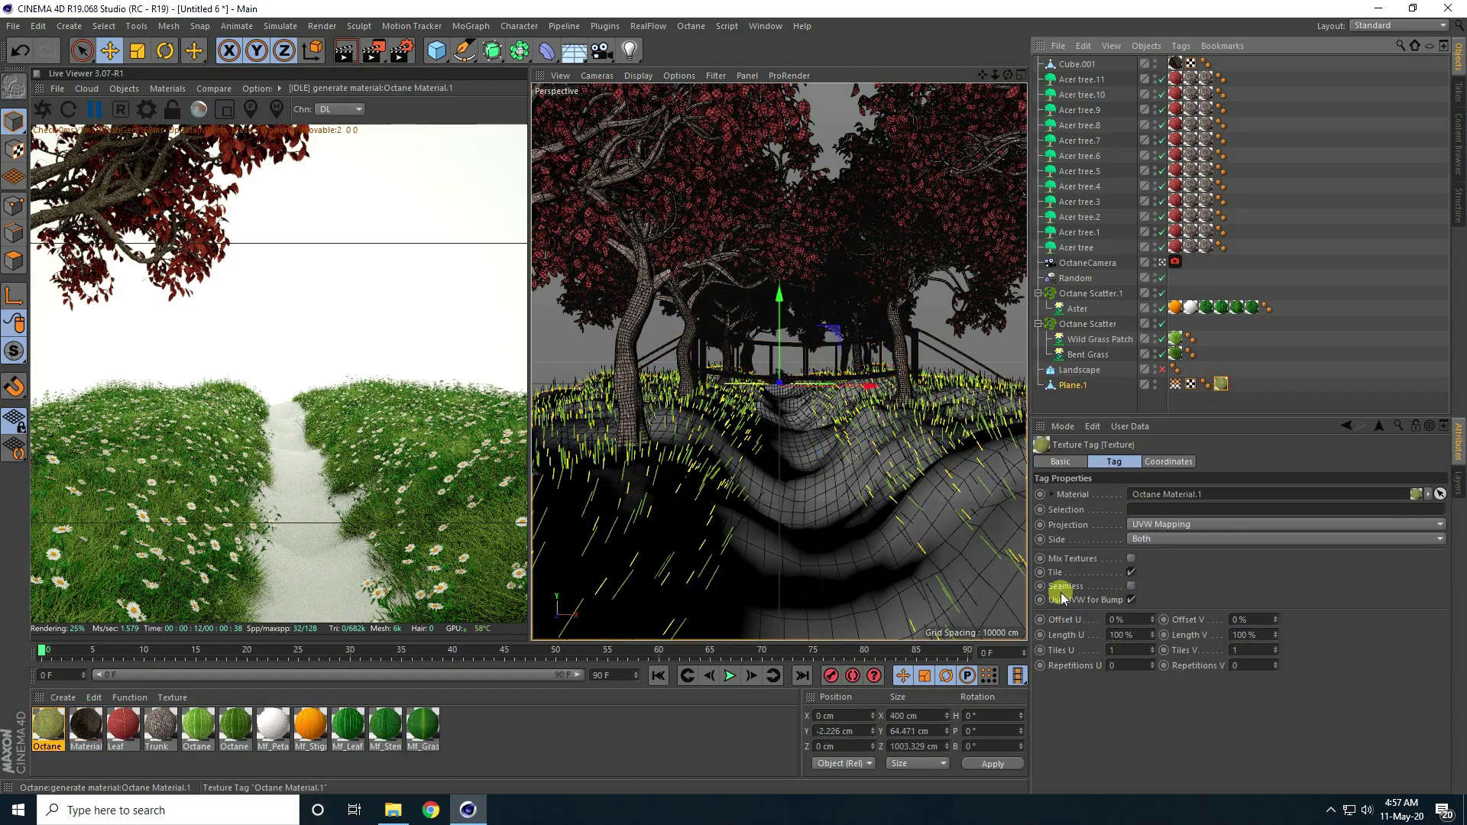
click(1141, 634)
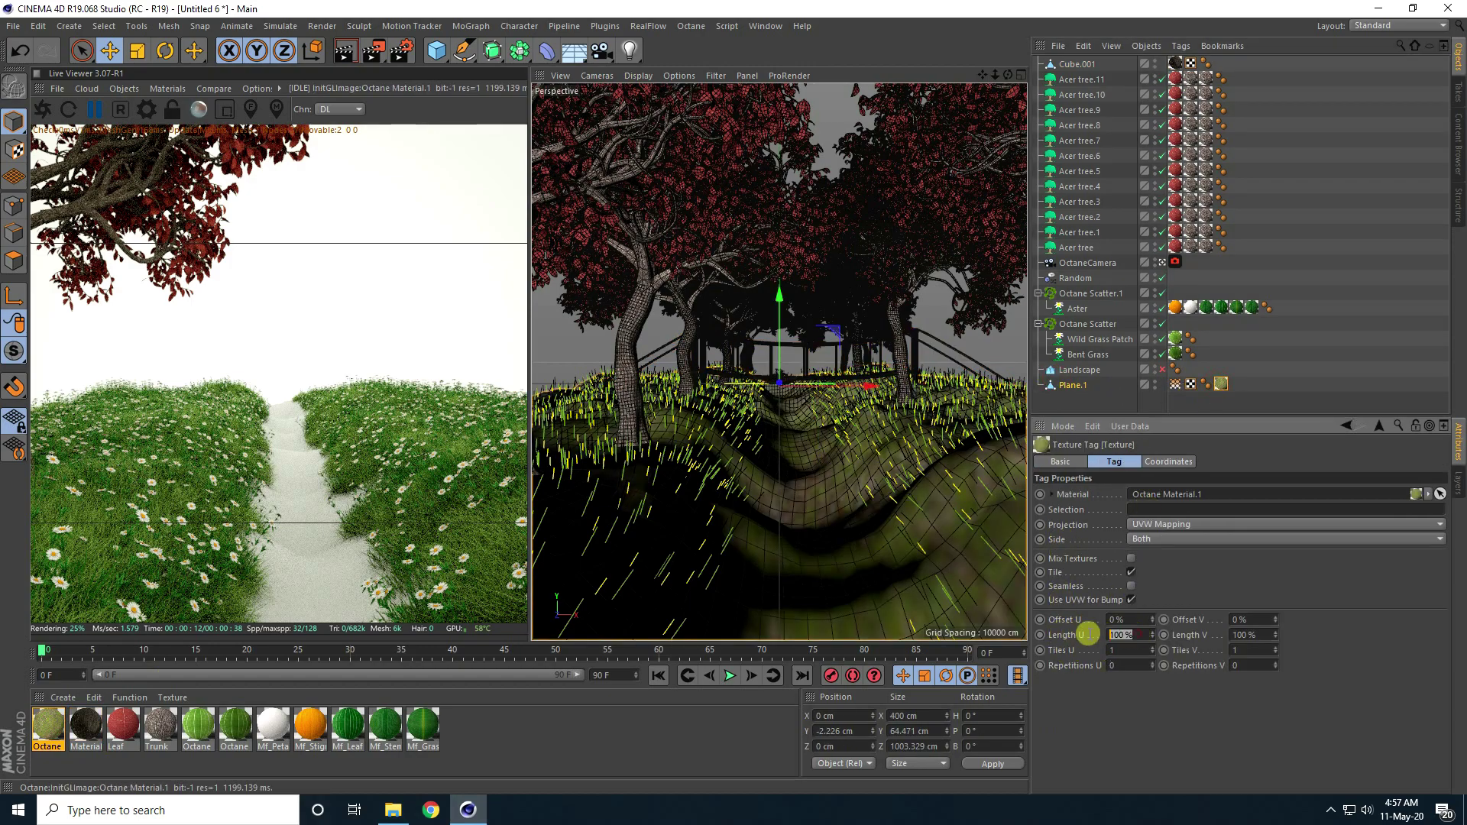
text(10)
key(Return)
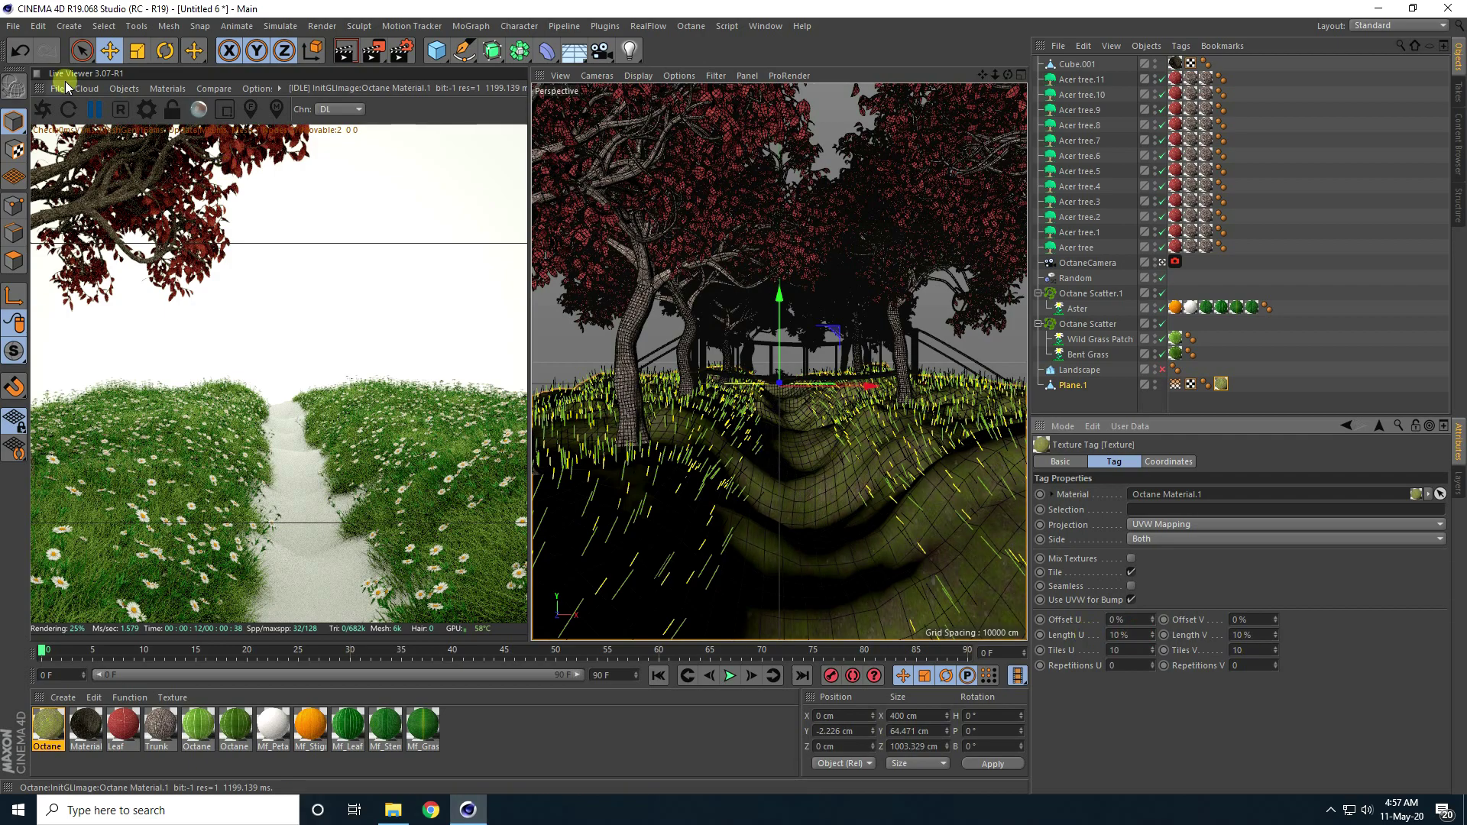
Restart the live render to check the ground material on the terrain, and pause it.
click(43, 109)
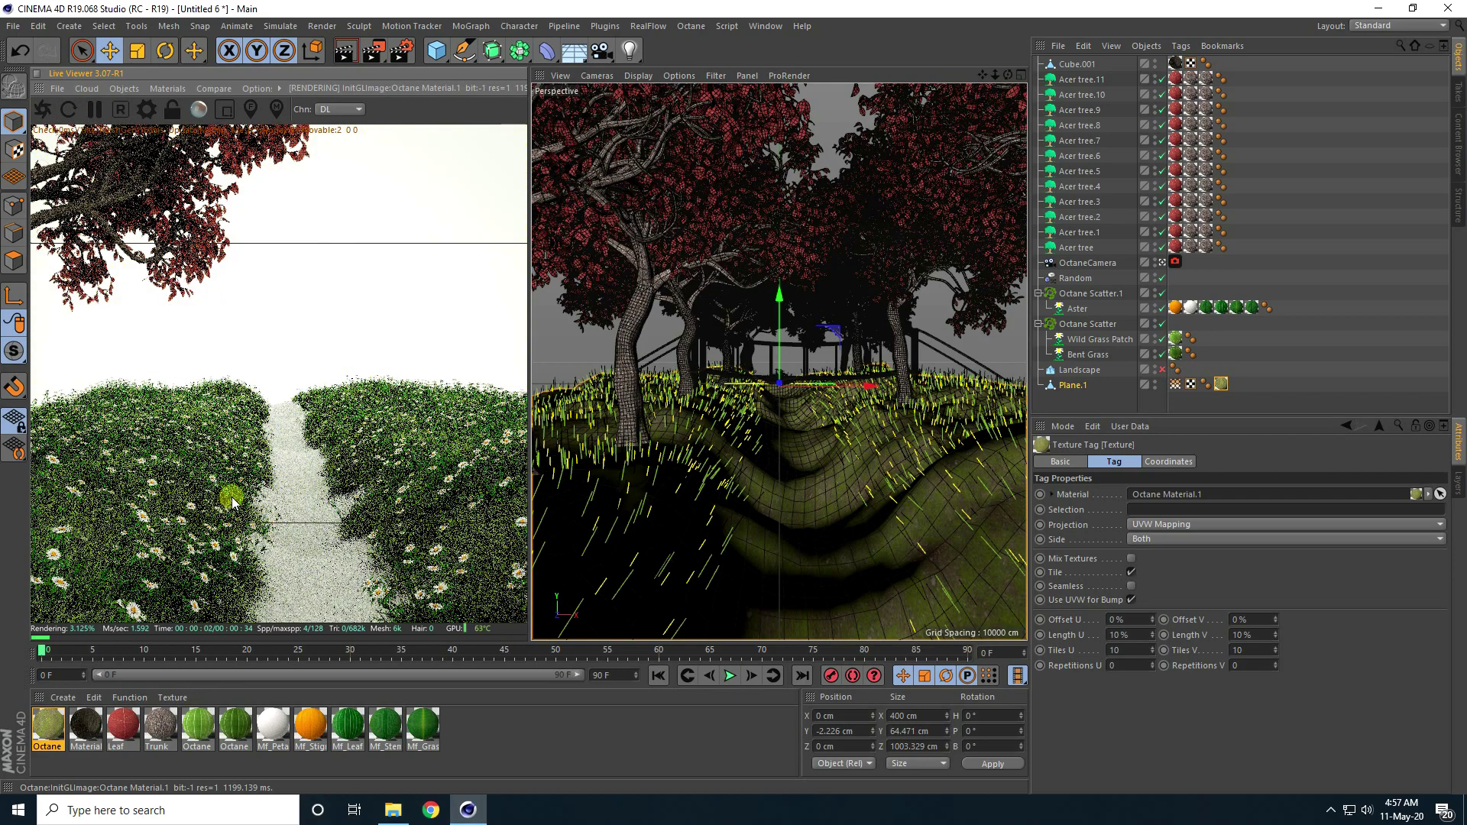
click(43, 112)
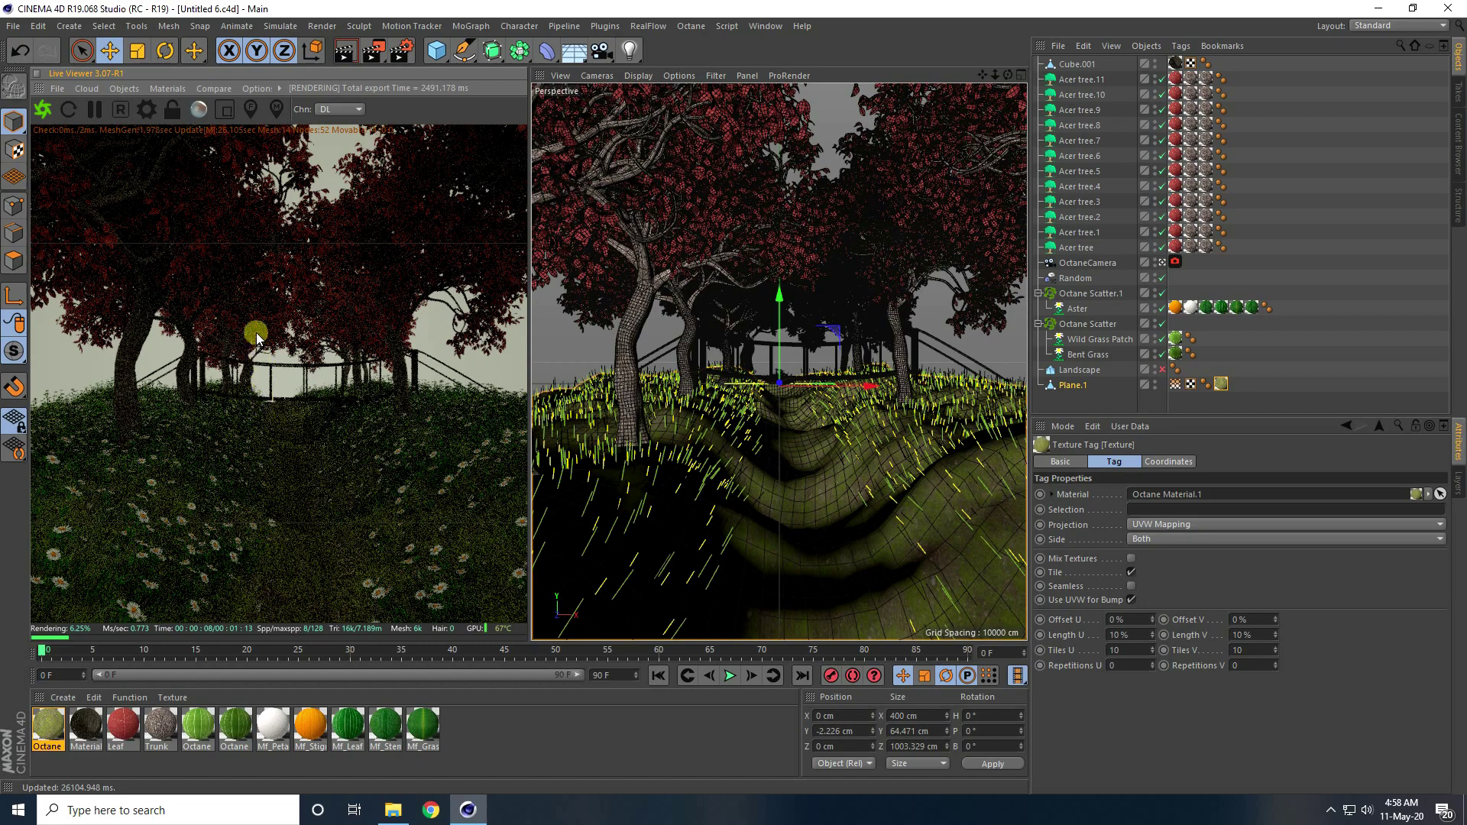
click(95, 113)
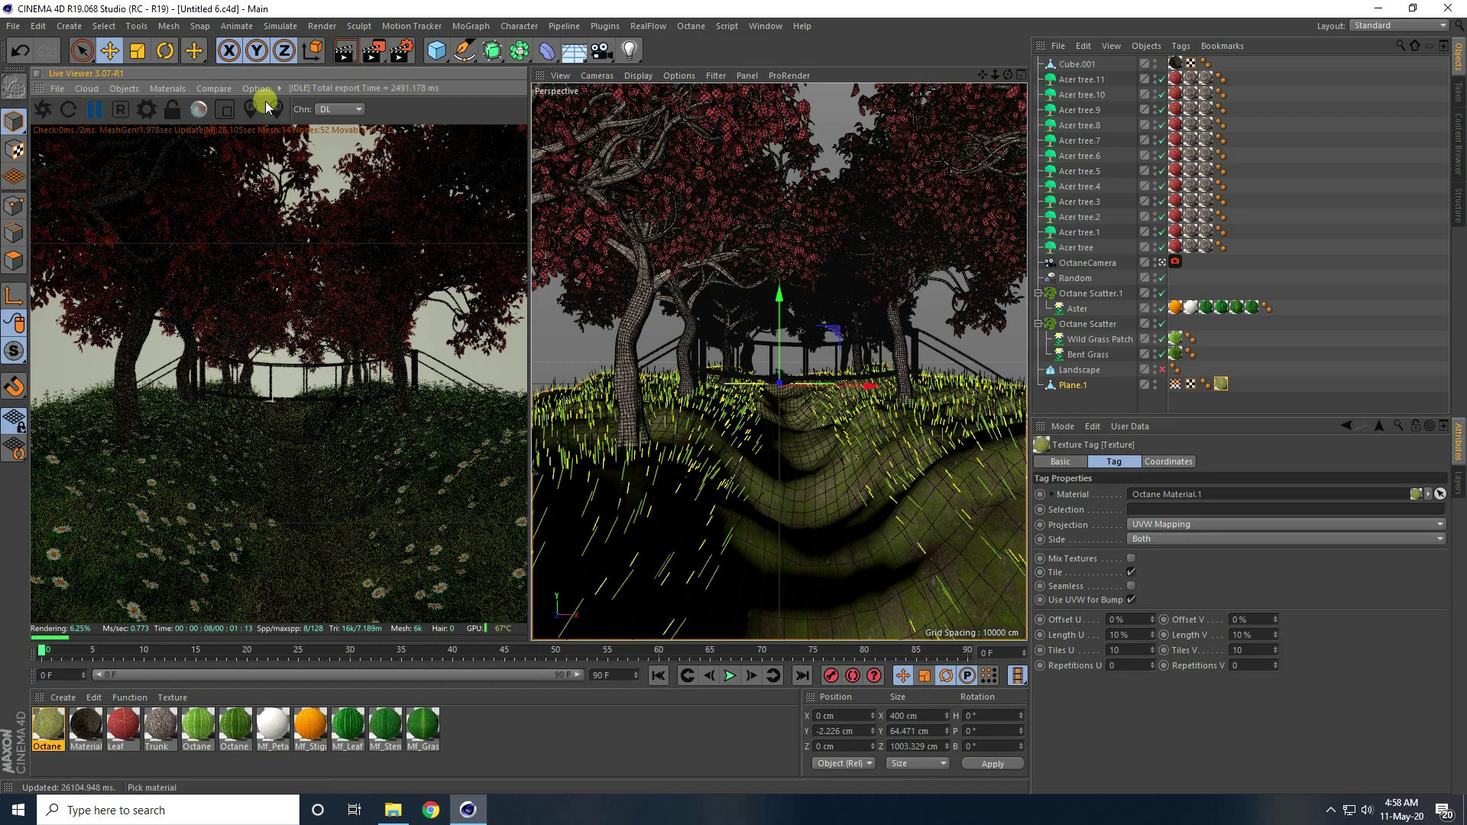
Add an Octane Daylight and rotate it to a pitch of -60°.
click(166, 88)
mouse_move(124, 88)
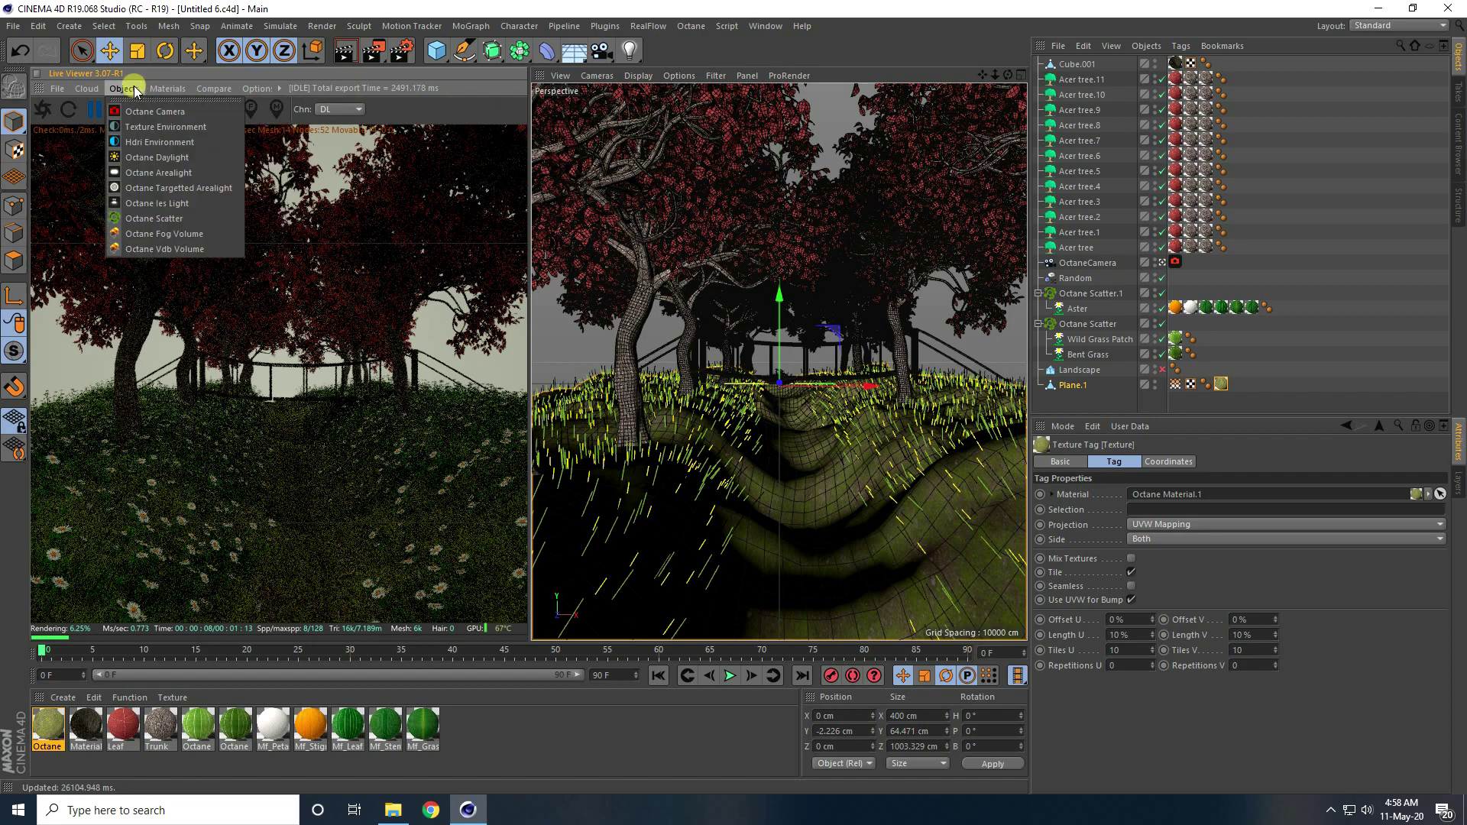
click(164, 158)
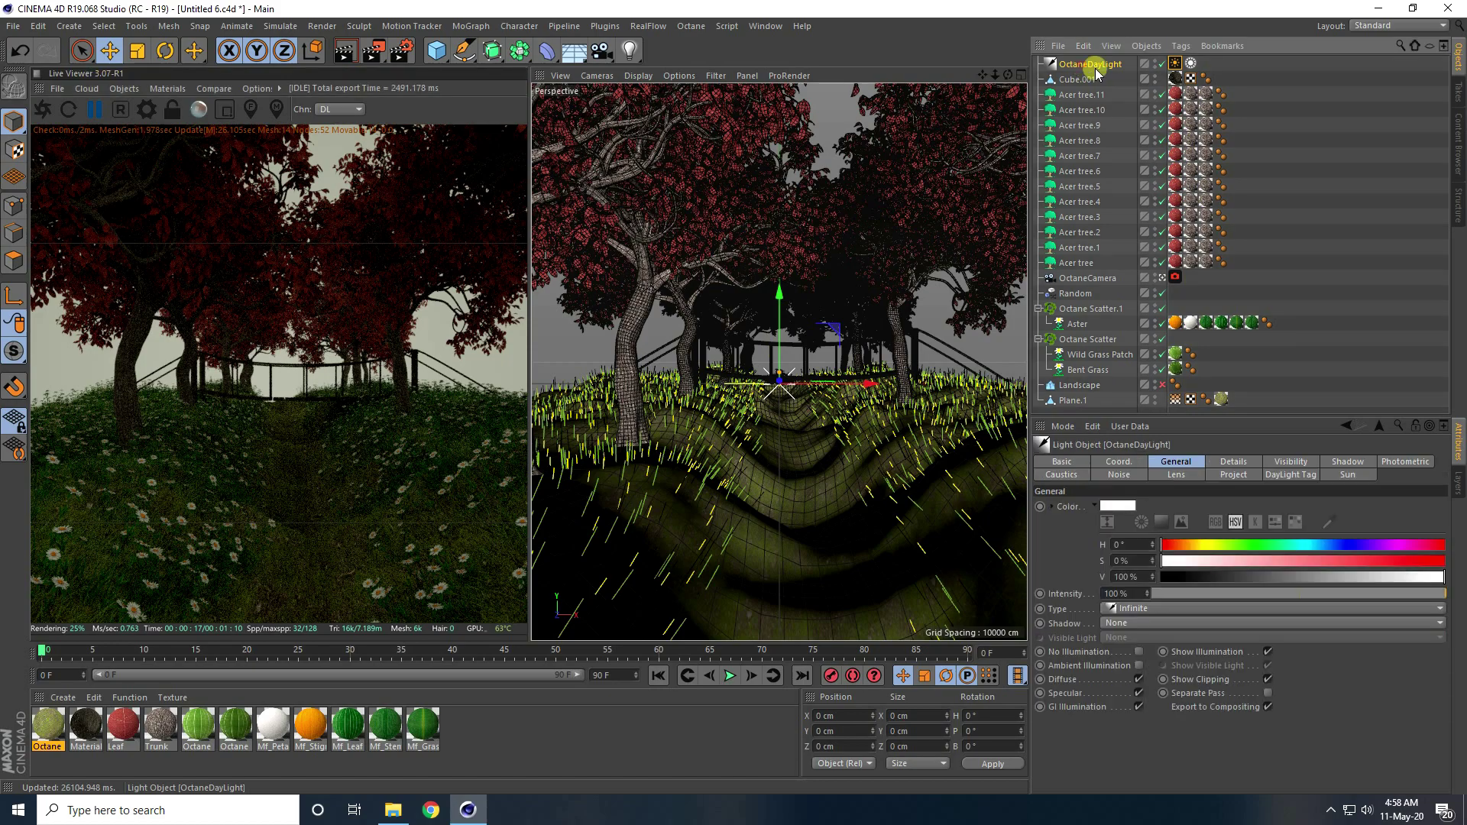
click(166, 51)
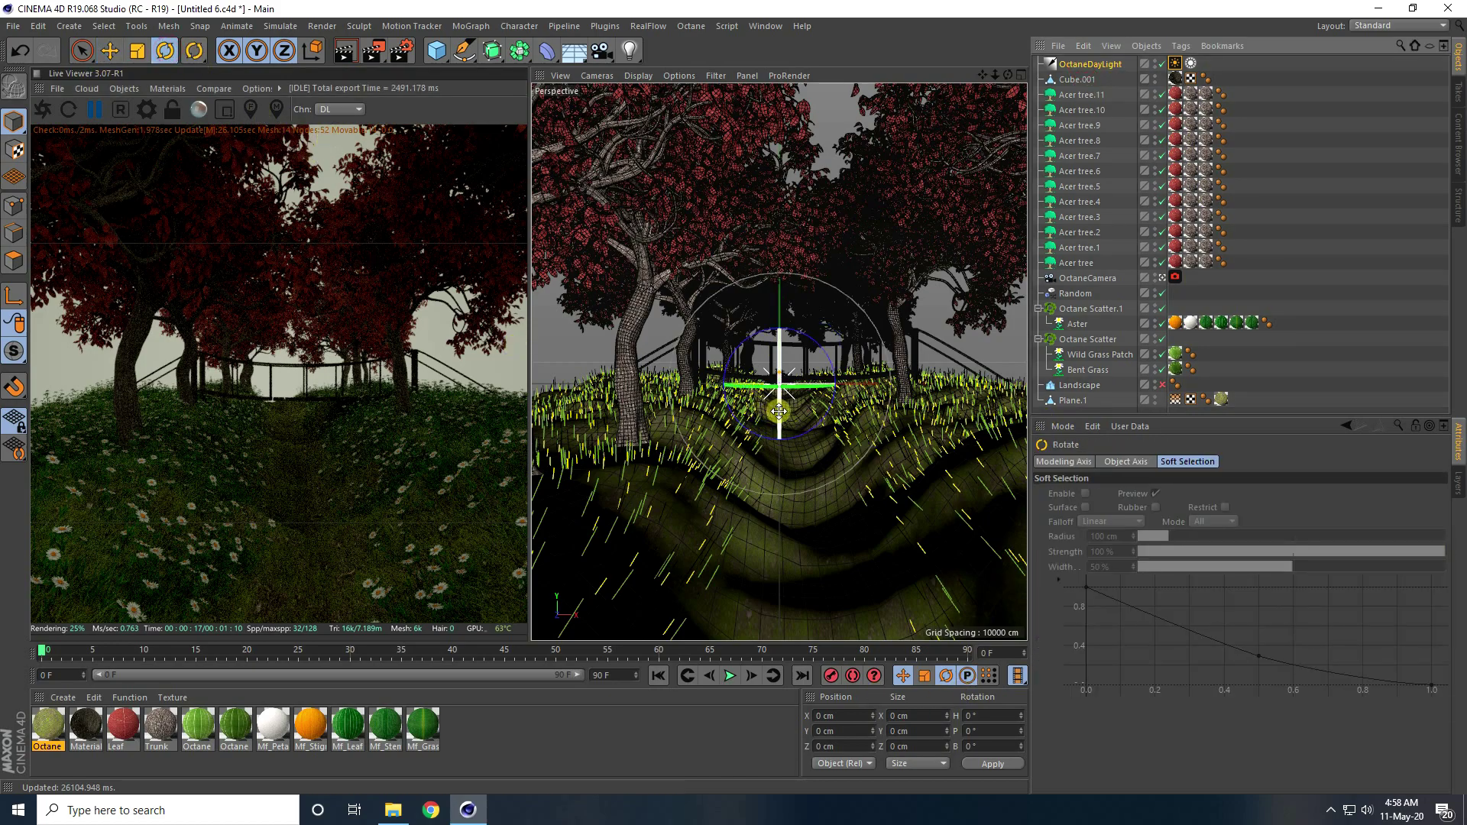
drag(779, 412, 785, 294)
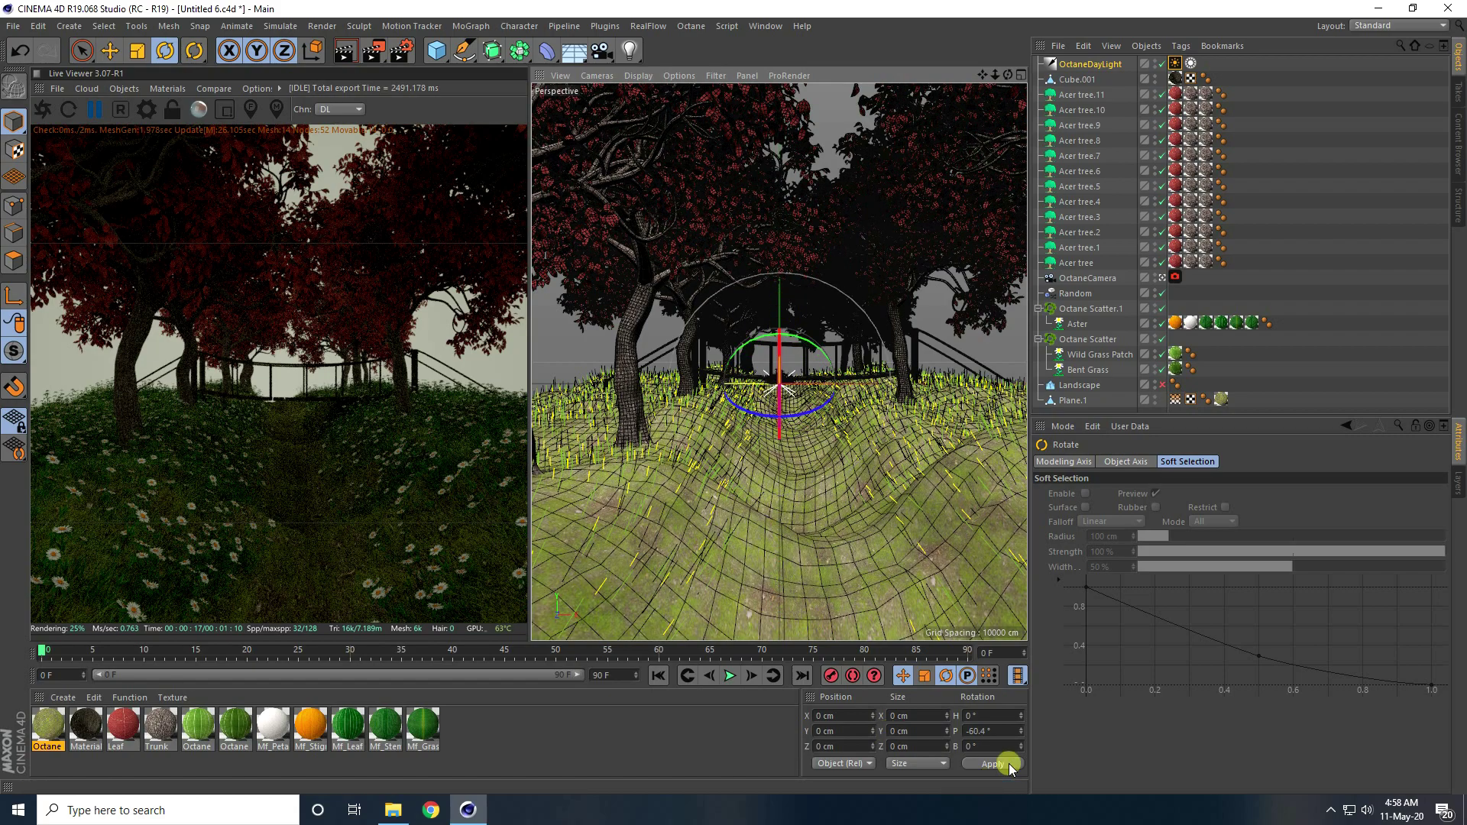
click(991, 731)
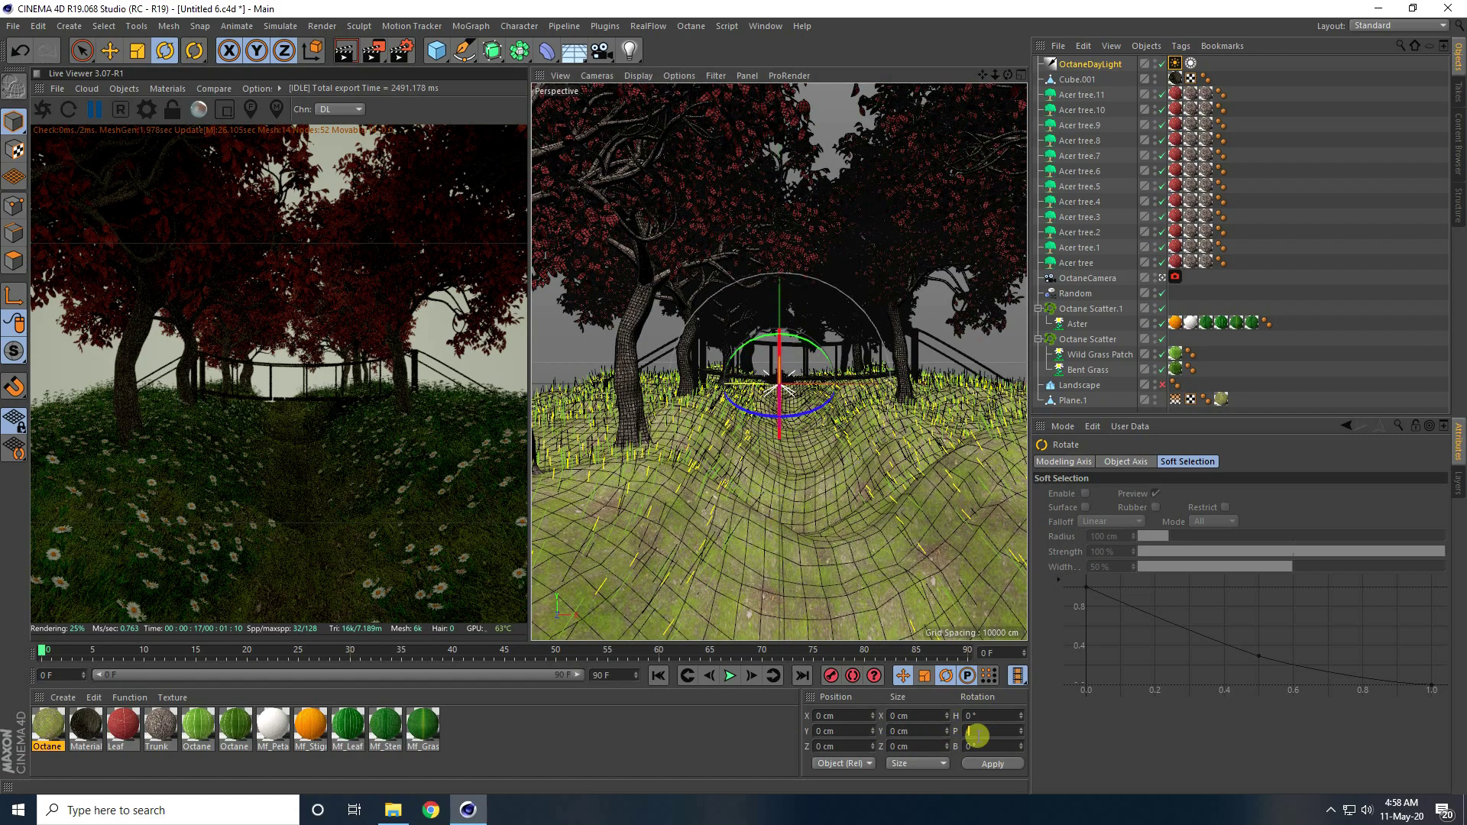
key(Return)
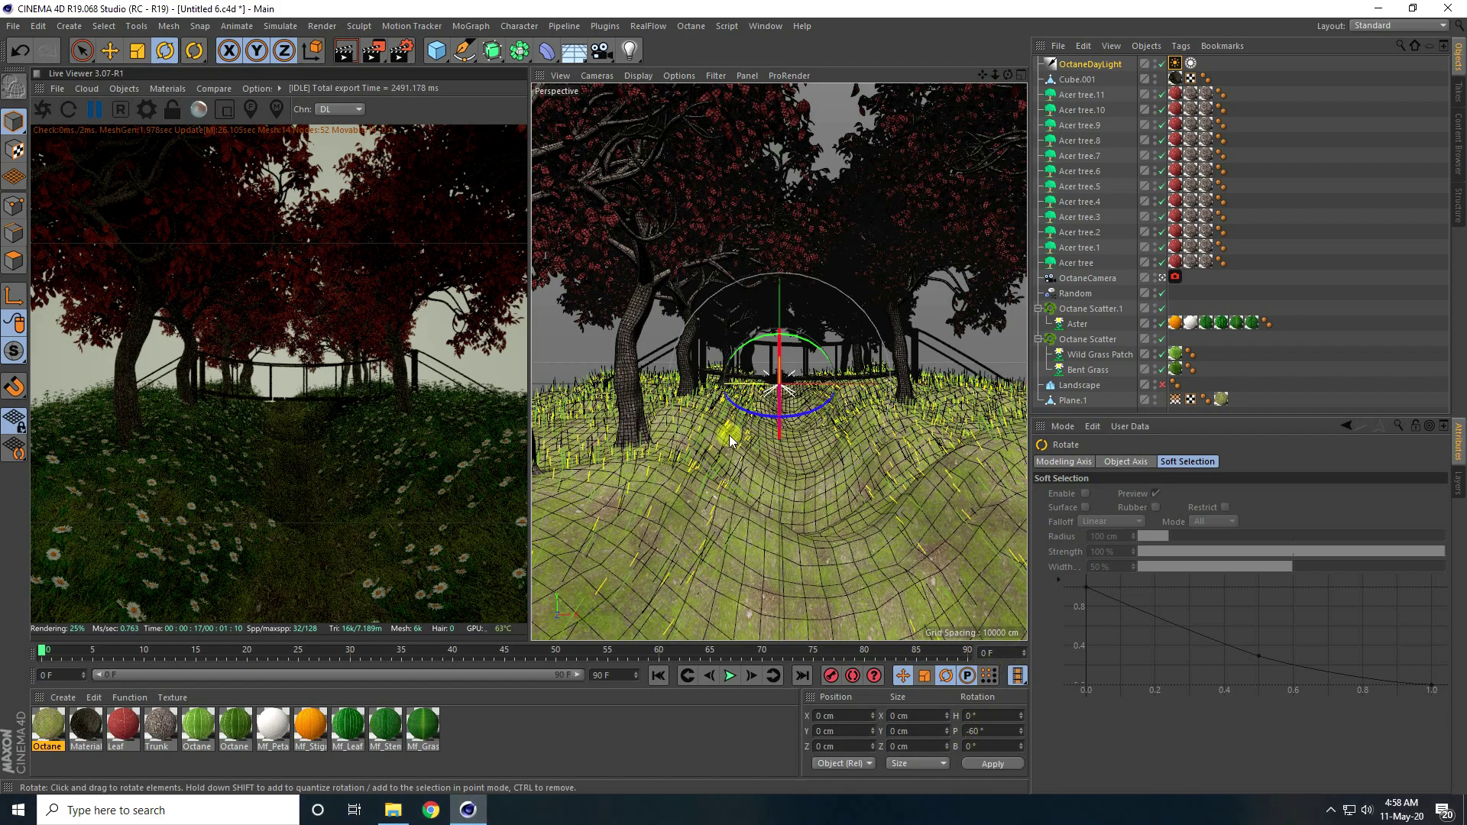
click(111, 51)
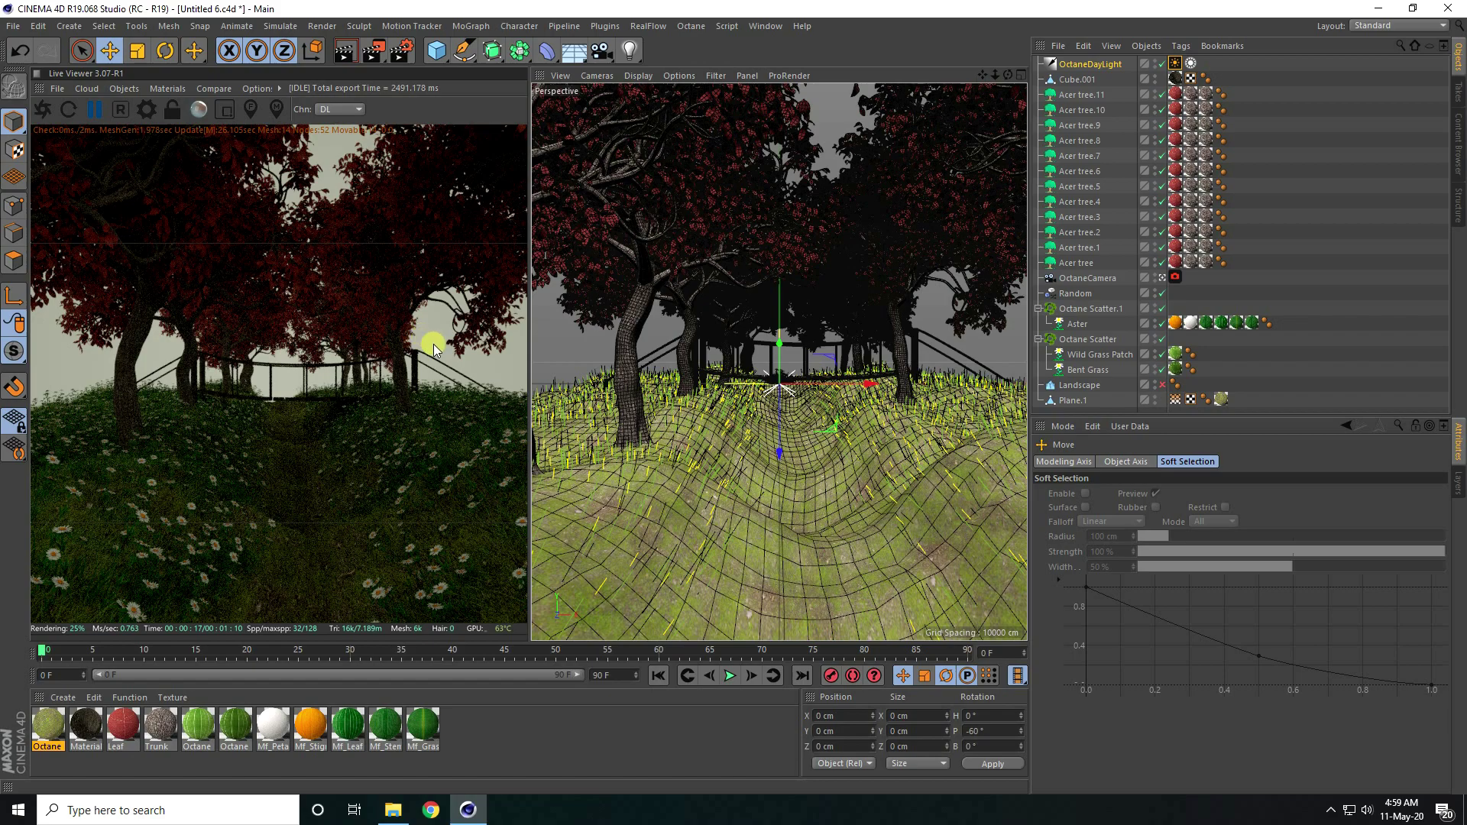
Add an HDRI environment and load the Appearance_of_sky_for_weather_forecast,_Dhaka,_Bangladesh image from landscape\tex, without copying it to the project location.
click(127, 96)
click(134, 146)
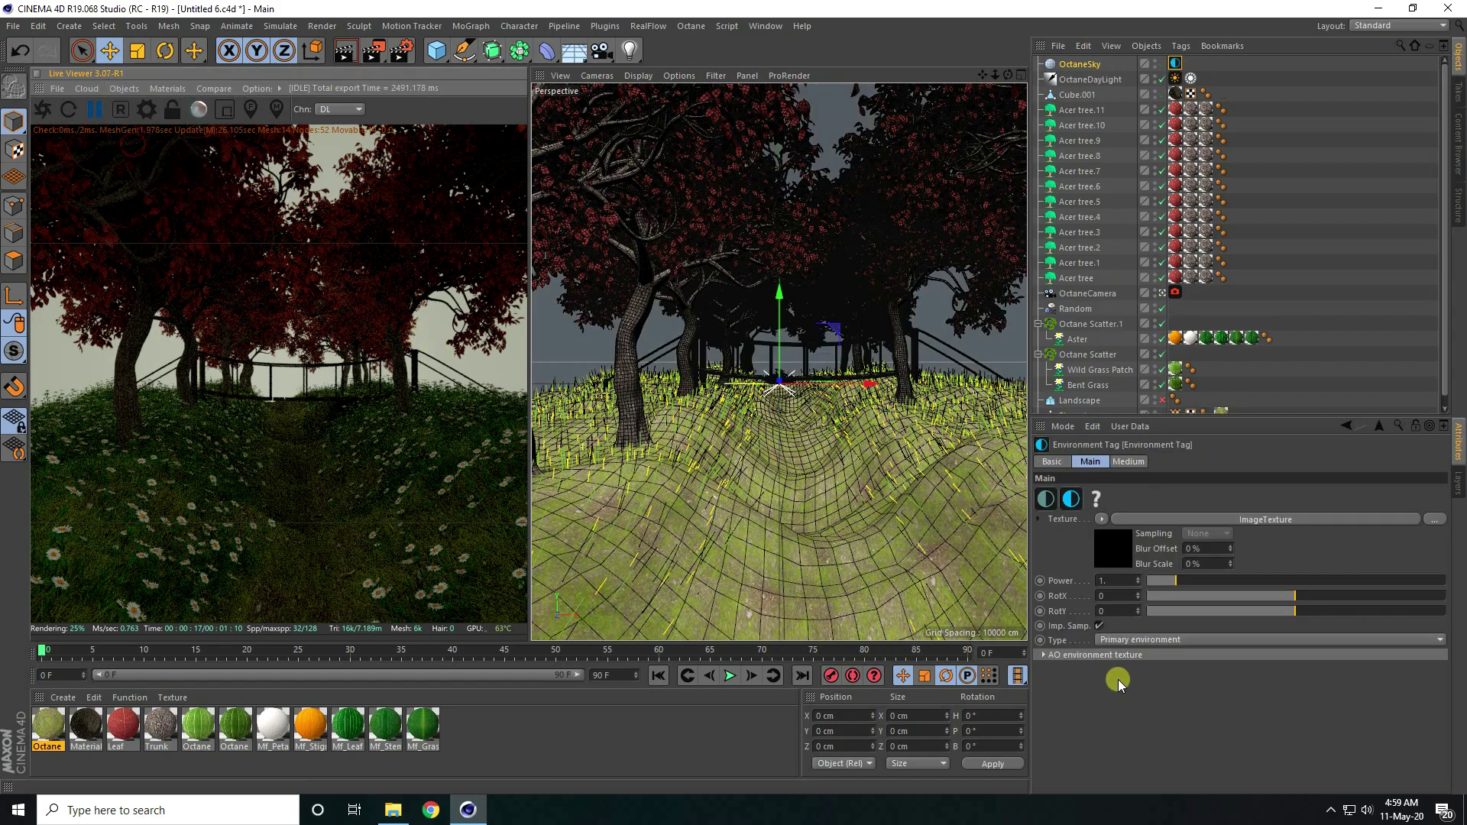
click(1104, 548)
click(1433, 496)
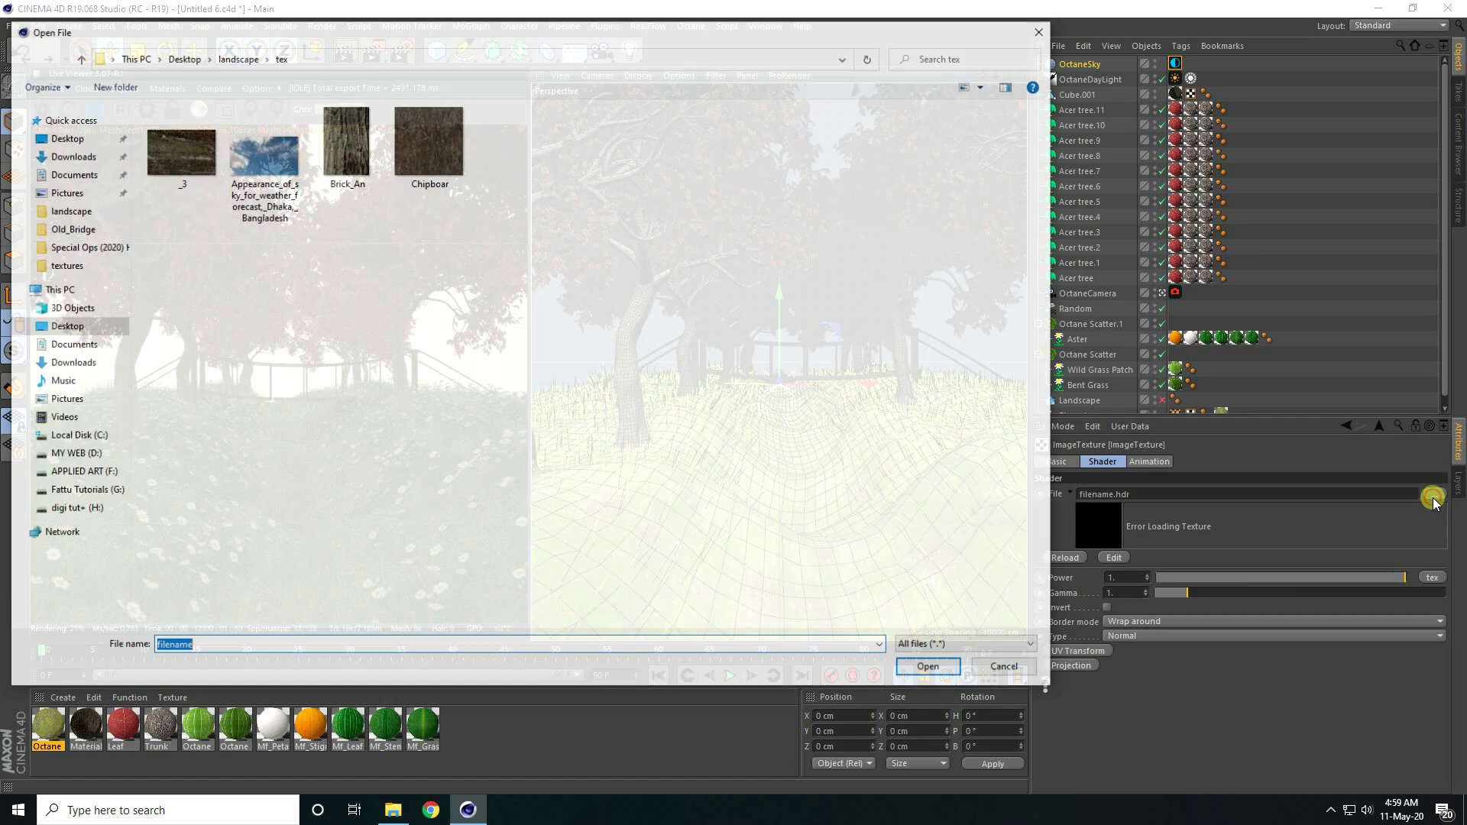
click(281, 174)
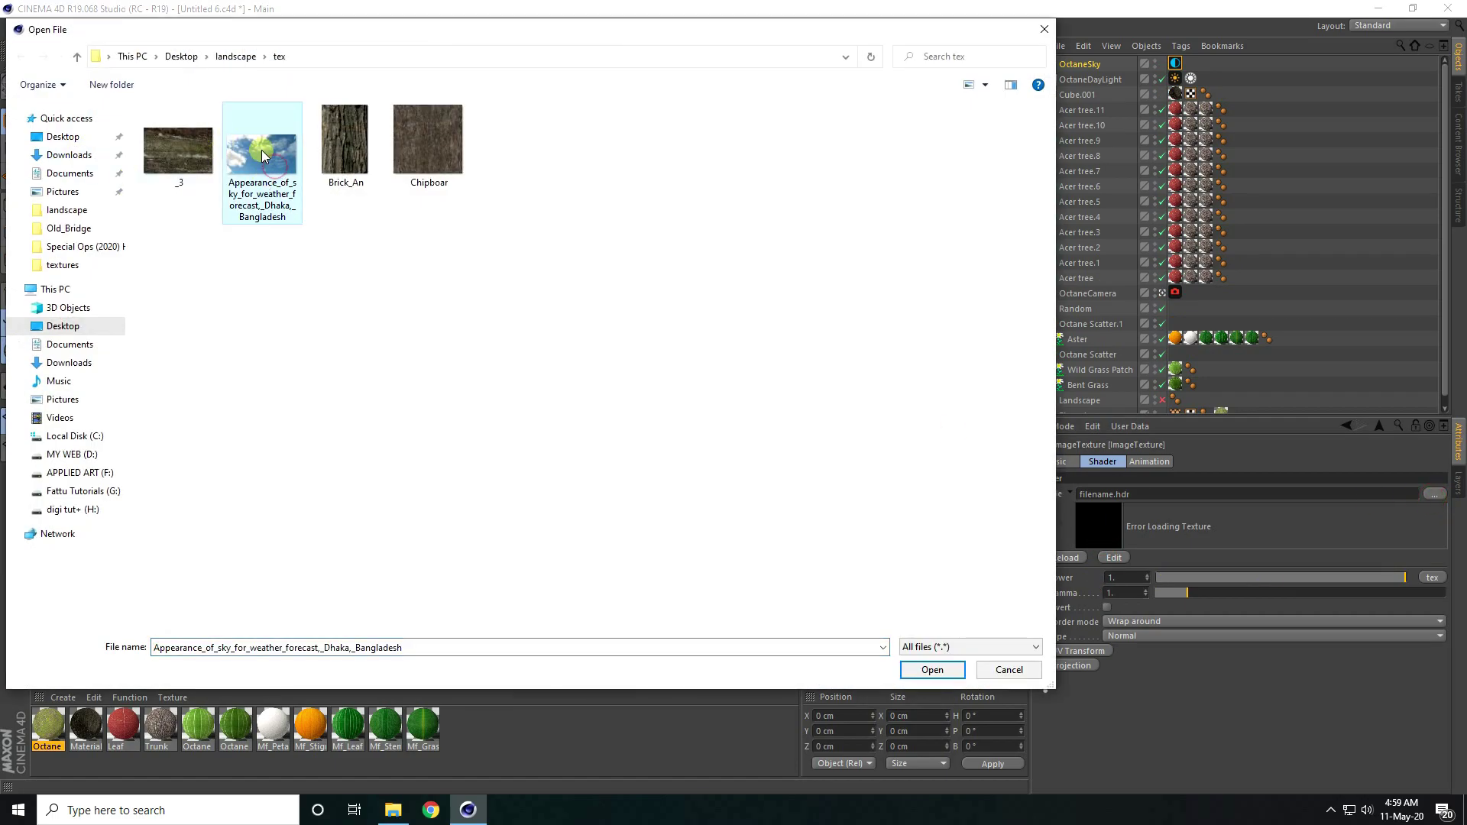
click(932, 669)
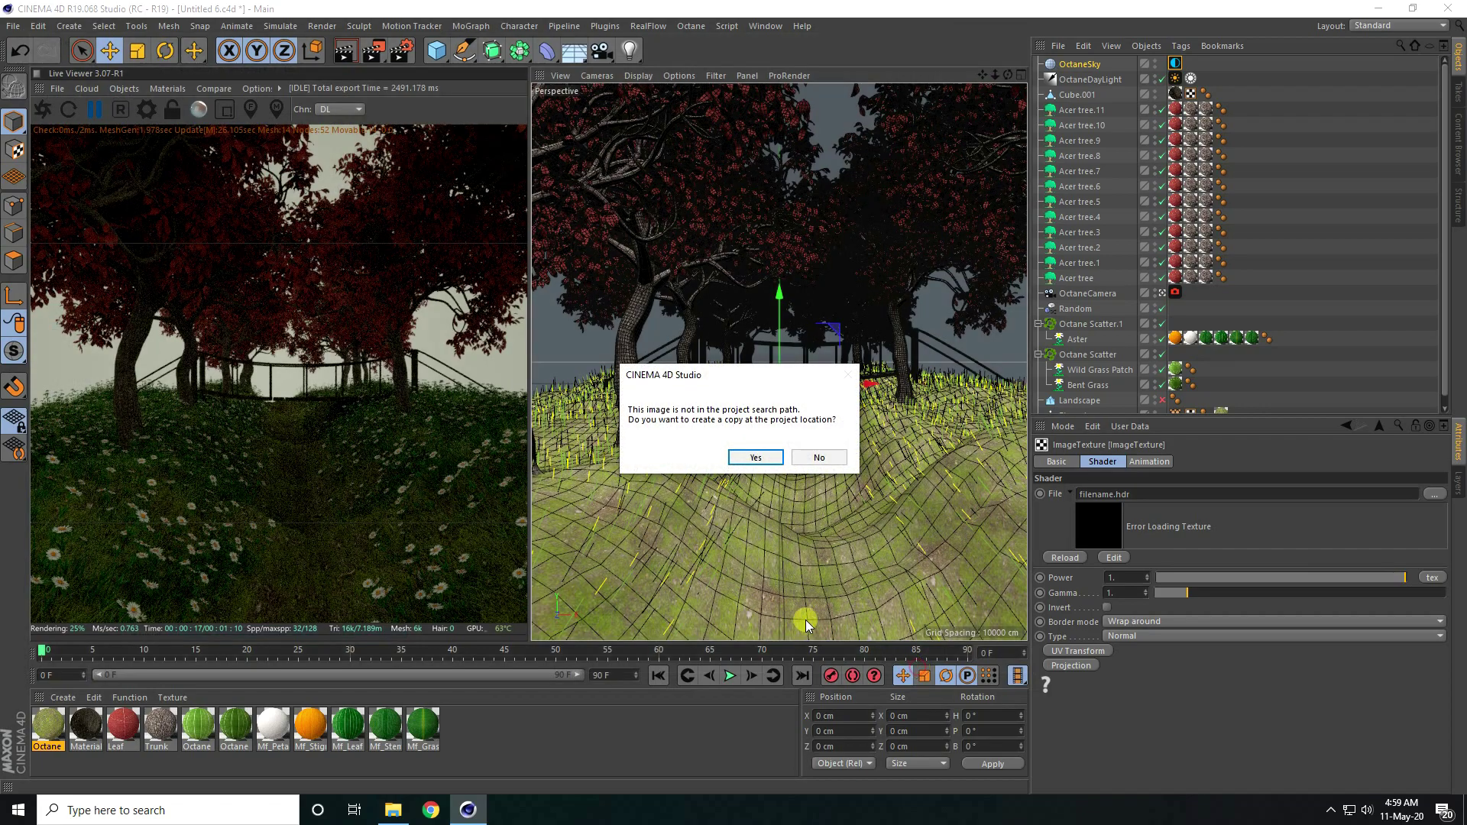
click(816, 459)
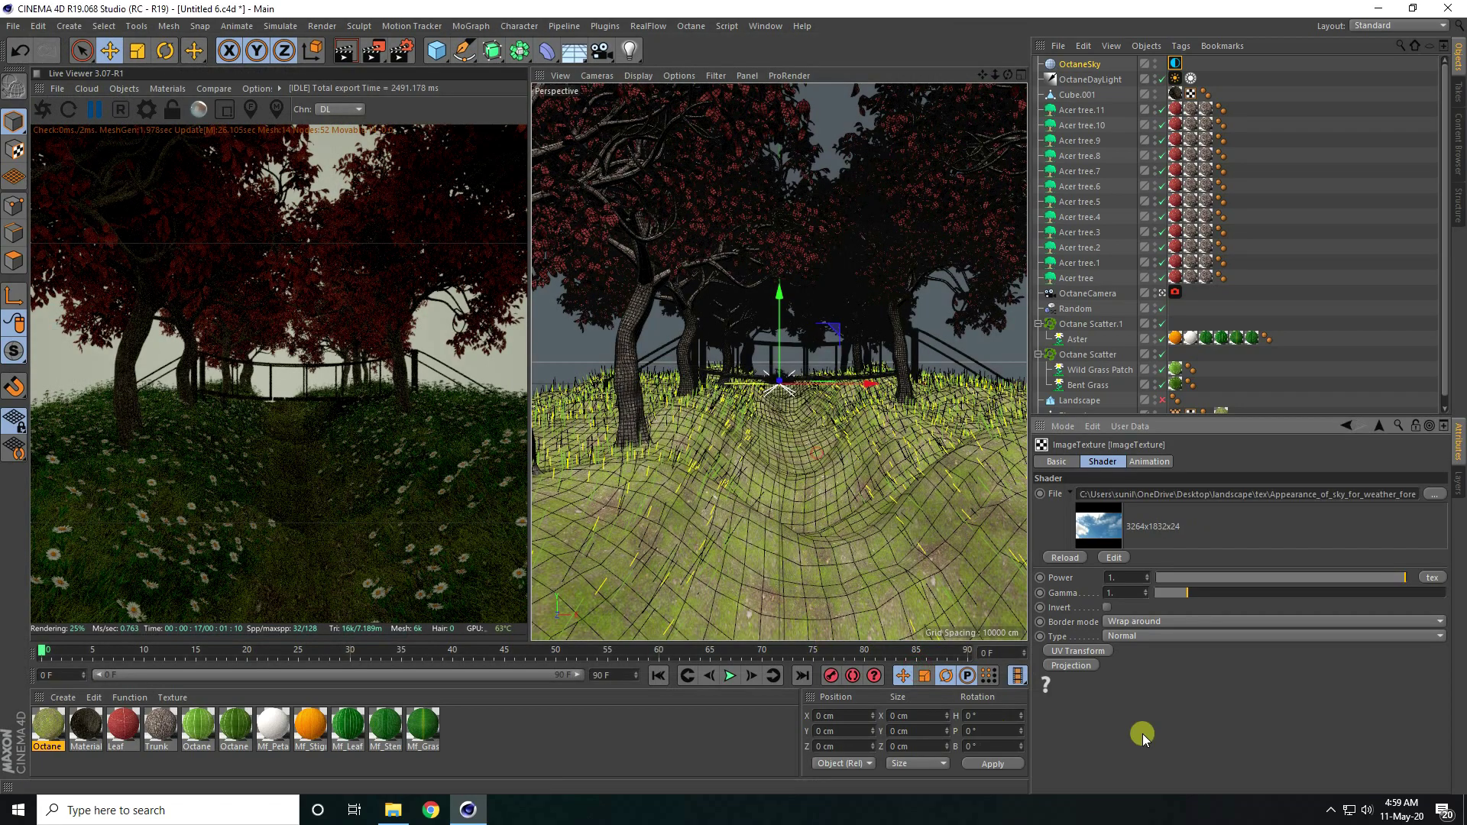
Add a UV transform to the sky image texture, set its S.X and S.Y scale to 0.2, and restart the live render.
click(1348, 426)
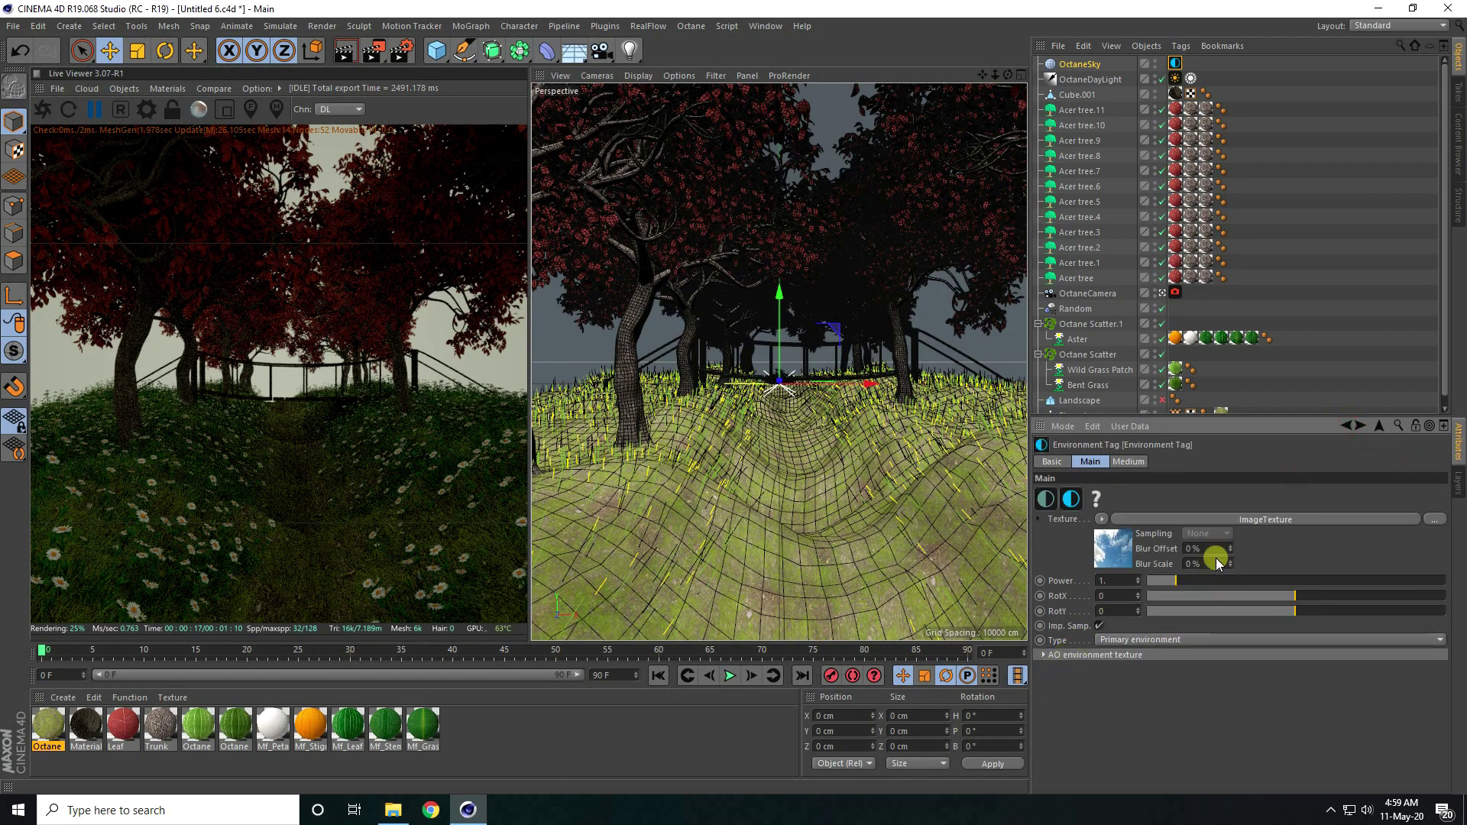
click(1108, 551)
click(1082, 652)
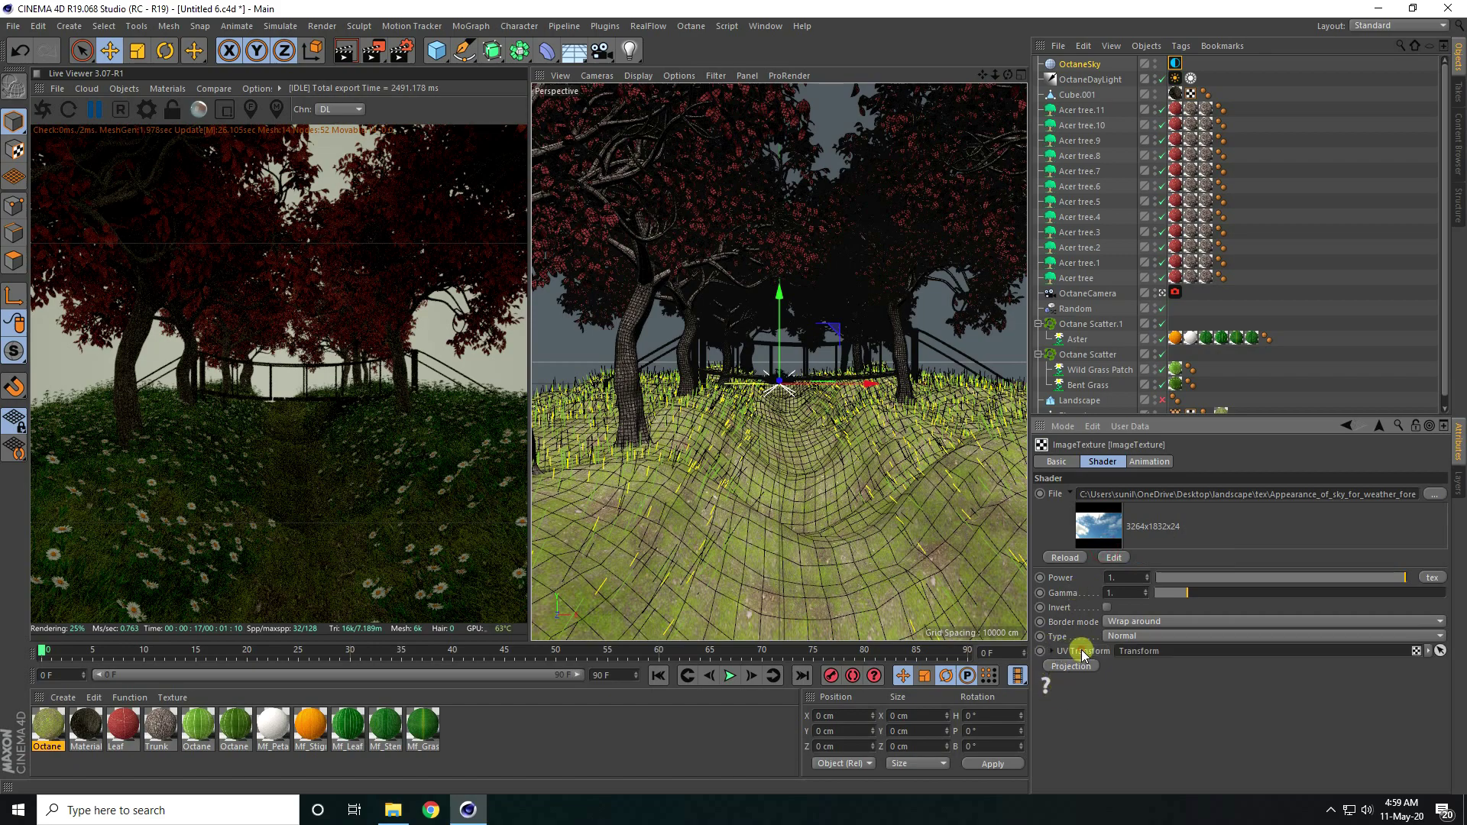
click(1052, 651)
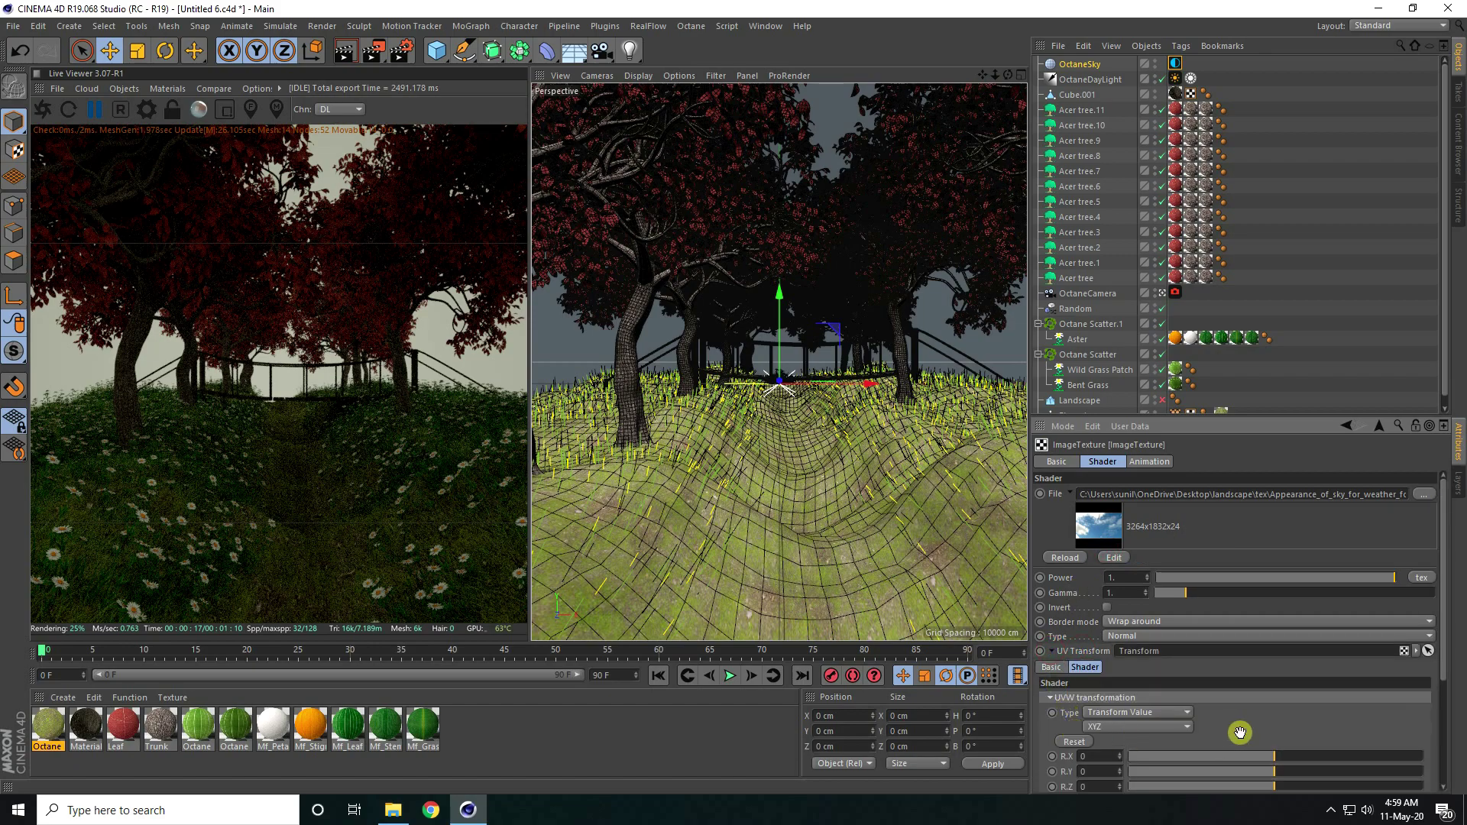
drag(1241, 736, 1267, 541)
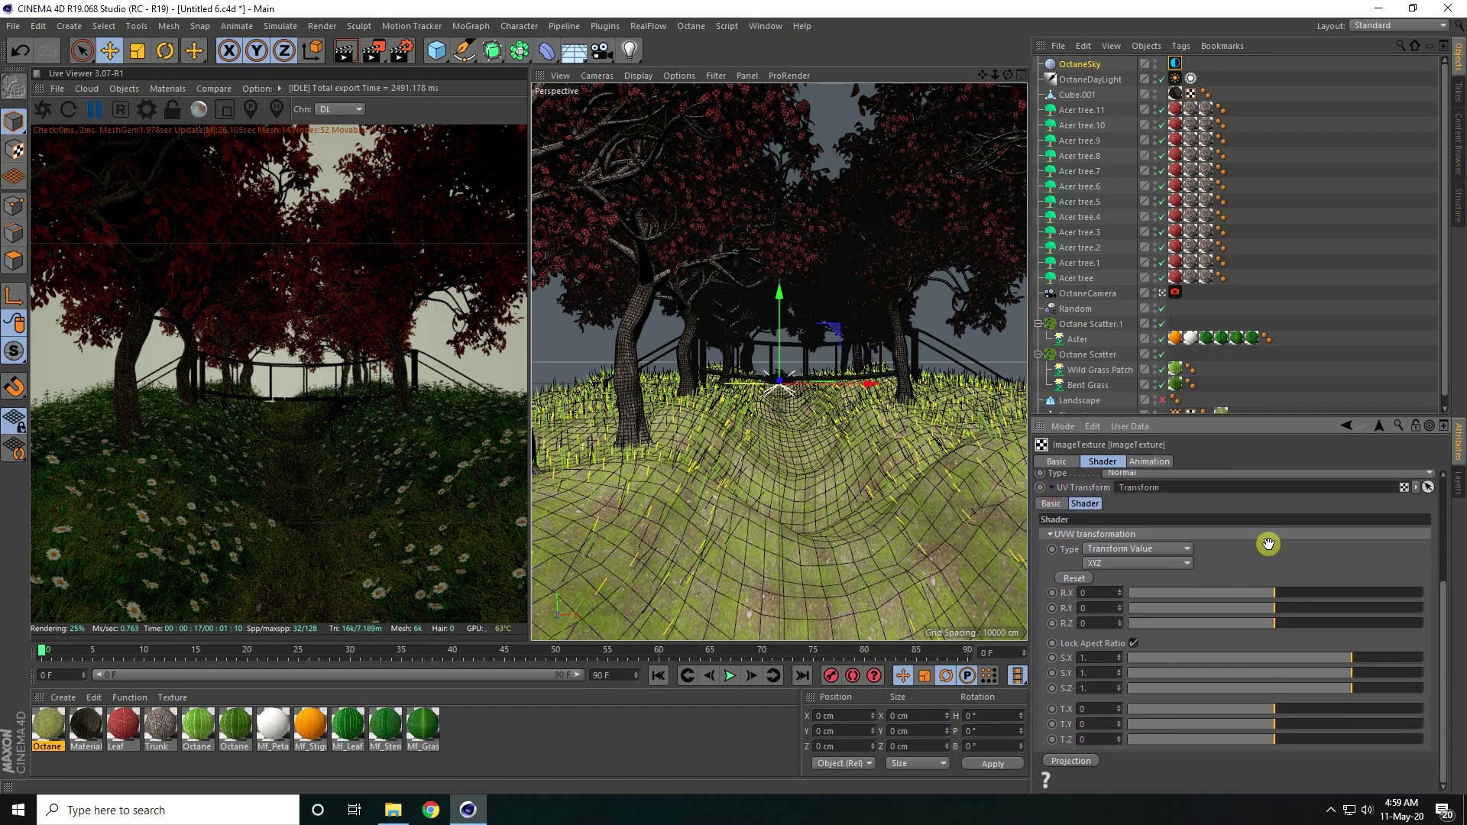
click(1091, 659)
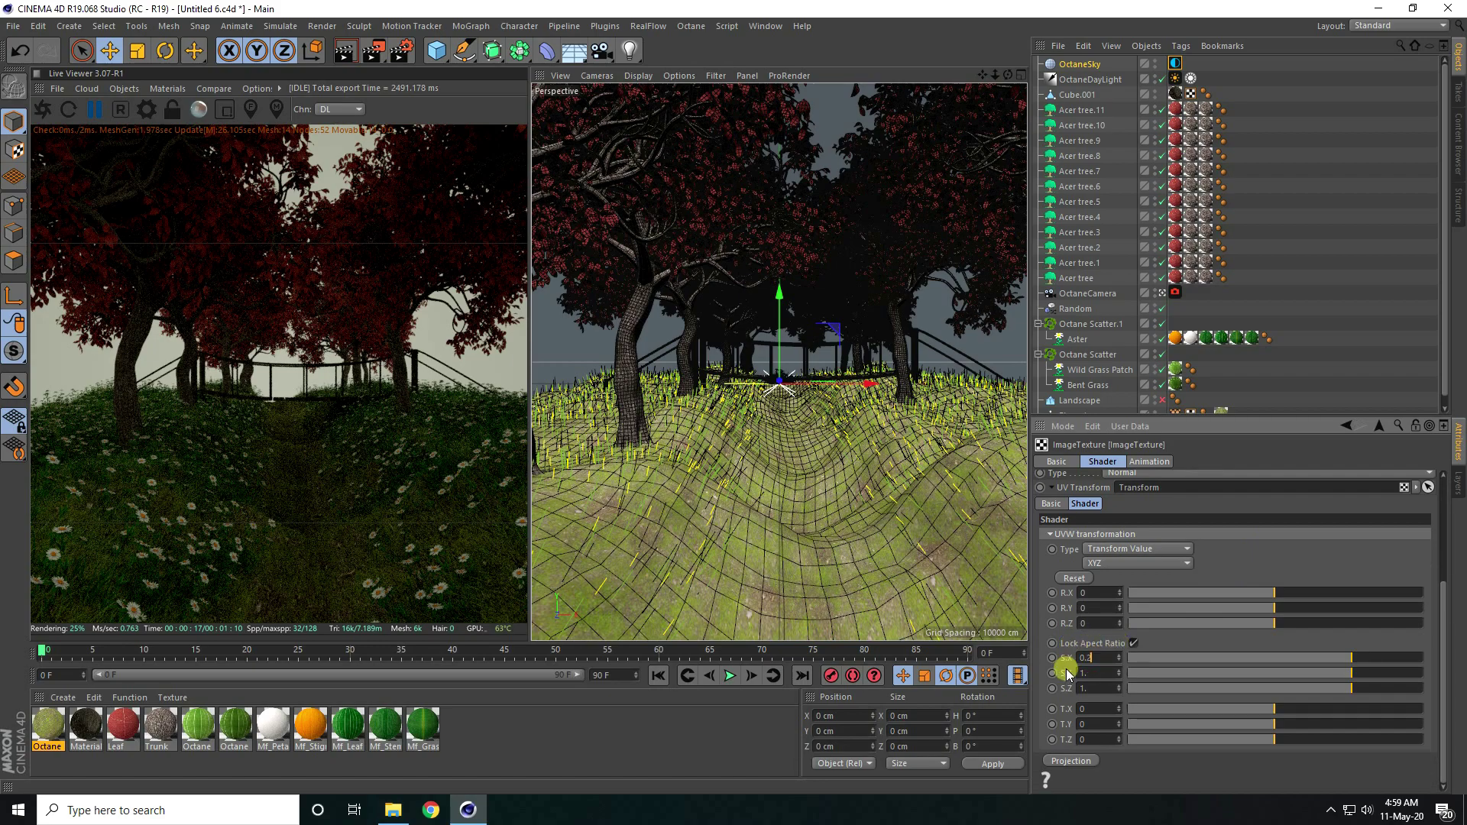
key(Return)
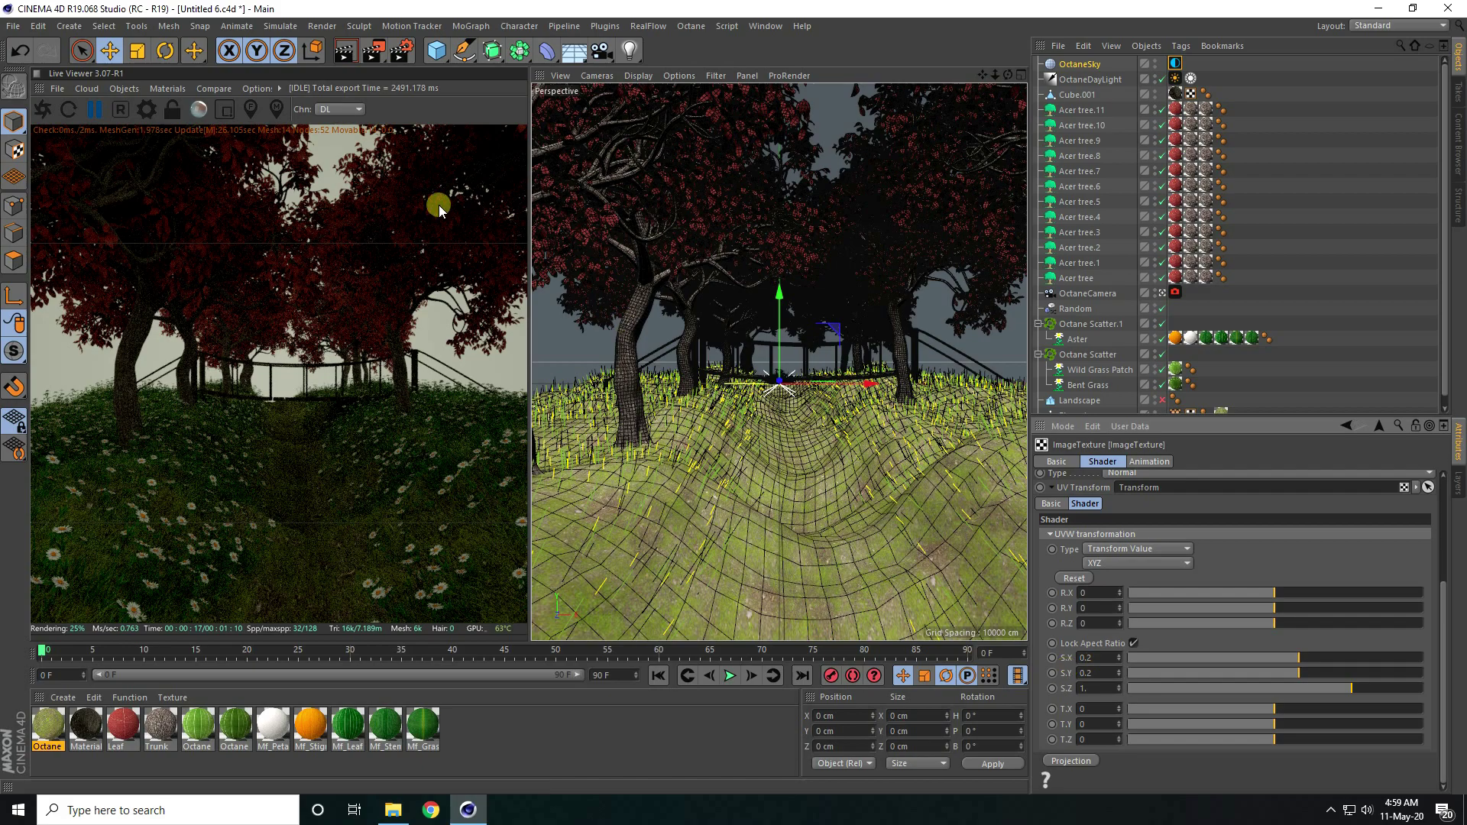
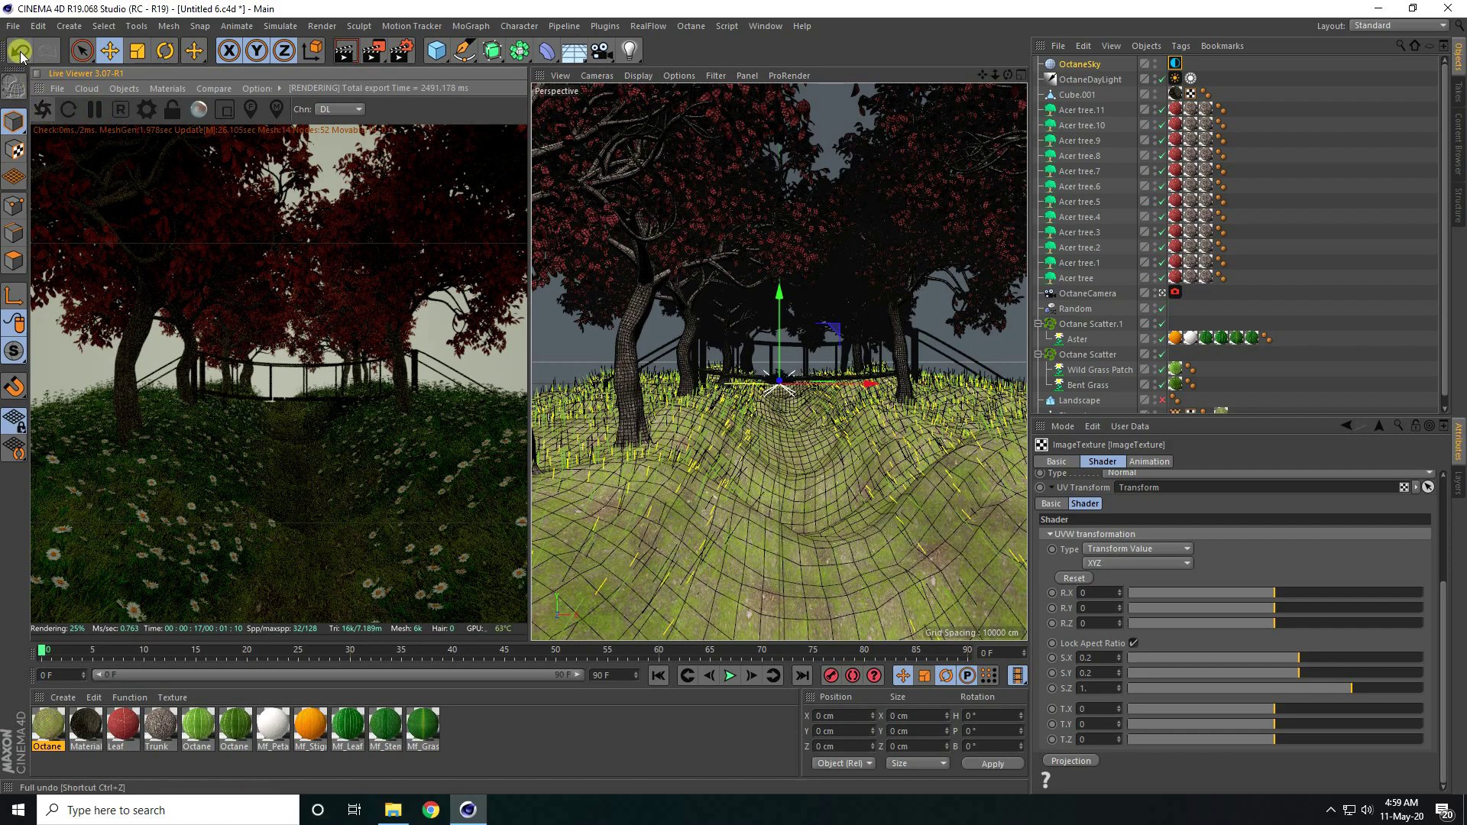
click(42, 159)
click(42, 109)
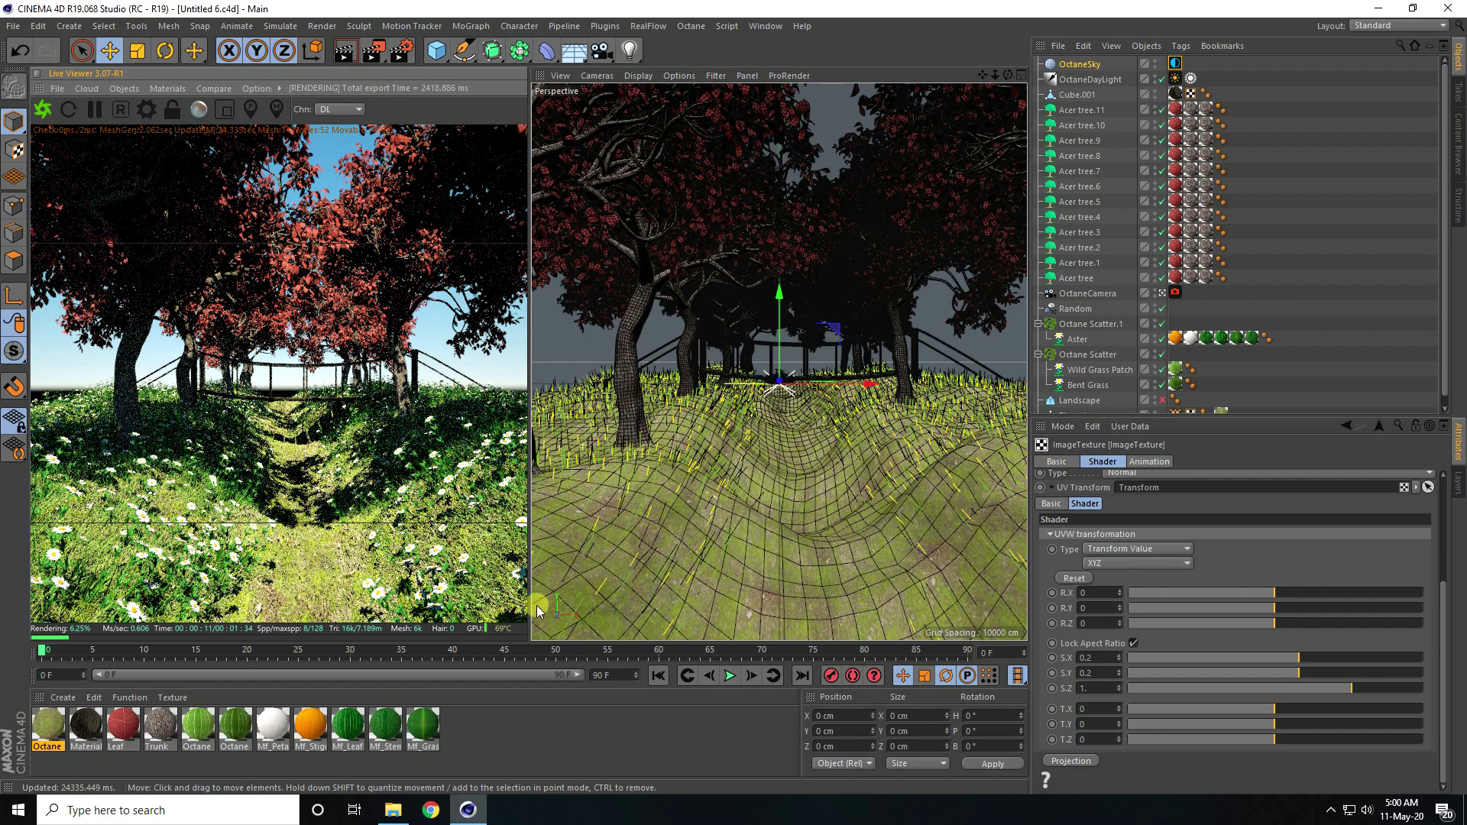
Create a new Octane material, with the live render paused, and set its material type to Specular.
click(62, 697)
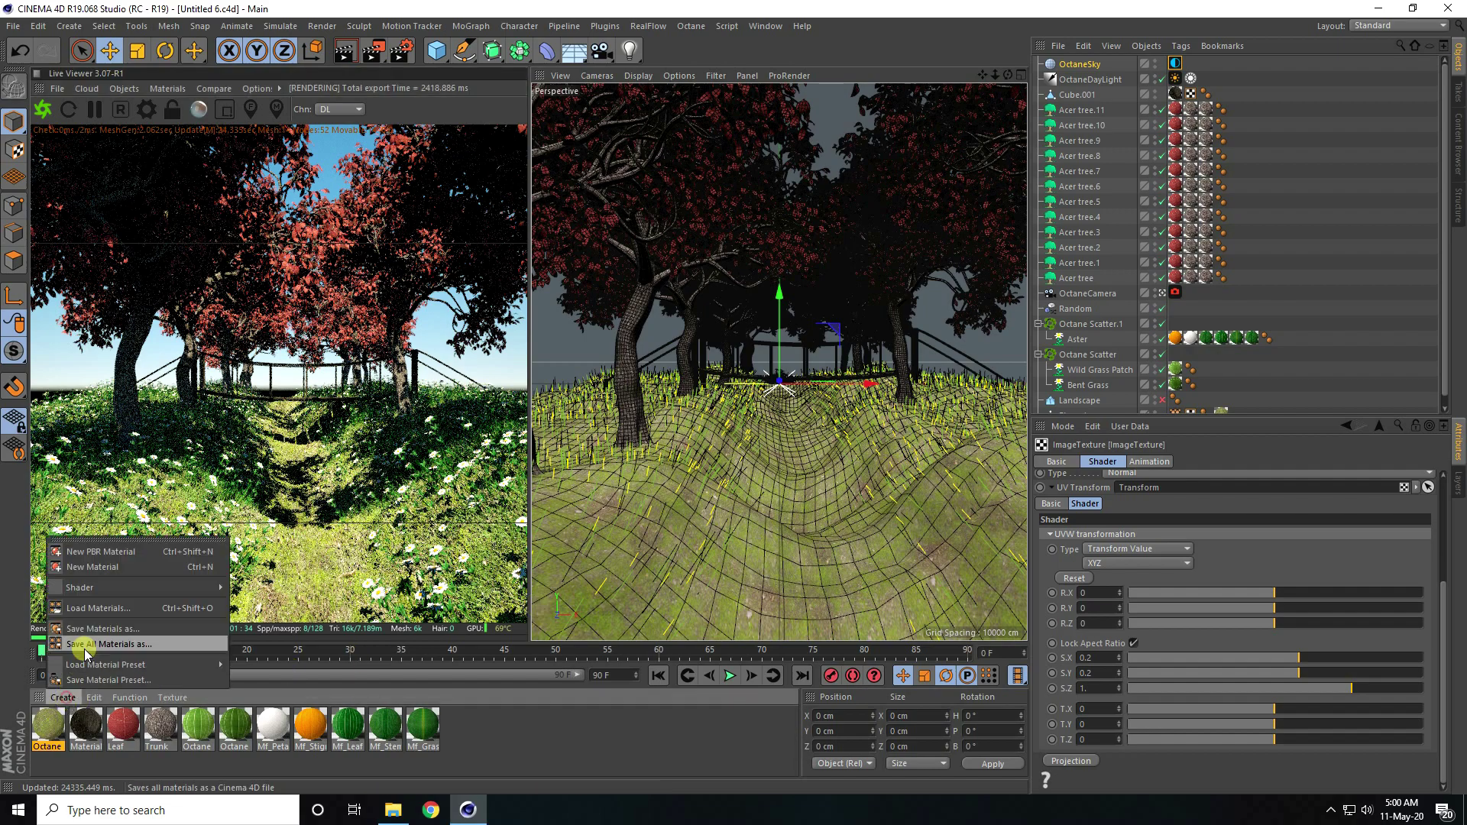
mouse_move(115, 588)
mouse_move(290, 555)
click(390, 564)
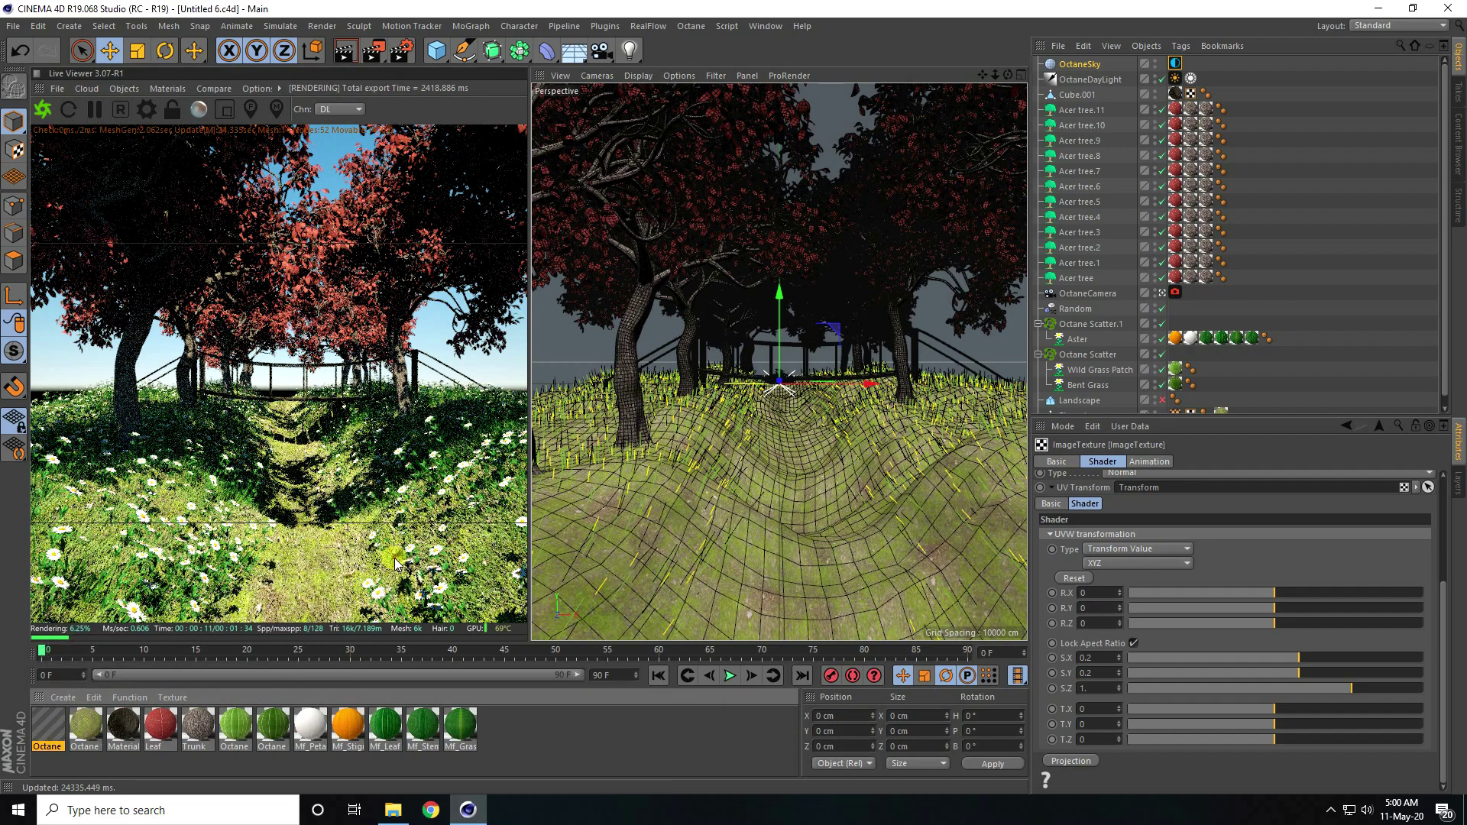
click(94, 110)
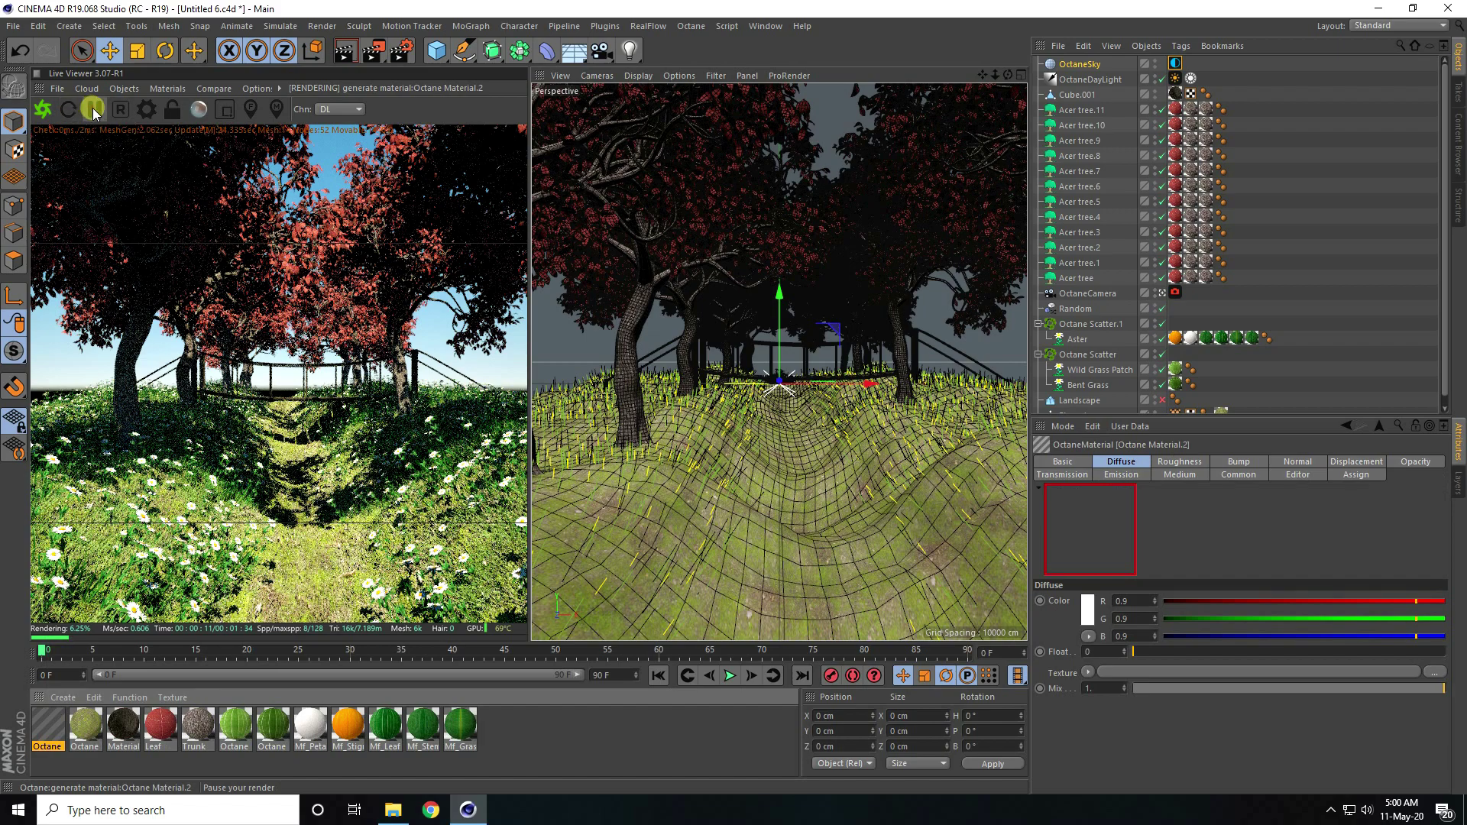
double_click(48, 725)
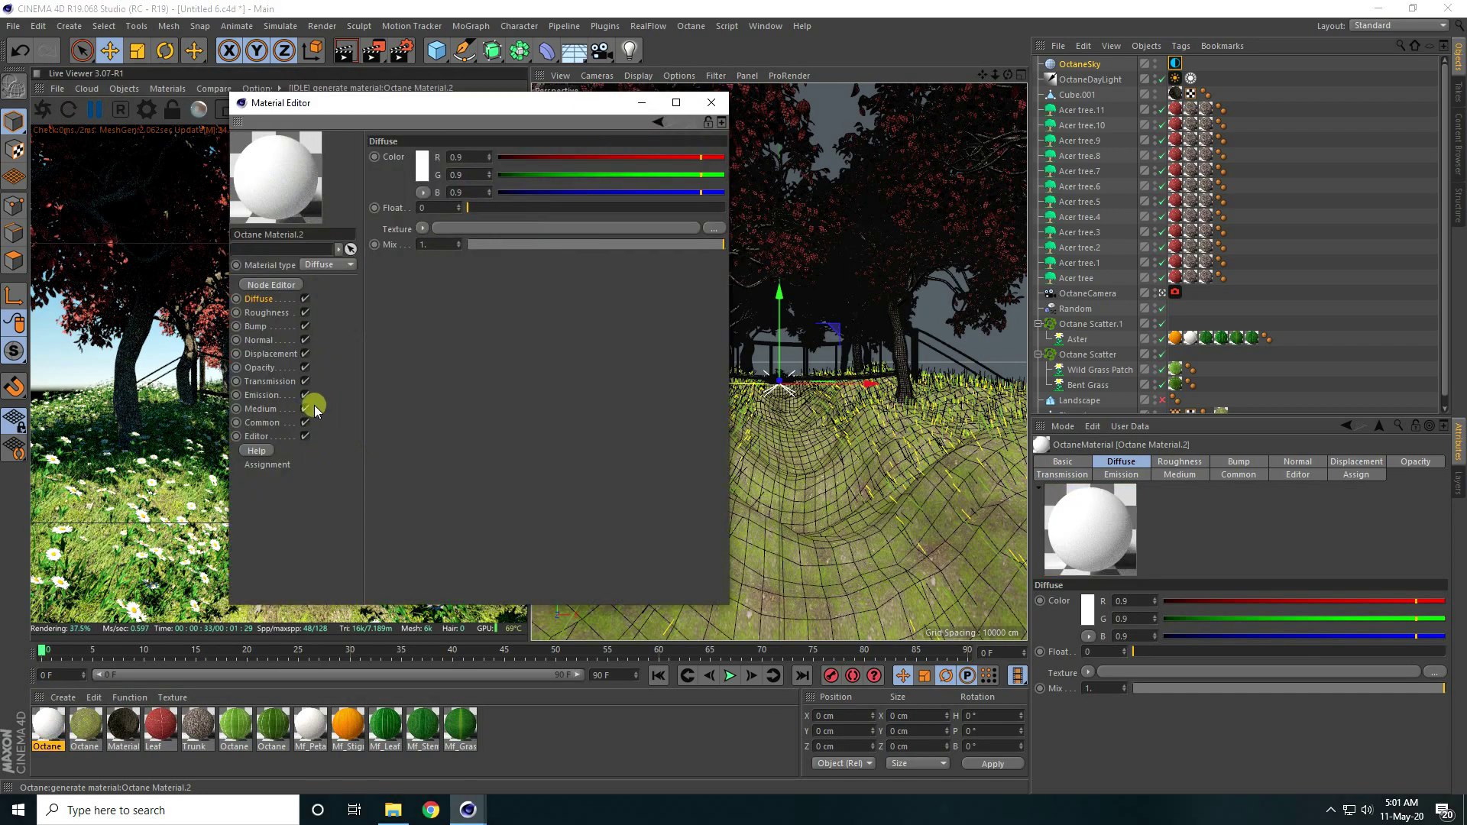
click(327, 265)
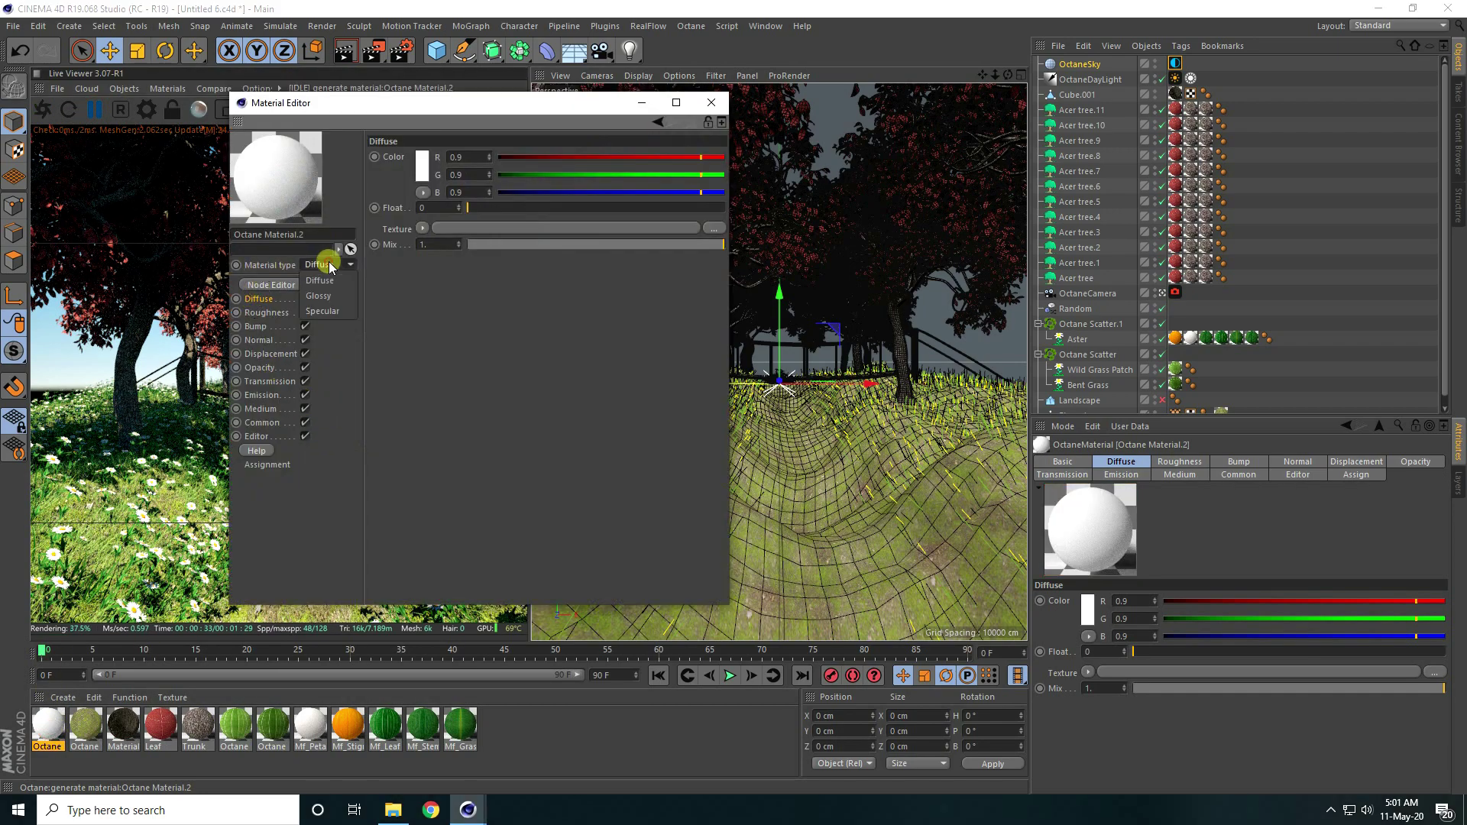
click(318, 312)
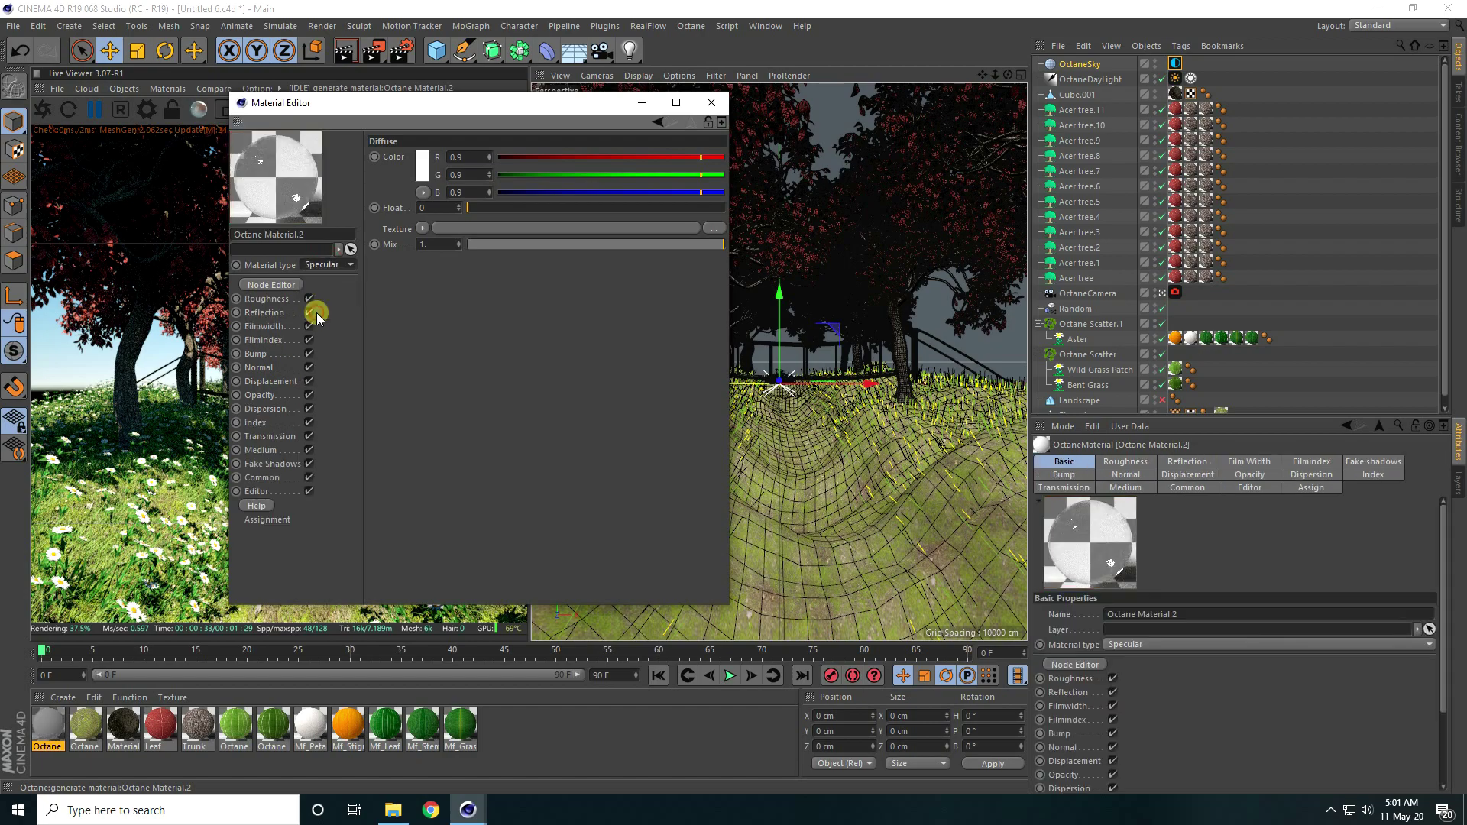
Enable Fake shadows on the specular material and set its Index to 1.3325.
click(257, 465)
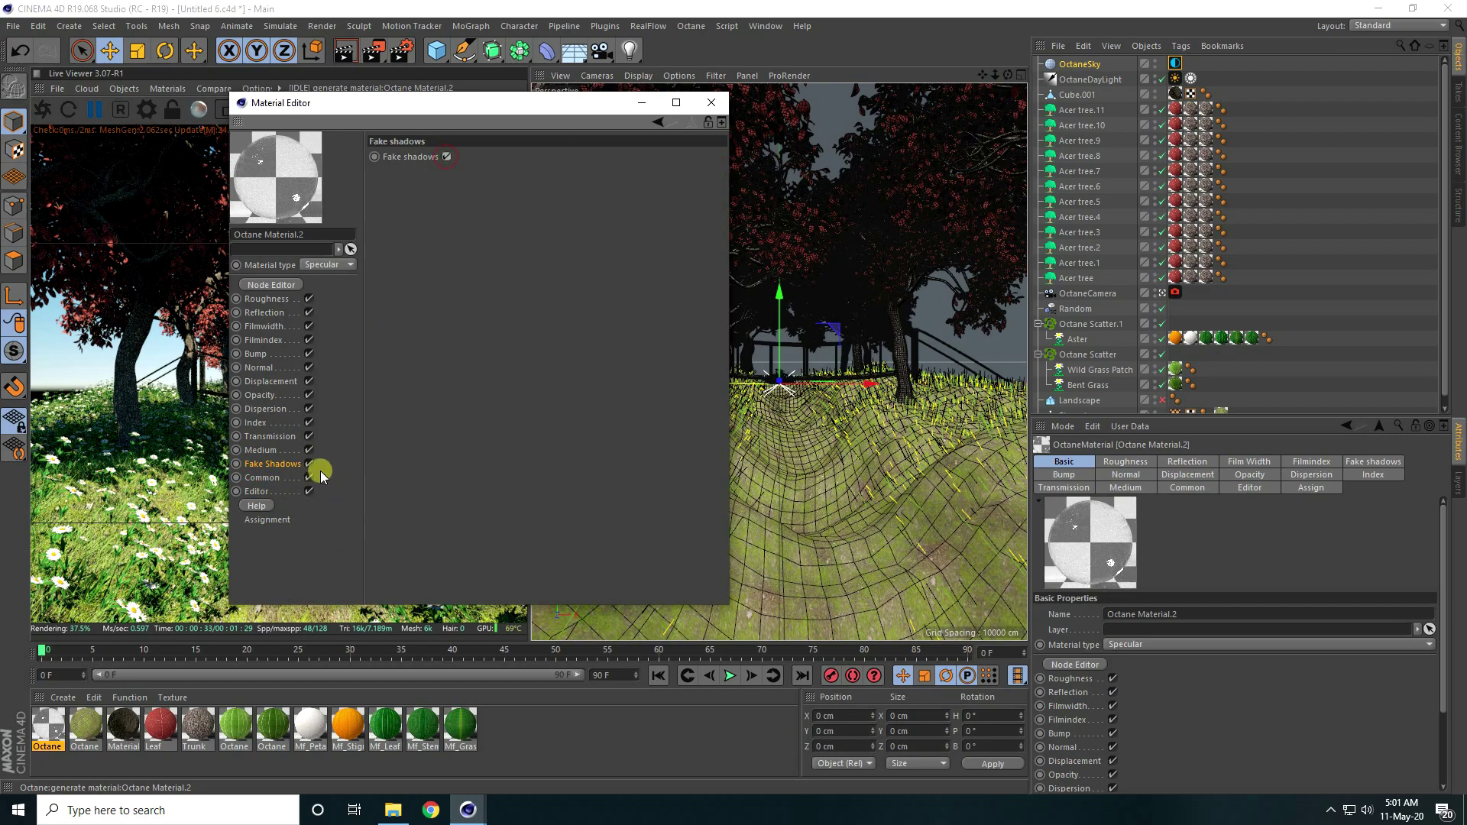
click(255, 422)
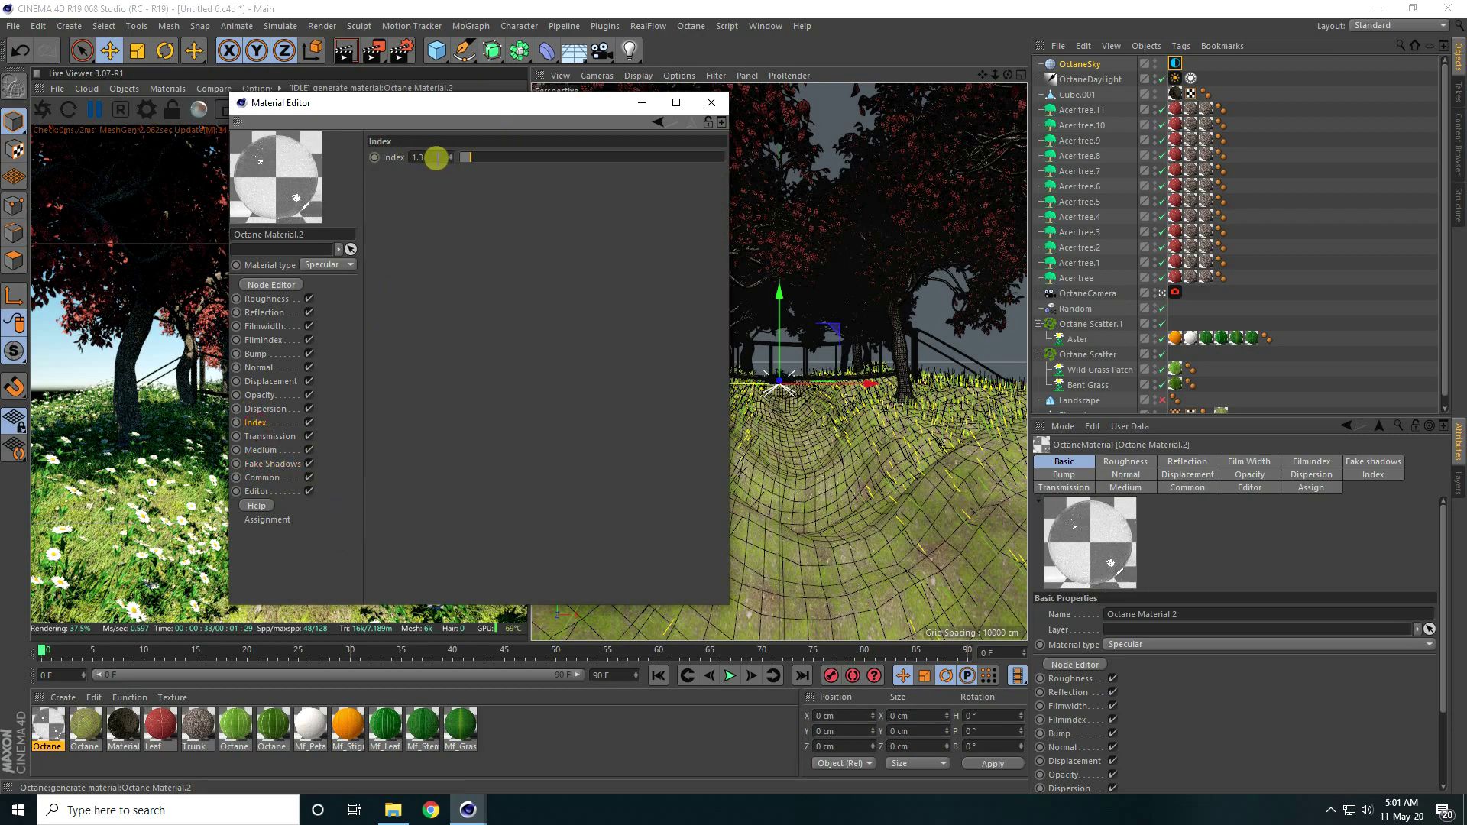
double_click(429, 158)
click(429, 156)
key(Return)
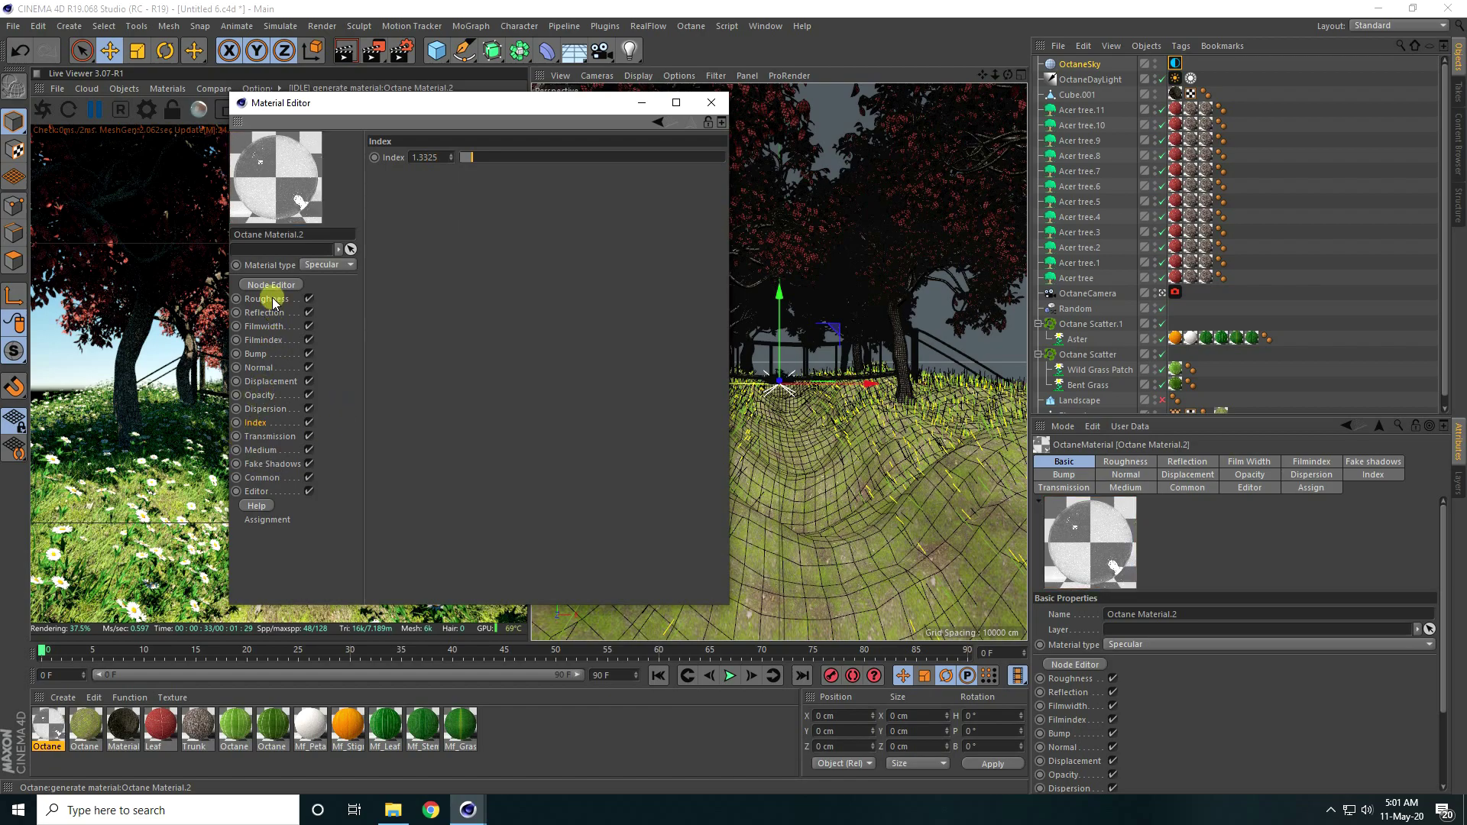
Connect a Scattering Medium node to the material's Medium, feed an RGB Spectrum into its Scattering, and set its Density to 10.
click(260, 285)
drag(181, 159, 543, 273)
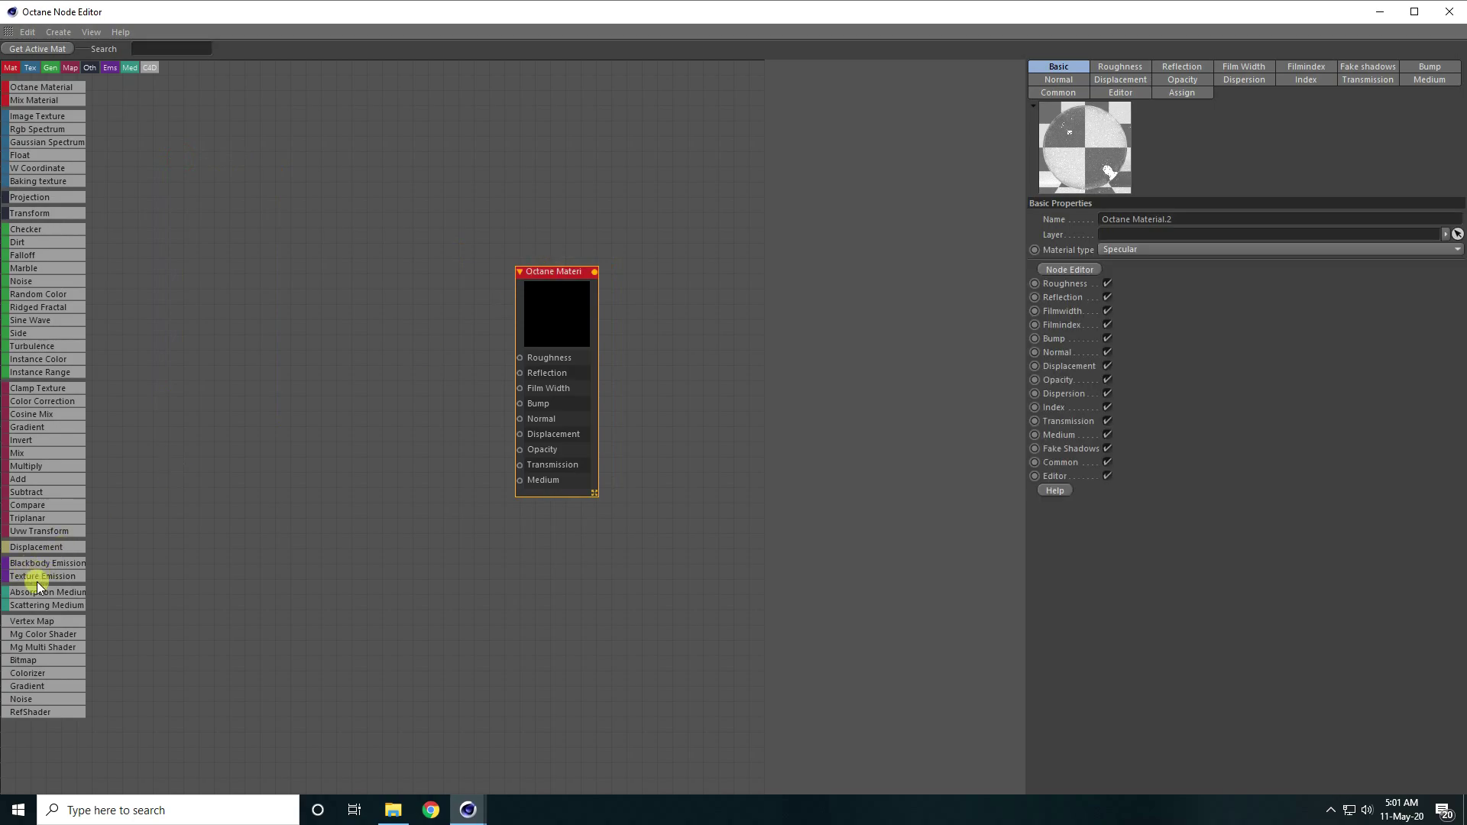
drag(28, 611, 328, 414)
drag(418, 423, 519, 480)
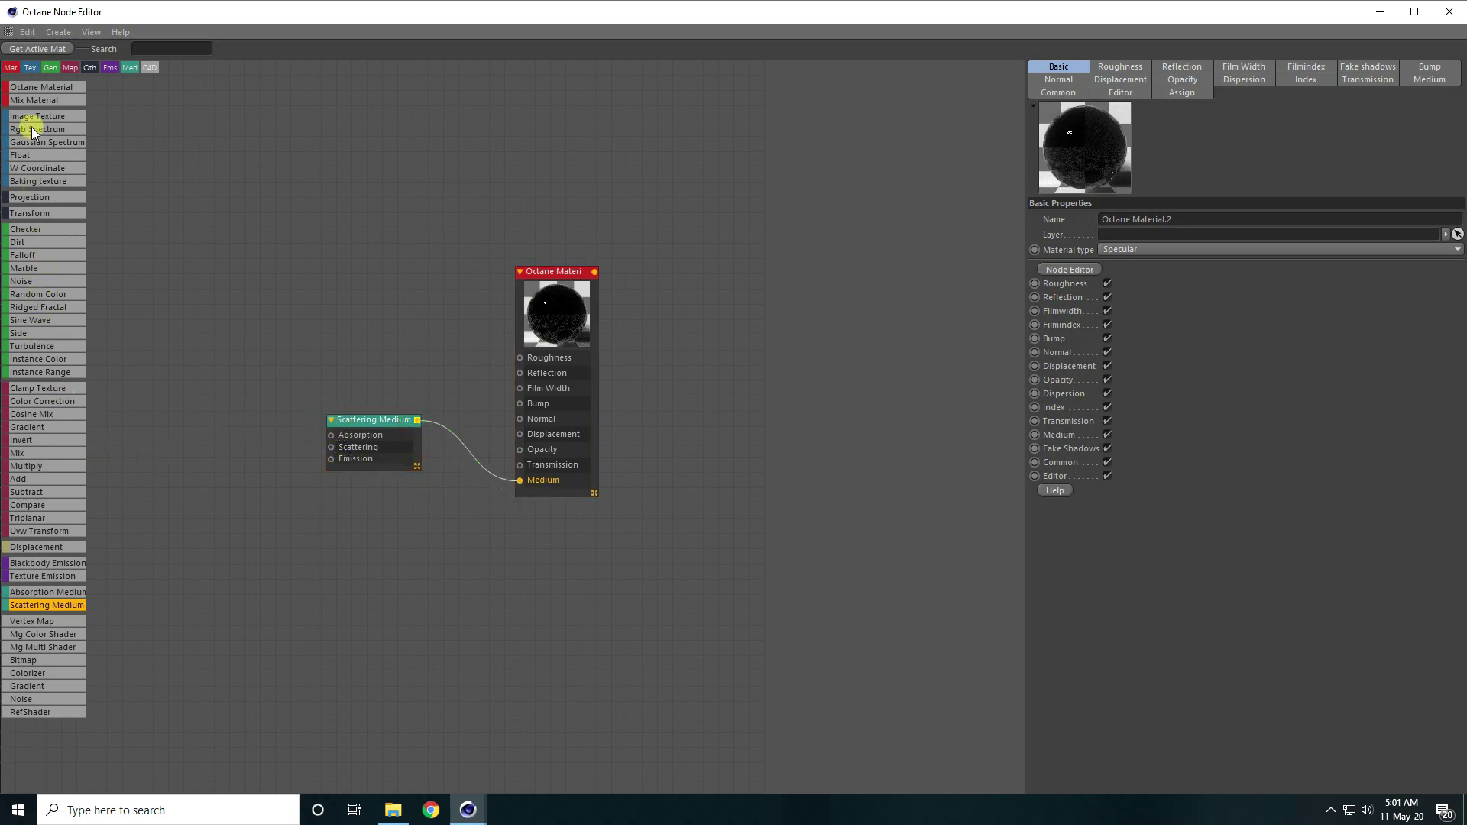
drag(35, 126, 331, 447)
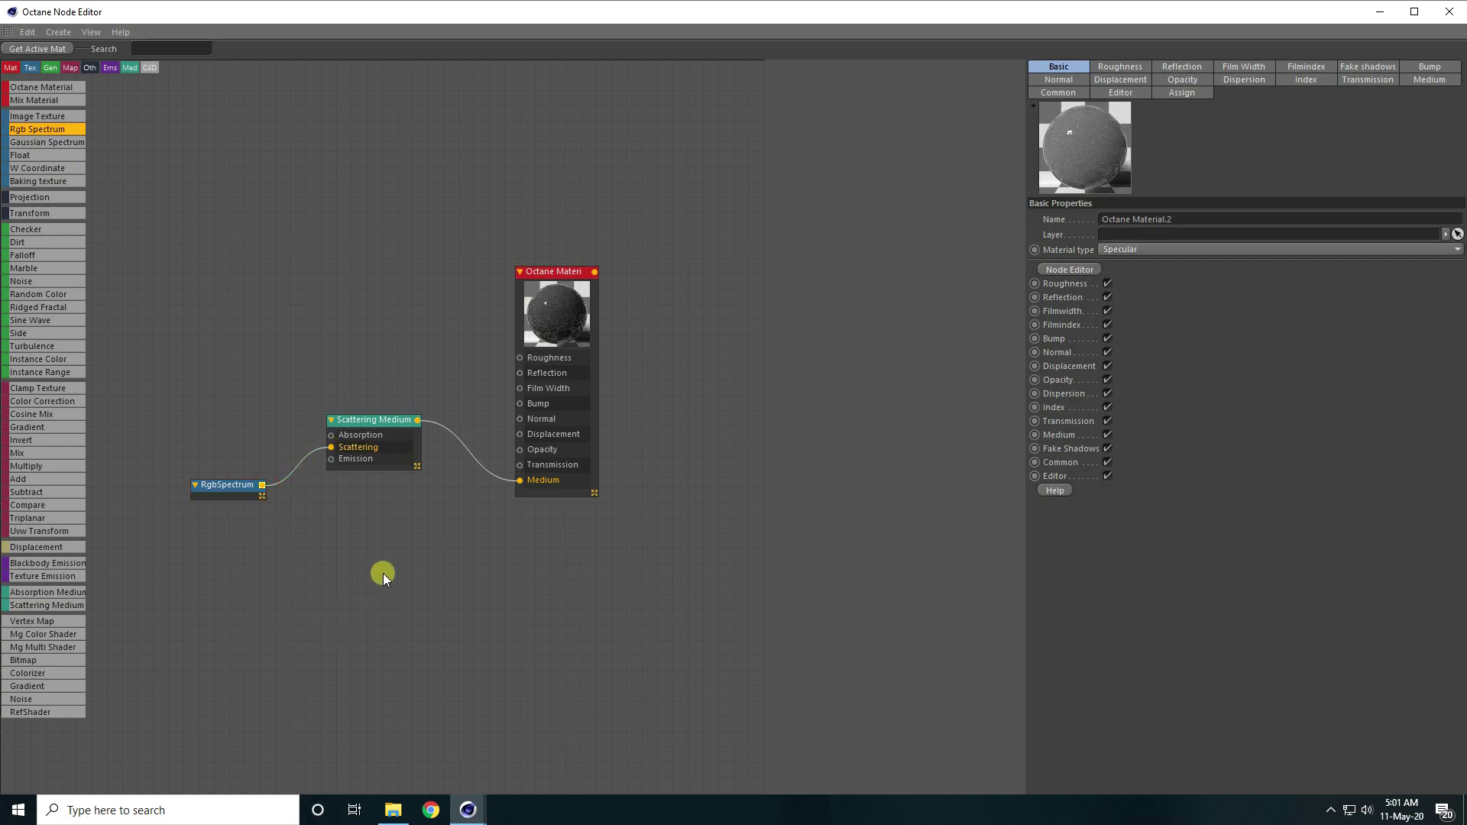
click(382, 433)
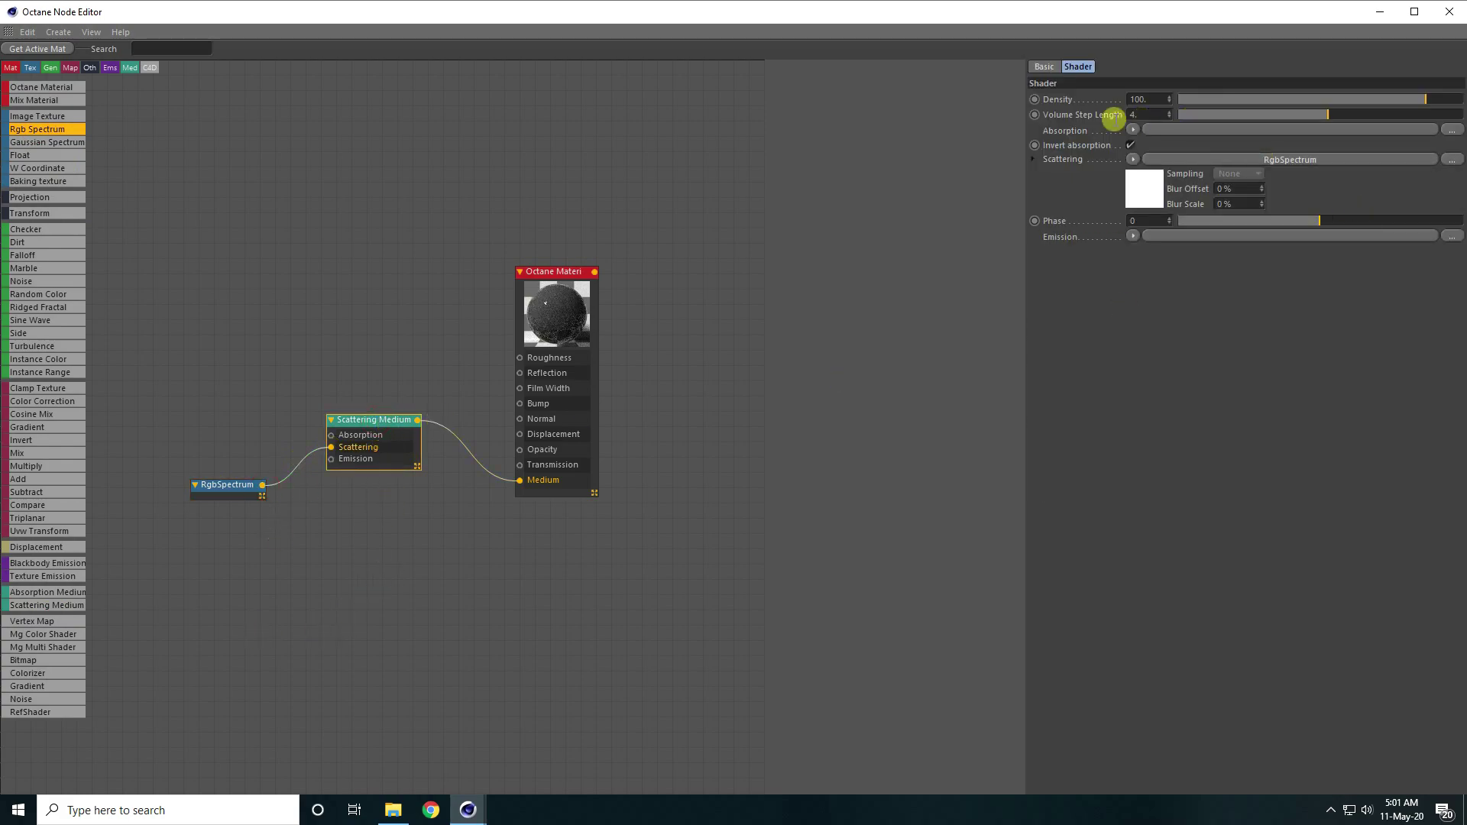
double_click(1144, 99)
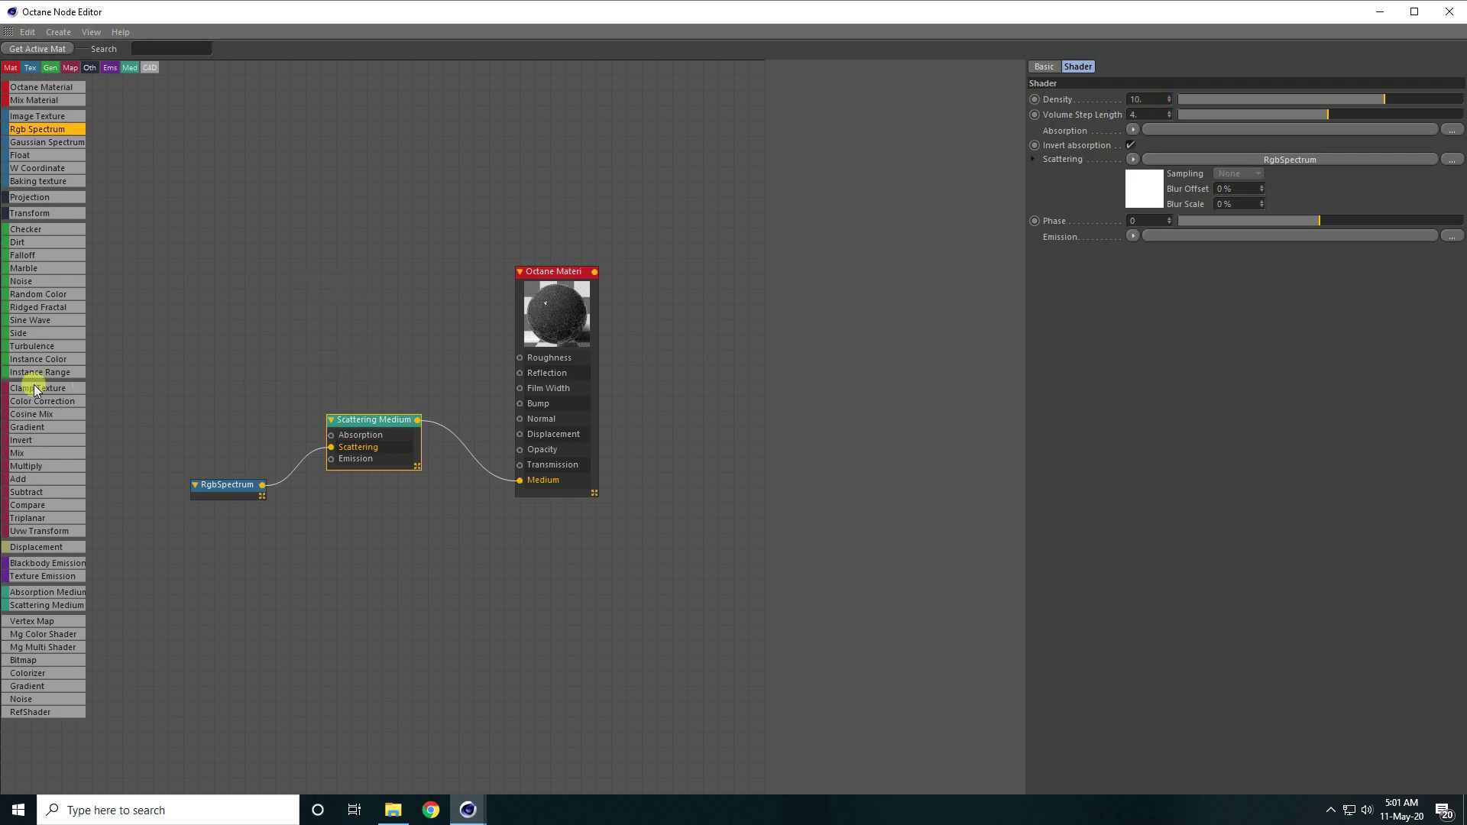
Connect a Turbulence node to the material's Bump and set its Octaves to 7 and Power to 0.1.
drag(34, 348, 520, 403)
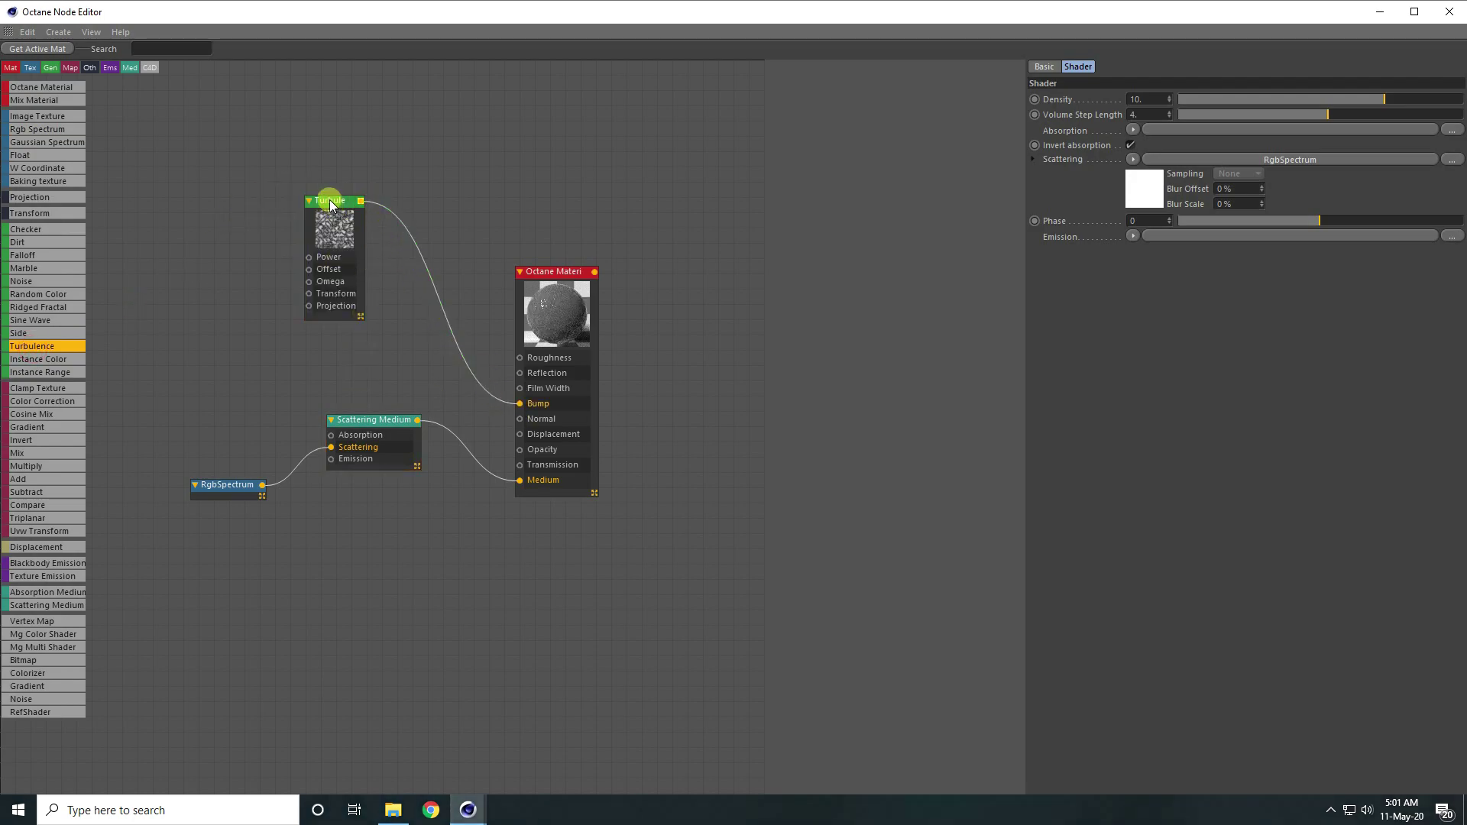
click(328, 200)
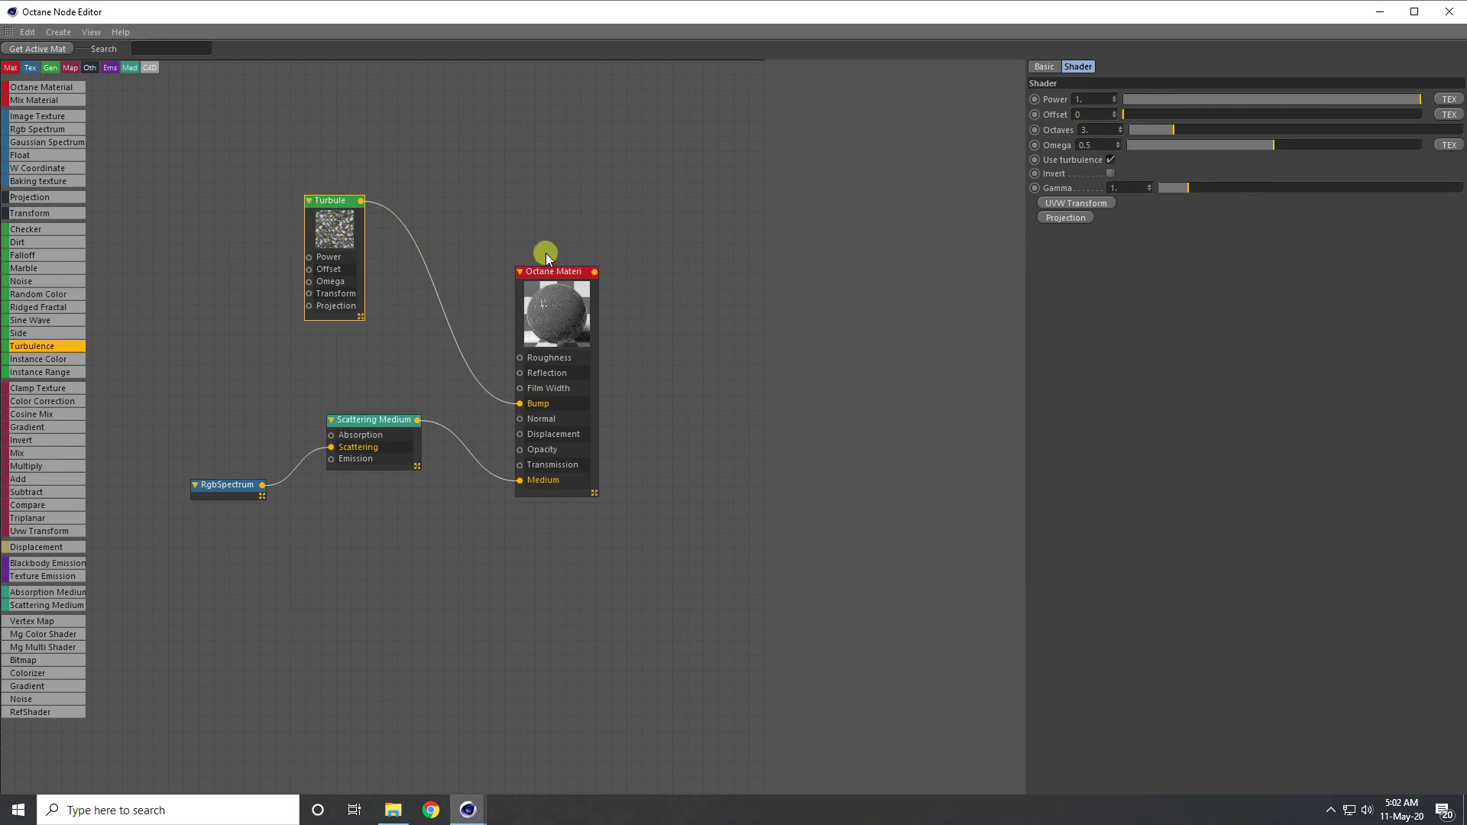
double_click(1098, 130)
text(7)
key(Return)
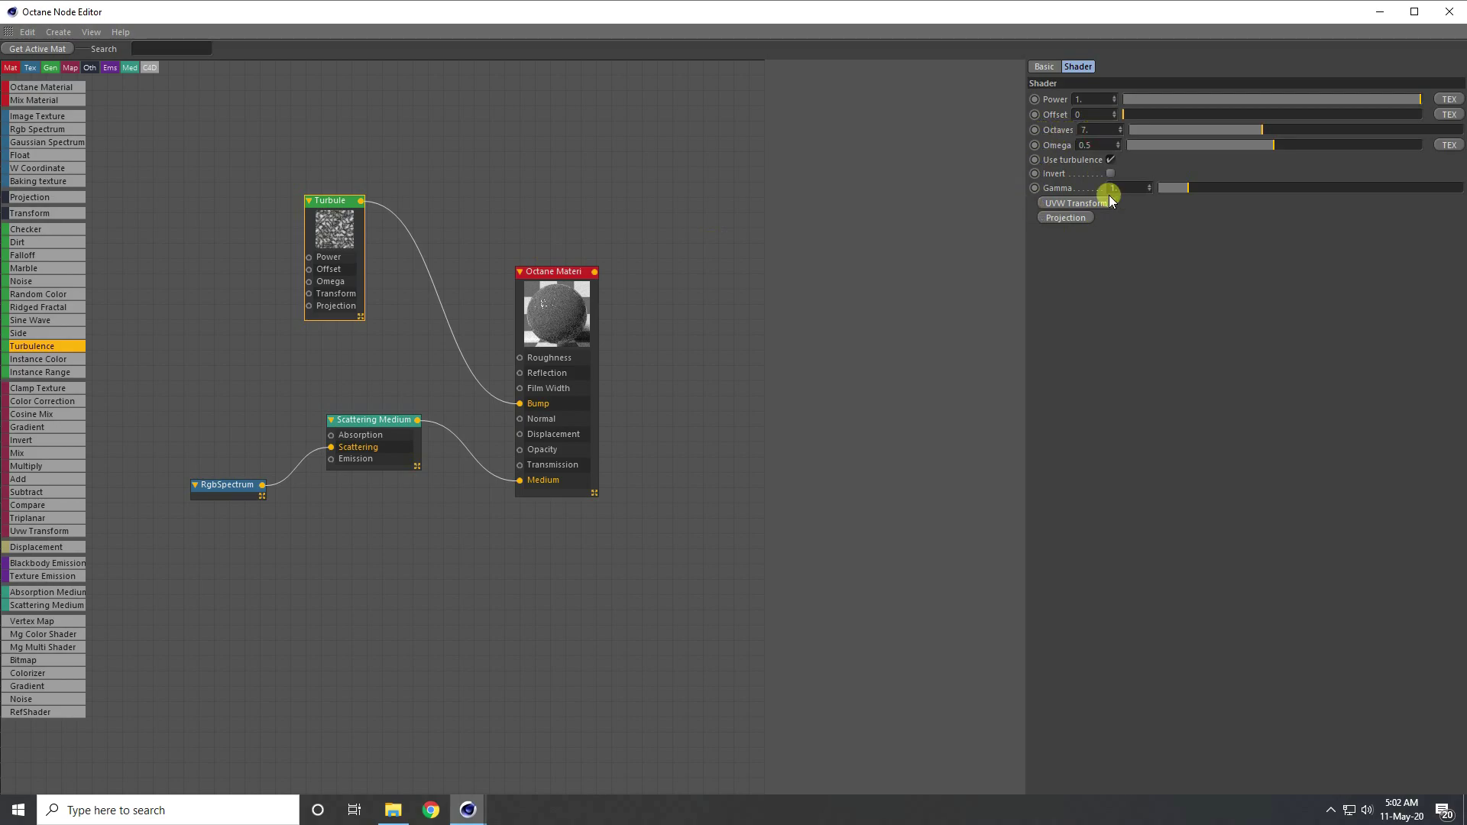
double_click(1089, 100)
text(0.1)
key(Return)
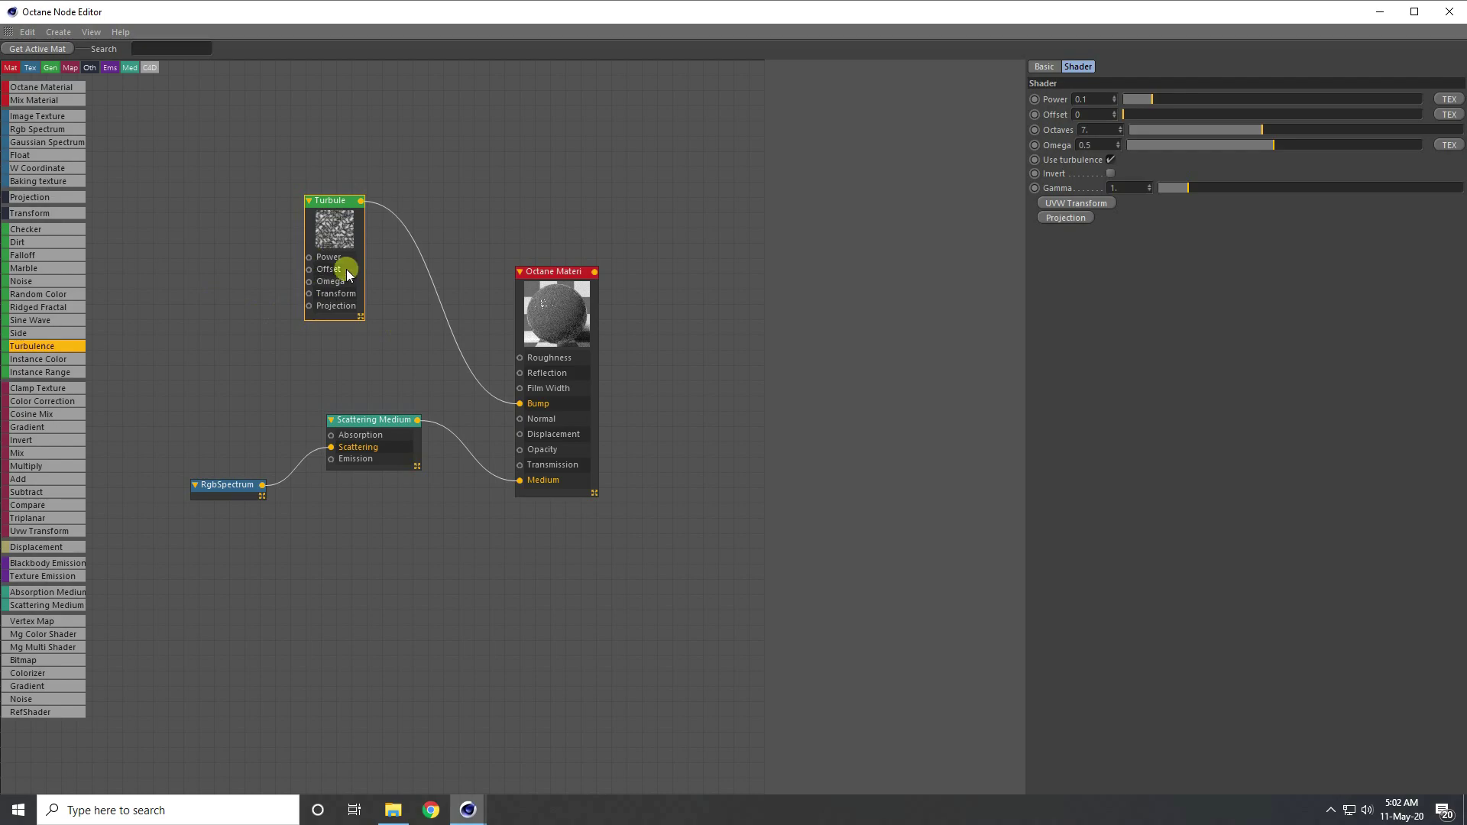
Add a texture projection to the Turbulence node, set it to Box, and close the node and material editors.
click(1053, 220)
drag(438, 273, 186, 305)
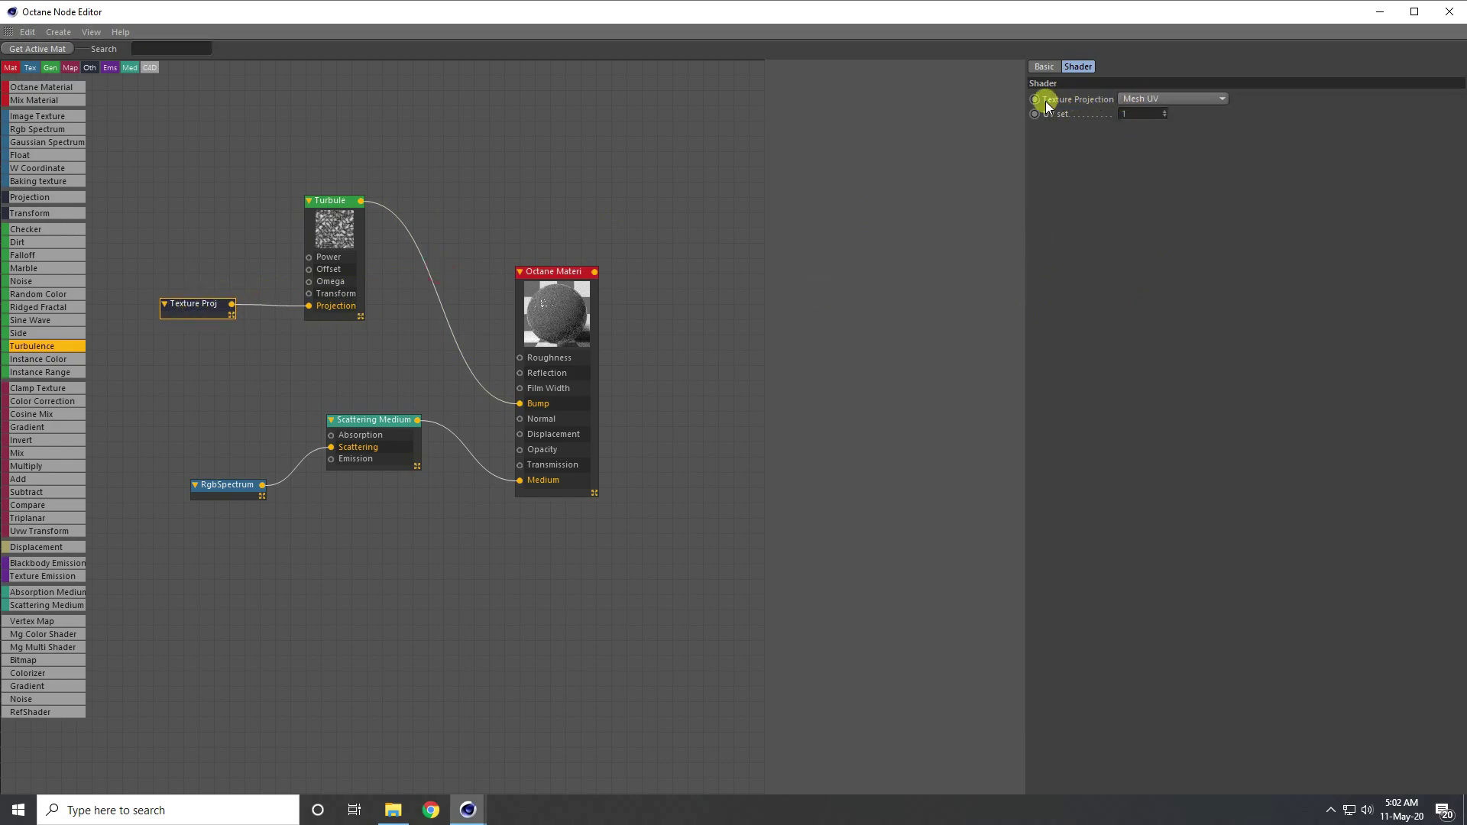
click(1144, 104)
click(1144, 113)
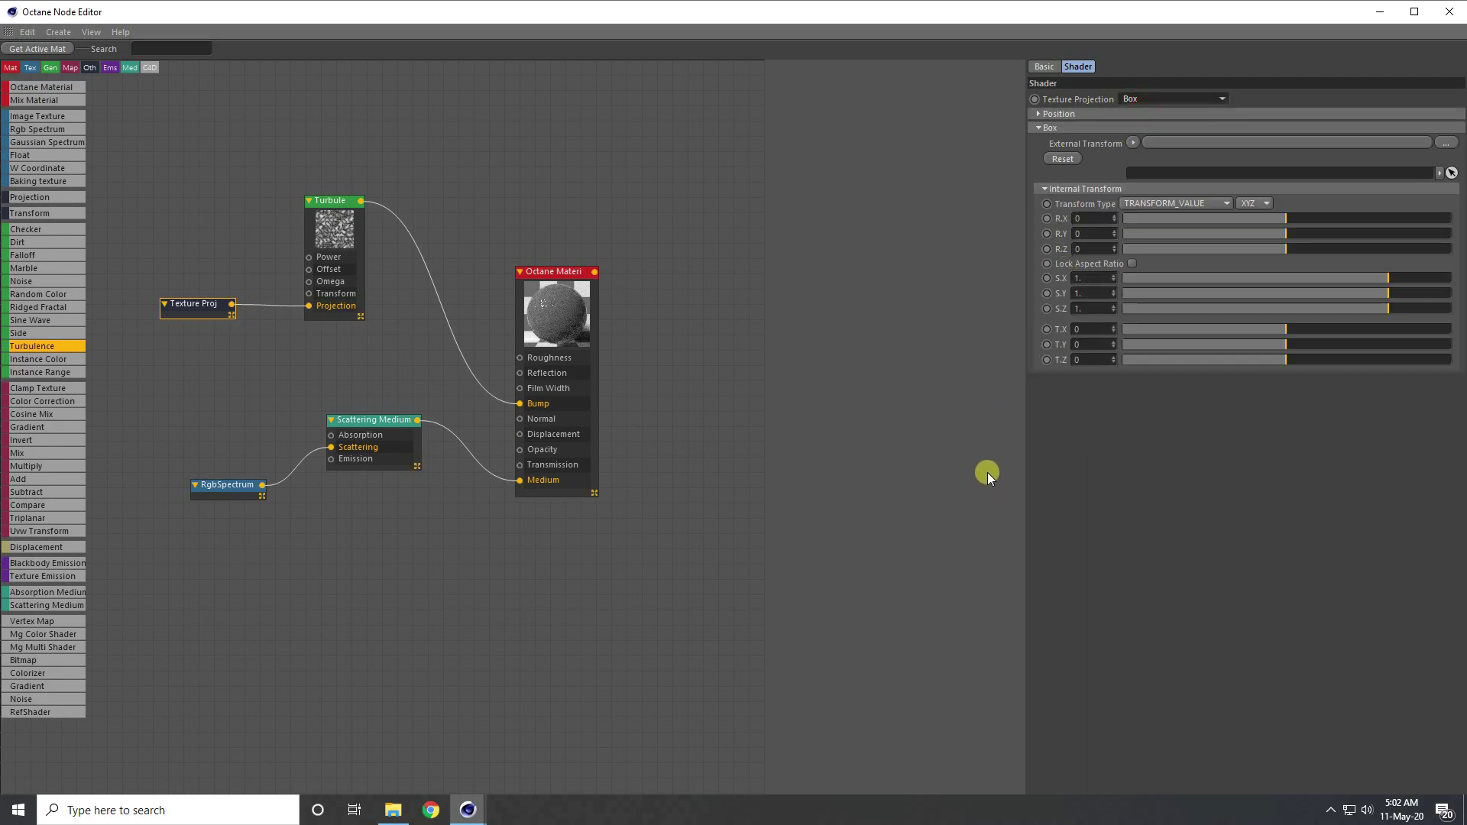
click(584, 336)
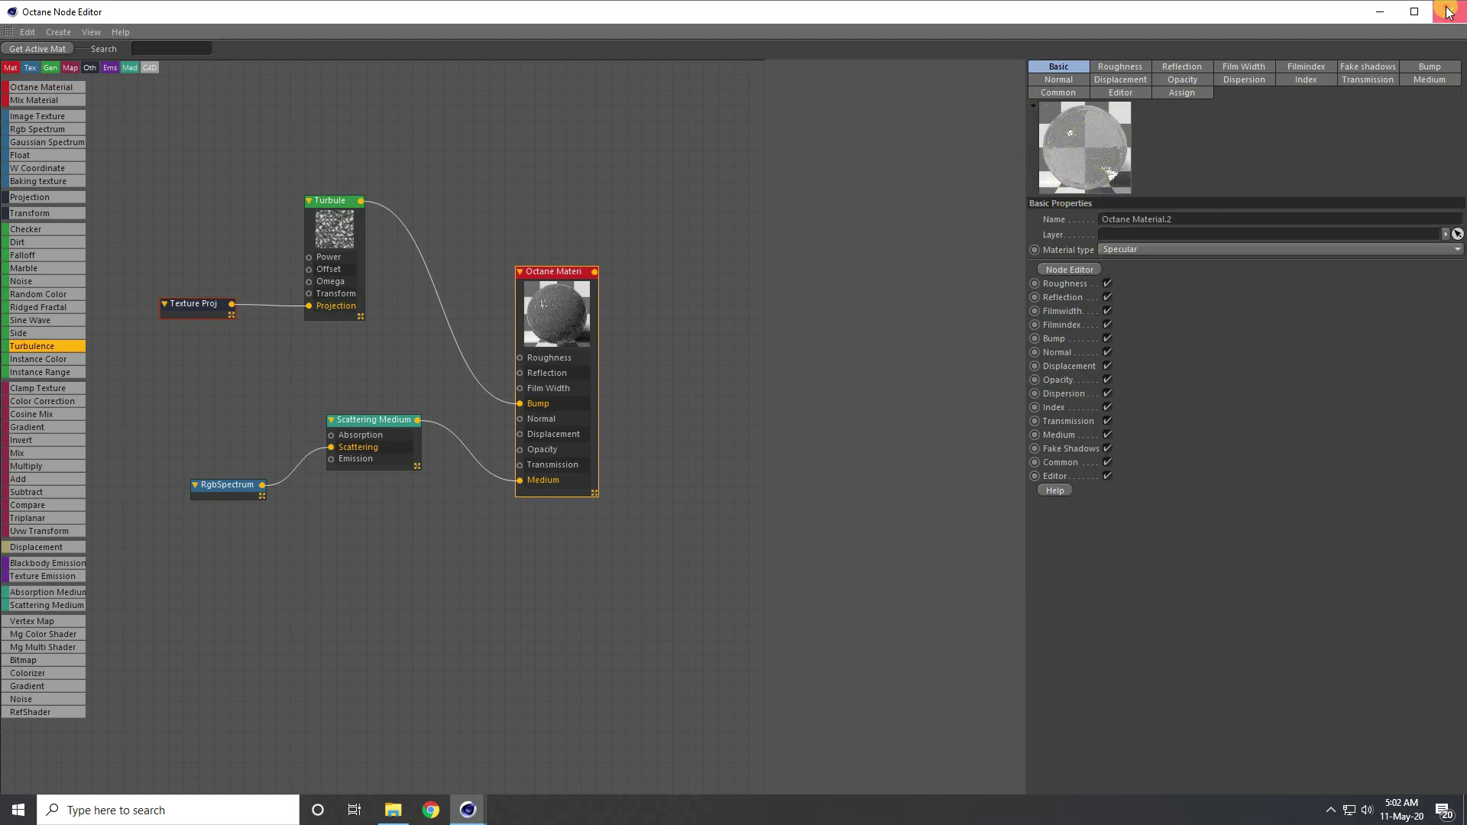
key(alt+Tab)
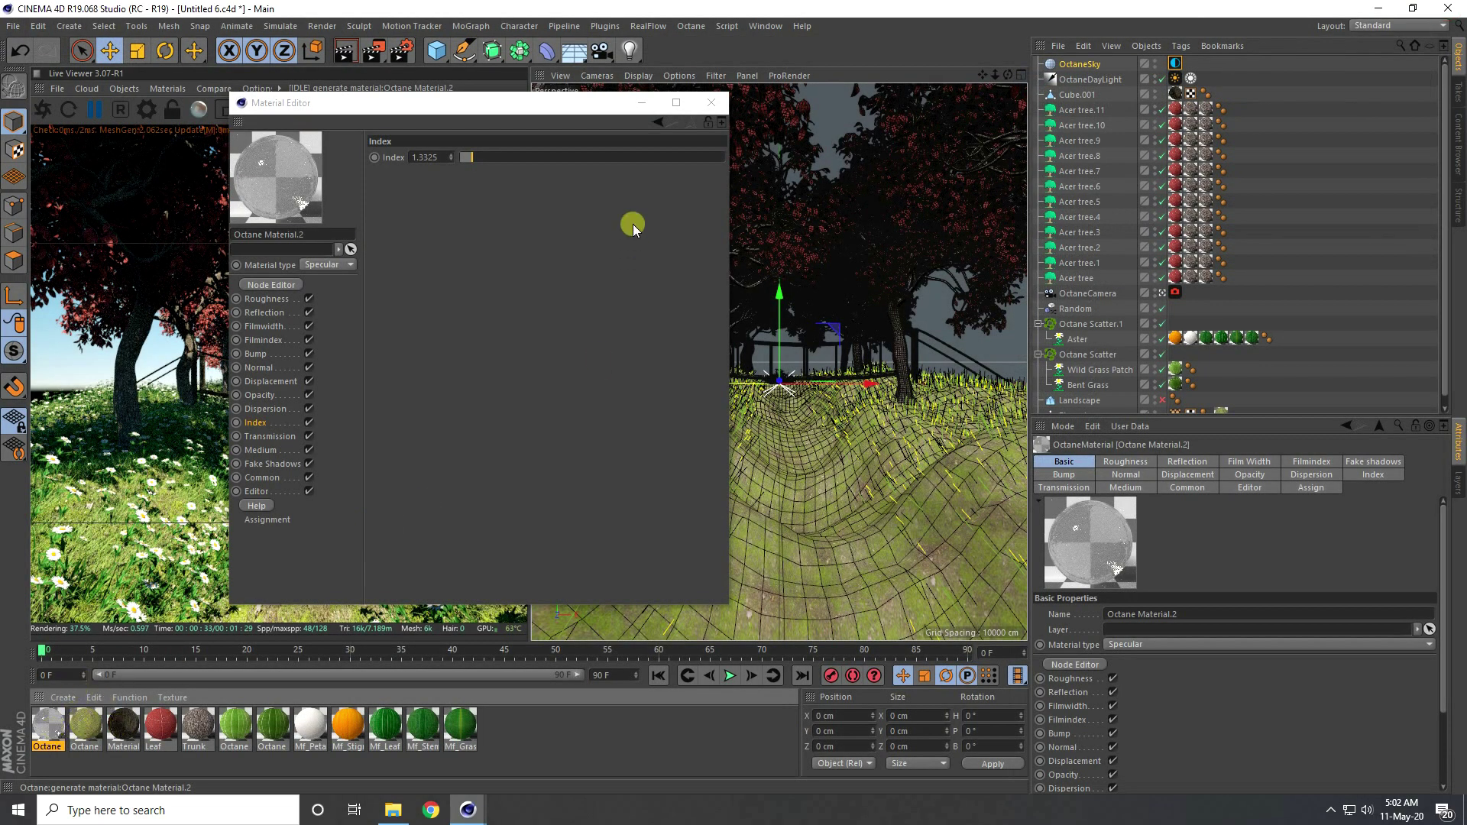
click(710, 106)
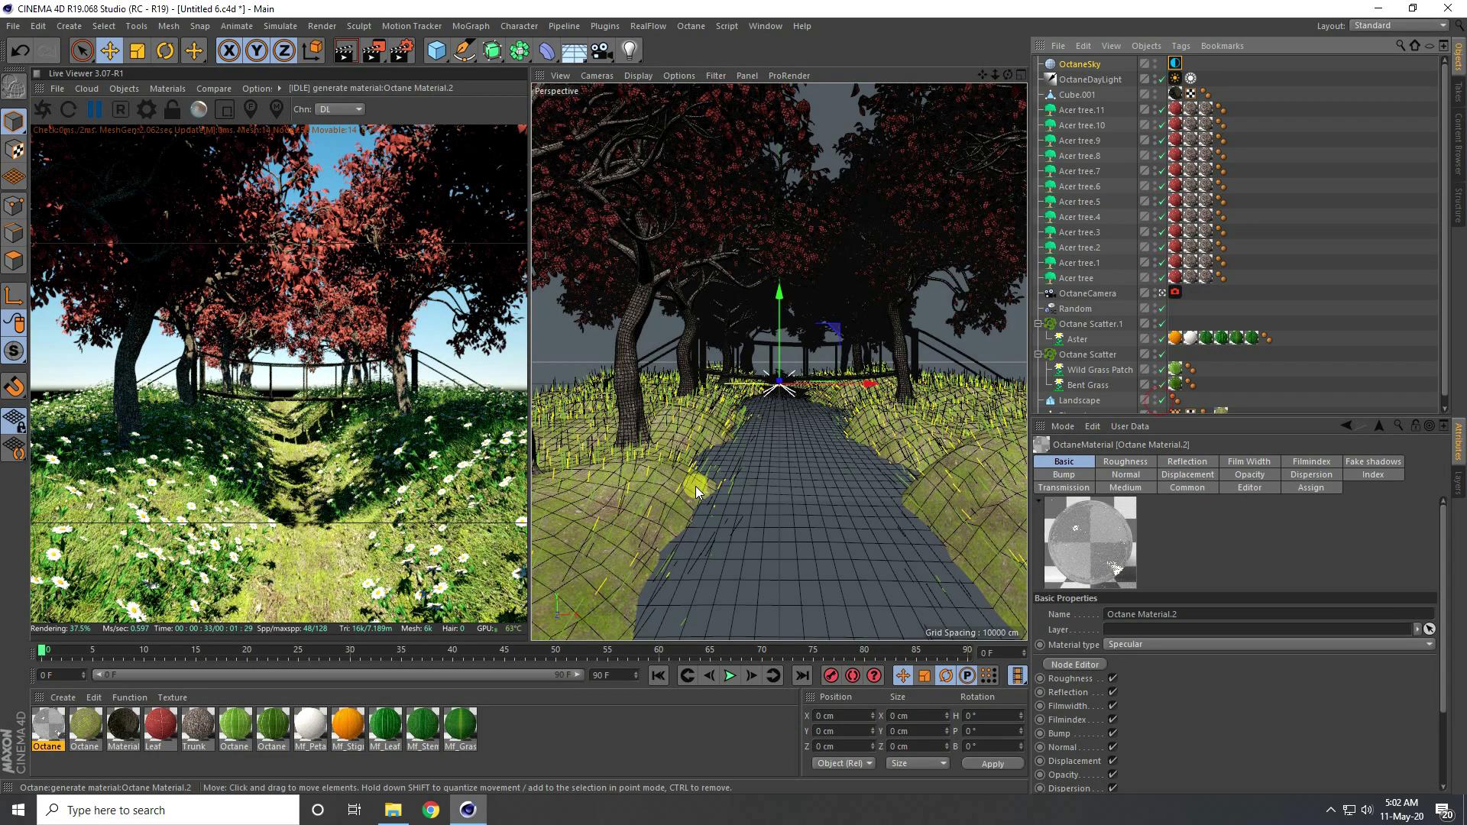
Set the OctaneCamera position to X 0 cm, Y 10 cm and Z -500 cm.
click(1085, 294)
text(0)
key(Tab)
text(1)
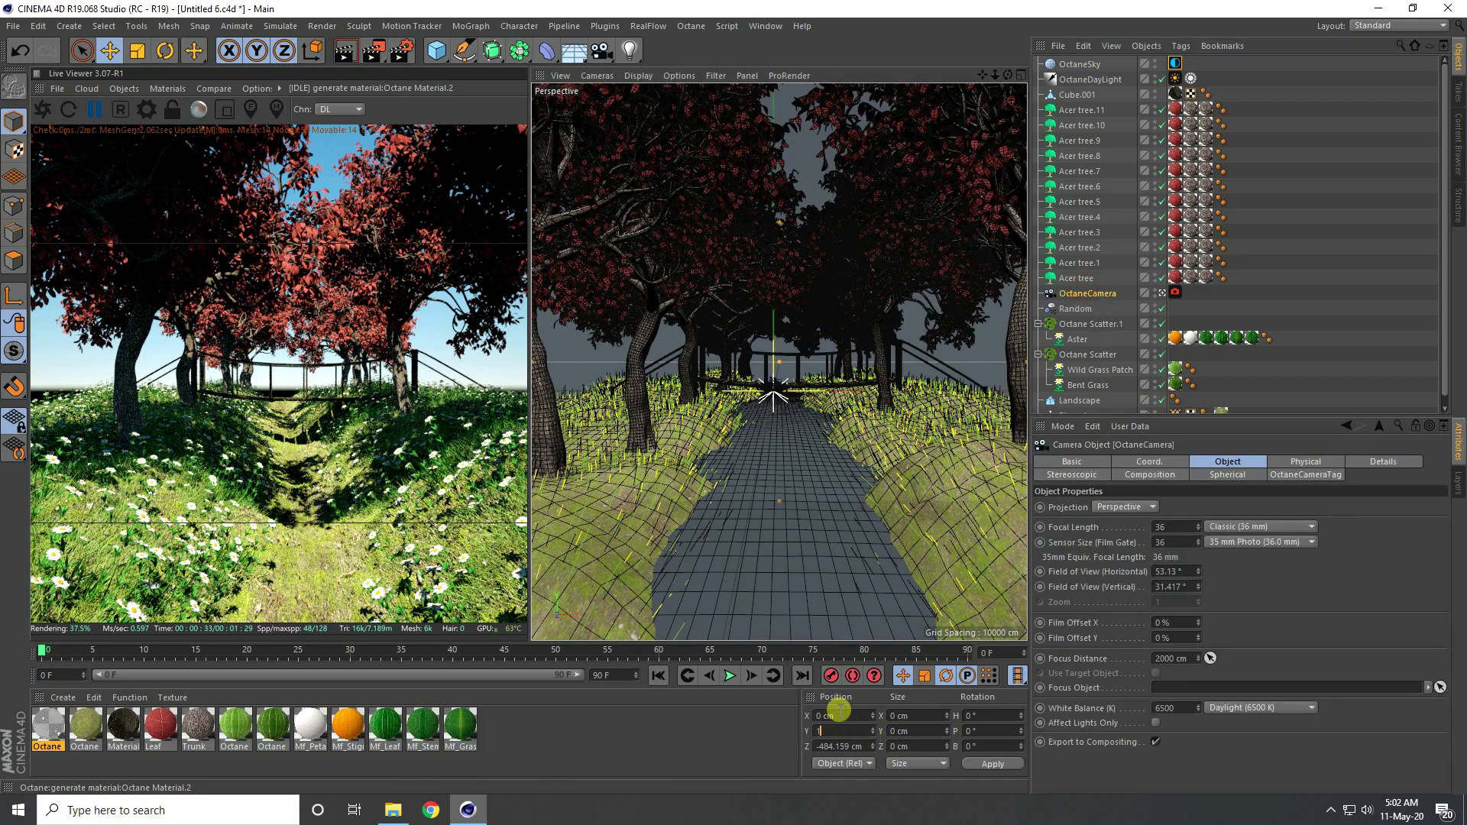
text(0)
key(Return)
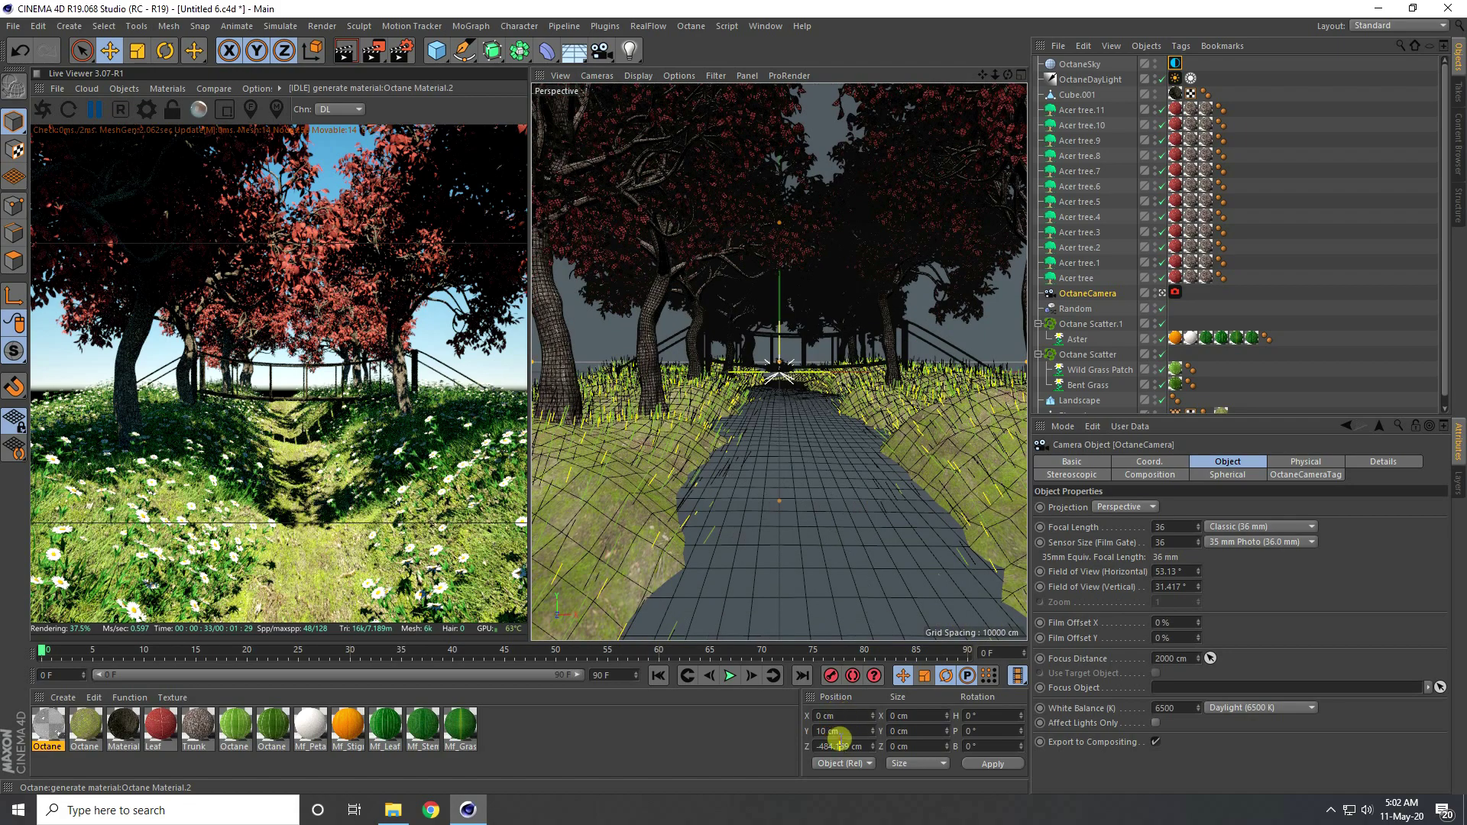
click(839, 740)
text(-500)
key(Return)
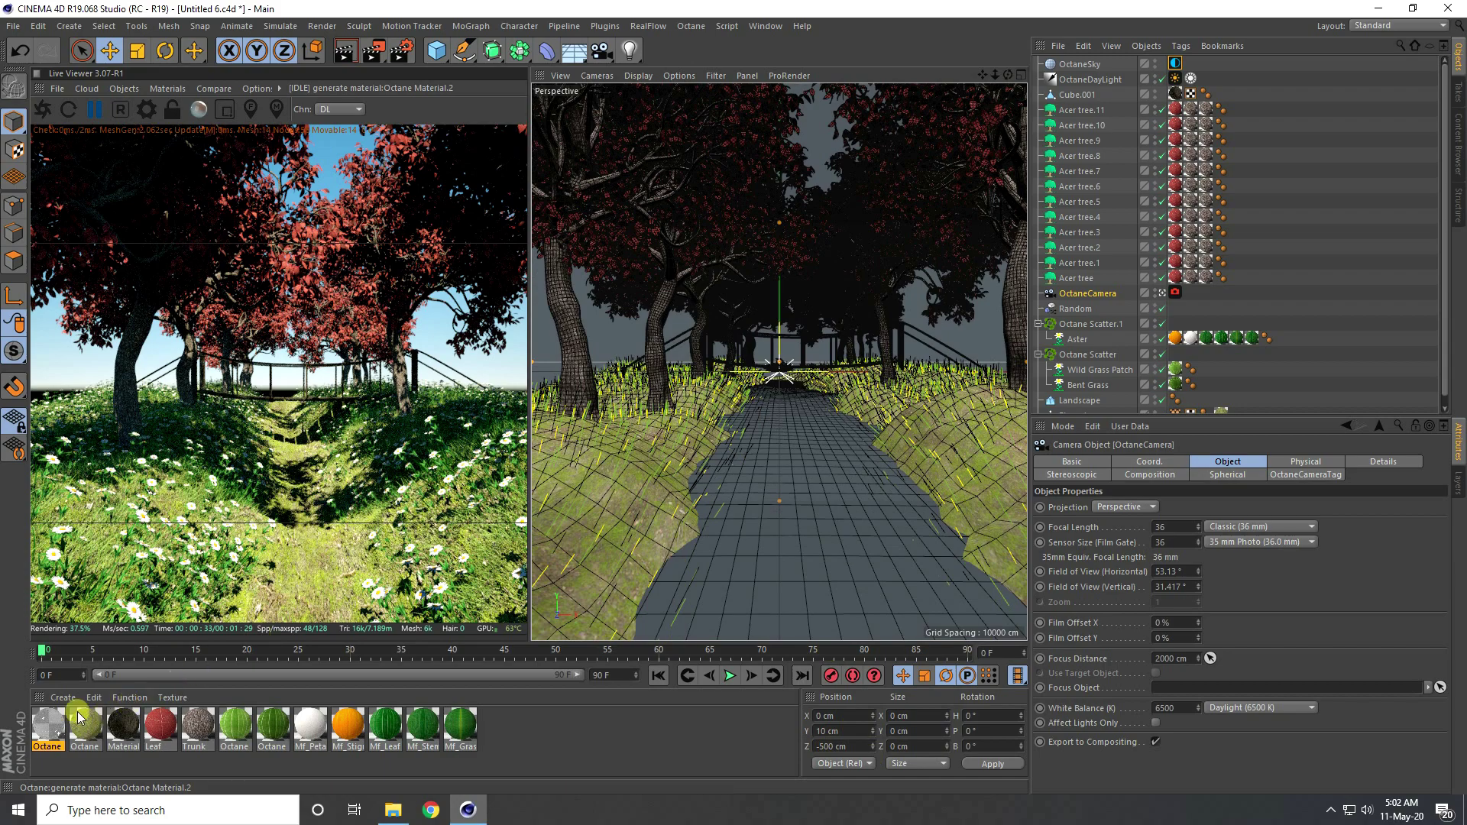
Apply the new specular material to the flat Landscape surface running between the grassy banks.
drag(820, 461, 821, 462)
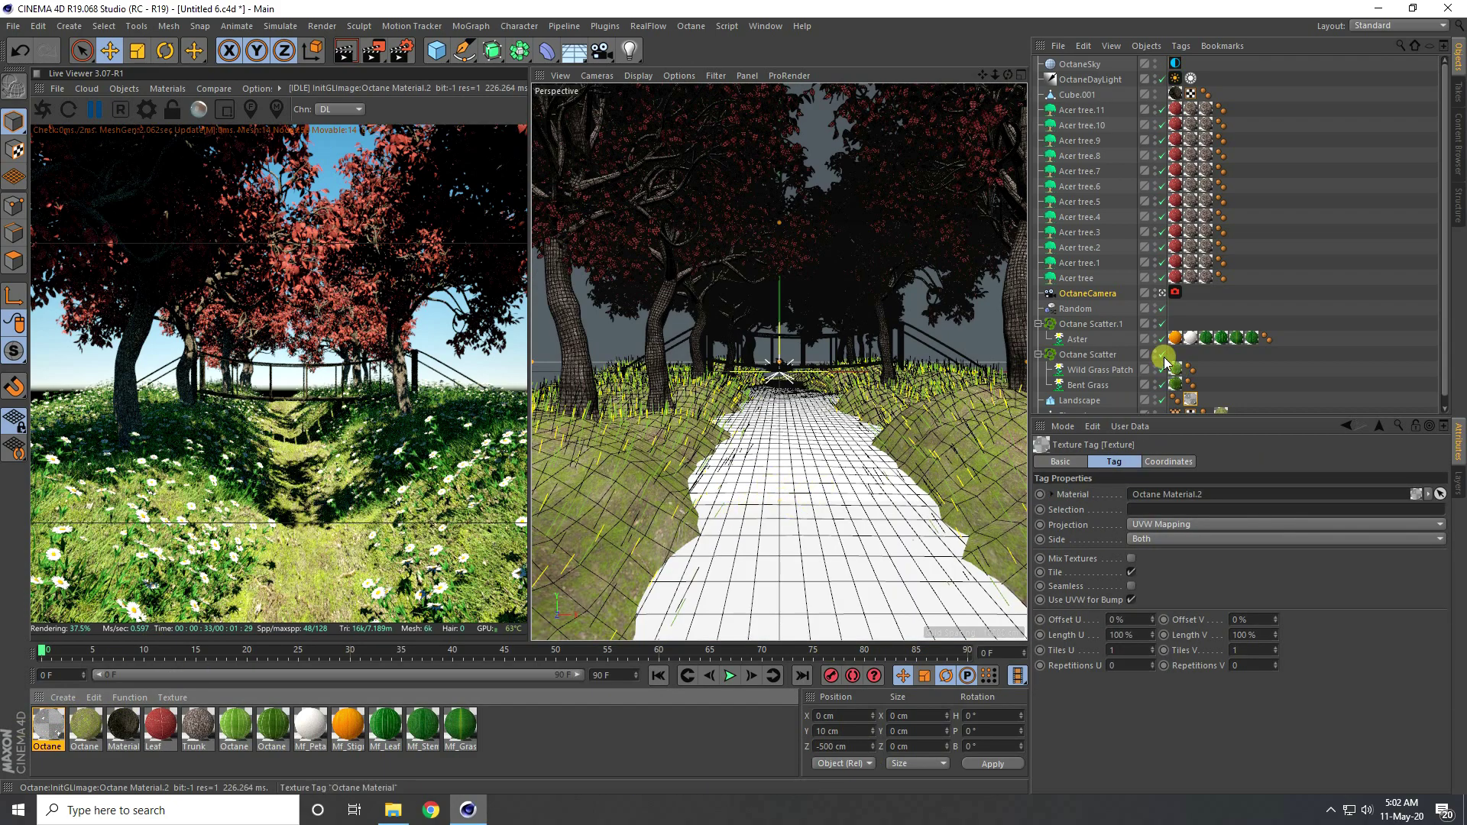
Restart the live render and enable Mix sky texture on the OctaneDayLight's daylight tag.
click(97, 109)
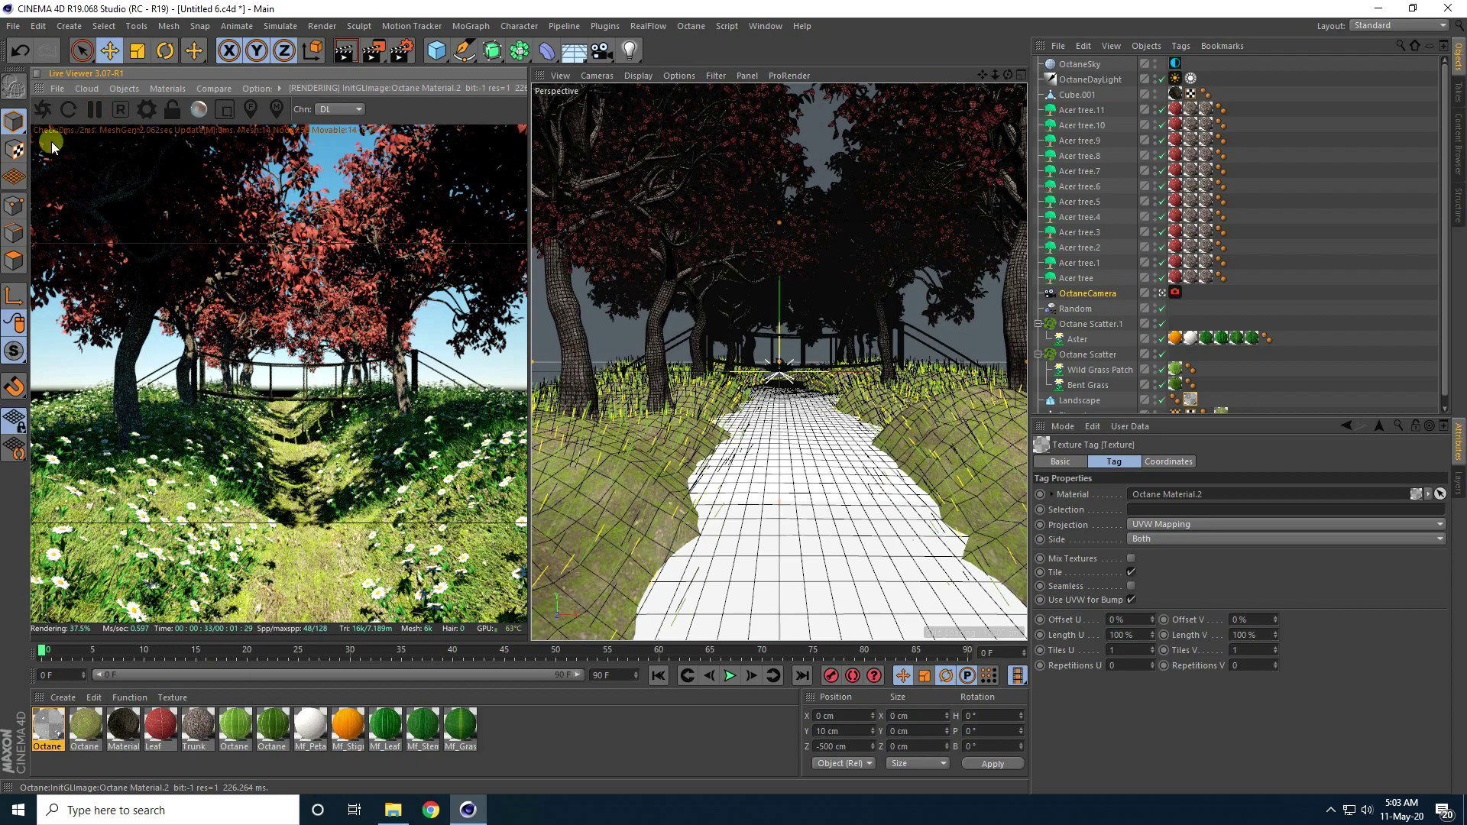
click(42, 108)
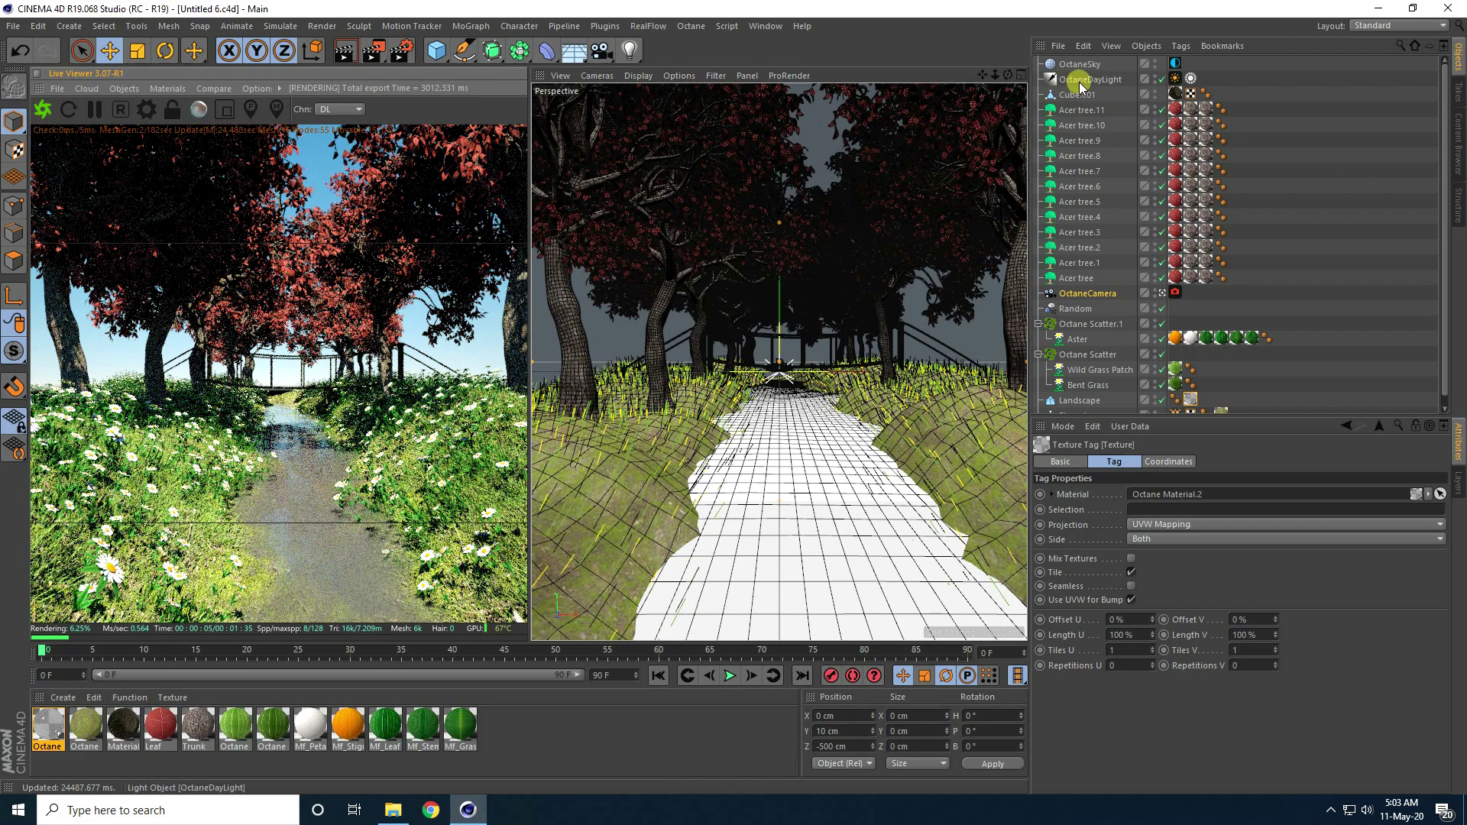
click(1175, 79)
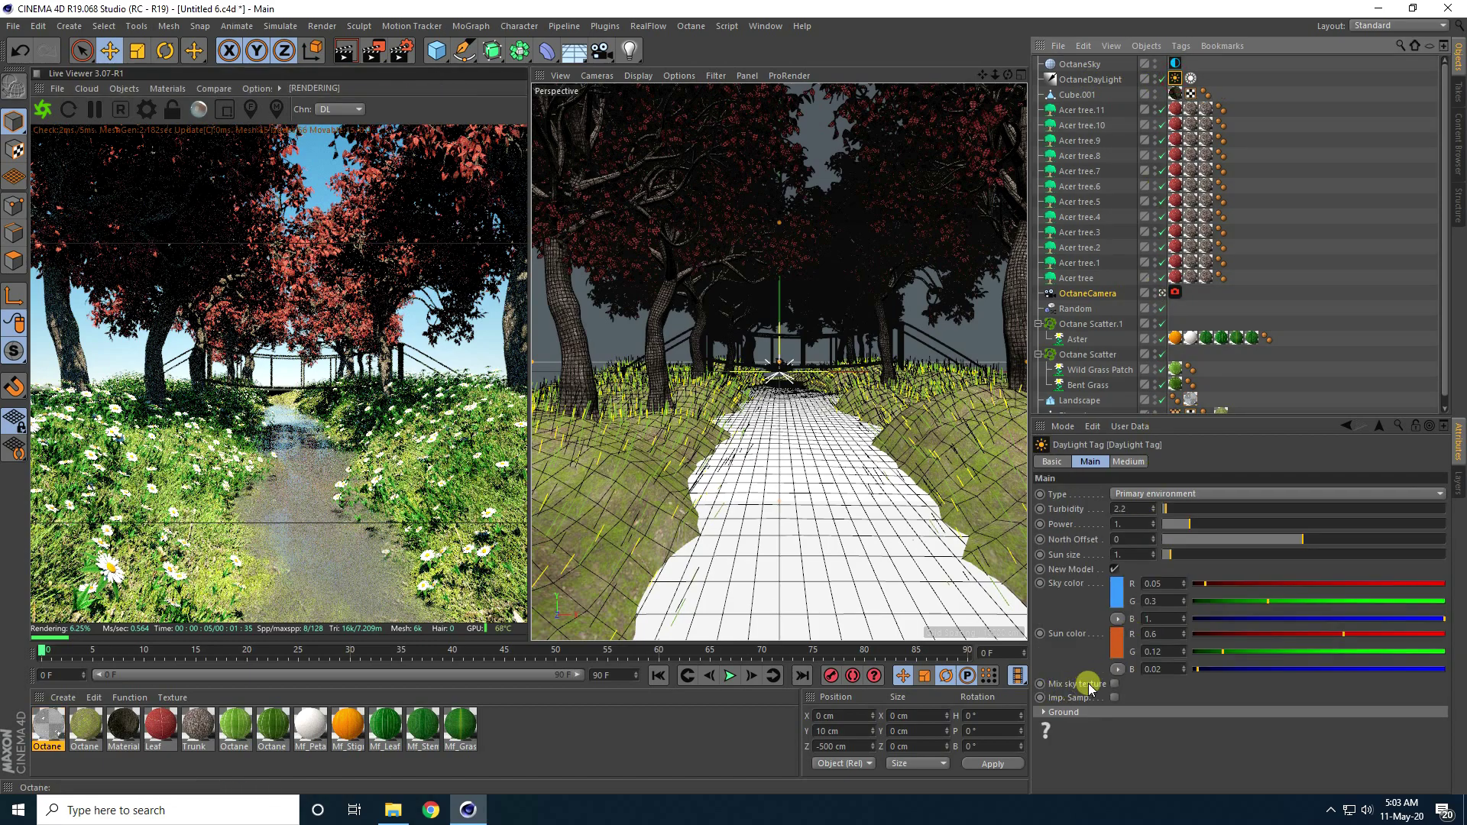
click(1114, 684)
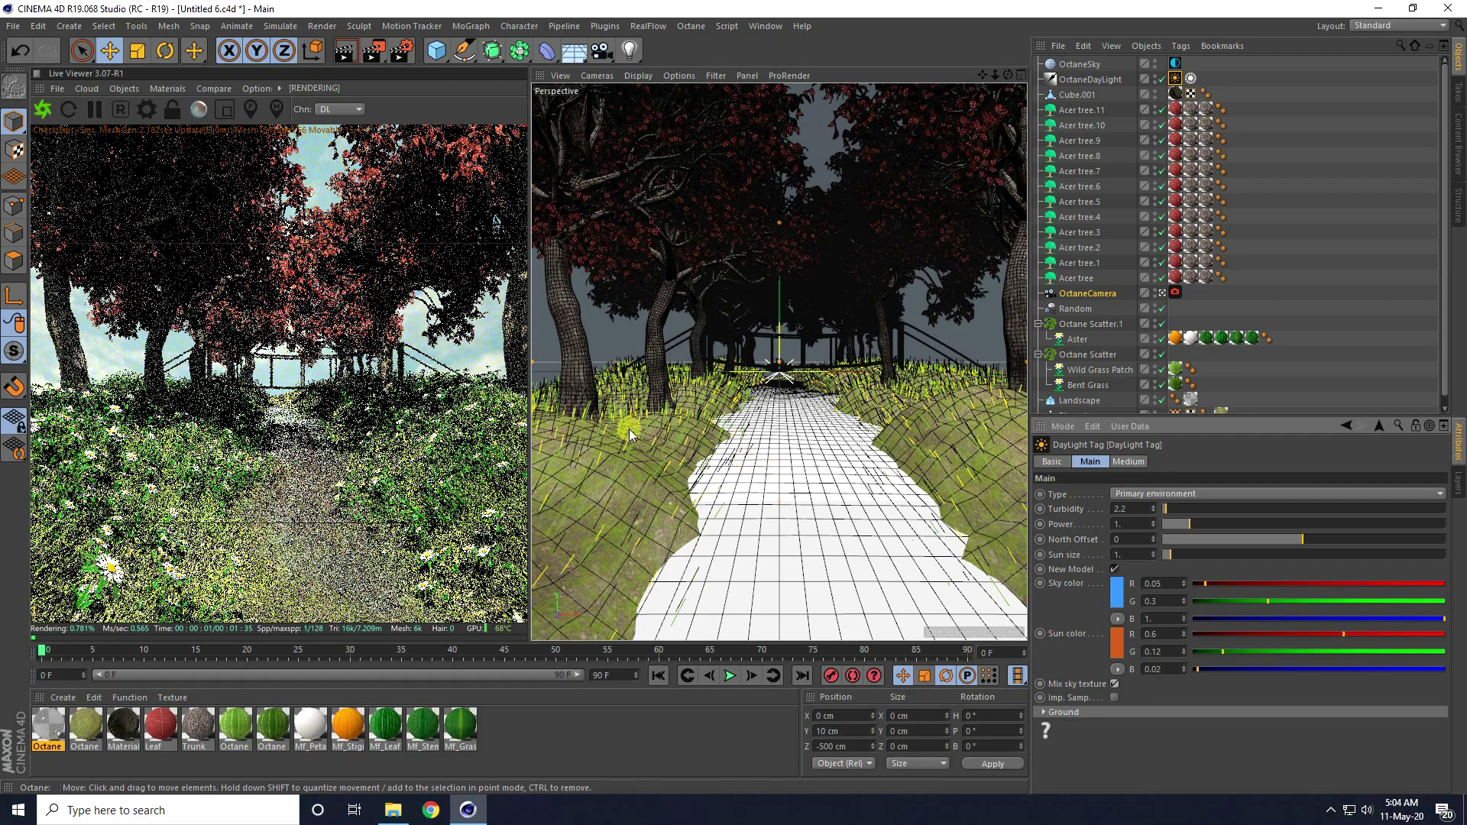
Scale the OctaneSky image texture's UV transform to 0.15 in X and Y with the aspect ratio locked.
click(1174, 66)
click(1117, 550)
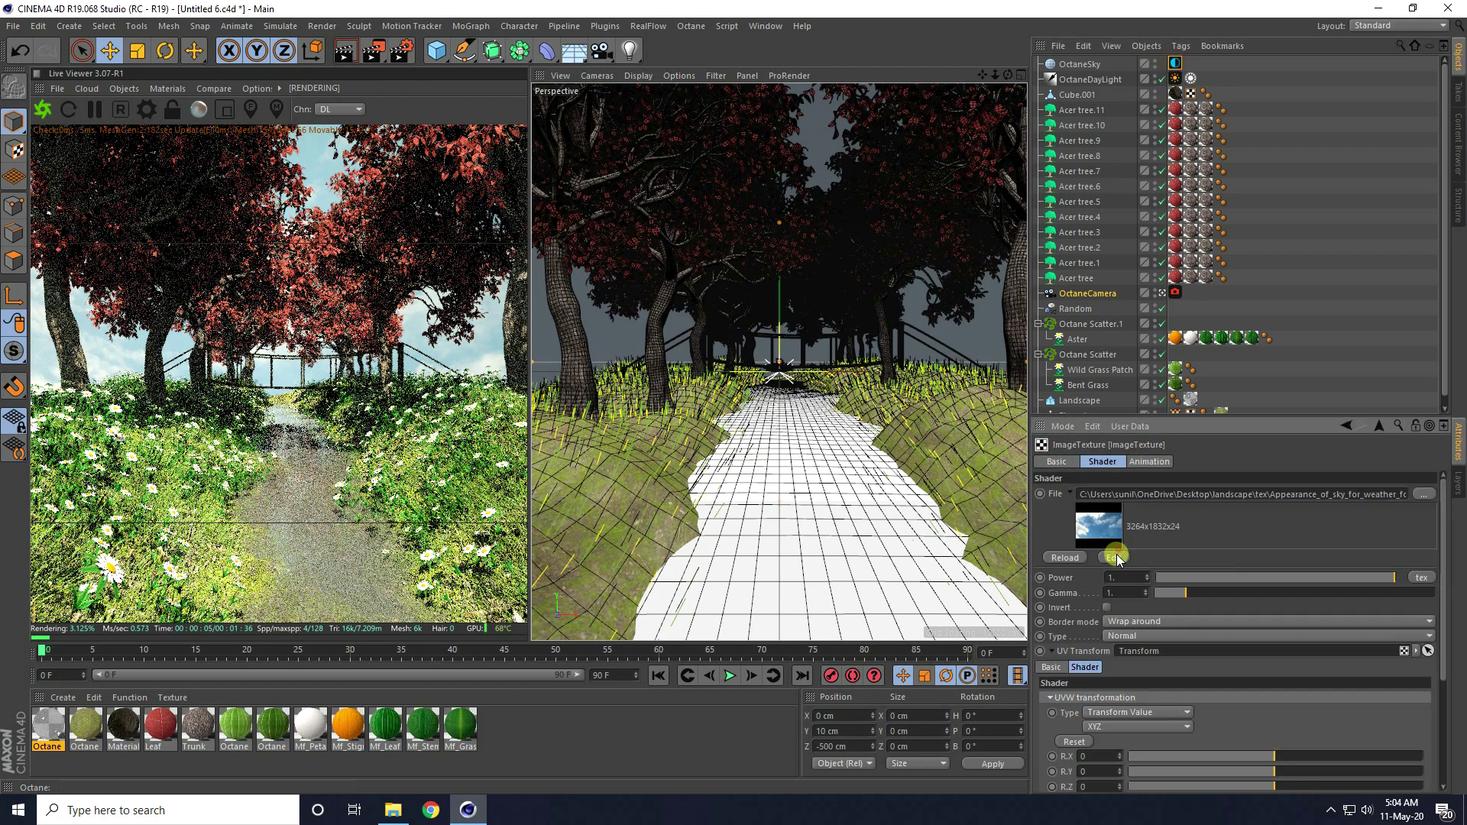
scroll(1123, 730, down, 4)
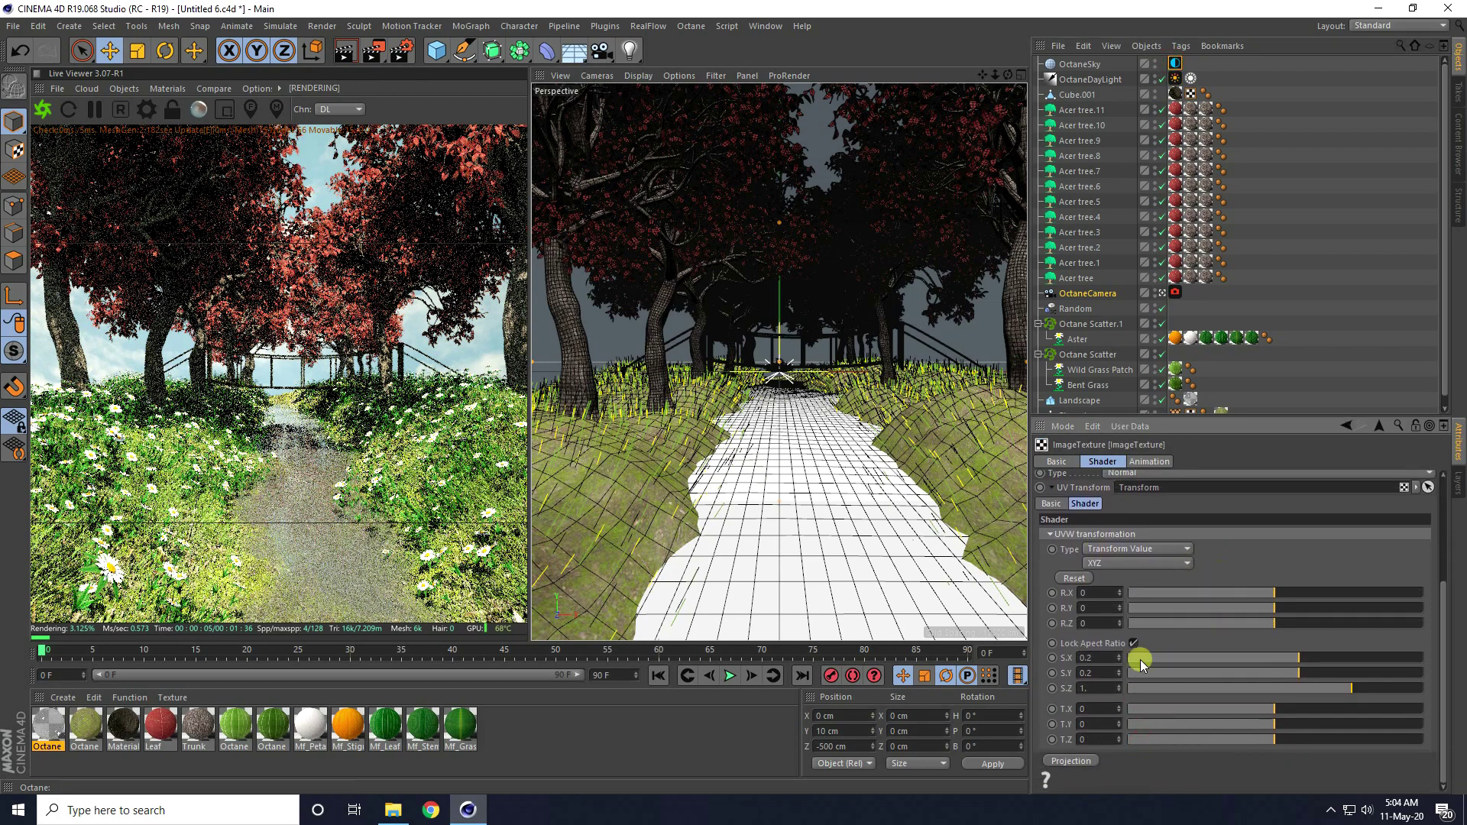
drag(1294, 655, 1285, 657)
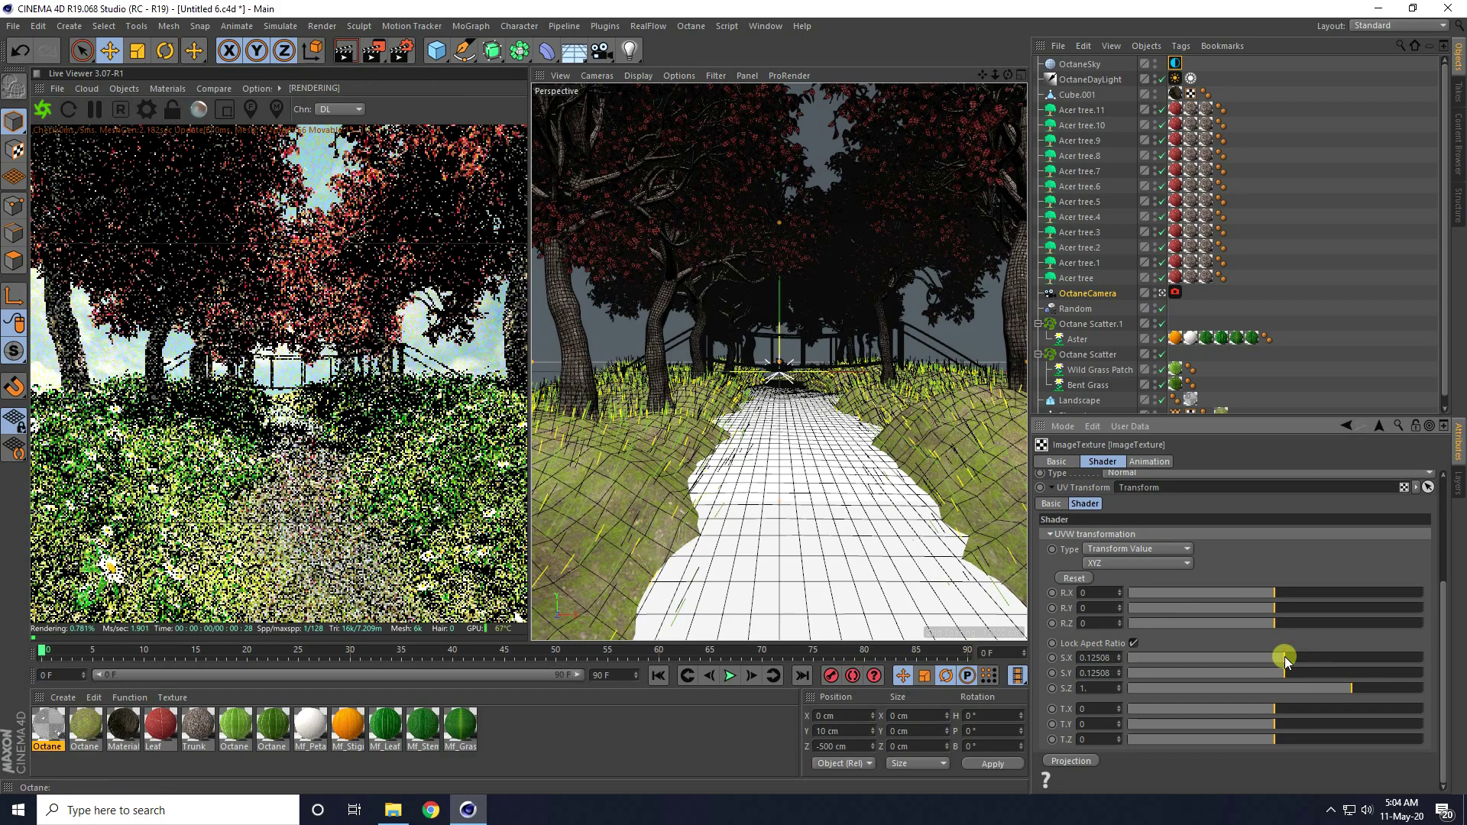
click(1110, 657)
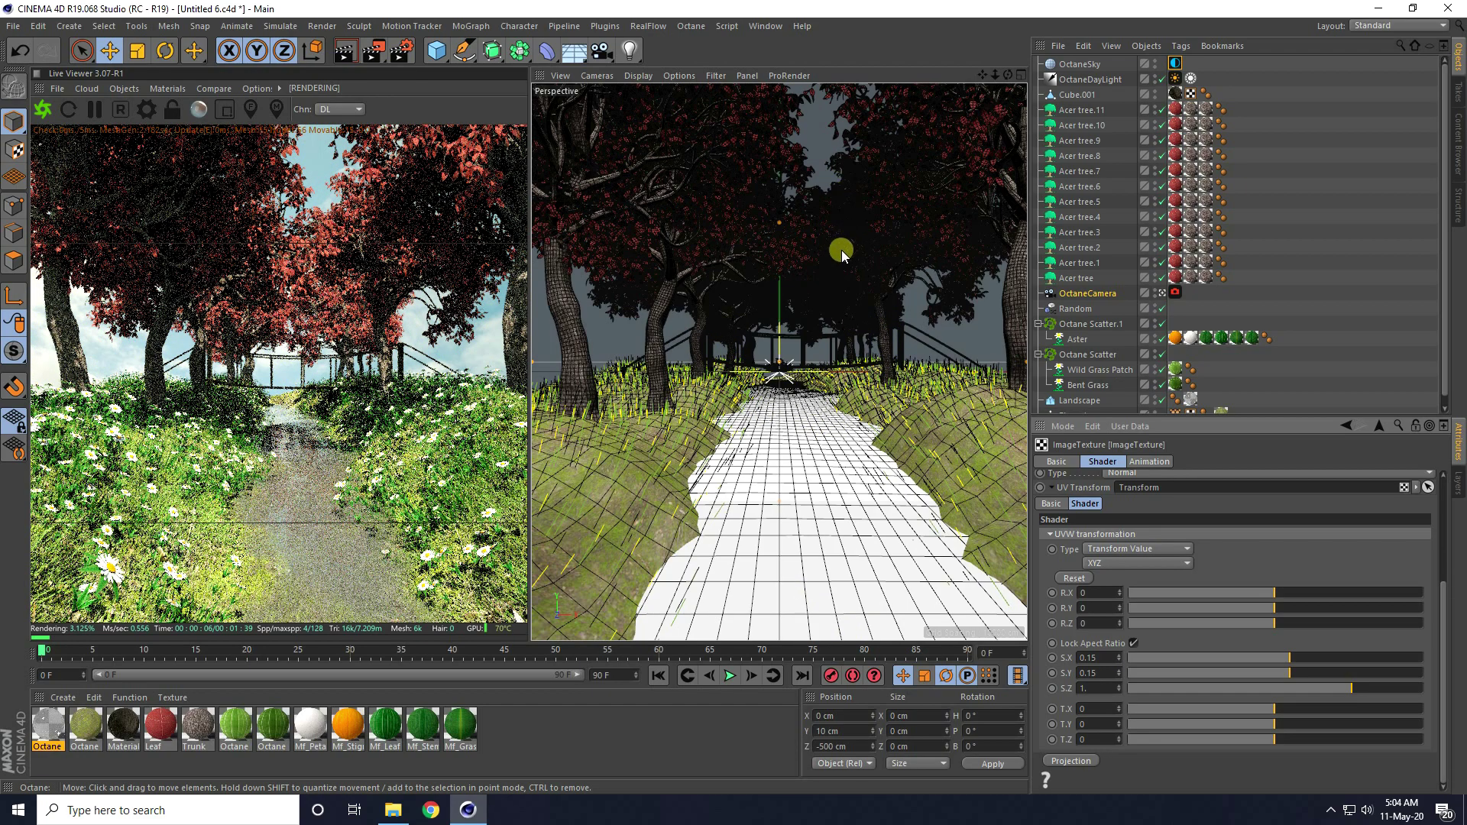
Pause the render, move the wooden bridge to about Y 15.9 cm and Z -162.3 cm, and update the live render.
click(94, 110)
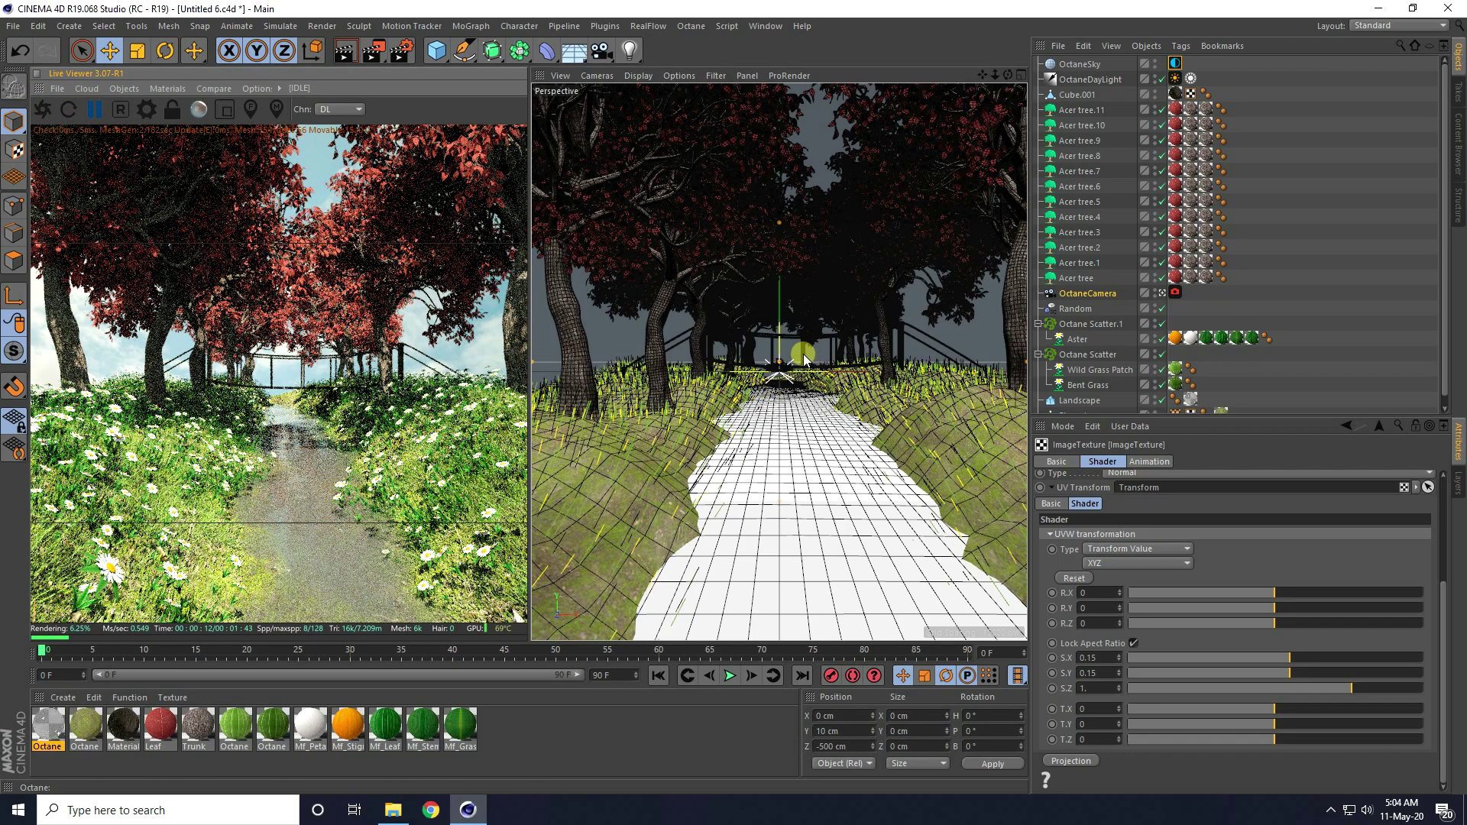
click(1079, 94)
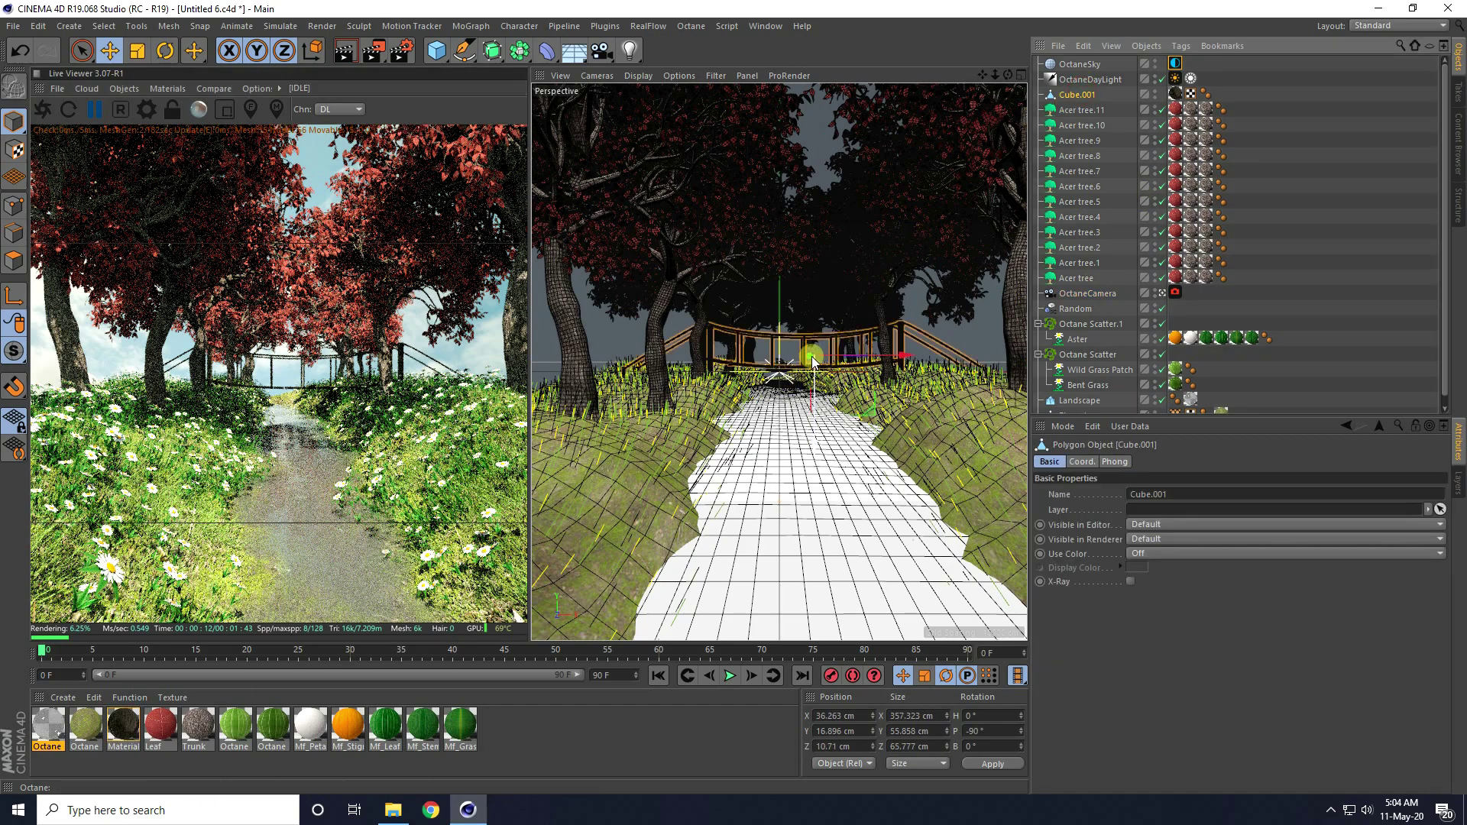
drag(812, 398, 733, 398)
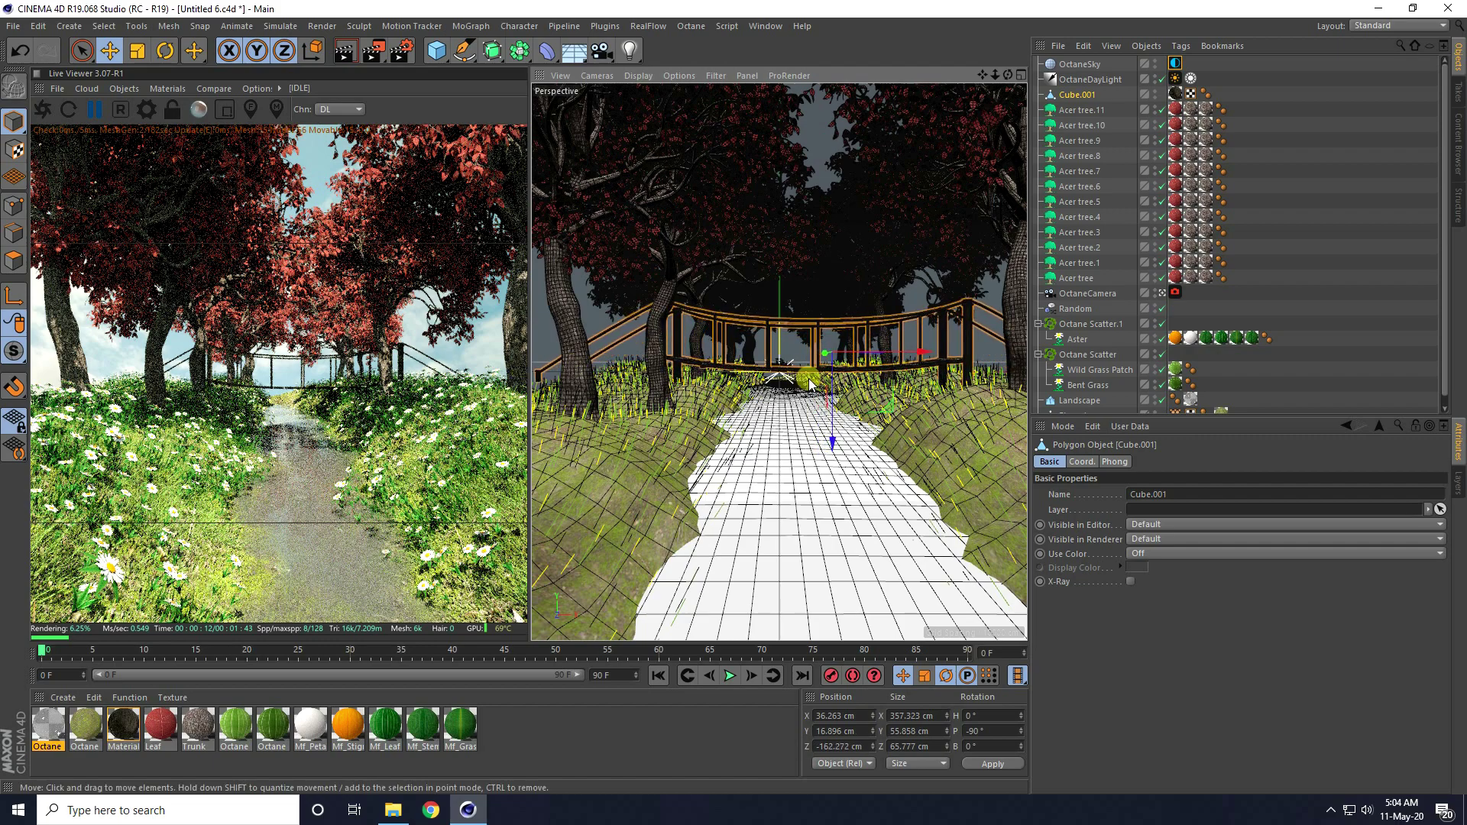
drag(829, 438, 829, 434)
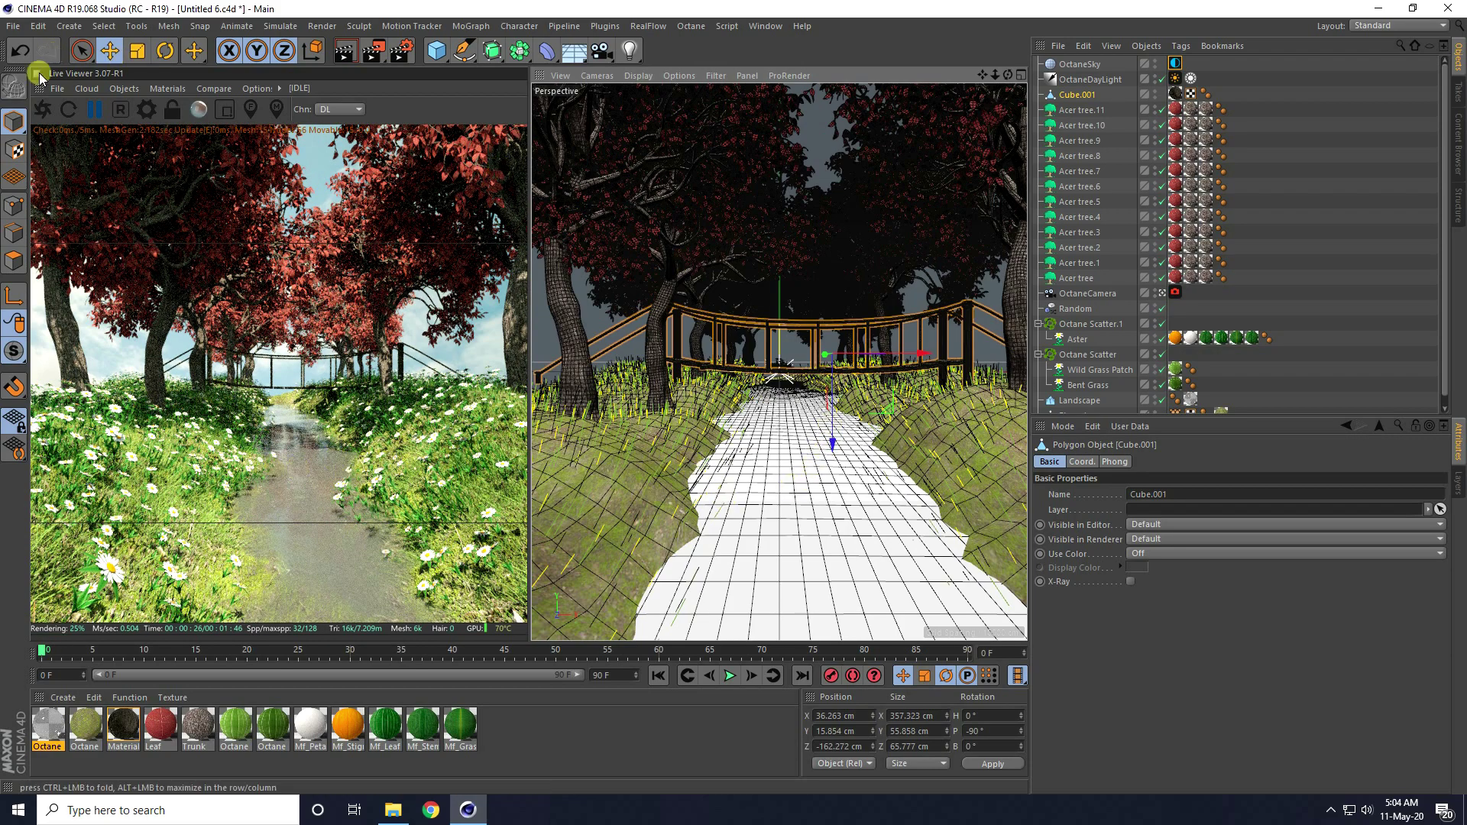
click(42, 111)
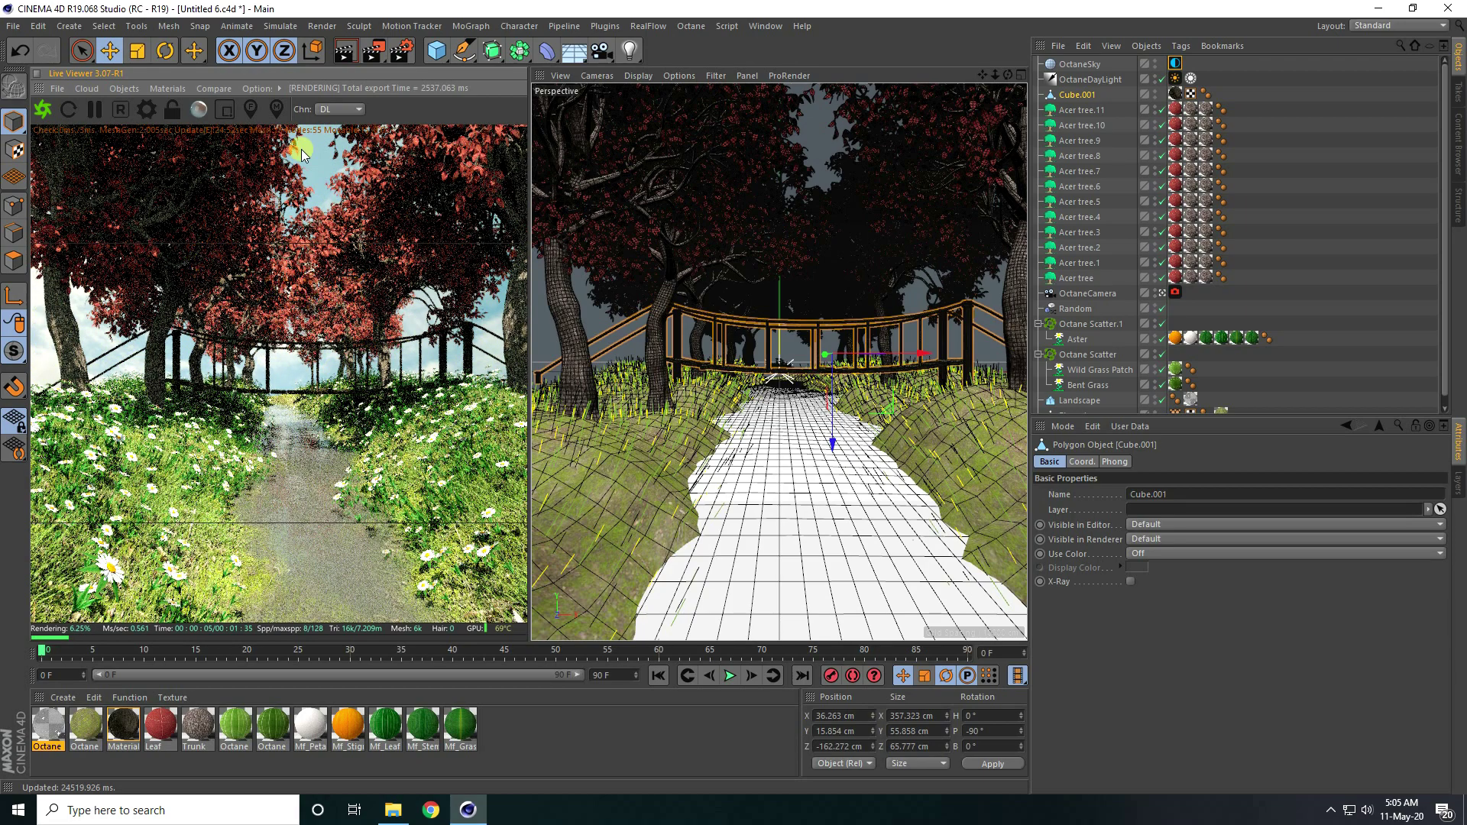
Switch the live render to path tracing (PT) and set its maximum samples to 2000.
click(337, 110)
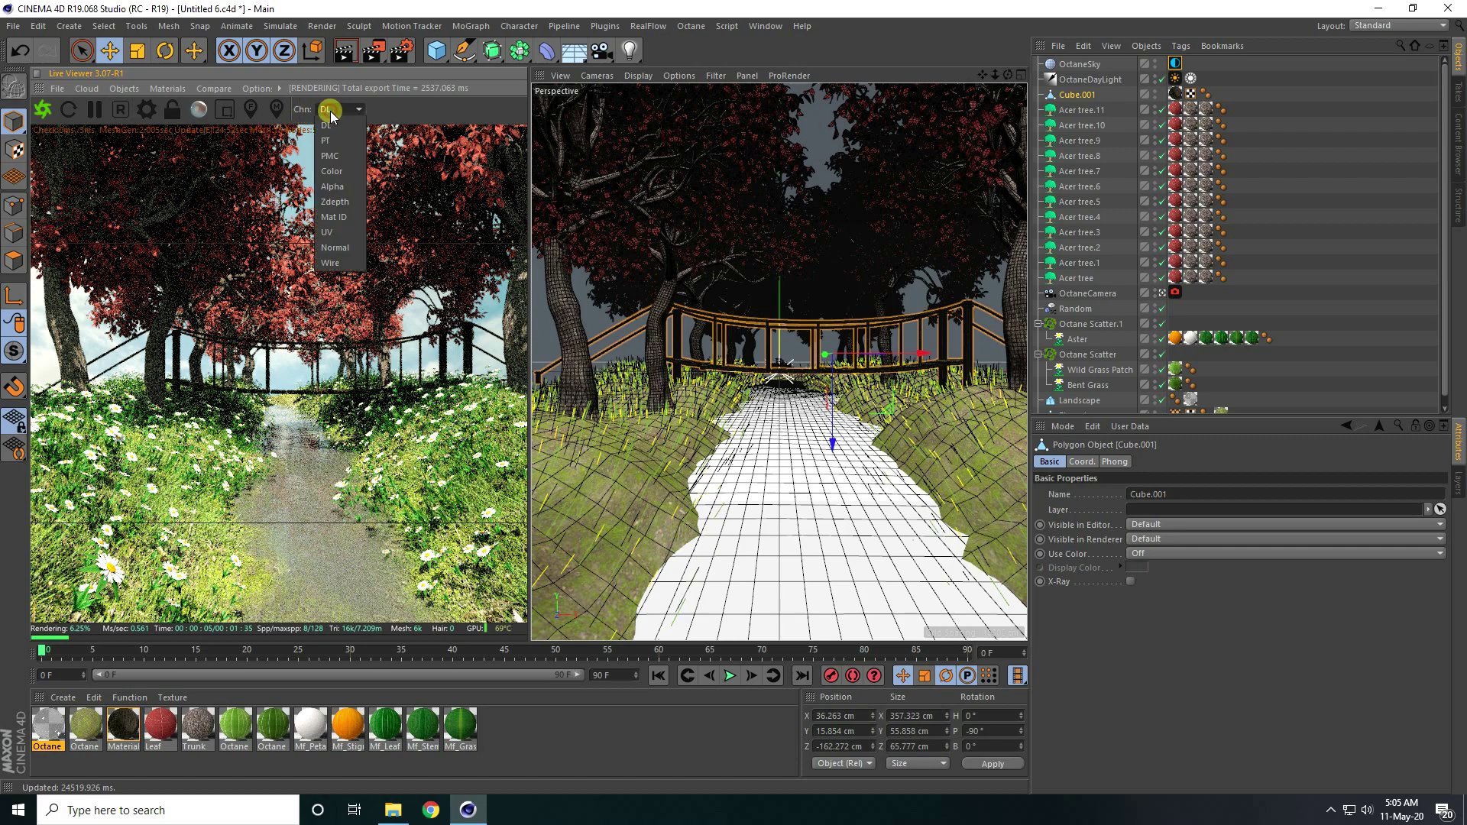
click(333, 141)
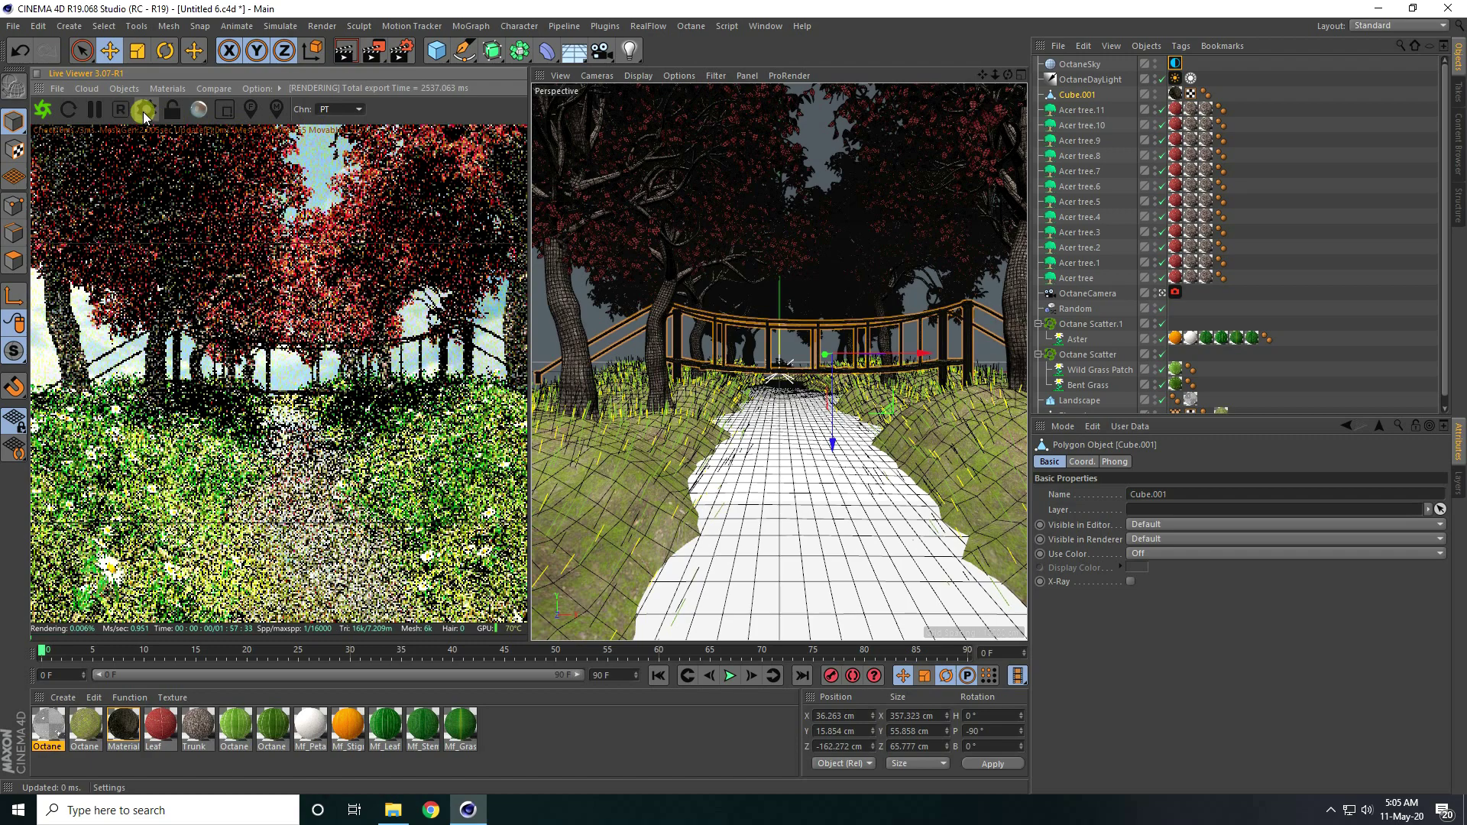
click(144, 111)
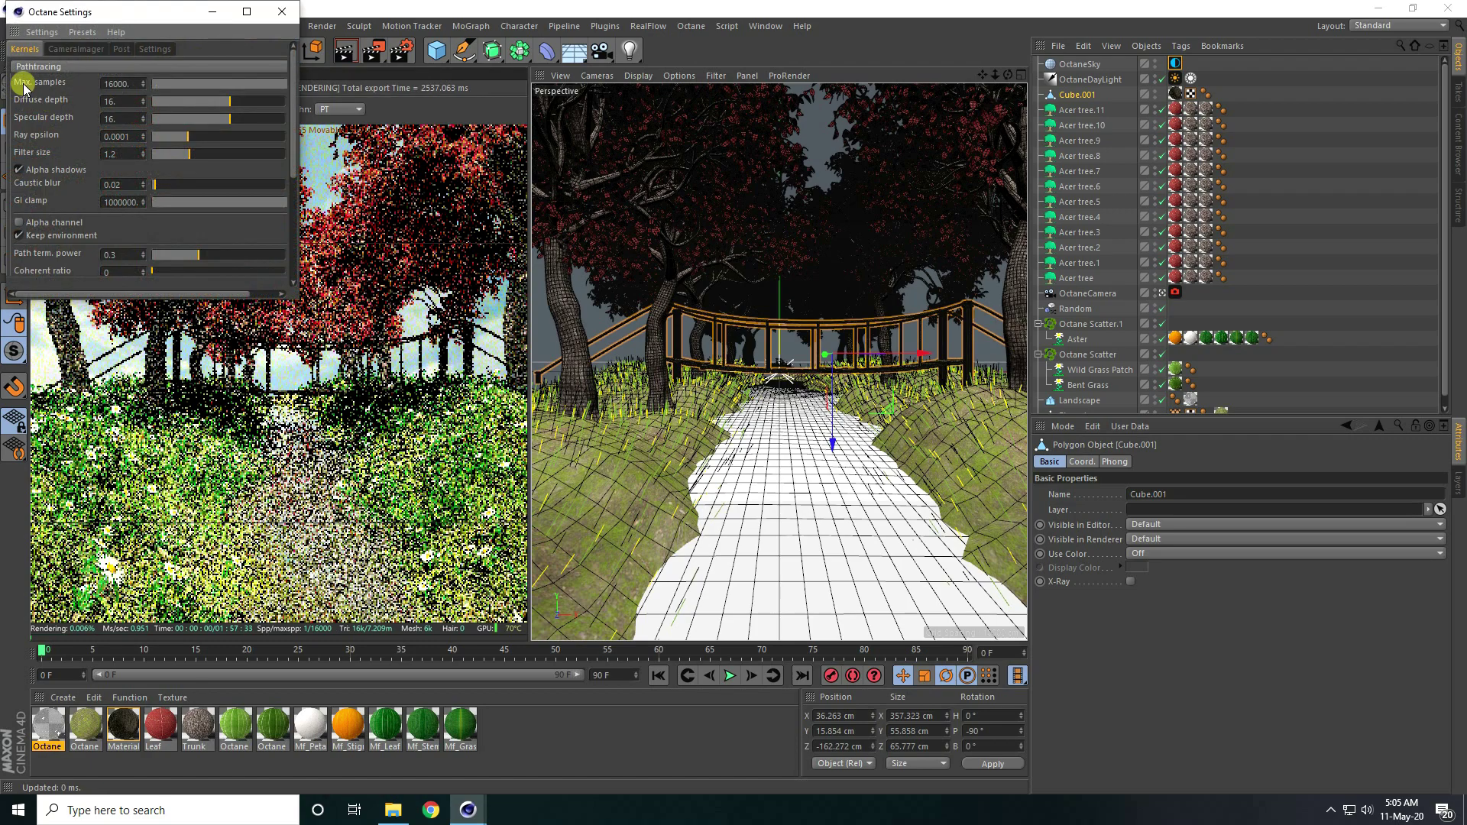
click(116, 83)
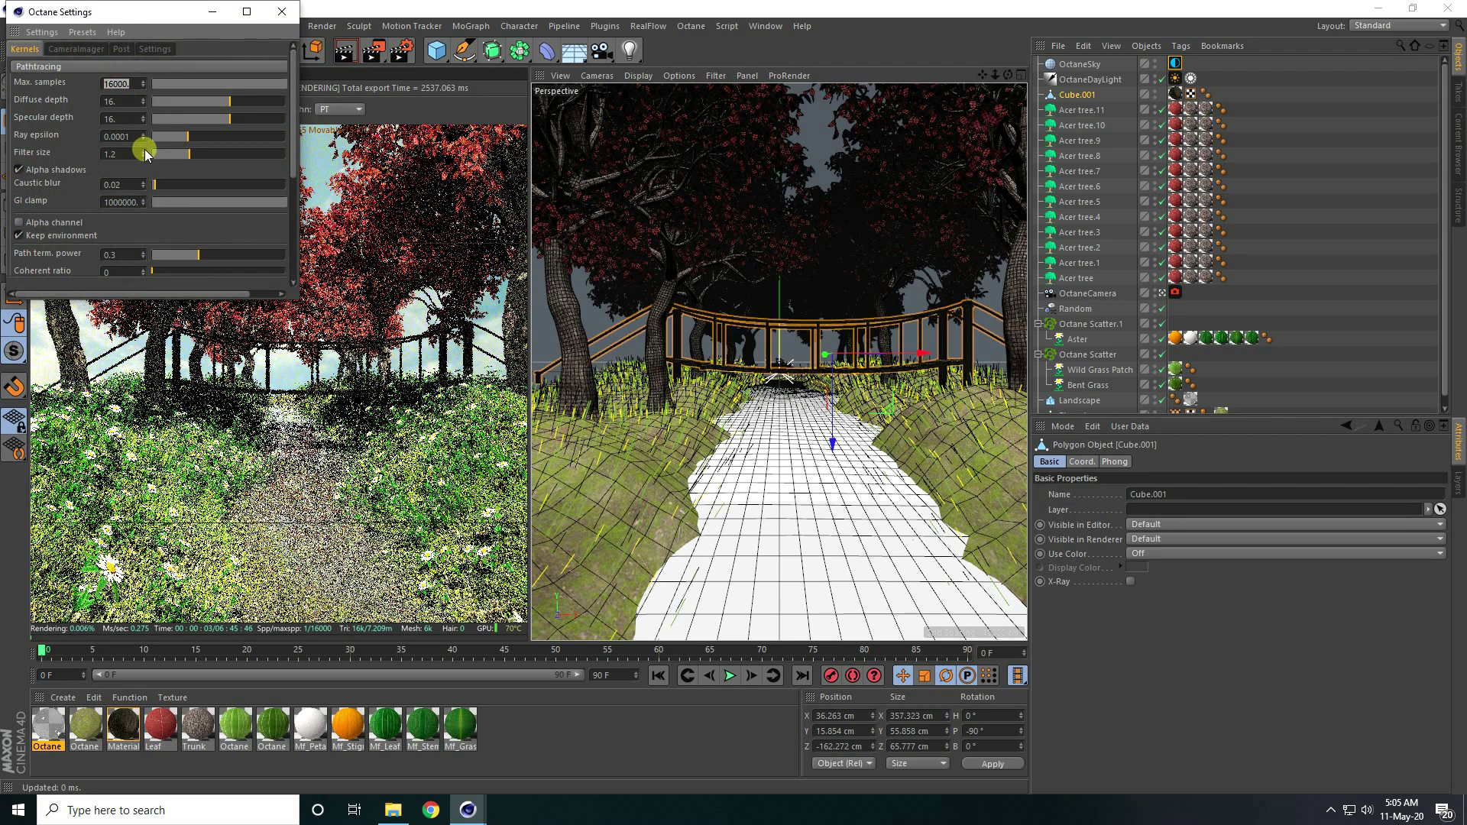
text(2000)
key(Return)
Set the path tracing GI clamp to 1, close the Octane settings and widen the Live Viewer.
click(114, 203)
text(1)
key(Return)
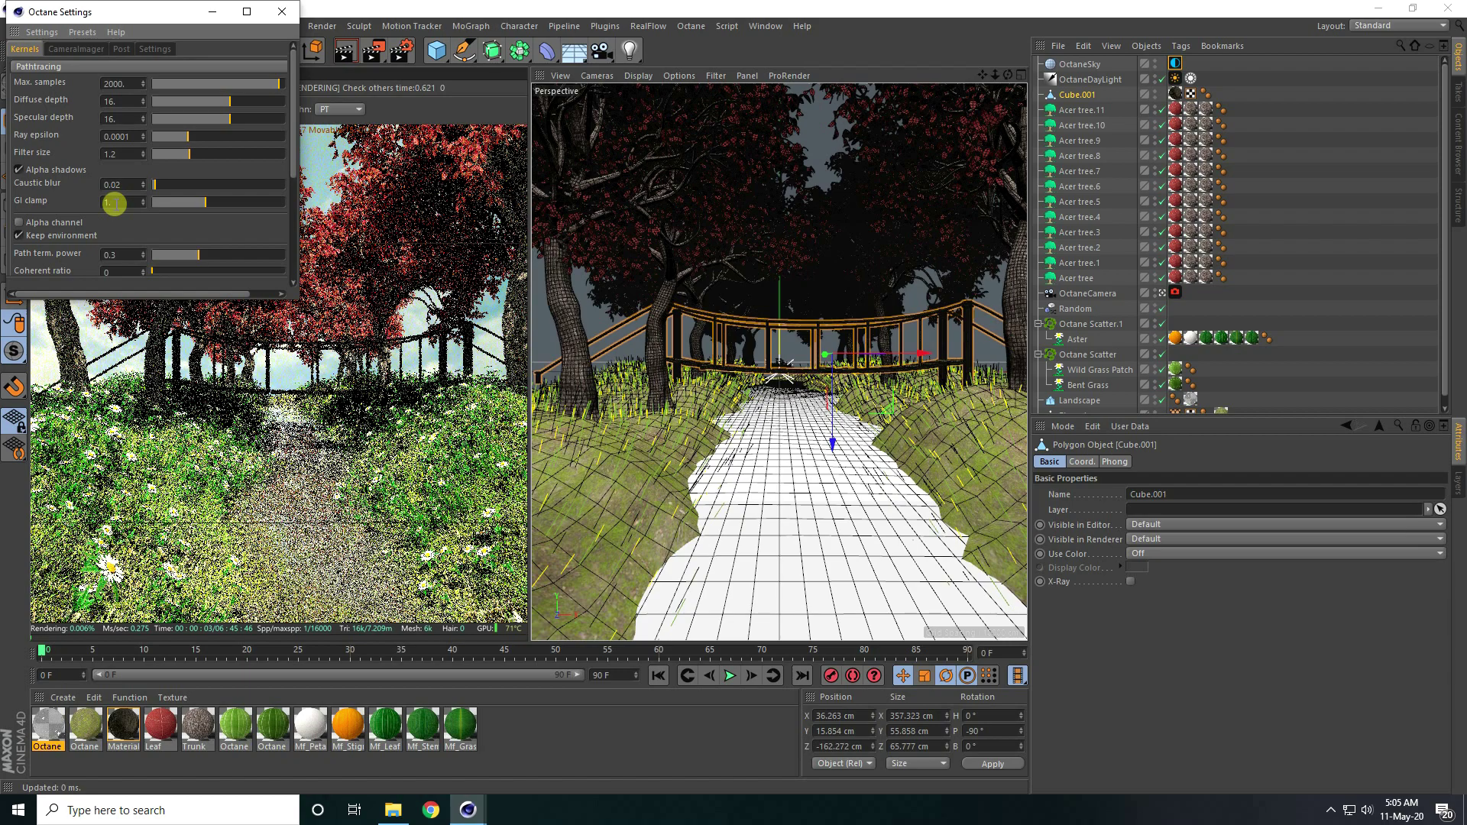
click(281, 11)
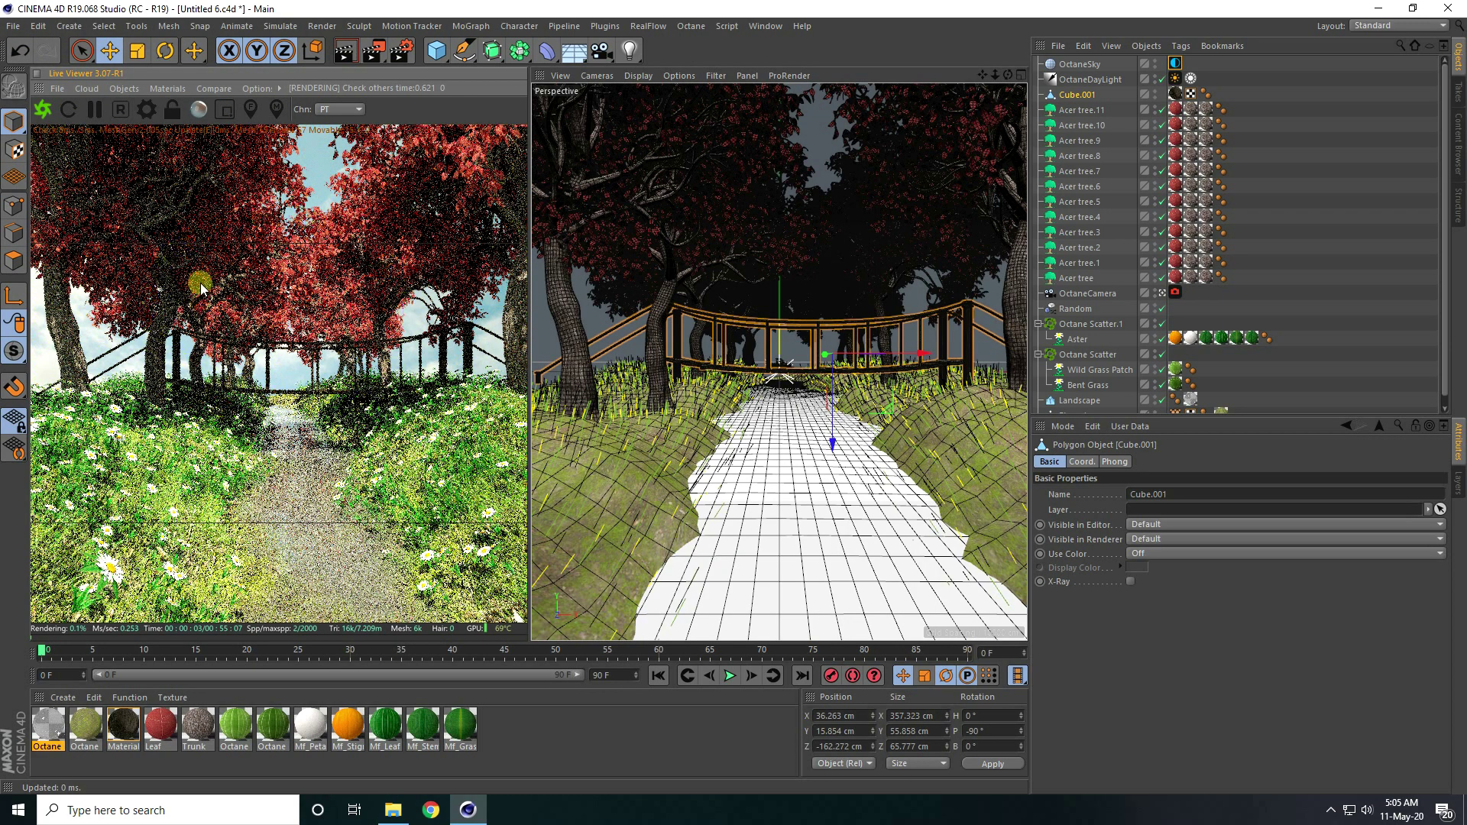
drag(531, 303, 818, 303)
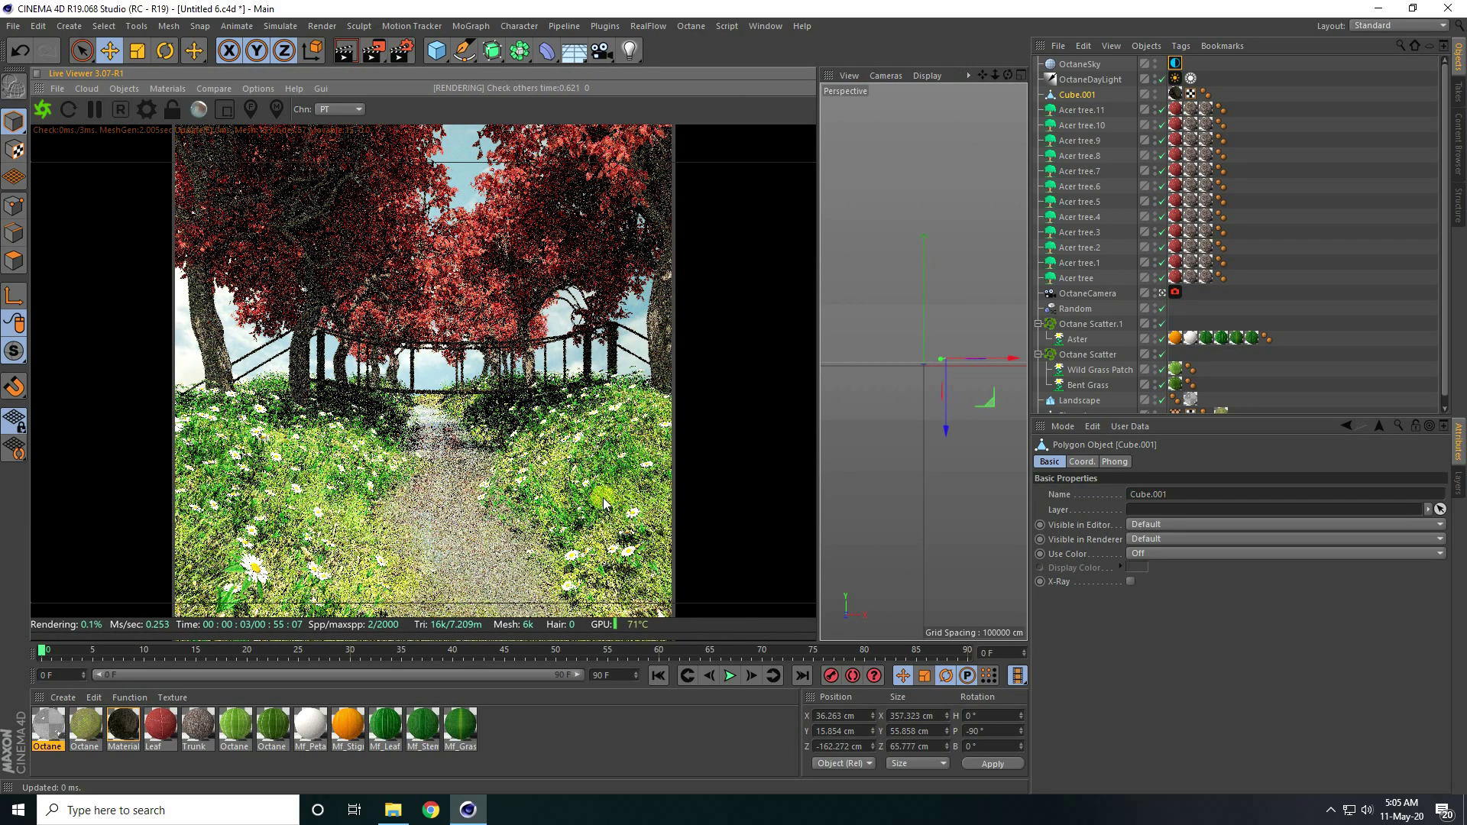